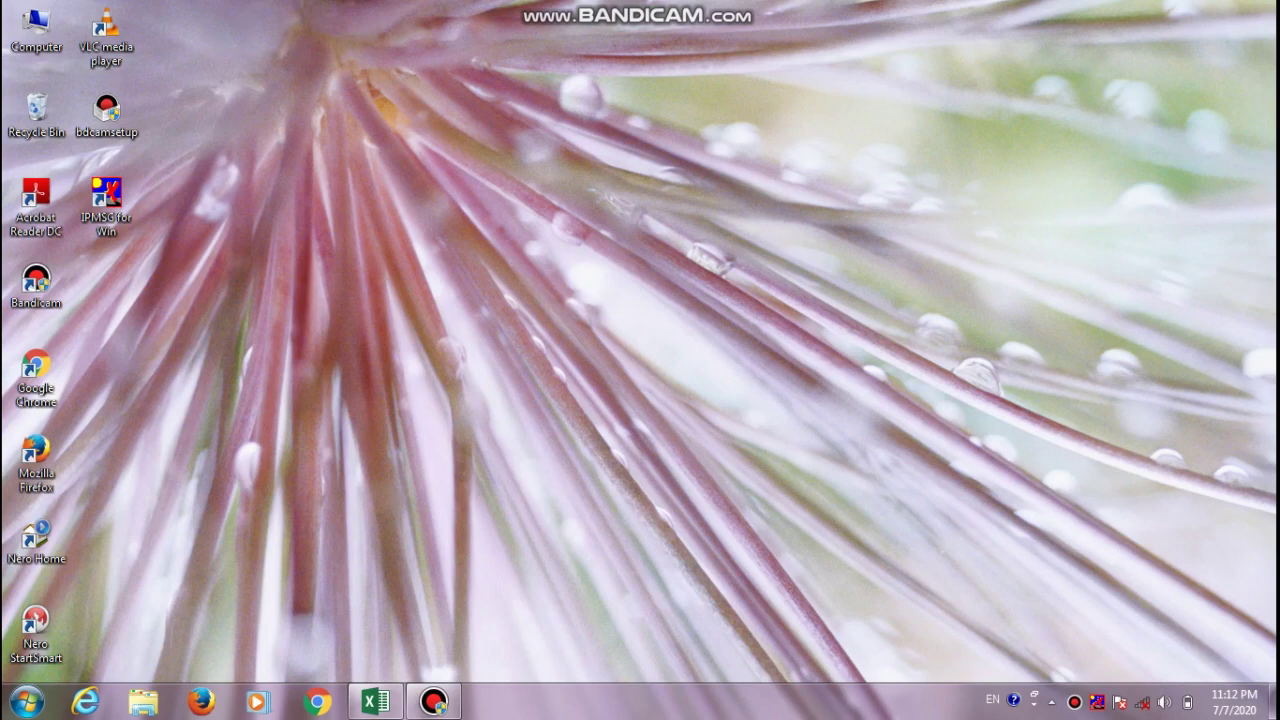
- Launch Excel 2013 from the Run box to get a blank workbook
key(super+r)
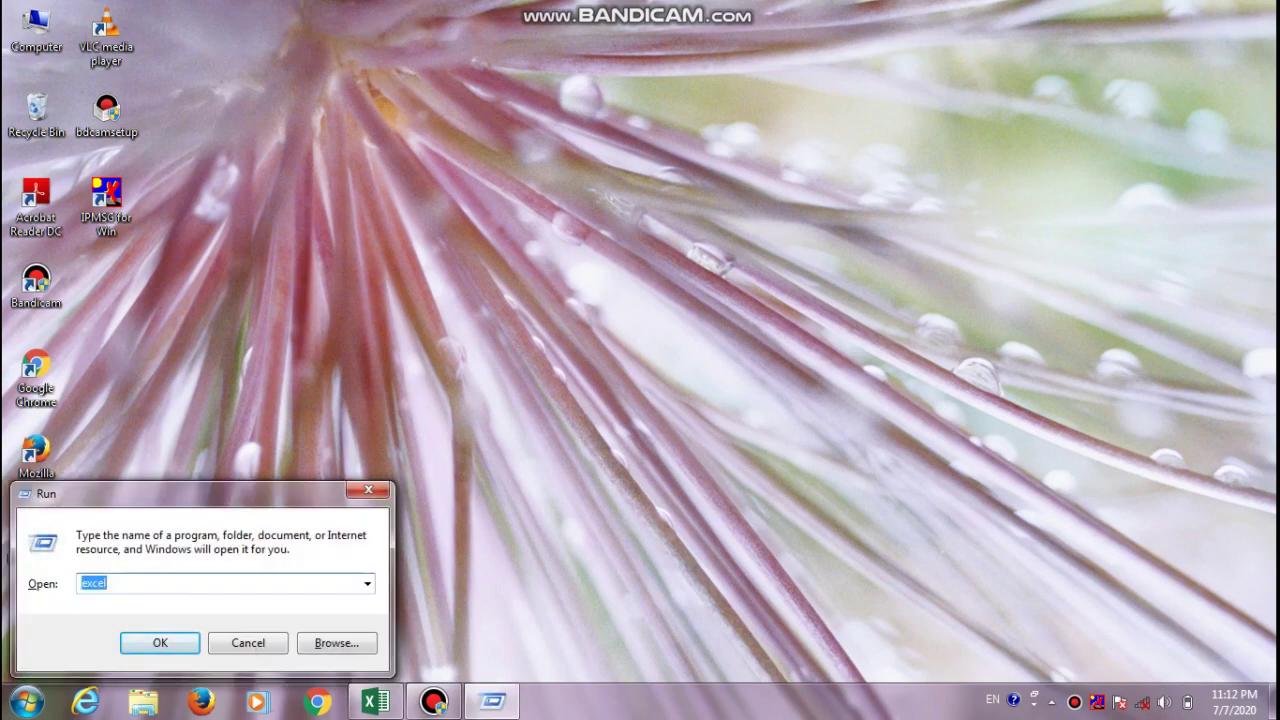
key(Return)
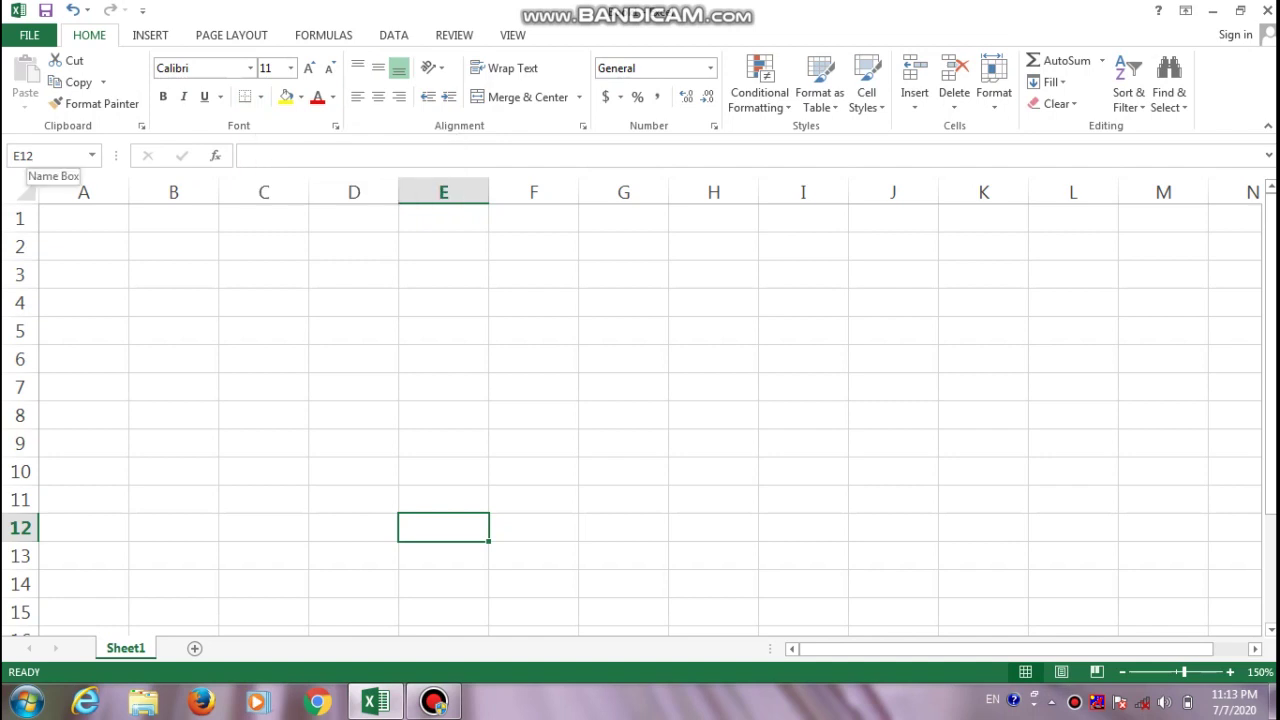
click(35, 155)
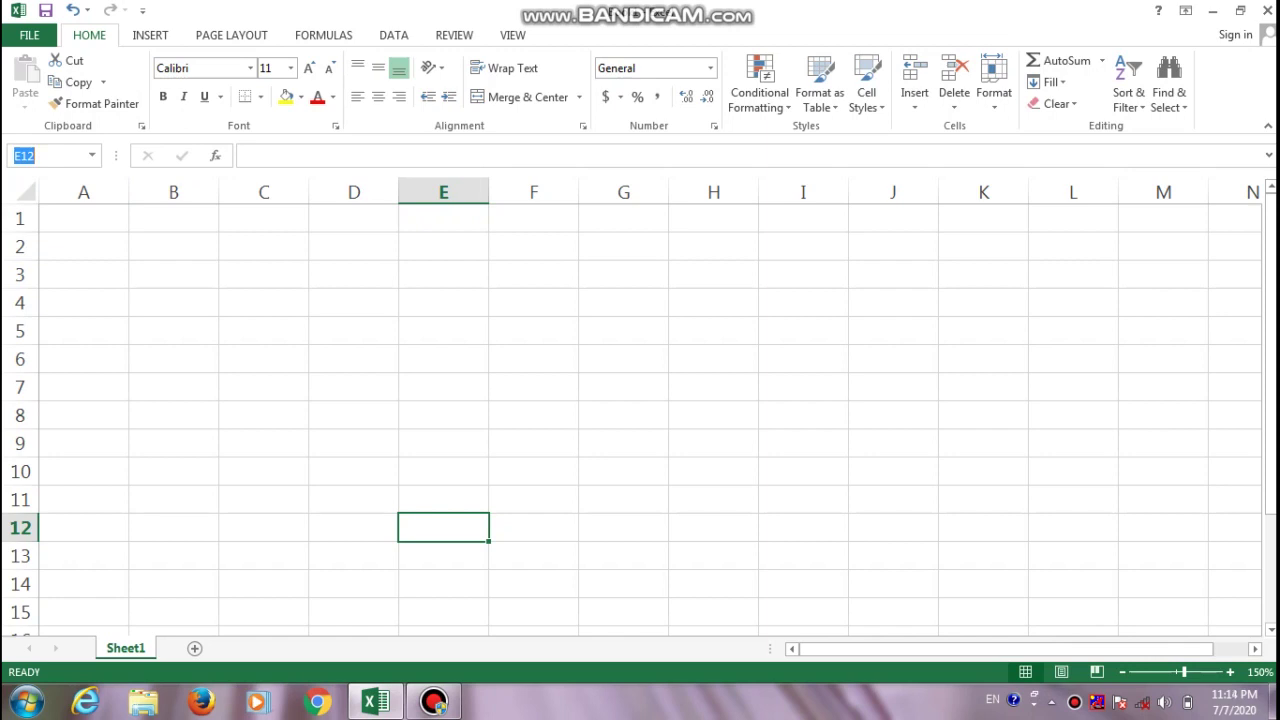
text(E2)
key(Return)
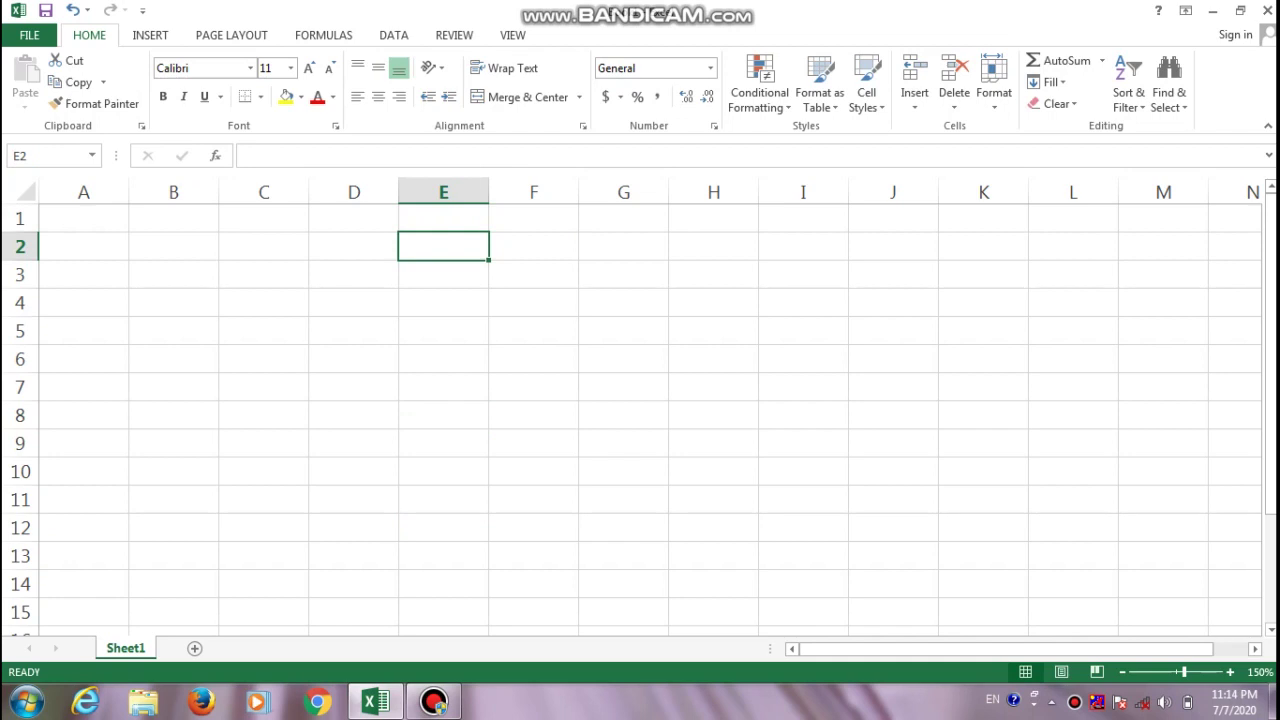
click(84, 218)
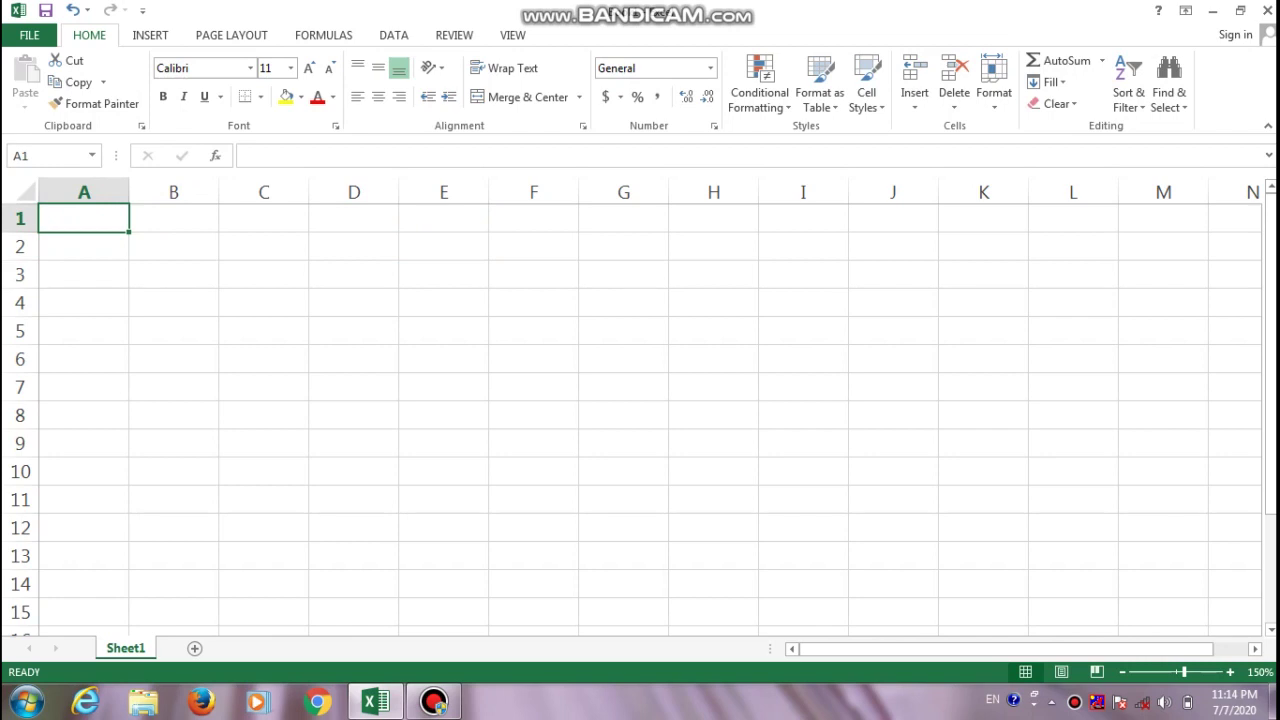
click(40, 155)
text(a110)
key(Return)
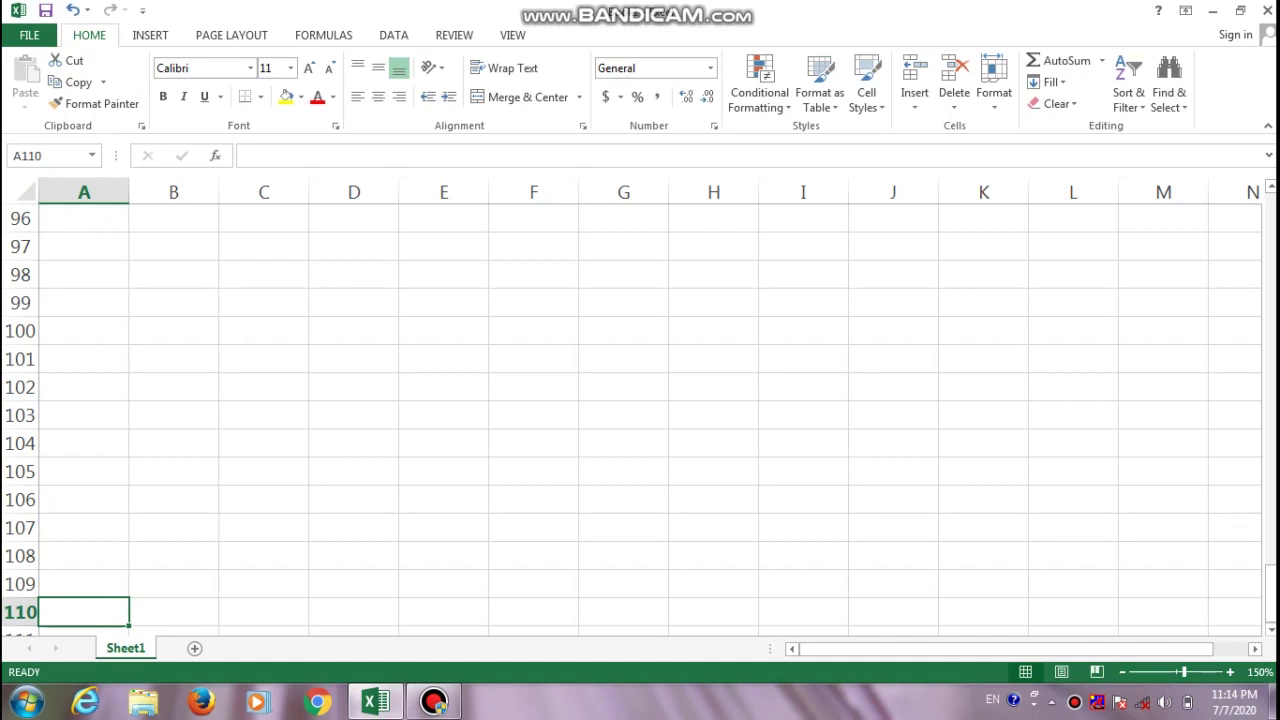
click(40, 155)
text(a)
text(1)
key(Return)
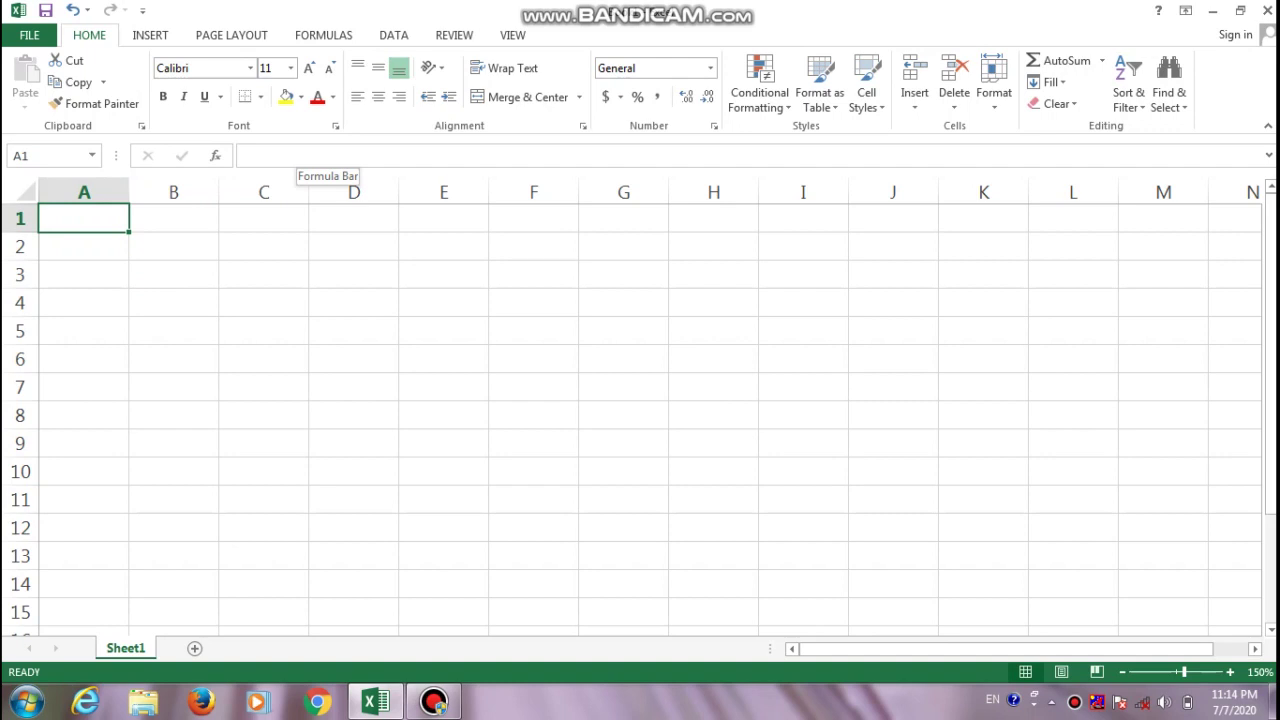
click(300, 155)
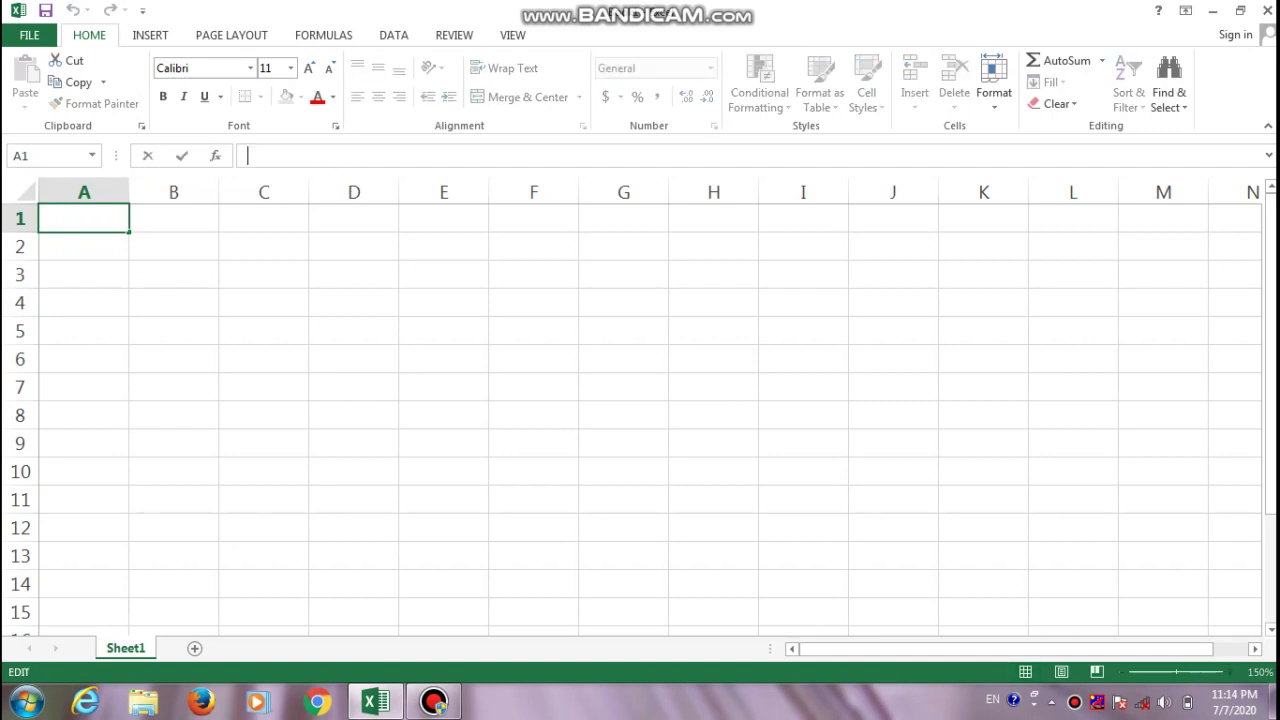
text(inform)
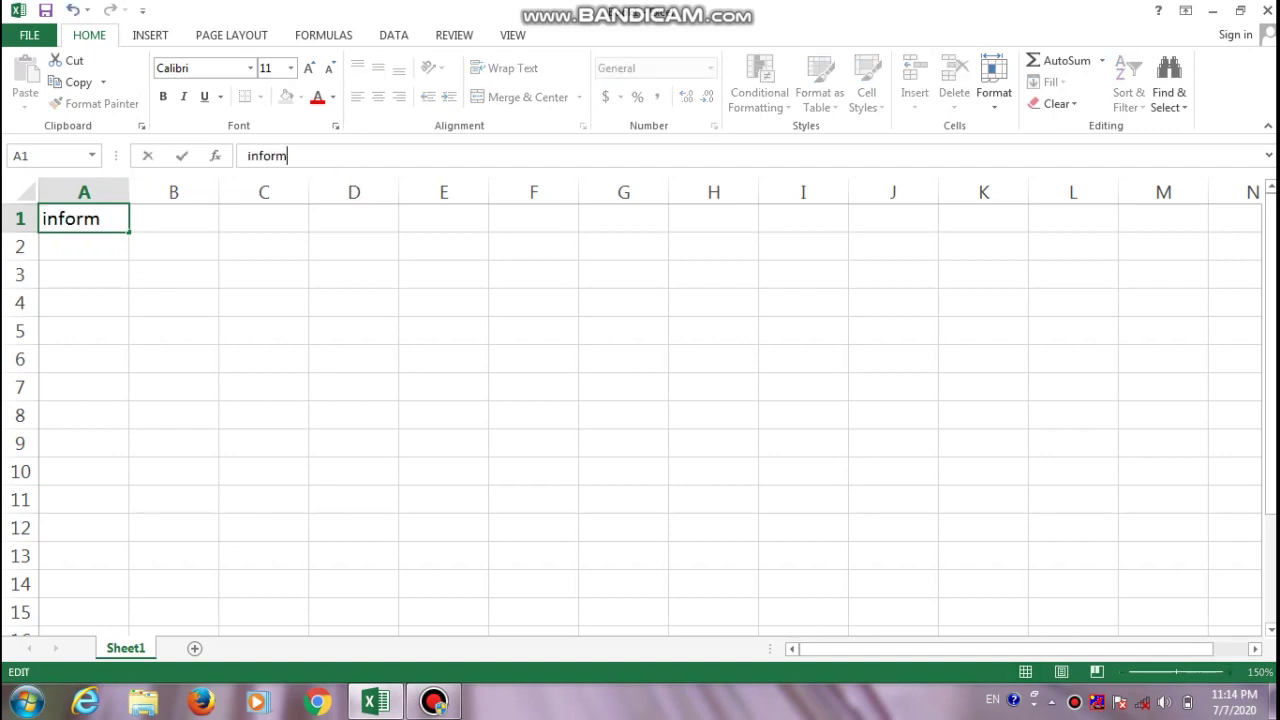
text(TION)
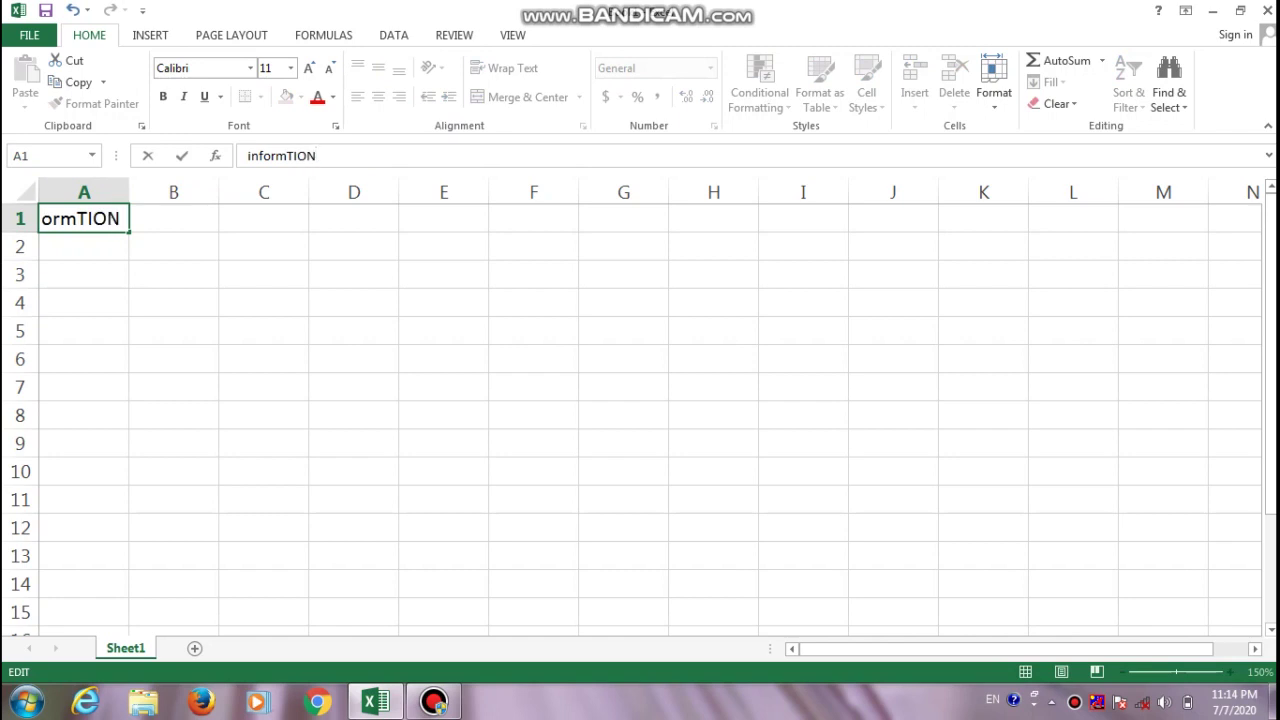
key(Return)
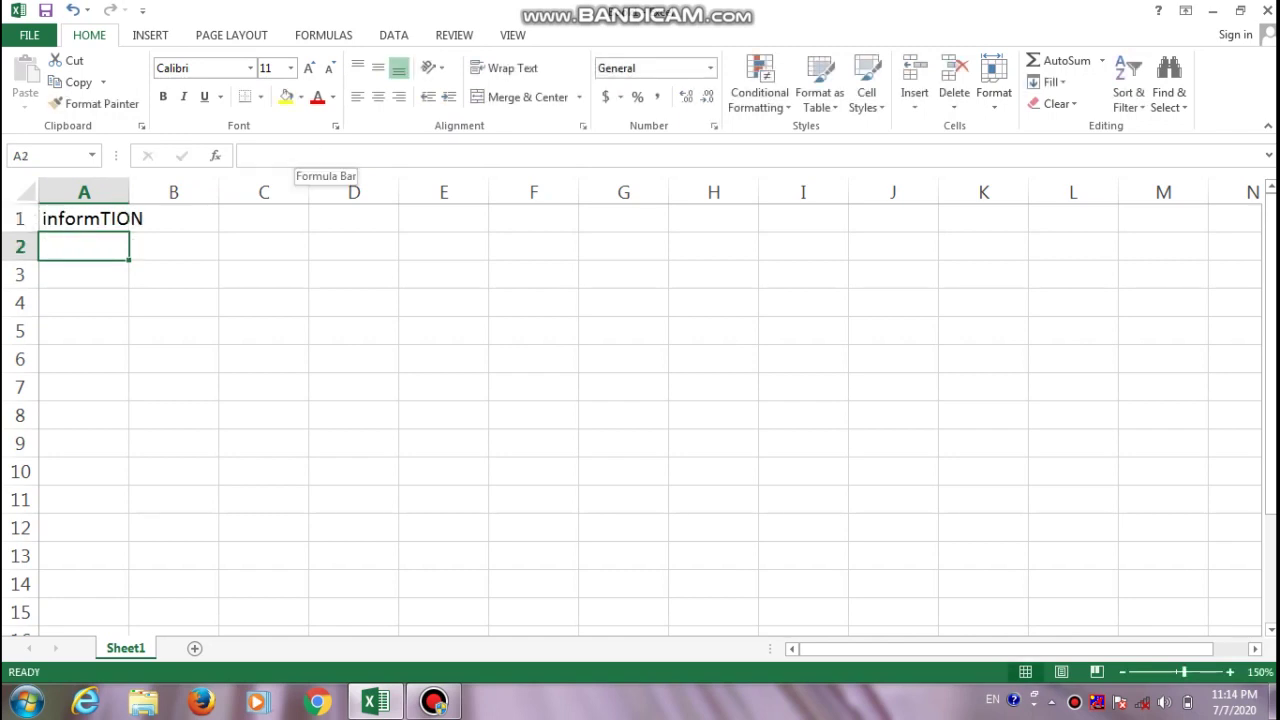
key(Up)
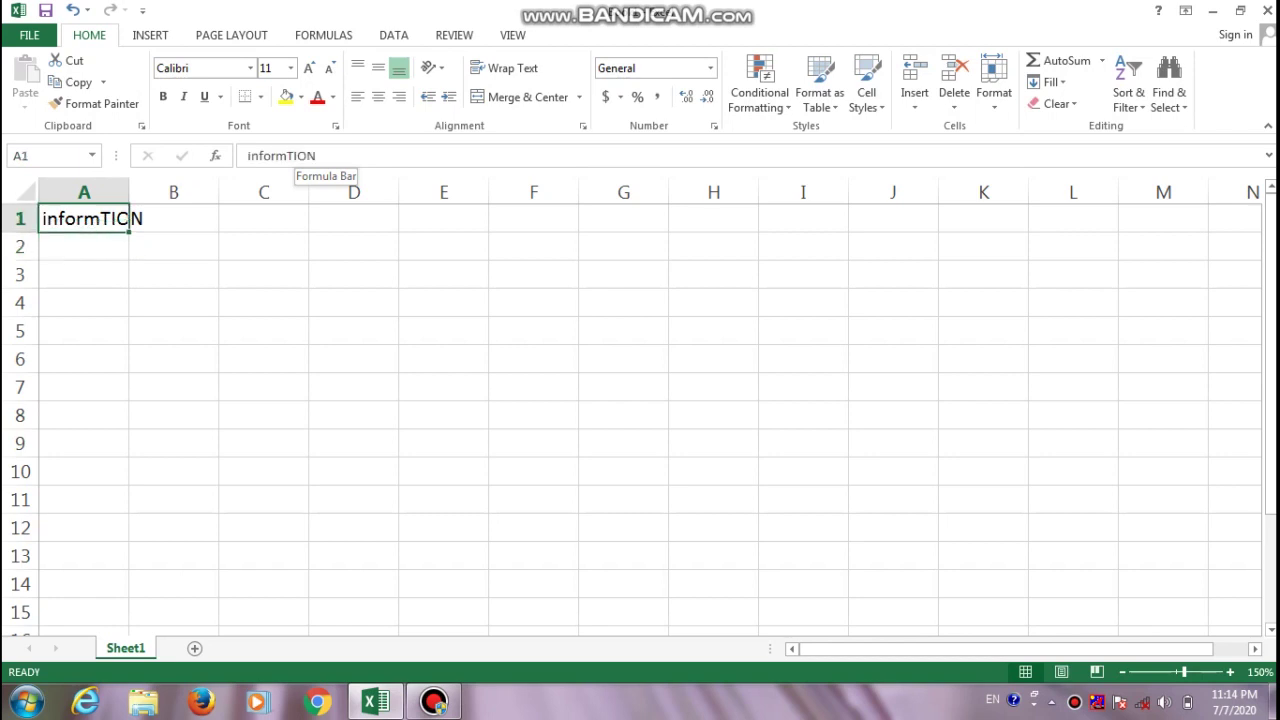
key(Delete)
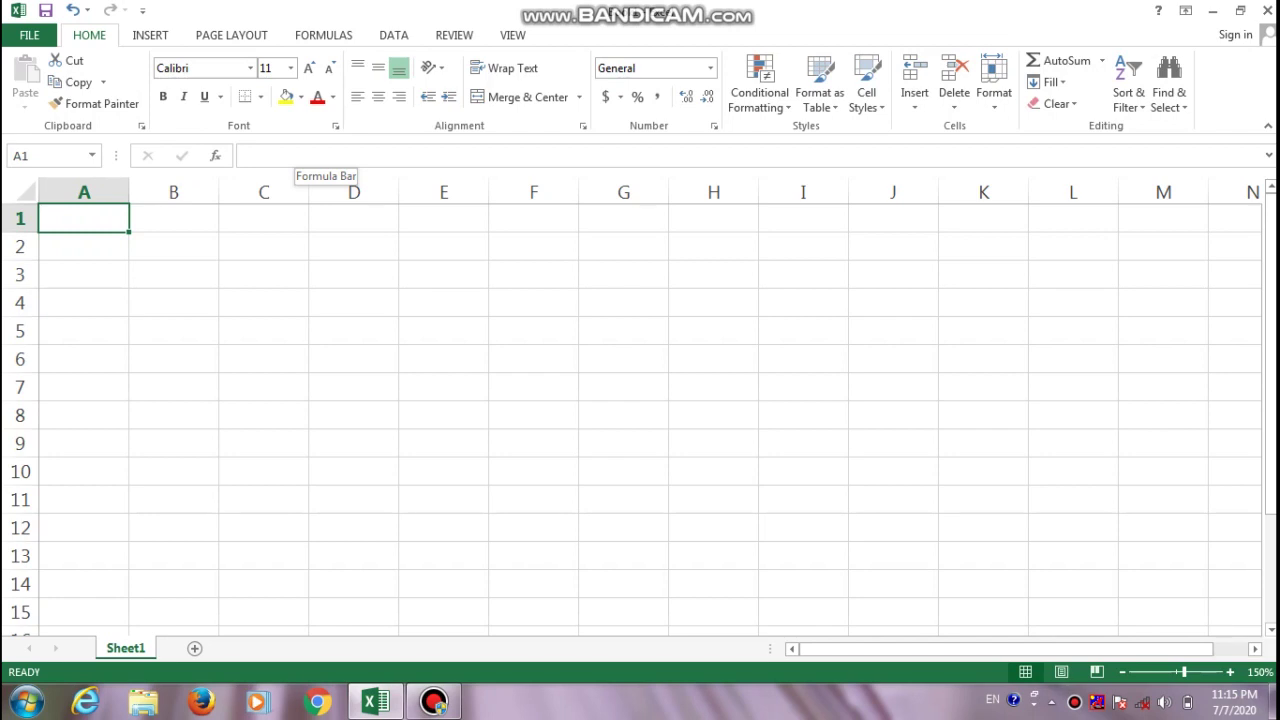
- Type the headings Name, Hindi, IT, Maths, Sci and Total across row 1
text(Name)
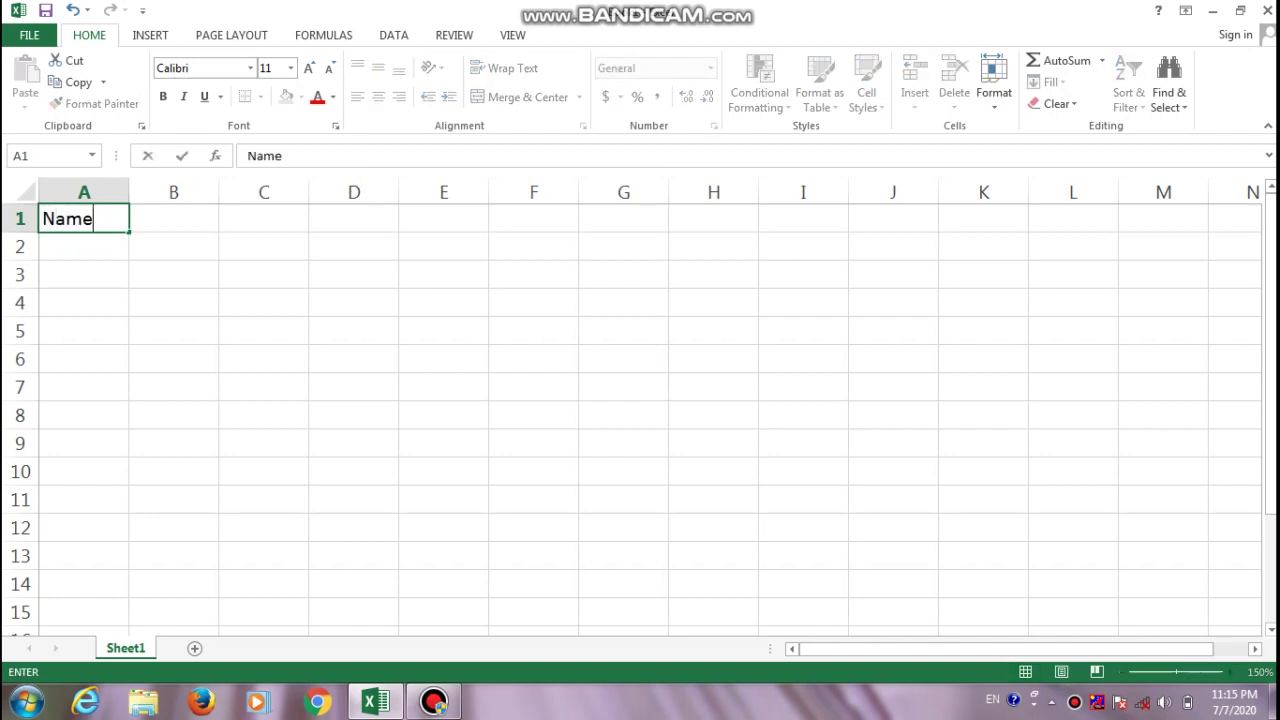
key(Tab)
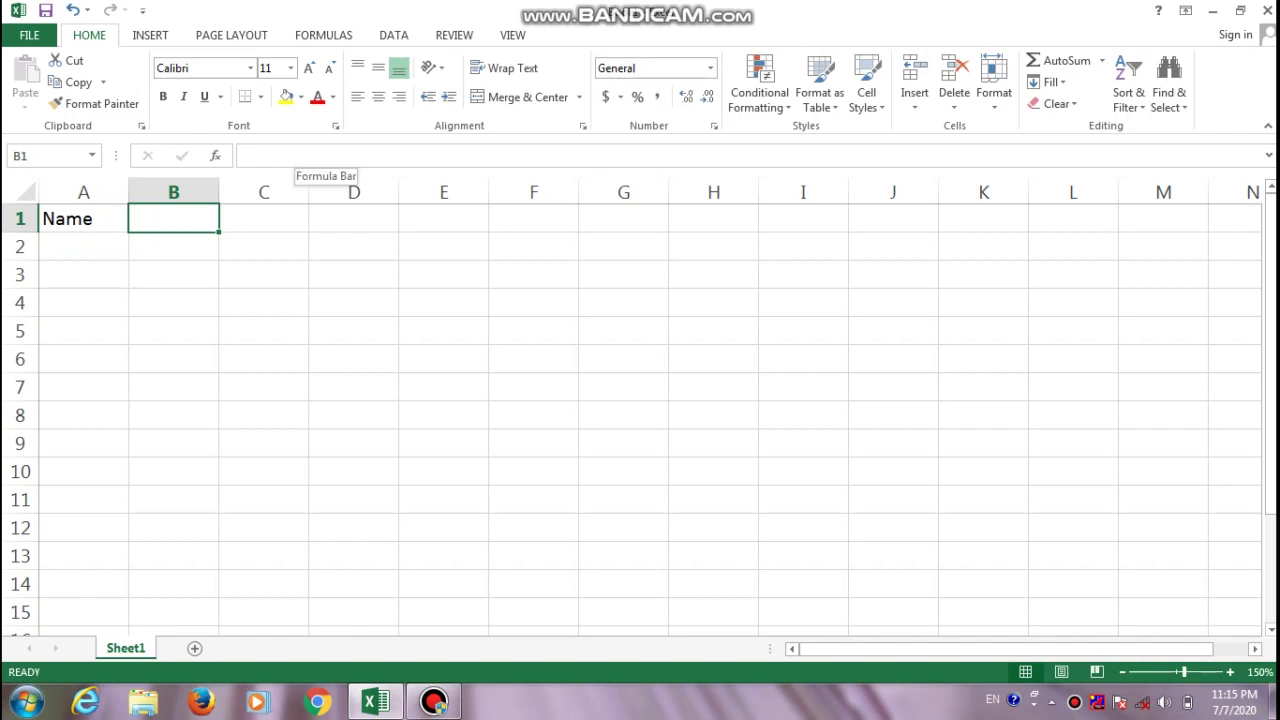
text(Hindi)
key(Tab)
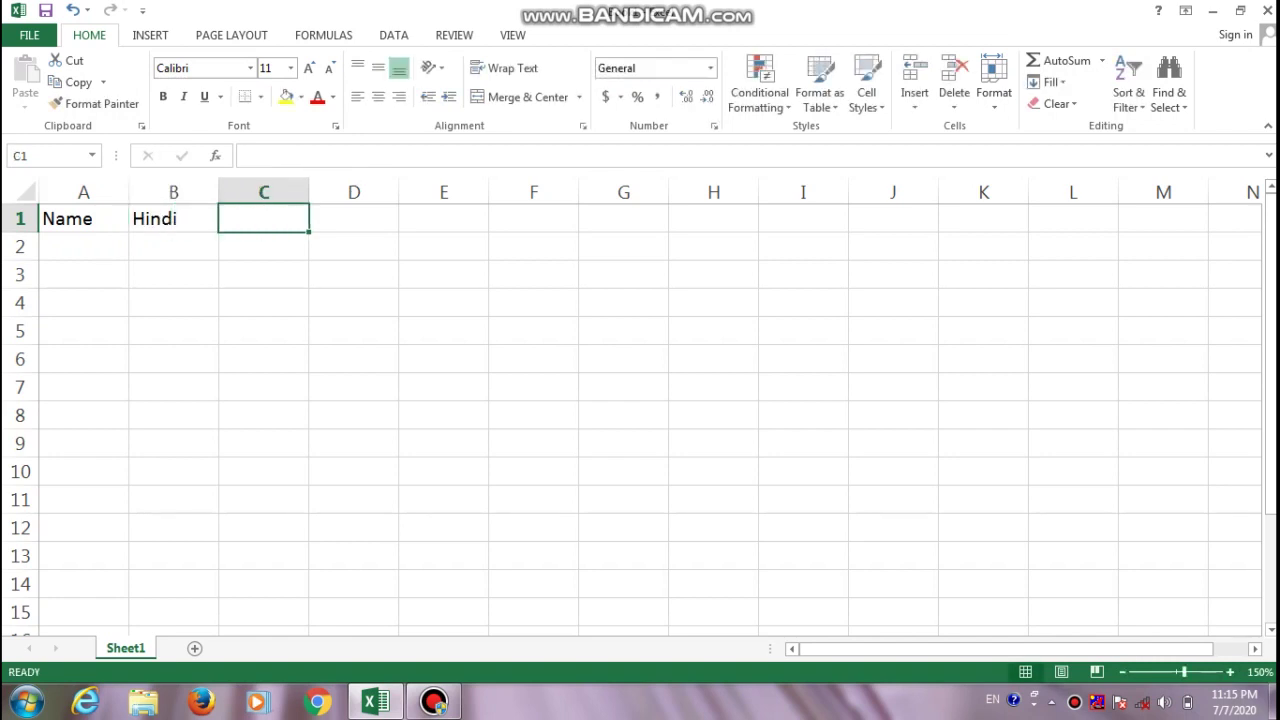
text(IT)
key(Tab)
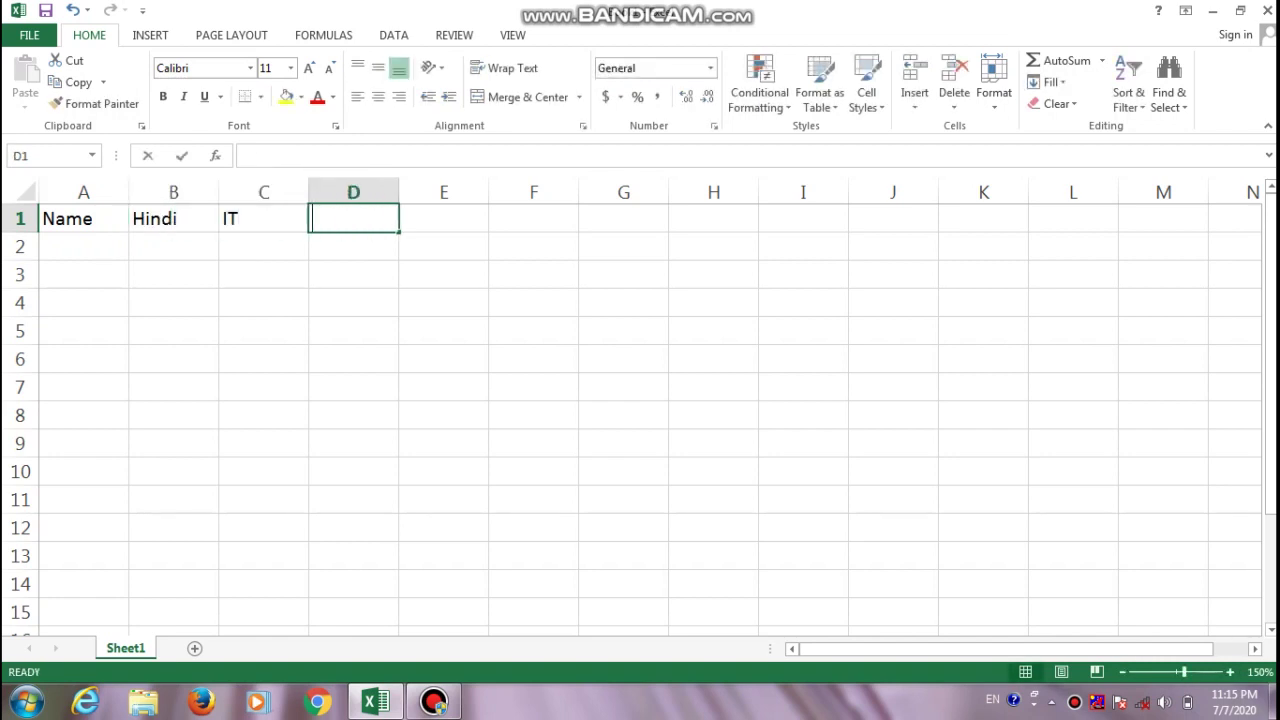
text(Maths)
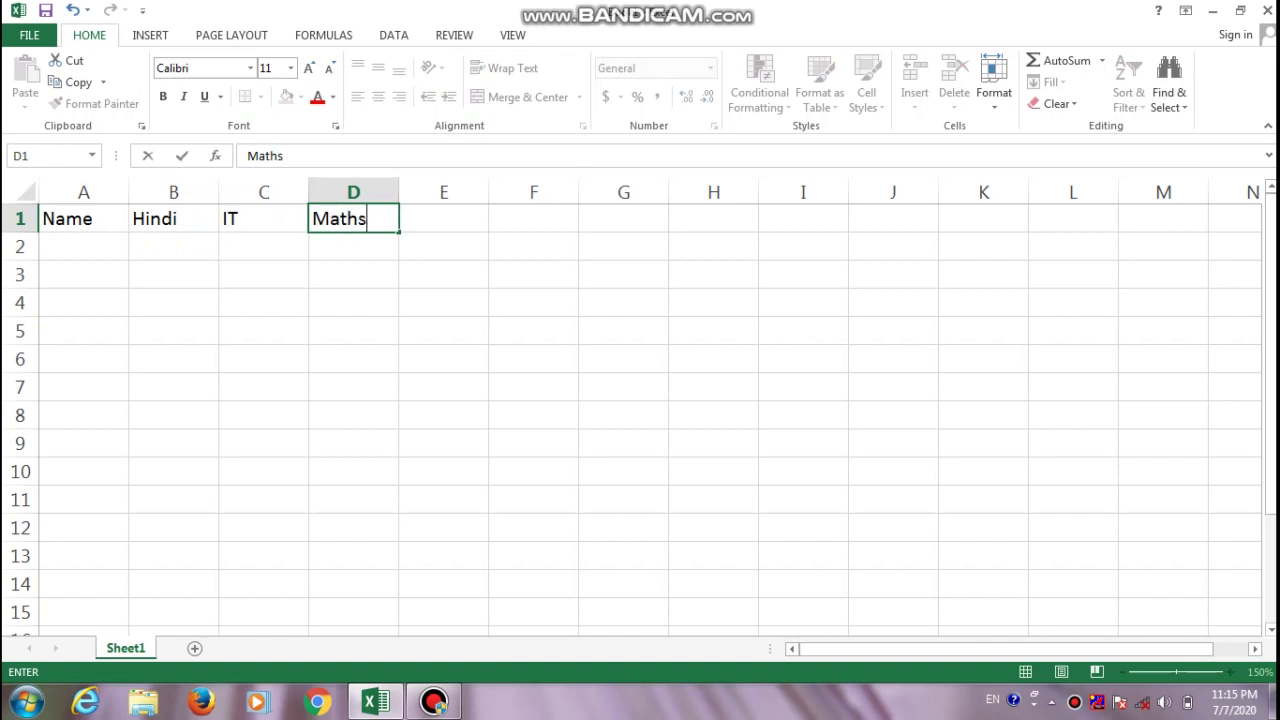
key(Tab)
text(Sci)
key(Tab)
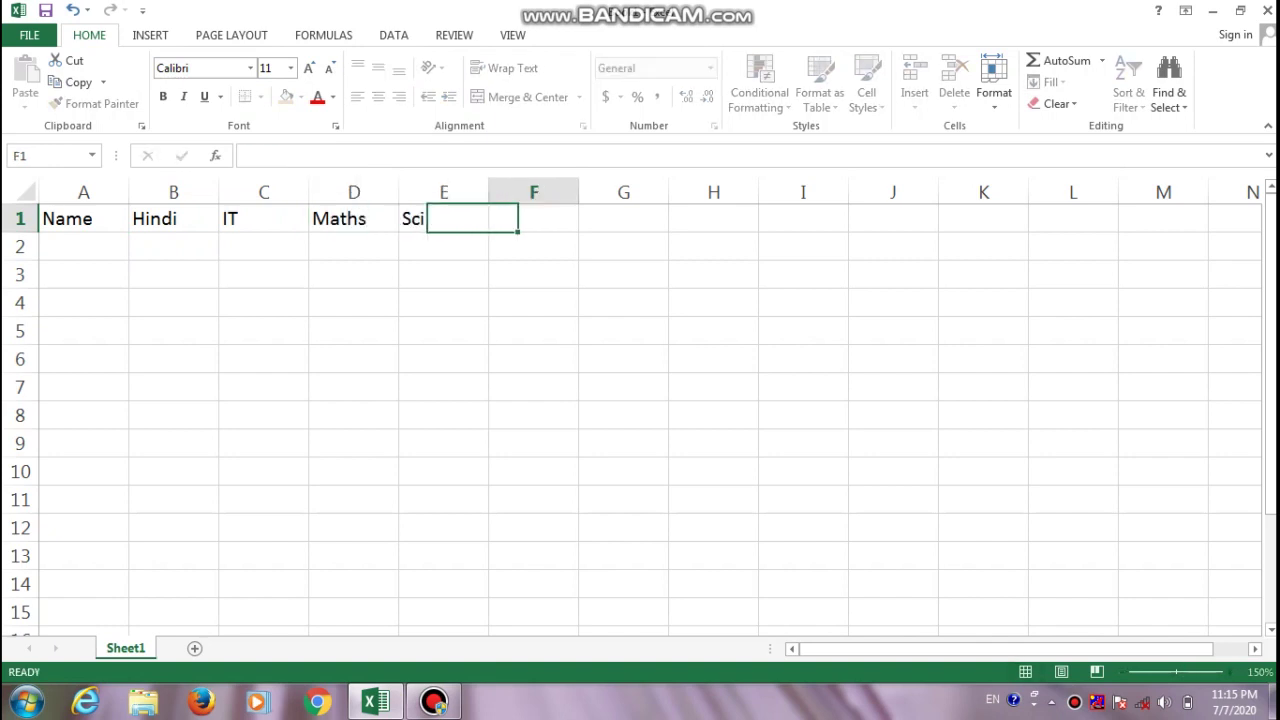
text(Tto)
key(BackSpace)
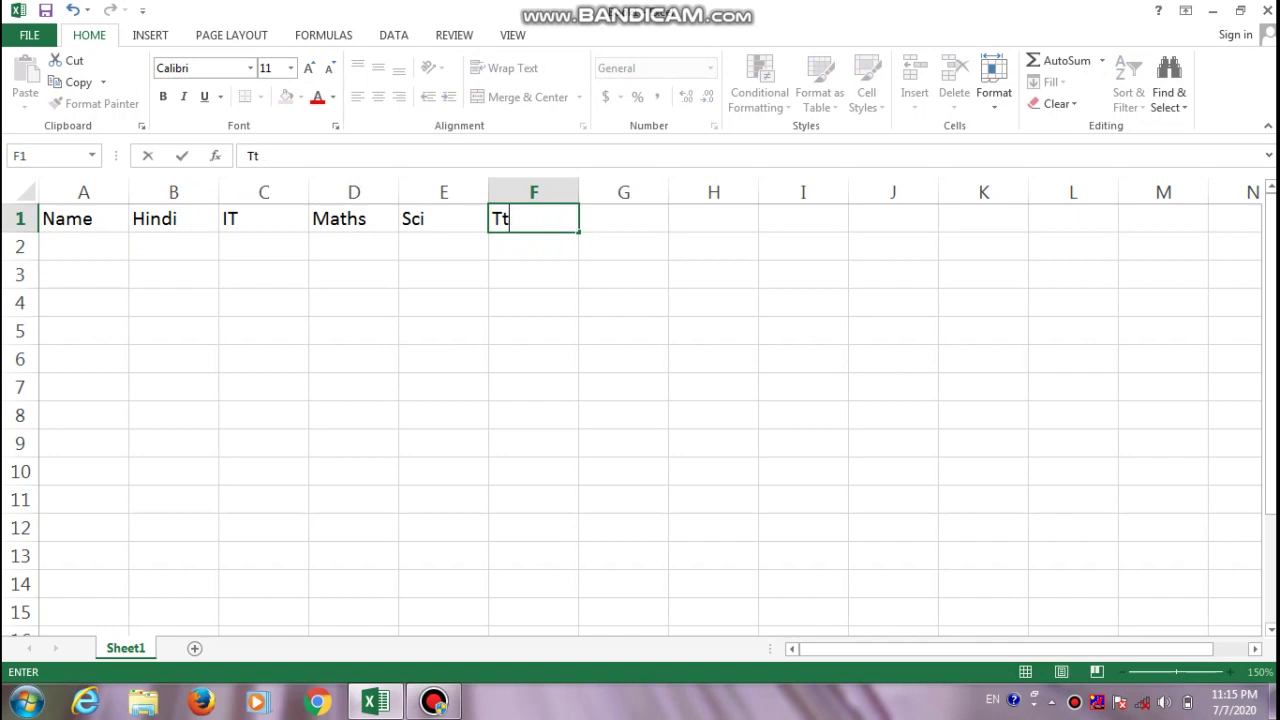
key(BackSpace)
text(ot)
text(al)
key(Return)
- Enter the student's name in A2 and marks 46, 48, 30, 35 in B2:E2
key(Left)
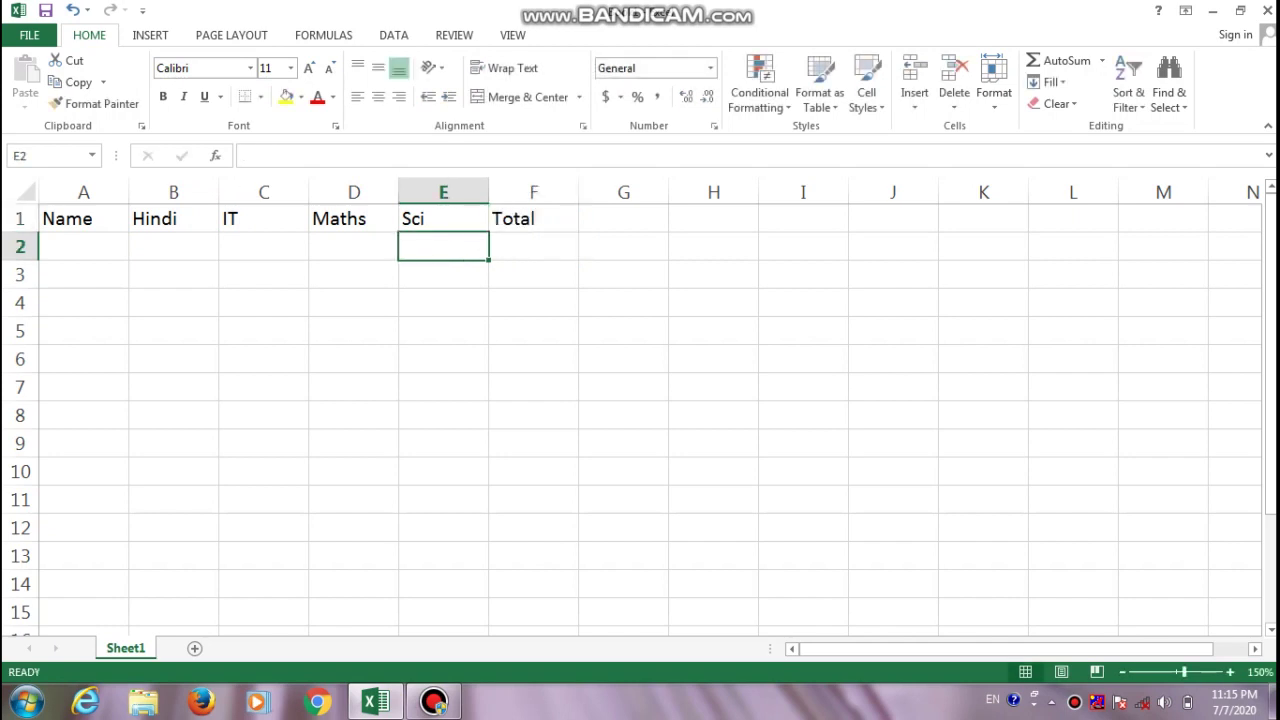
key(Left)
key(Left)
key(Left)
key(Left)
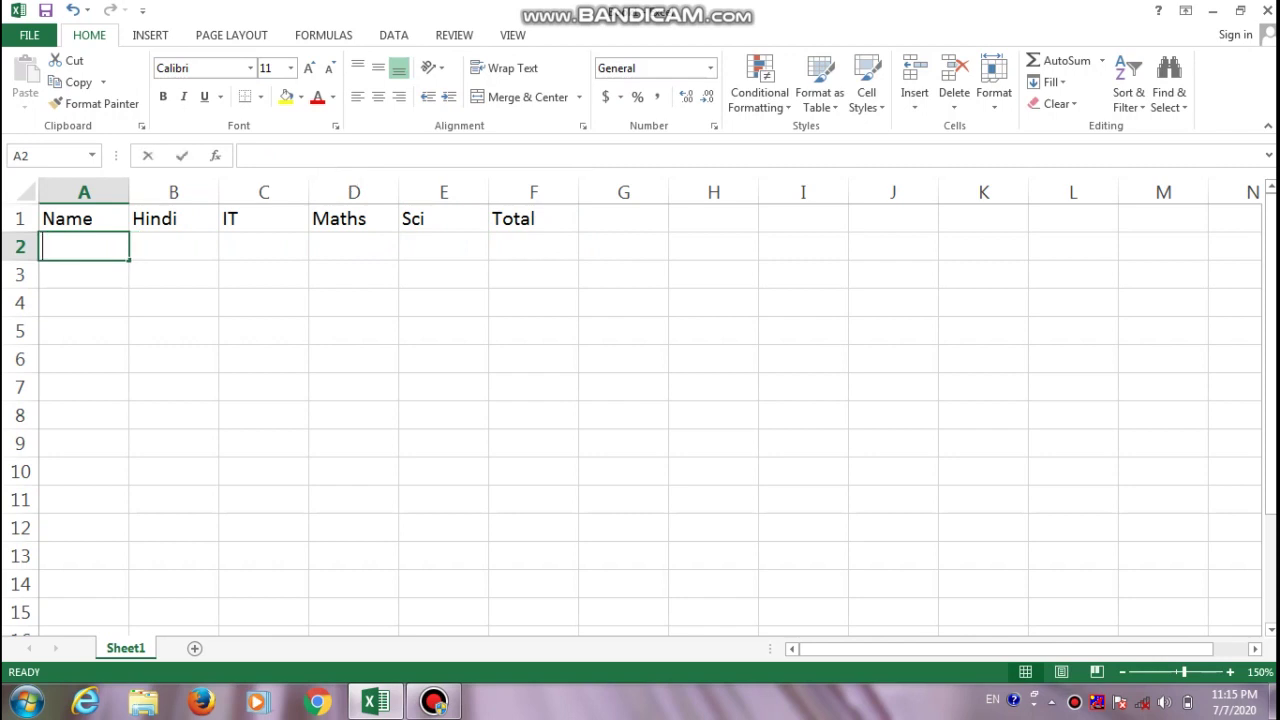
text(Nam)
text(==)
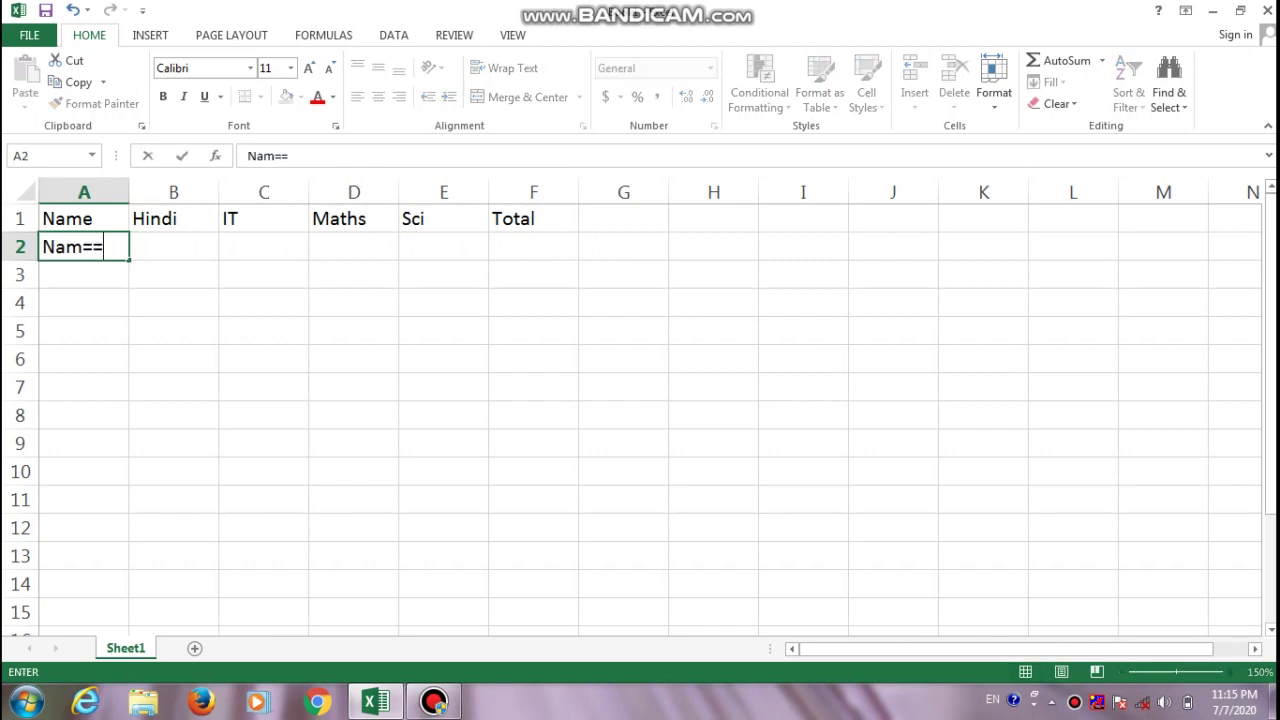
key(BackSpace)
key(BackSpace)
key(BackSpace)
text(m)
text(an)
key(Tab)
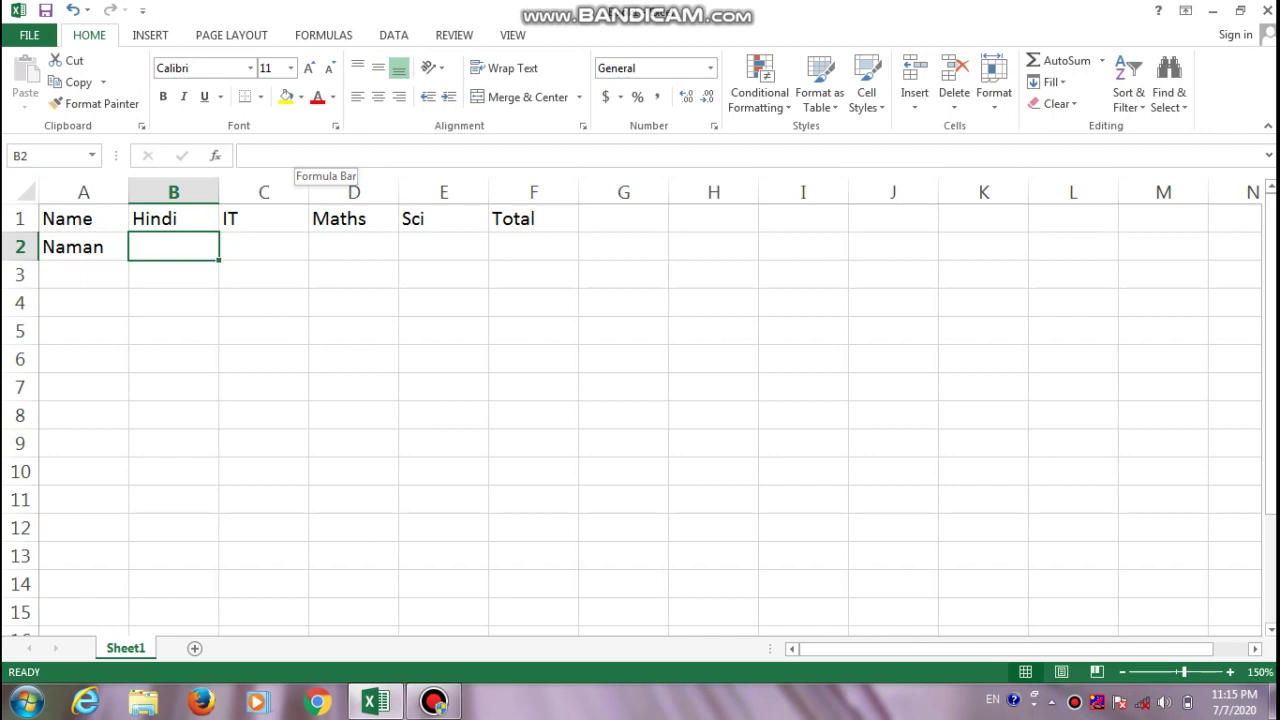
text(46)
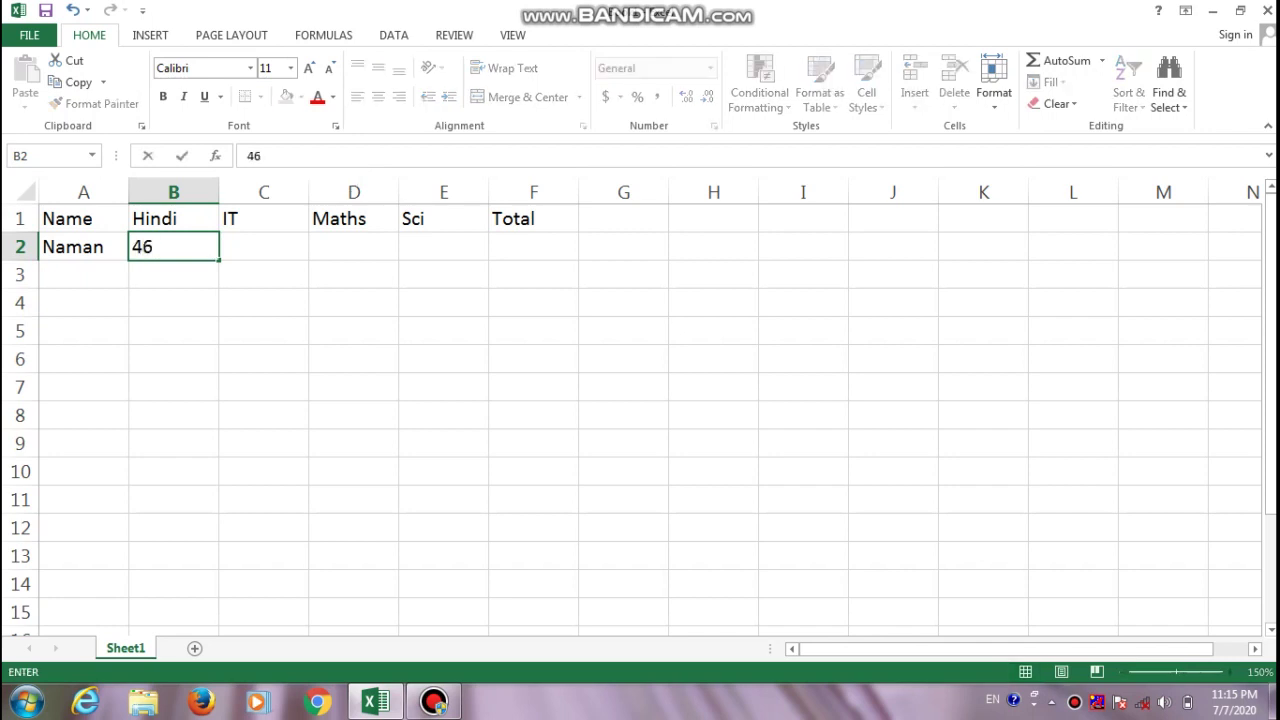
key(Tab)
text(48)
key(Tab)
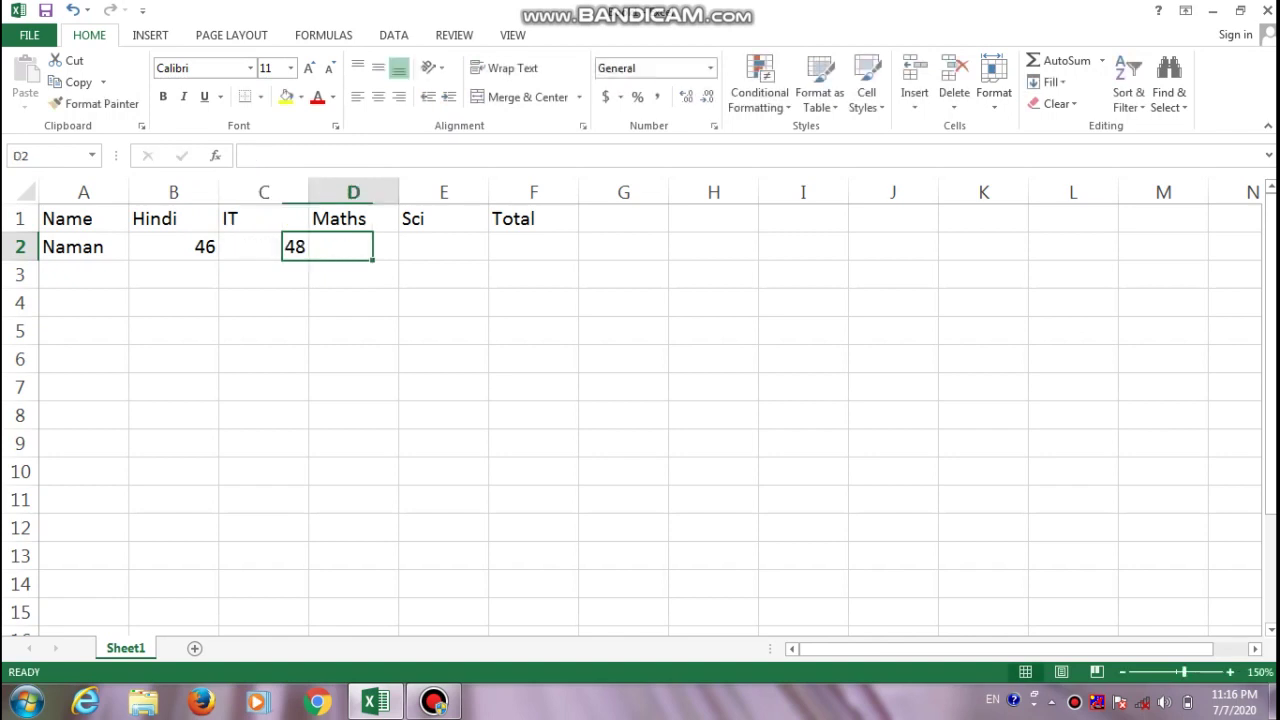
text(30)
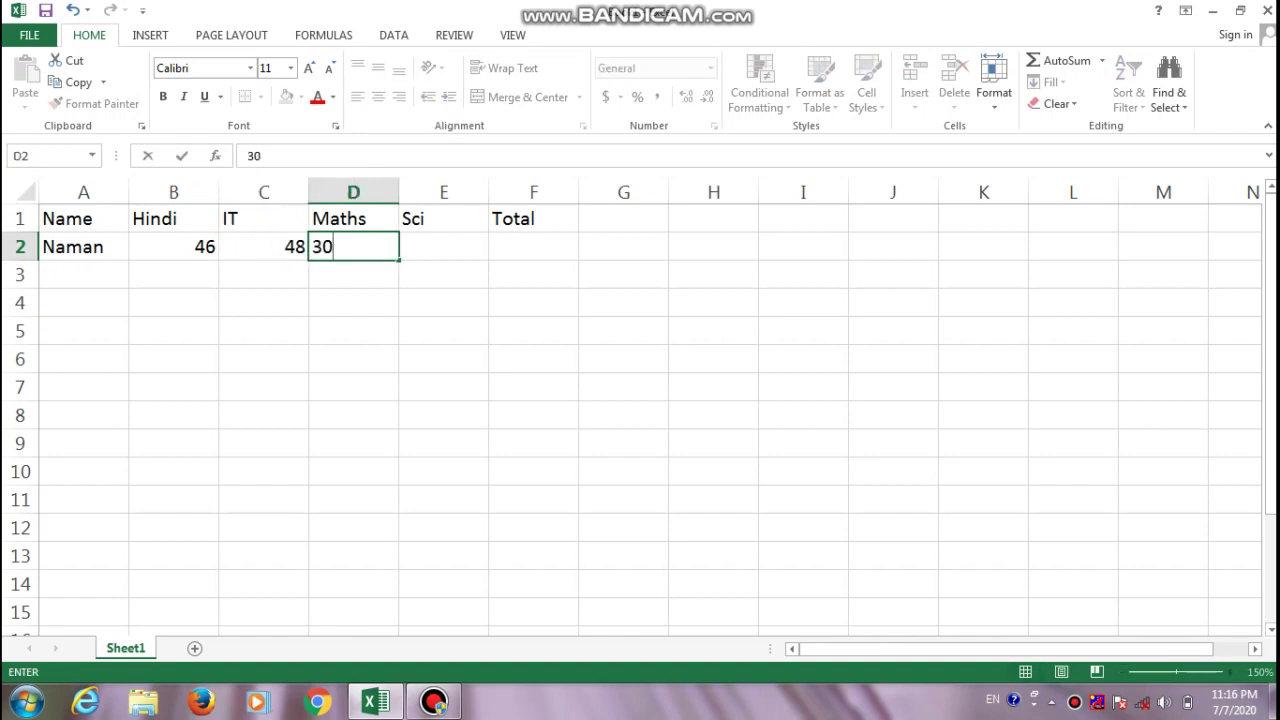
key(Tab)
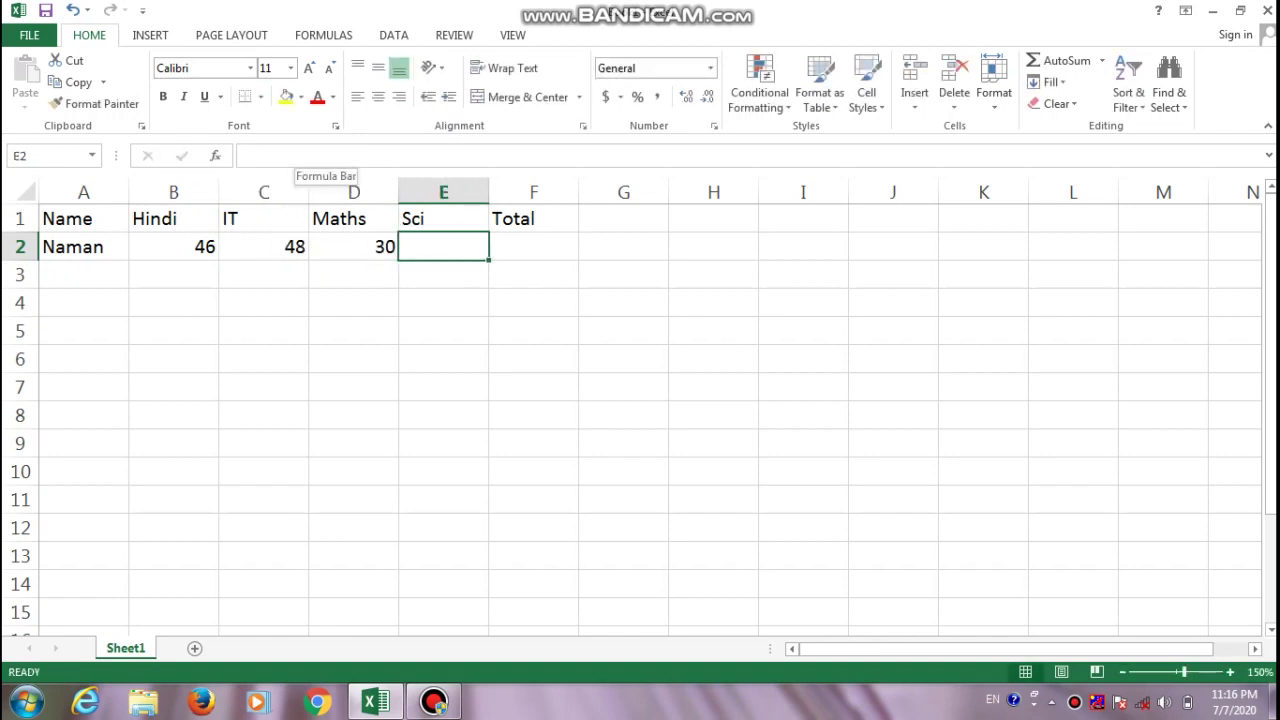
text(35)
key(Tab)
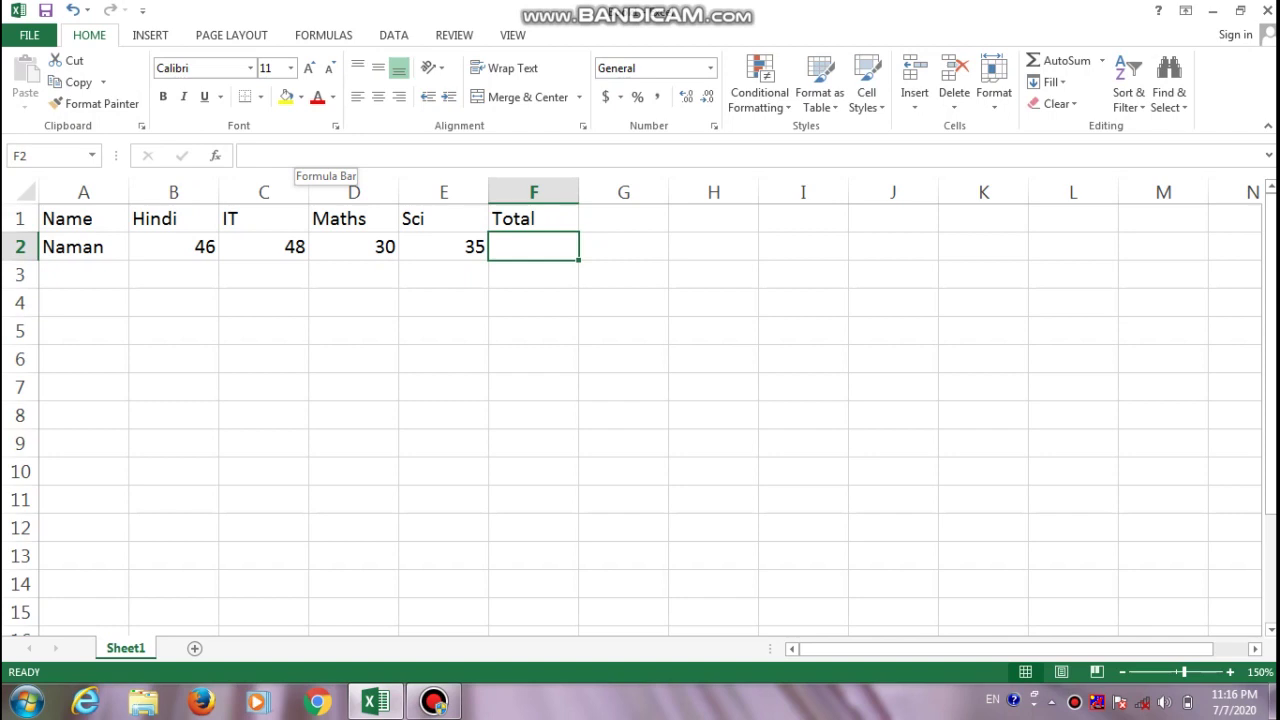
- Enter =B2+C2+D2+E2 in F2 so the total shows 159
text(=)
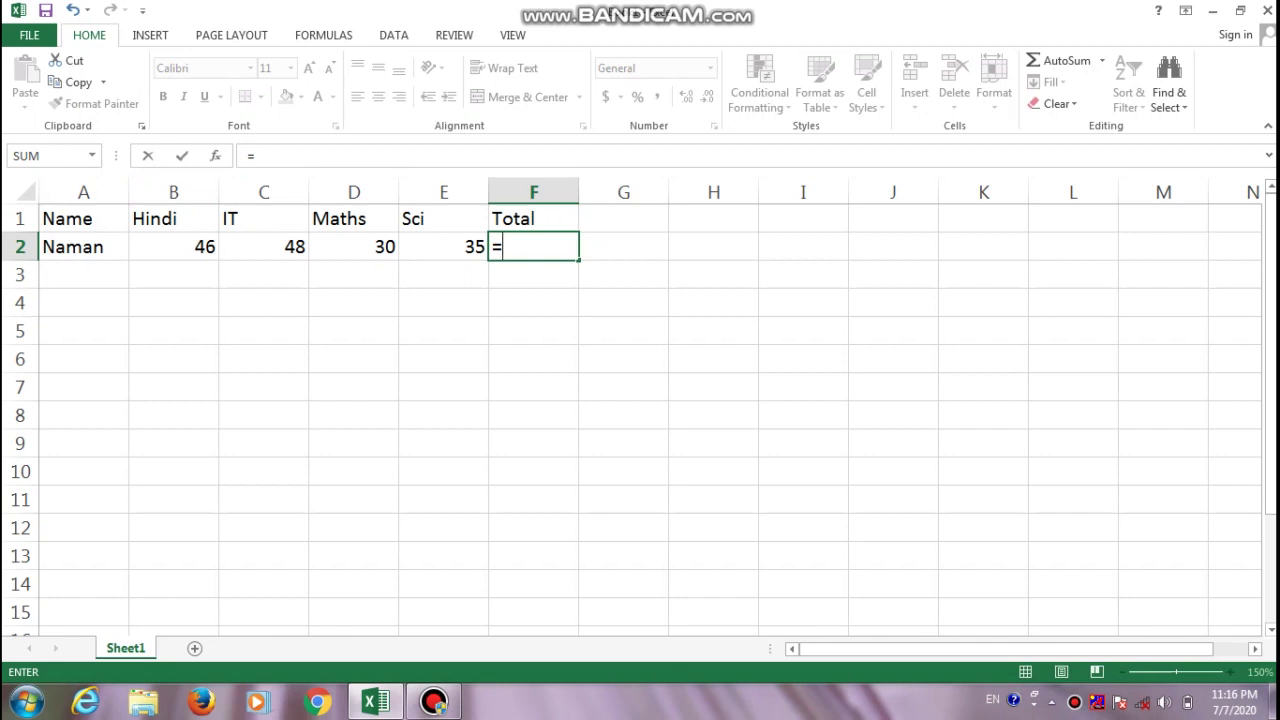
click(173, 246)
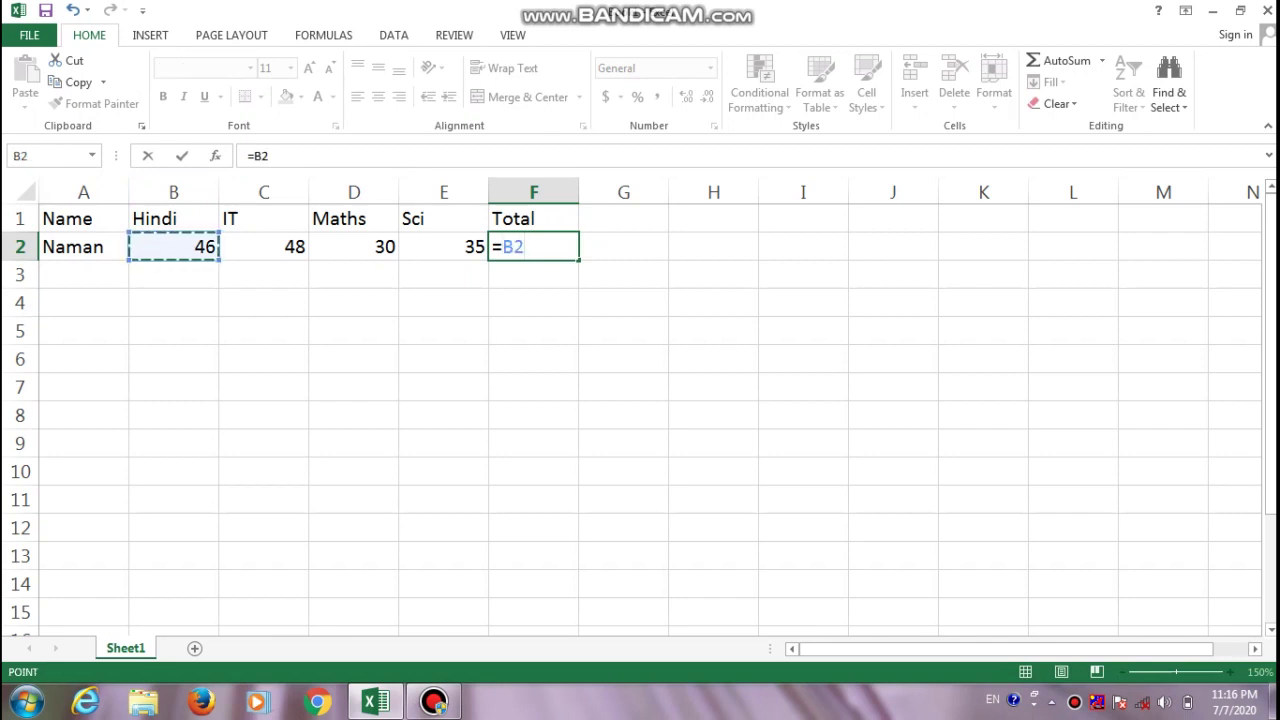
text(+)
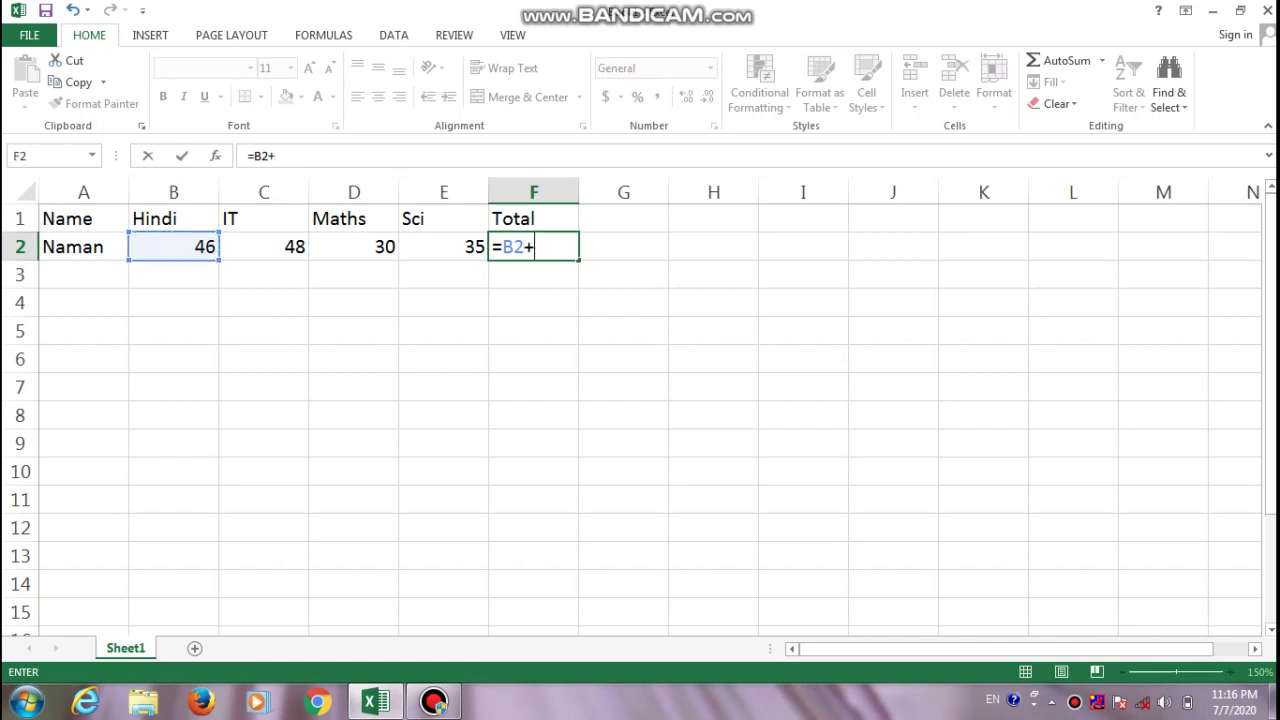
click(263, 246)
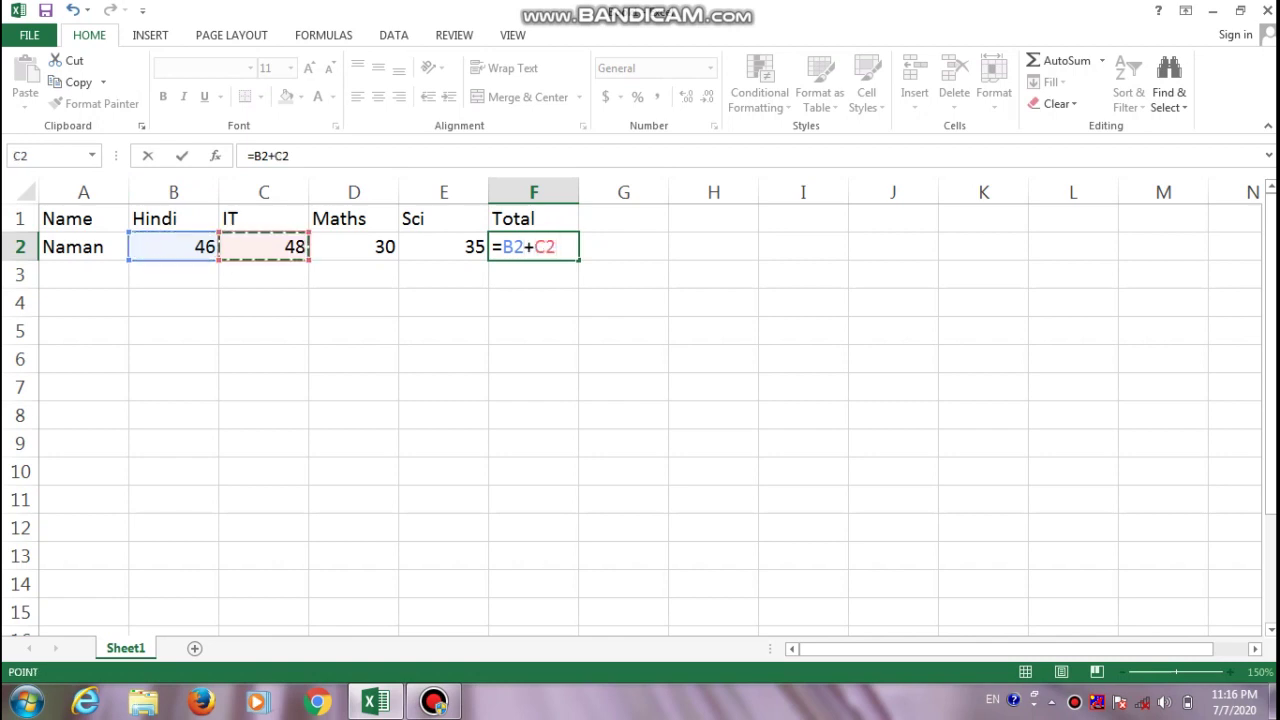
text(+)
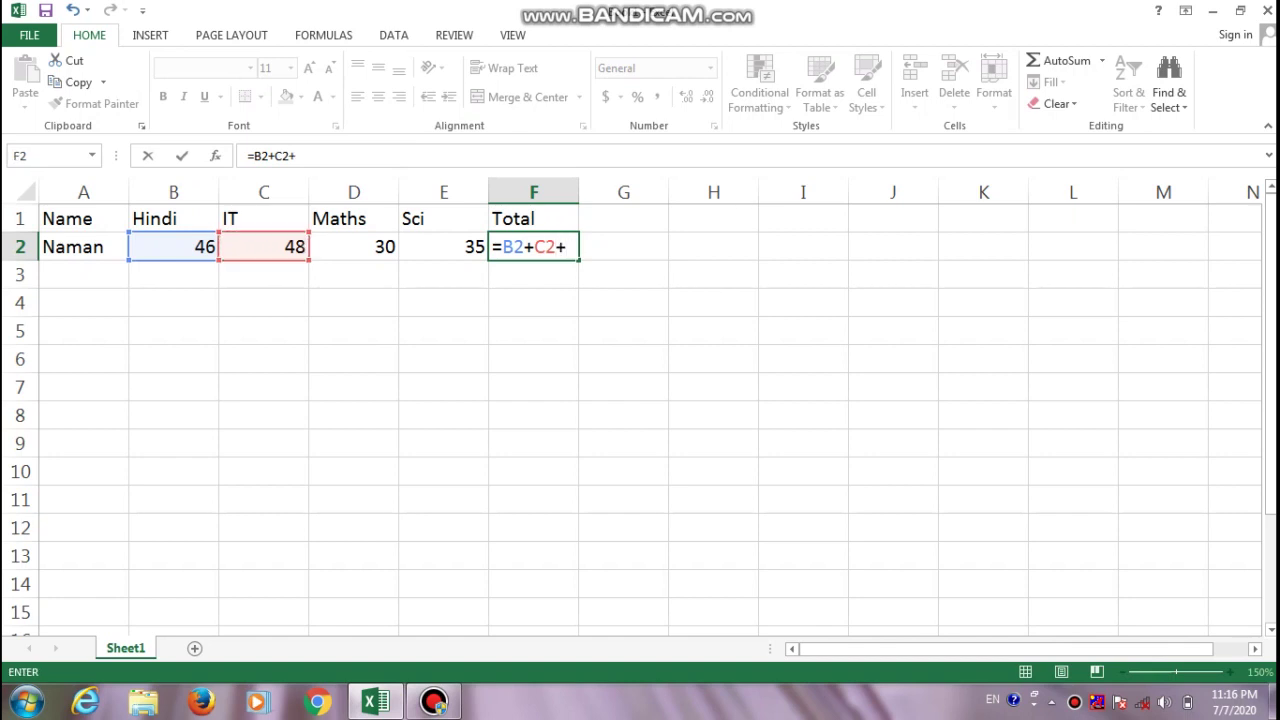
click(354, 246)
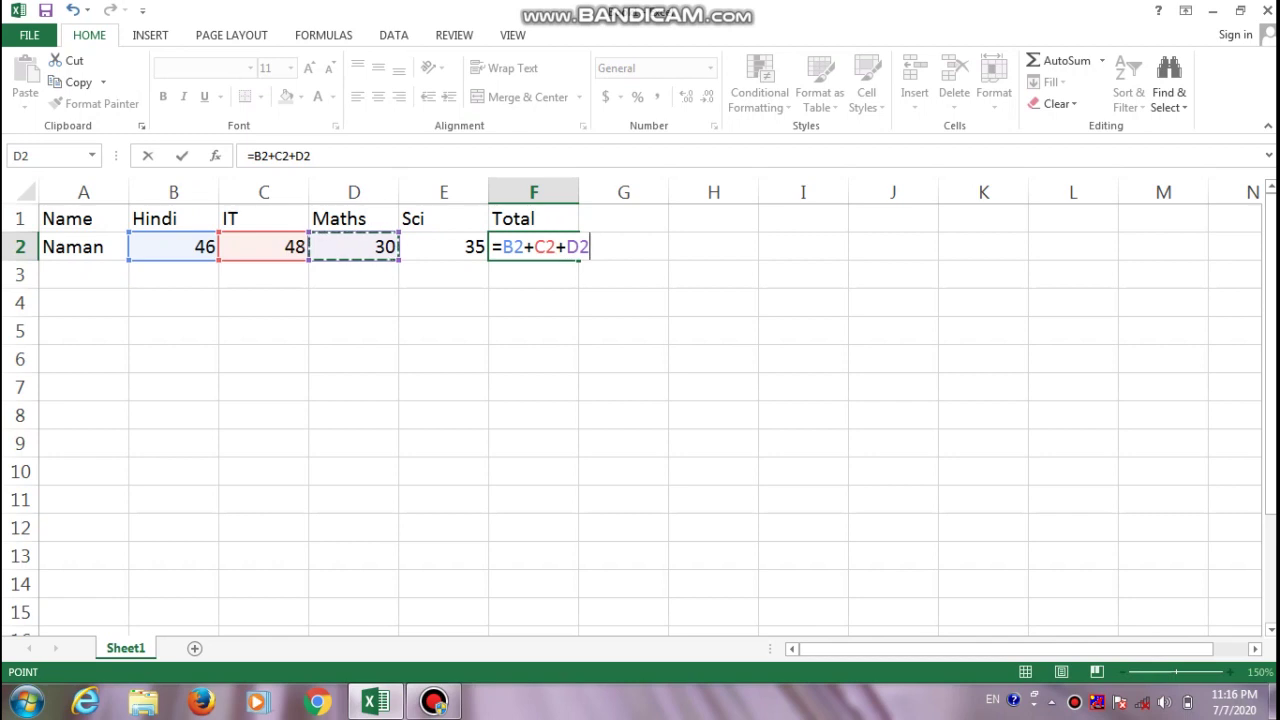
text(+)
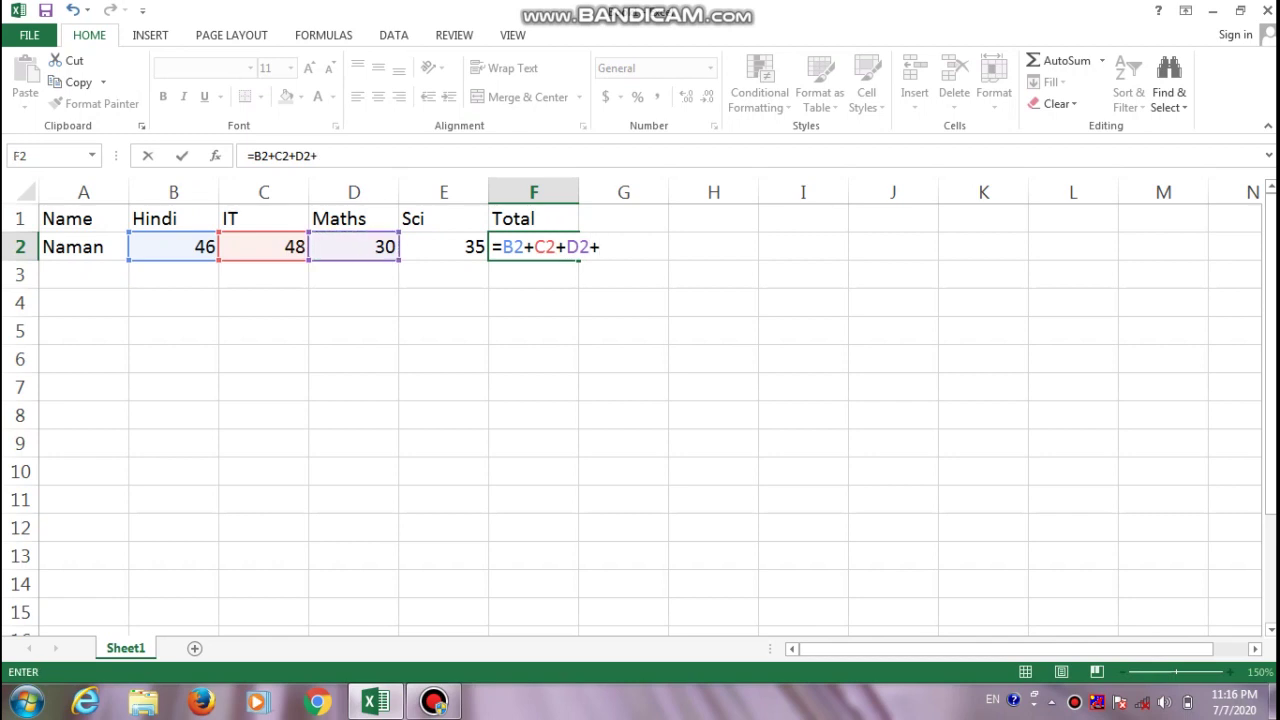
click(444, 246)
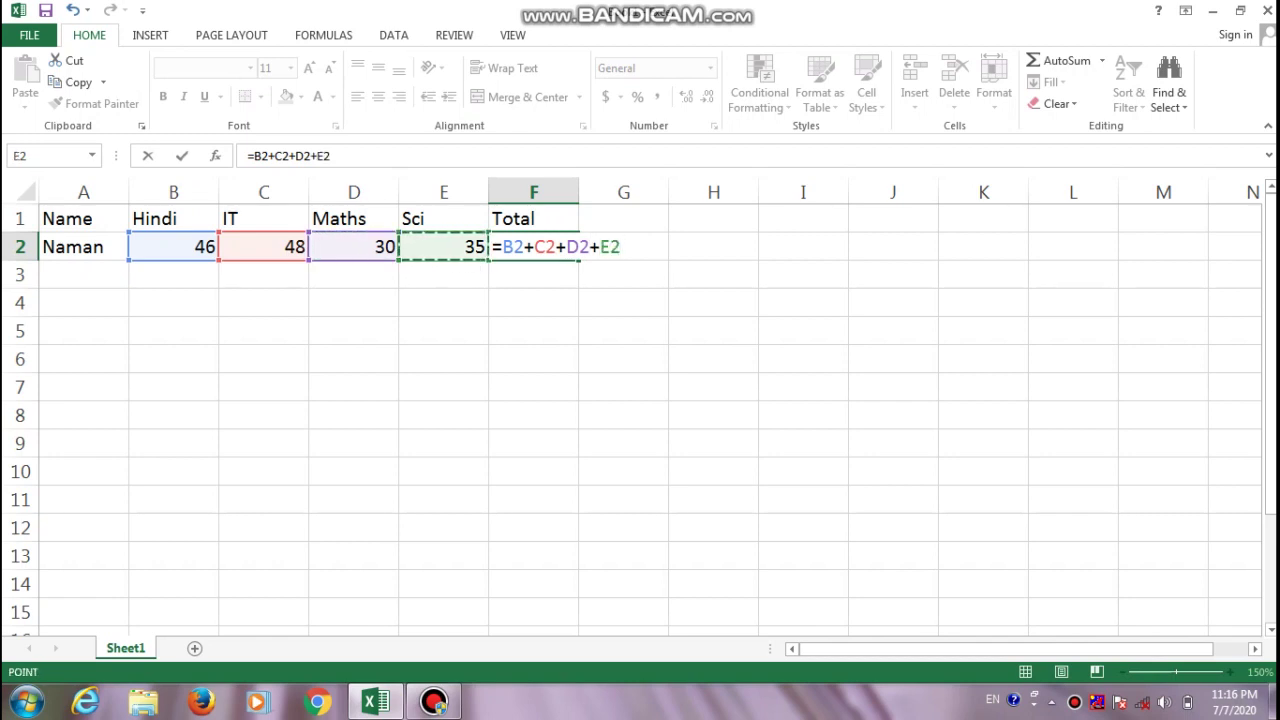
key(Return)
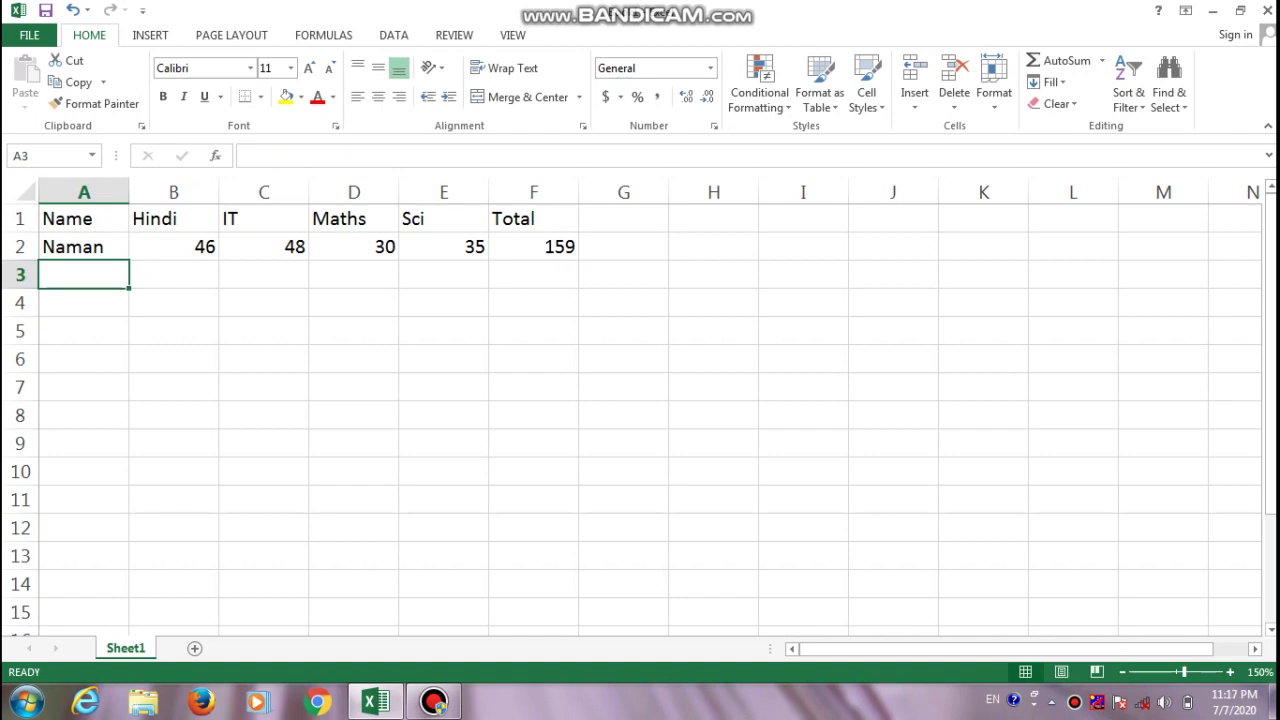
click(533, 246)
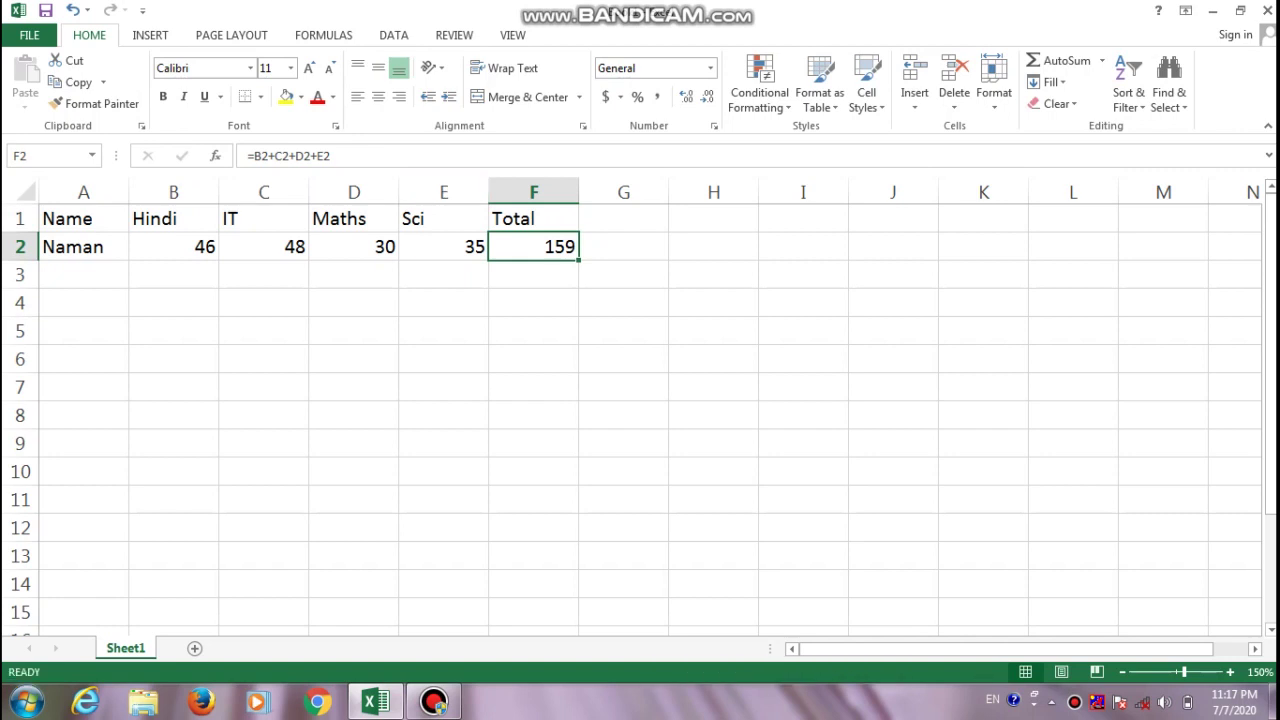
- Replace the F2 formula with =sum(b2:e2)
key(Delete)
text(=)
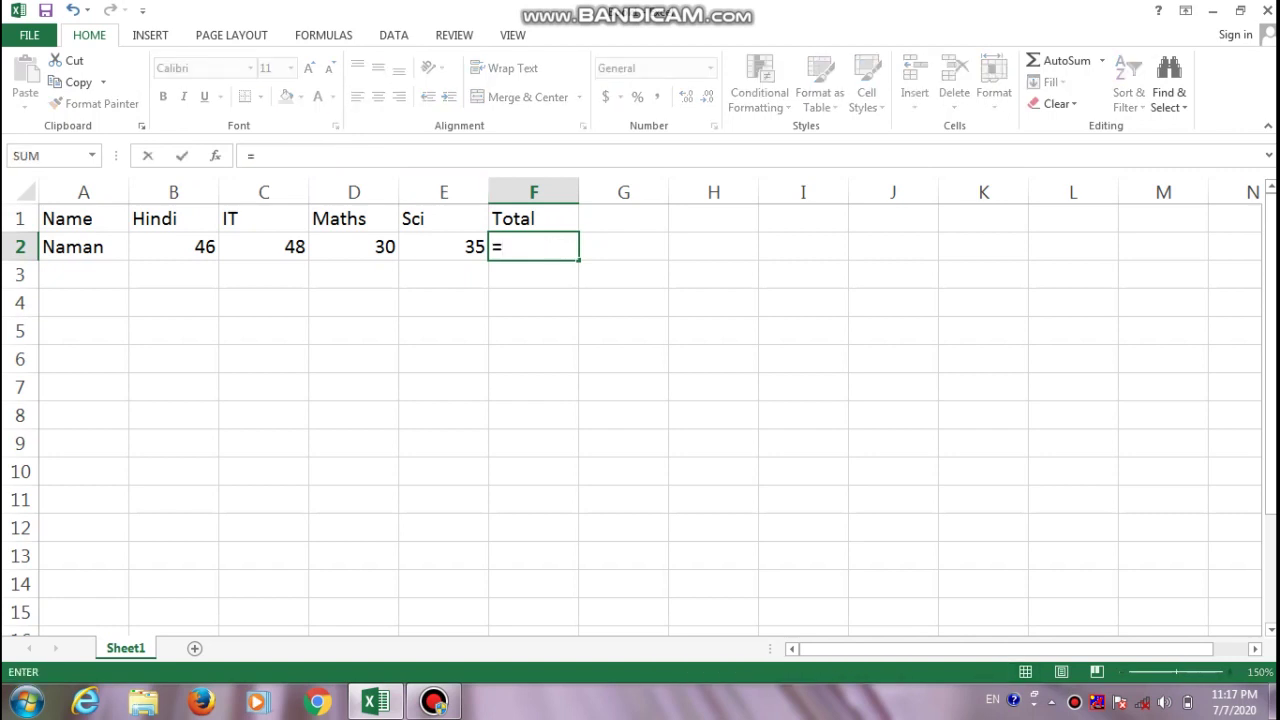
text(sum)
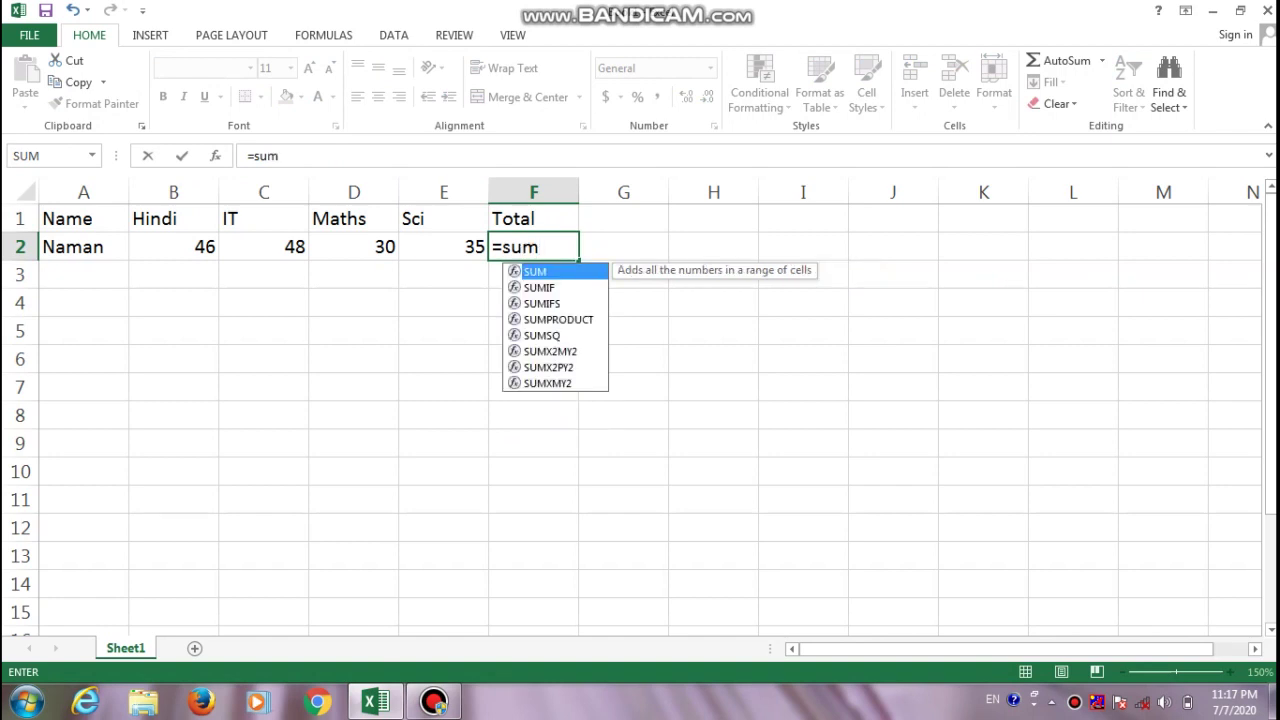
text(()
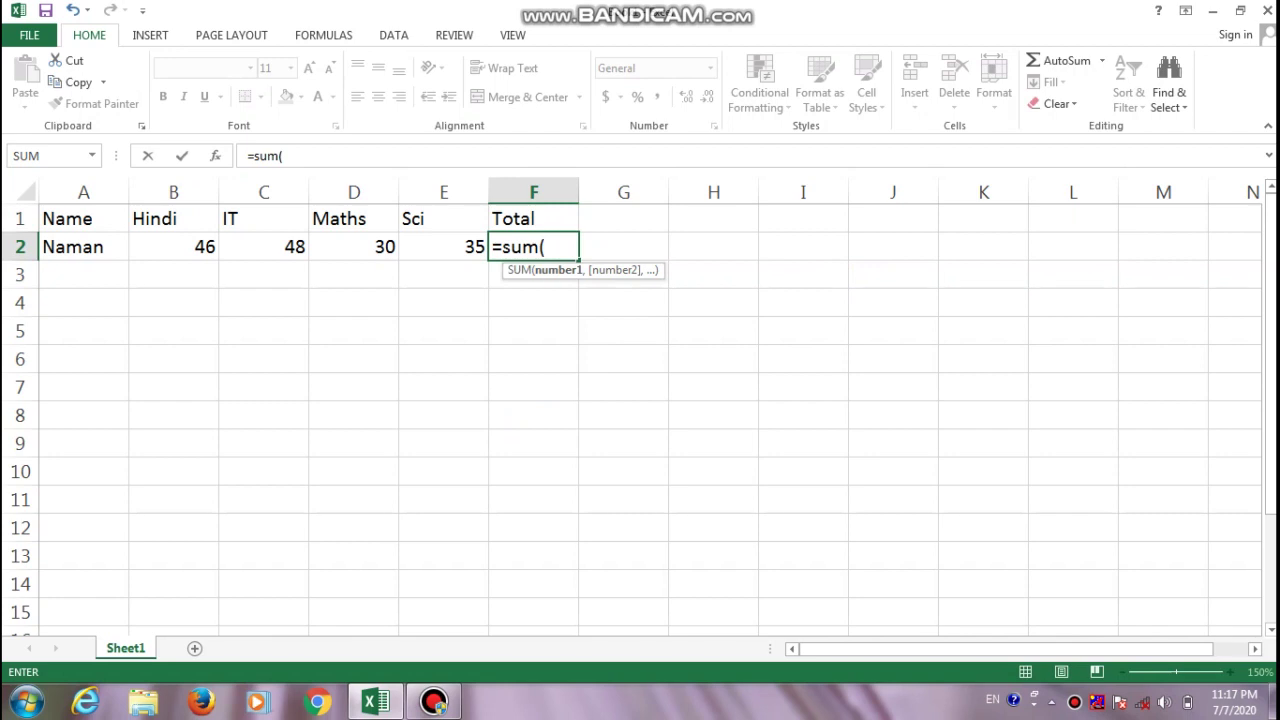
text(b2)
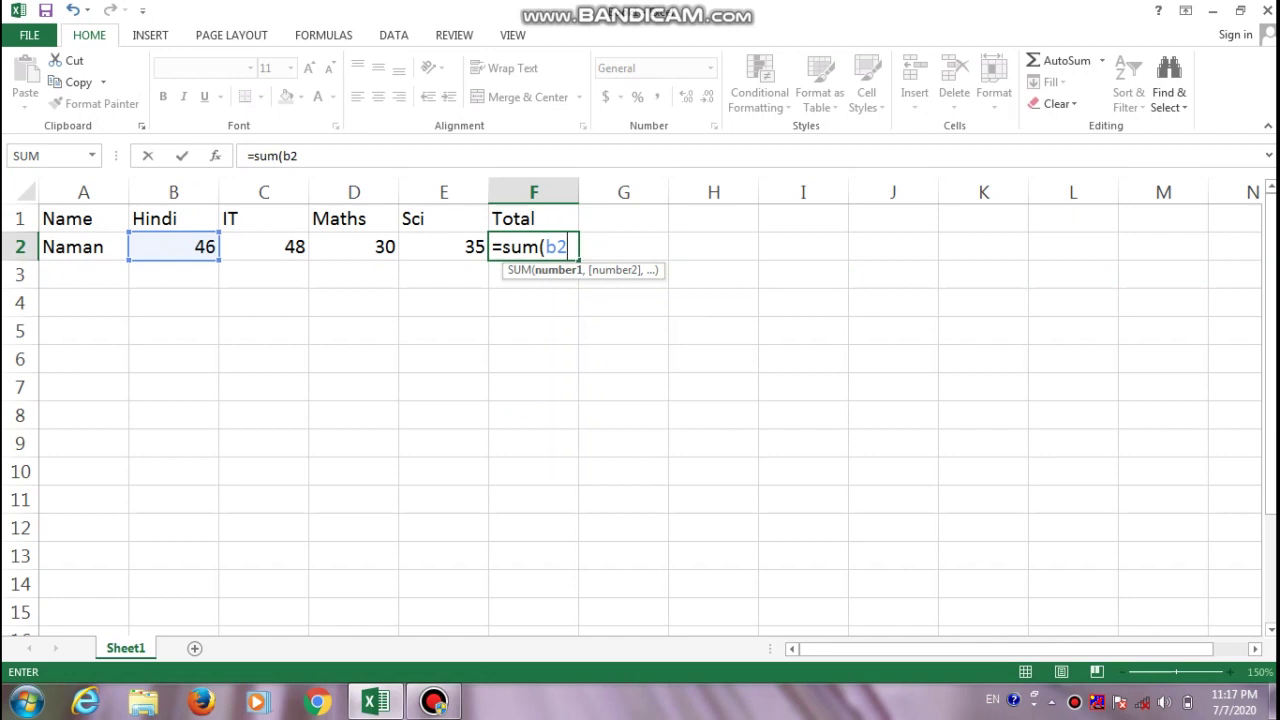
text(:)
text(e2)
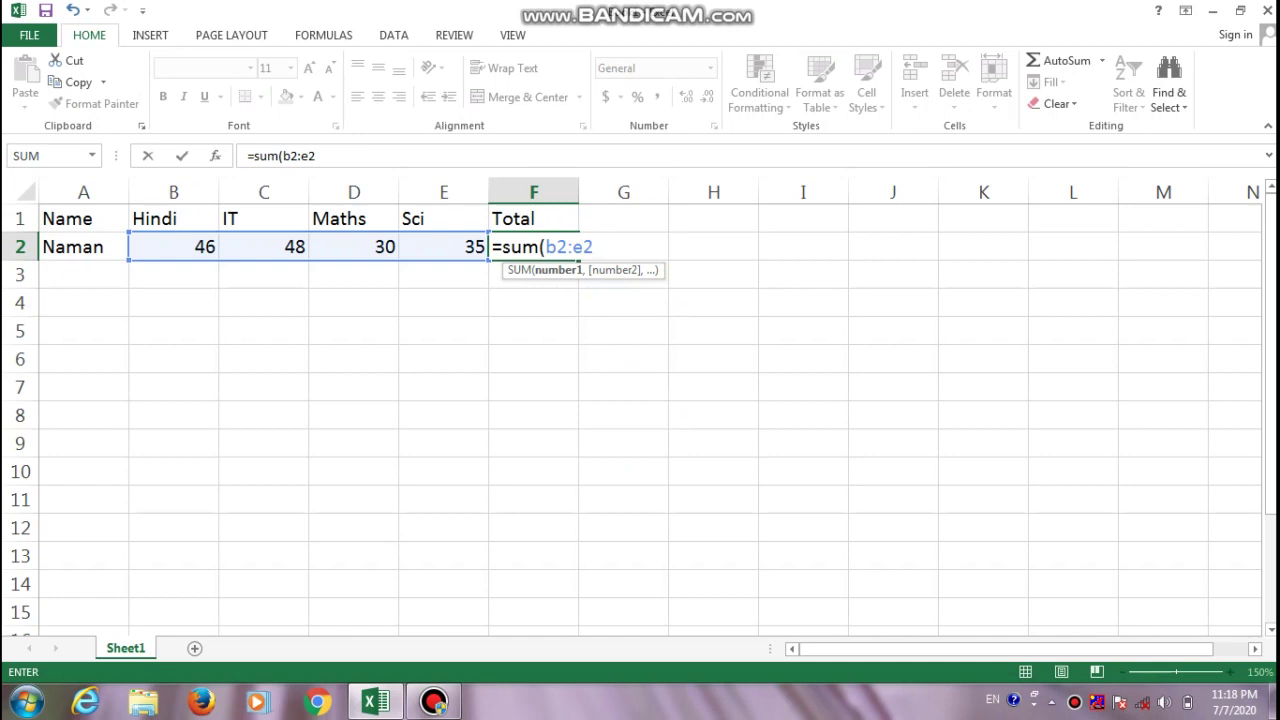
text())
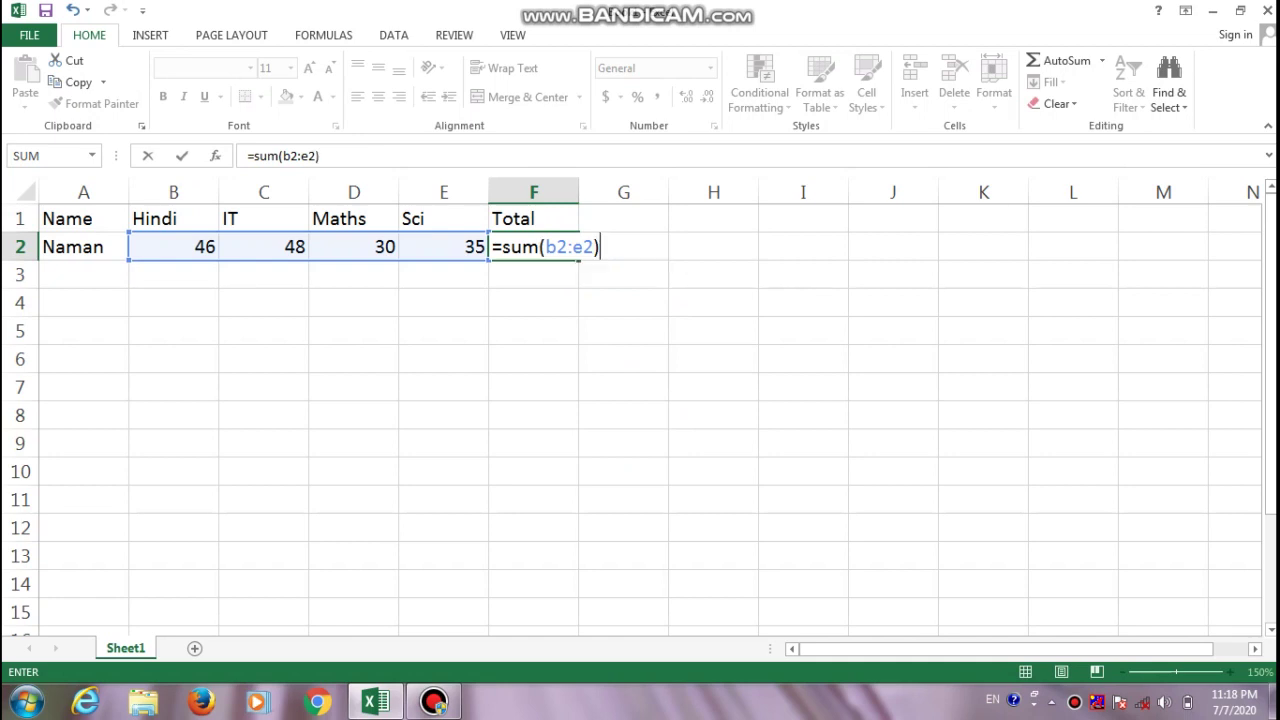
key(Return)
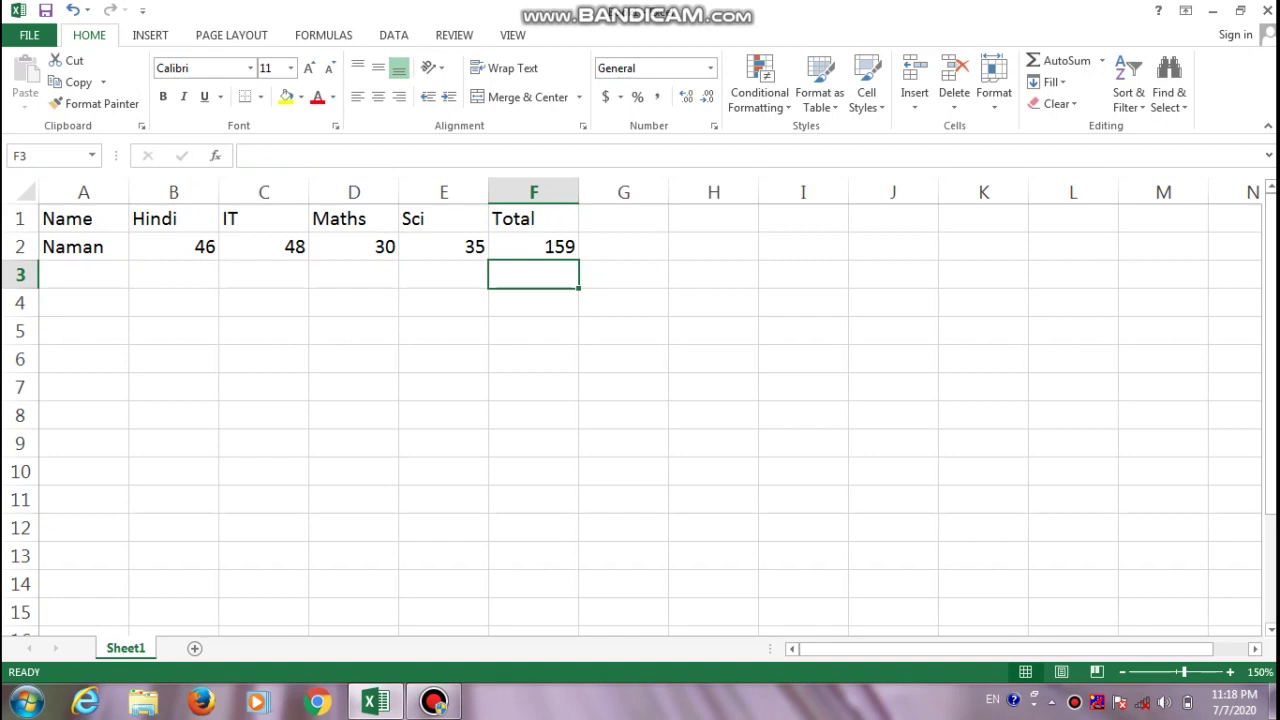
- Enter =sum(b2,c2,d2,e2) in F3, listing each mark separately
text(=)
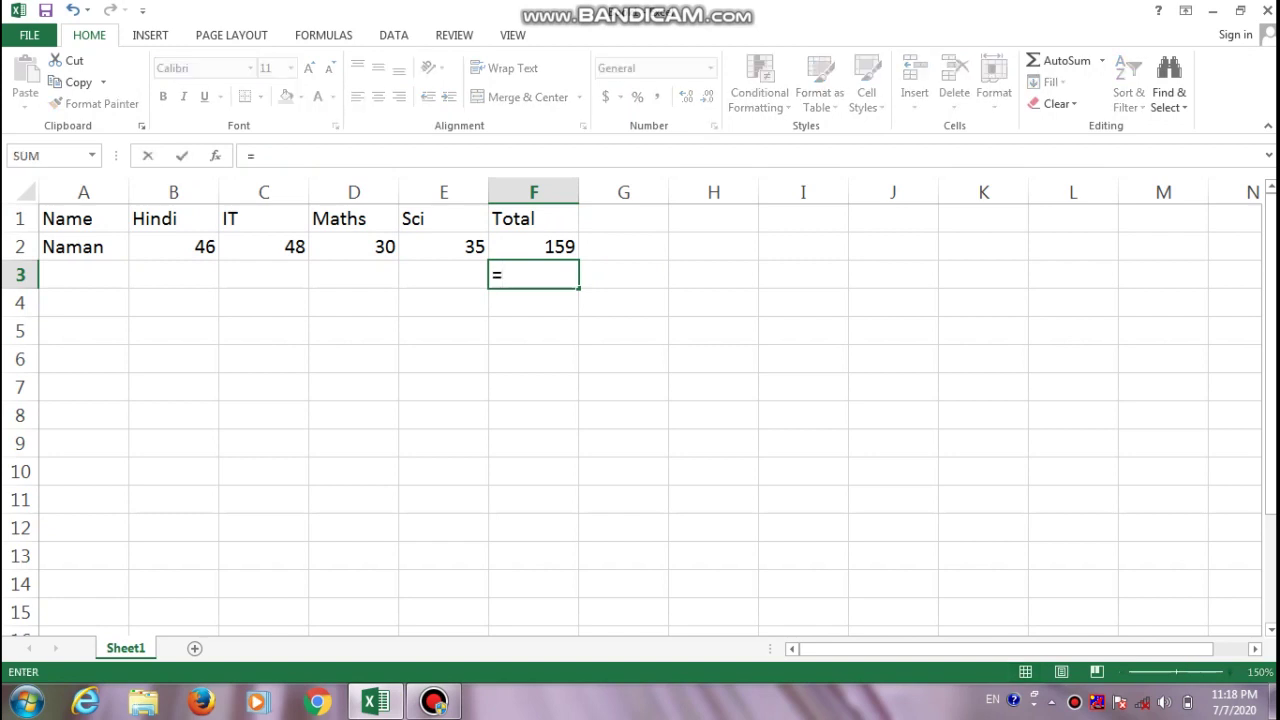
text(sum)
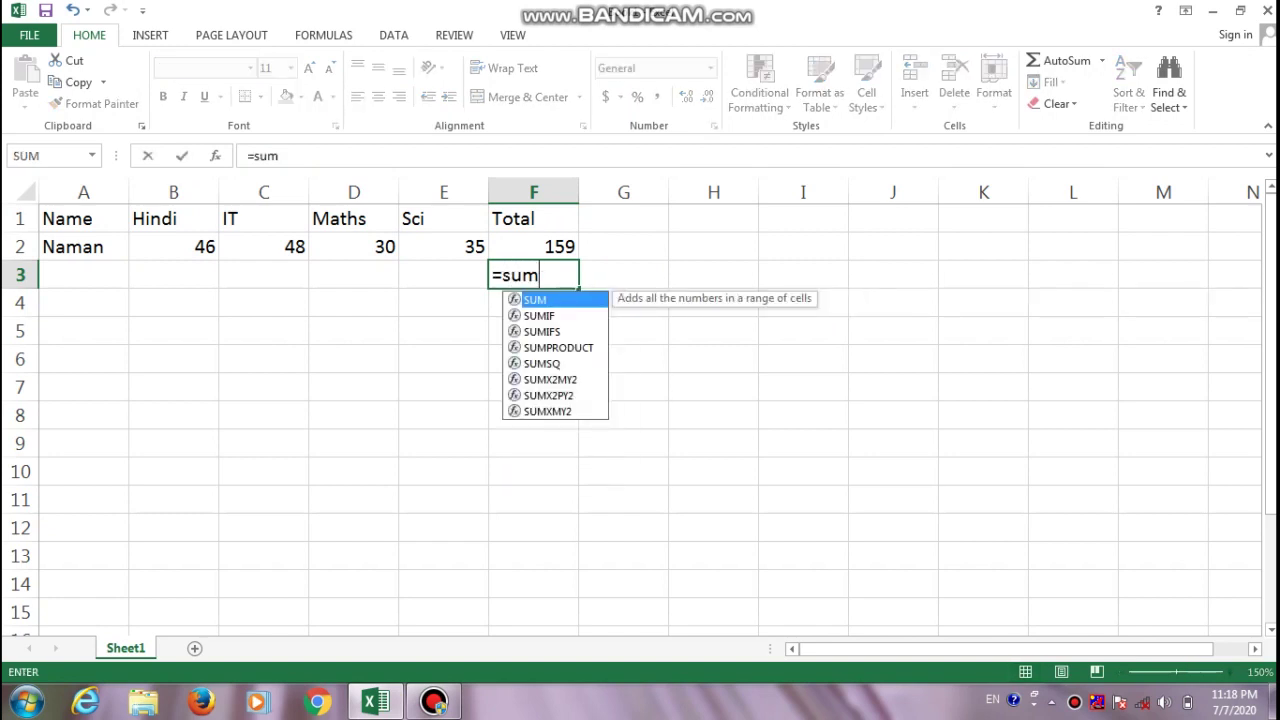
text((b2)
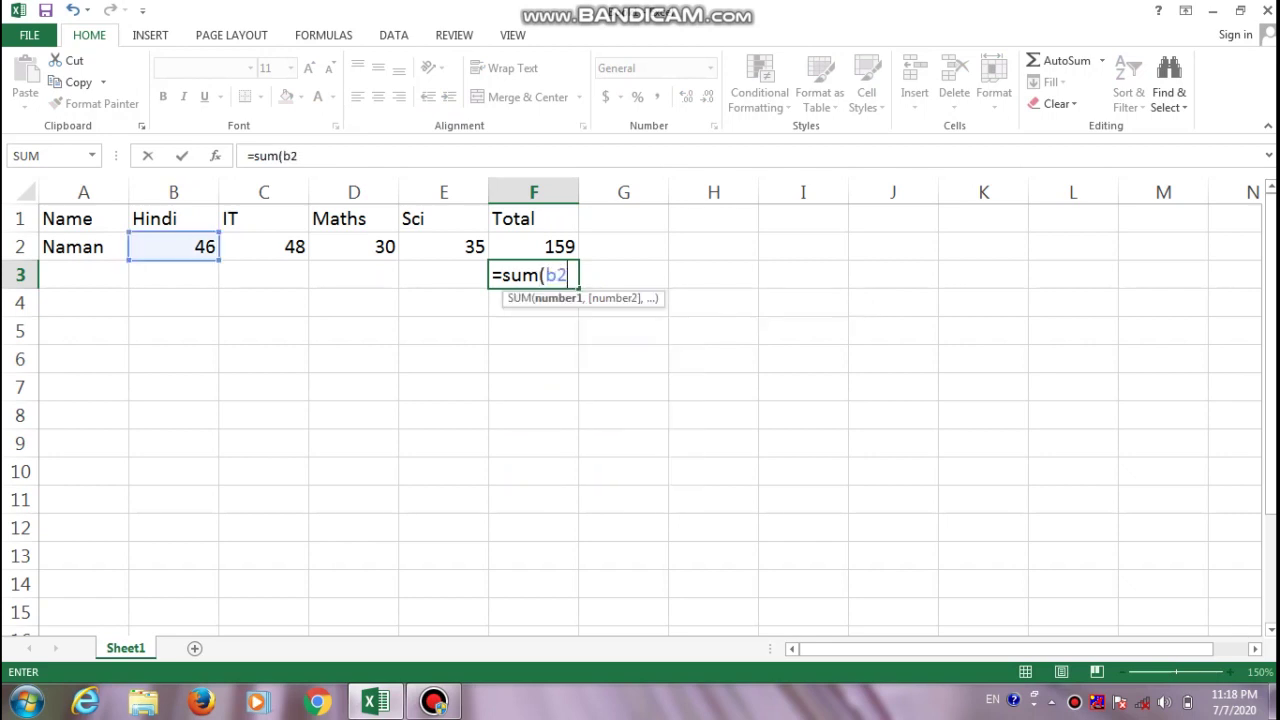
text(,c2,)
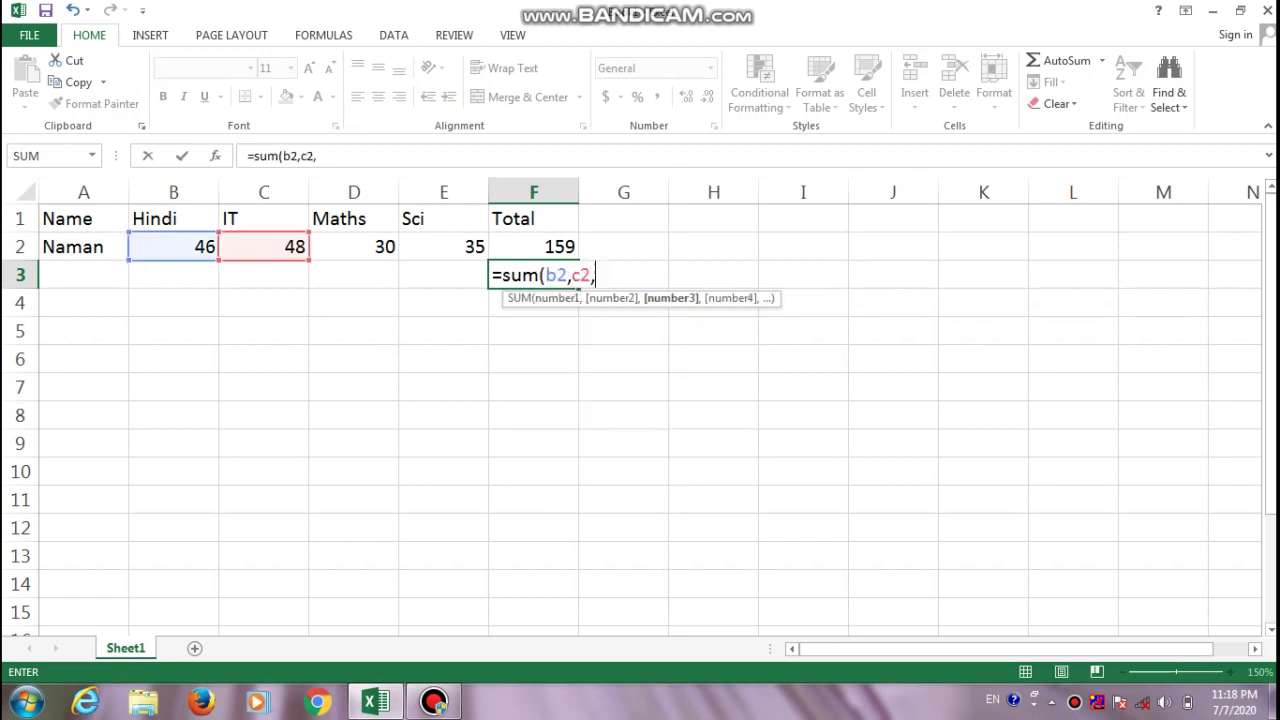
text(d2,)
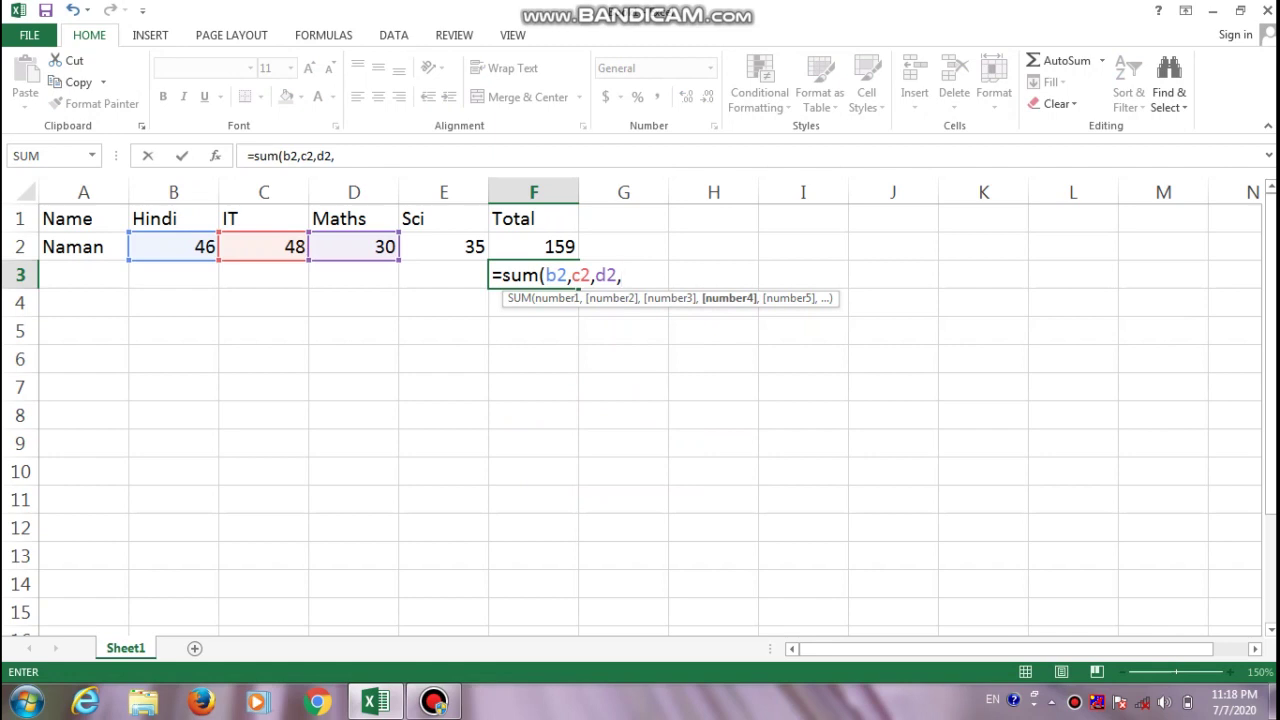
text(e2)
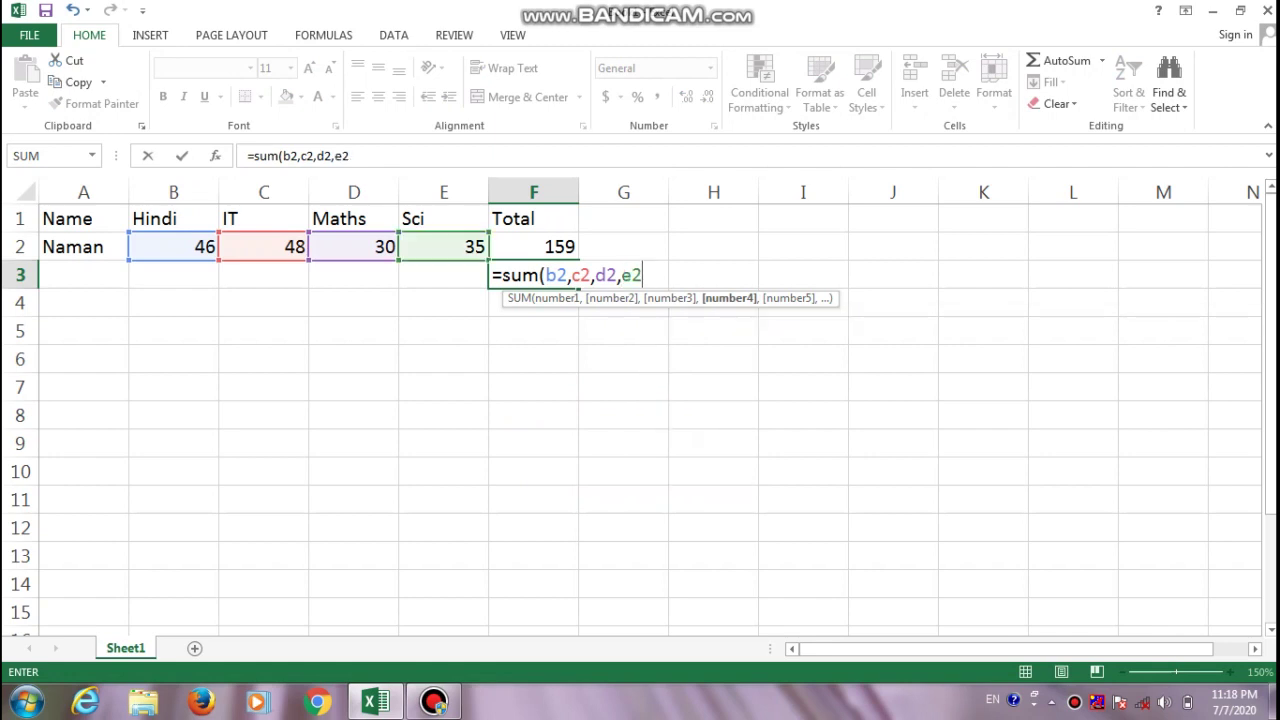
text())
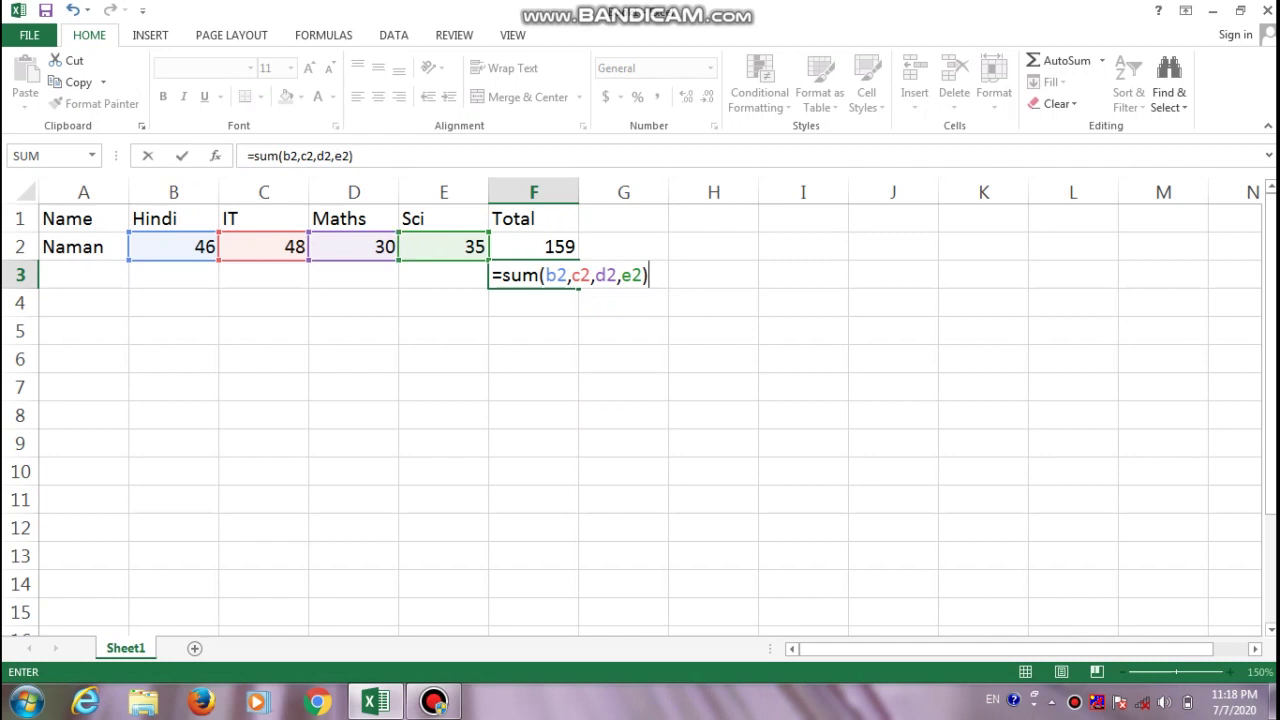
key(BackSpace)
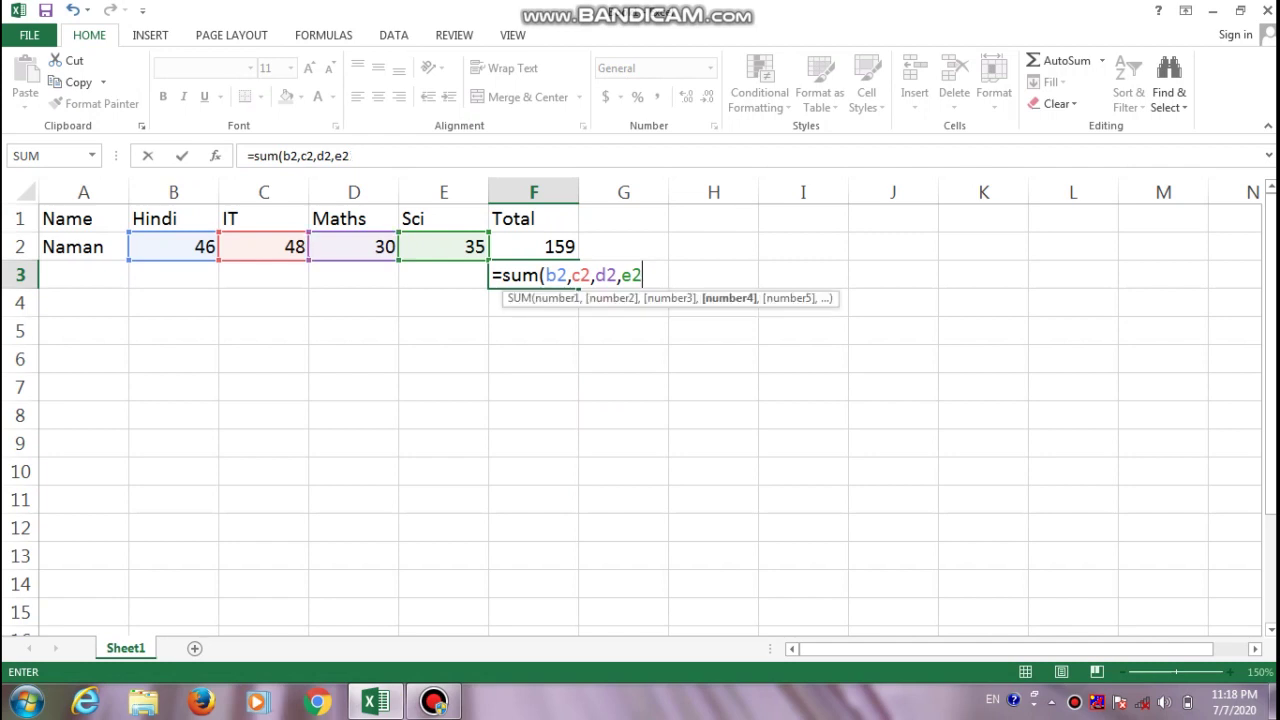
key(BackSpace)
text(2)
text(3)
key(BackSpace)
key(BackSpace)
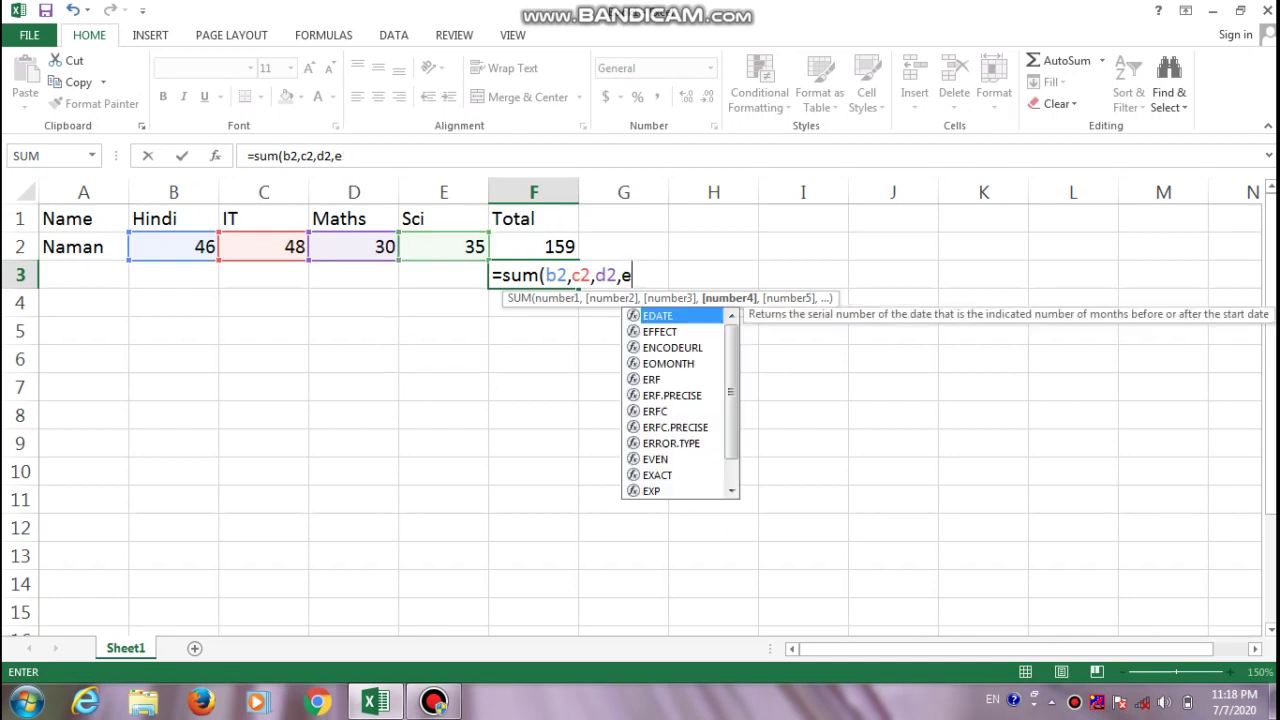
text(`0)
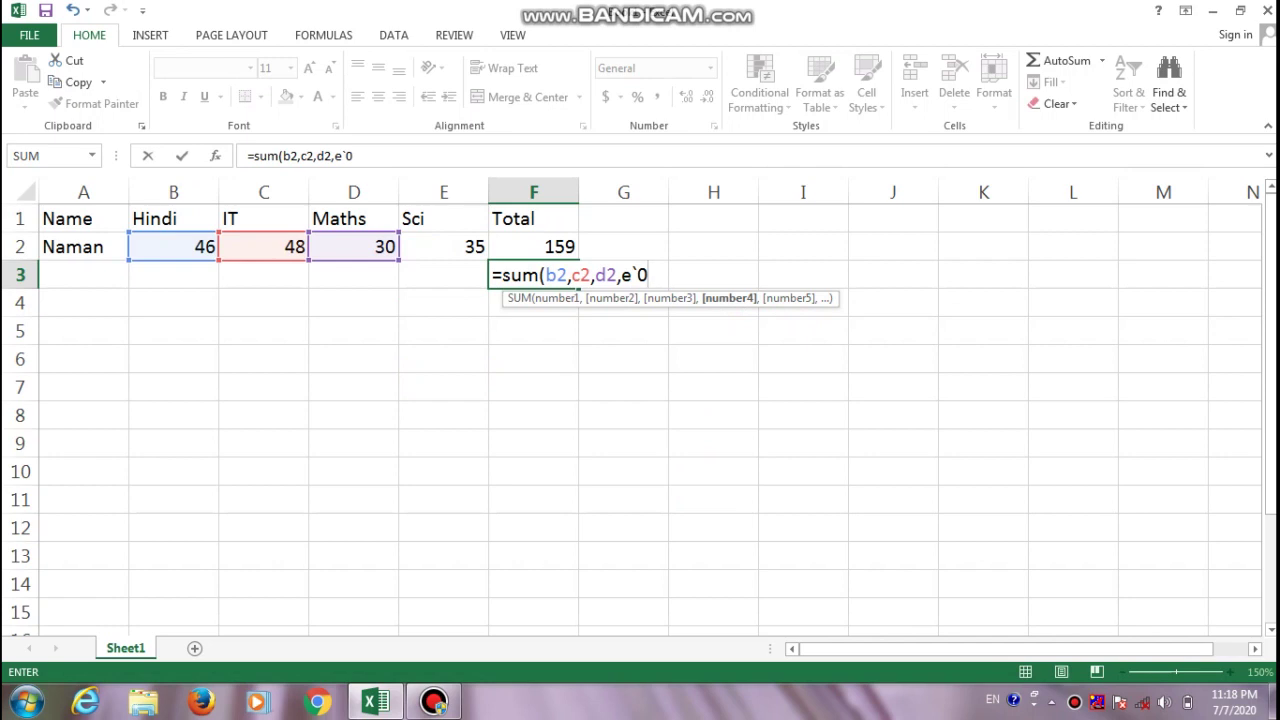
key(BackSpace)
key(BackSpace)
text(1)
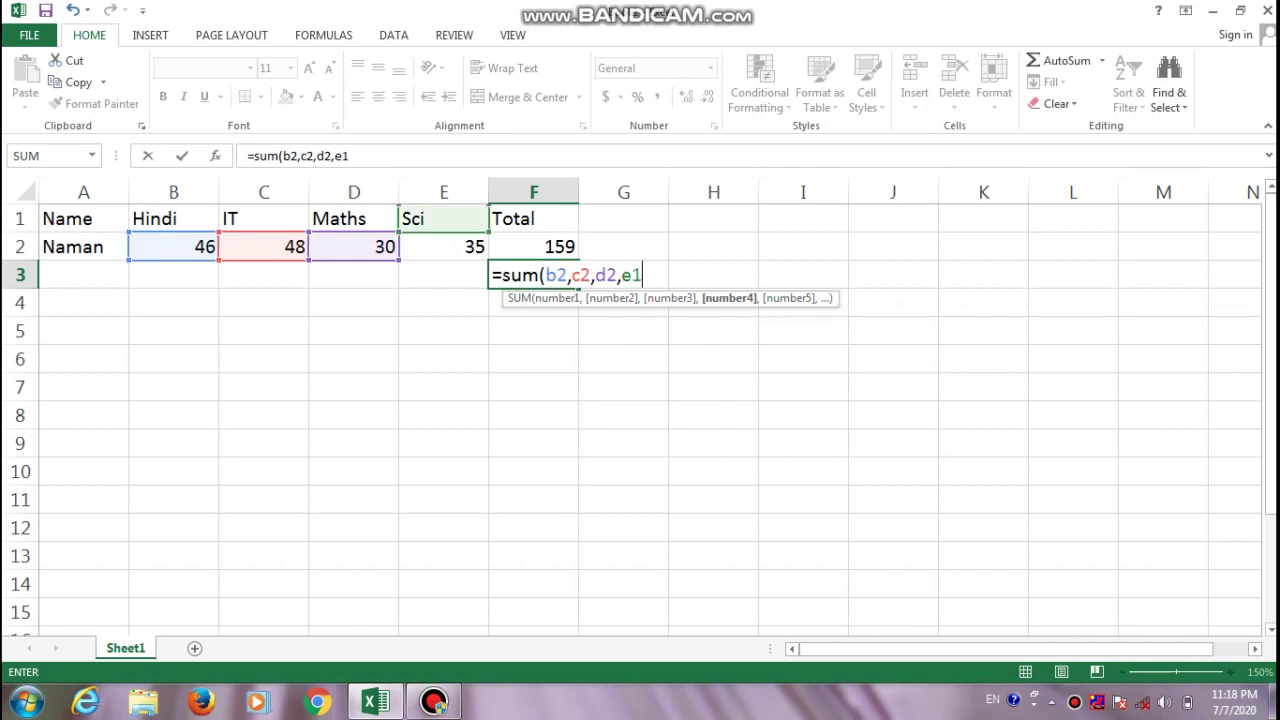
text(0)
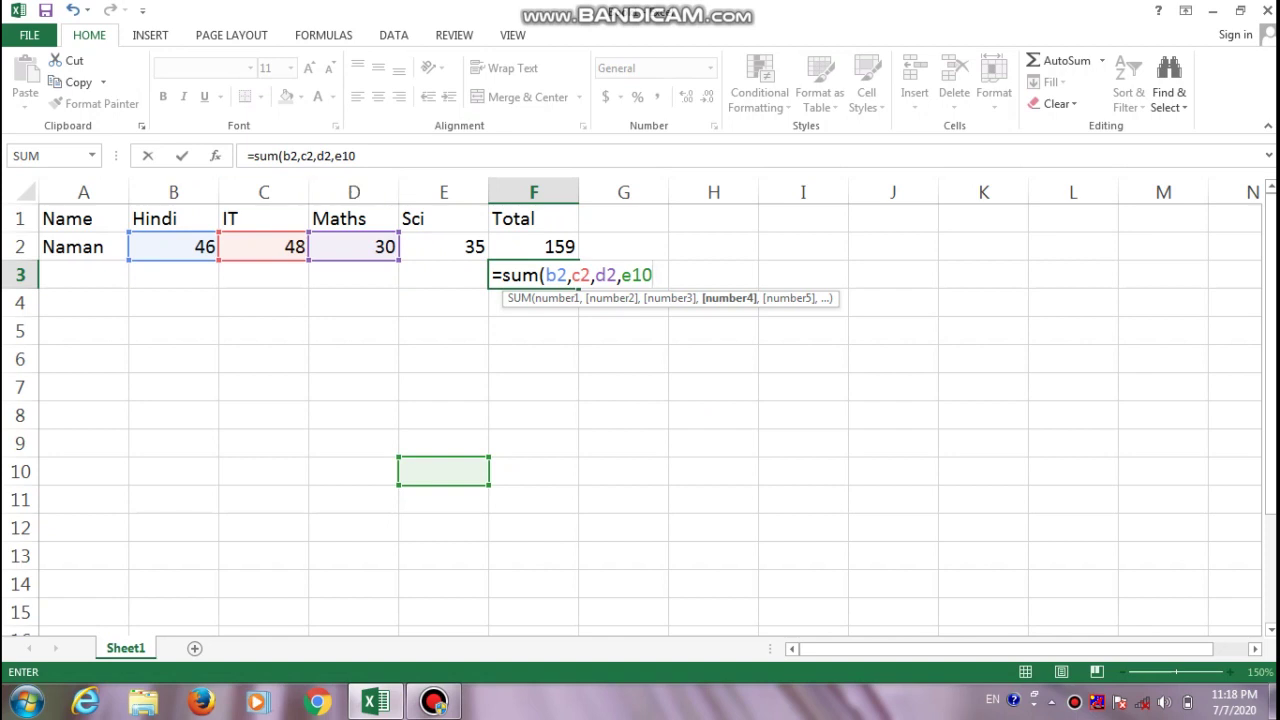
key(BackSpace)
key(BackSpace)
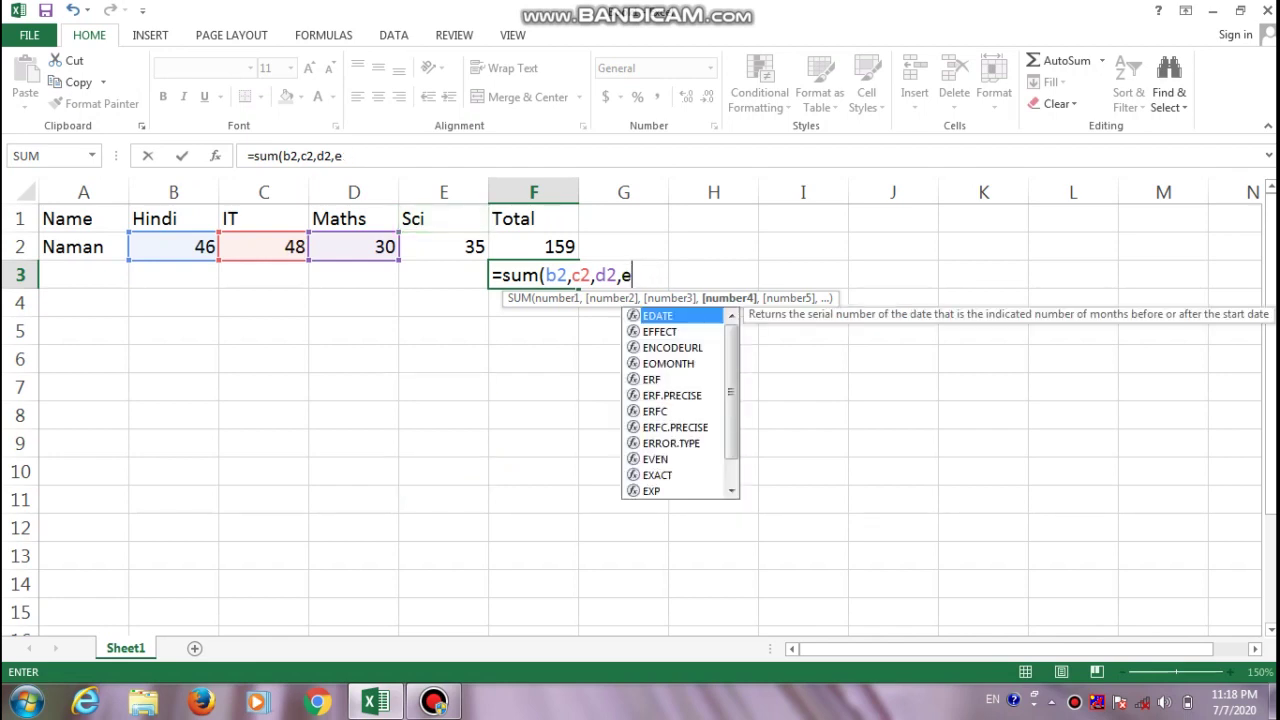
text(2)
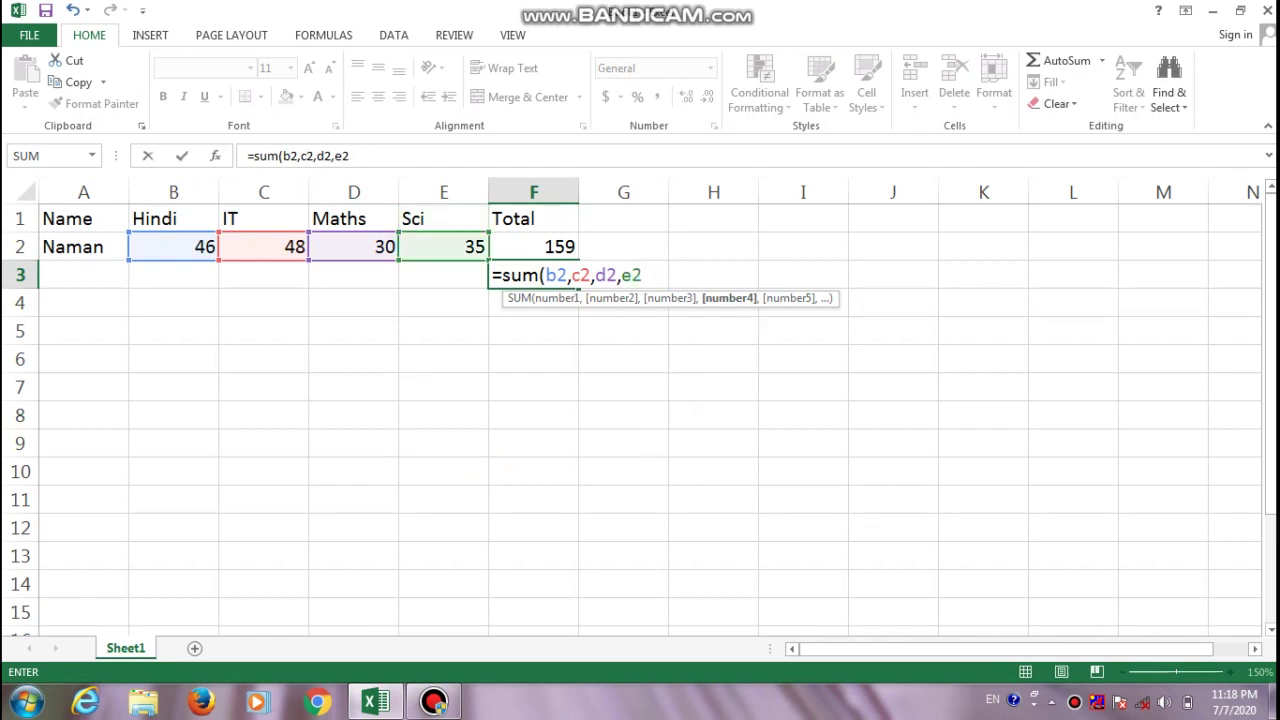
text())
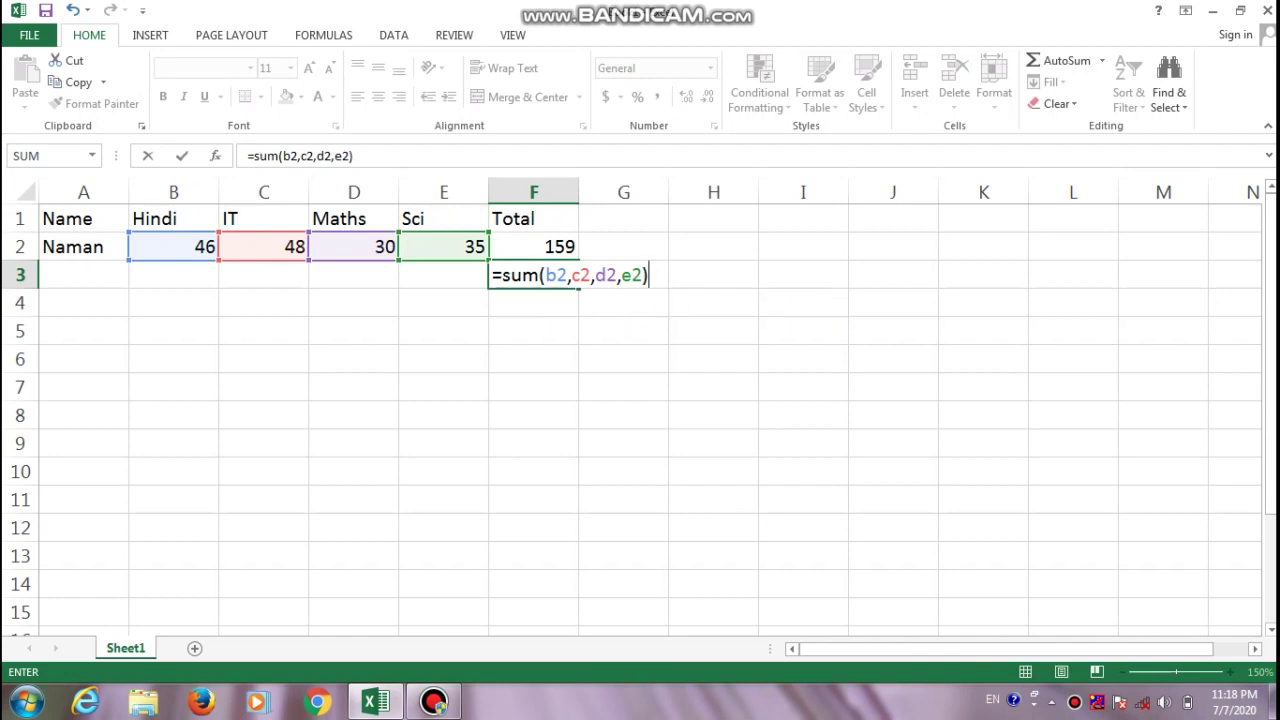
key(Return)
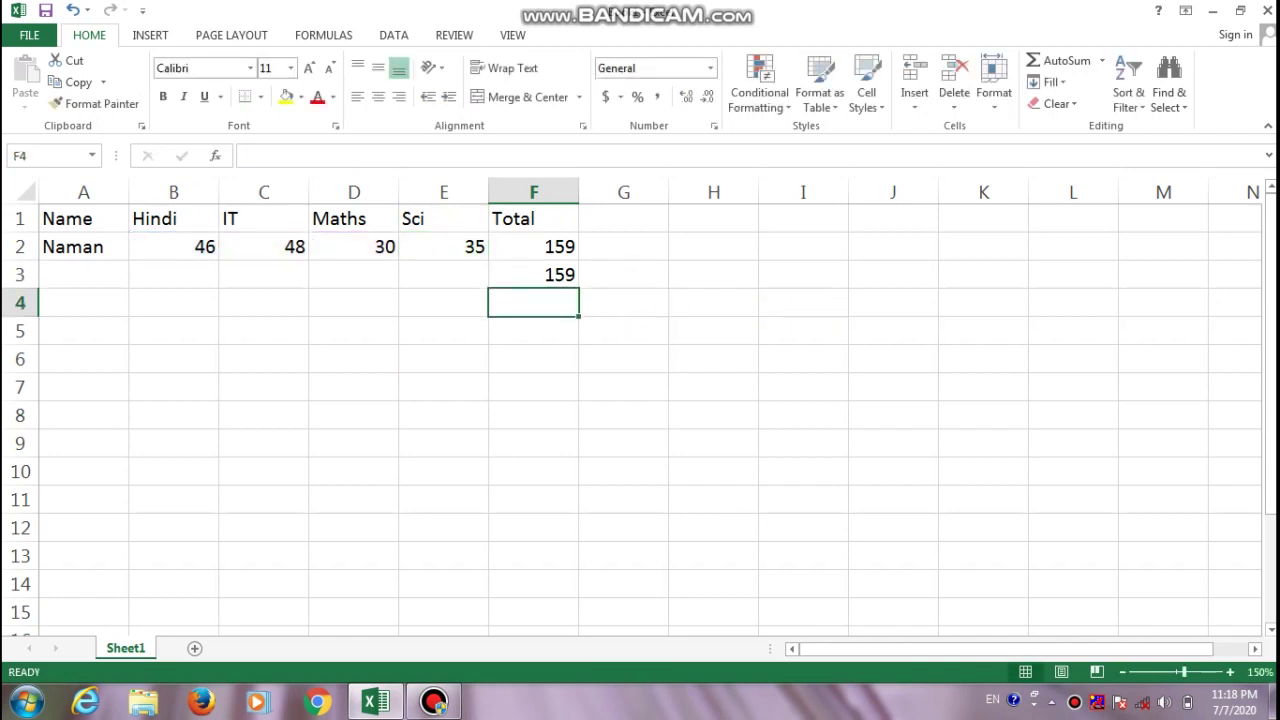
- Compare the F2 and F3 formulas, then clear the total in F2
click(533, 246)
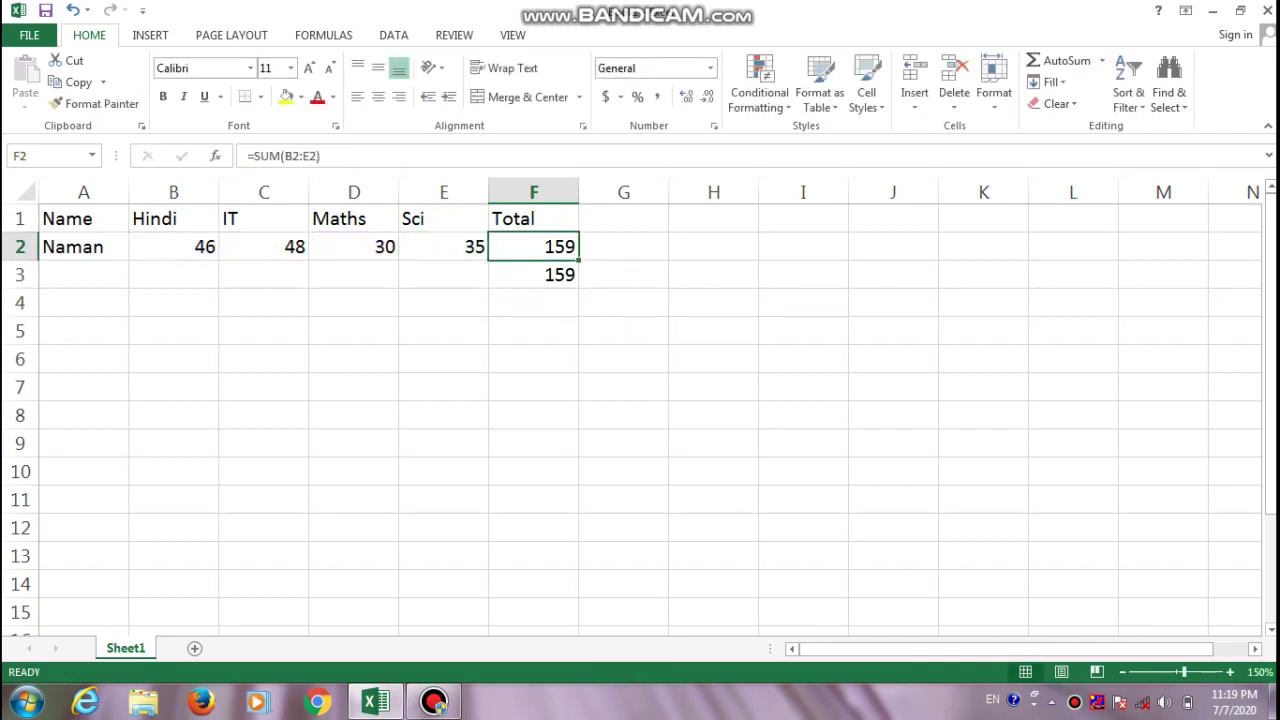
click(533, 274)
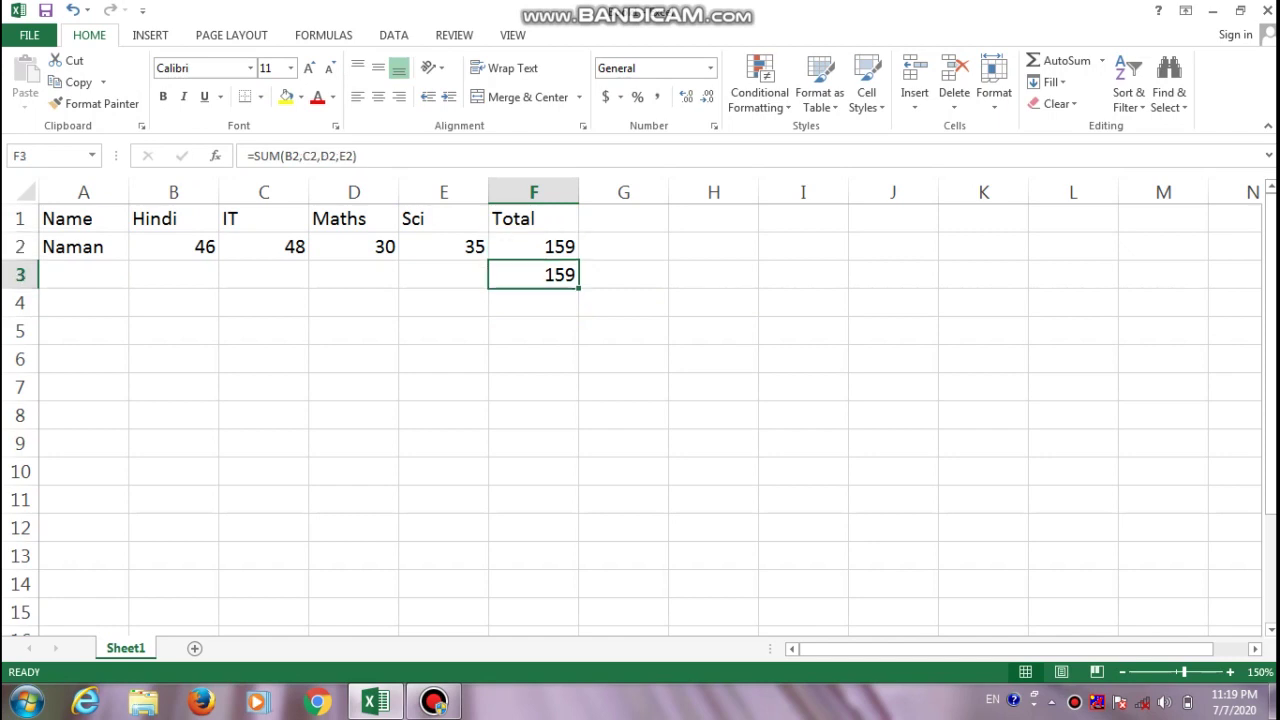
key(Down)
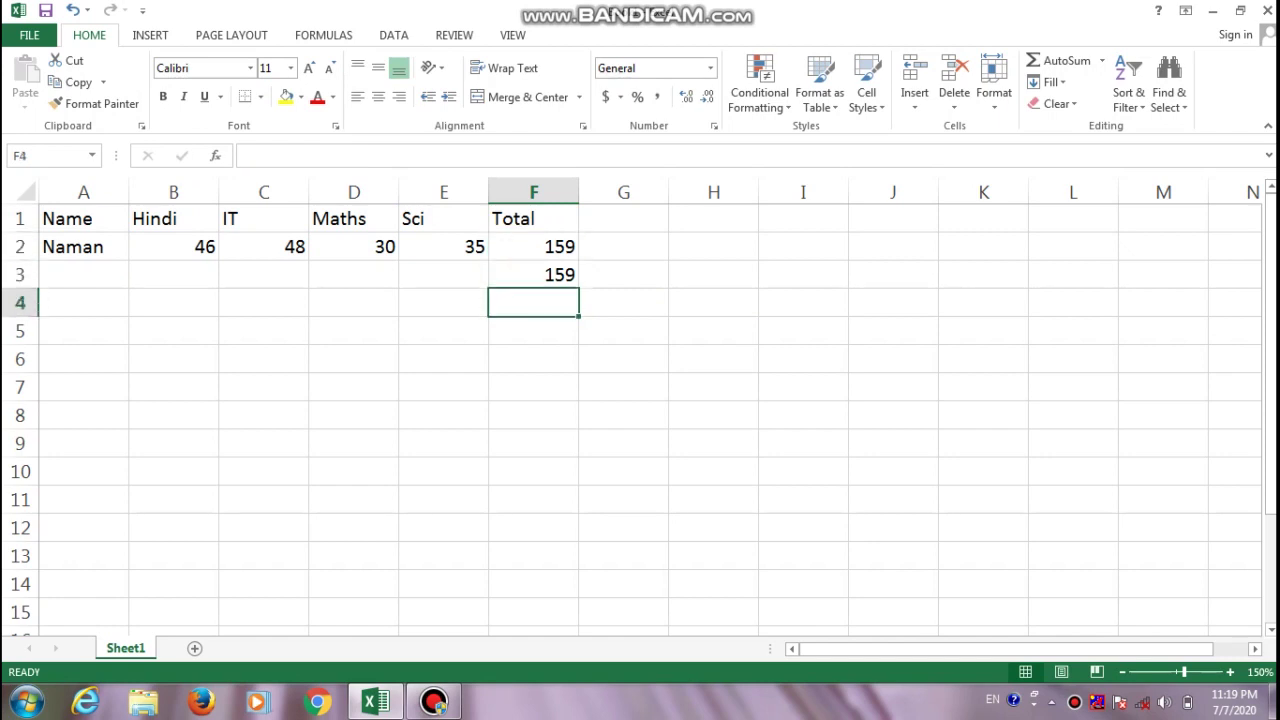
key(Up)
key(Up)
key(Delete)
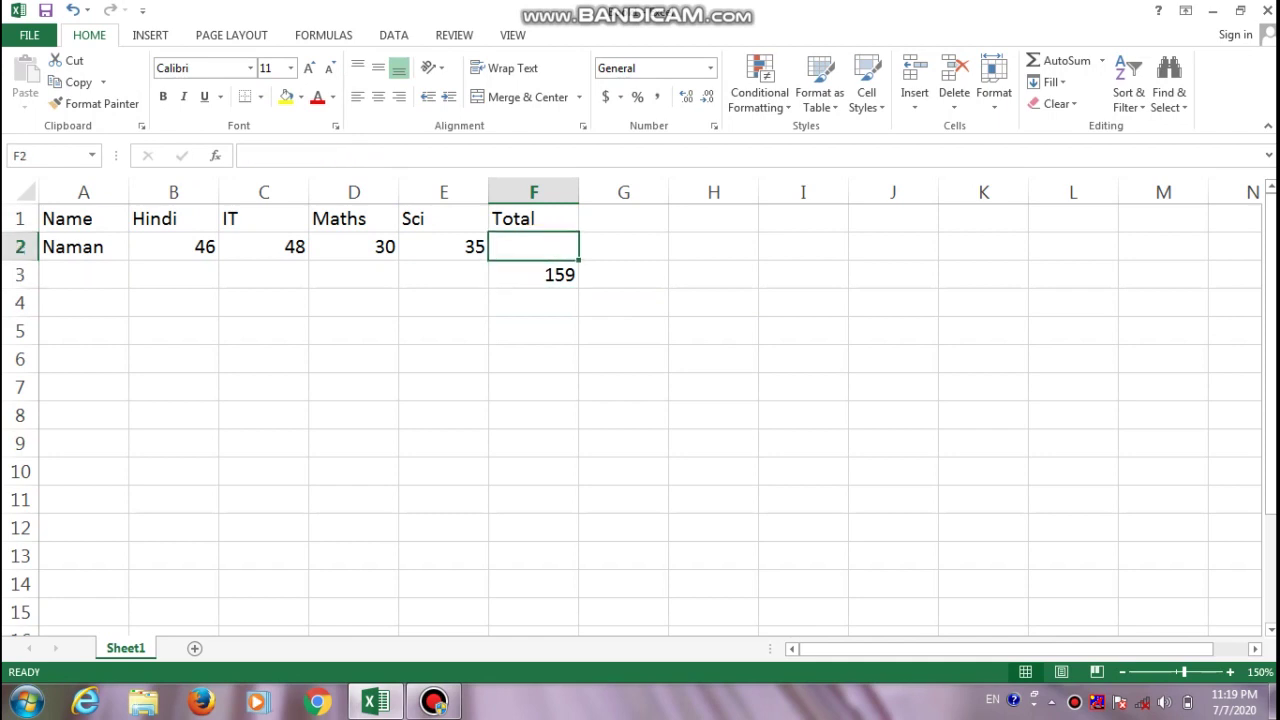
- Select B2:F2 and use AutoSum's Sum to refill the total in F2
key(Left)
key(Left)
key(Left)
key(Left)
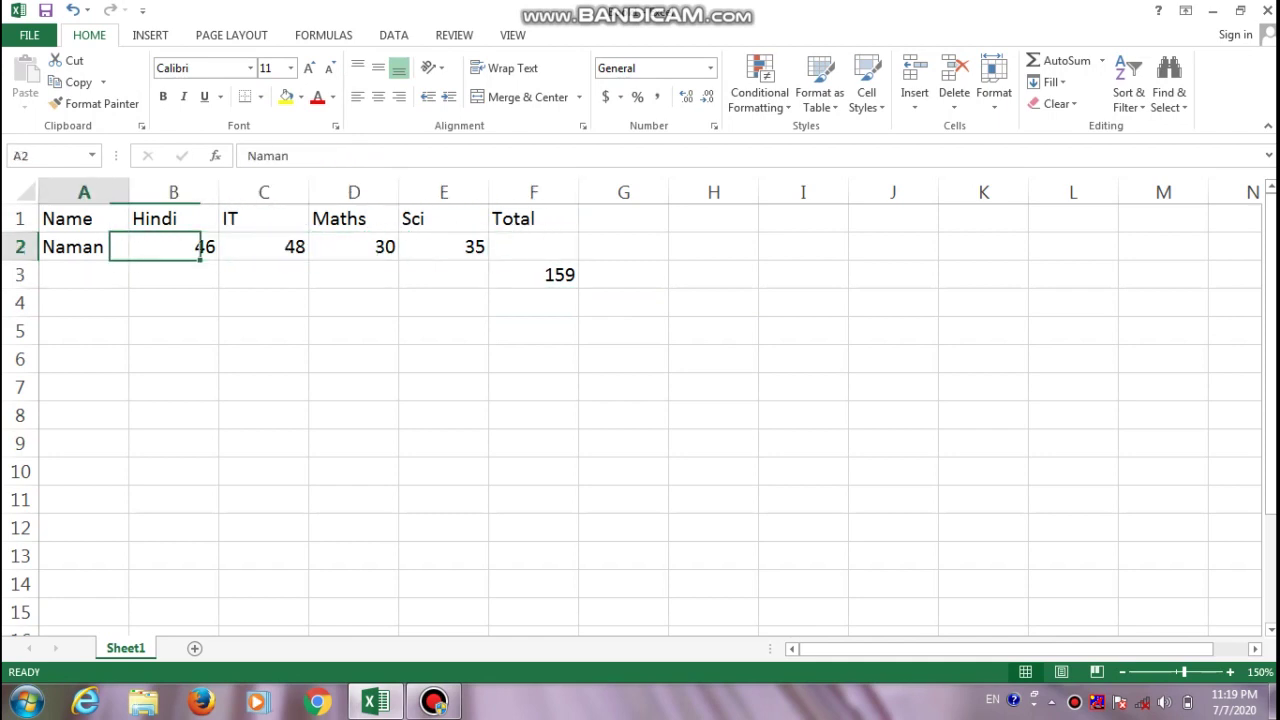
key(Left)
key(Right)
key(shift+Right)
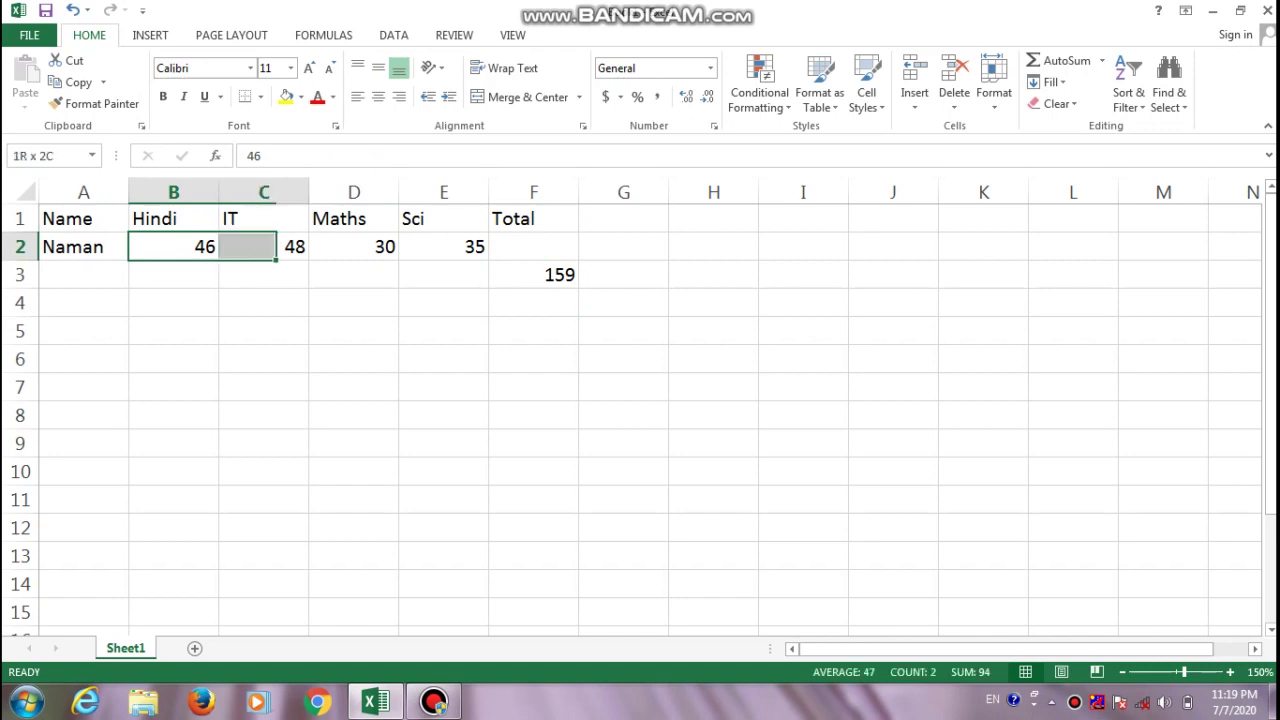
key(shift+Right)
key(shift+Right)
key(shift+Right)
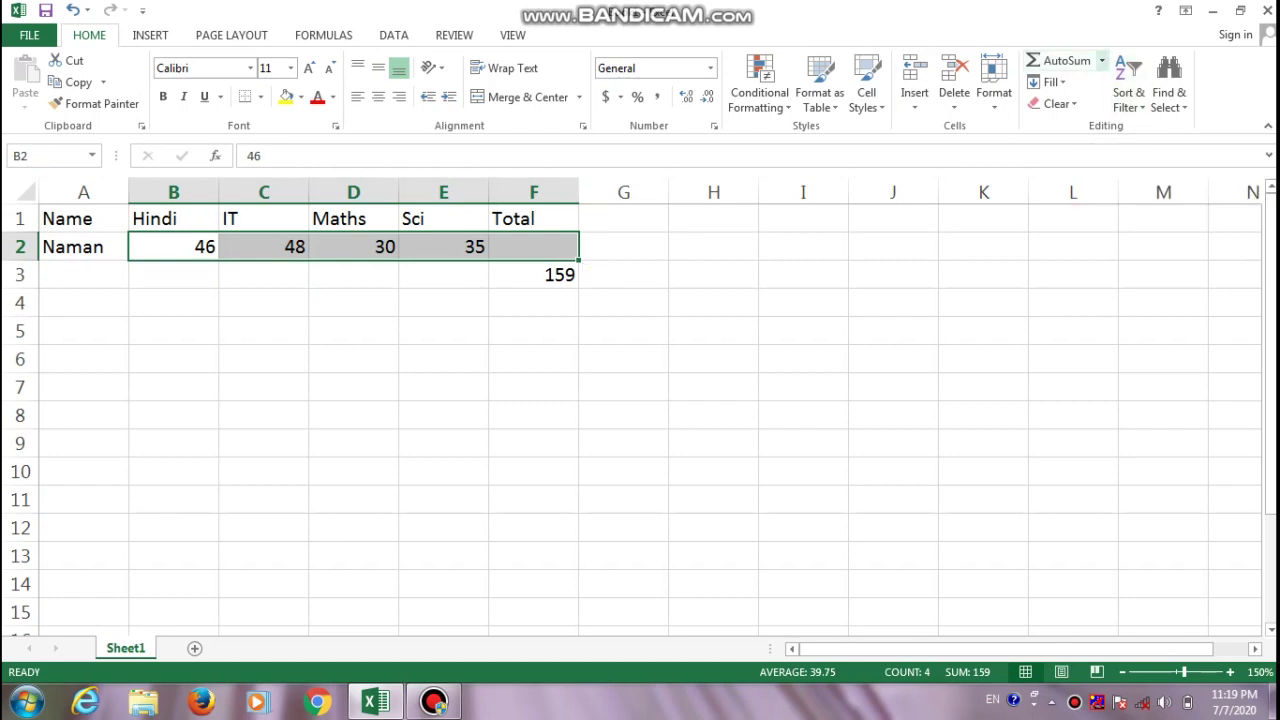
click(1101, 61)
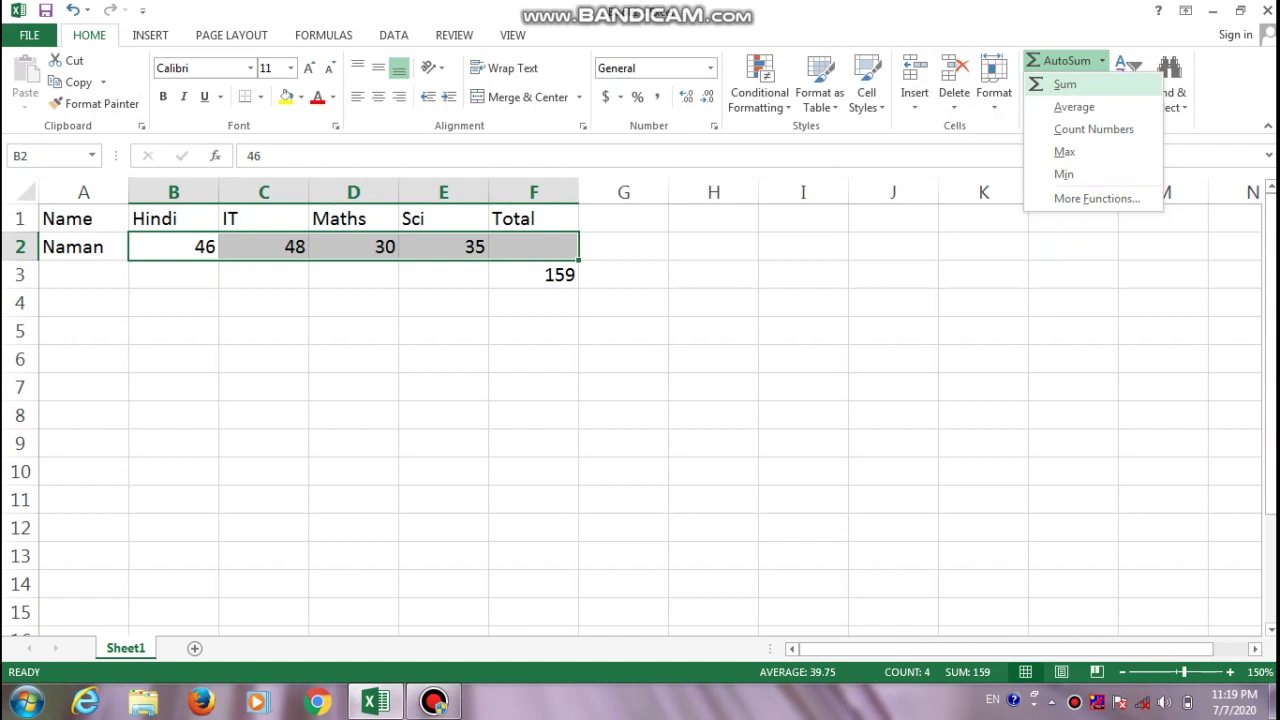
click(1064, 84)
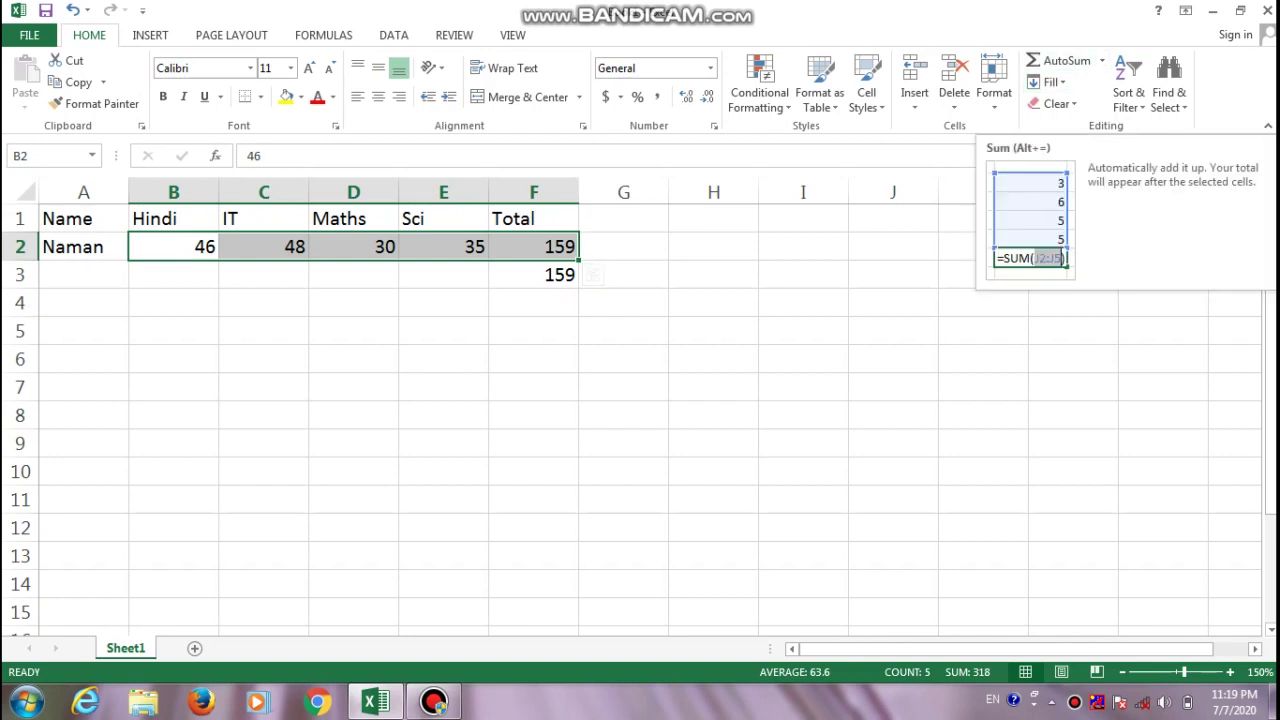
click(623, 218)
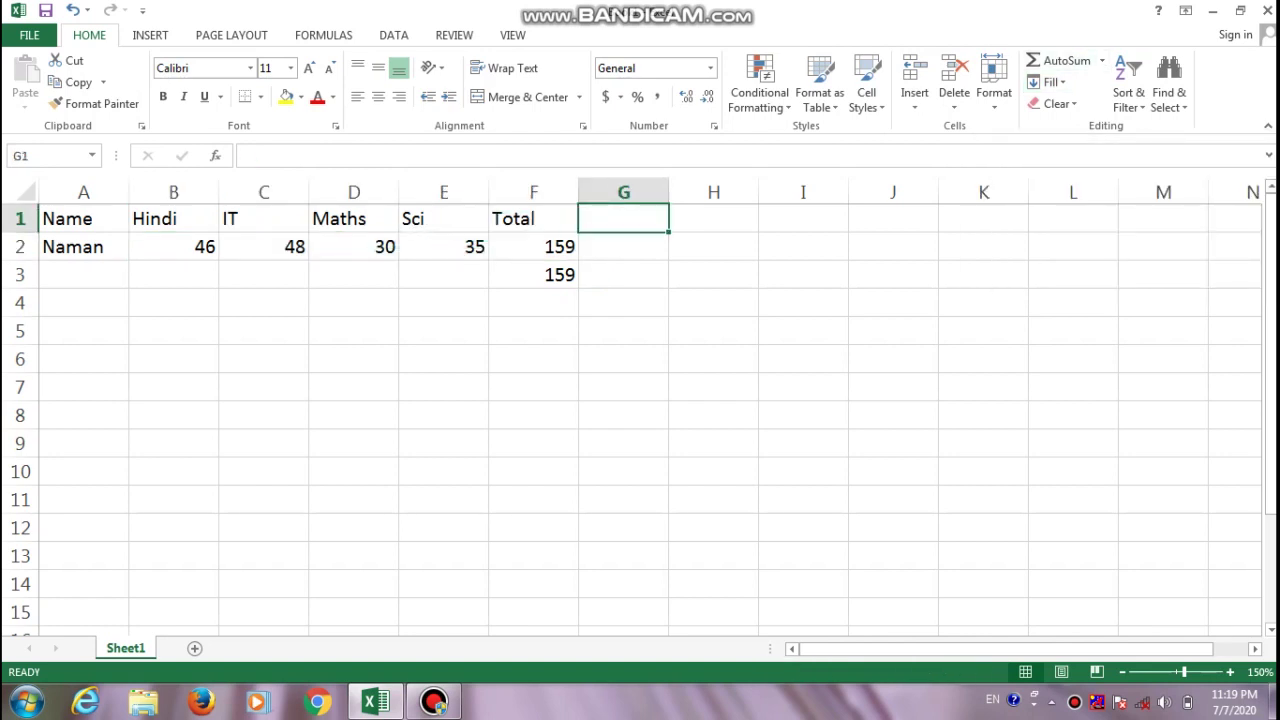
- Head column G 'Average' and enter =F2/4 in G2, giving 39.75
text(Ave)
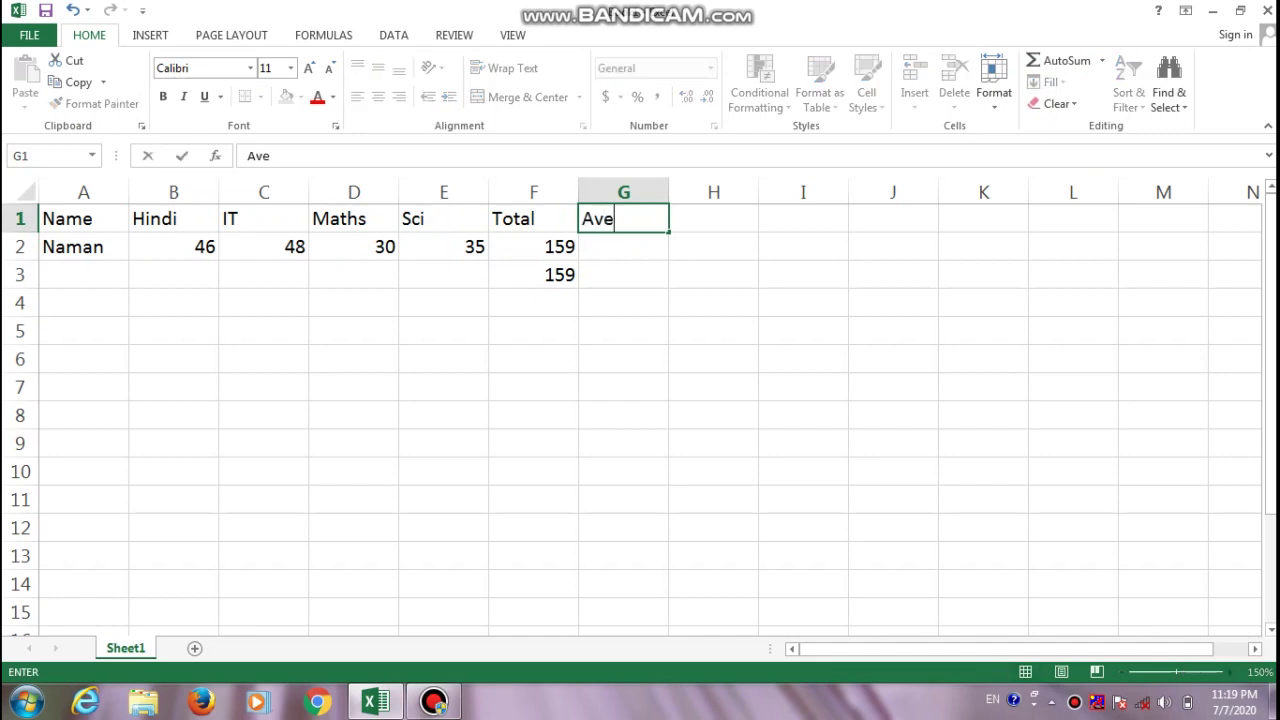
text(r)
text(age)
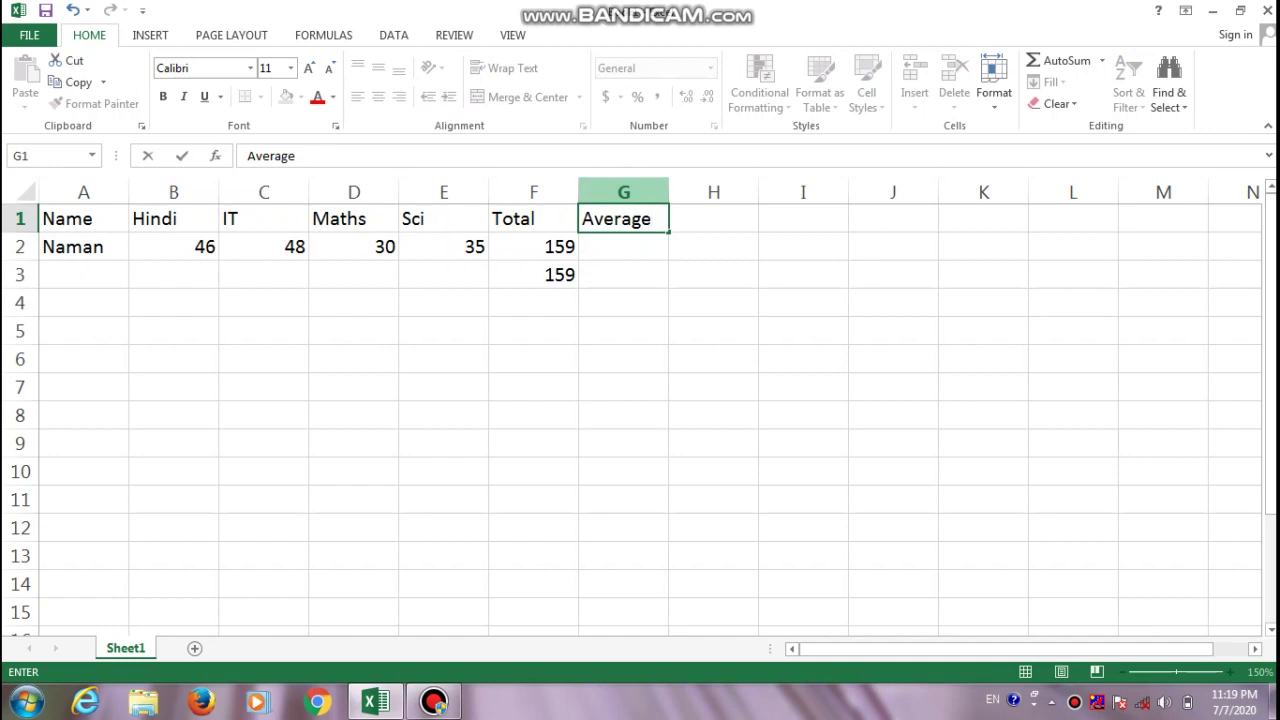
key(Tab)
key(Down)
key(Left)
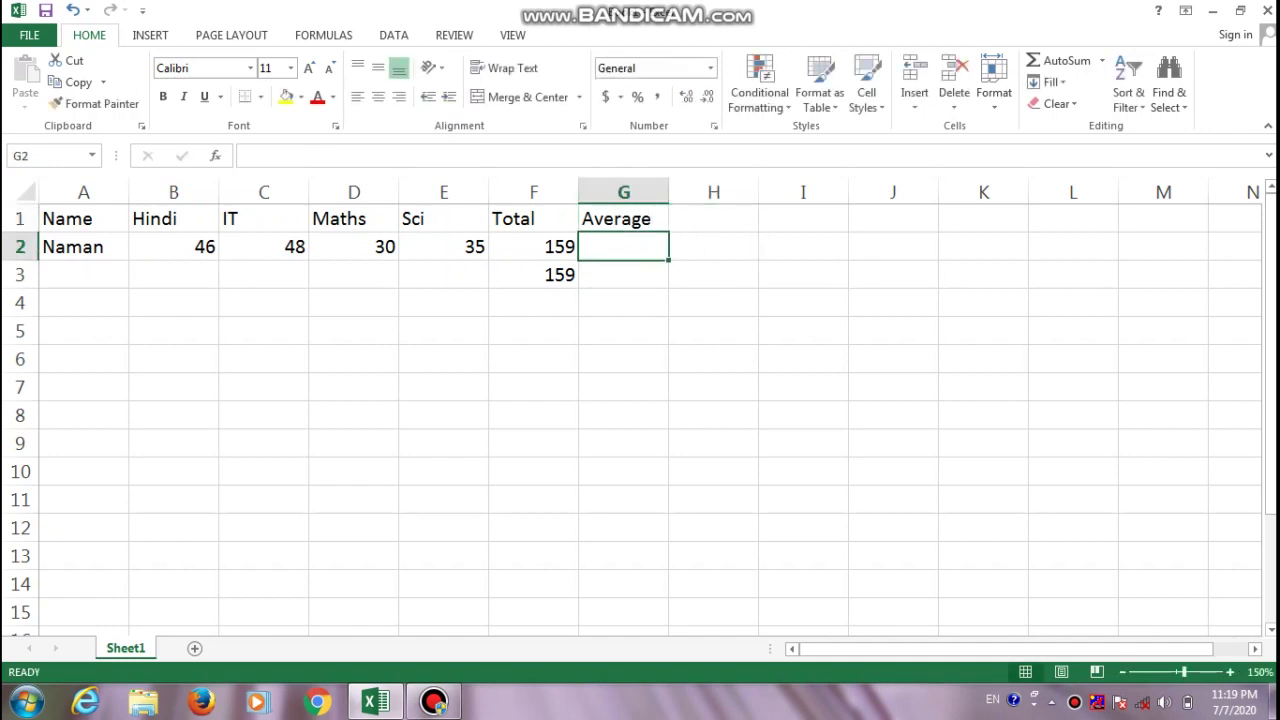
text(=)
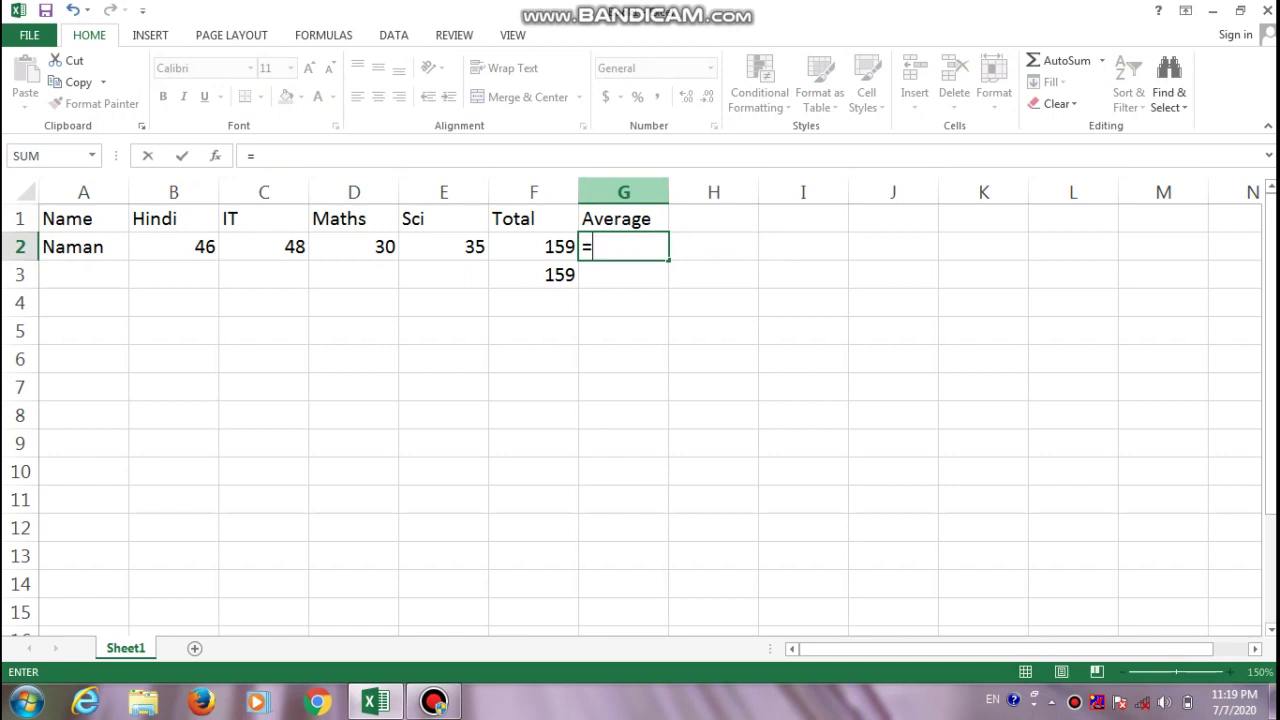
key(Left)
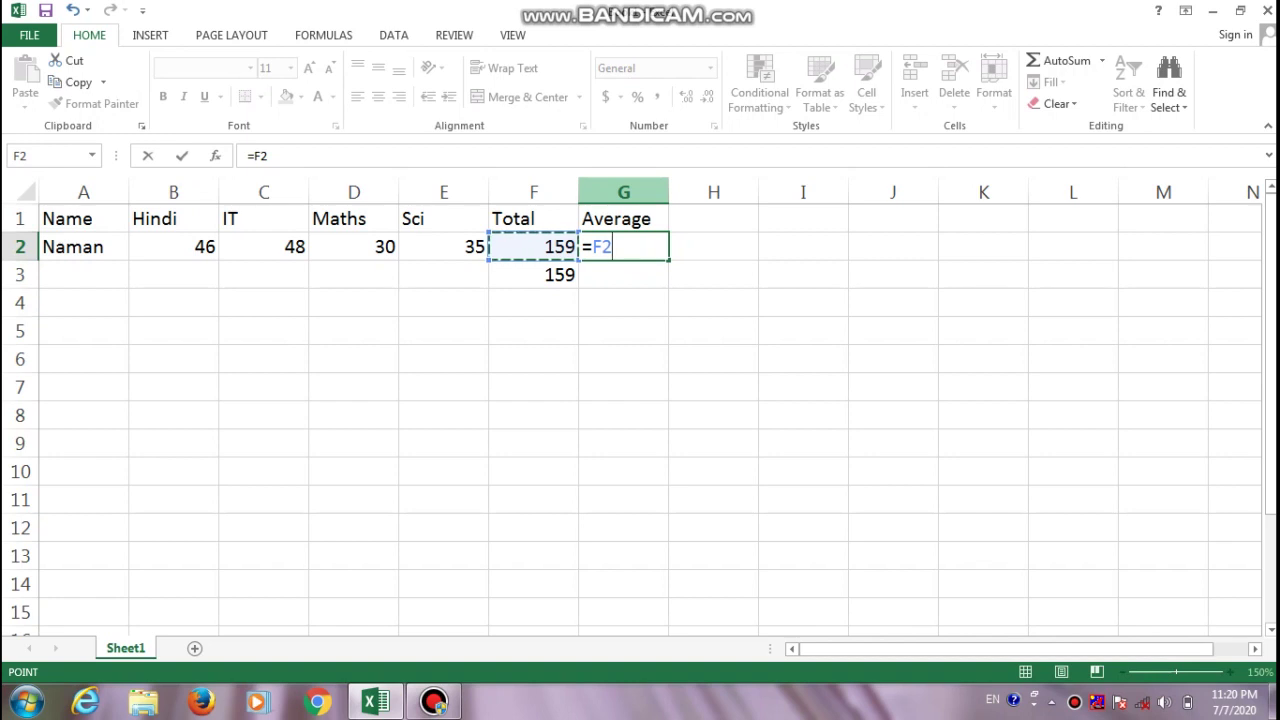
text())
text(0)
key(BackSpace)
text(/)
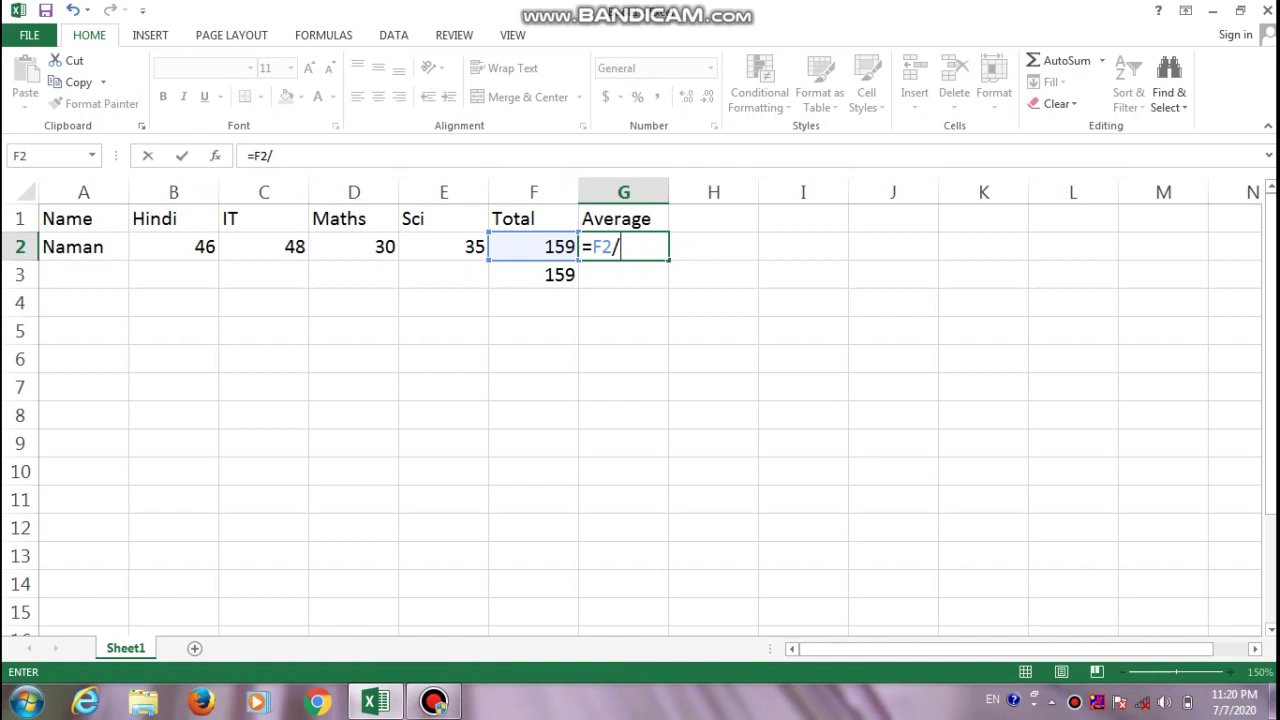
text(4)
key(Return)
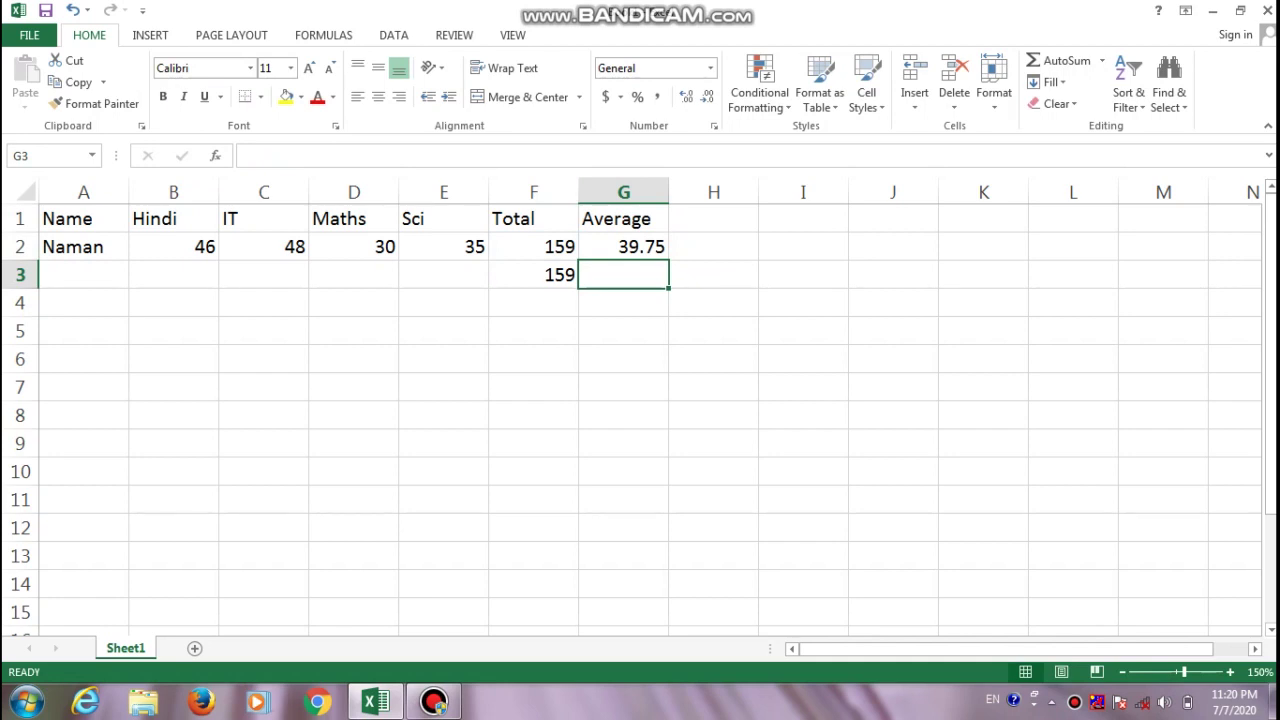
click(173, 246)
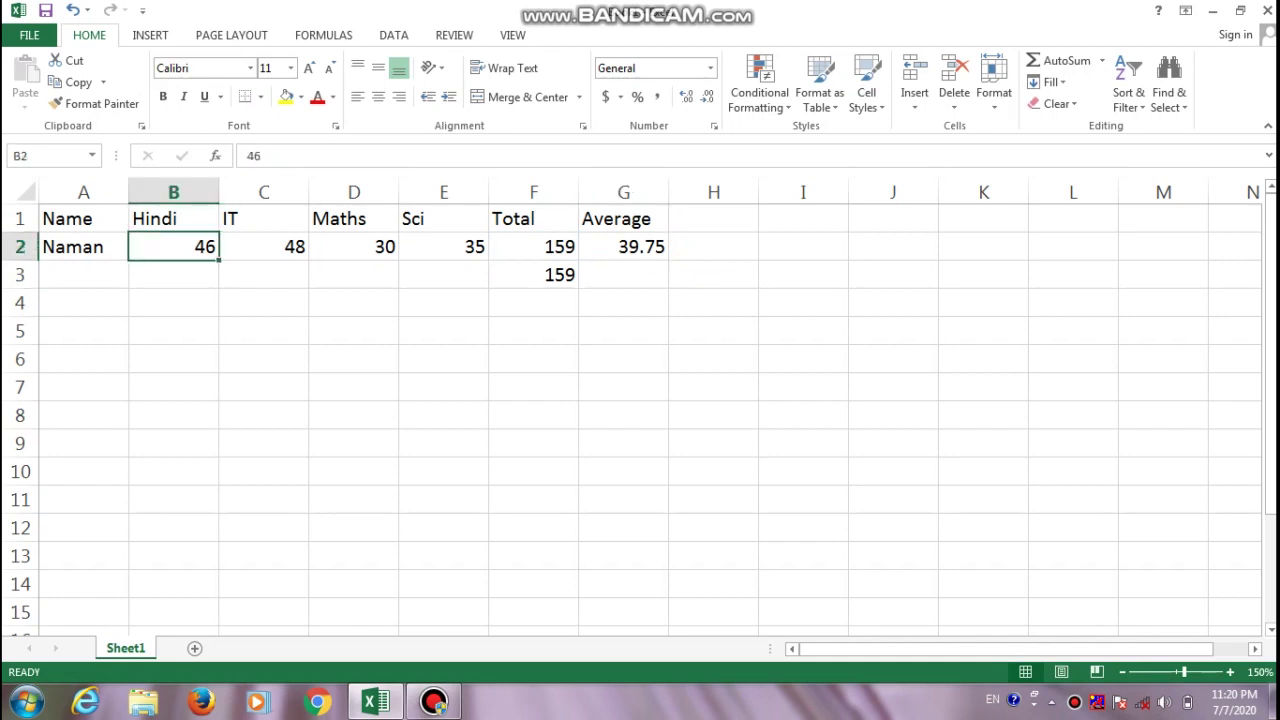
drag(173, 246, 445, 248)
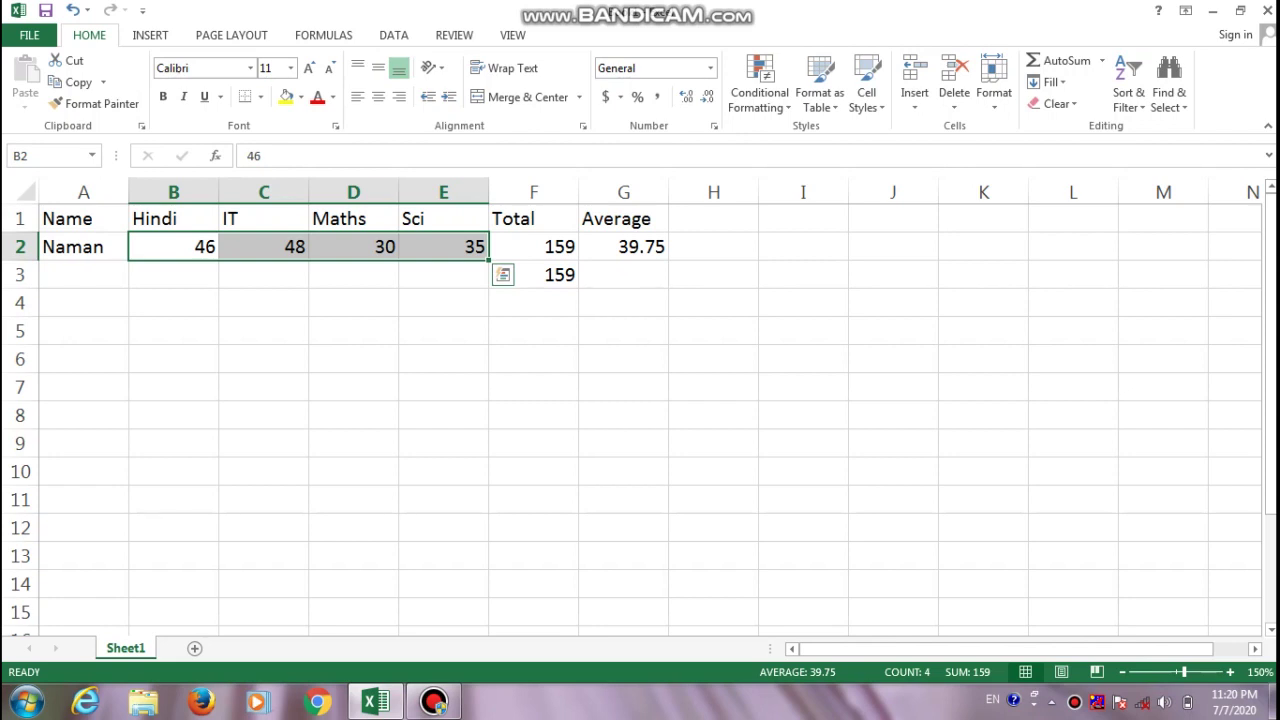
click(623, 246)
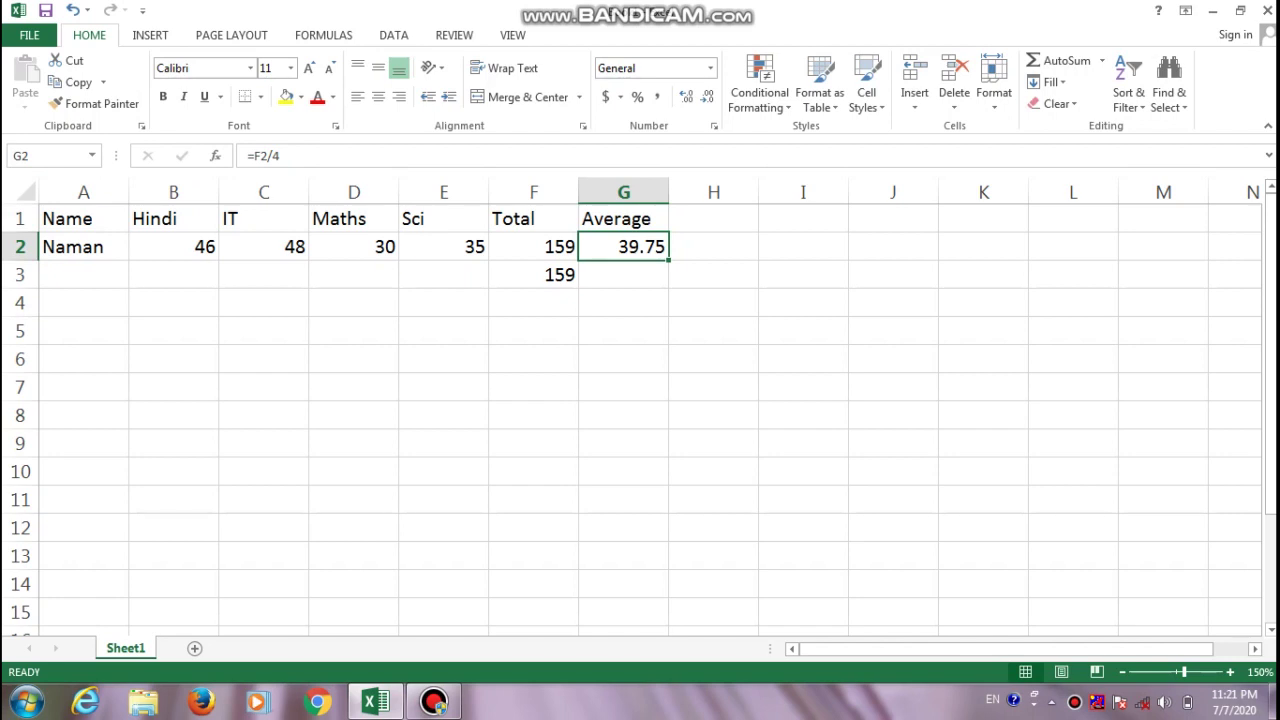
- Replace G2's formula with =AVERAGE(B2:E2), still showing 39.75
text(=)
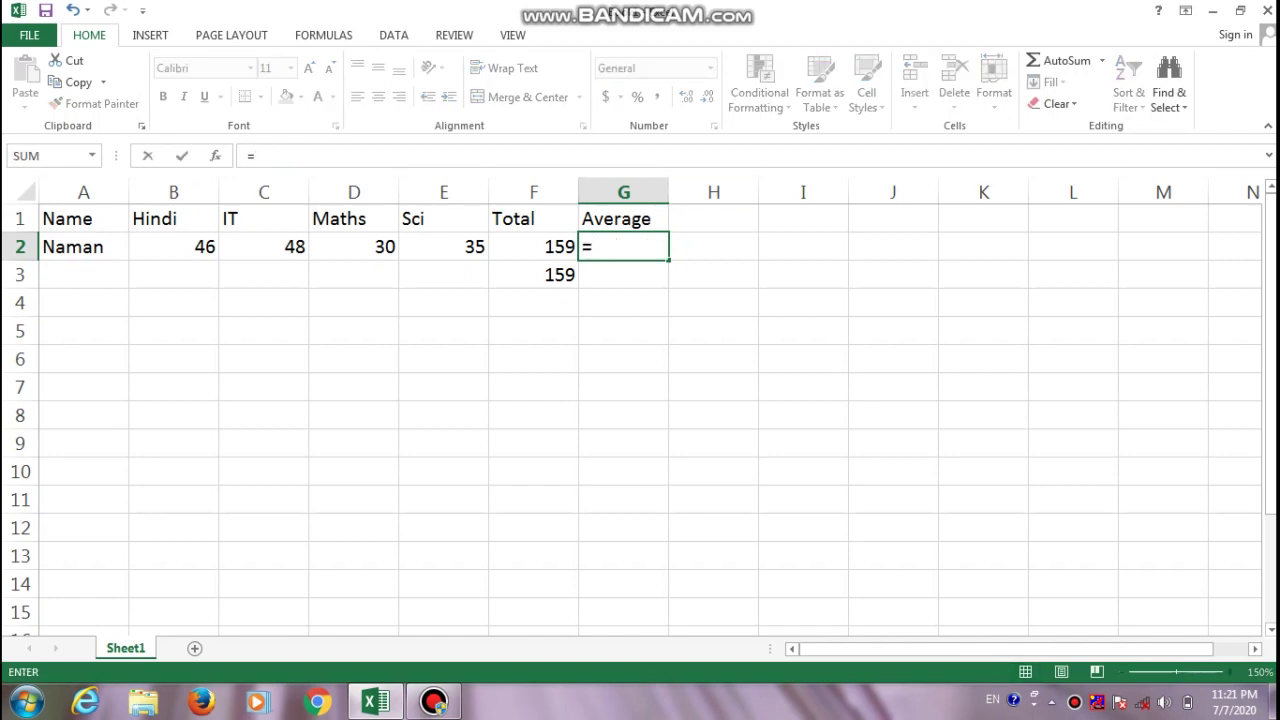
text(aver)
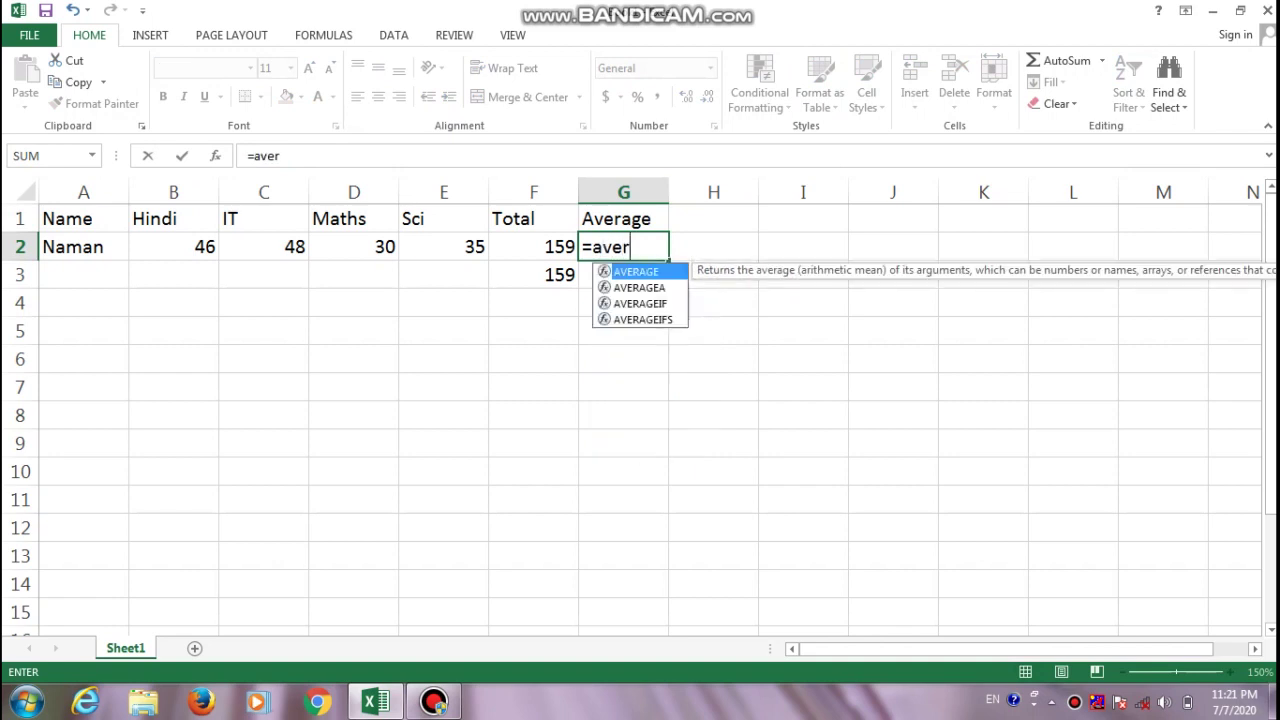
key(Tab)
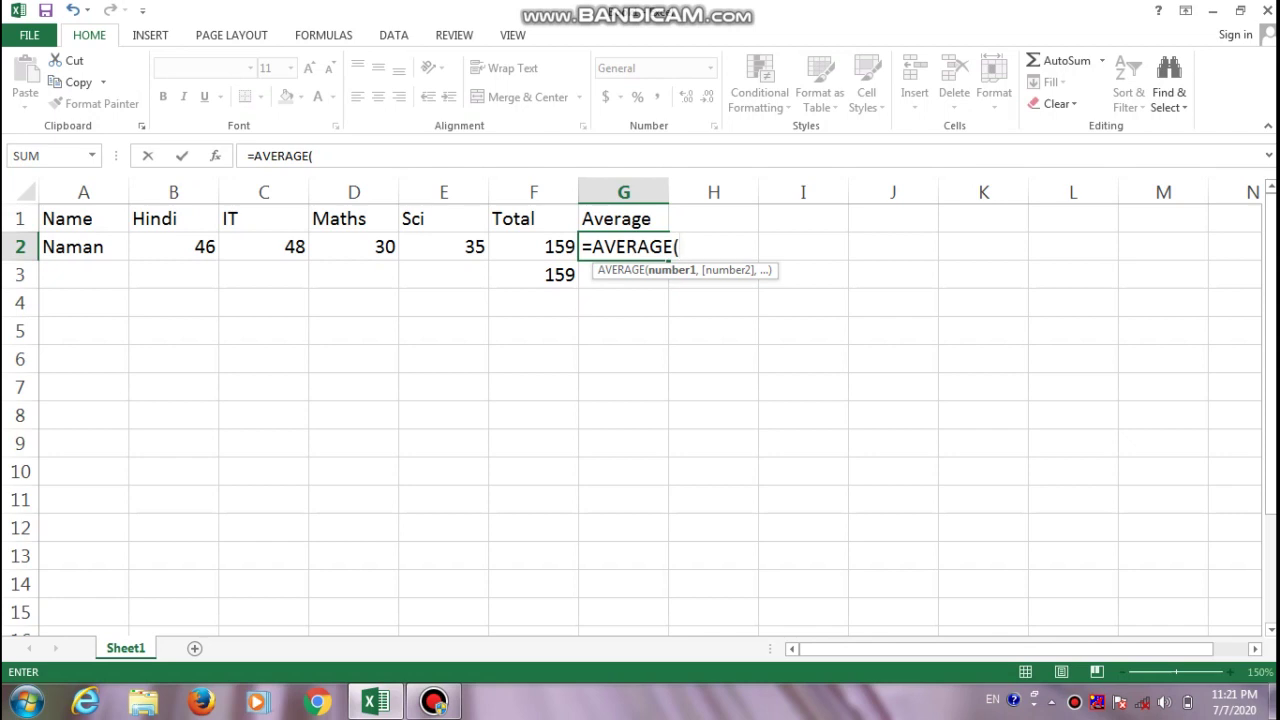
text(b2:)
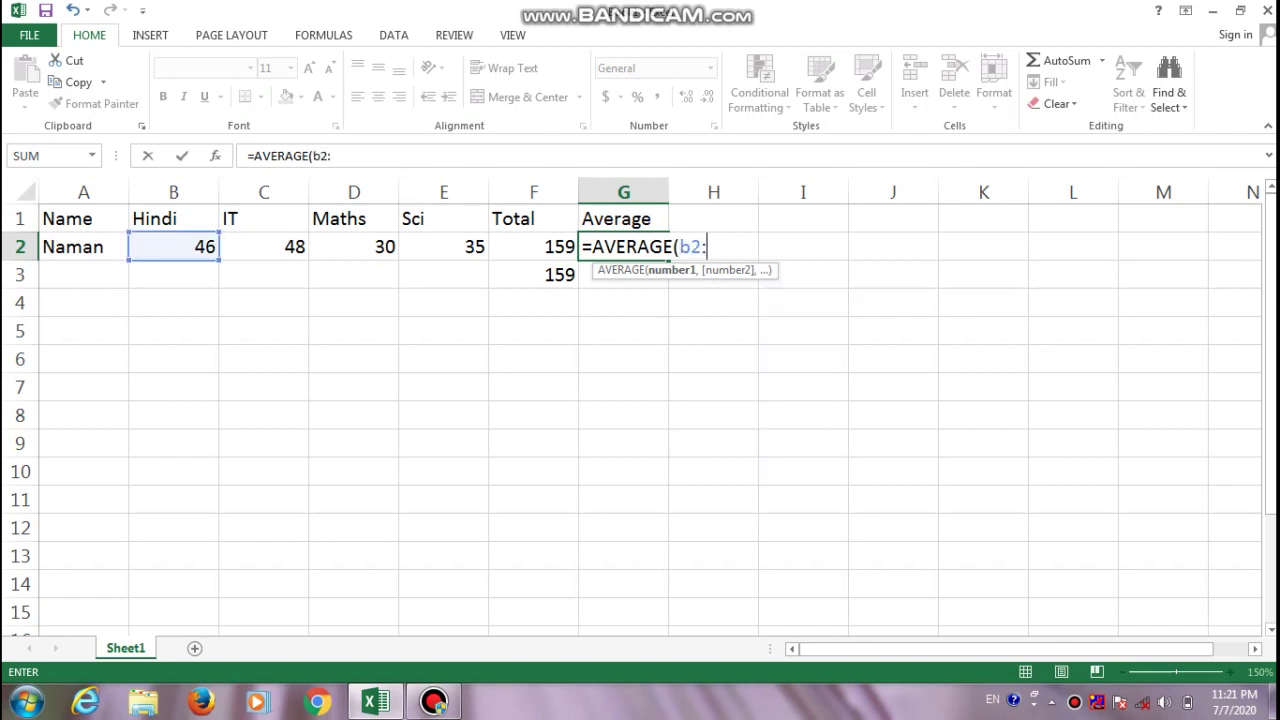
text(e2)
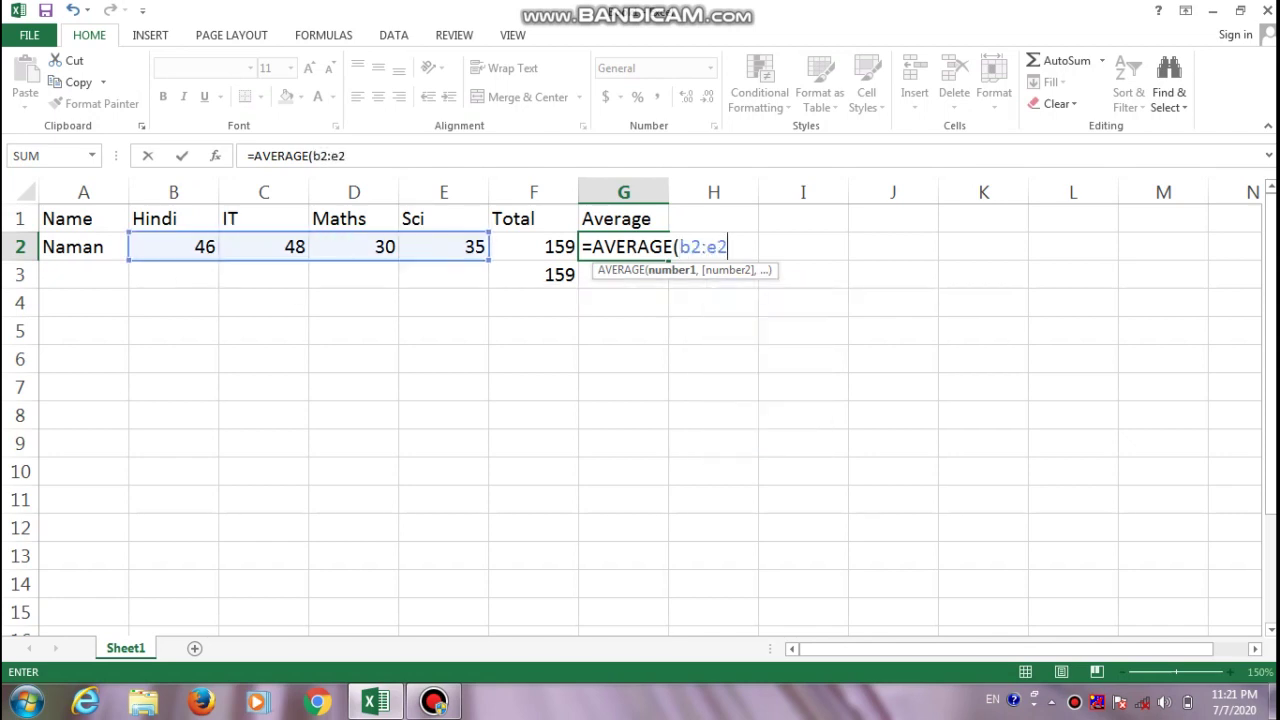
text())
key(Return)
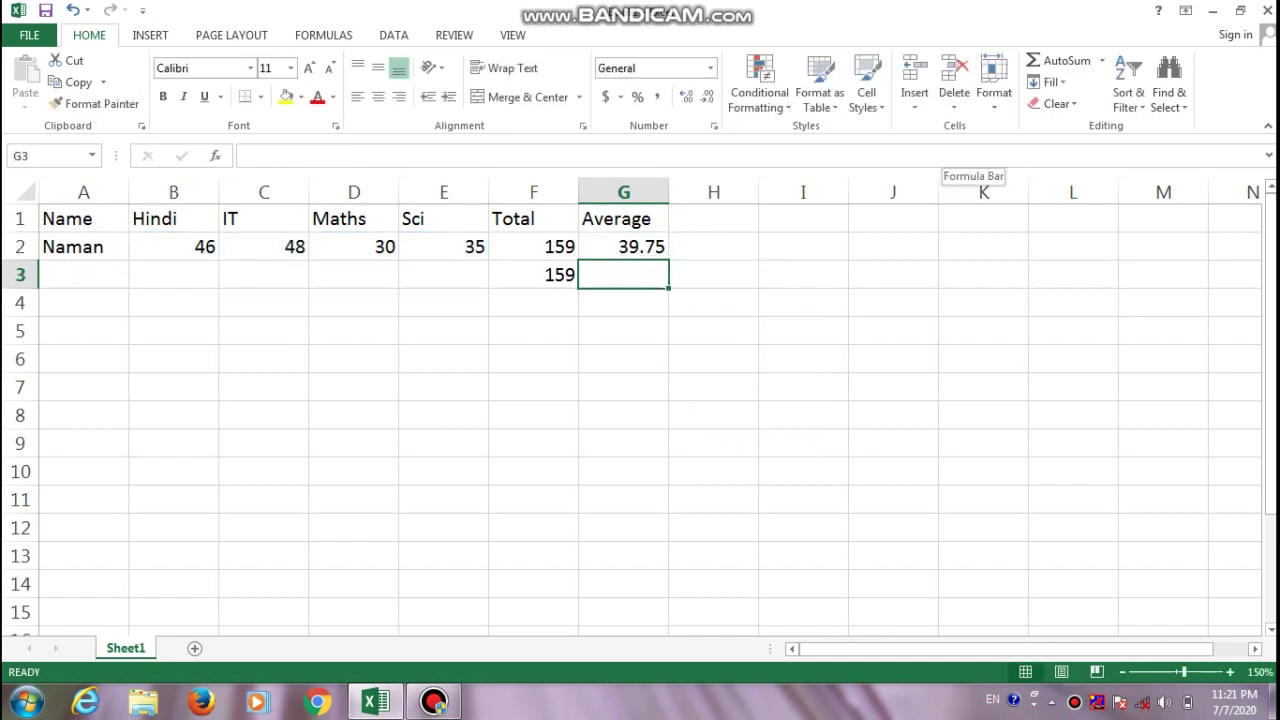
click(623, 246)
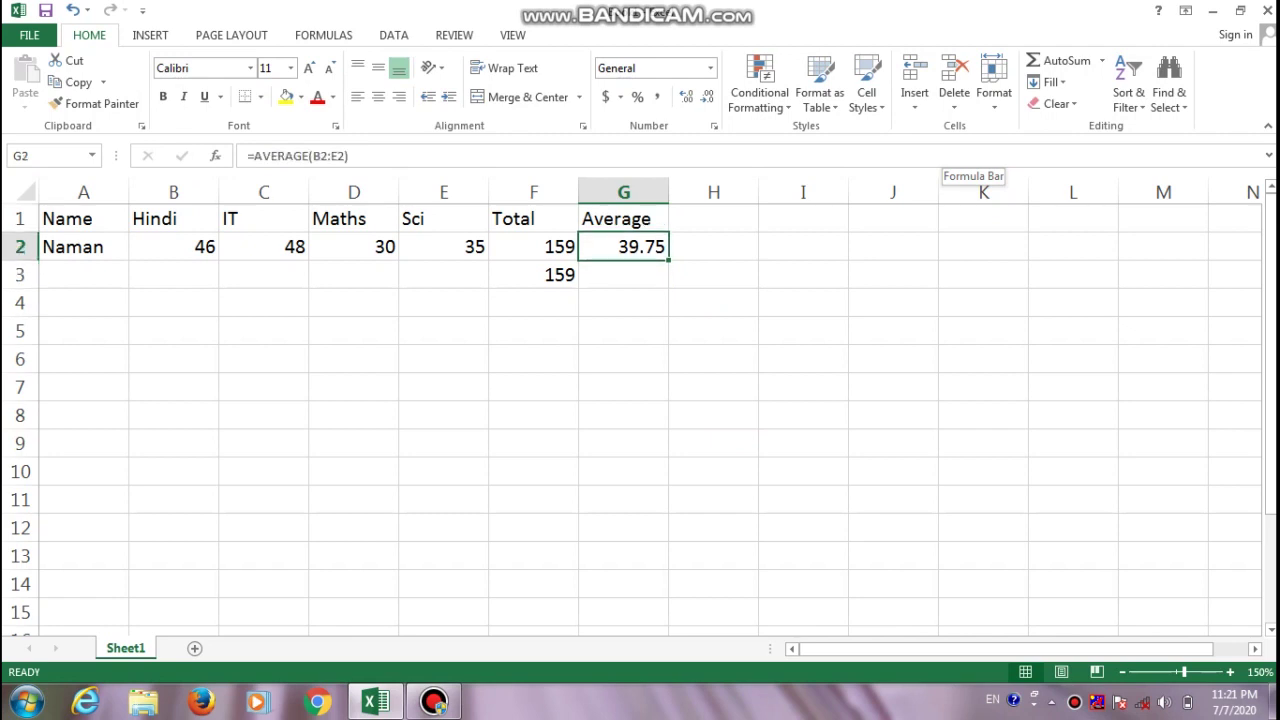
- Begin a =G2 reference in G3, then erase it
click(623, 274)
text(=)
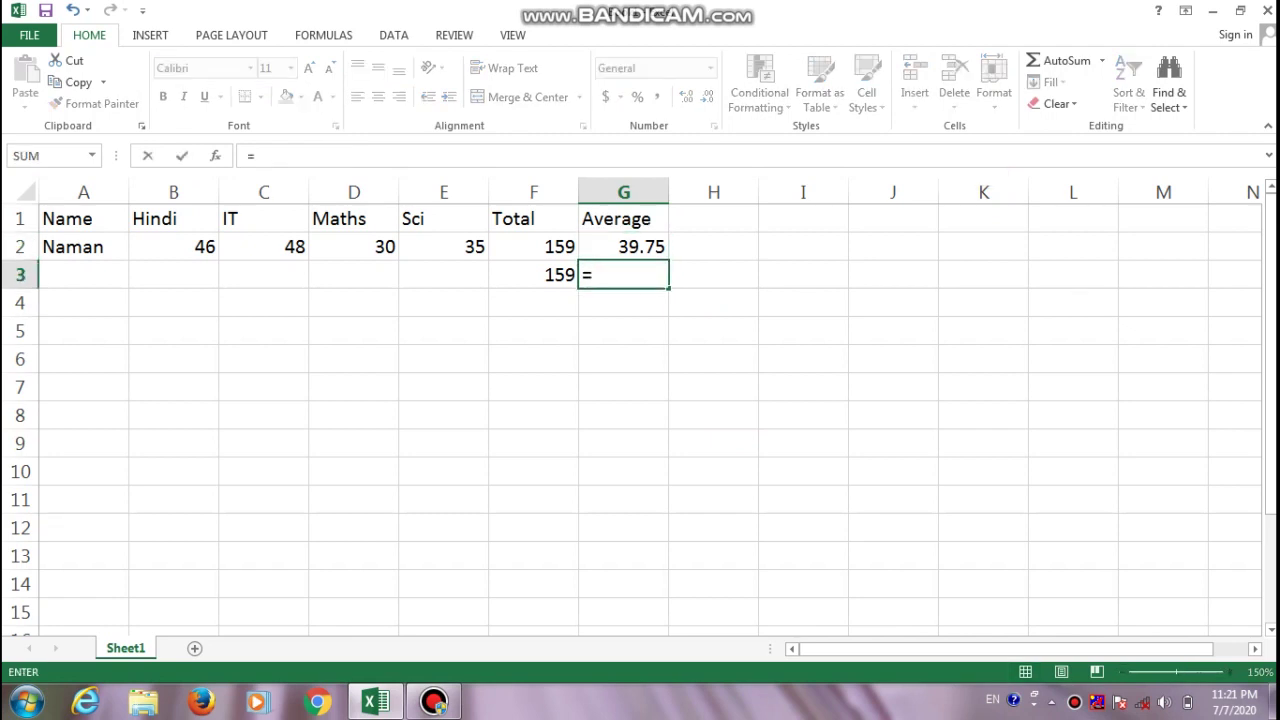
click(623, 246)
key(BackSpace)
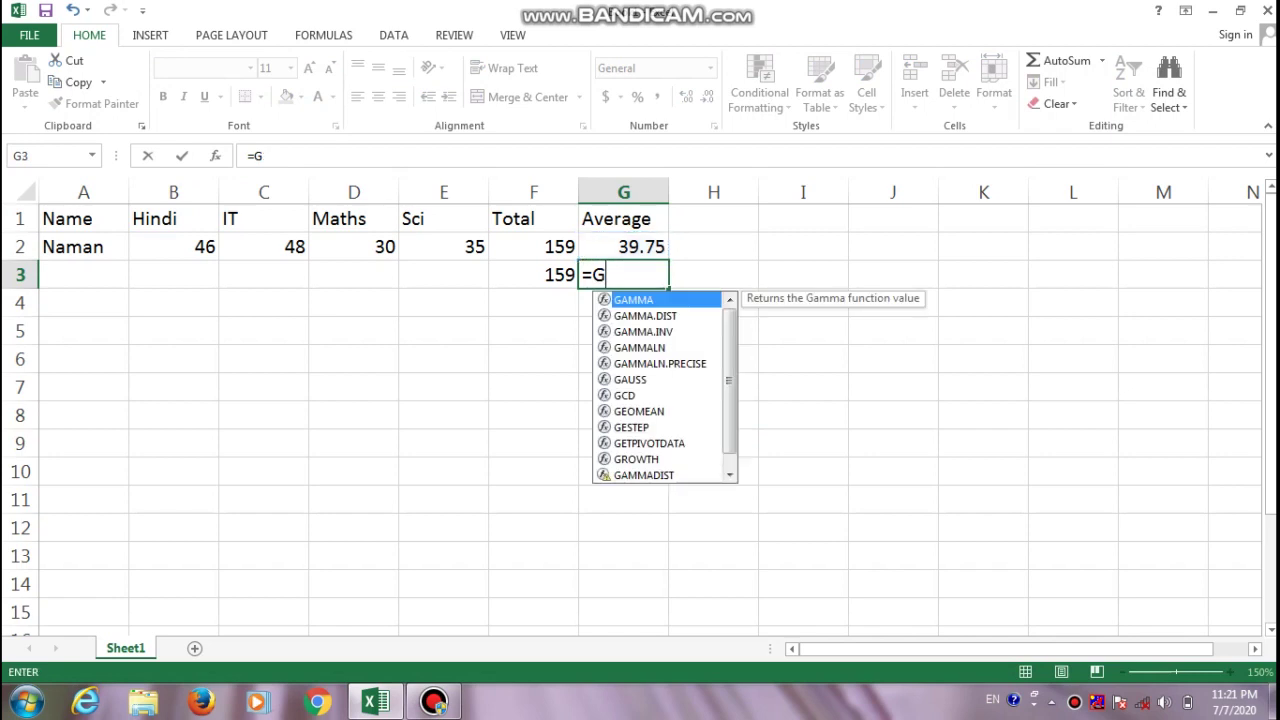
key(BackSpace)
key(BackSpace)
- Clear G2, then select B2:E2 and insert Average from the AutoSum list
key(Escape)
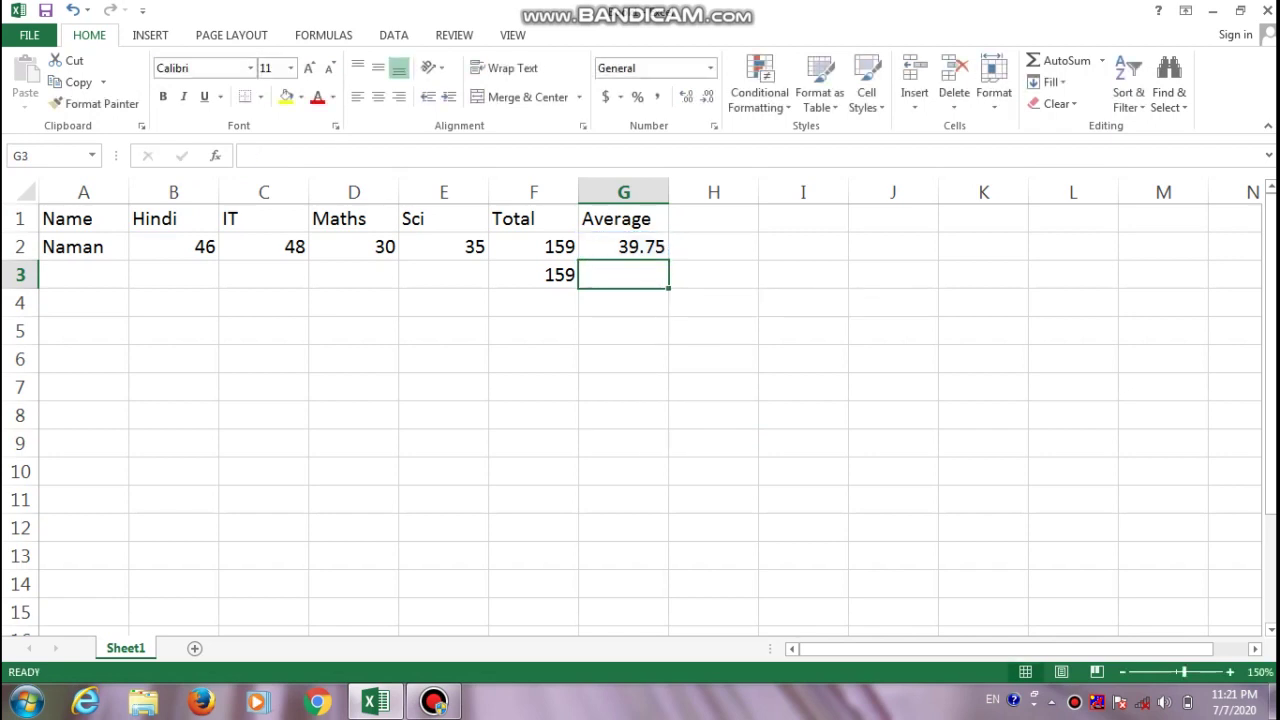
key(Up)
key(Delete)
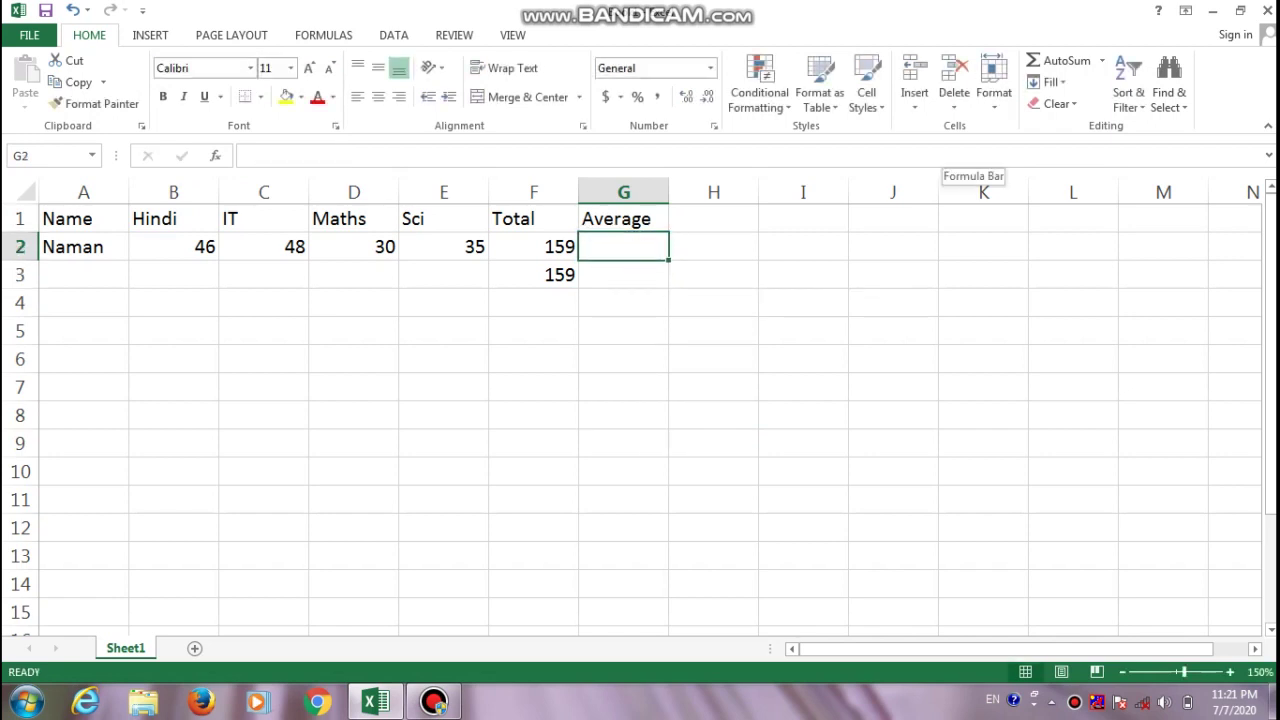
key(Left)
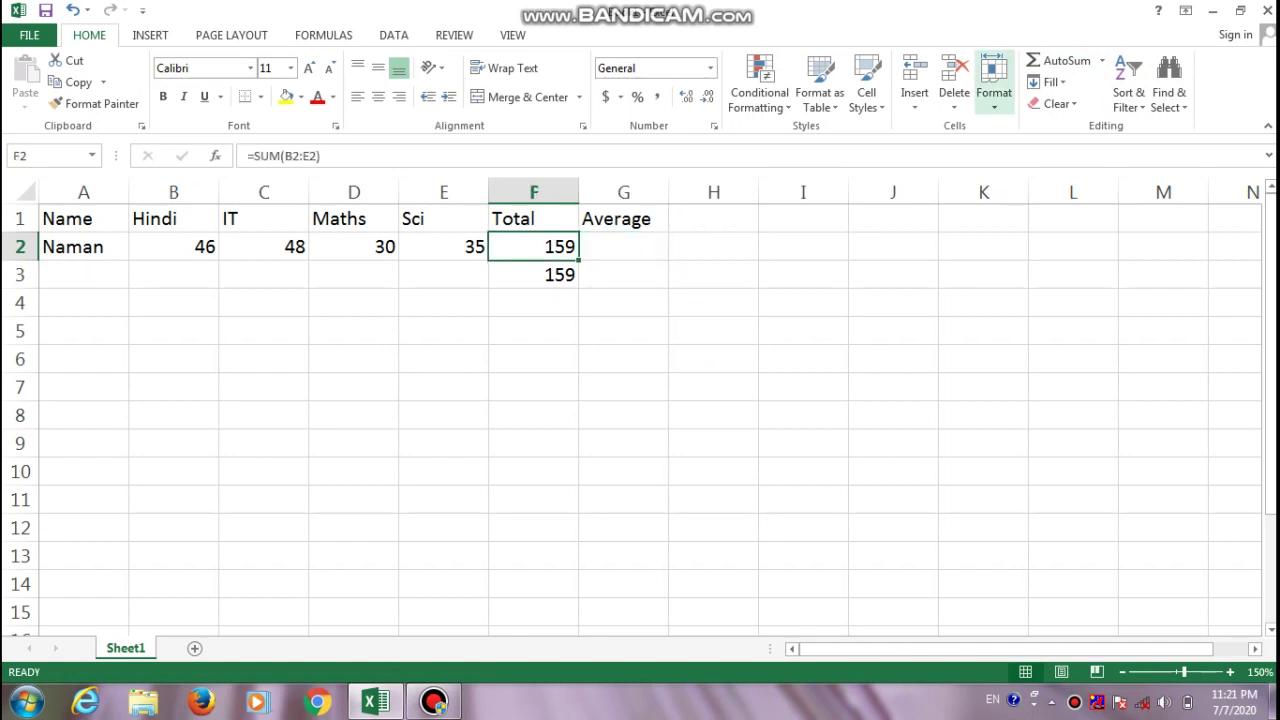
key(Left)
key(Left)
key(Left)
key(Left)
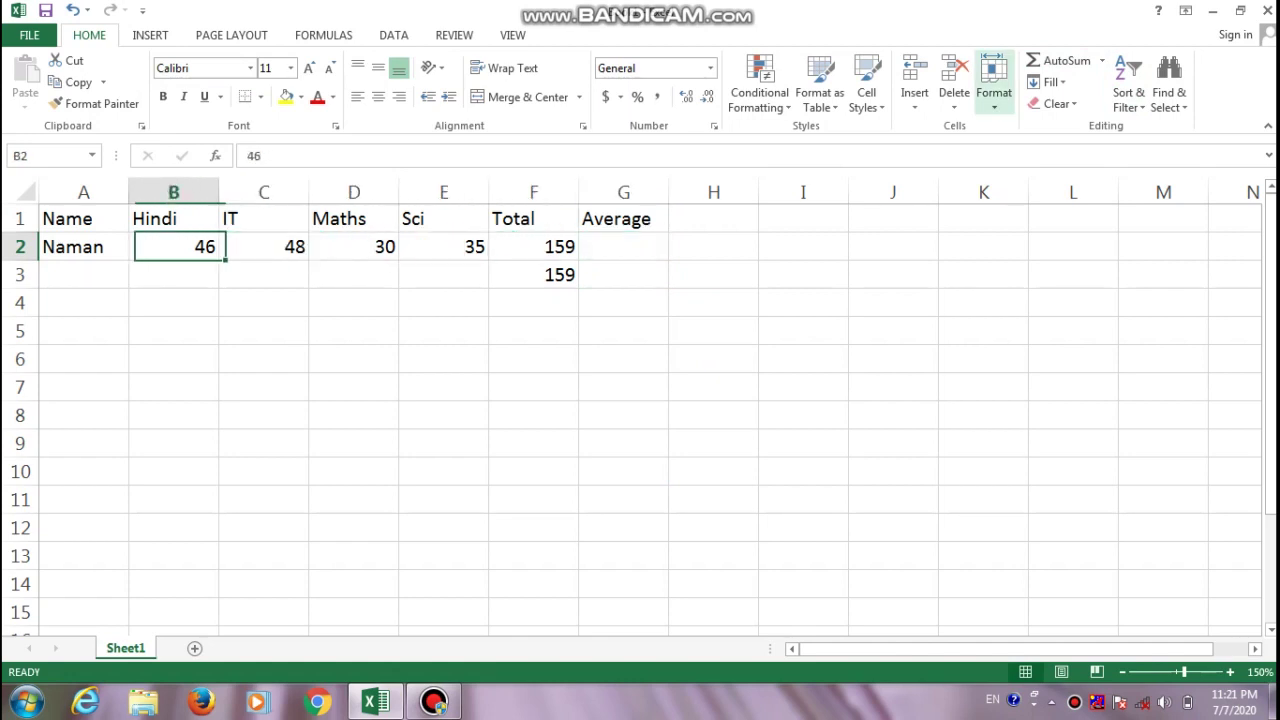
key(shift+Right)
key(shift+Right)
key(shift+Right)
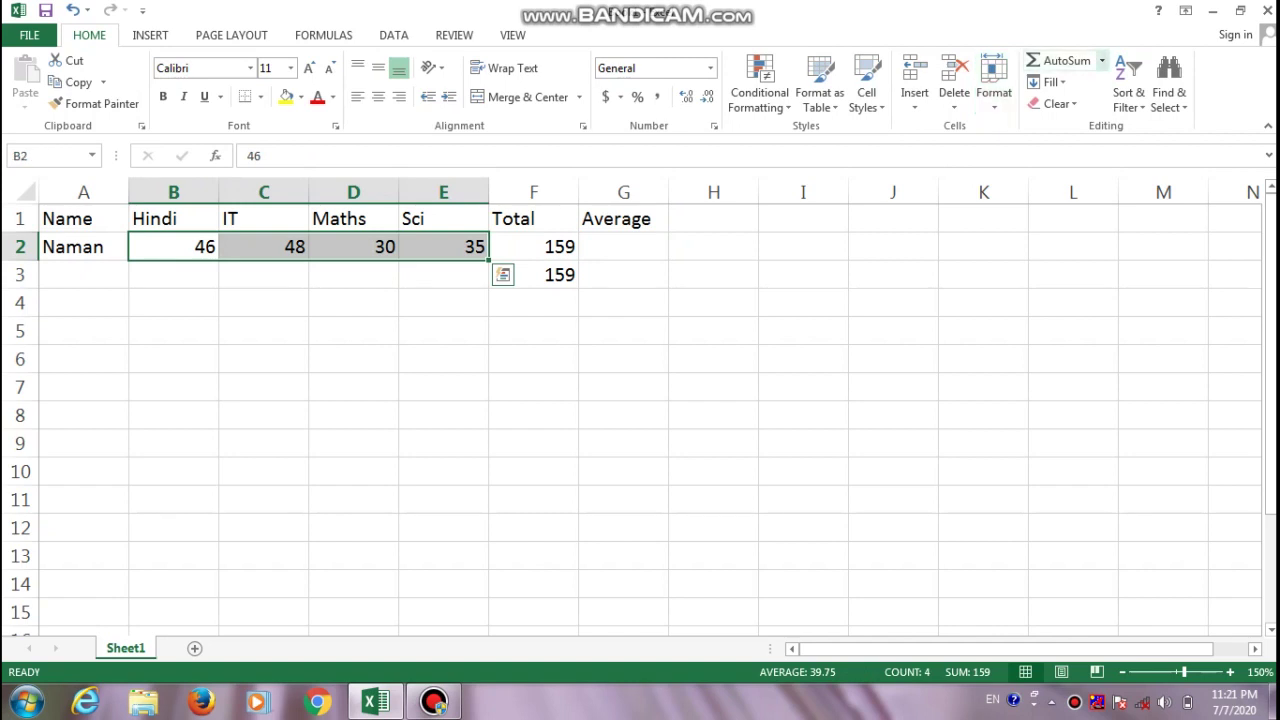
click(1102, 61)
key(Down)
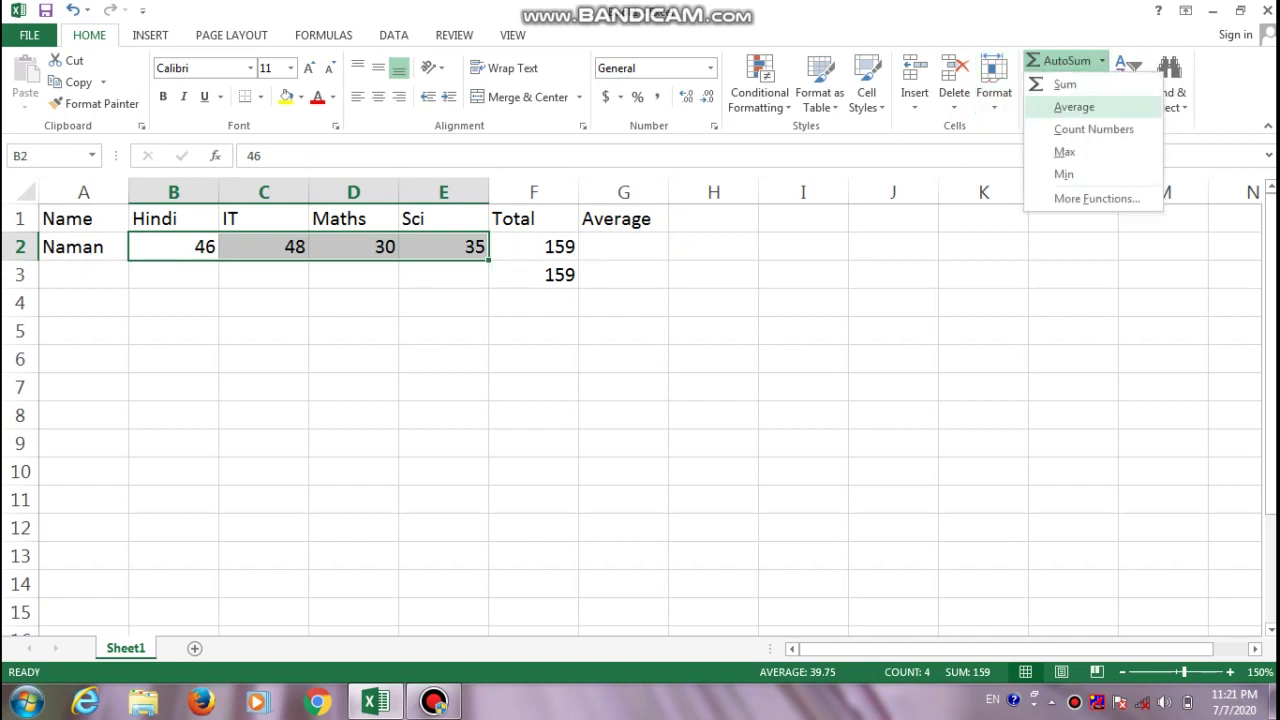
click(1074, 106)
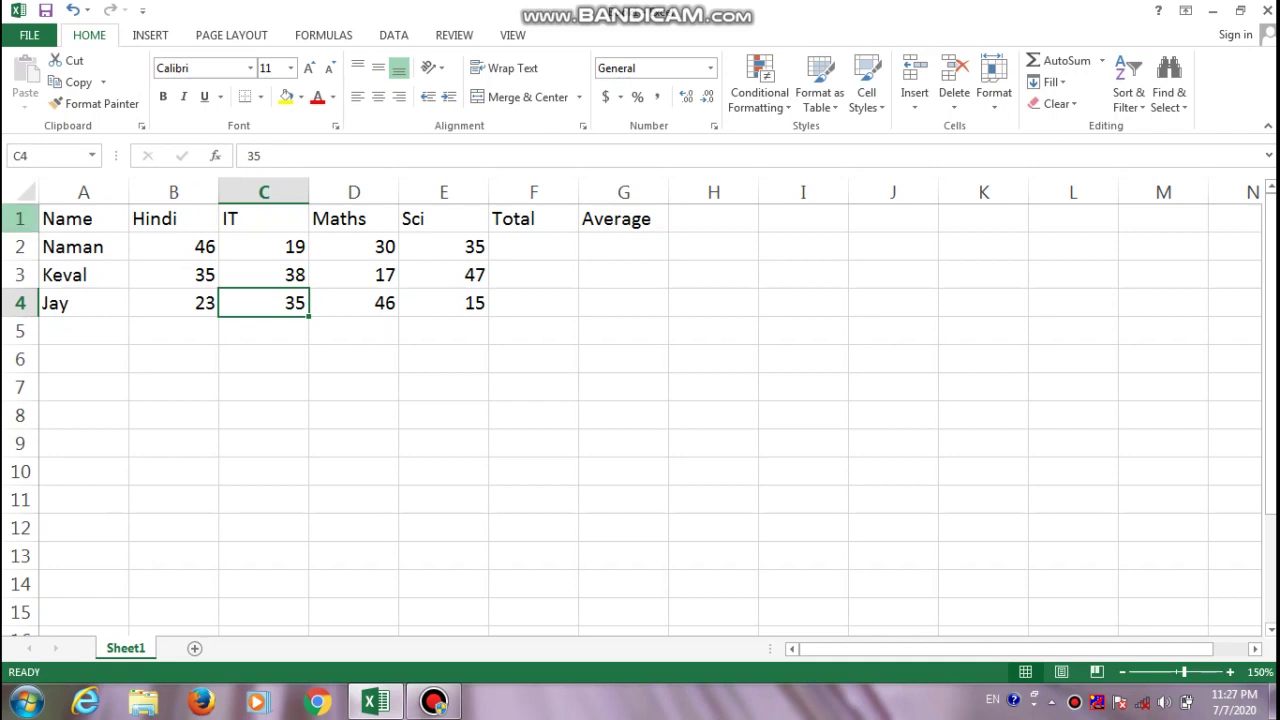
- Make the row 1 headers bold, centred and middle-aligned
click(20, 218)
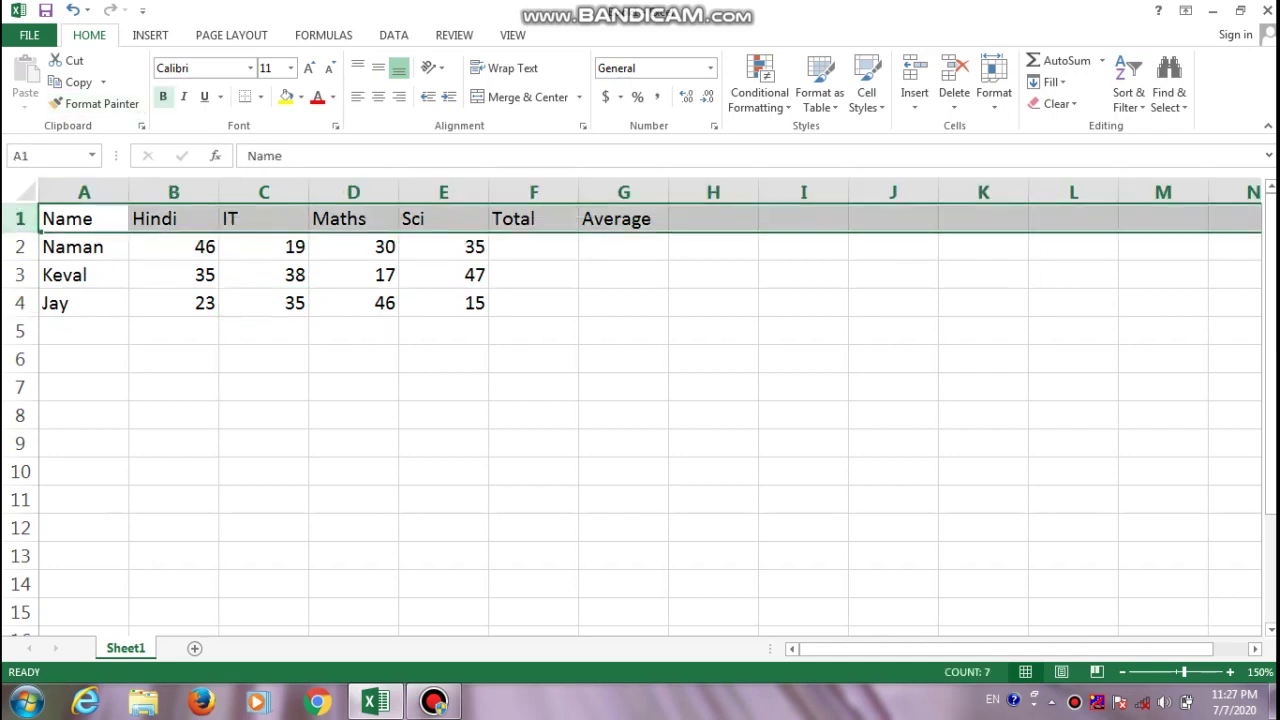
click(163, 96)
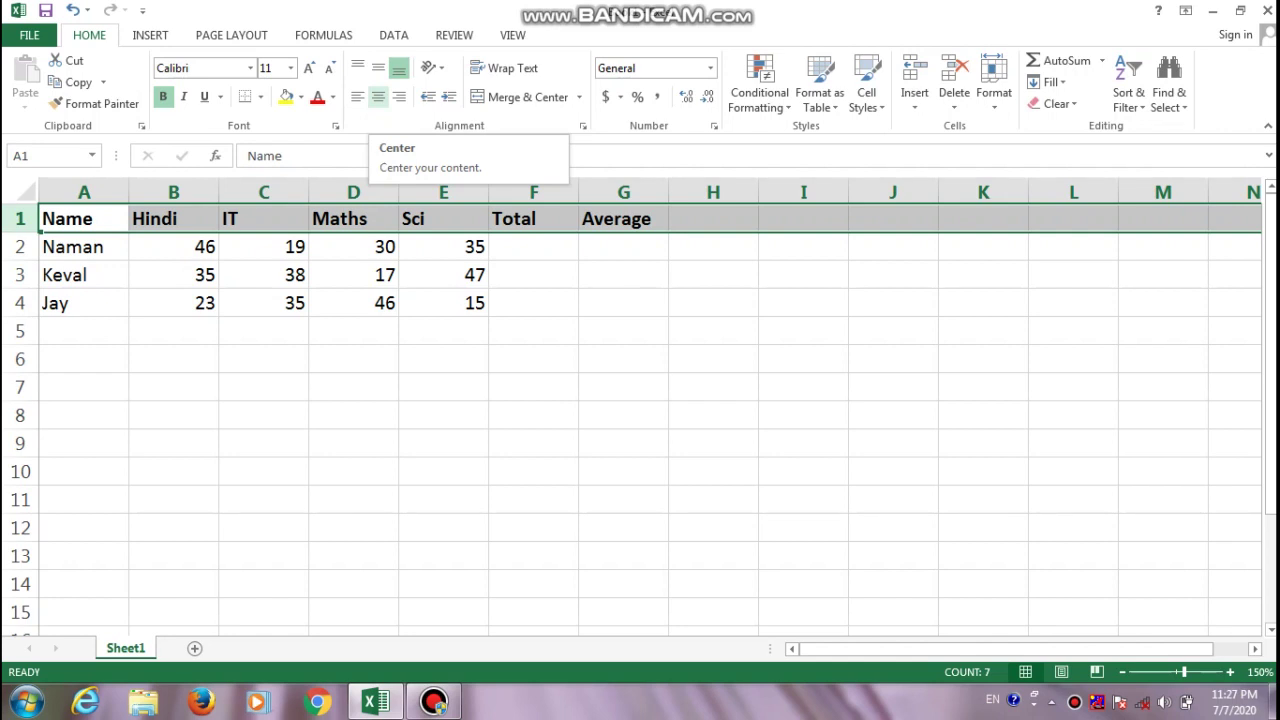
click(378, 97)
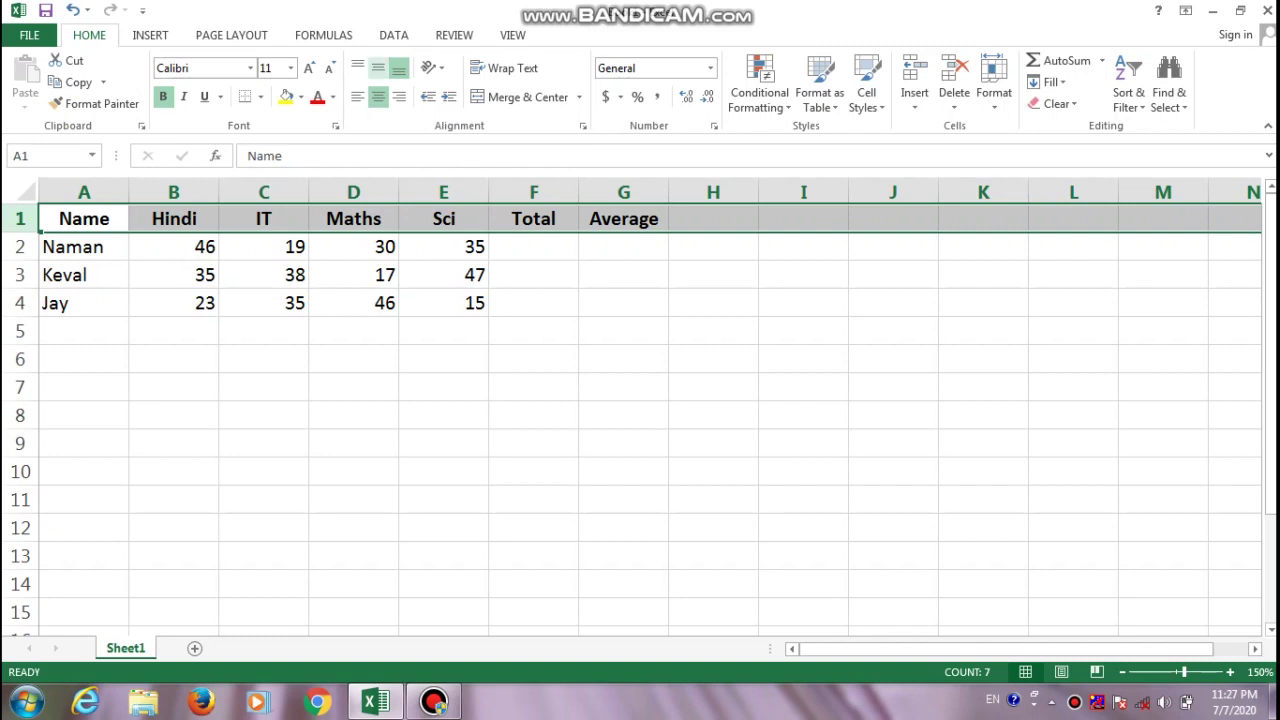
click(378, 67)
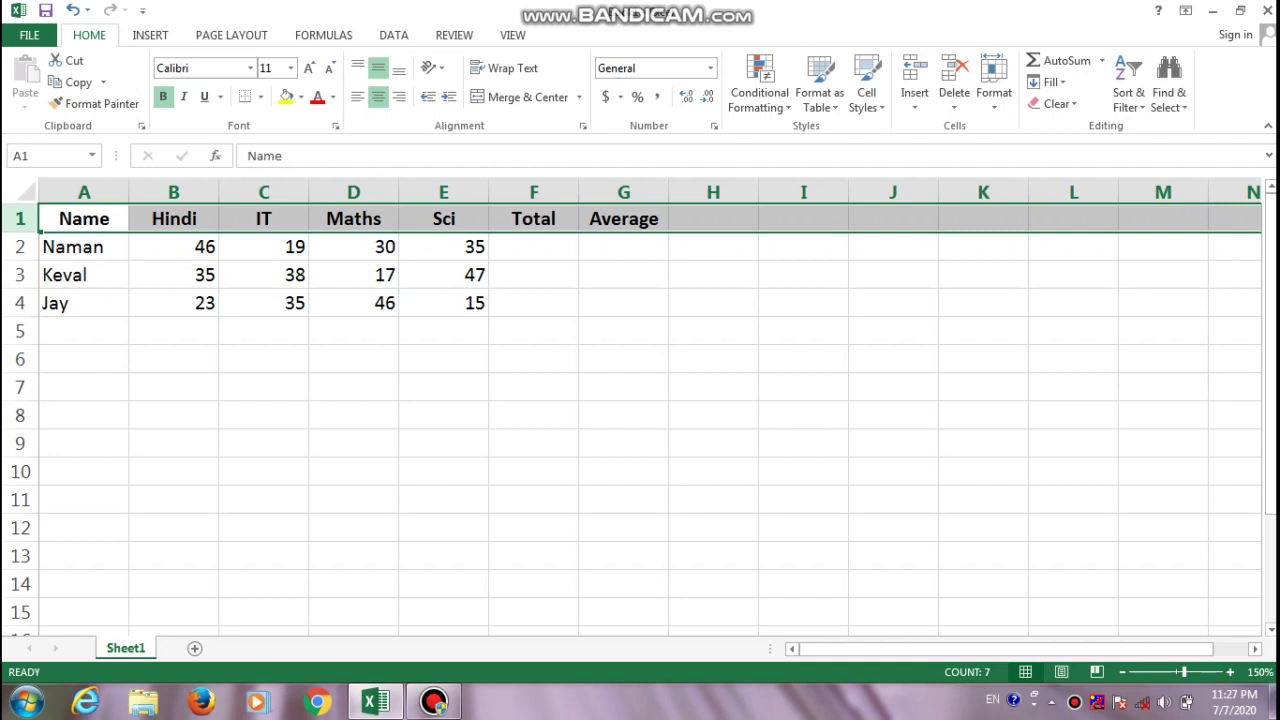
click(173, 246)
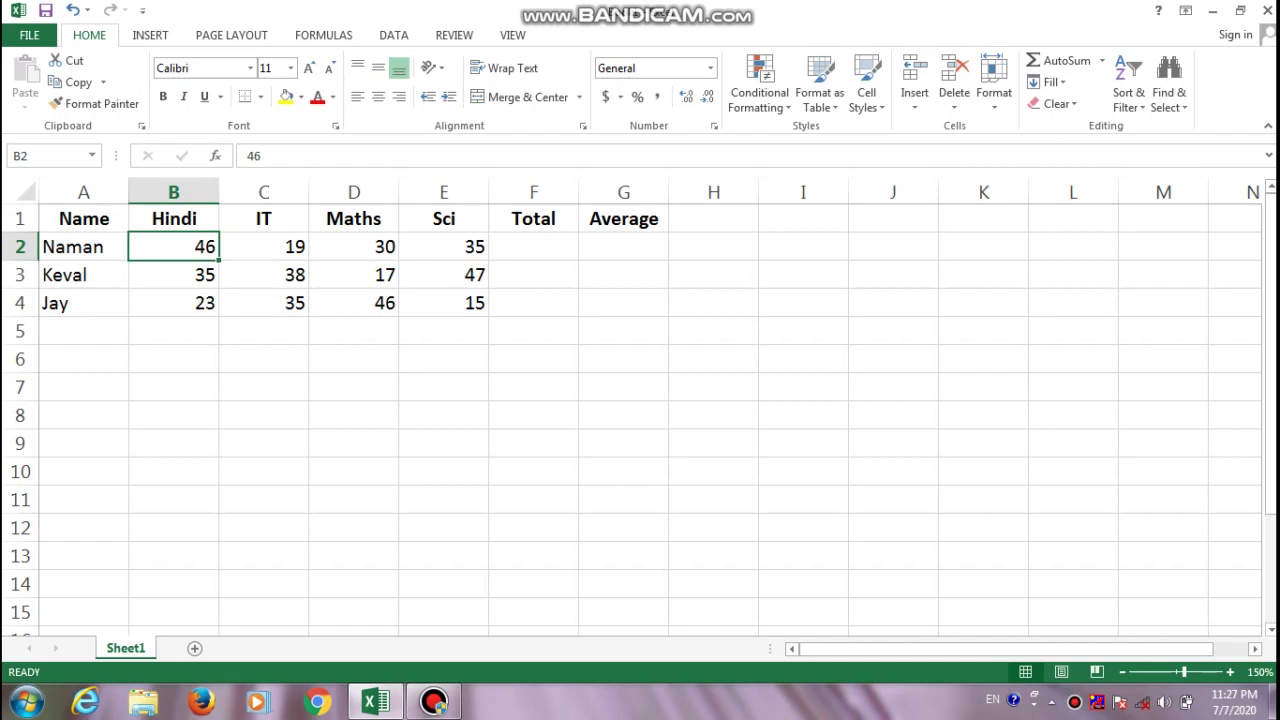
- Select marks B2:E4 and start a Greater Than rule with threshold 45
key(shift+Down)
key(shift+Down)
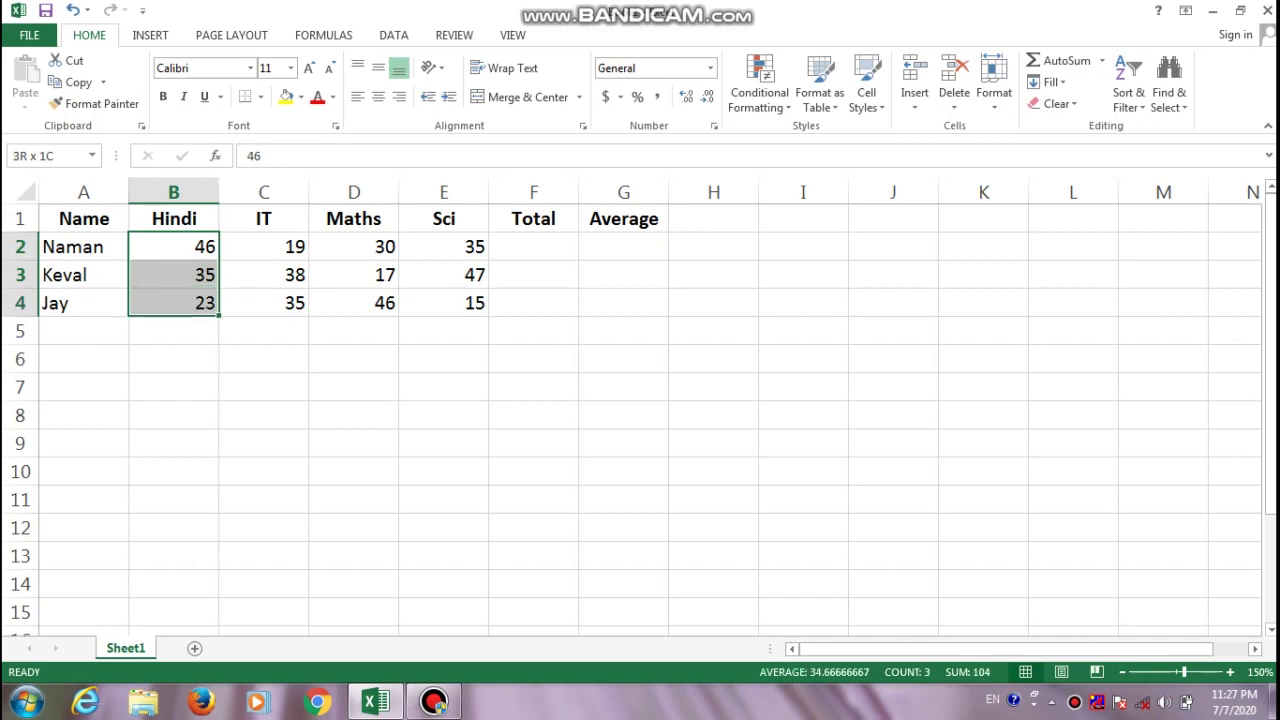
key(shift+Right)
key(shift+Right)
key(shift+Right)
key(shift+Right)
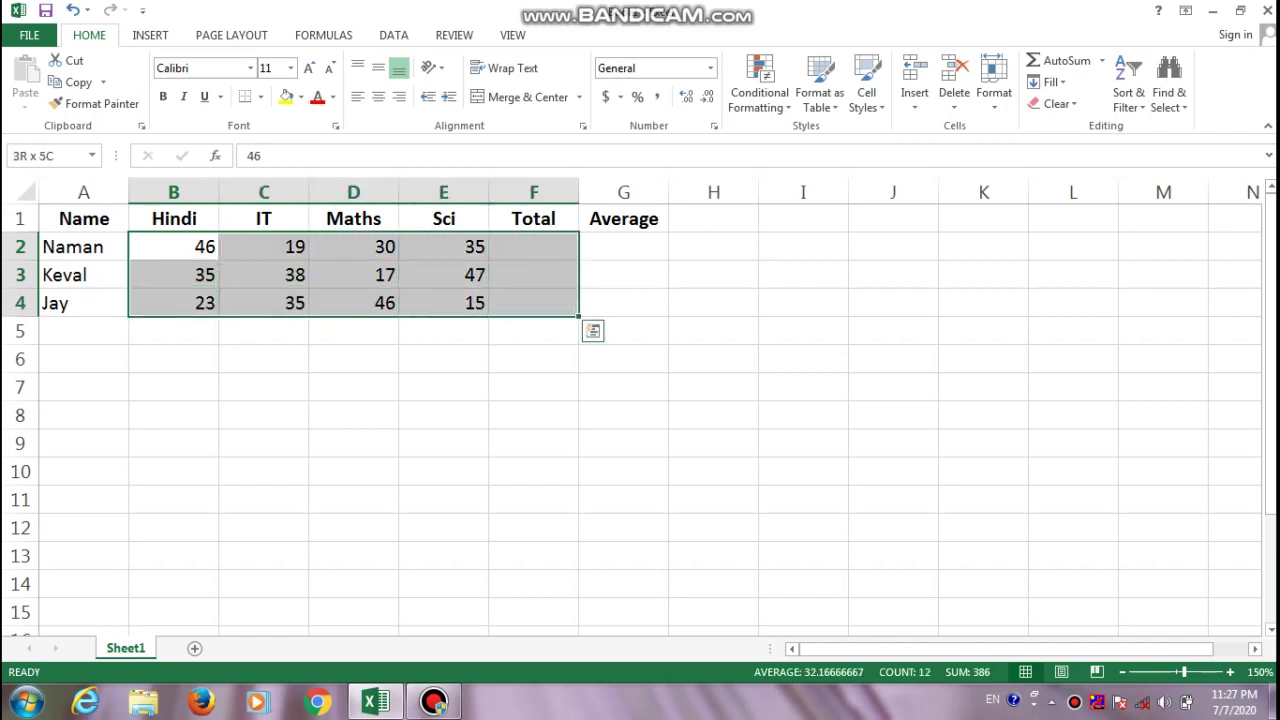
key(shift+Left)
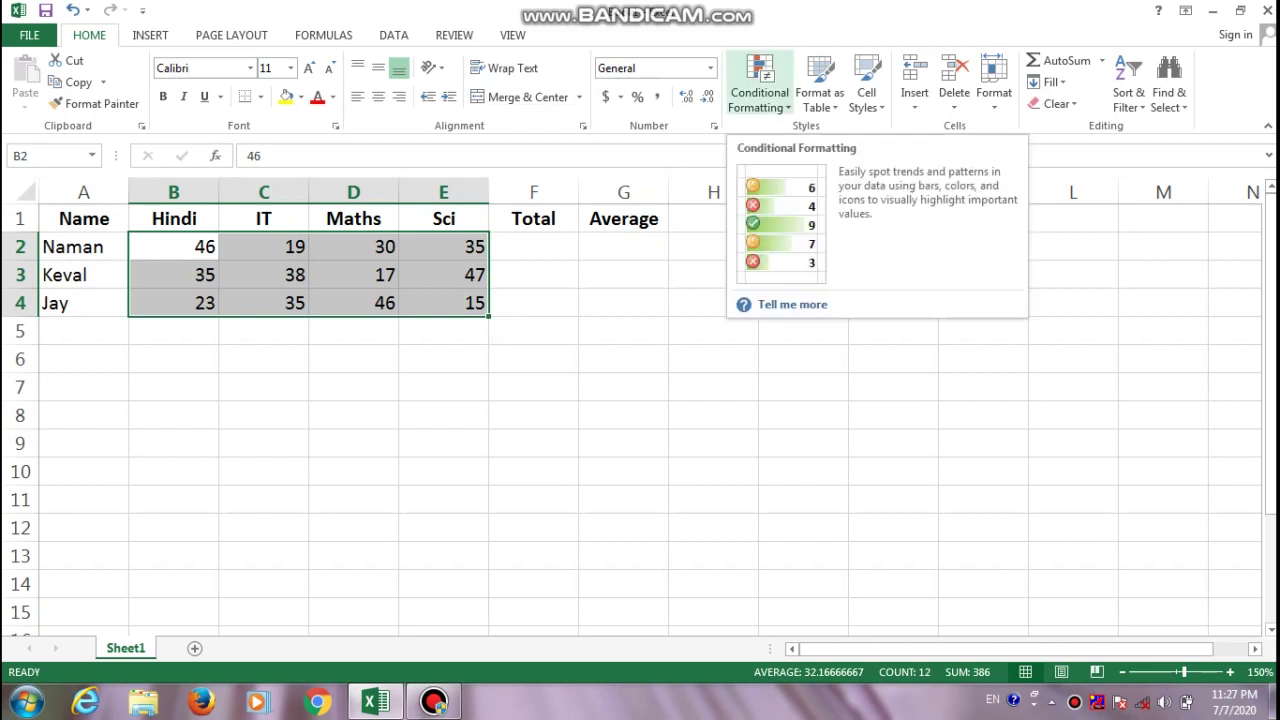
click(759, 95)
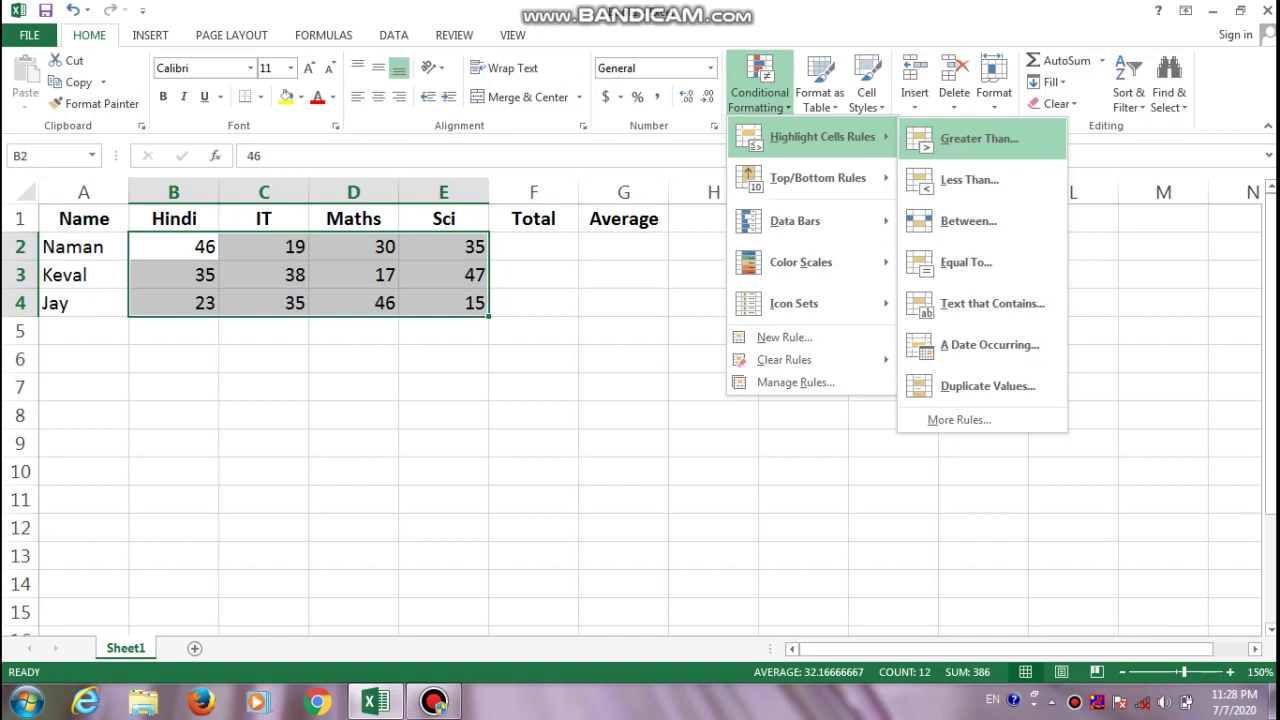
click(978, 138)
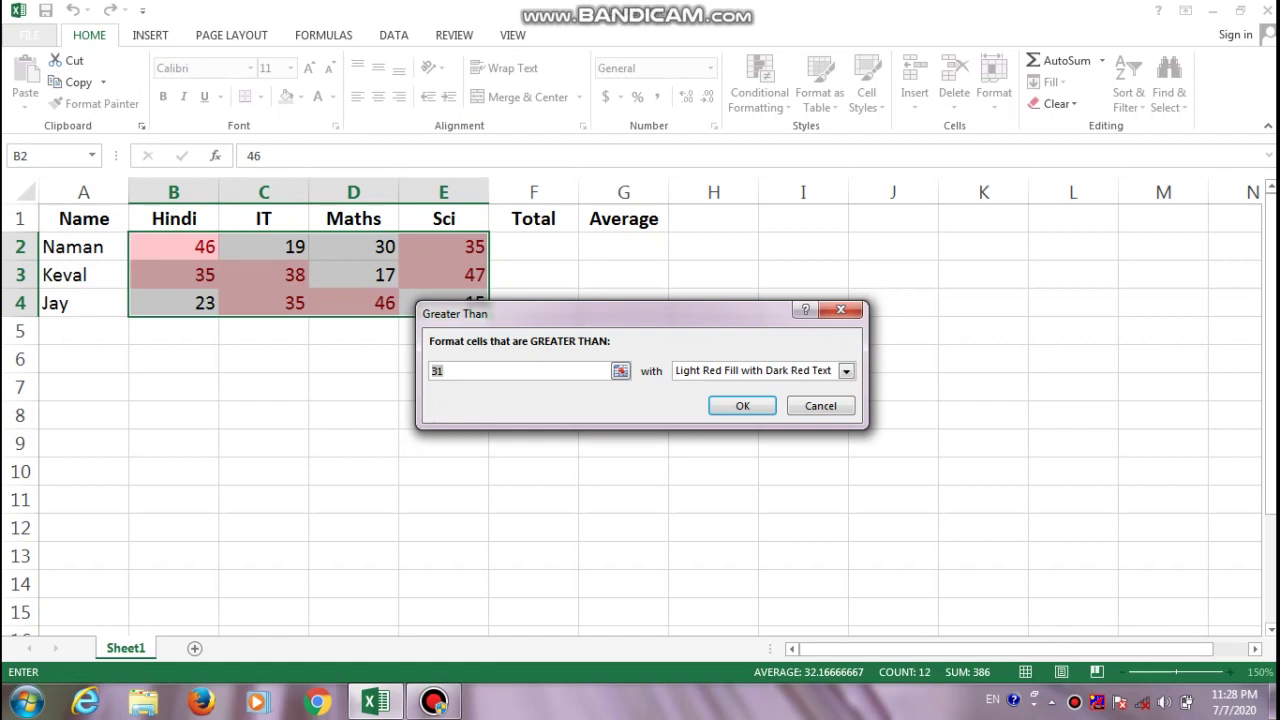
key(BackSpace)
text(45)
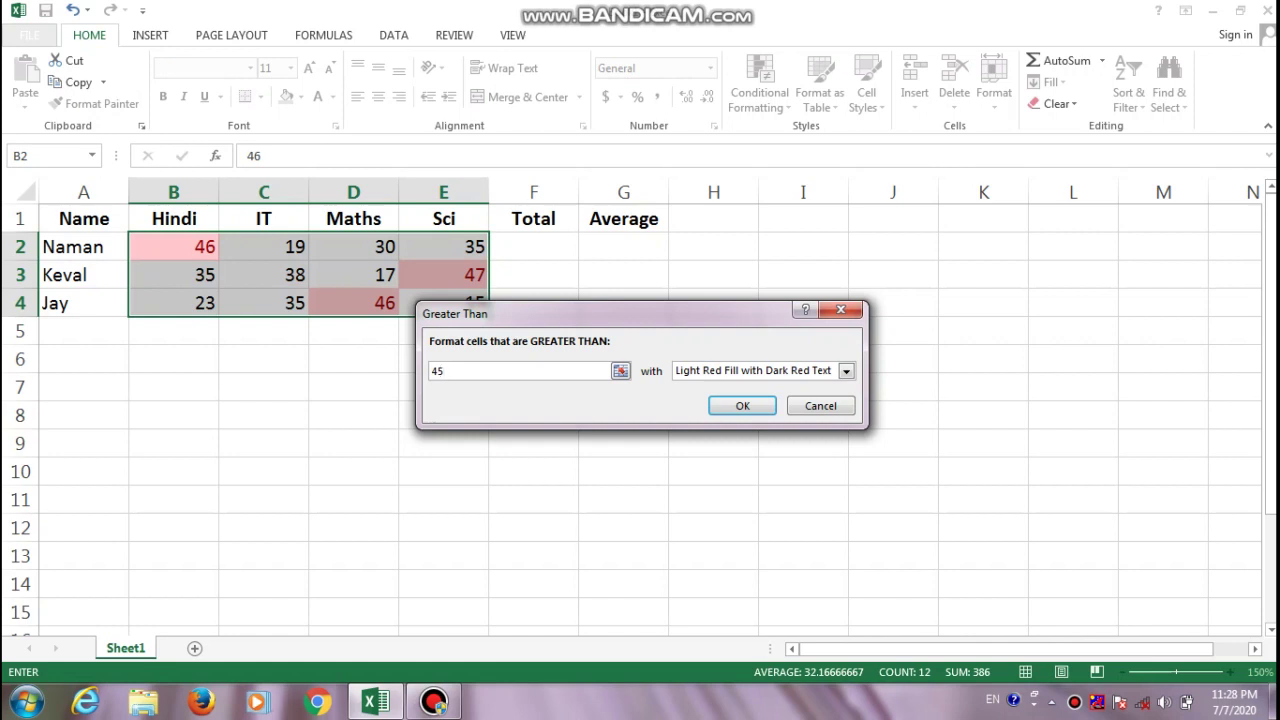
drag(600, 313, 722, 311)
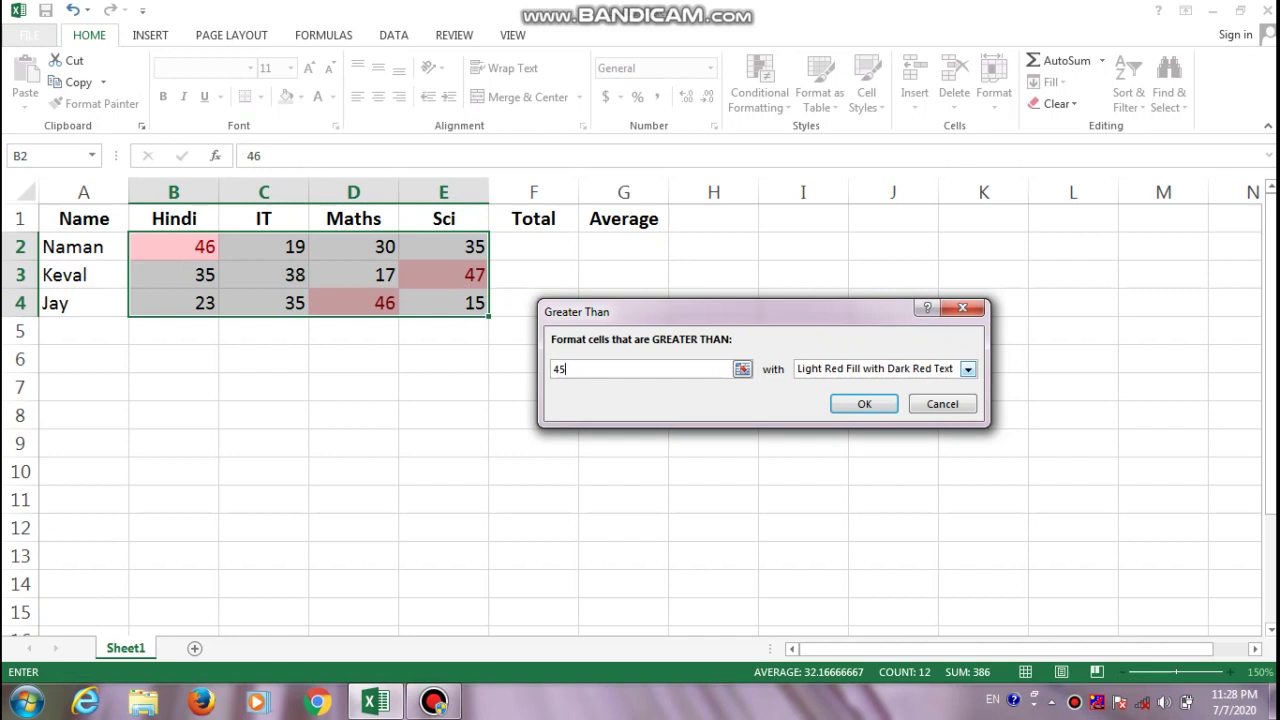
- Choose a custom format for the rule and make its text bold, leaving strikethrough off
click(968, 369)
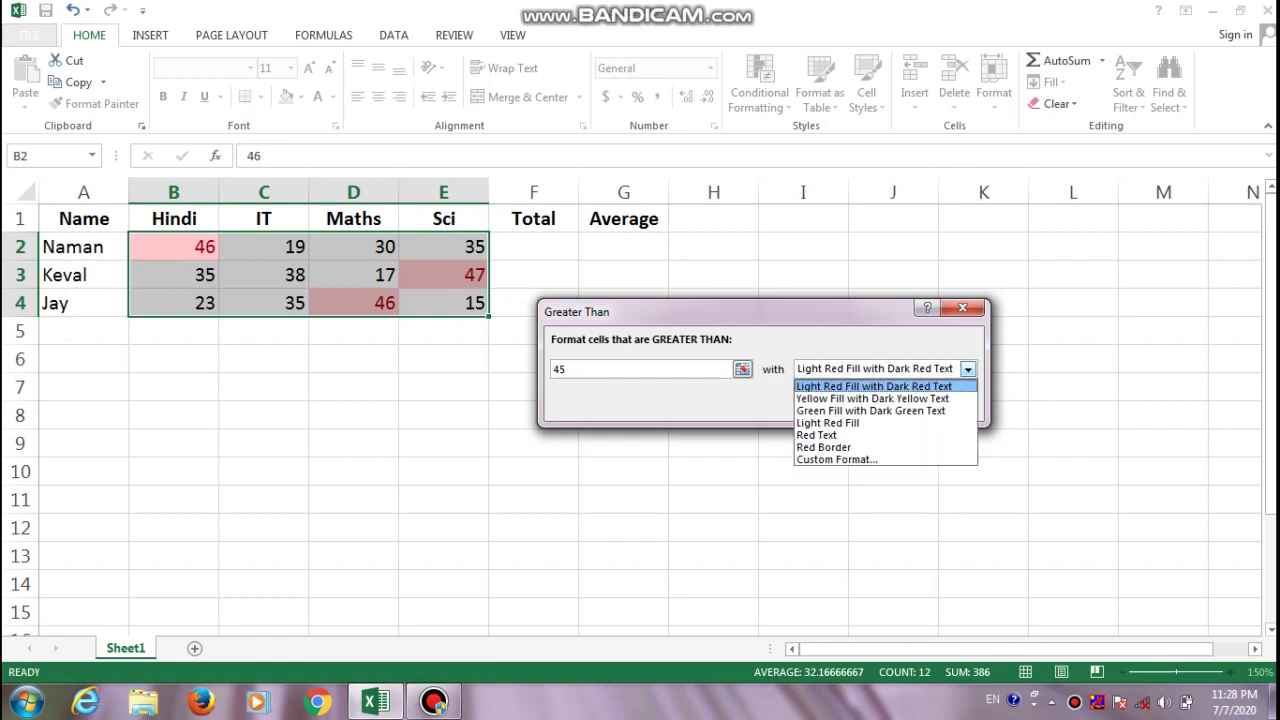
key(Down)
key(Down)
key(Down)
key(Down)
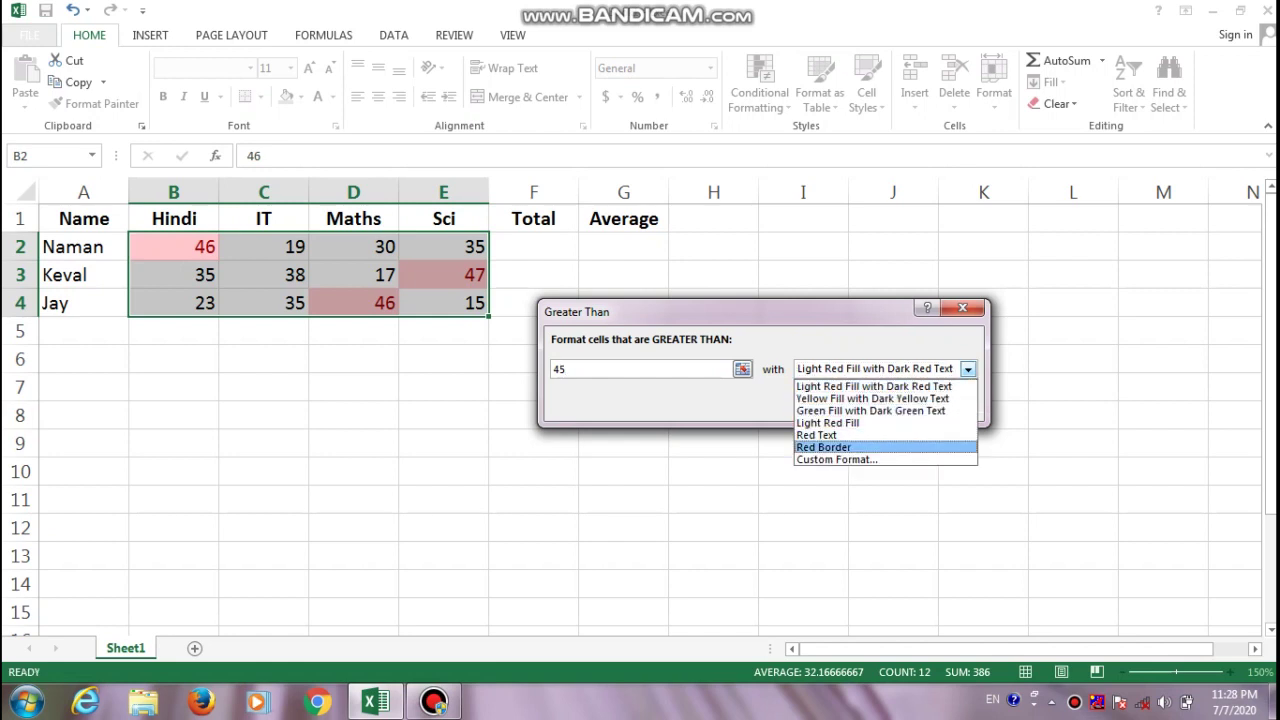
key(Down)
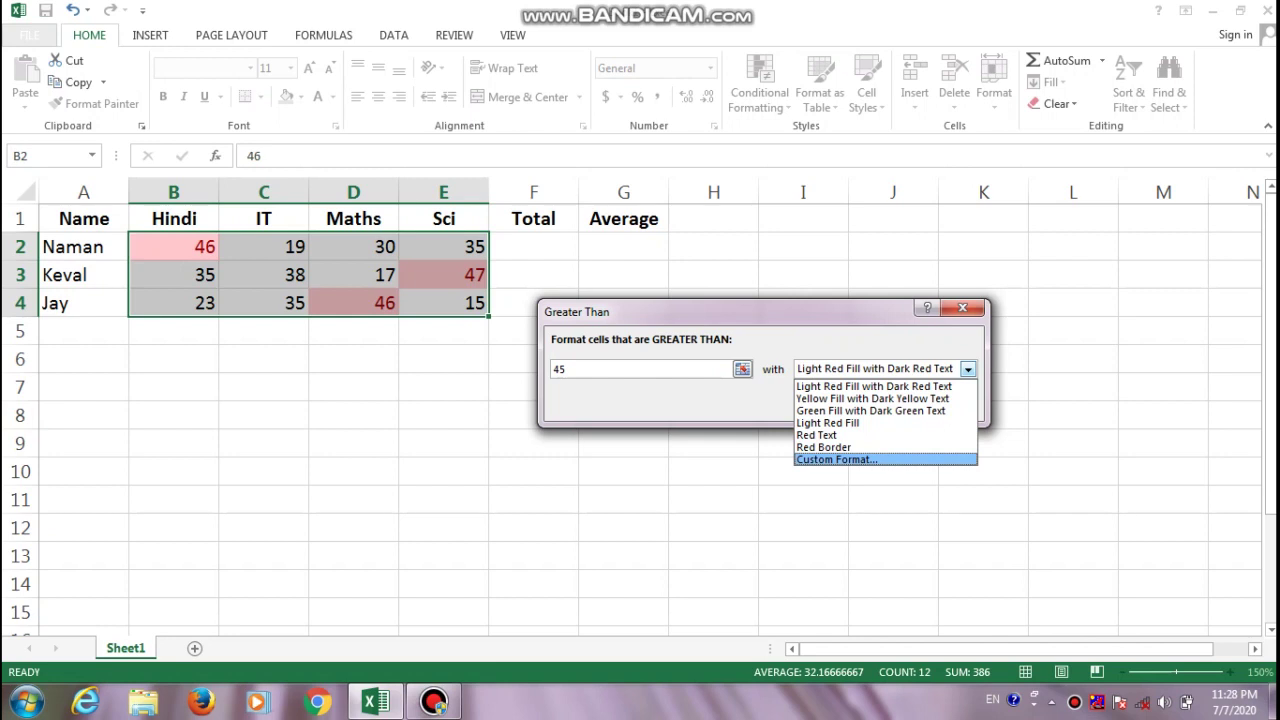
key(Return)
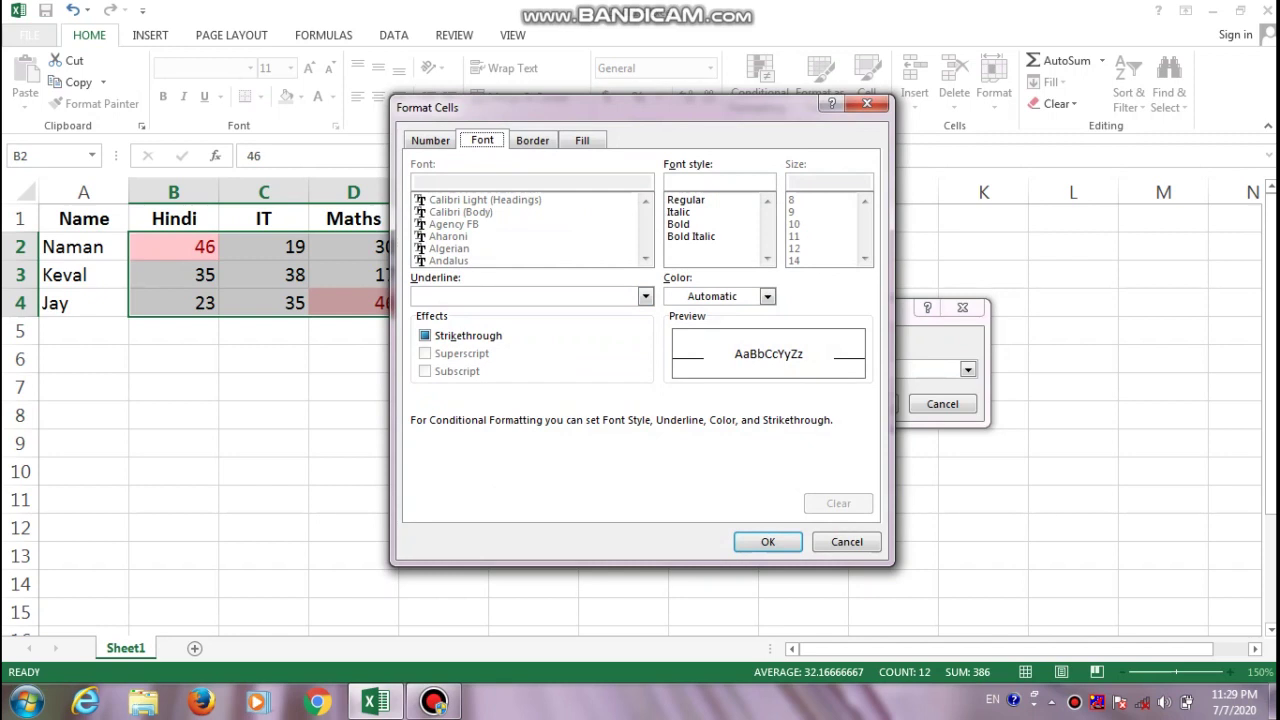
click(678, 224)
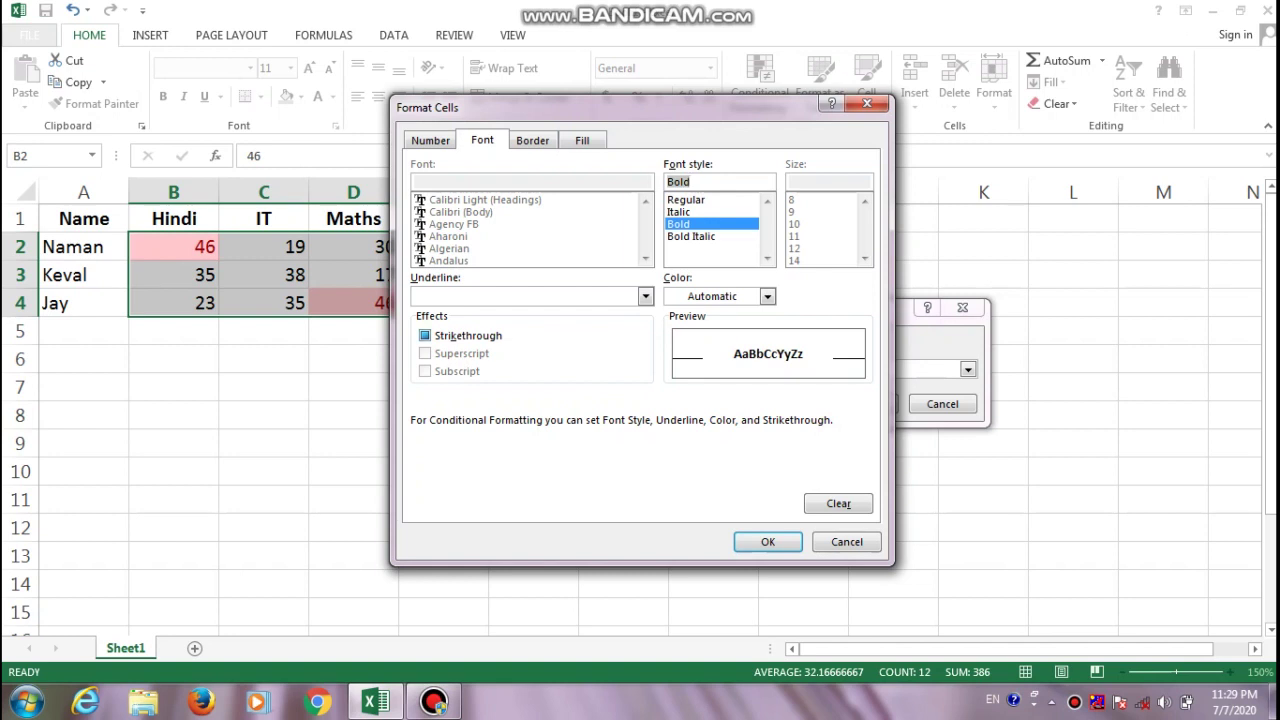
click(468, 335)
click(454, 336)
click(451, 337)
- Set the font colour to dark green and apply the greater-than-45 rule
click(767, 296)
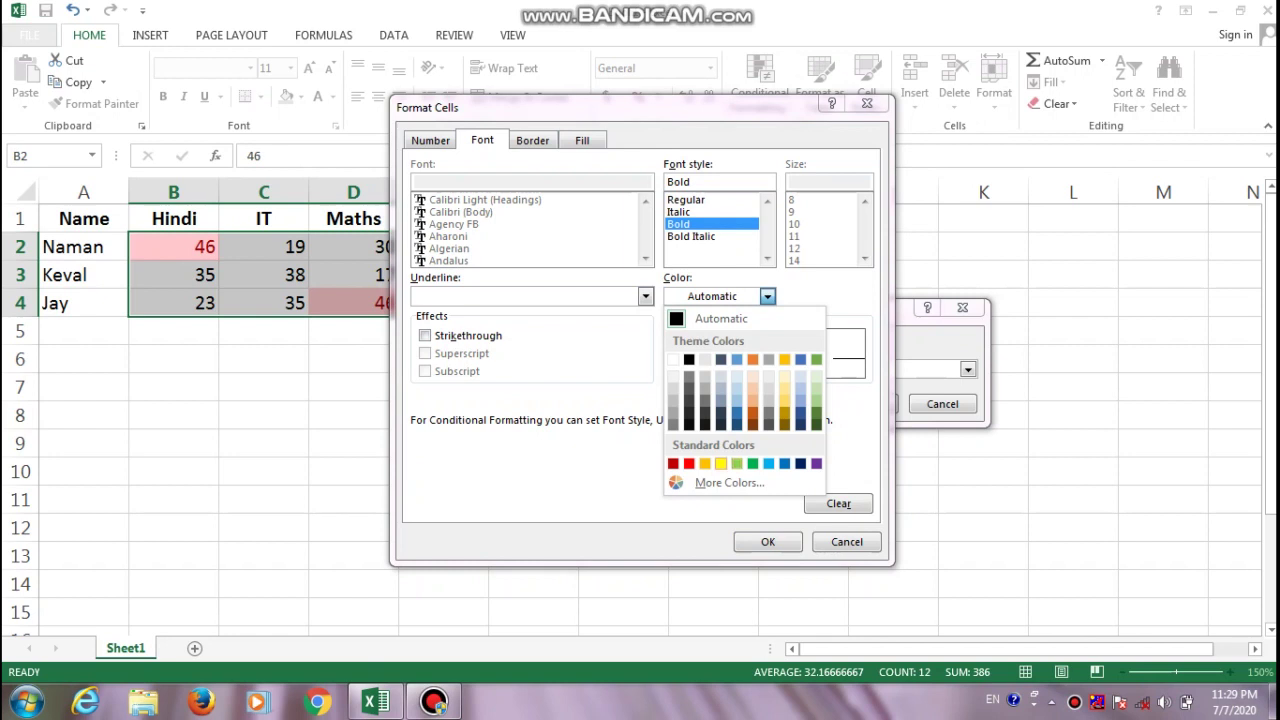
click(720, 463)
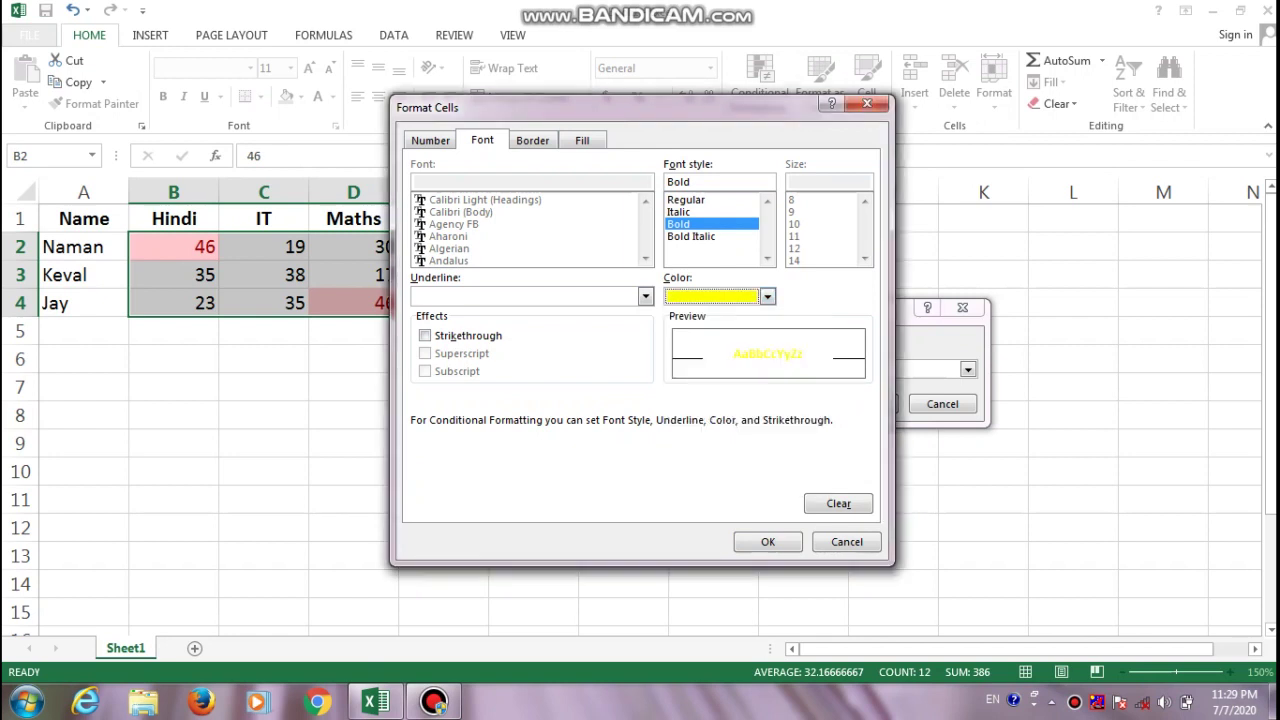
click(767, 296)
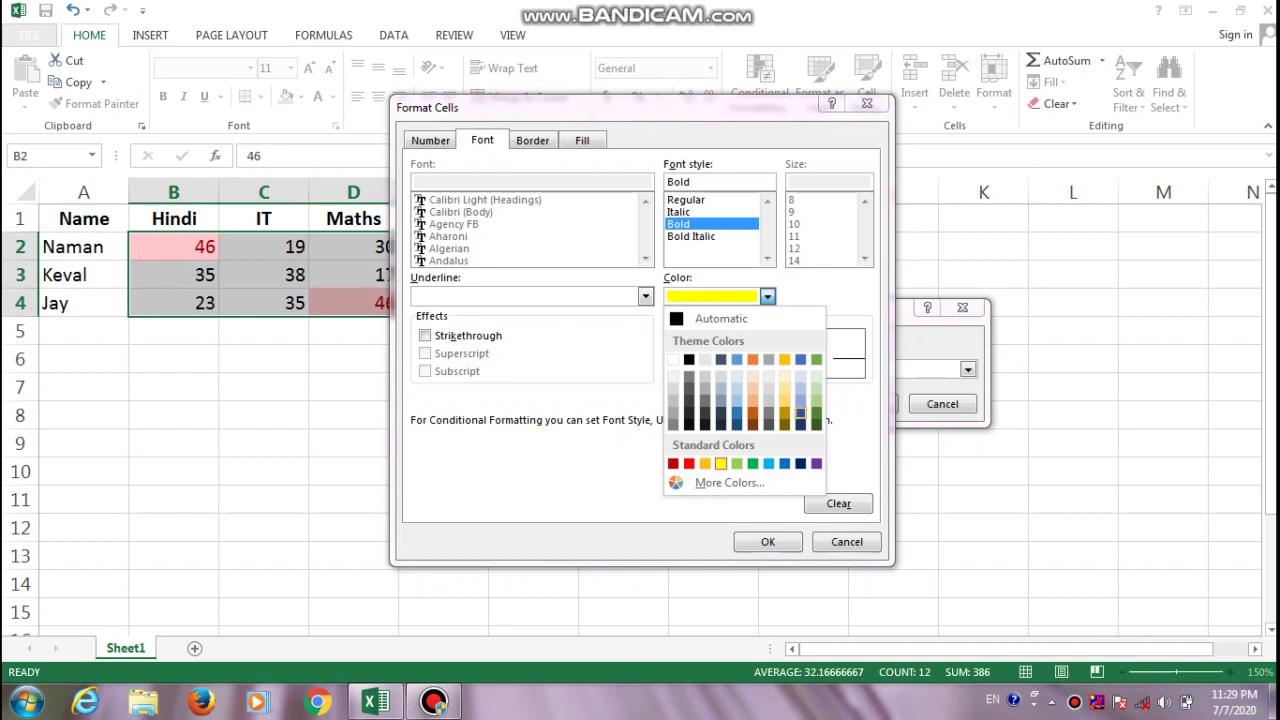
click(816, 424)
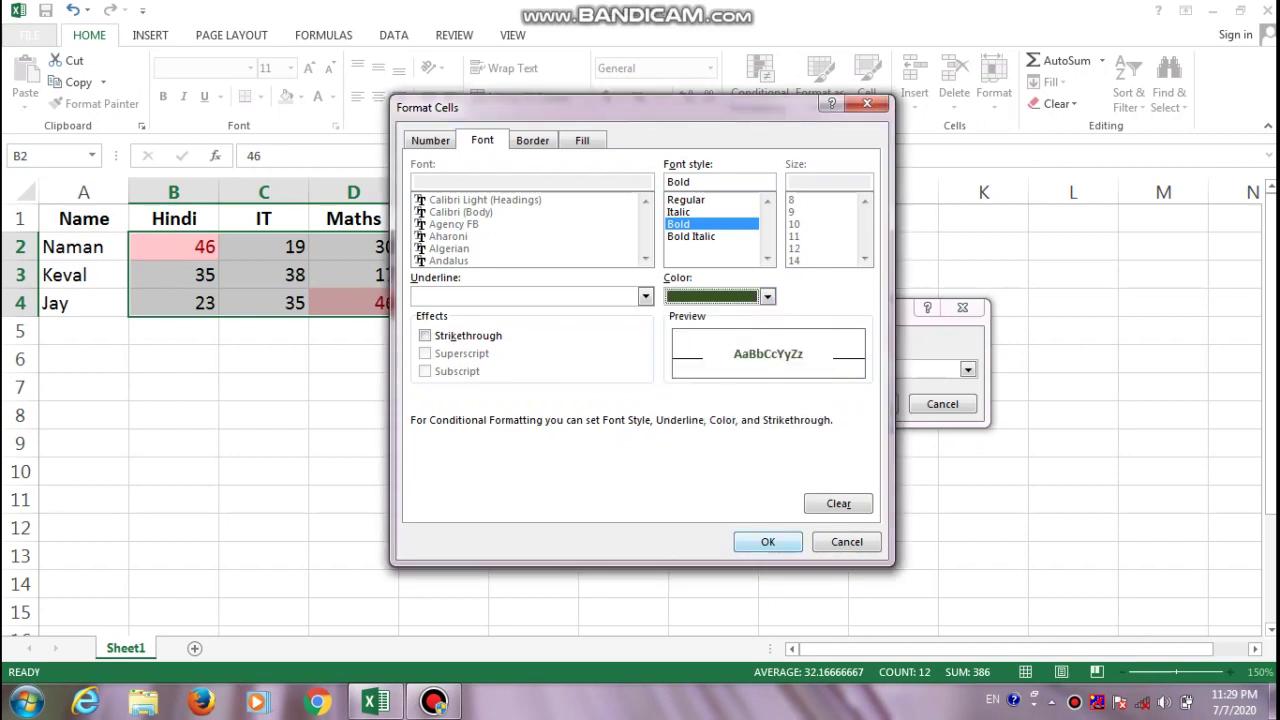
click(767, 541)
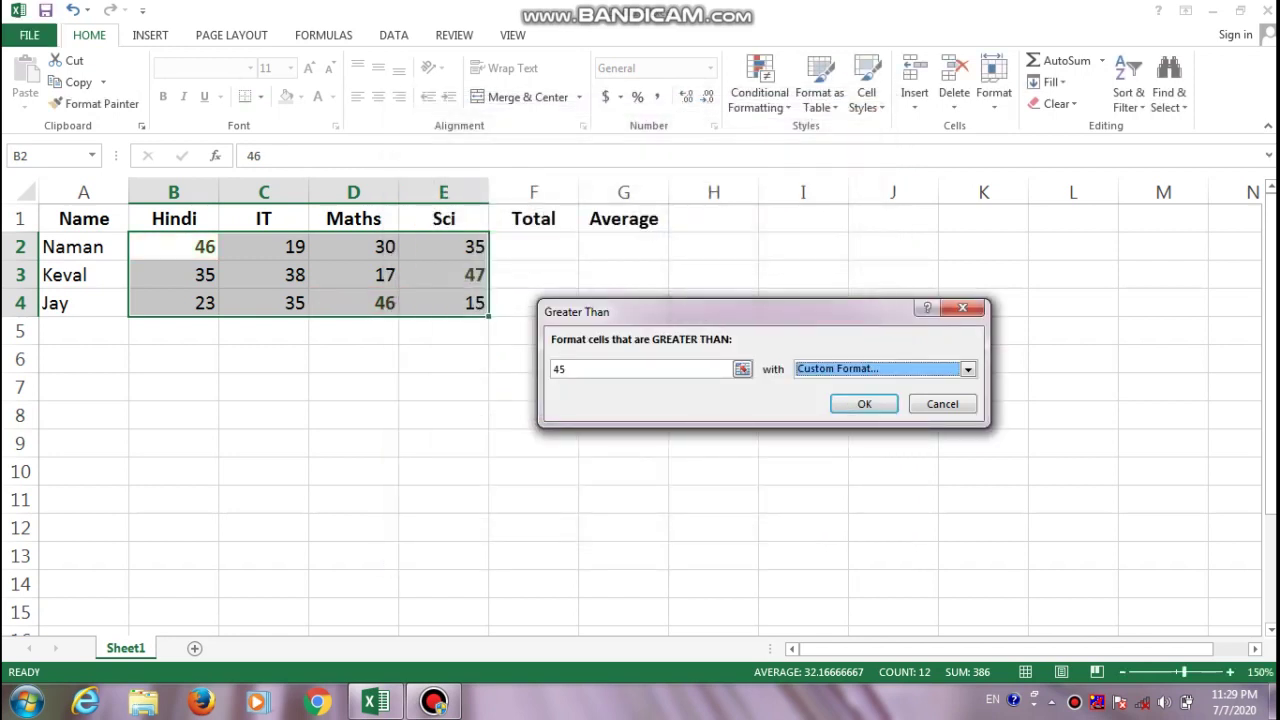
click(864, 404)
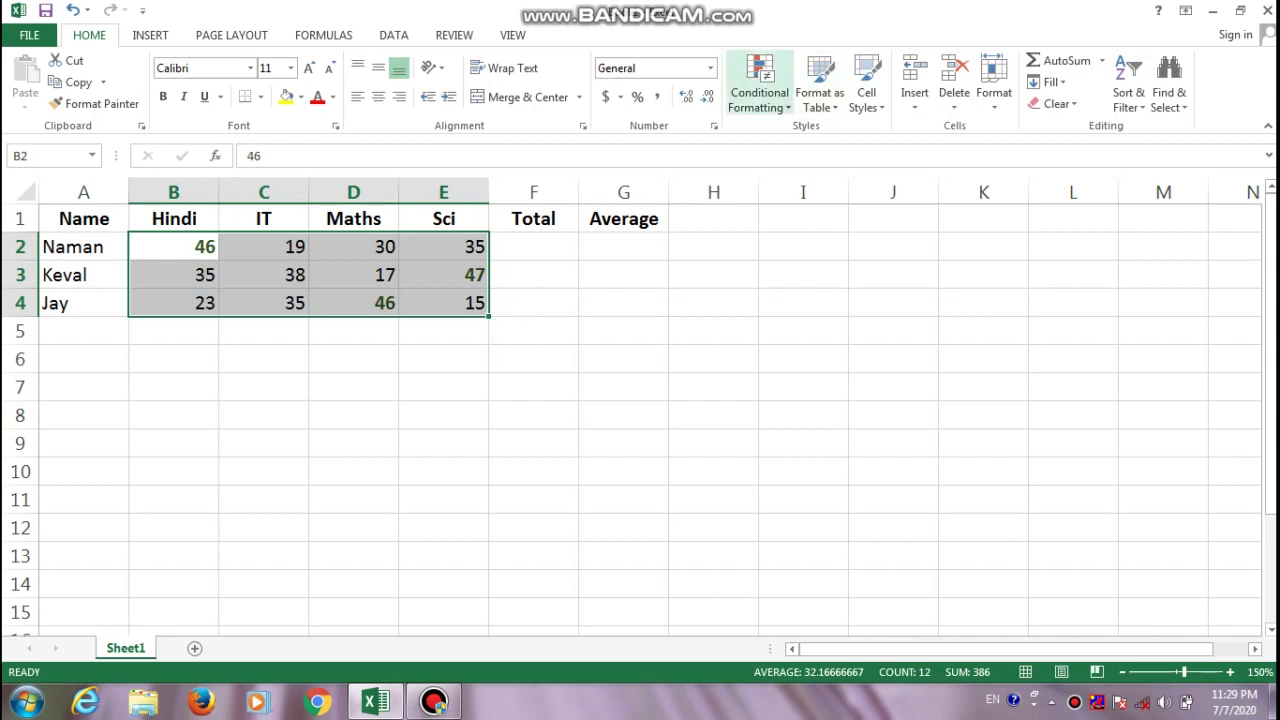
click(759, 92)
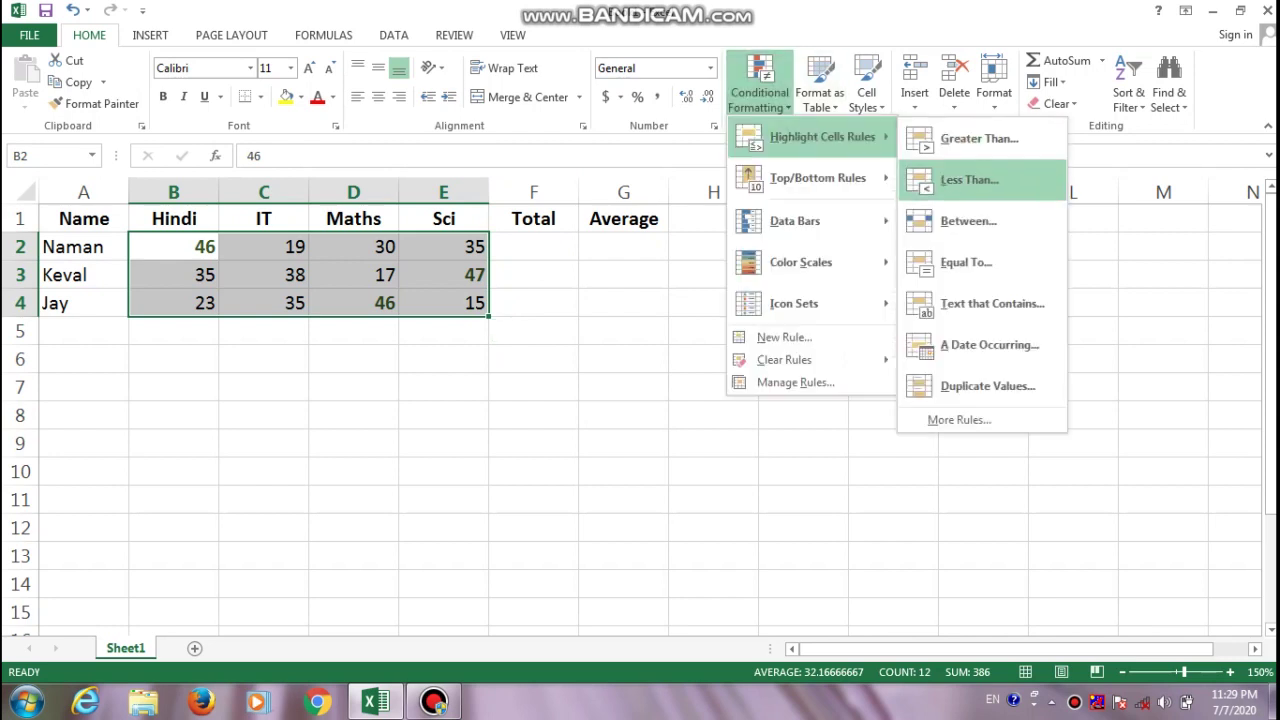
click(970, 136)
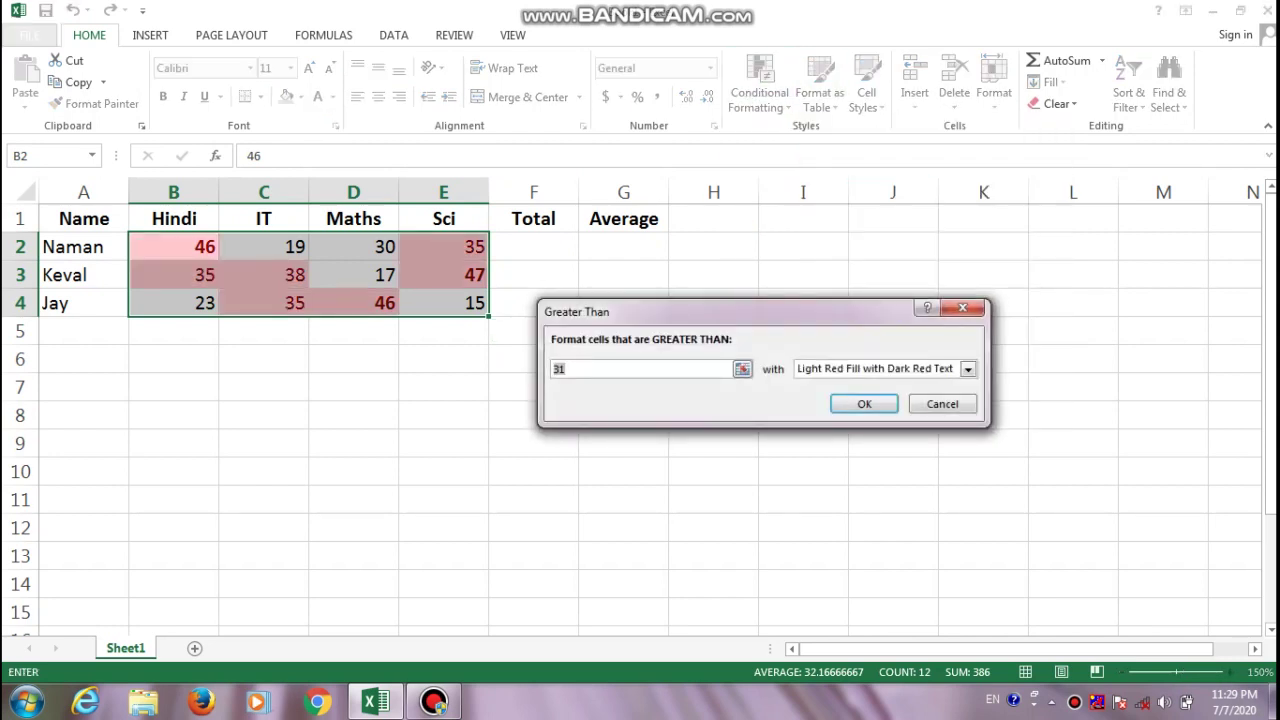
click(967, 369)
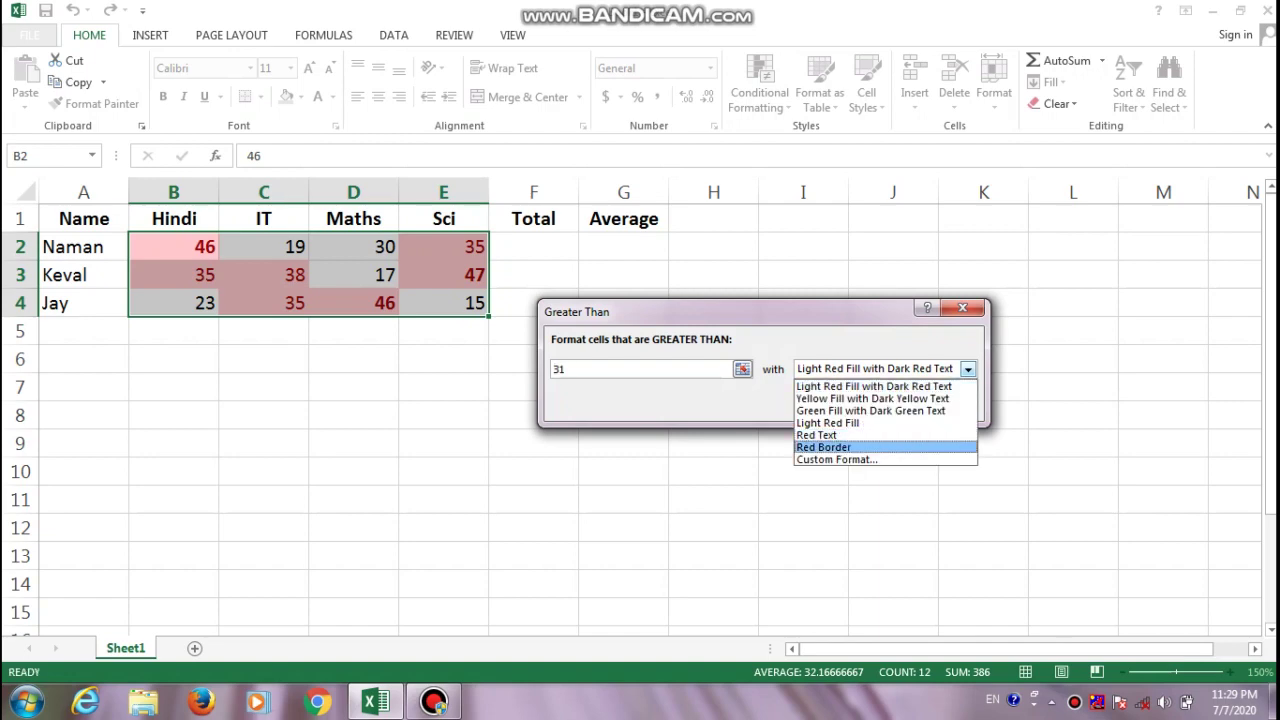
click(860, 457)
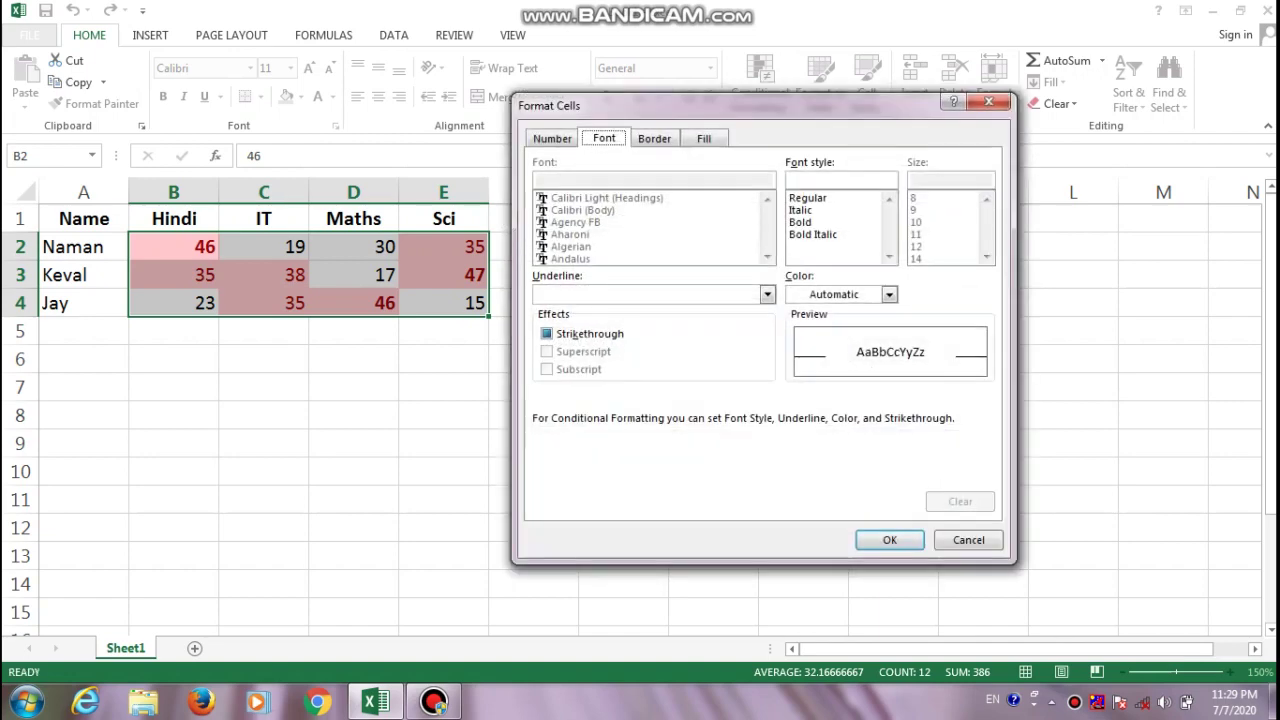
click(889, 294)
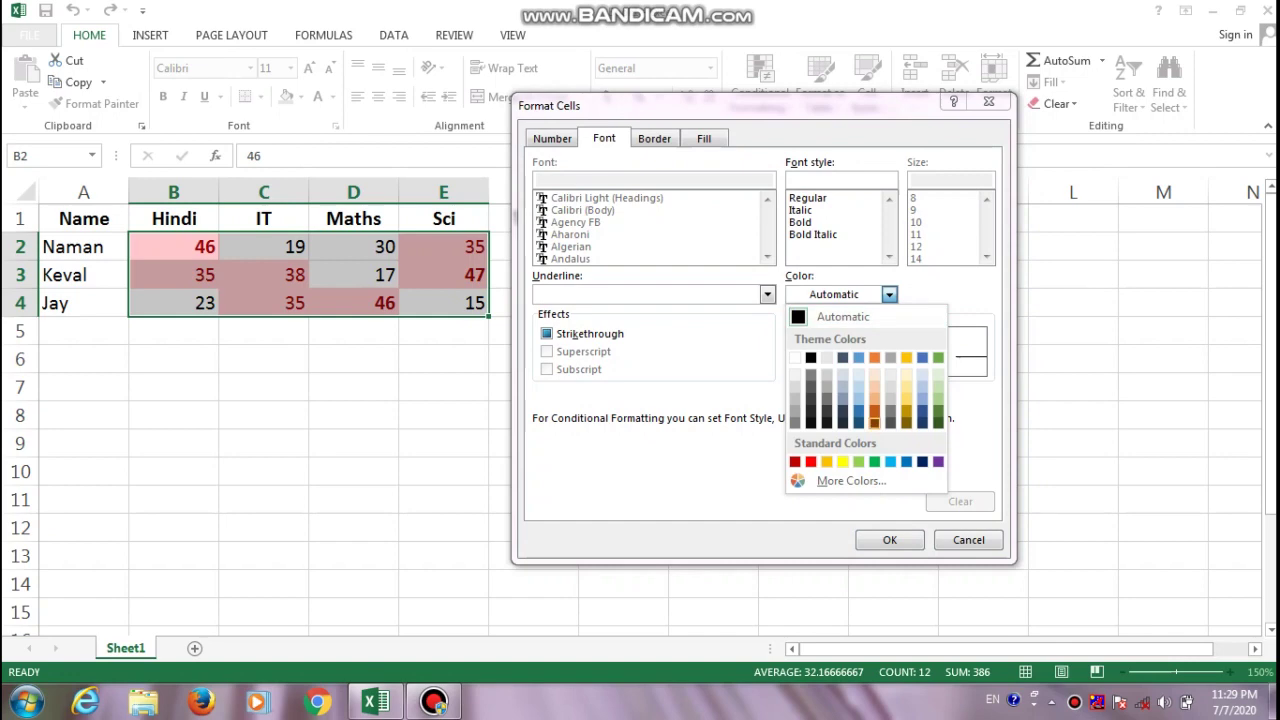
click(842, 461)
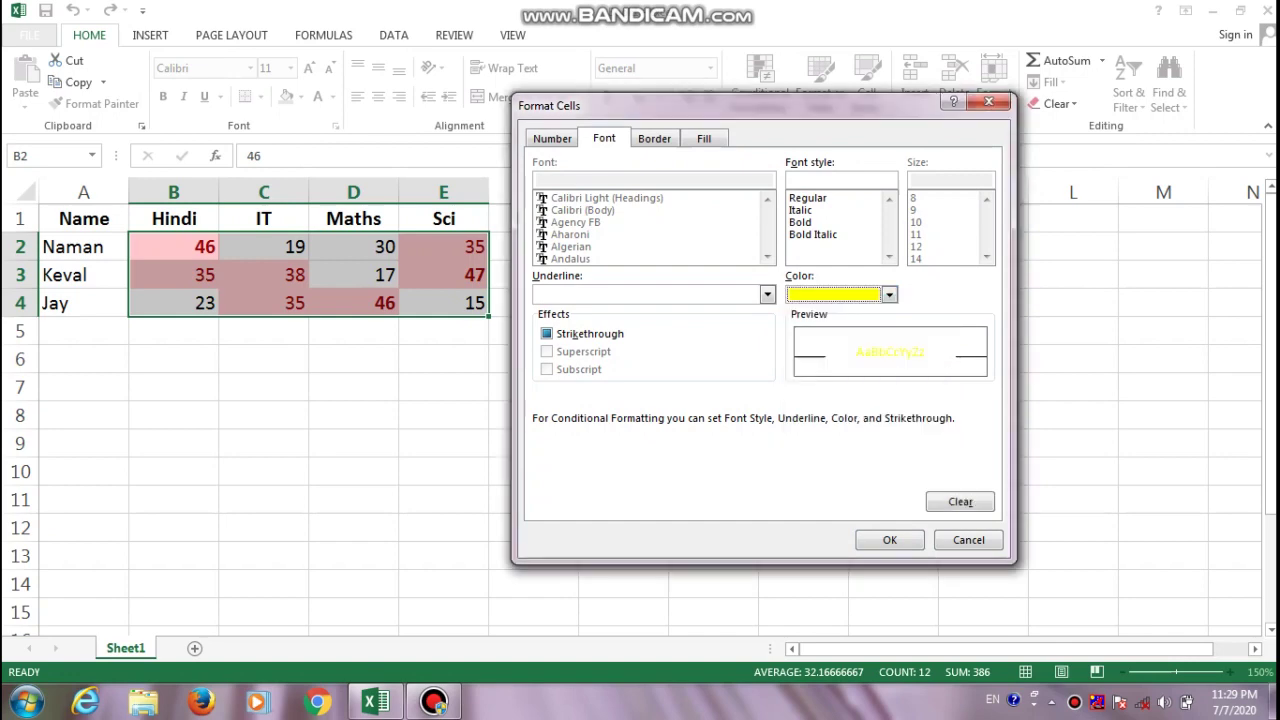
key(Return)
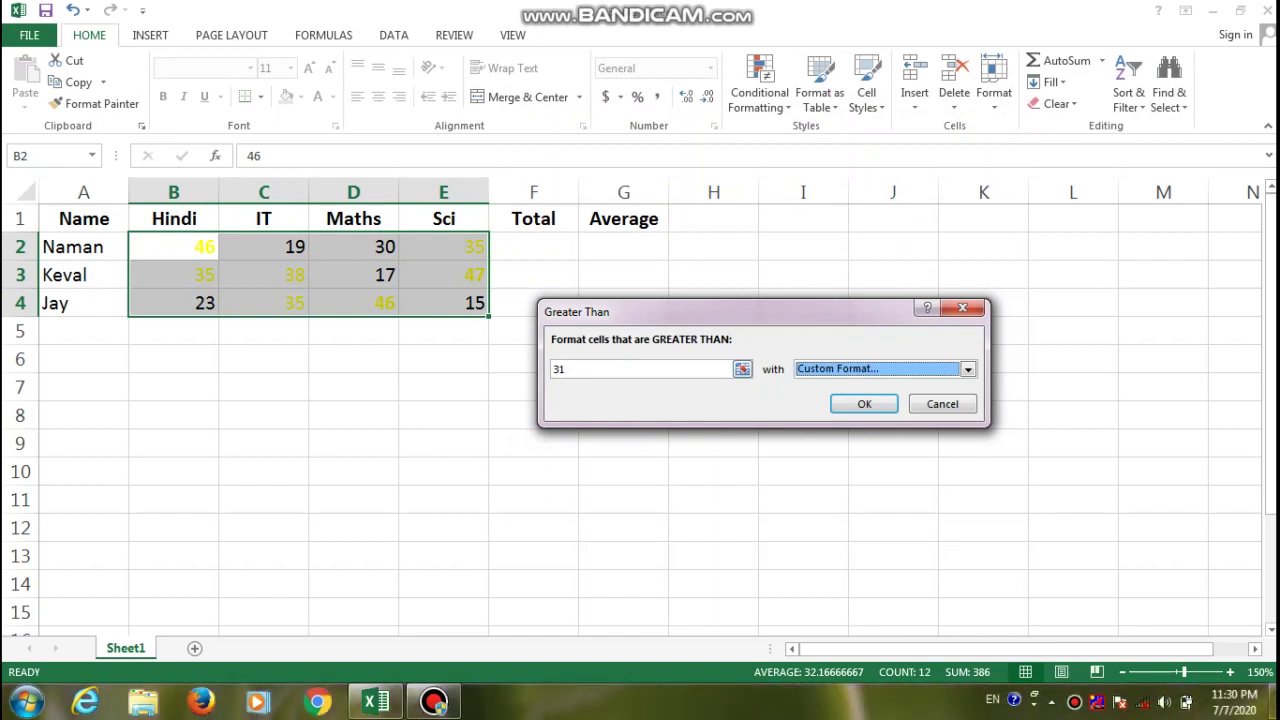
click(640, 369)
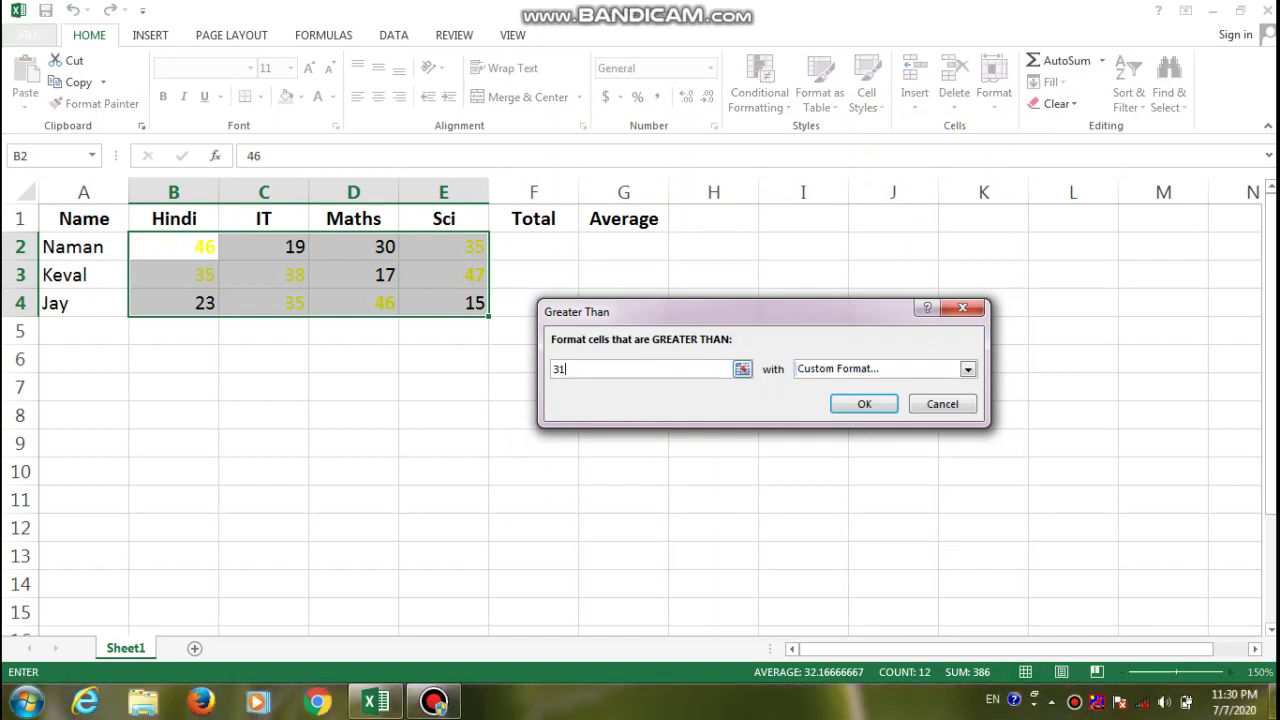
key(BackSpace)
key(BackSpace)
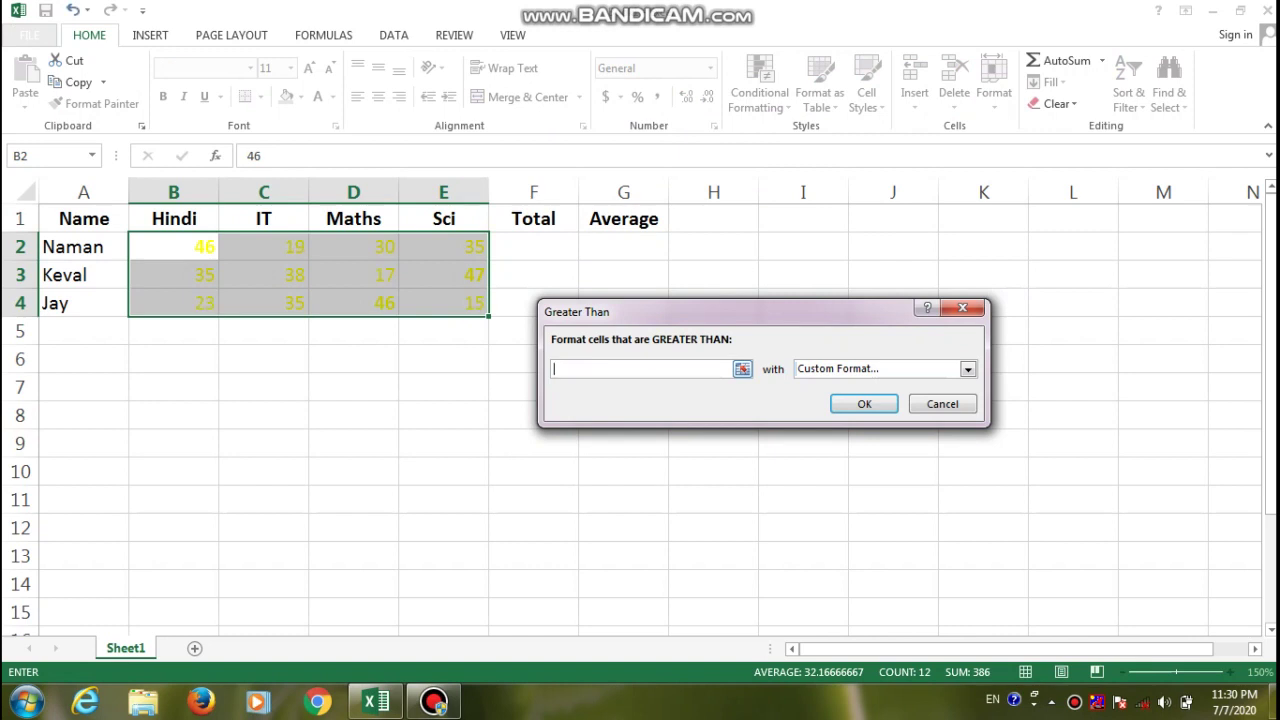
text(46)
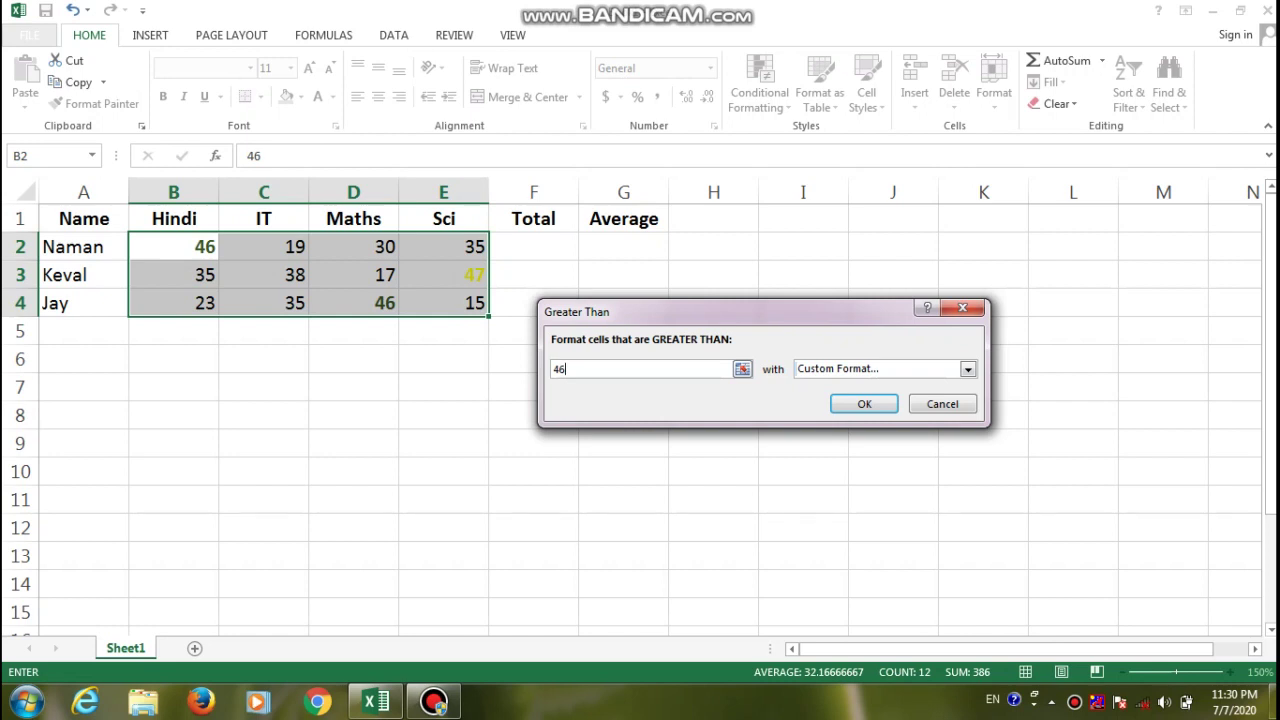
key(Return)
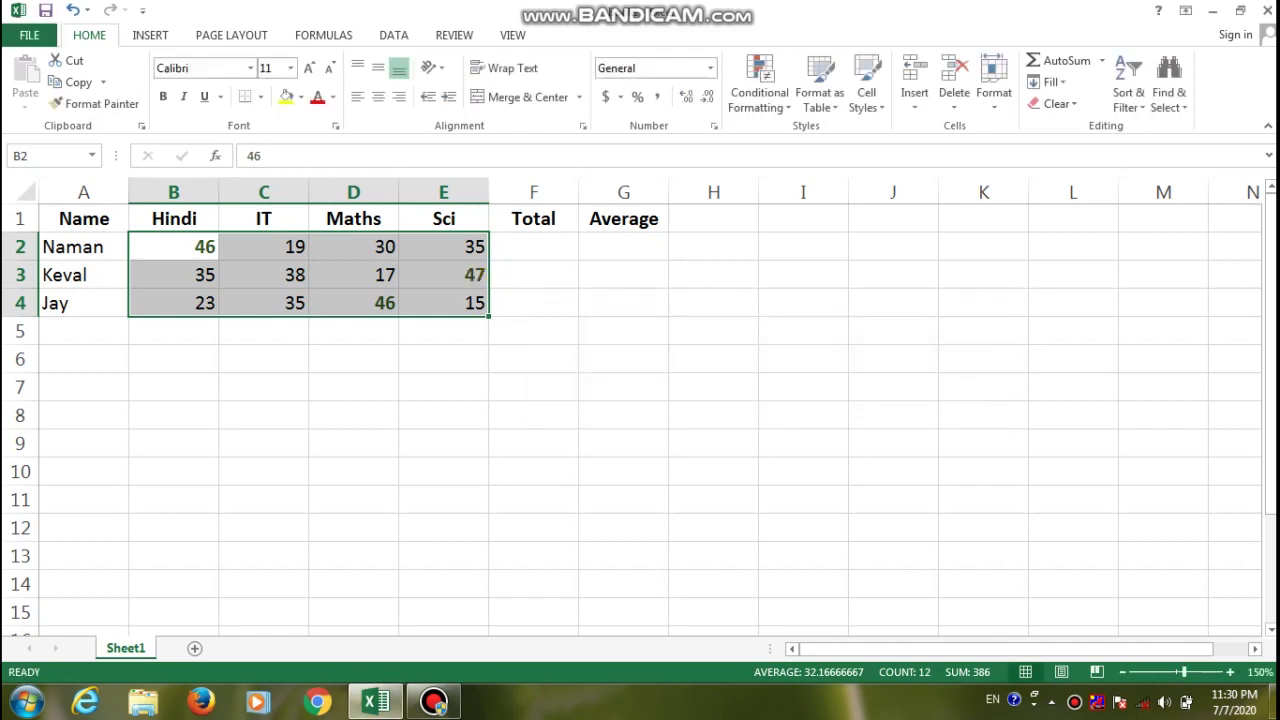
- Add a Less Than 18 rule with light red fill and dark red text
click(760, 80)
mouse_move(821, 137)
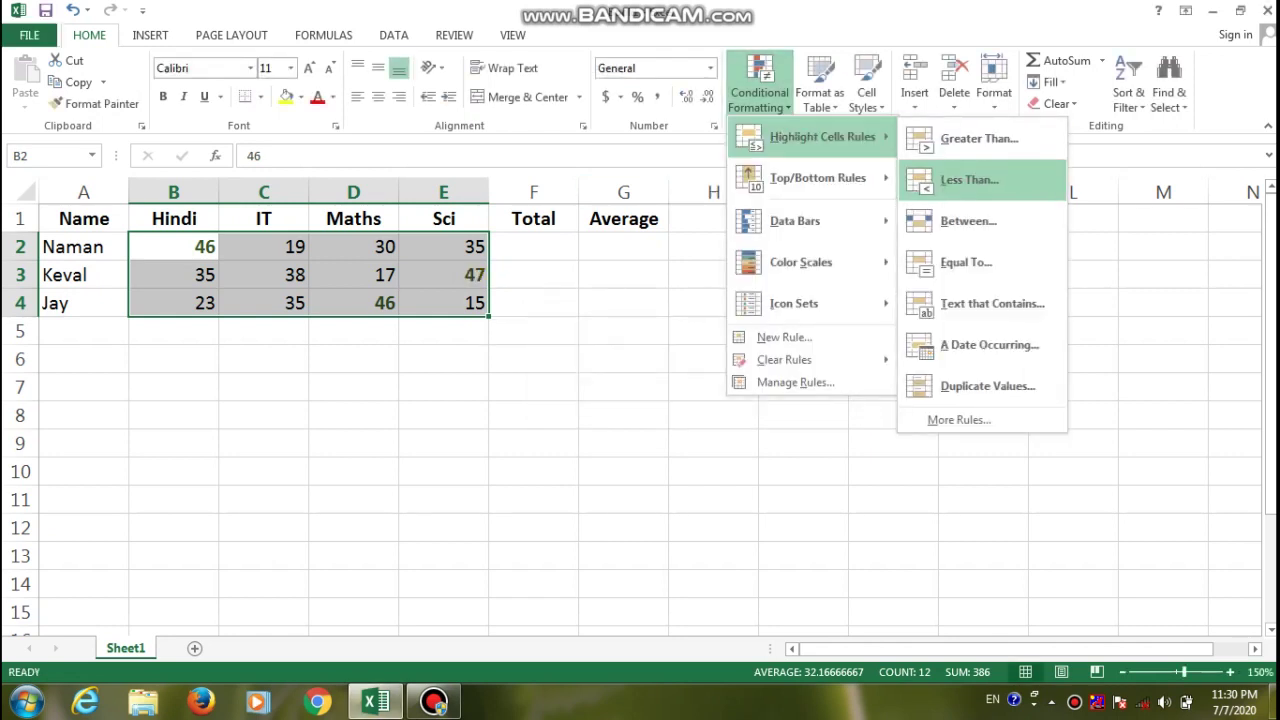
click(968, 180)
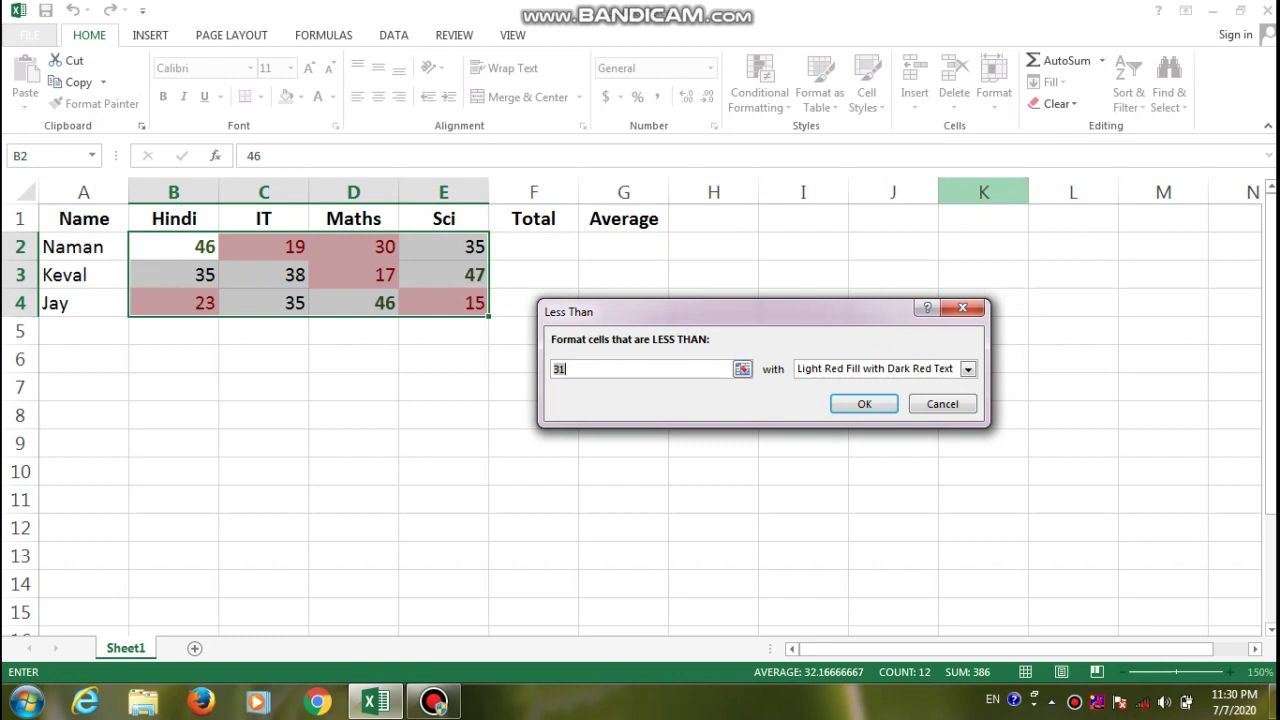
text(2)
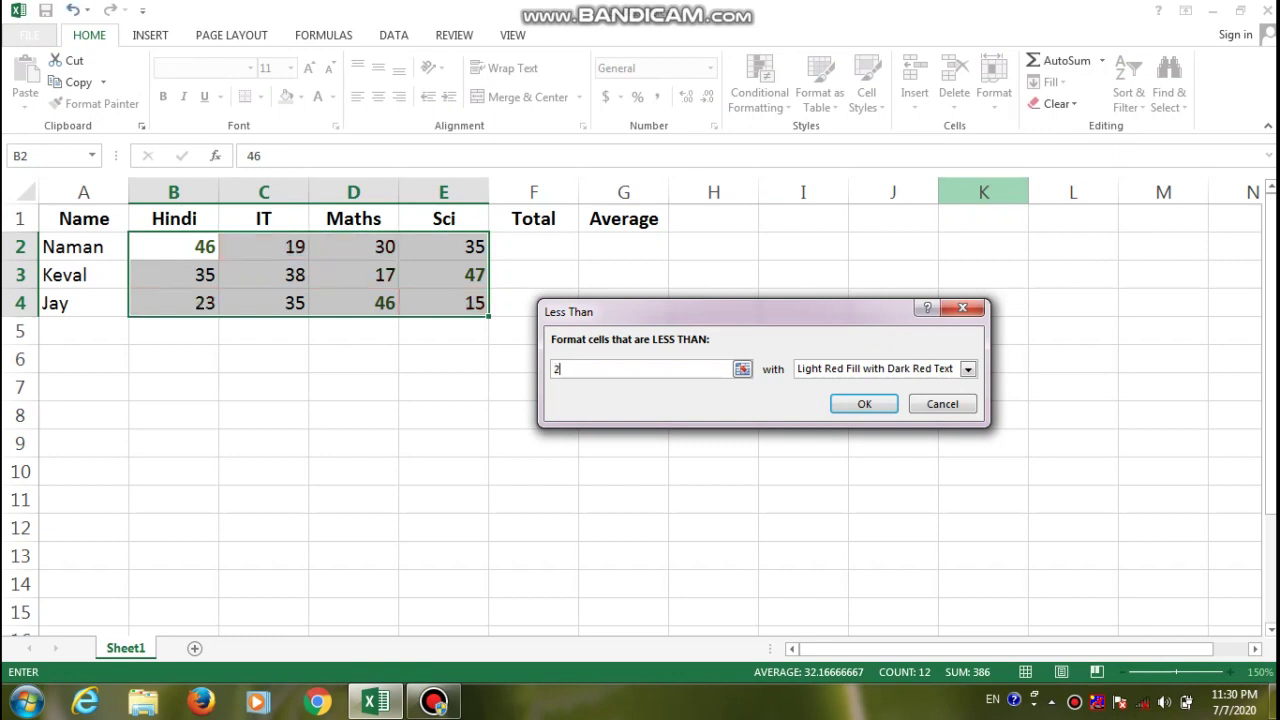
text(0)
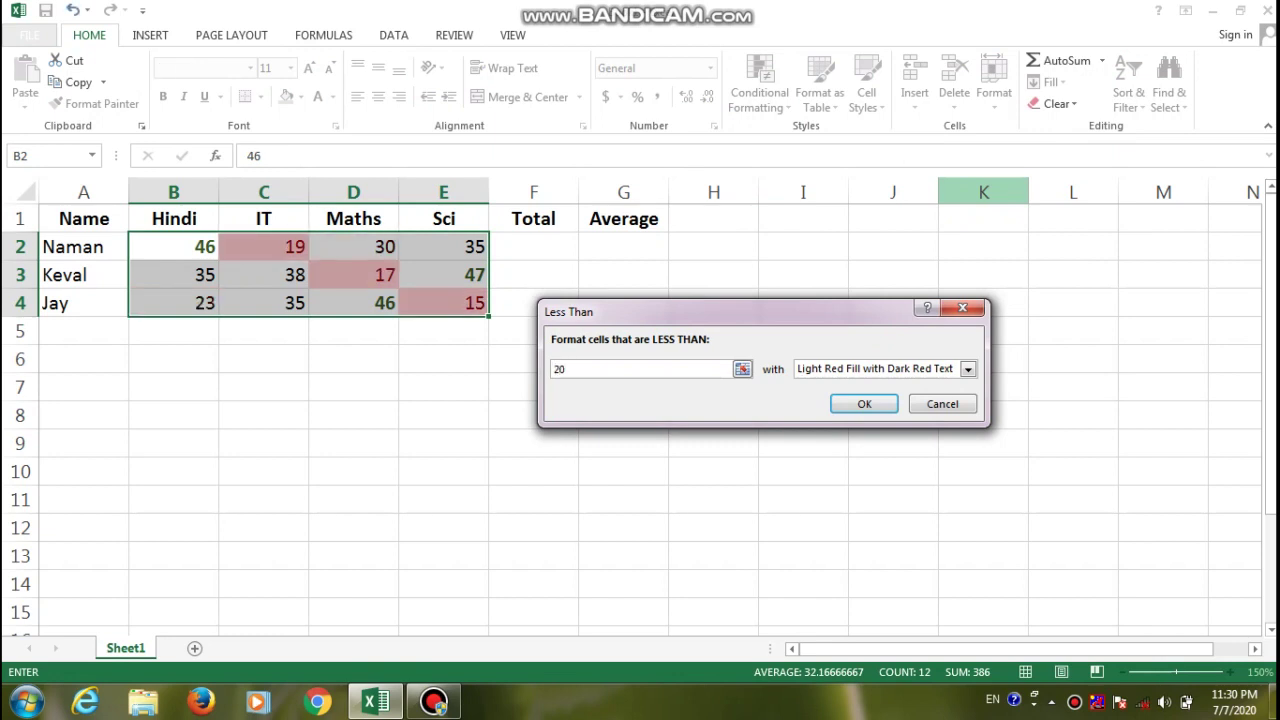
key(BackSpace)
key(BackSpace)
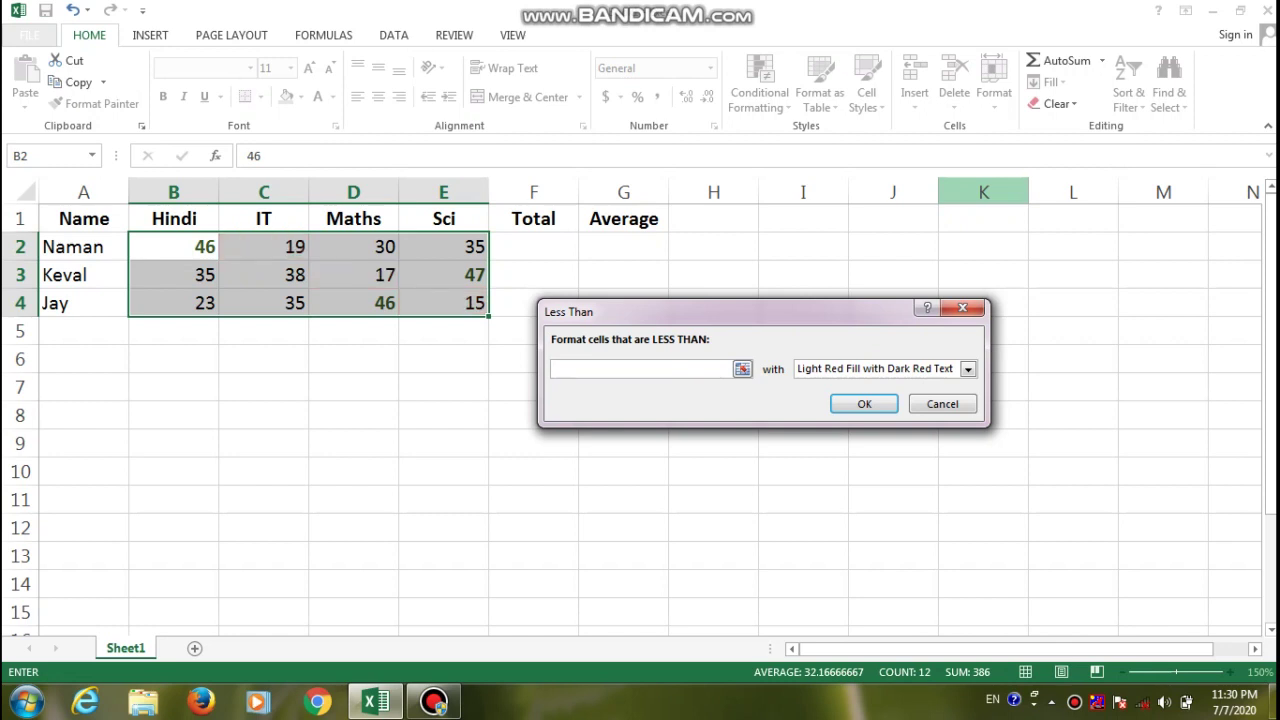
text(18)
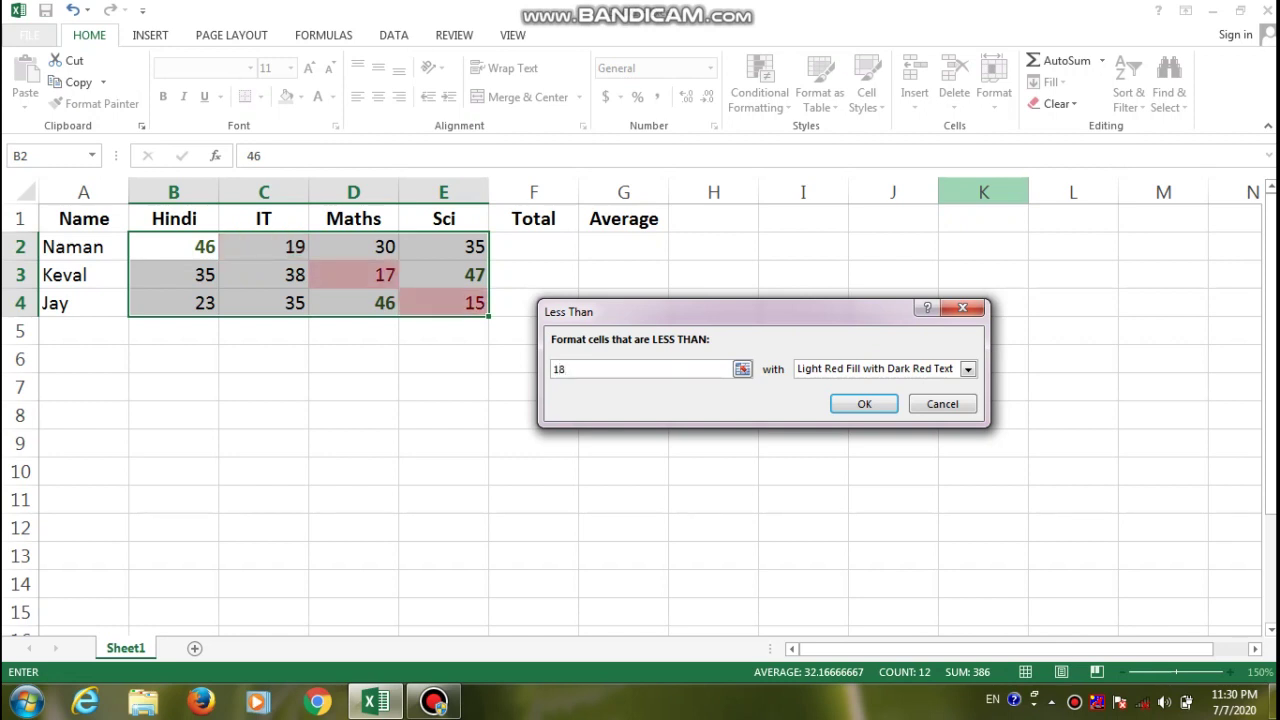
click(864, 404)
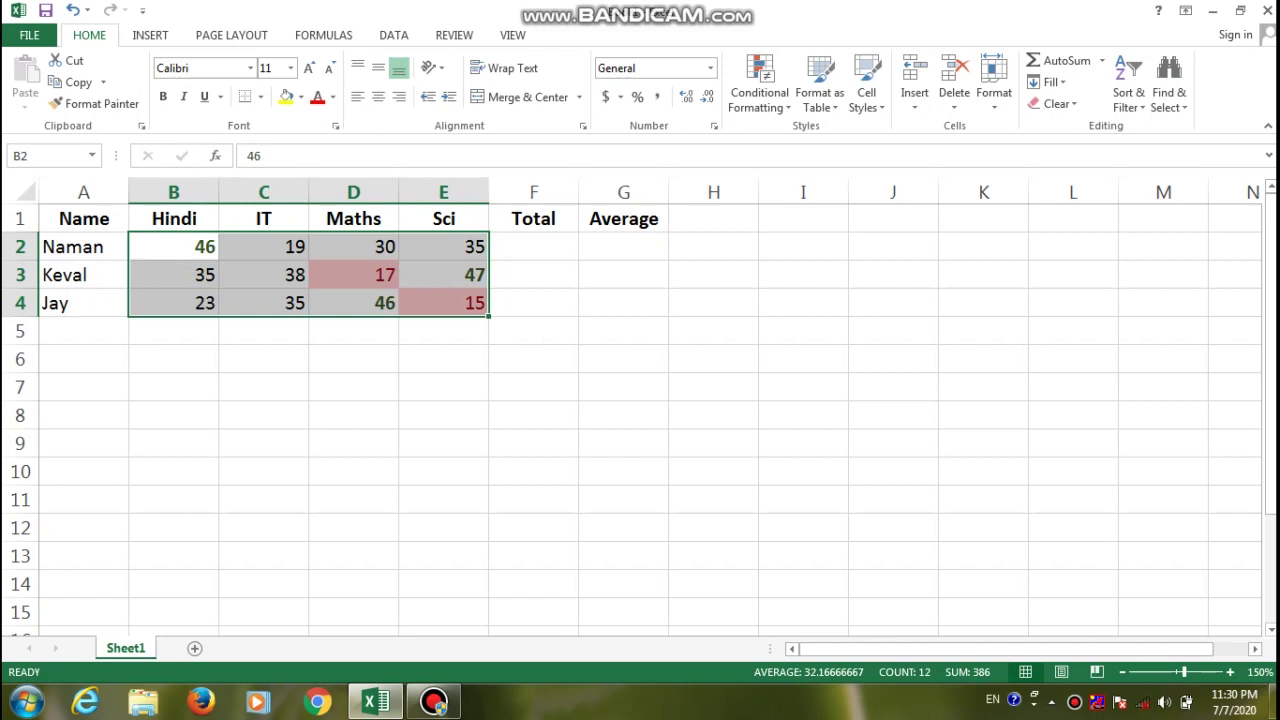
- Add a Greater Than 45 rule using green fill with dark green text
click(758, 80)
mouse_move(822, 137)
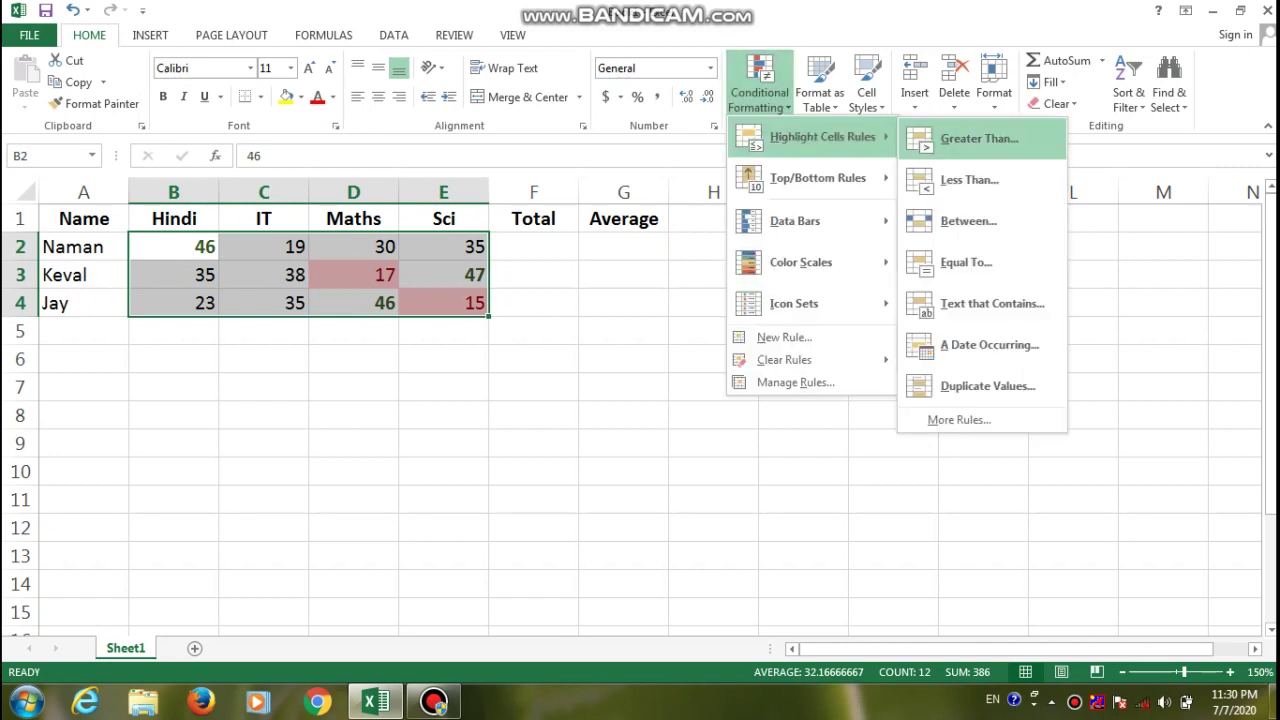
click(979, 138)
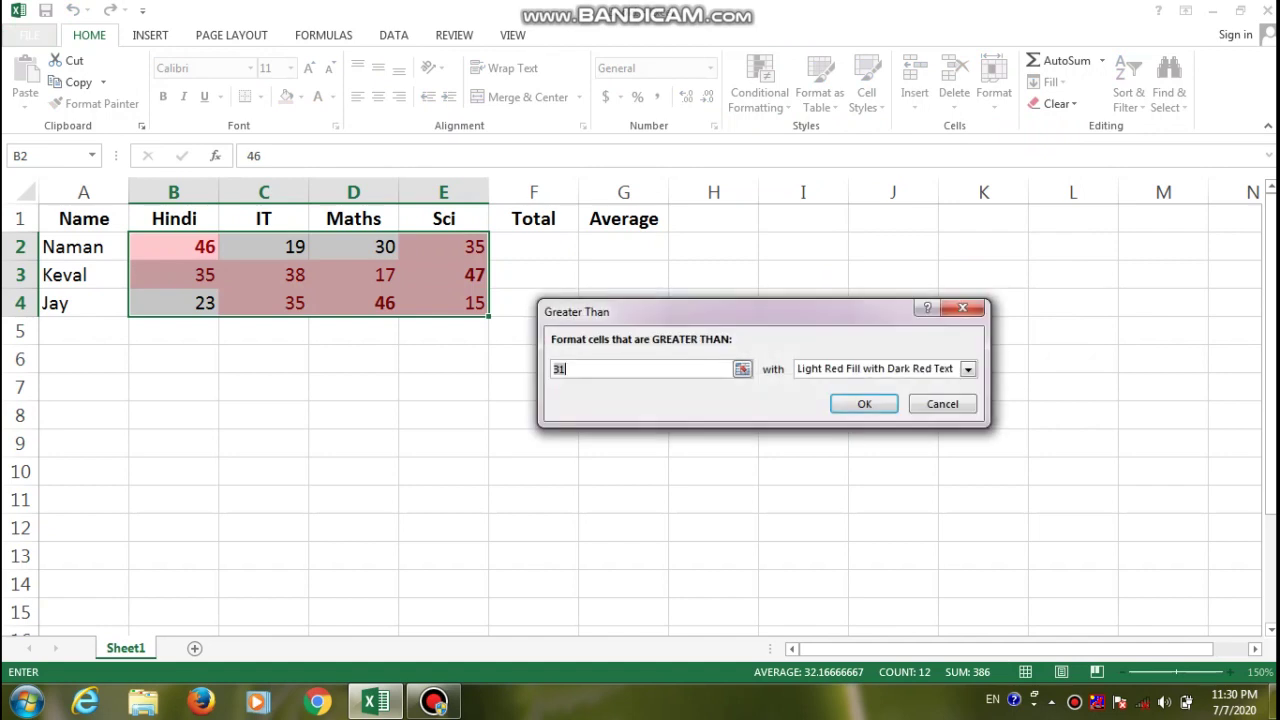
text(45)
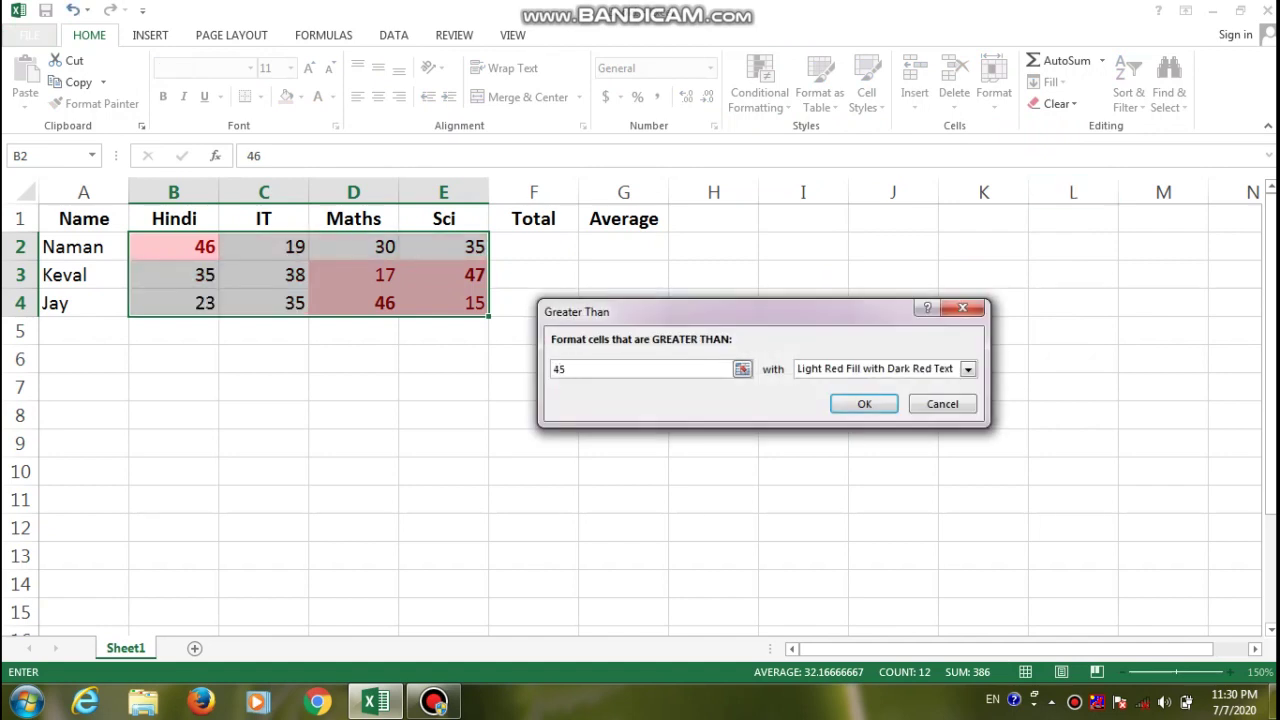
click(967, 368)
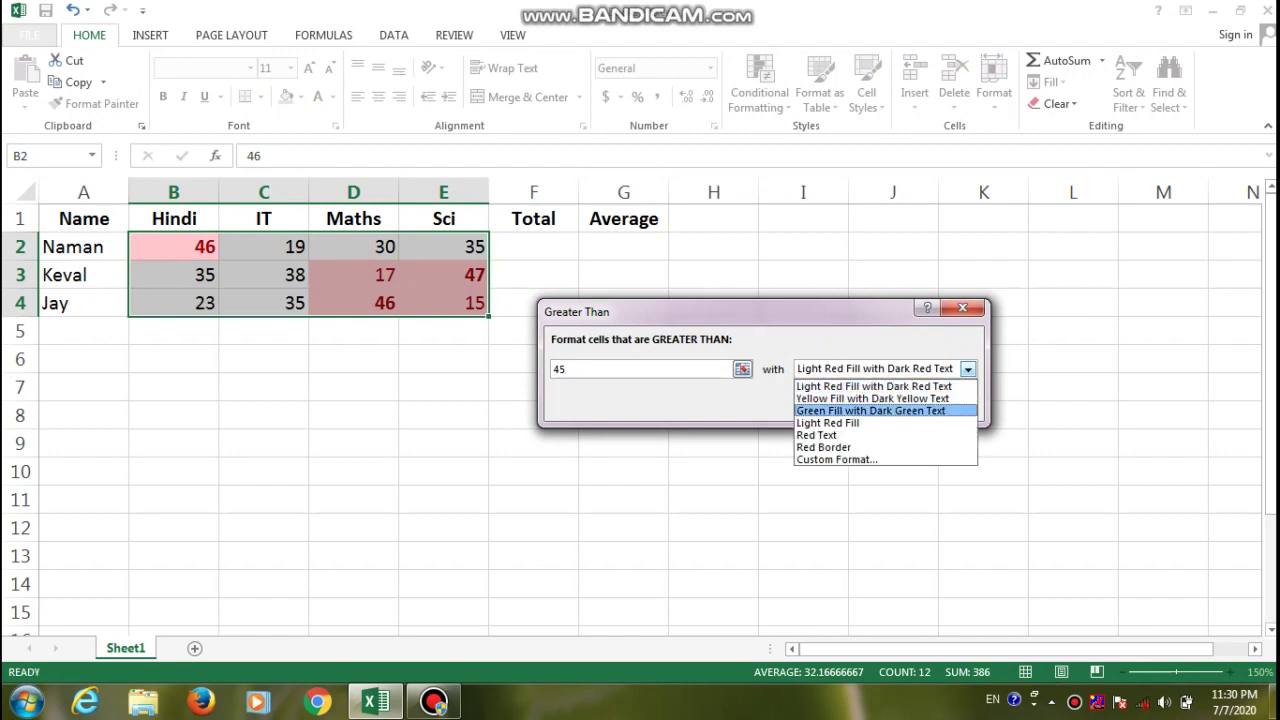
click(870, 410)
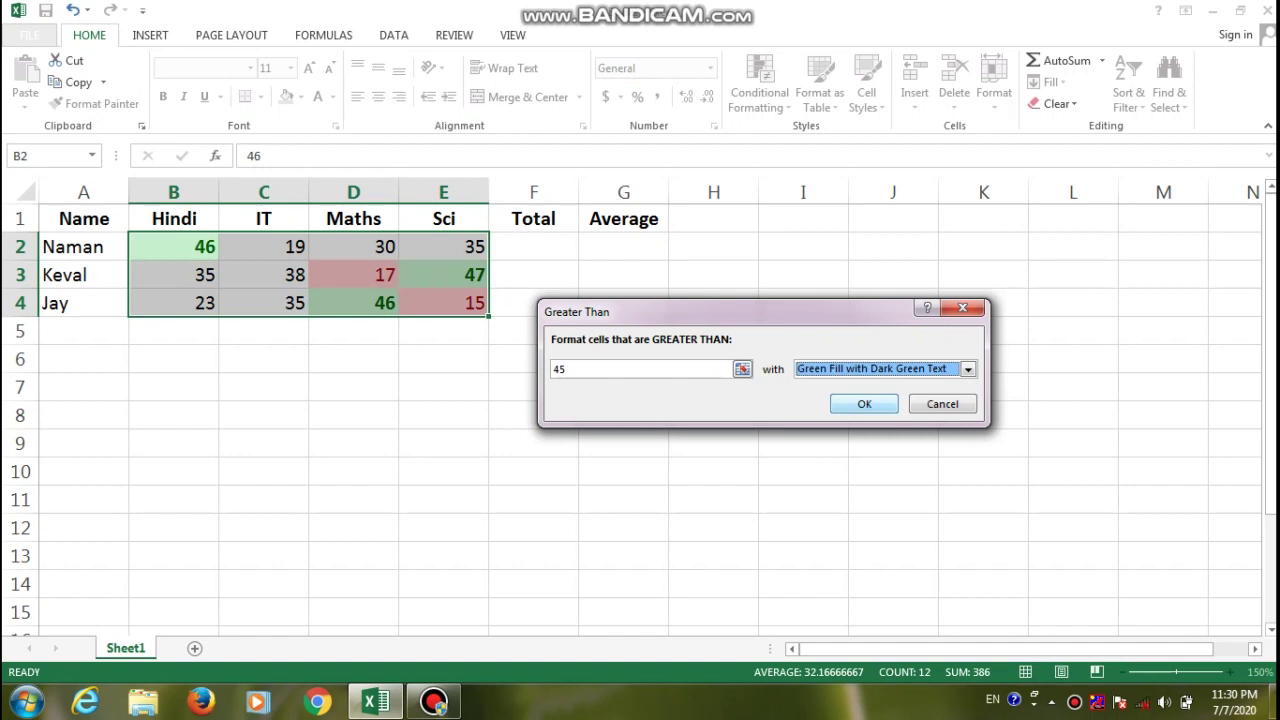
click(864, 403)
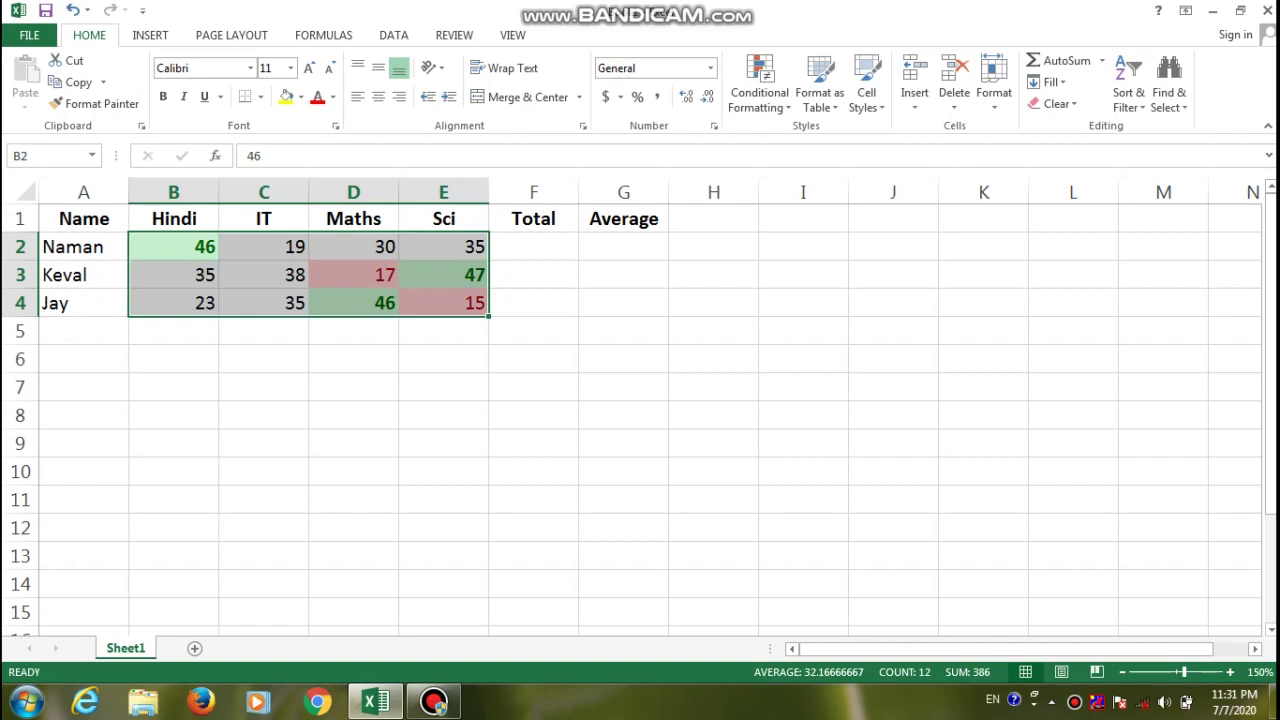
- Change the IT mark in C2 to 48 and the one in C3 to 3
click(263, 246)
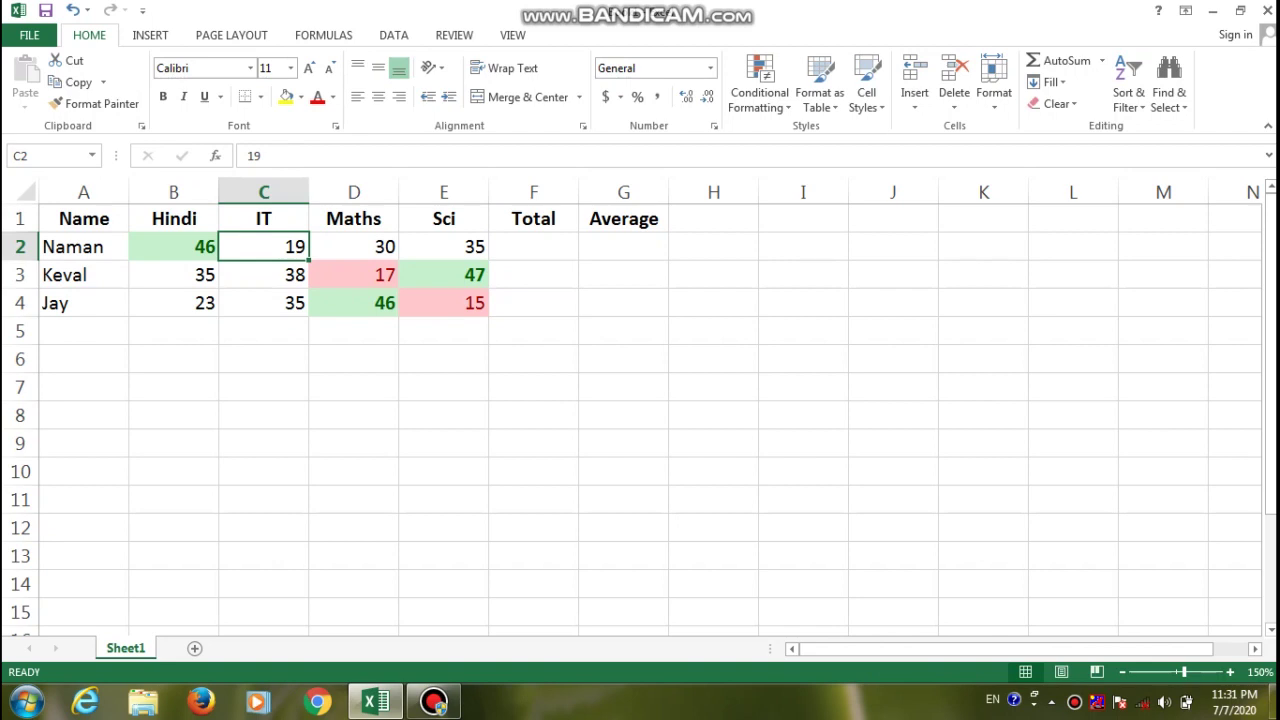
text(4)
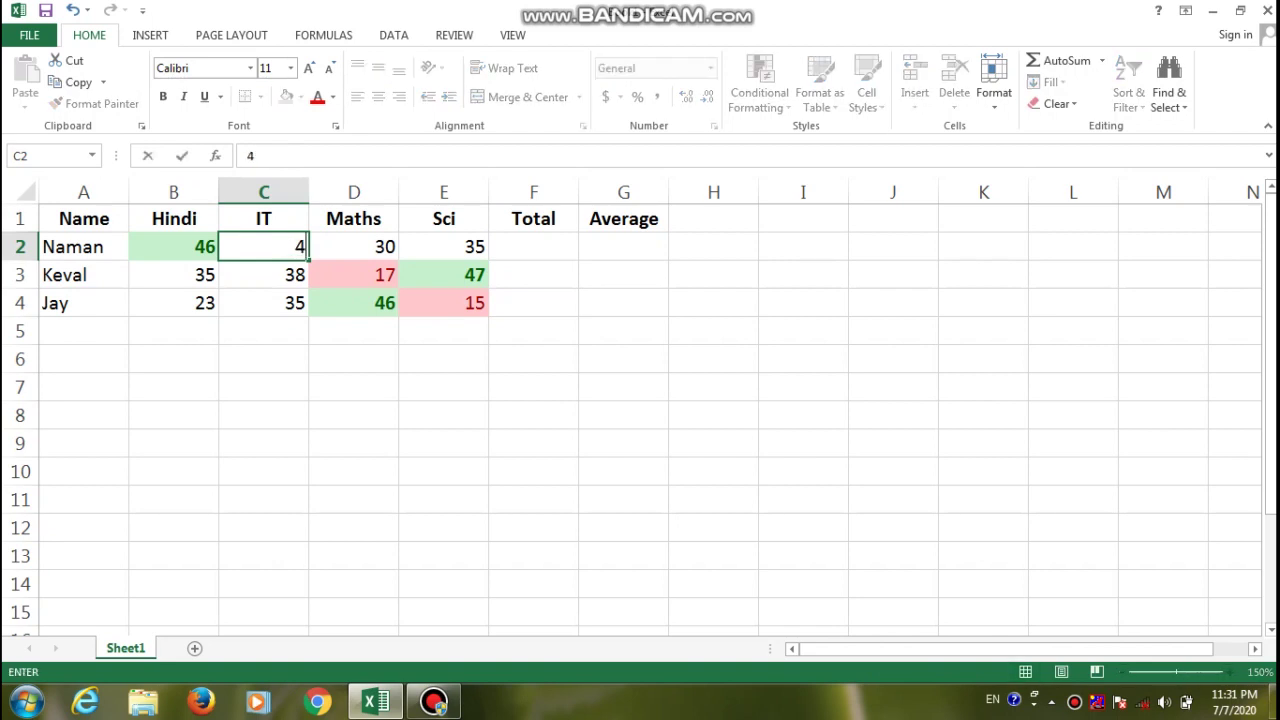
text(8)
key(ctrl+Return)
key(Return)
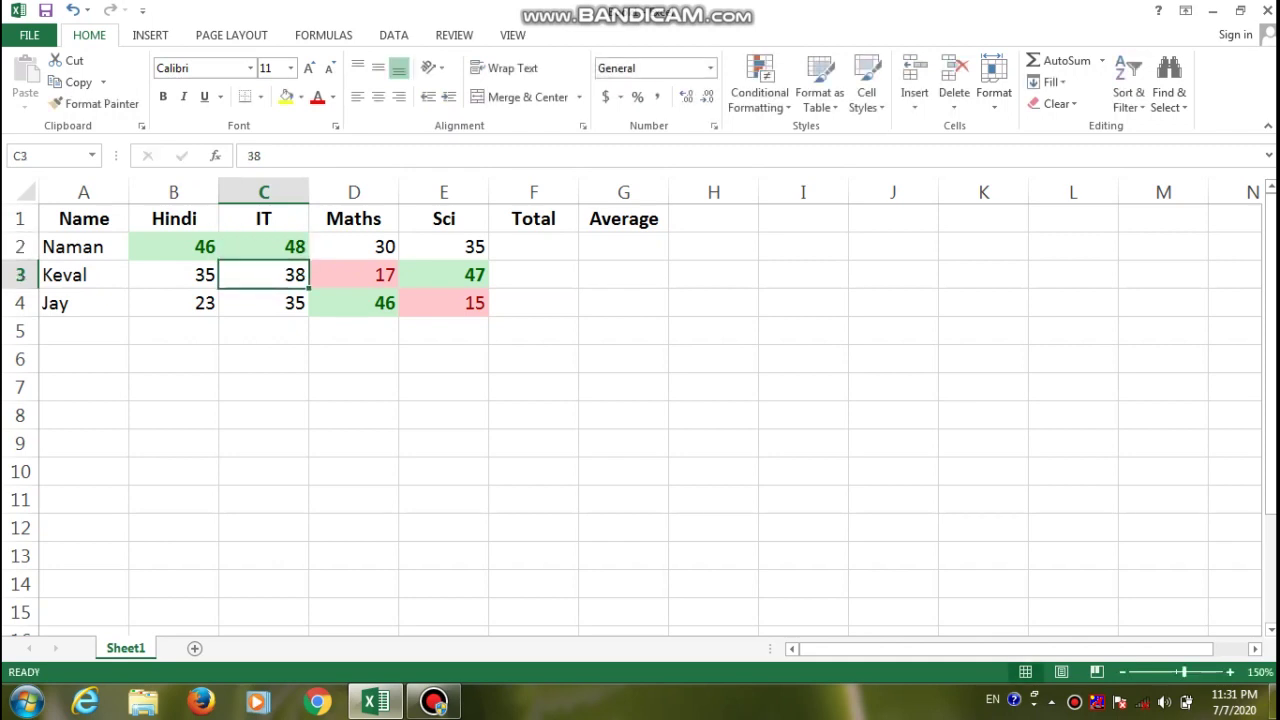
text(3)
key(Return)
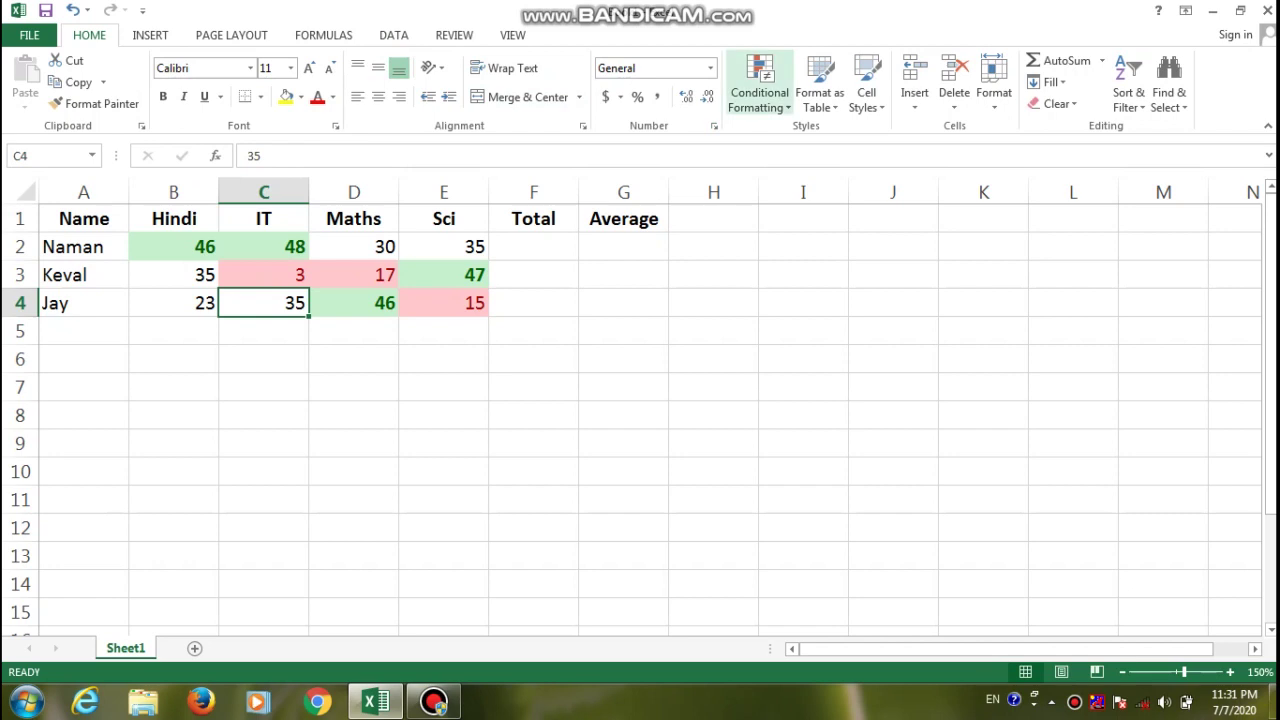
- Start a Between rule for C4 with limits 1 and 34
click(760, 92)
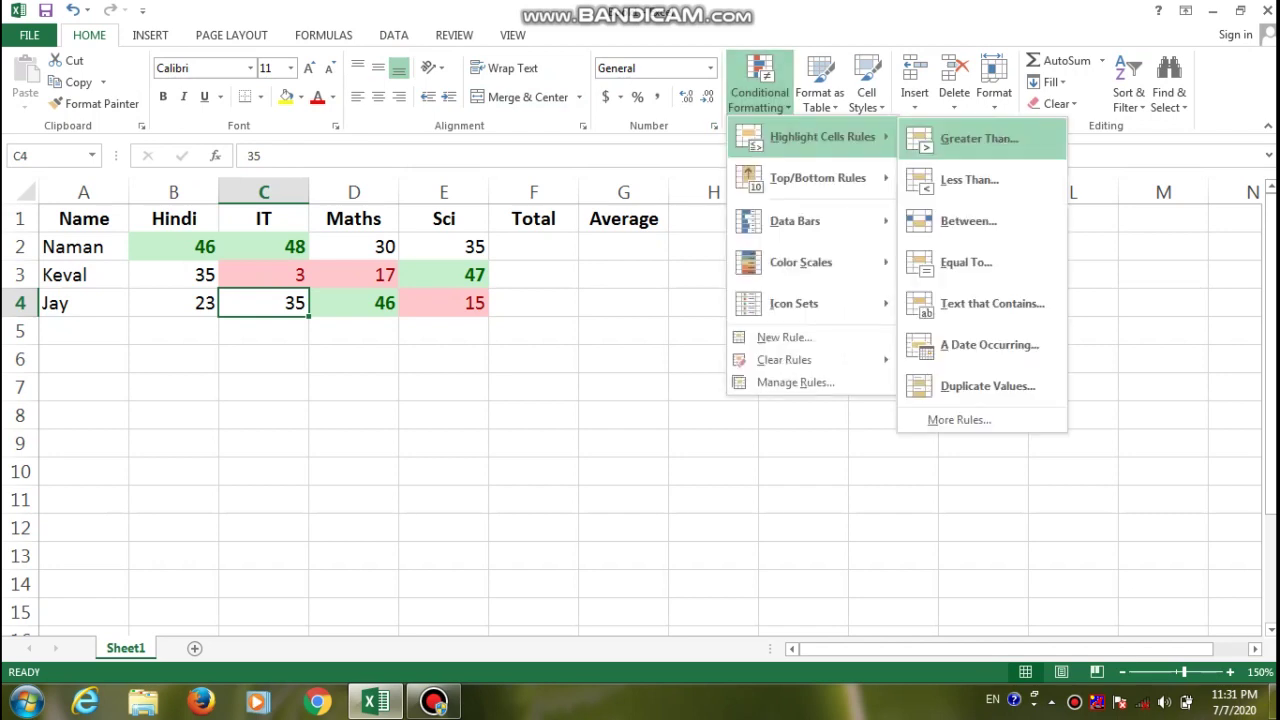
click(968, 221)
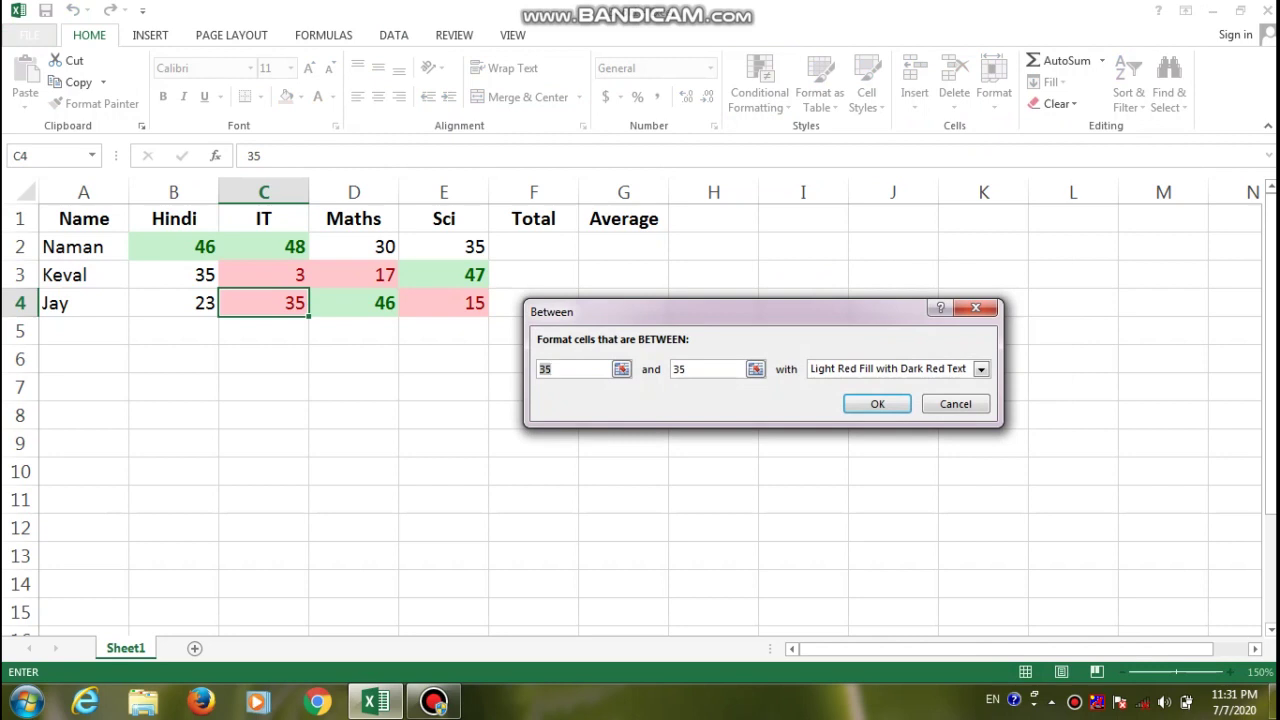
text(1)
key(Tab)
text(3)
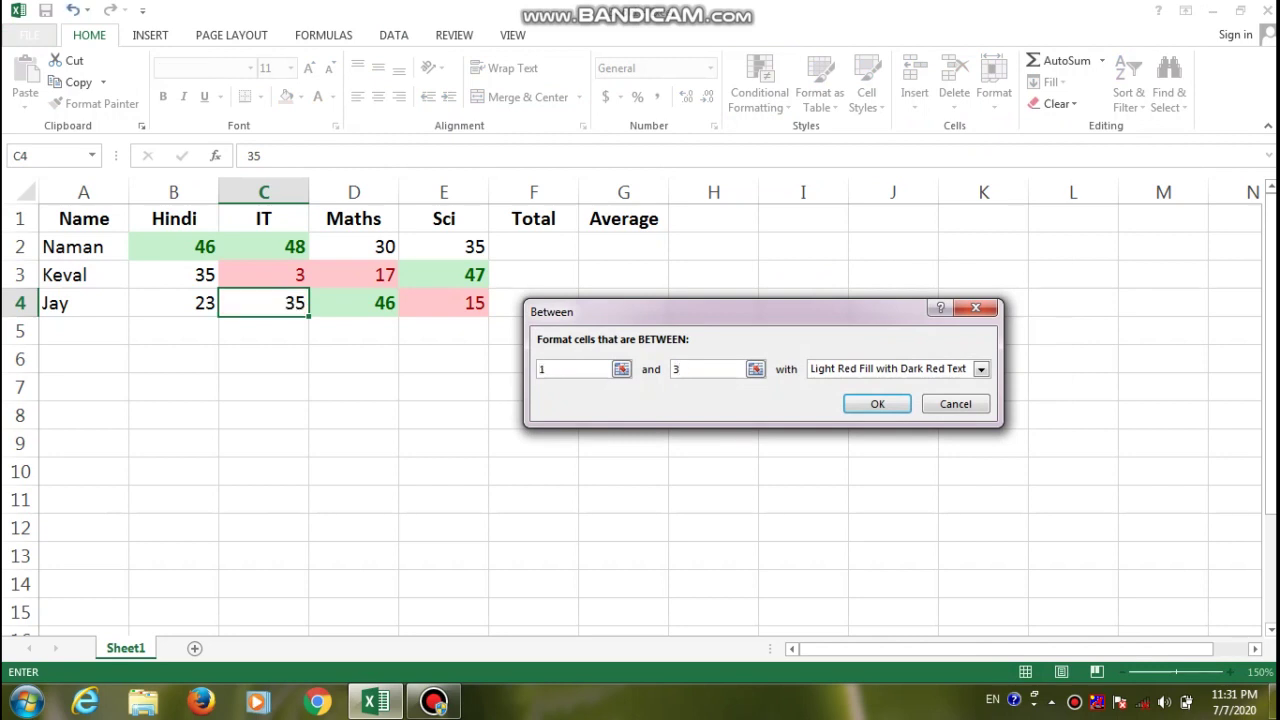
text(0)
key(BackSpace)
text(4)
- Apply the between 1 and 34 rule with Red Border, then select marks B2:E4
key(Tab)
key(alt+Down)
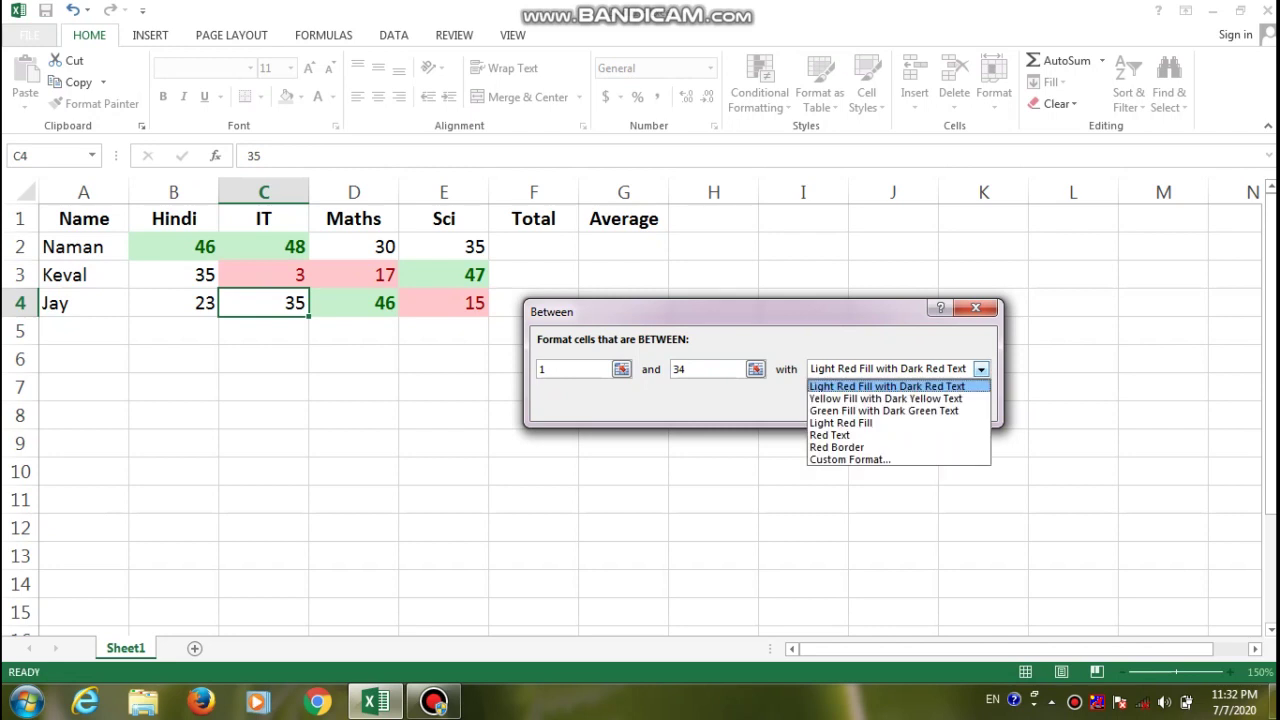
key(Down)
key(Down)
key(Down)
key(Down)
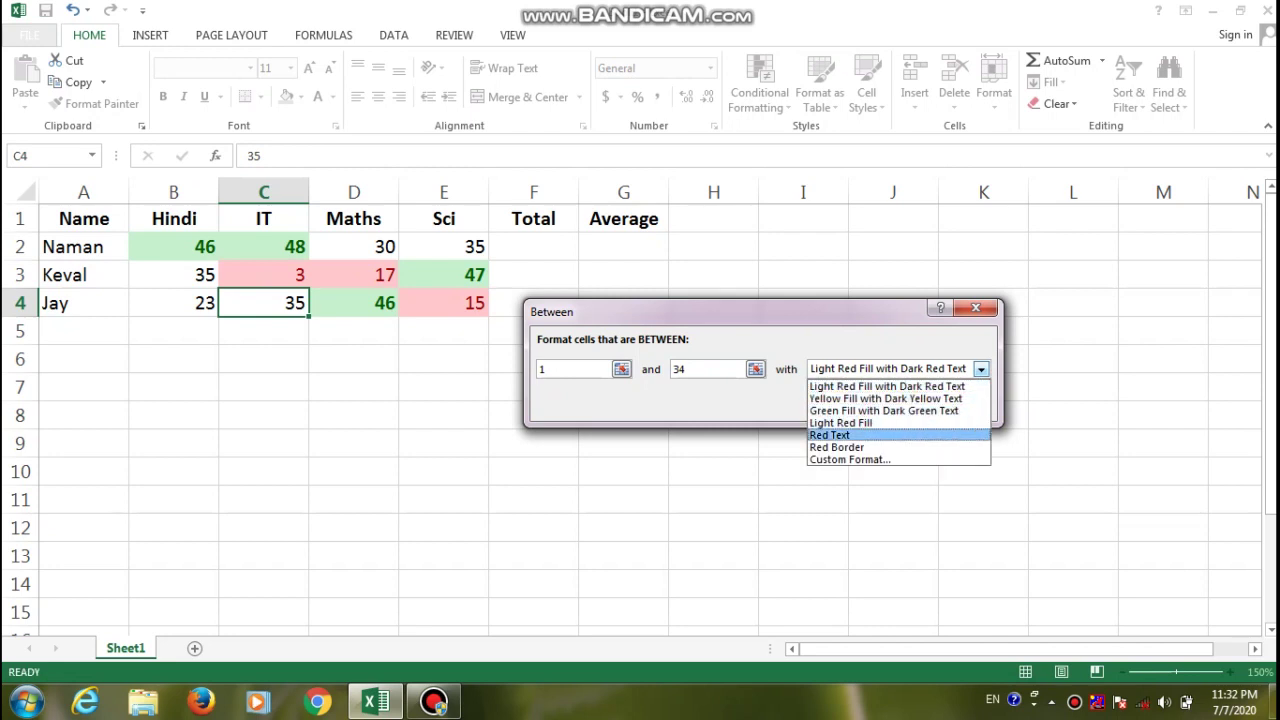
key(Down)
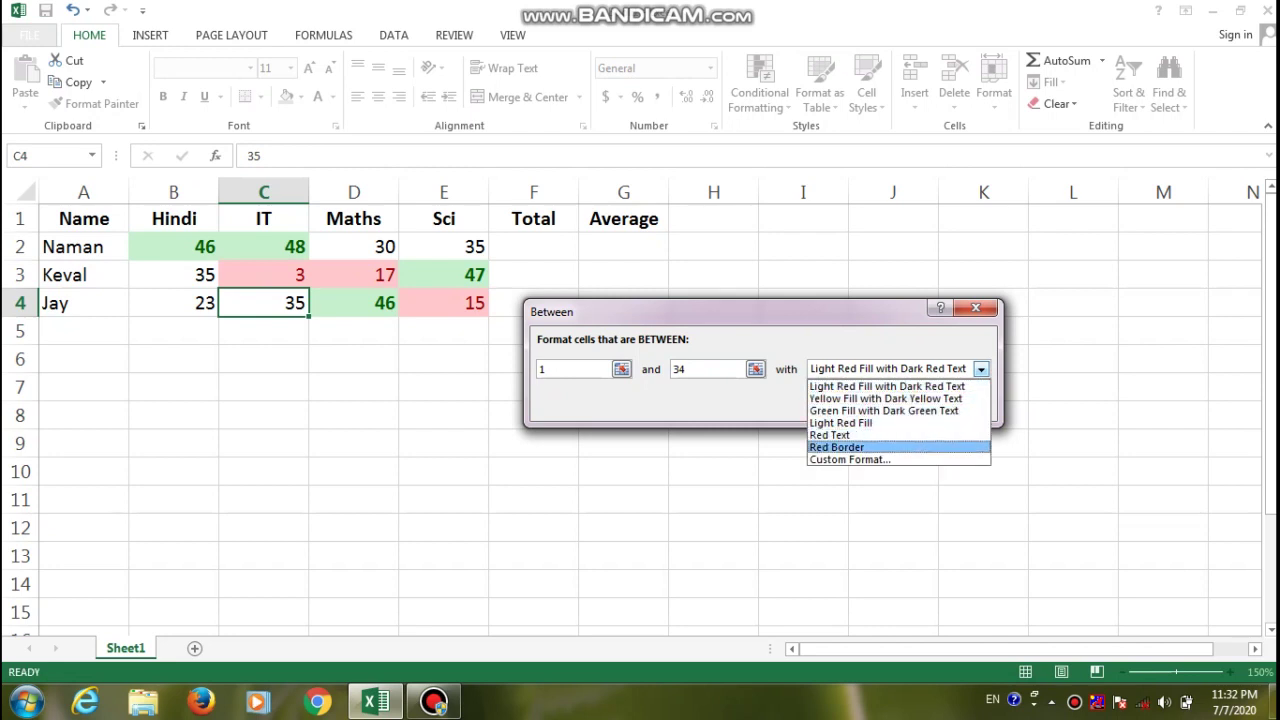
key(Return)
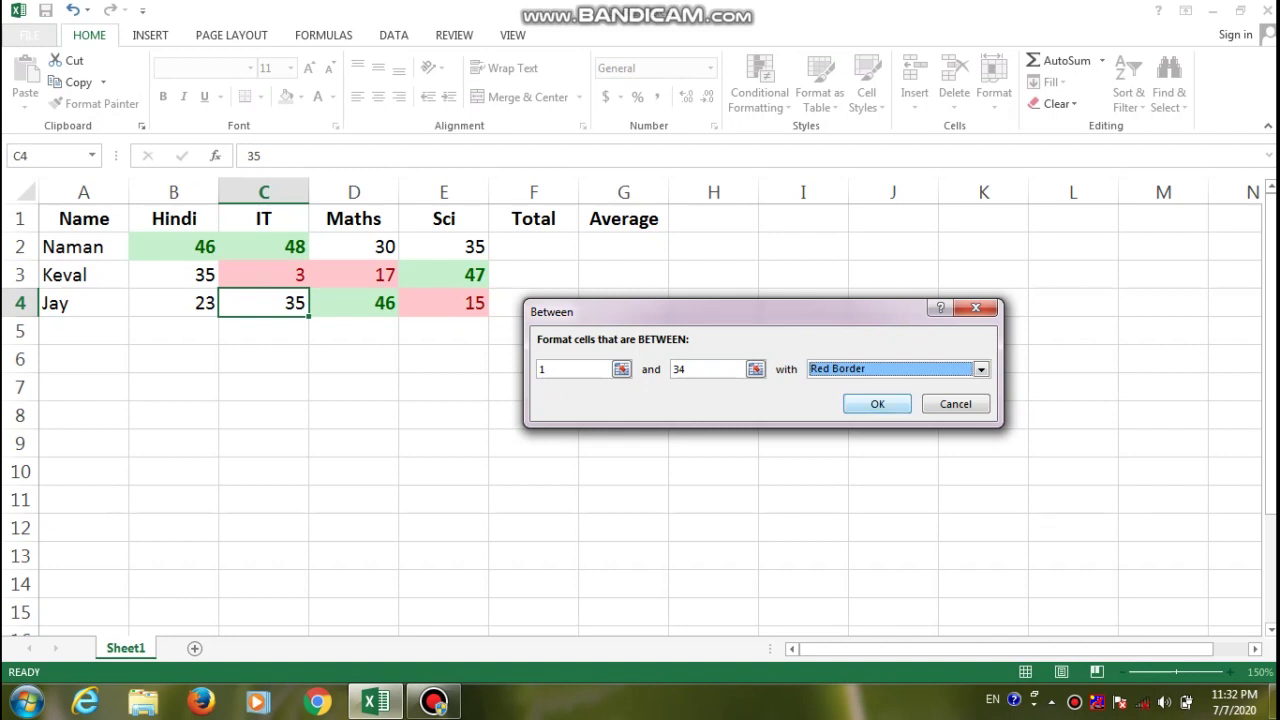
key(Return)
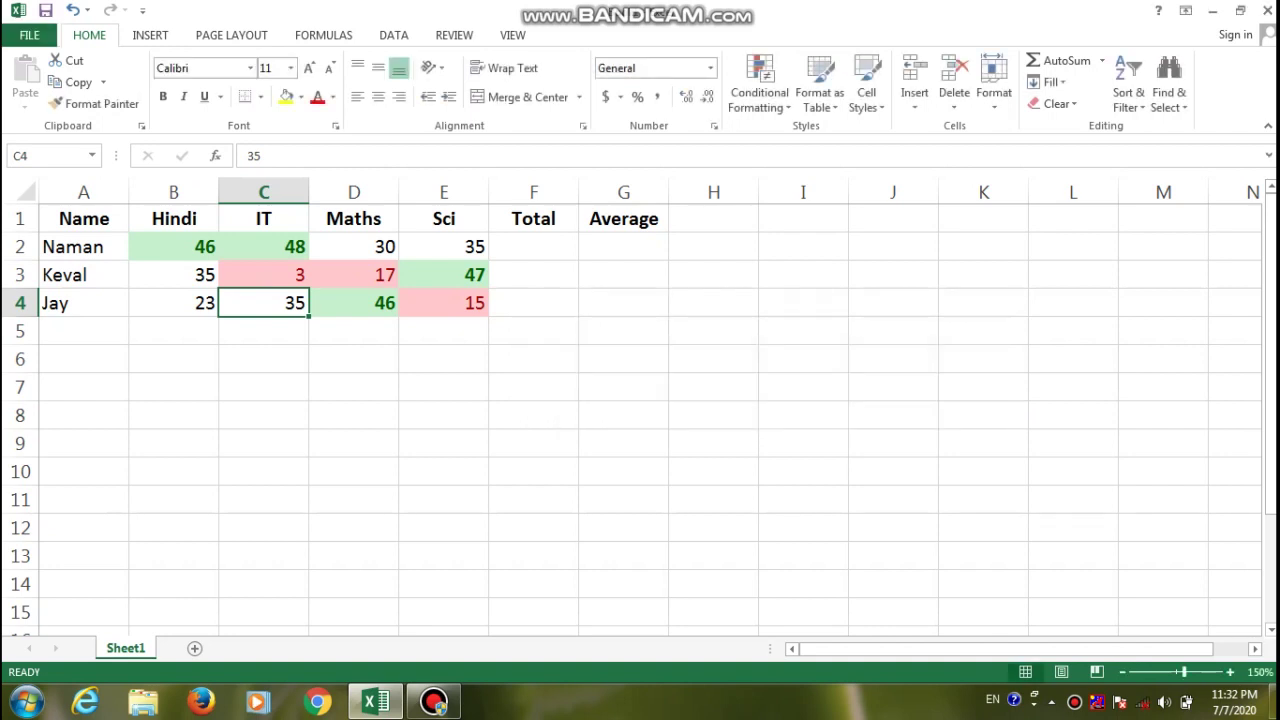
mouse_move(173, 246)
mouse_down()
mouse_move(173, 262)
mouse_move(353, 302)
mouse_move(443, 302)
mouse_up()
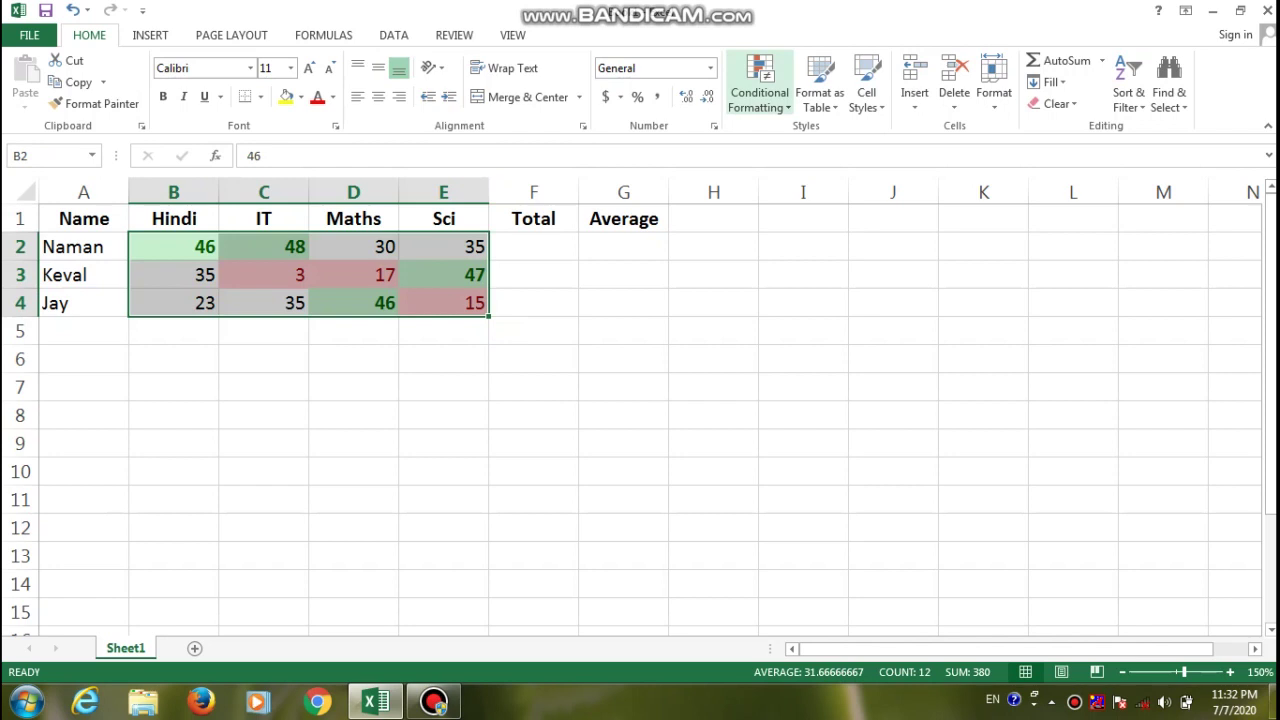
- Add a Between 1 and 30 rule with Red Border to marks B2:E4
click(759, 92)
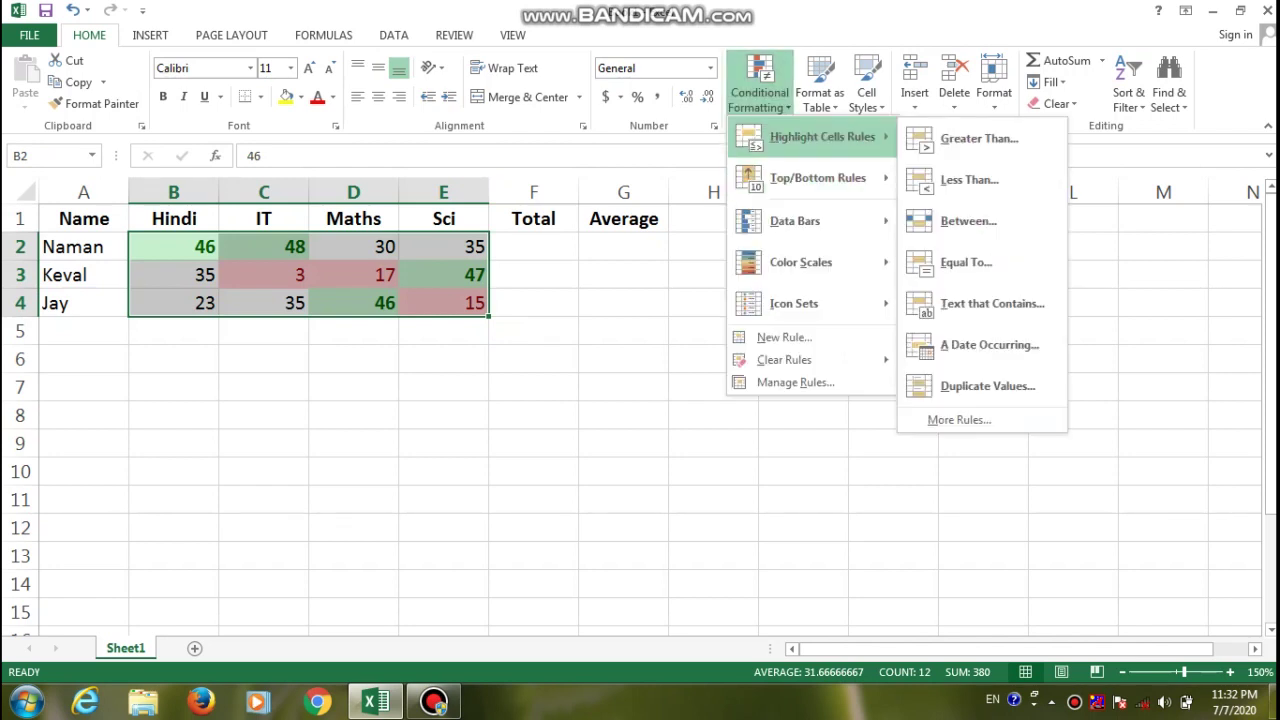
click(968, 221)
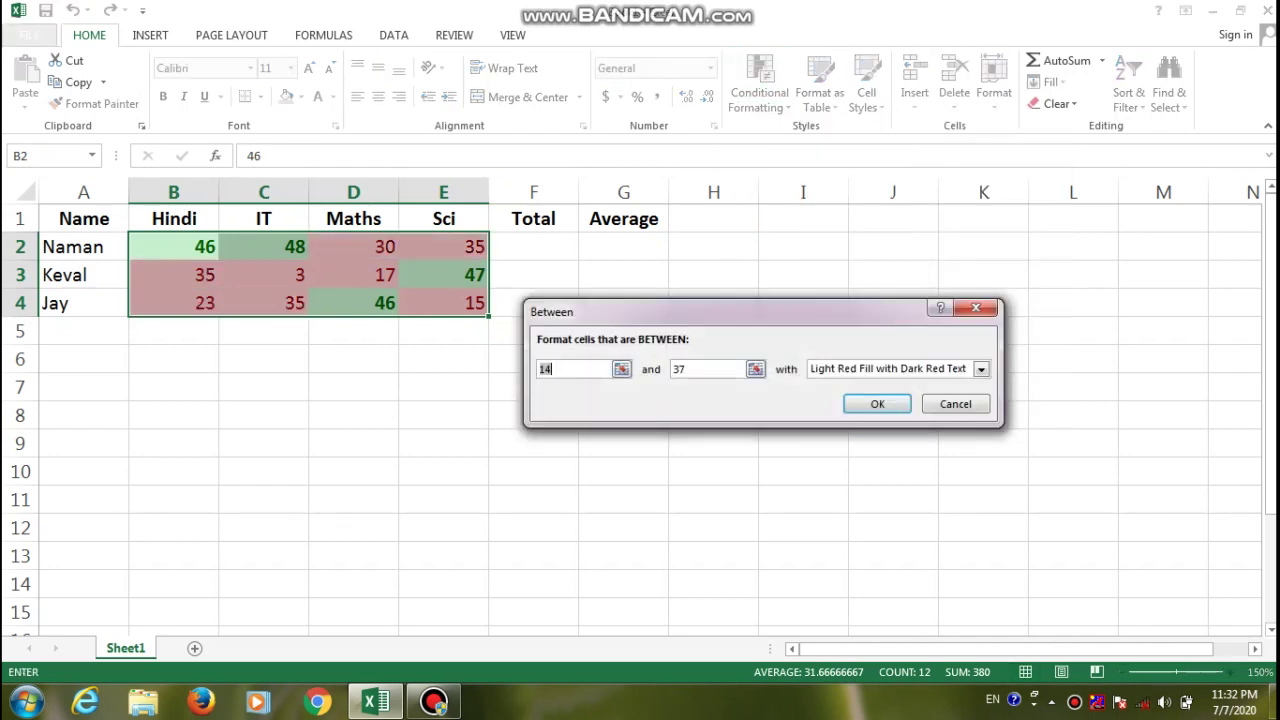
text(1)
key(Tab)
text(3)
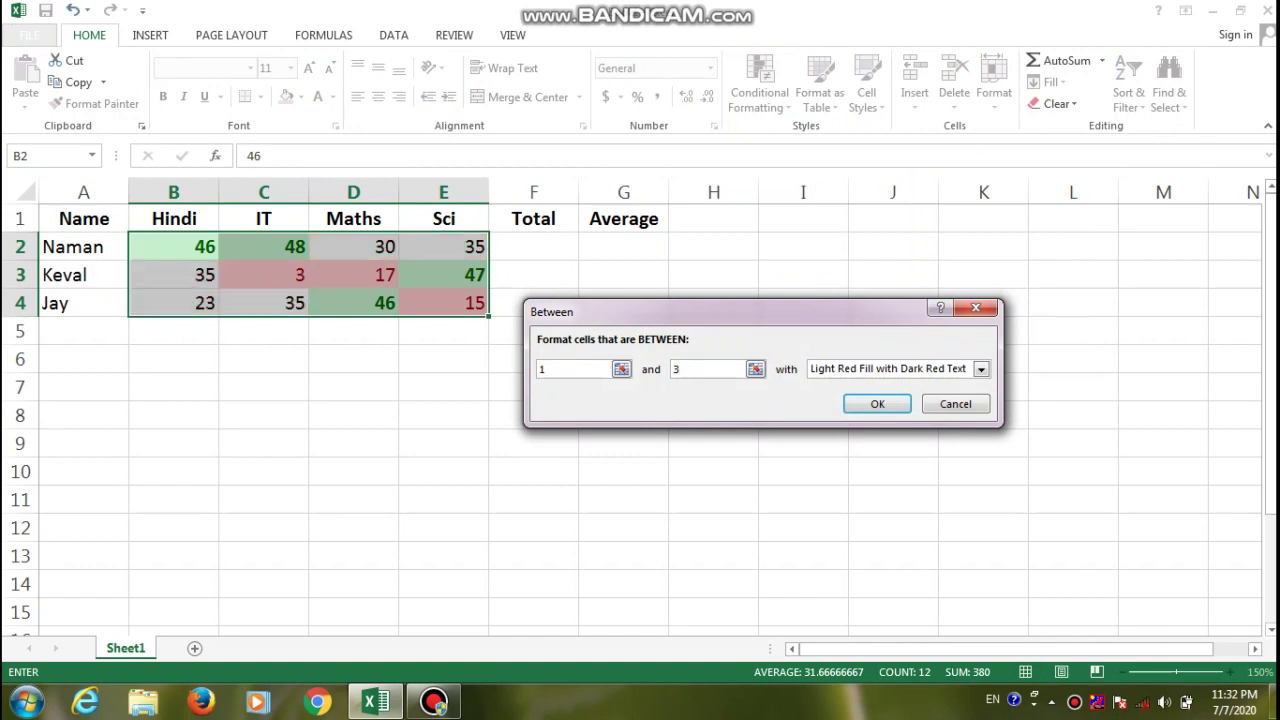
text(0)
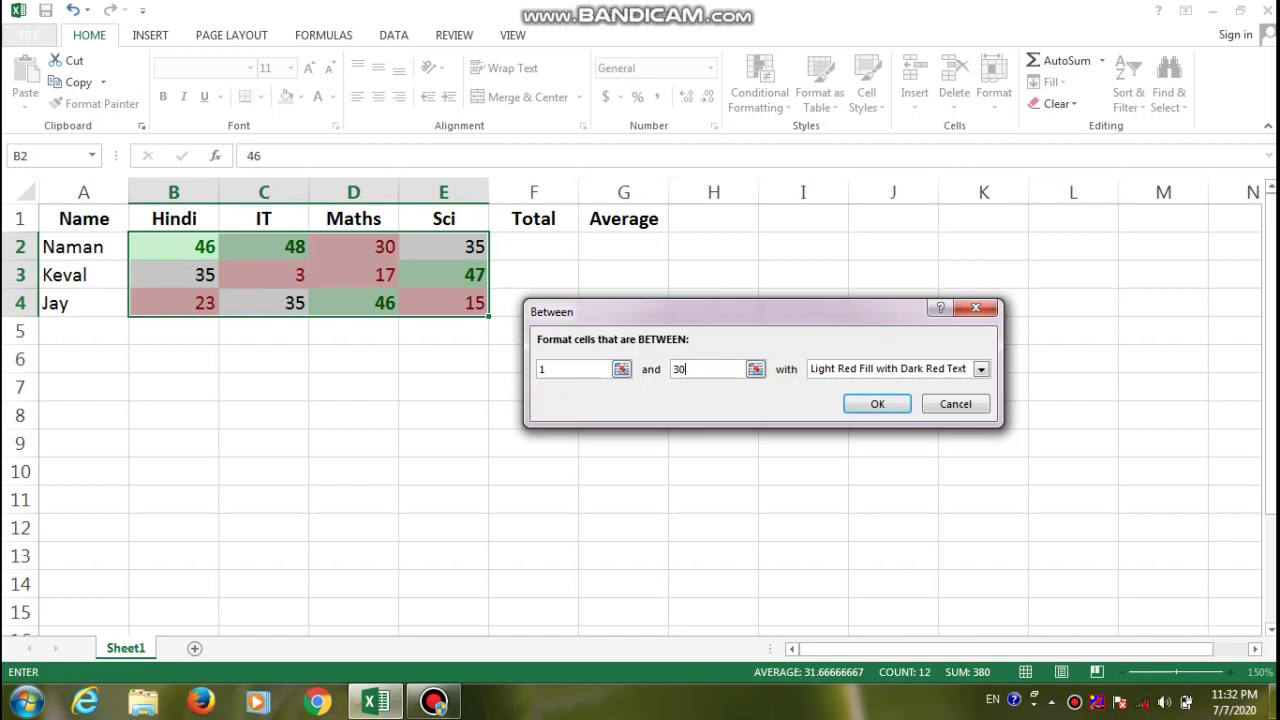
click(981, 369)
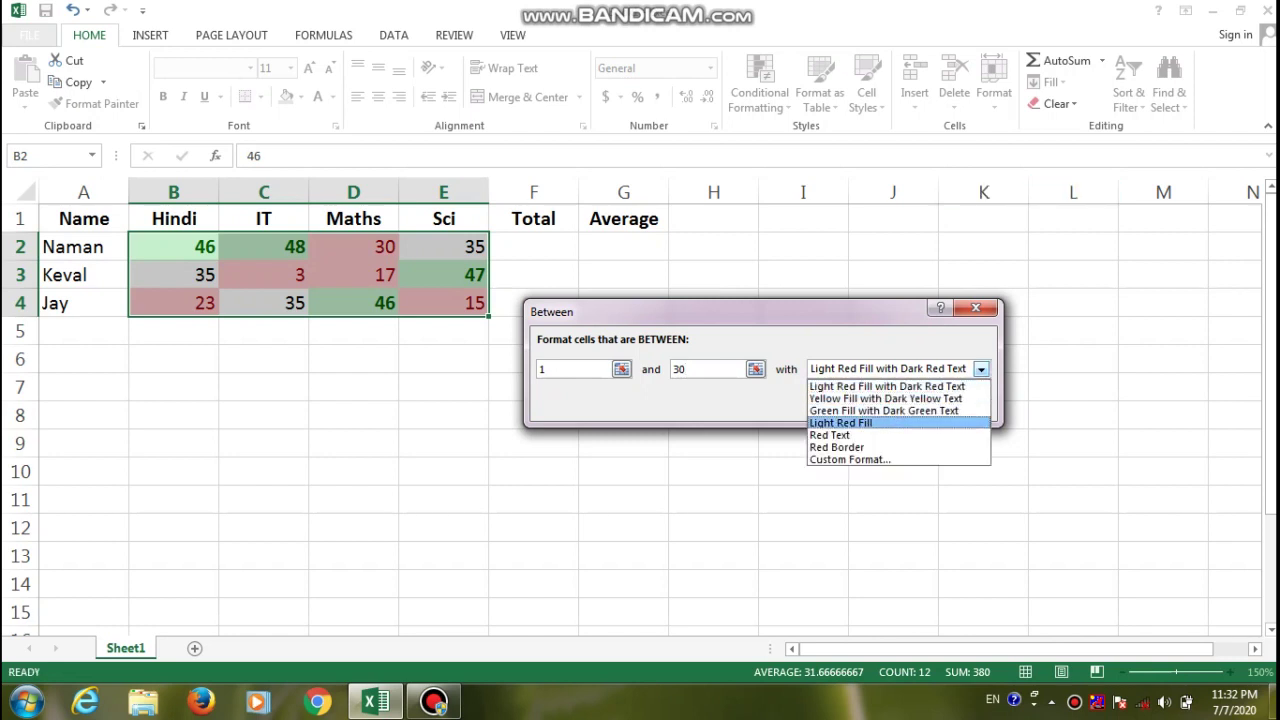
key(Down)
key(Down)
key(Return)
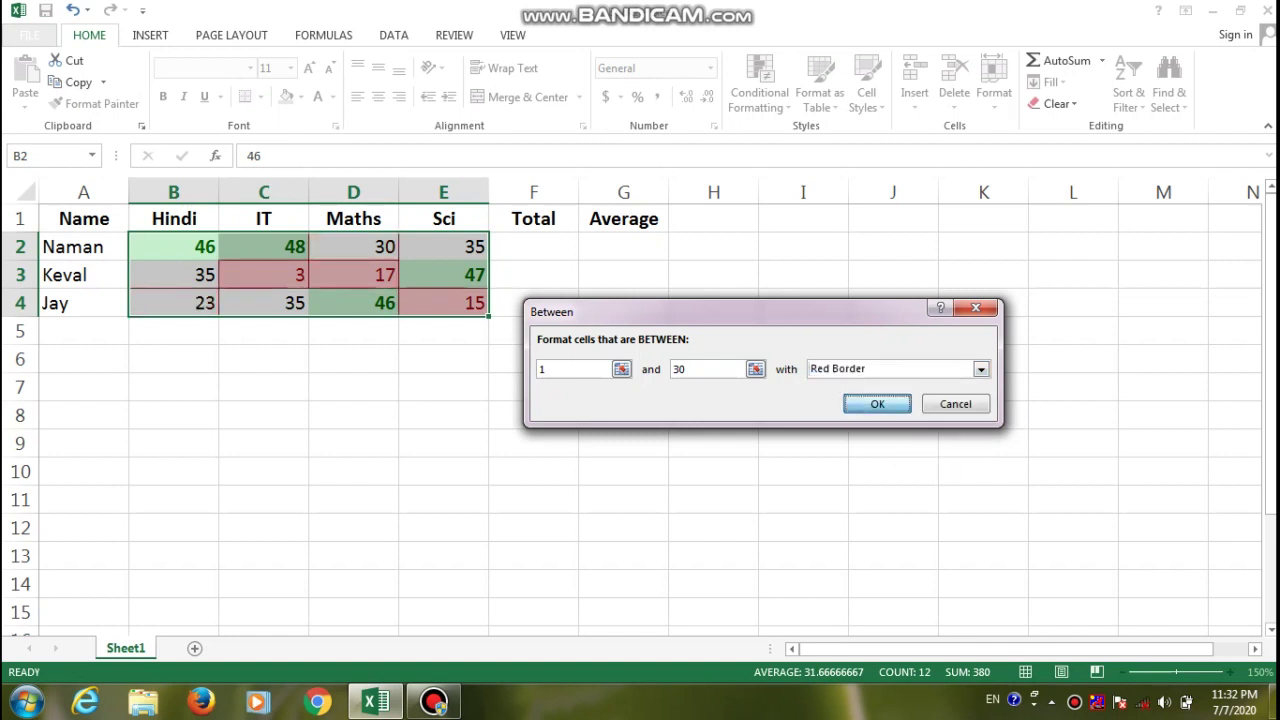
key(Return)
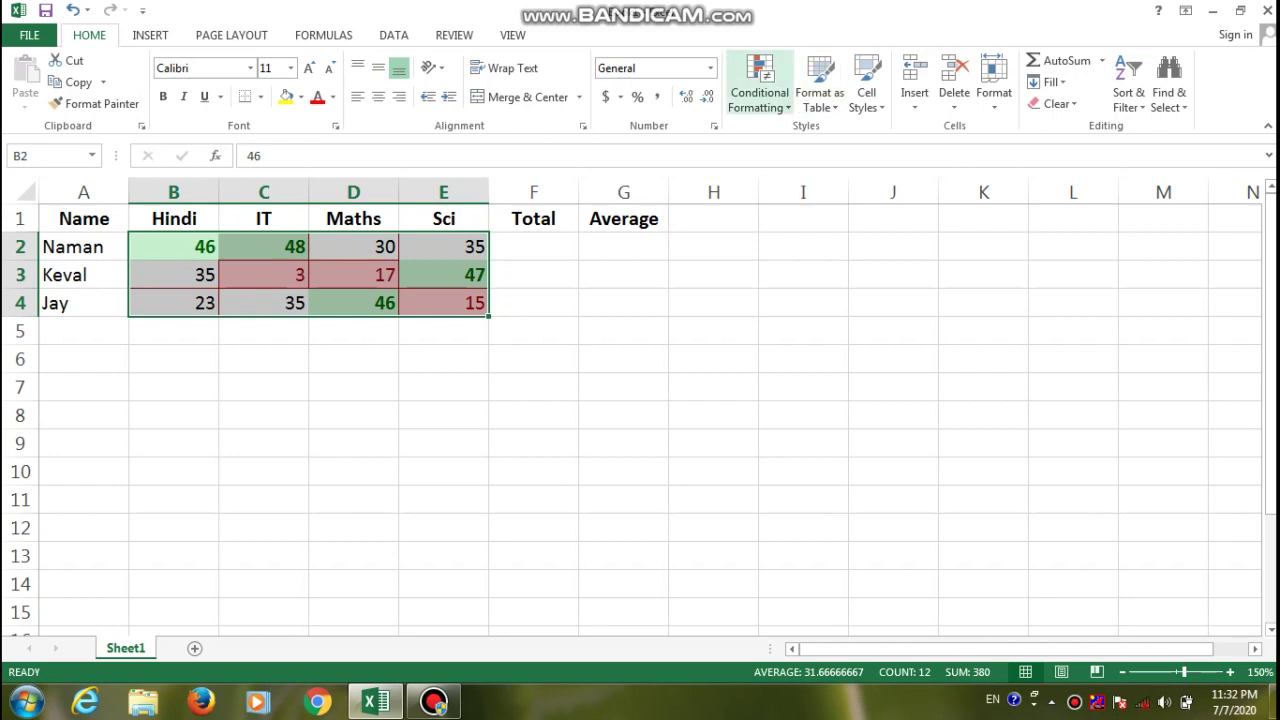
click(759, 92)
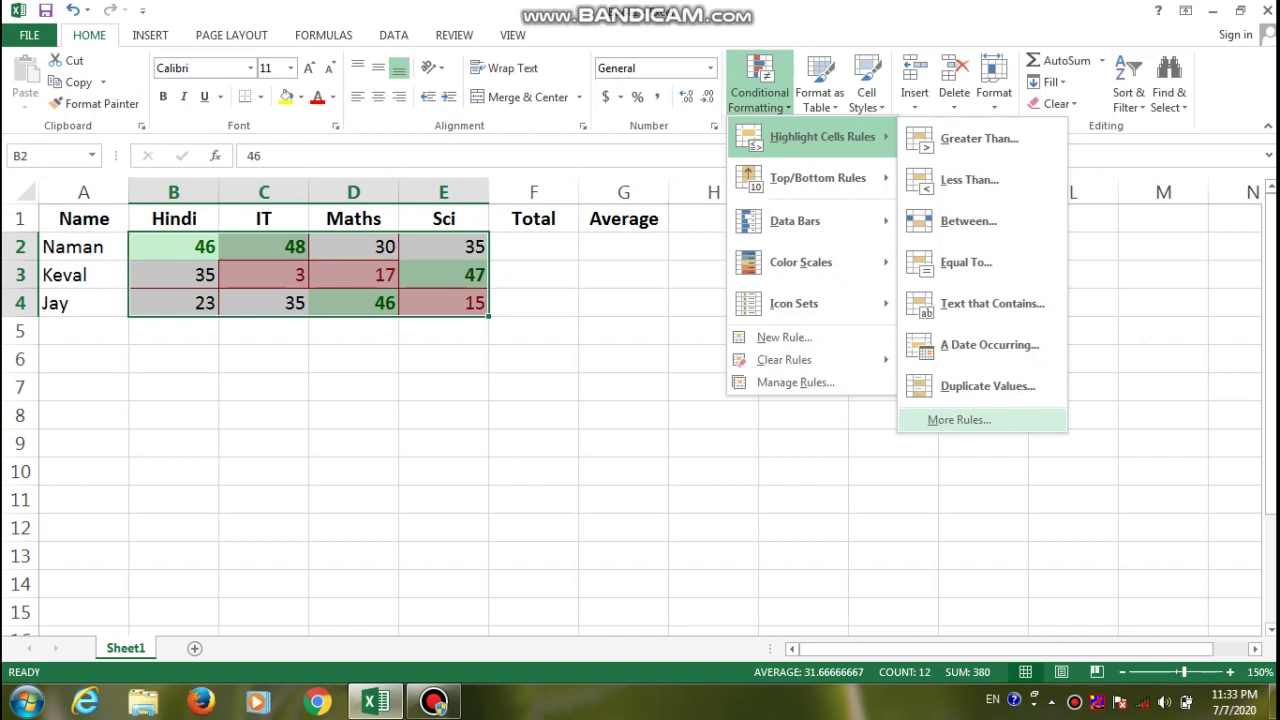
- Start a More Rules rule for Cell Value greater than, typing a $B reference
click(958, 420)
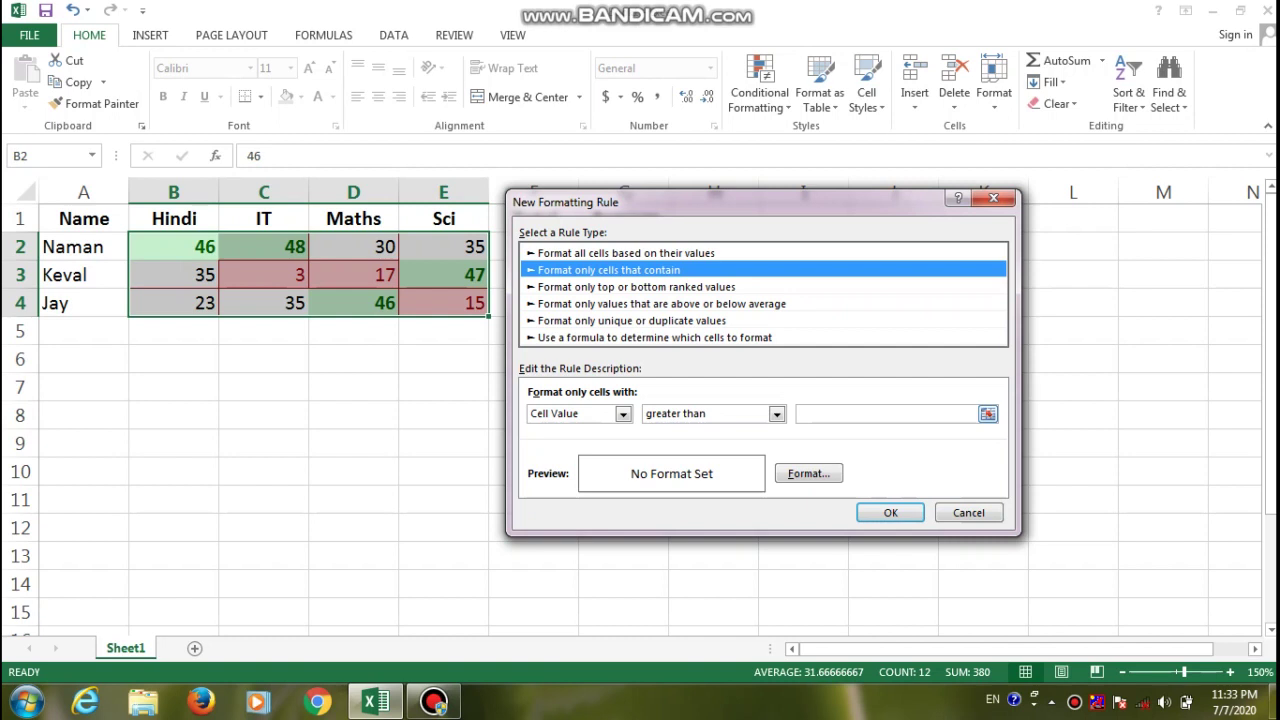
click(622, 413)
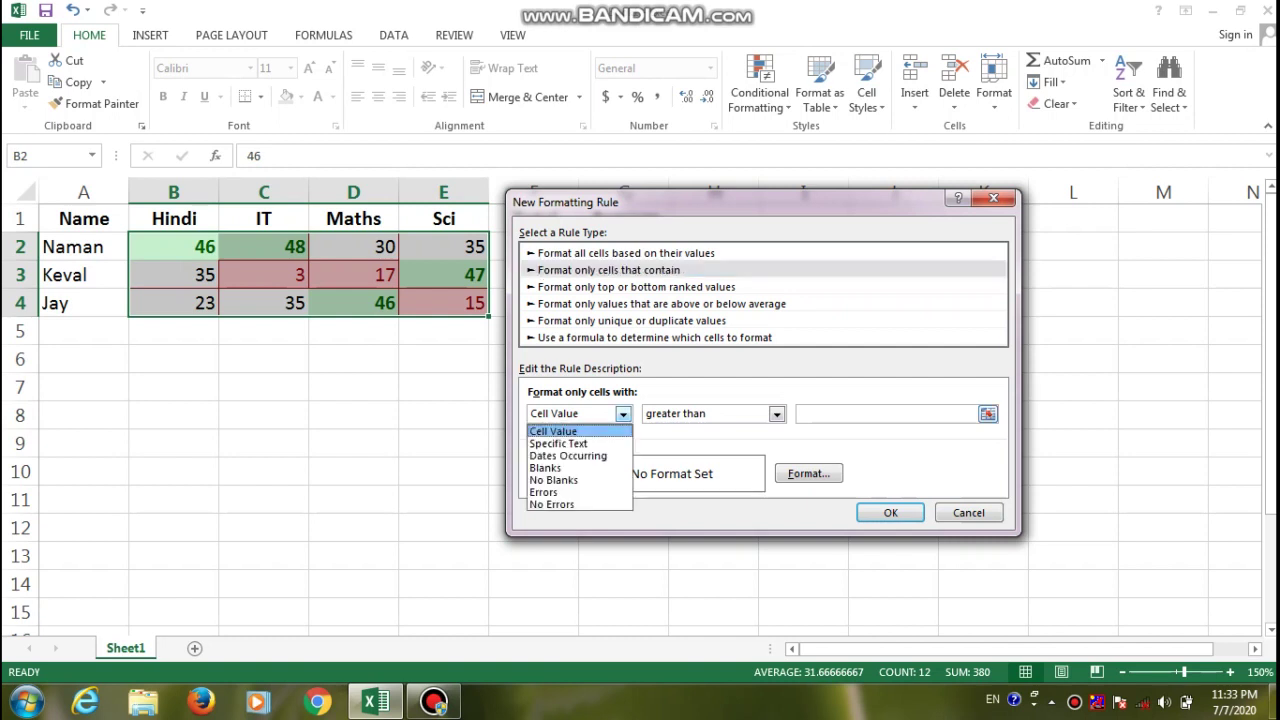
click(553, 431)
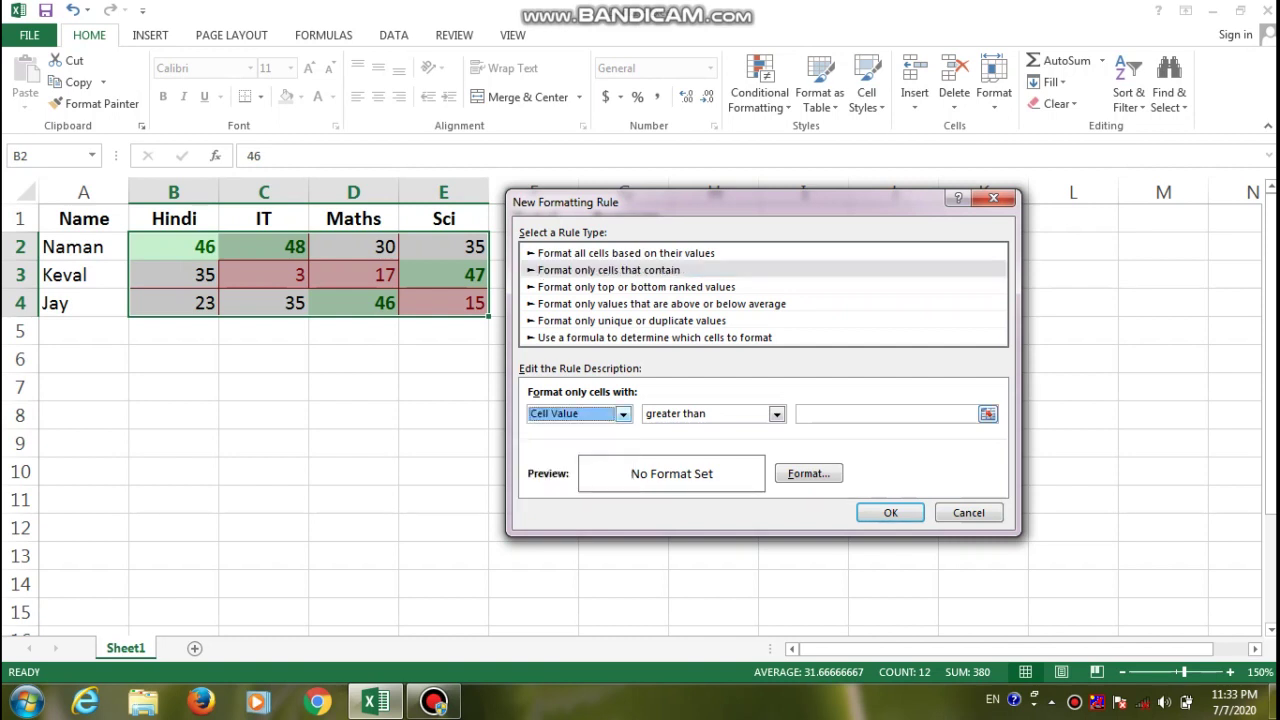
click(776, 413)
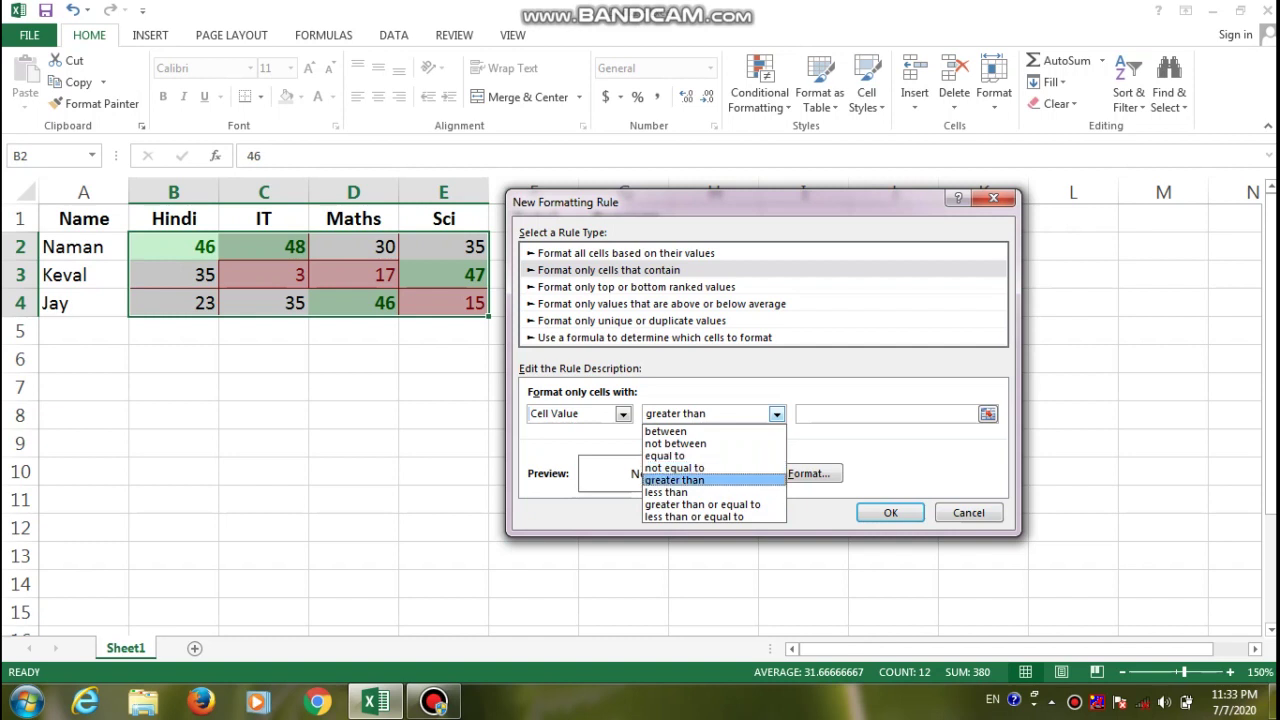
key(Return)
click(886, 413)
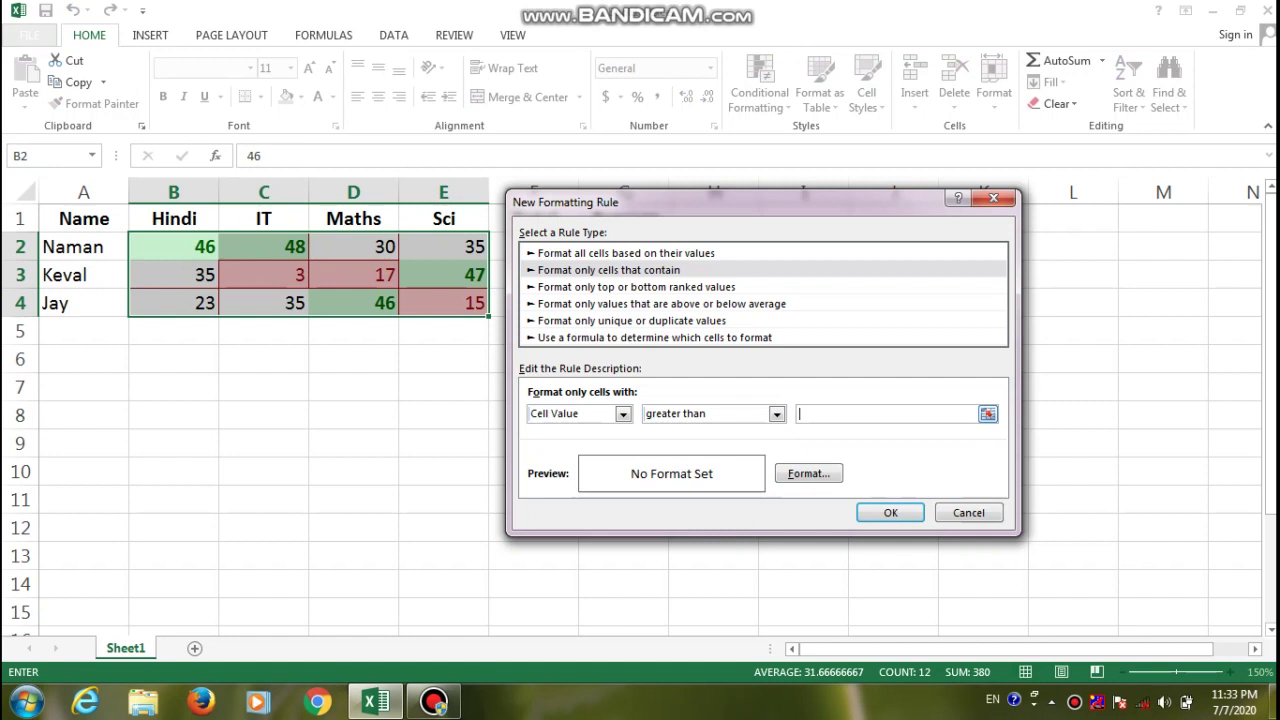
text($)
text(b)
- Try an equal-to-or-above-average rule type, then cancel its format and discard the rule
click(660, 303)
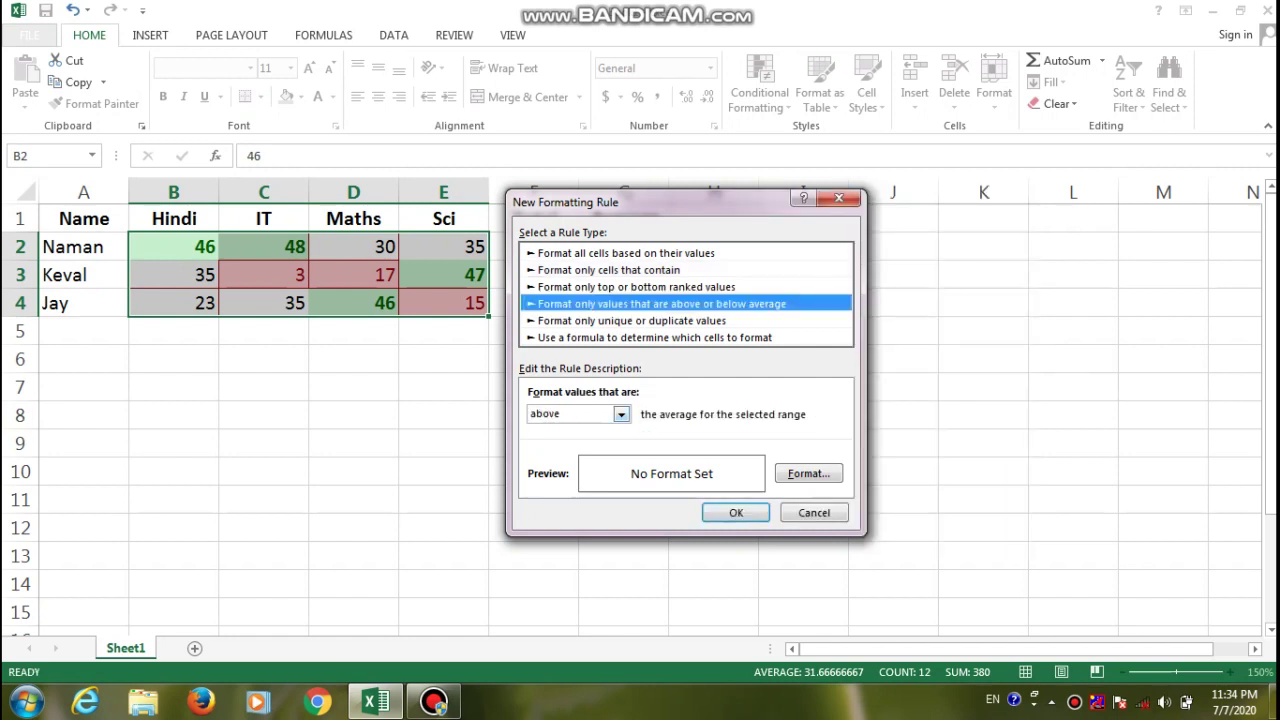
click(620, 414)
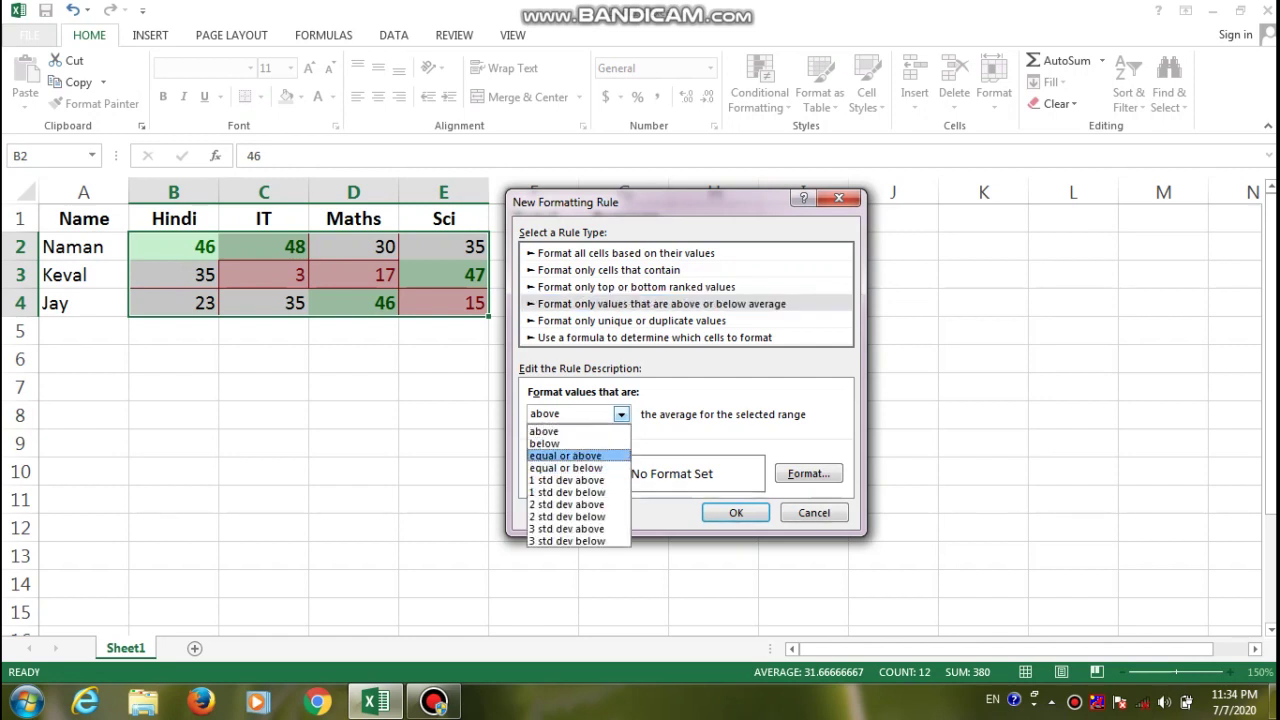
click(565, 455)
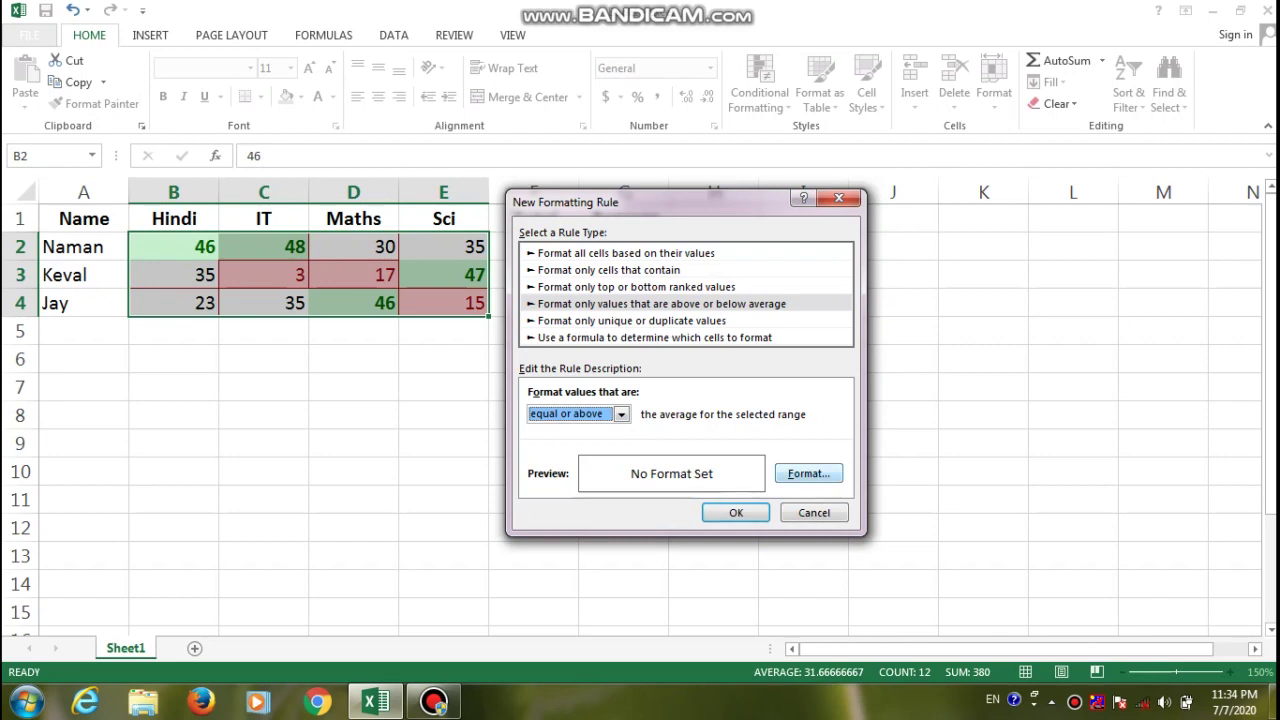
click(808, 473)
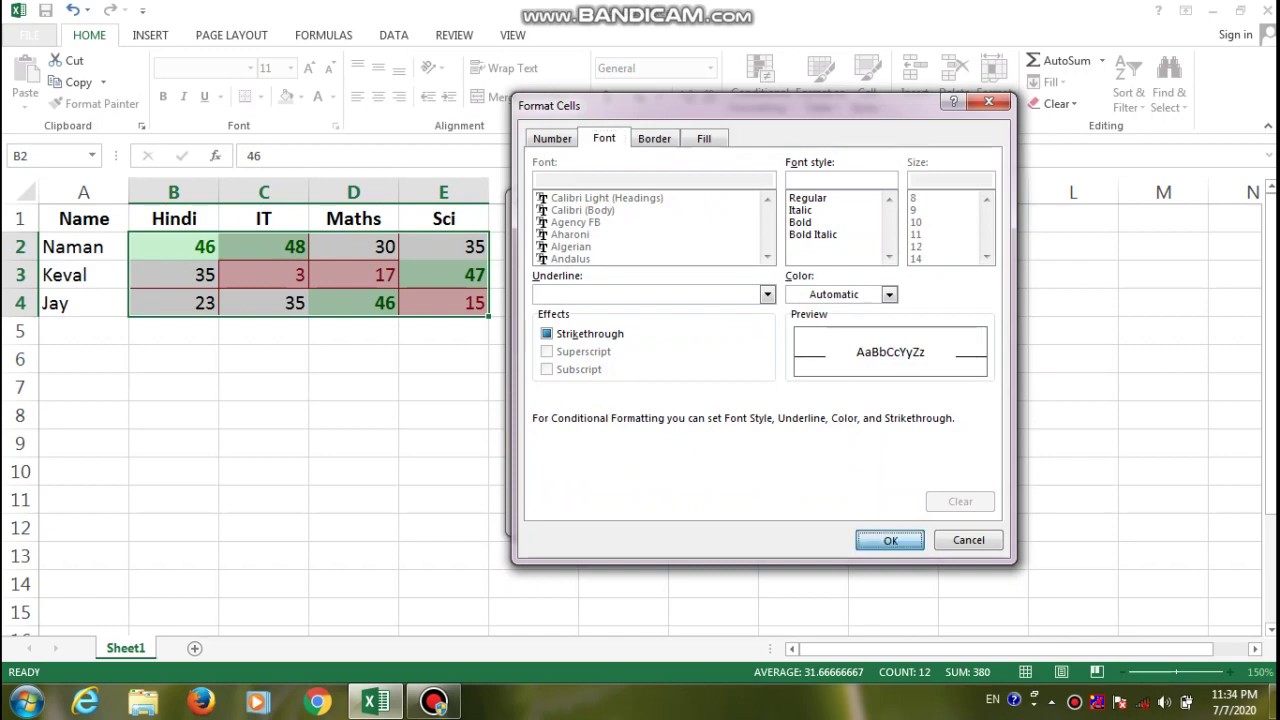
click(968, 540)
key(Escape)
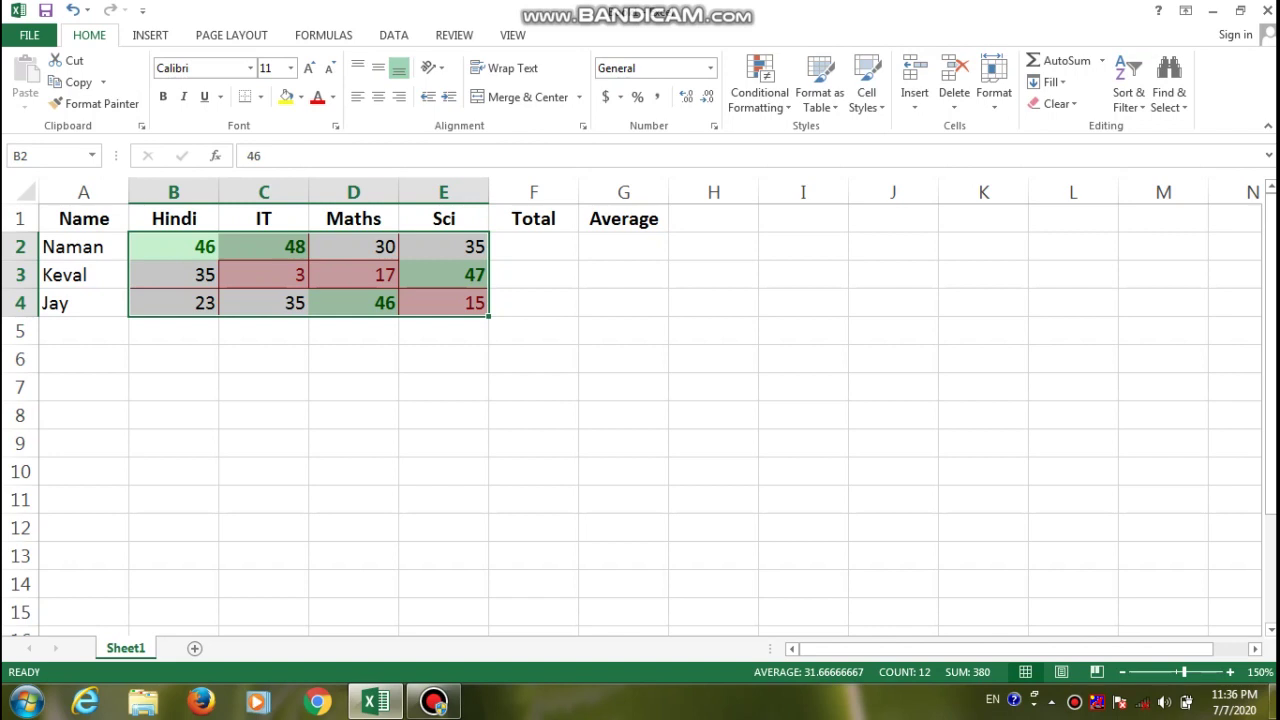
key(Down)
key(Down)
key(Down)
key(Down)
key(Down)
key(Down)
key(Down)
key(Down)
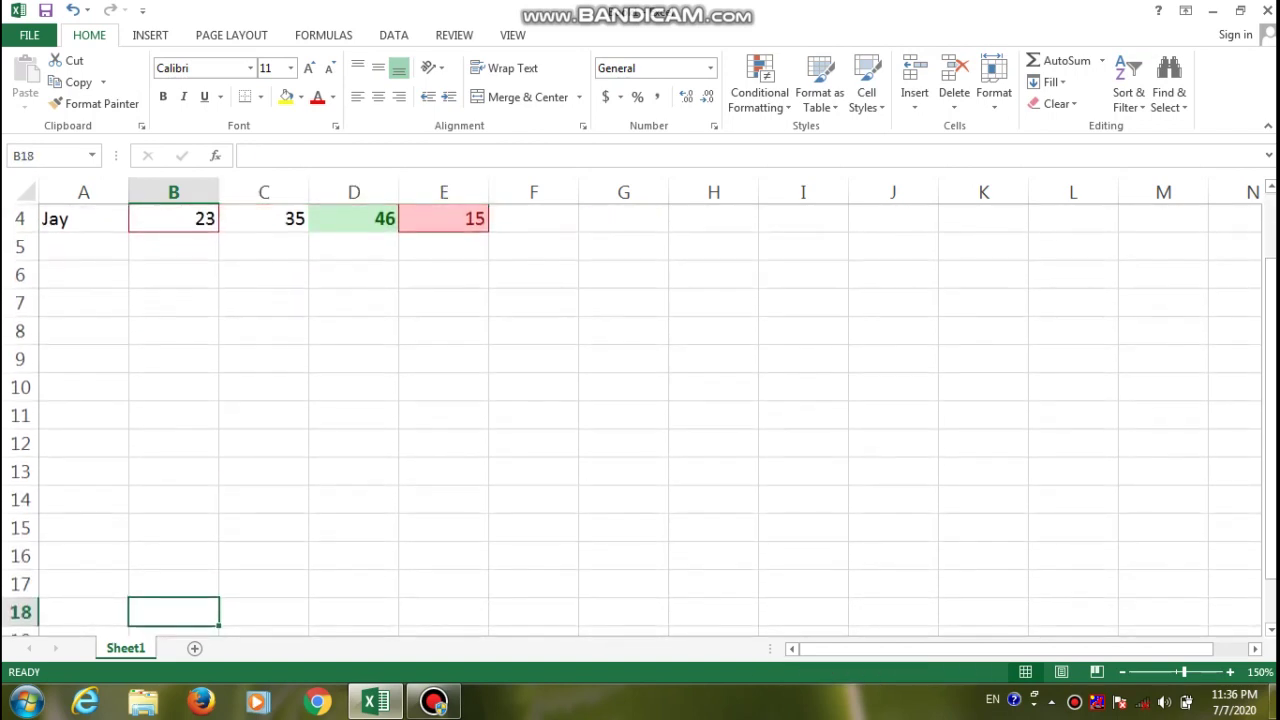
key(Up)
key(Up)
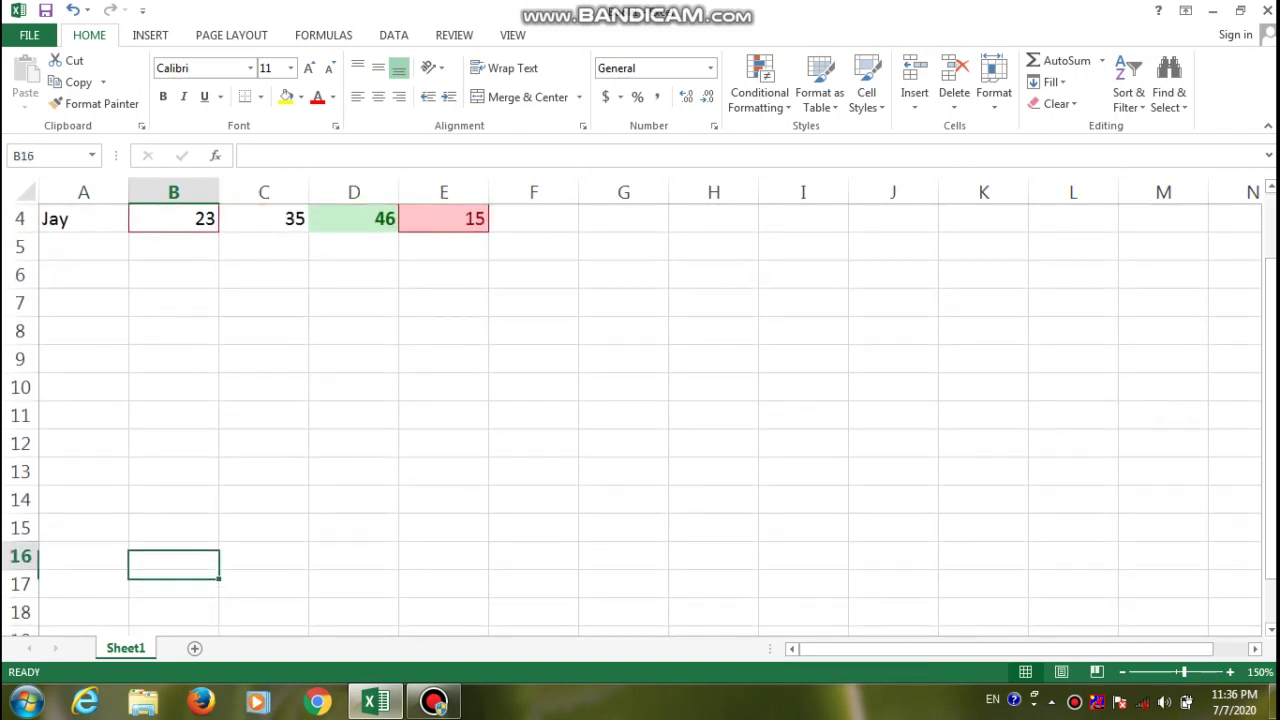
key(Up)
key(Up)
key(Up)
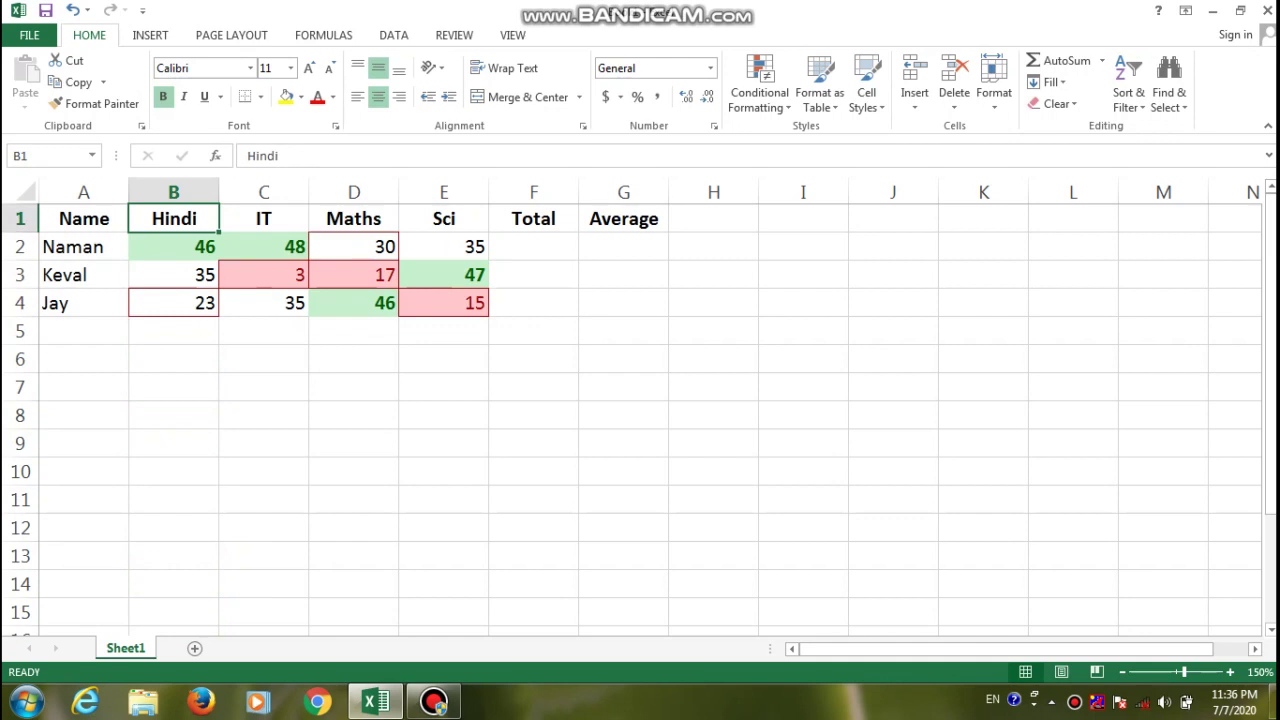
key(Down)
key(Down)
key(Down)
key(Down)
key(Down)
key(Down)
key(Down)
key(Down)
key(Down)
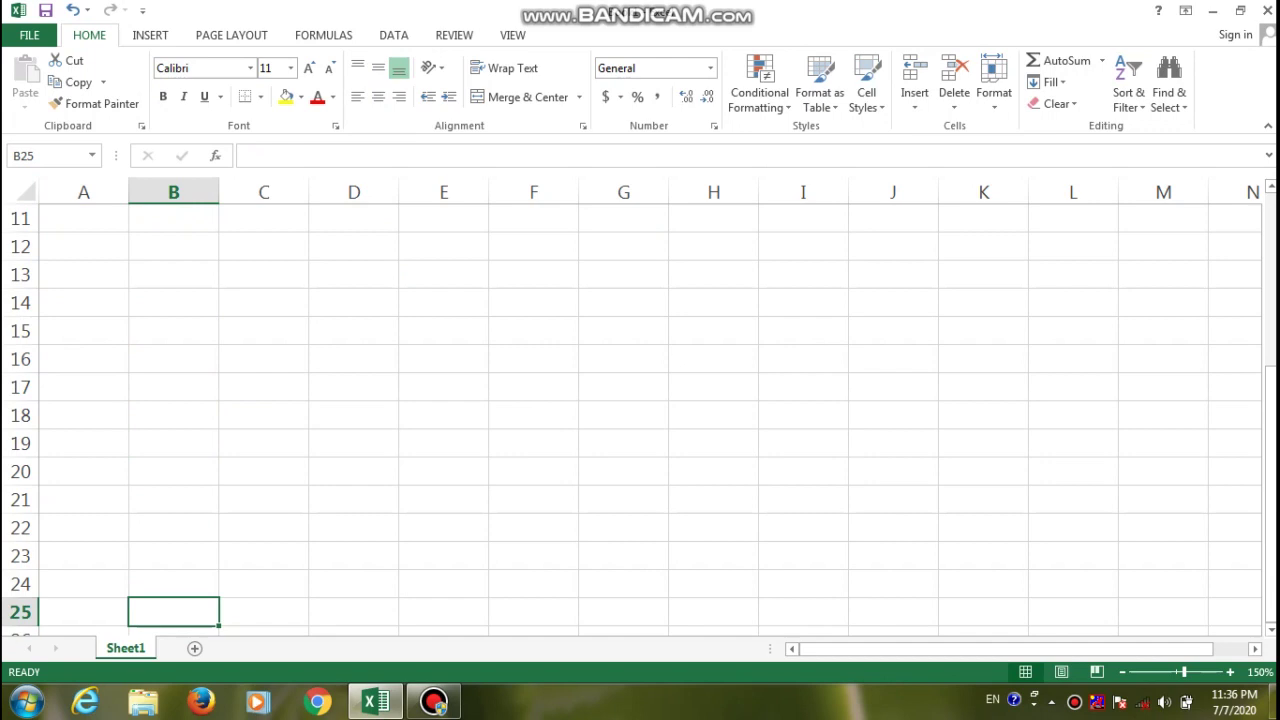
key(Left)
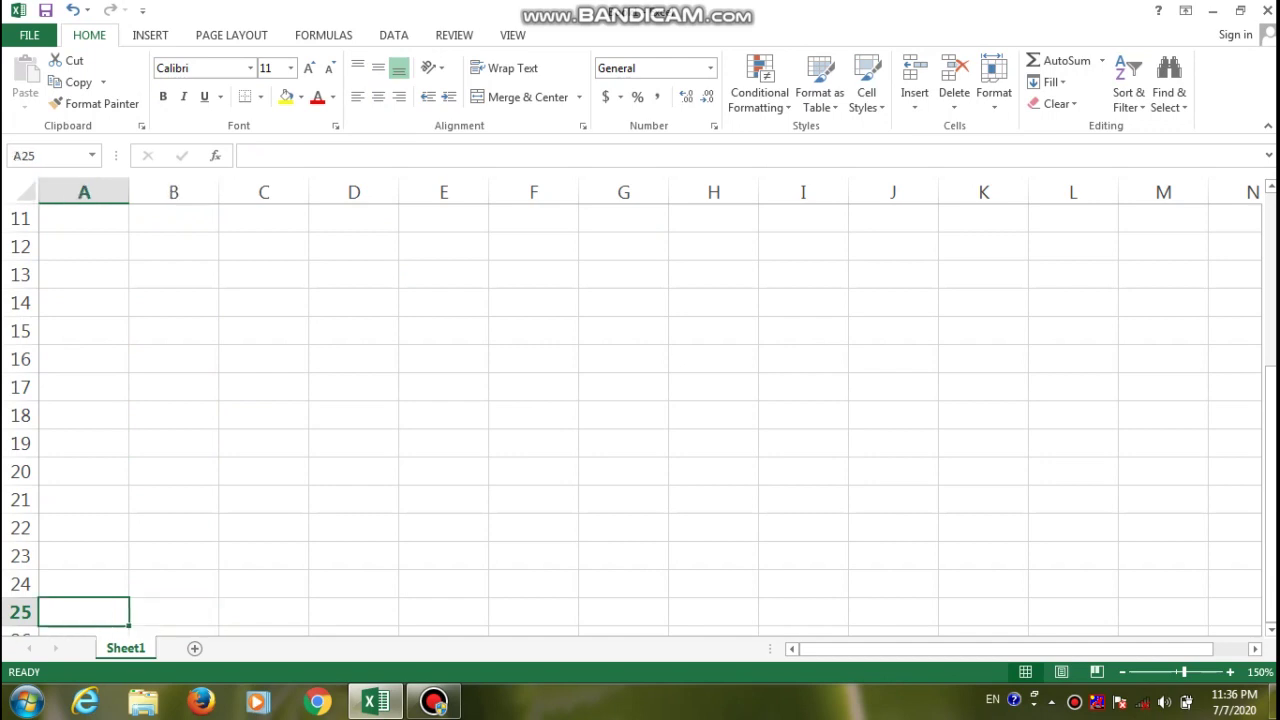
key(Right)
key(Right)
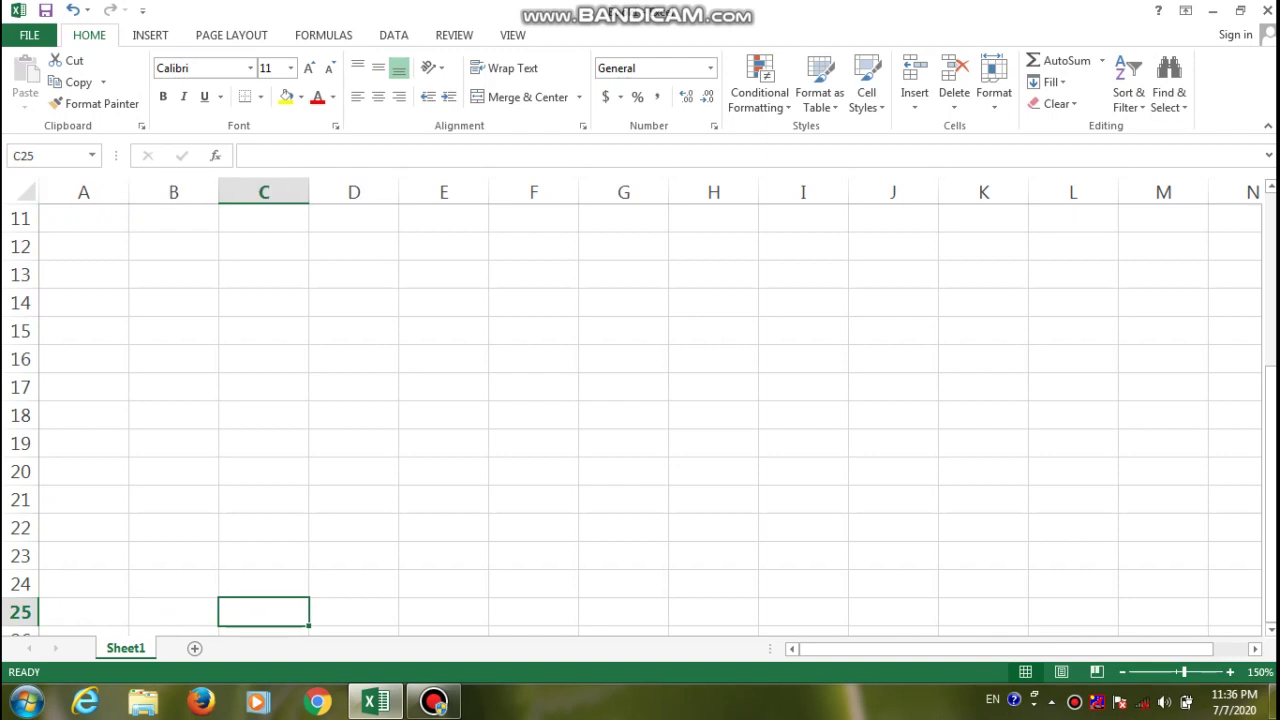
key(Right)
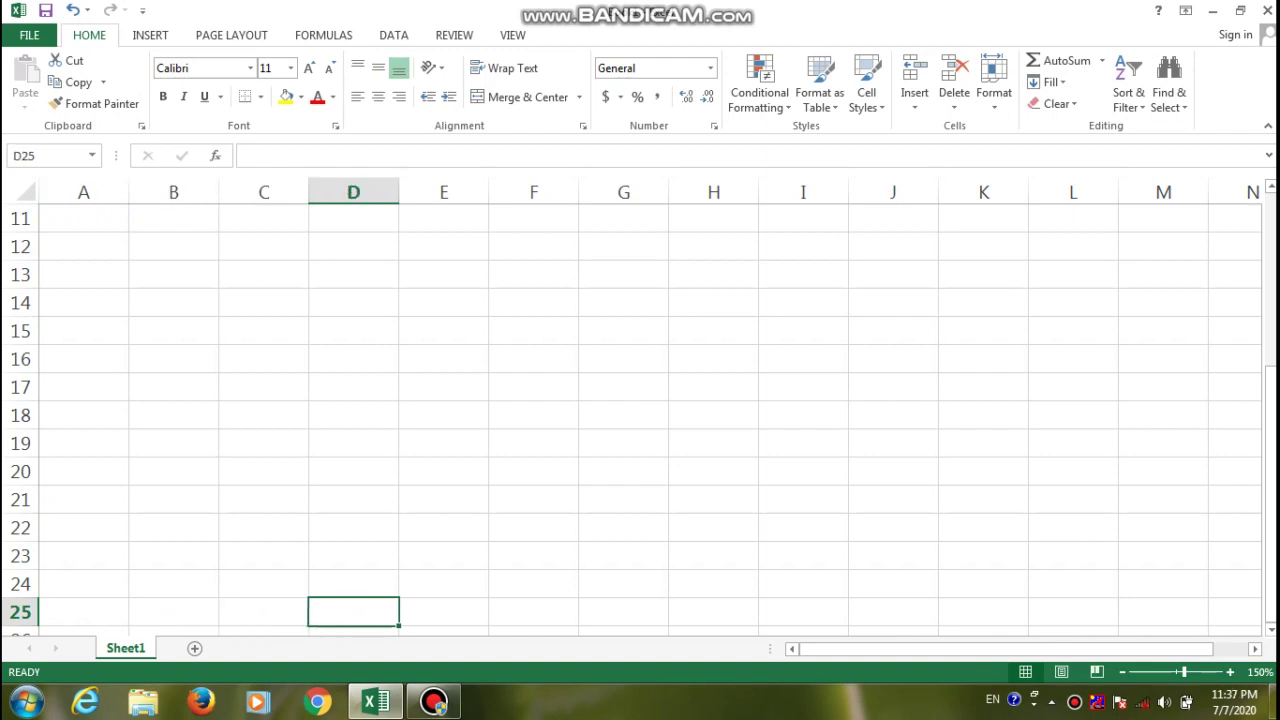
key(Right)
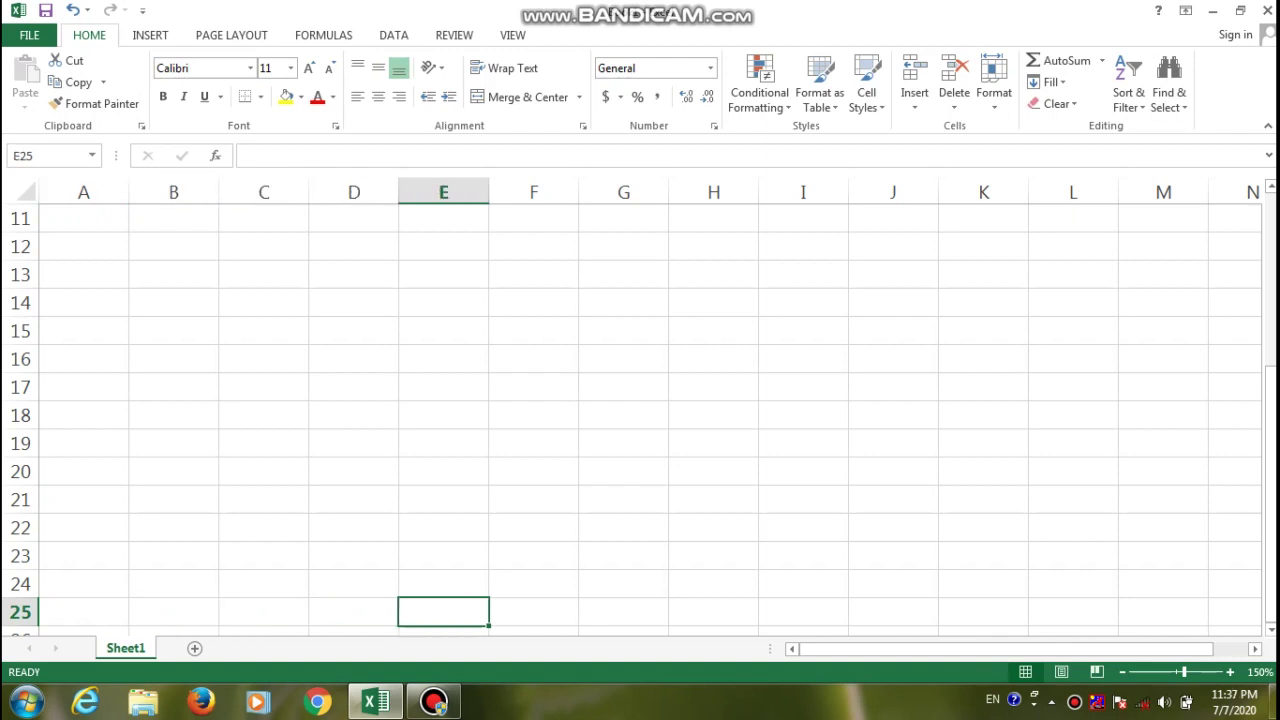
key(Up)
key(Up)
key(Up)
key(Up)
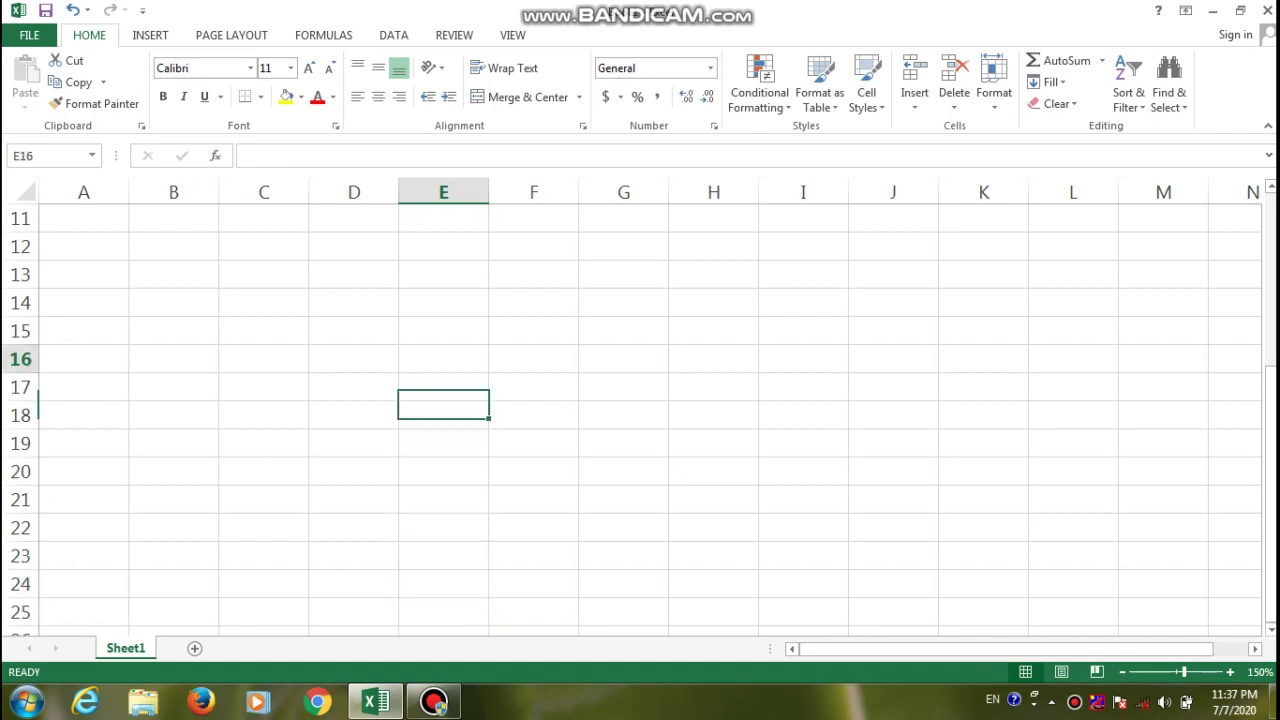
key(Up)
key(Up)
key(Up)
key(Up)
key(Up)
key(Up)
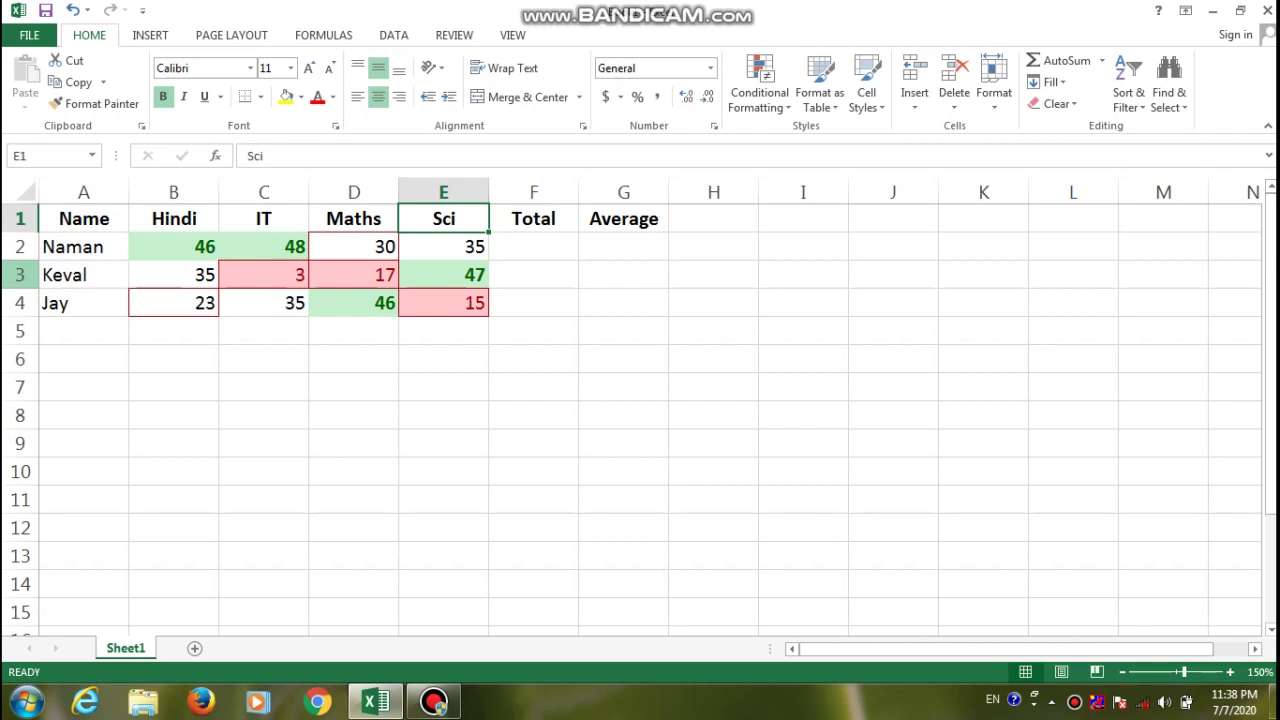
right_click(20, 275)
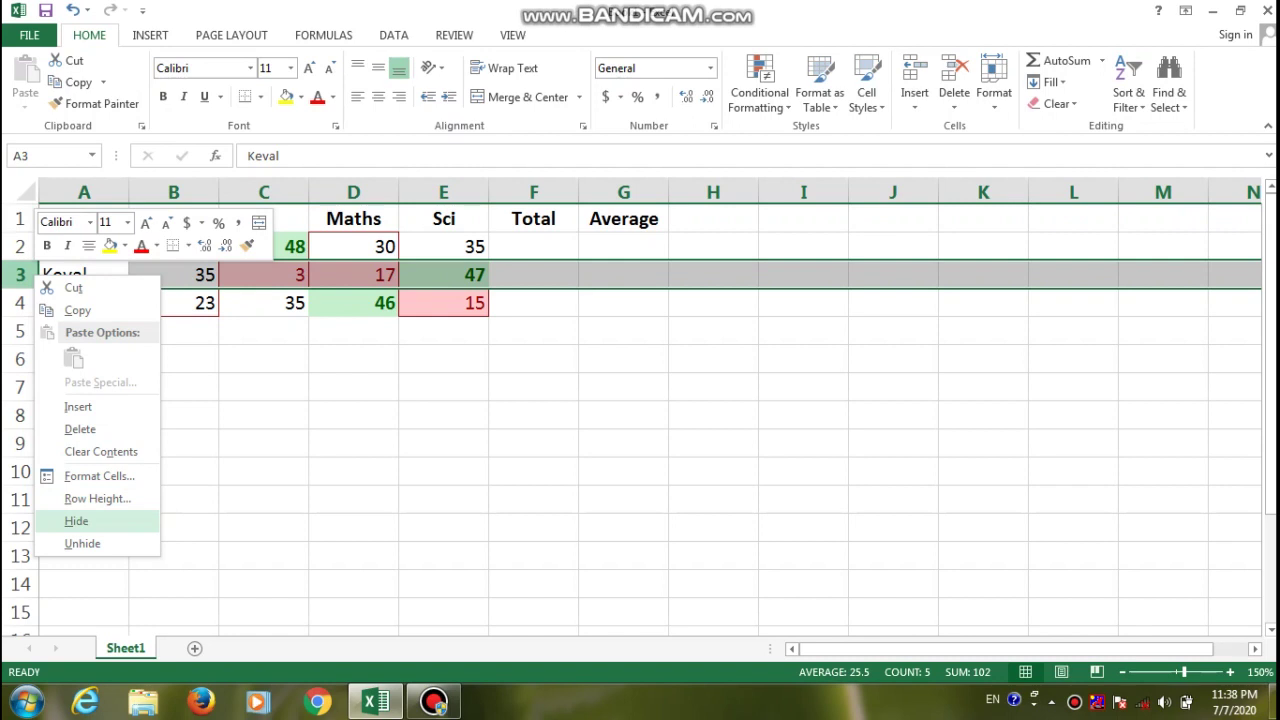
click(76, 521)
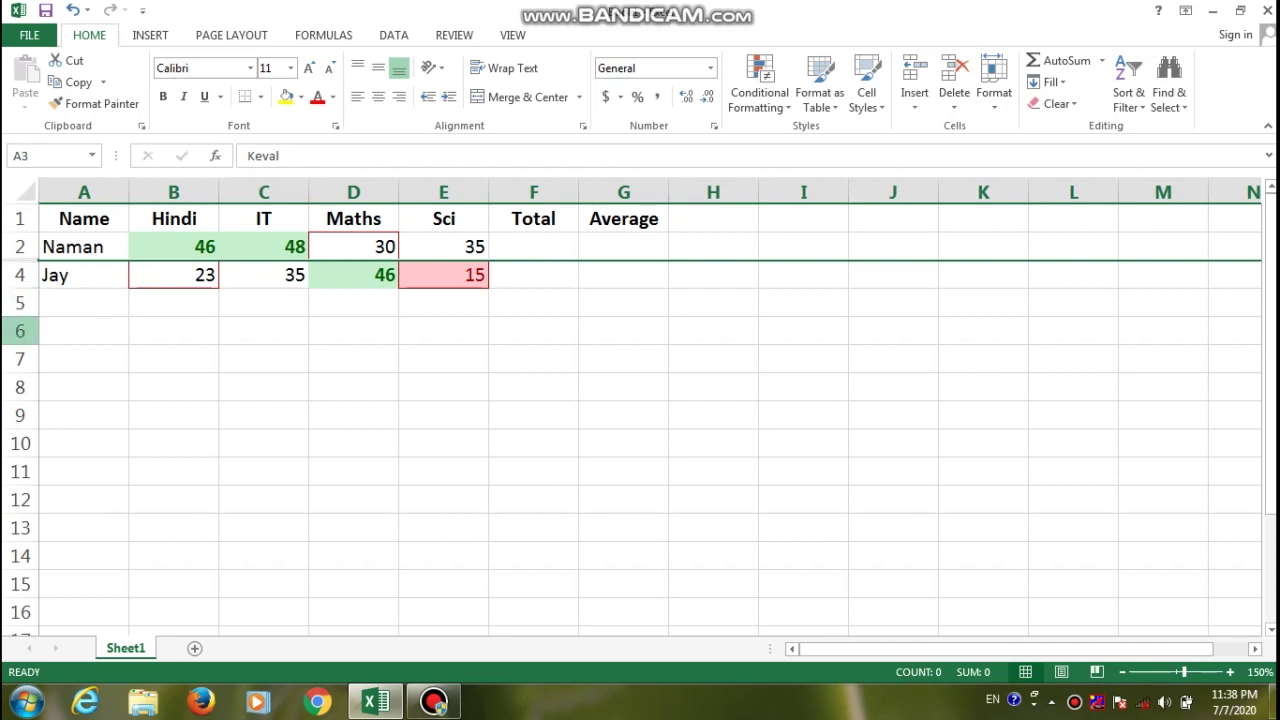
right_click(20, 331)
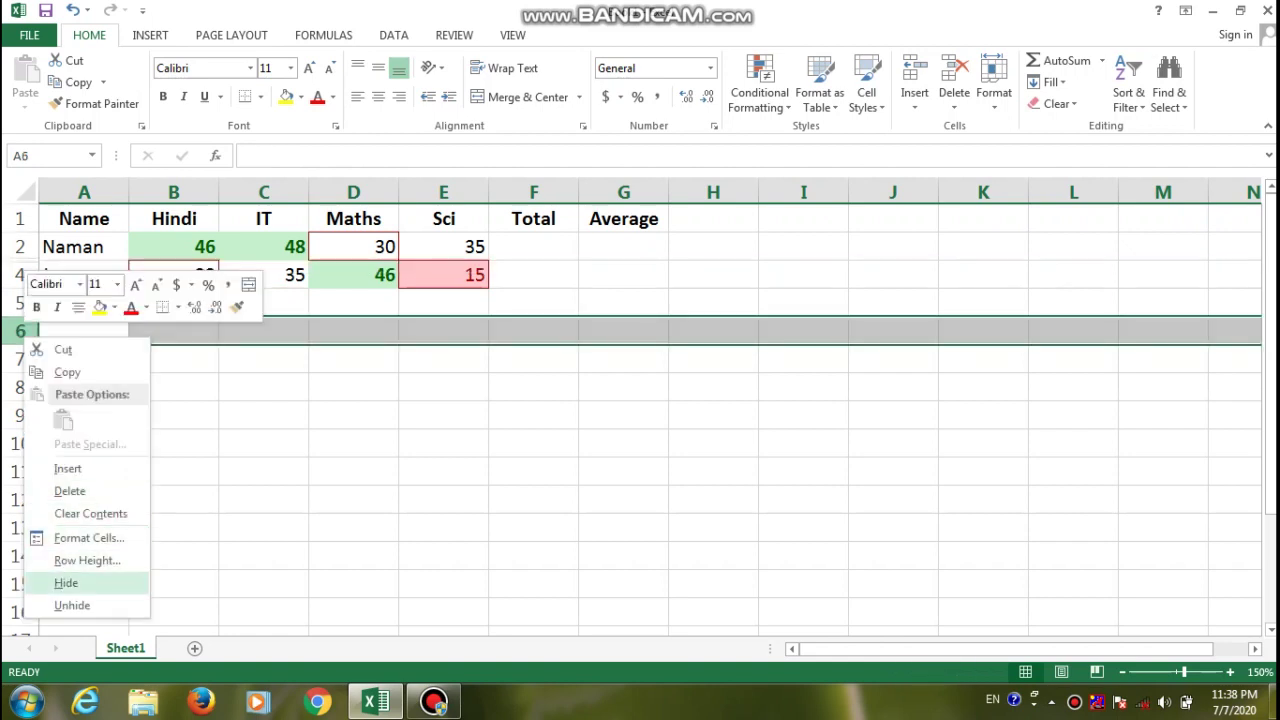
click(66, 583)
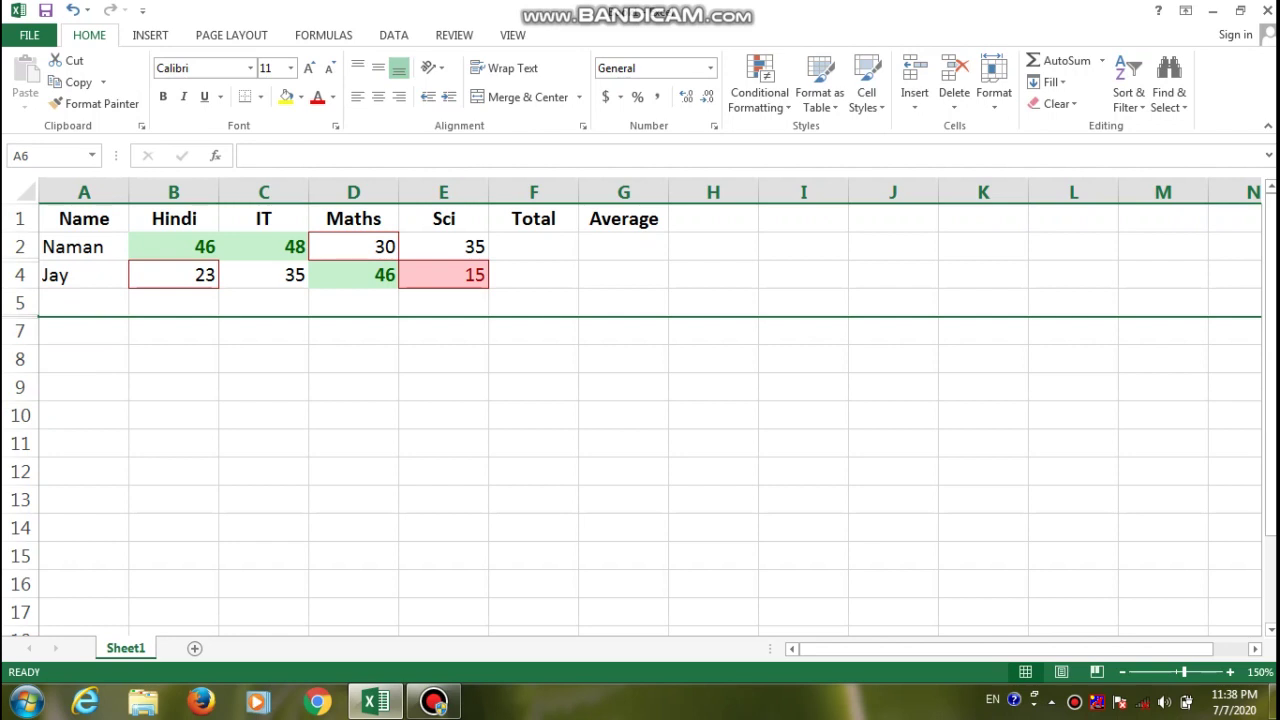
right_click(30, 317)
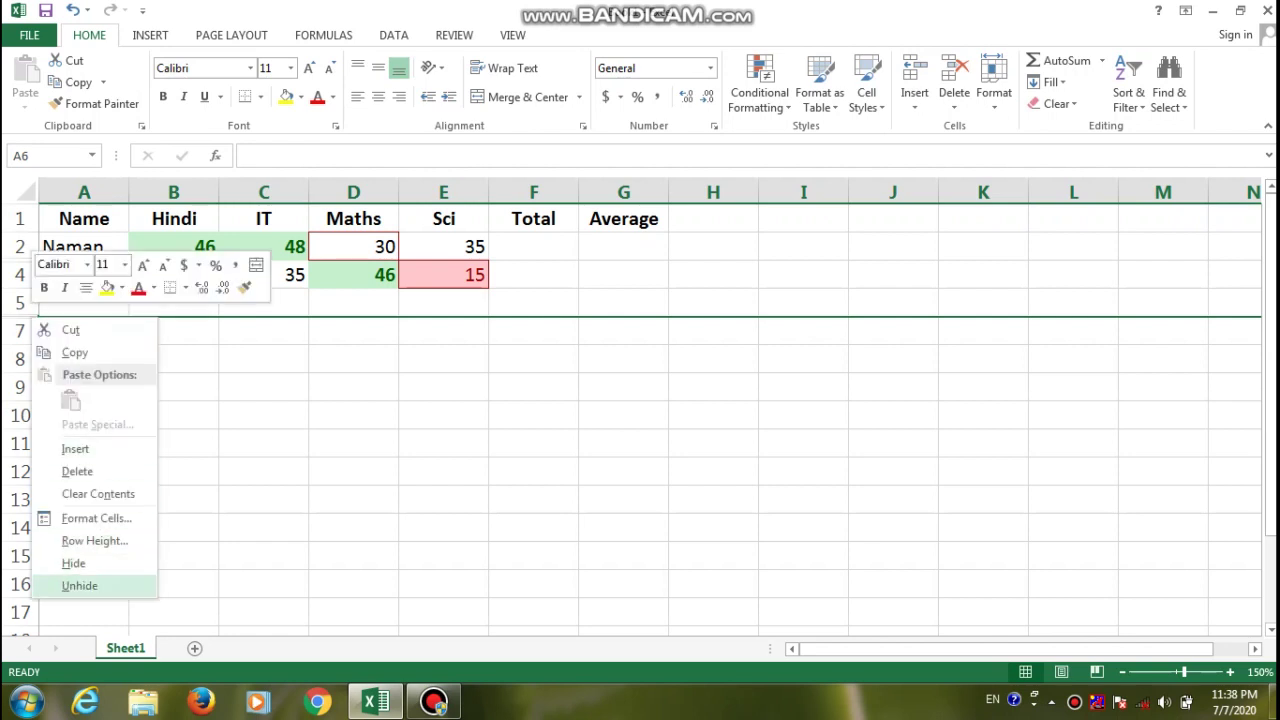
click(79, 585)
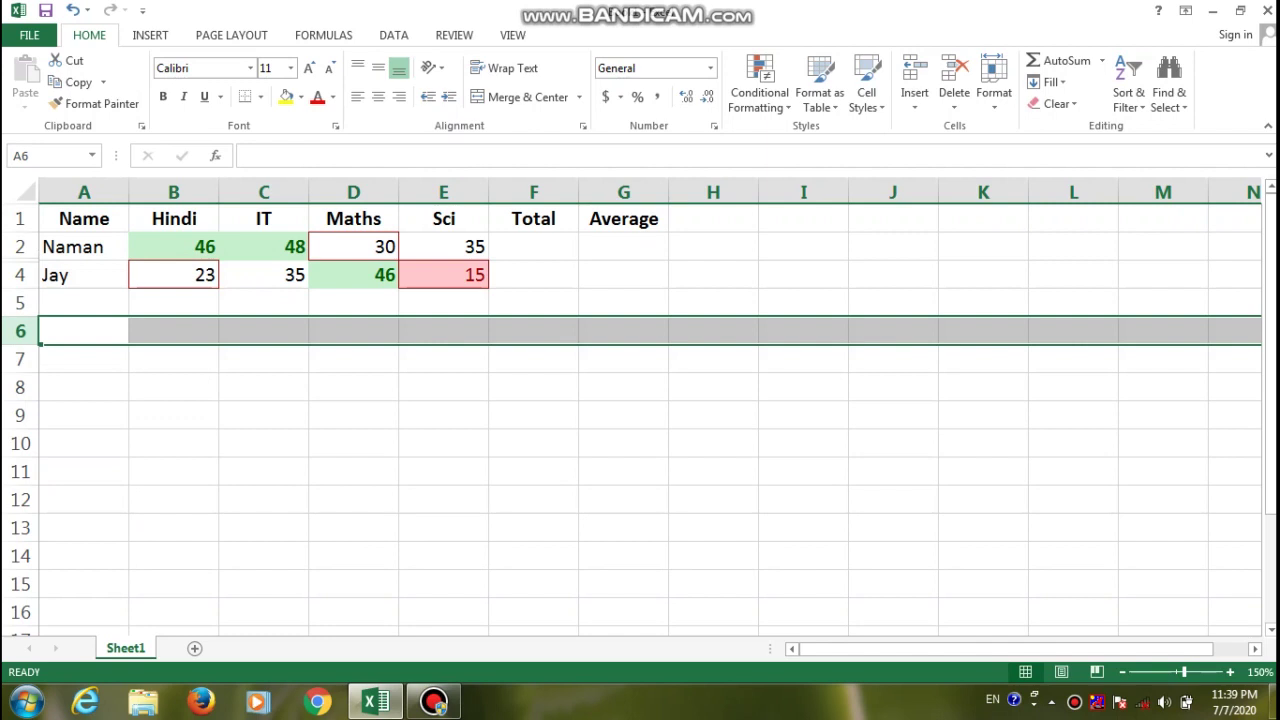
right_click(20, 261)
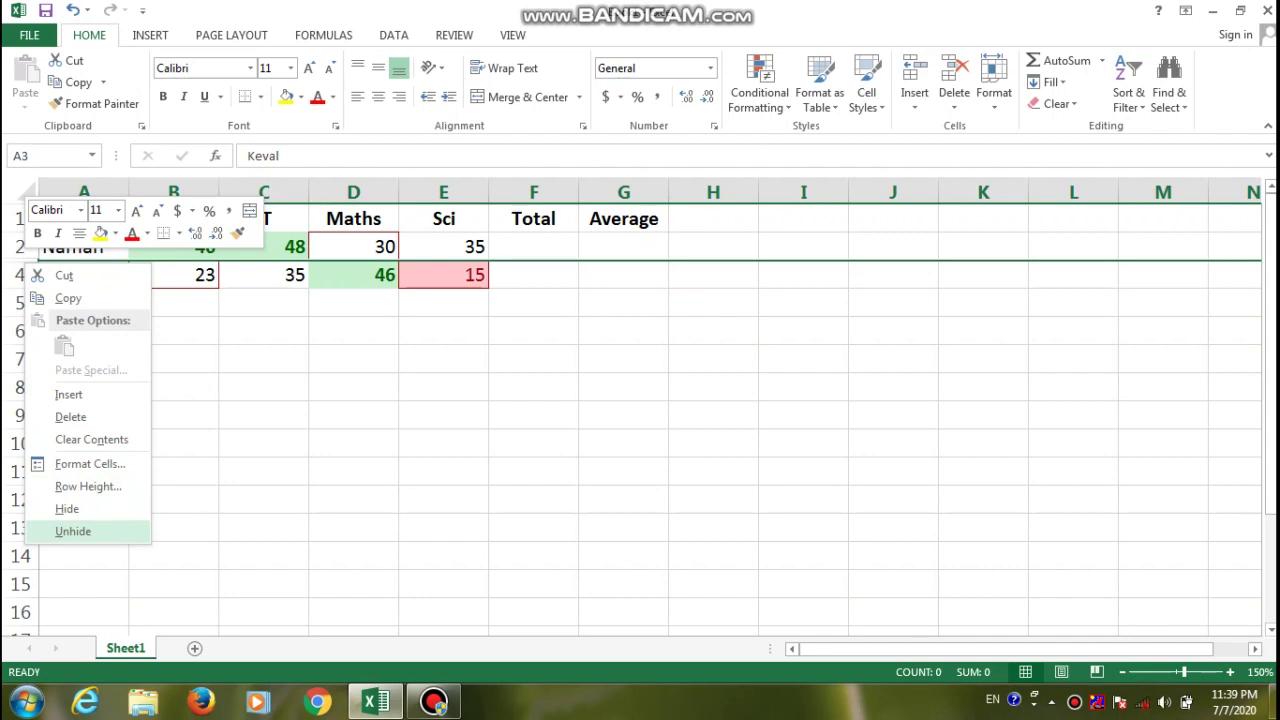
click(73, 531)
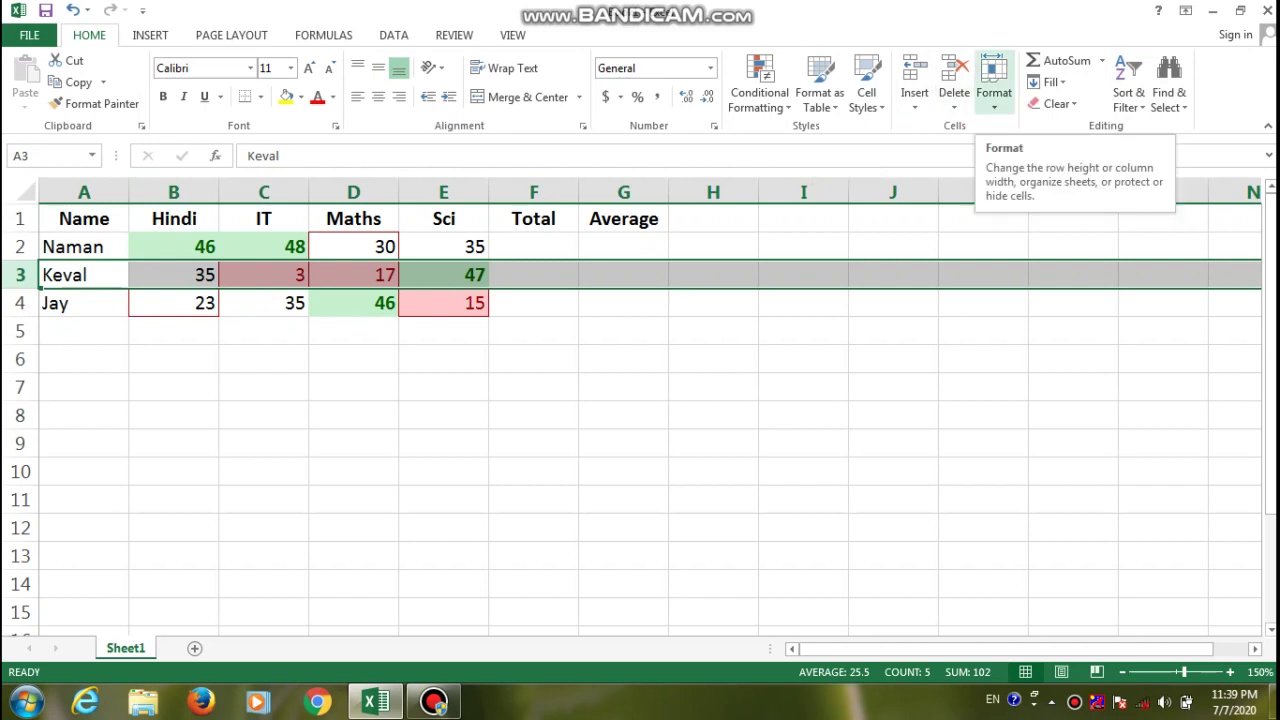
click(993, 80)
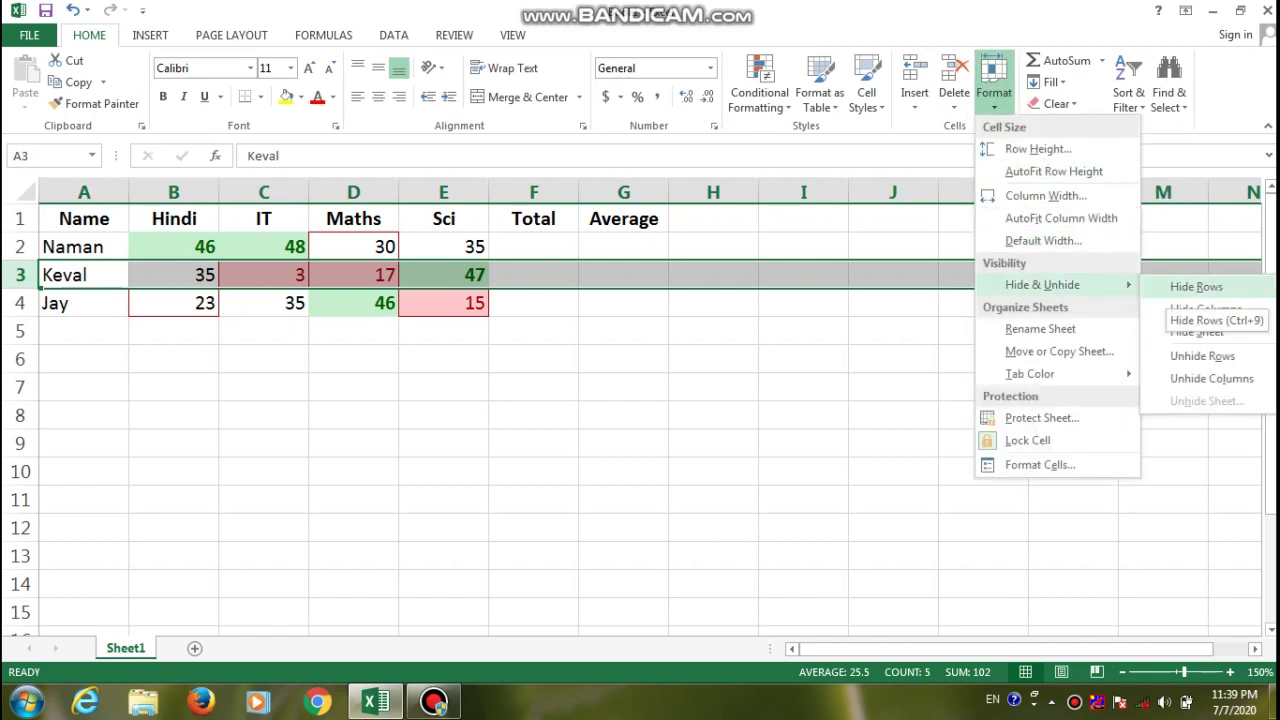
click(1196, 286)
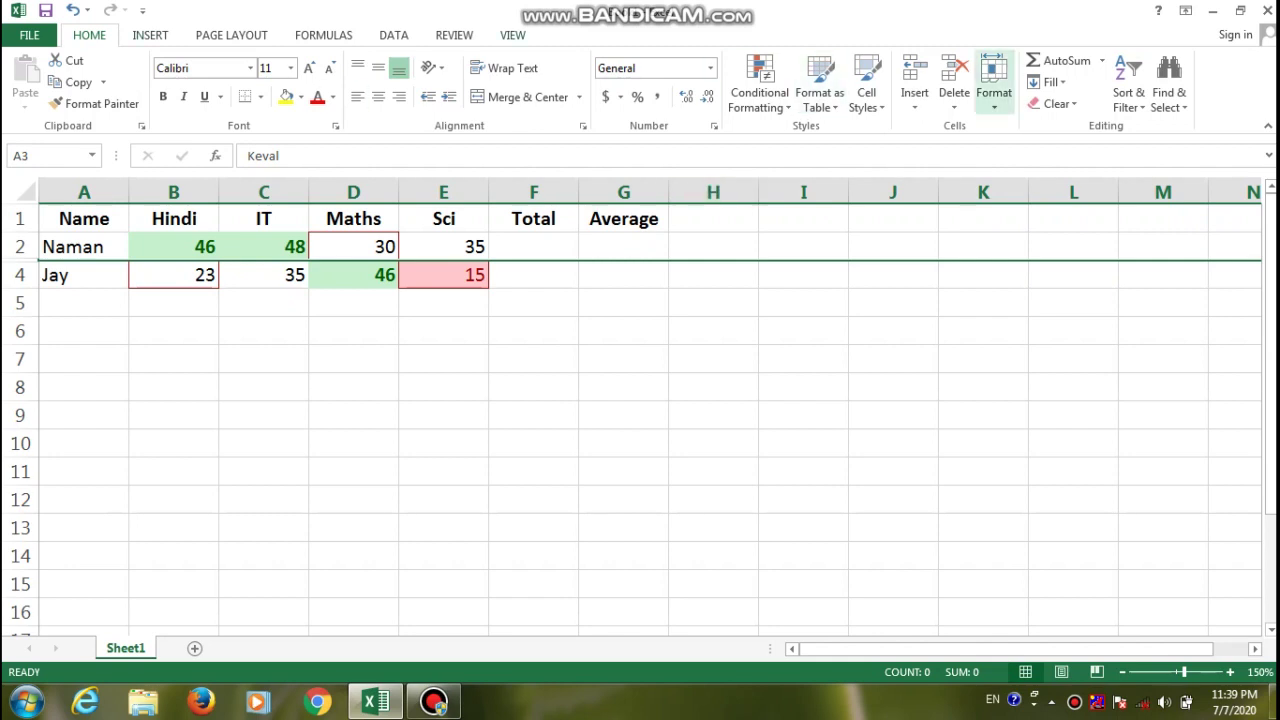
click(994, 85)
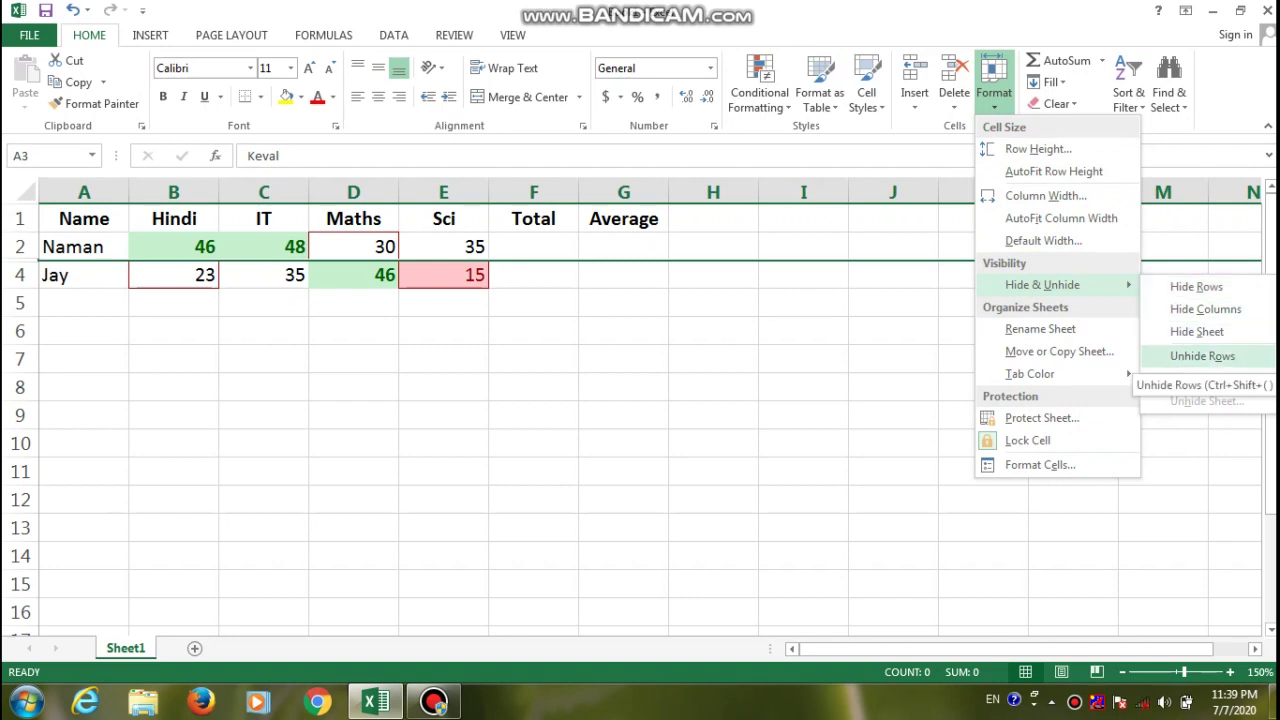
click(1202, 356)
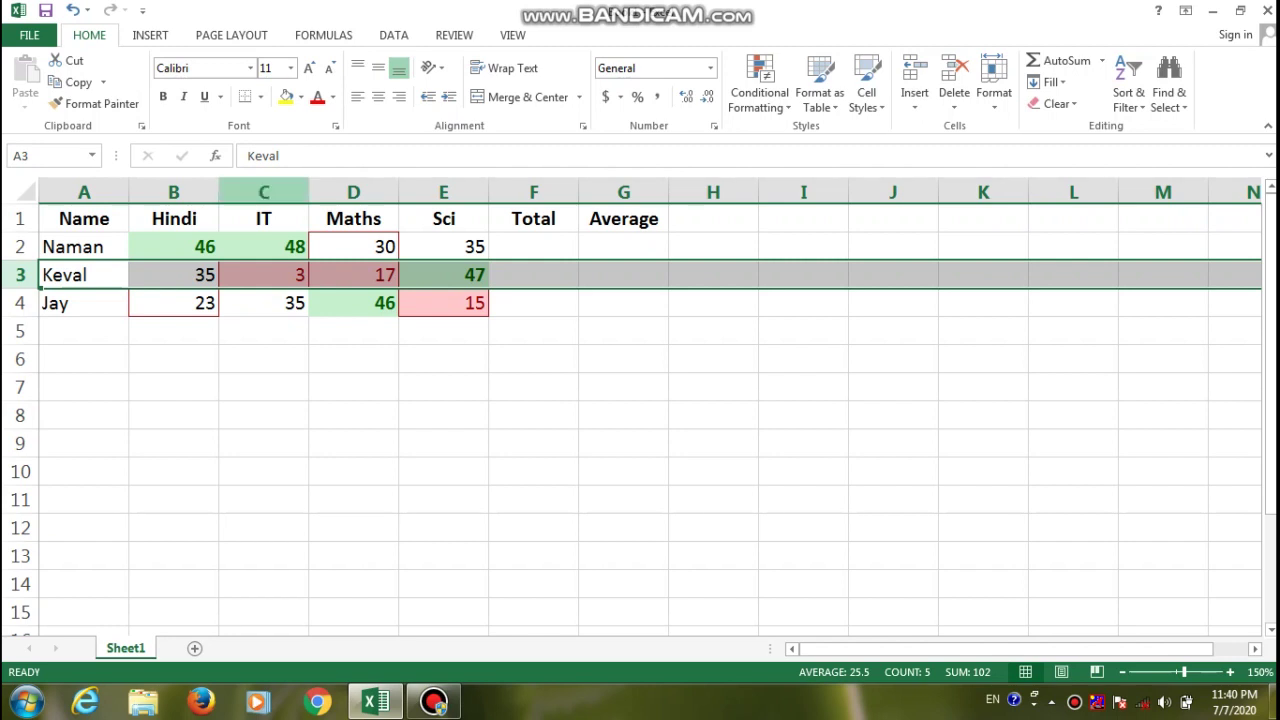
- Hide the IT column C, then try unhiding it from column B's menu
right_click(274, 194)
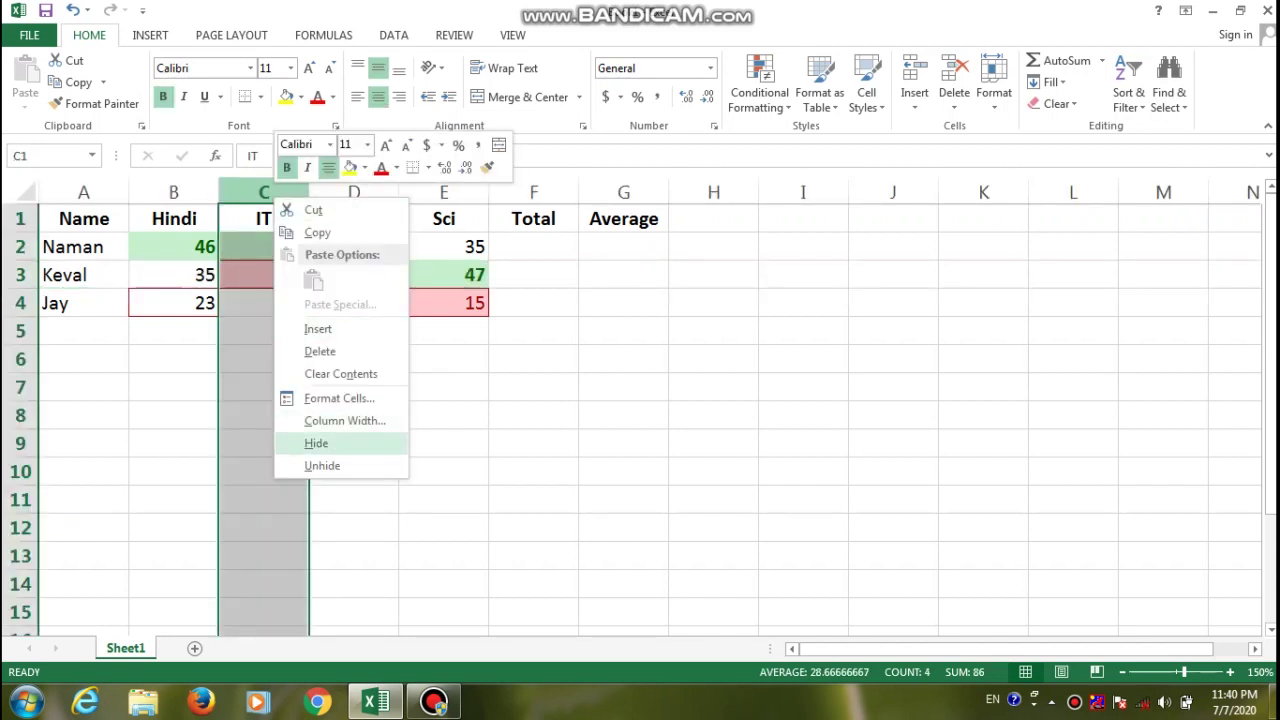
click(316, 443)
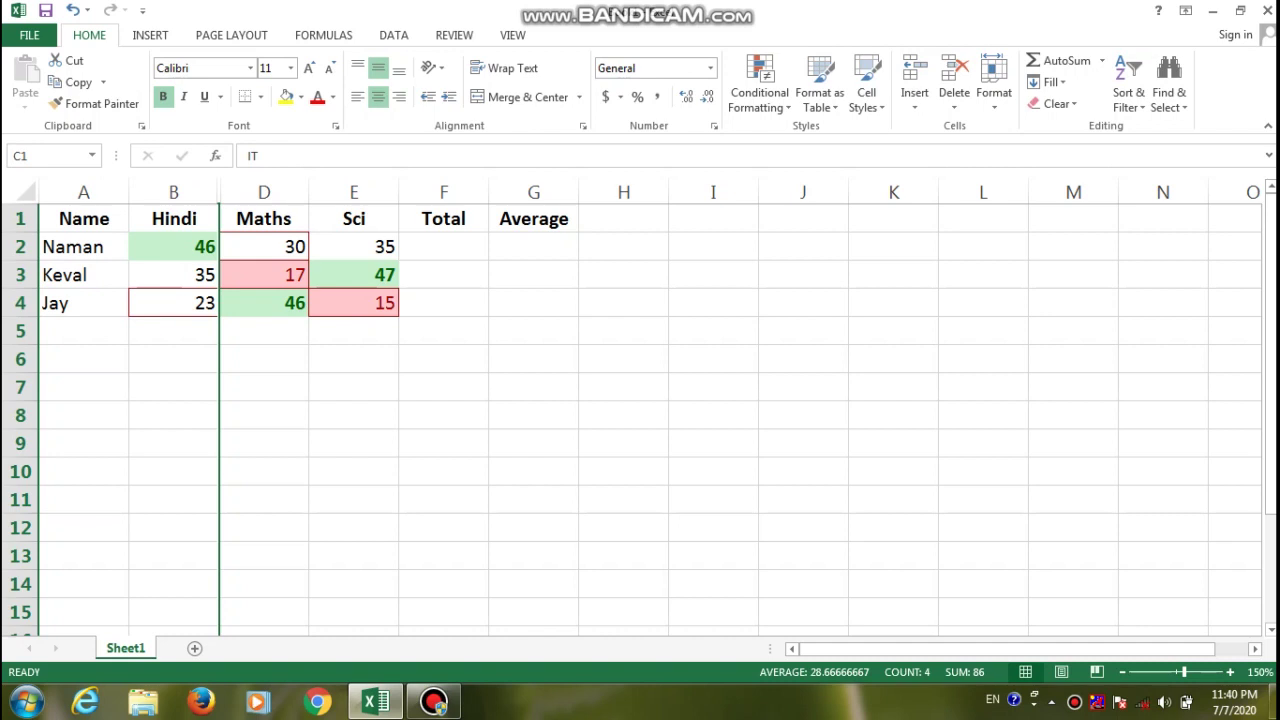
right_click(212, 192)
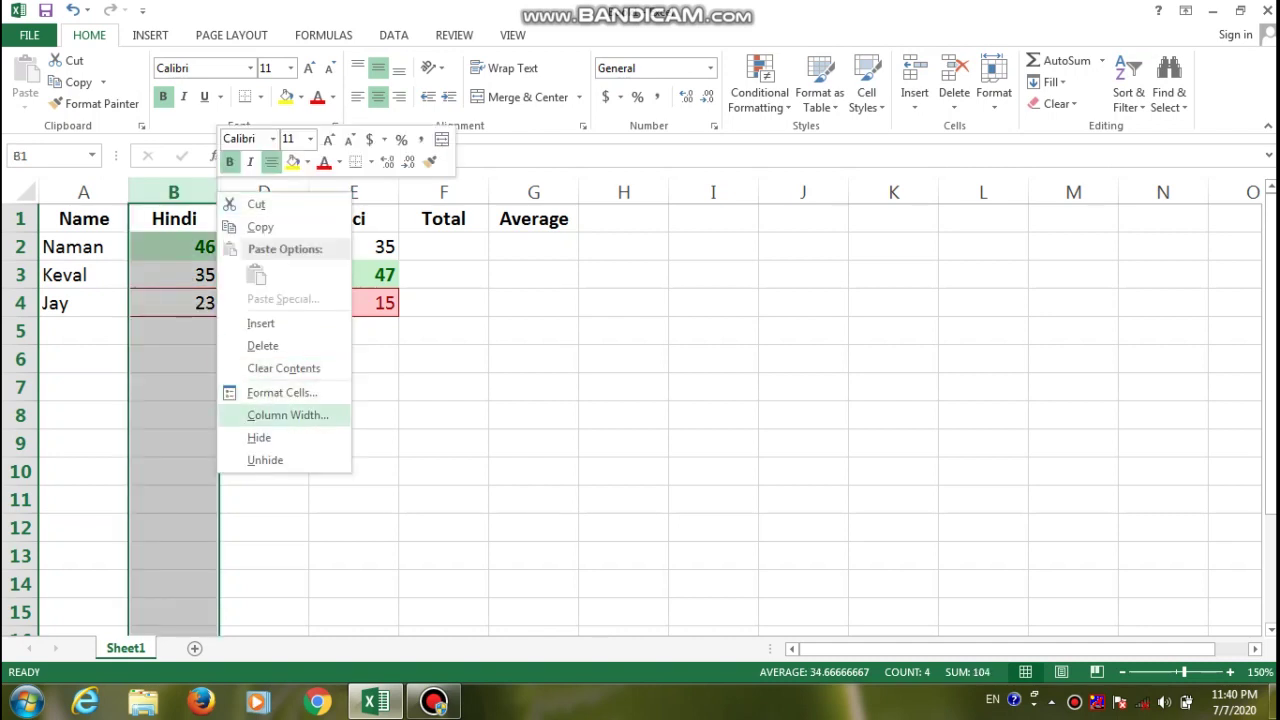
click(265, 460)
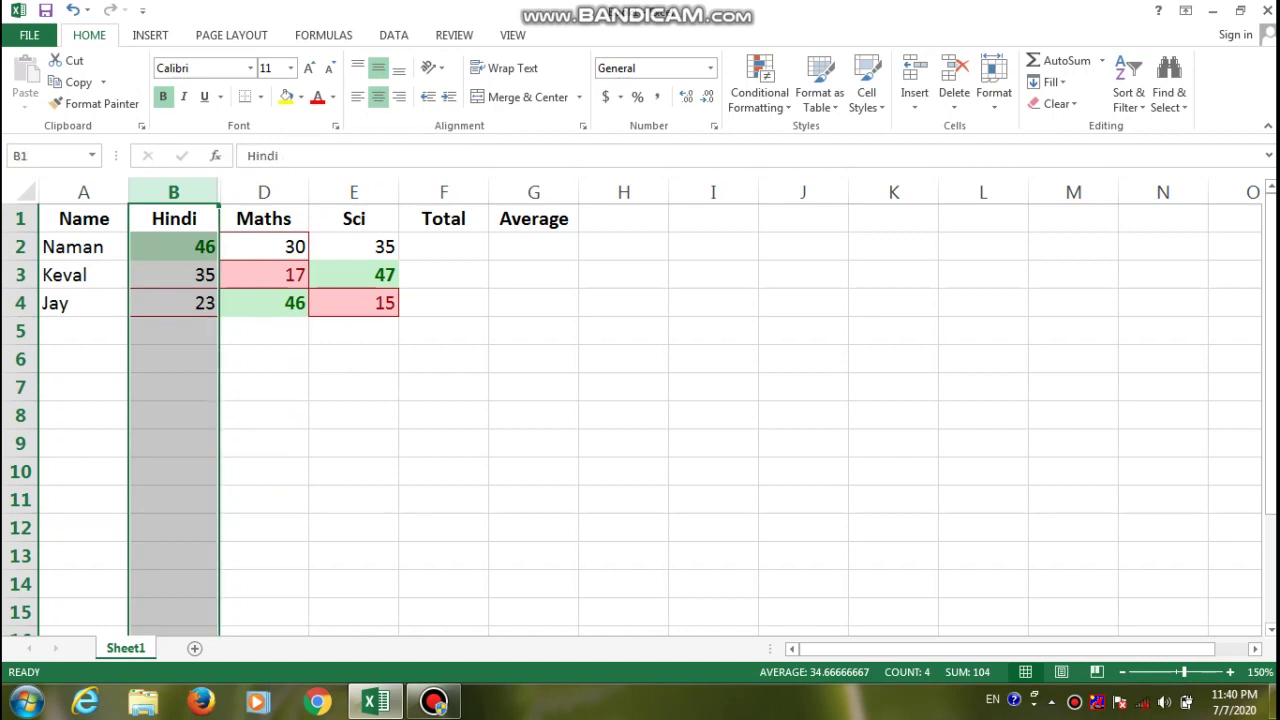
click(263, 191)
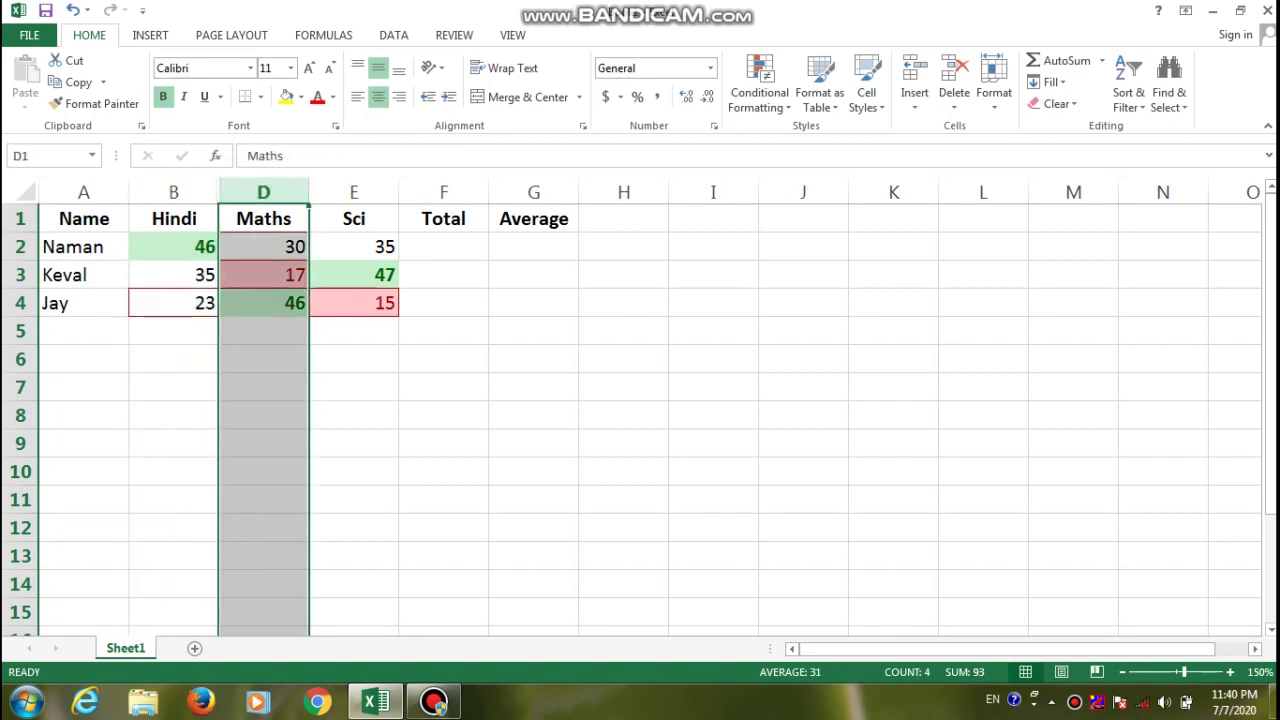
click(263, 274)
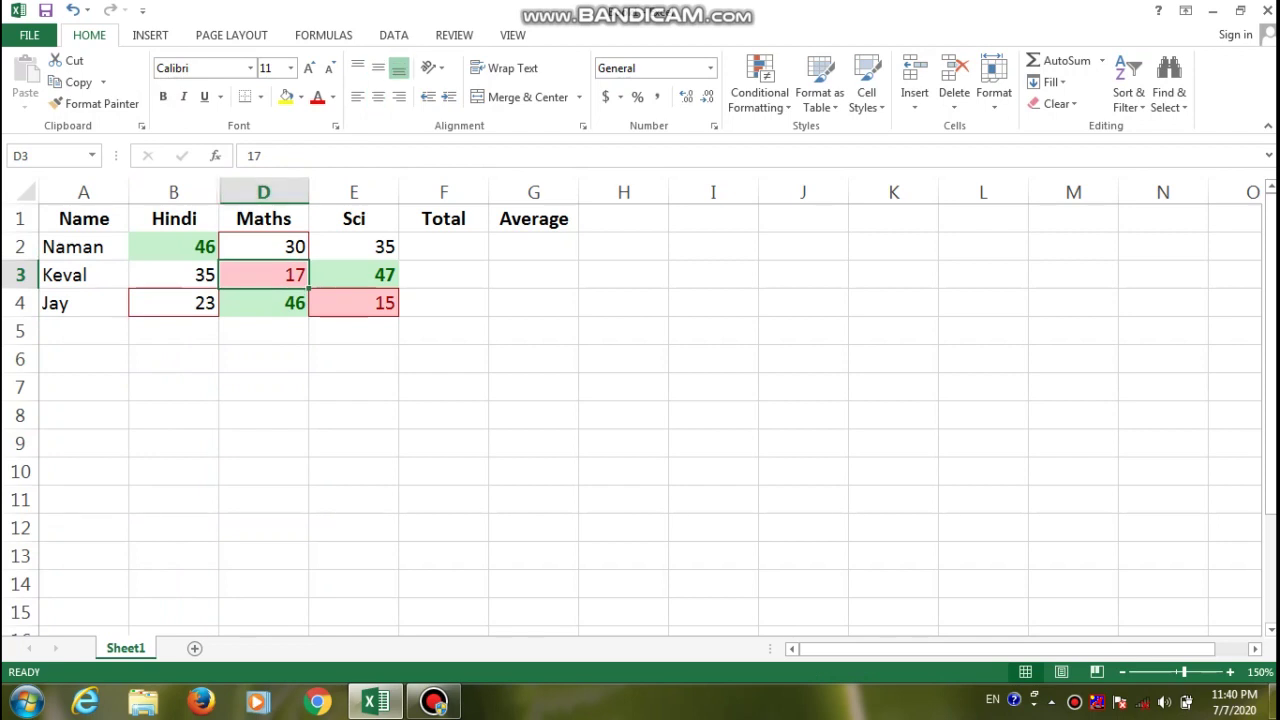
- Drag hidden column C open, shrink it, unhide it, then hide it again
drag(219, 192, 268, 192)
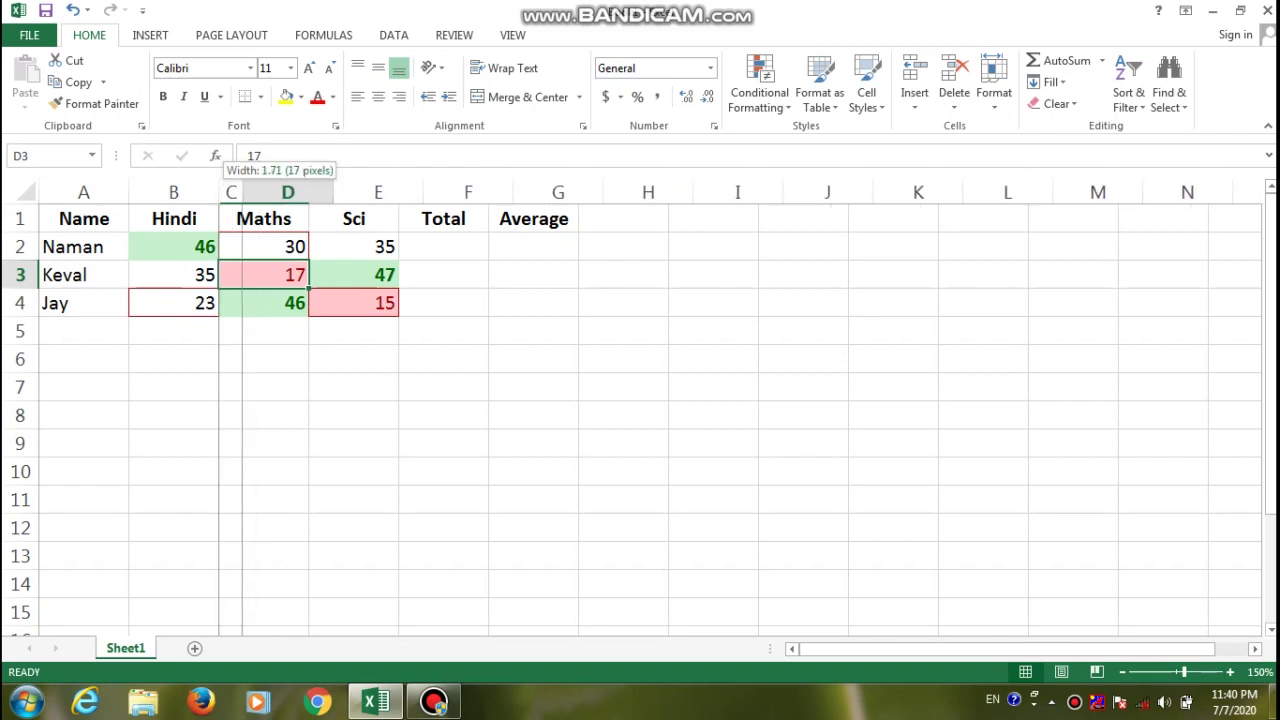
drag(268, 192, 224, 192)
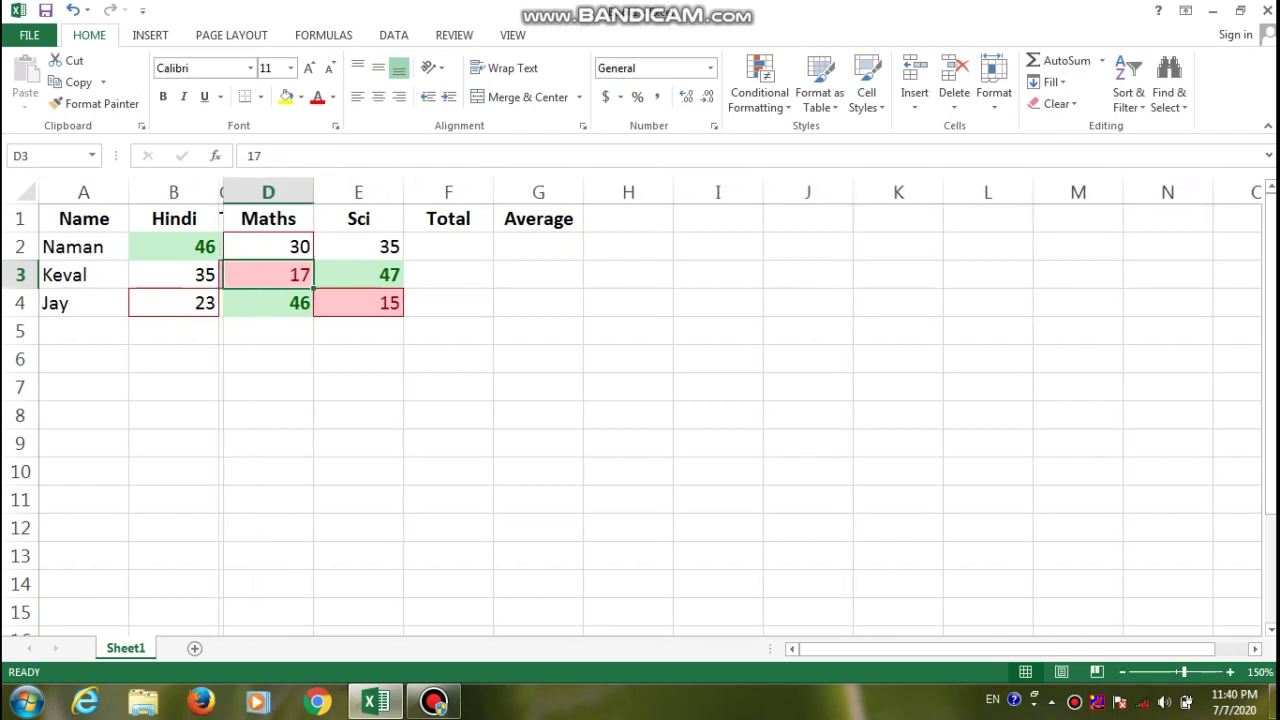
right_click(221, 192)
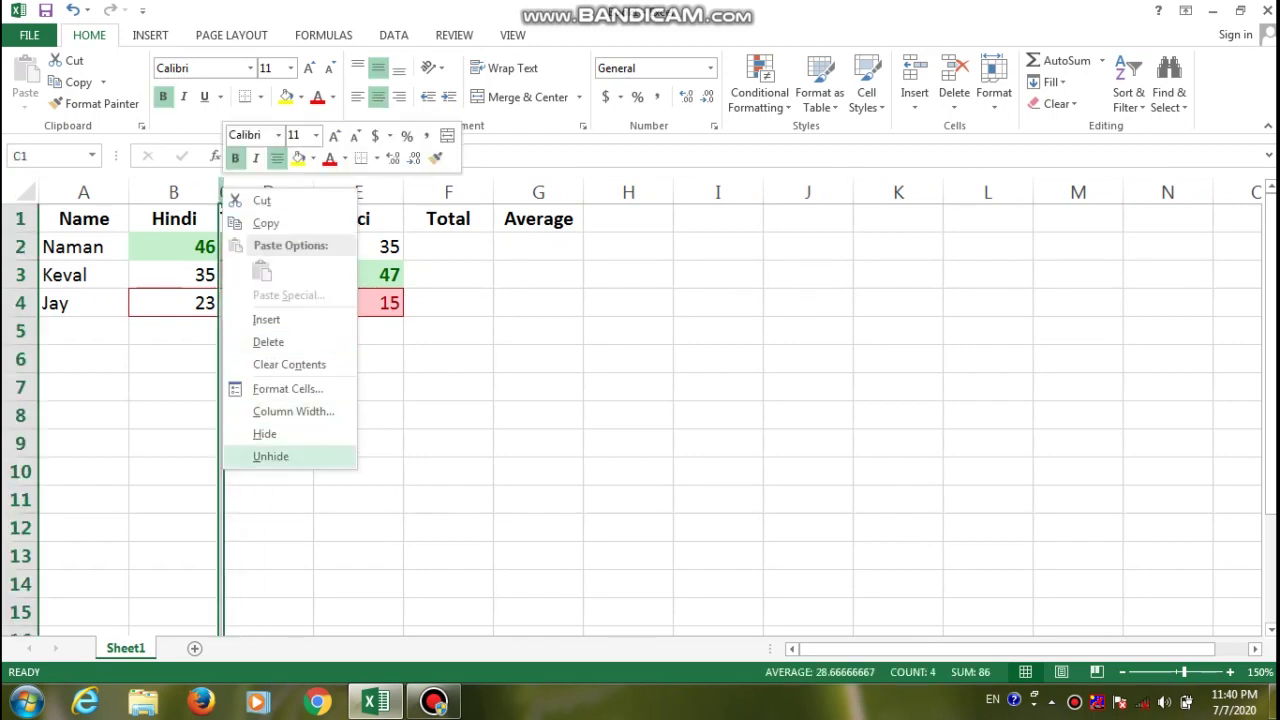
click(270, 456)
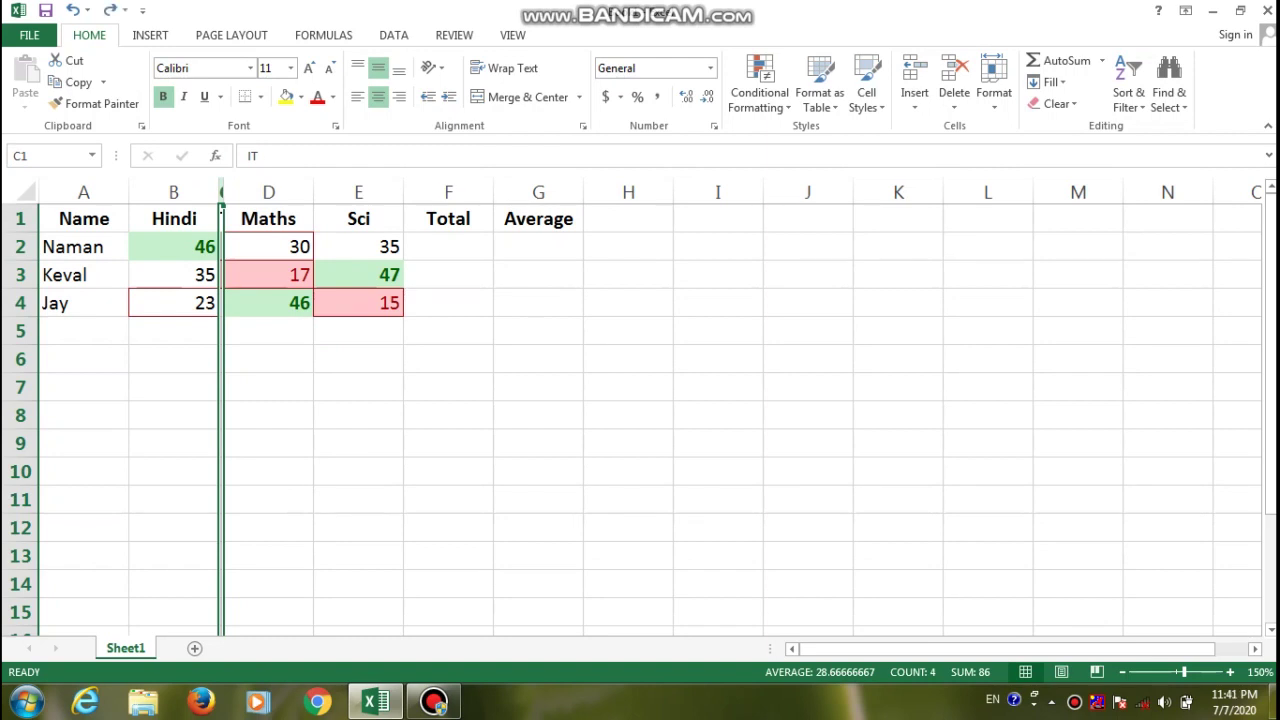
drag(221, 192, 216, 192)
- Unhide the IT column from column C's menu and widen it to show 48, 3, 35
click(173, 192)
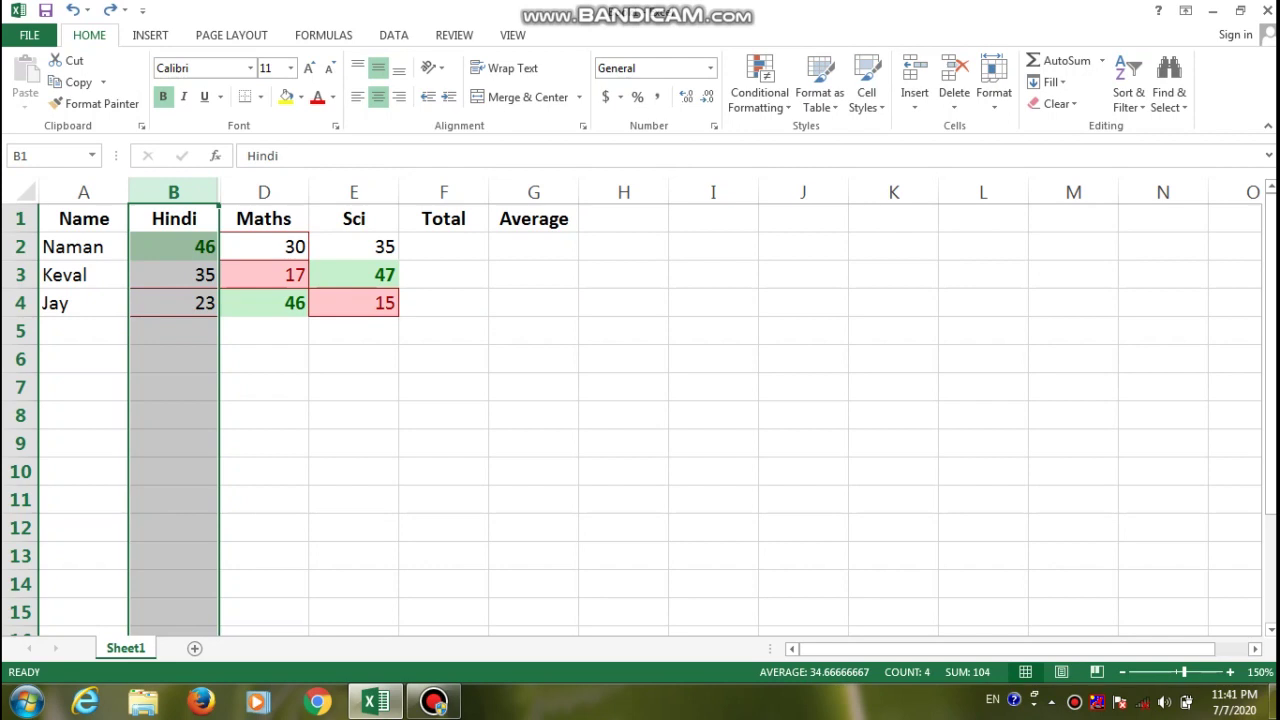
click(263, 192)
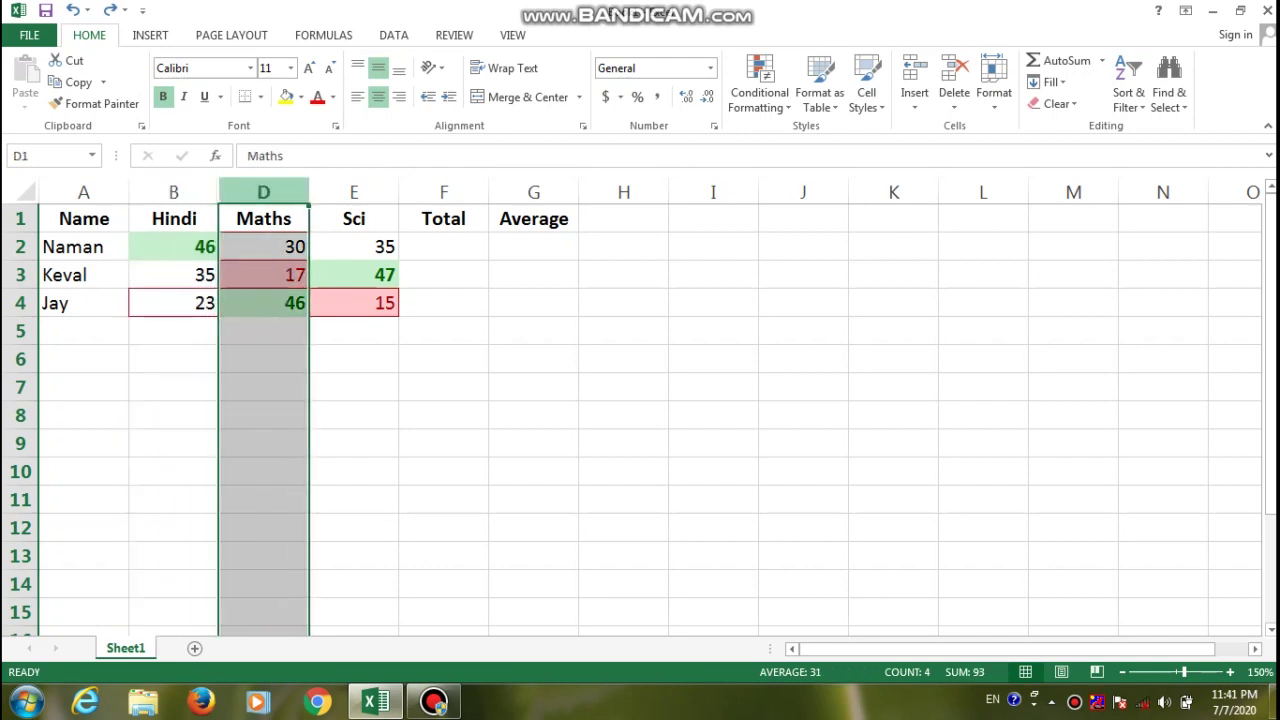
click(263, 218)
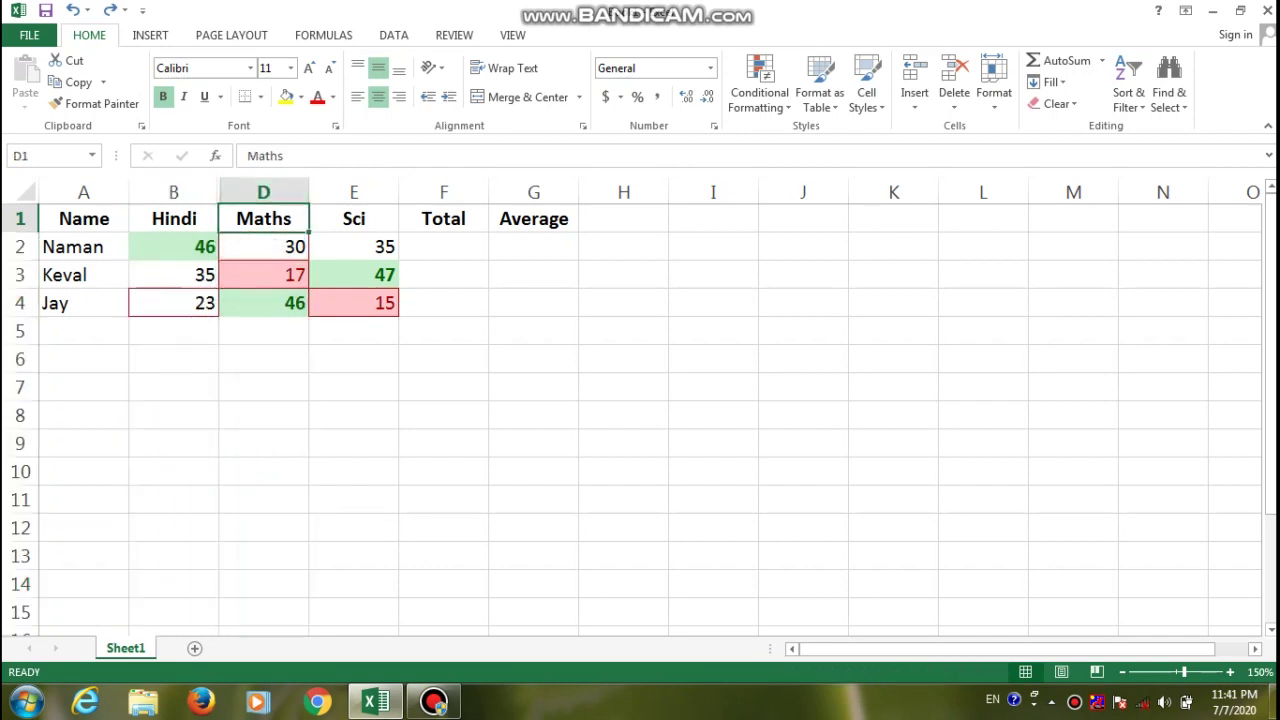
right_click(220, 192)
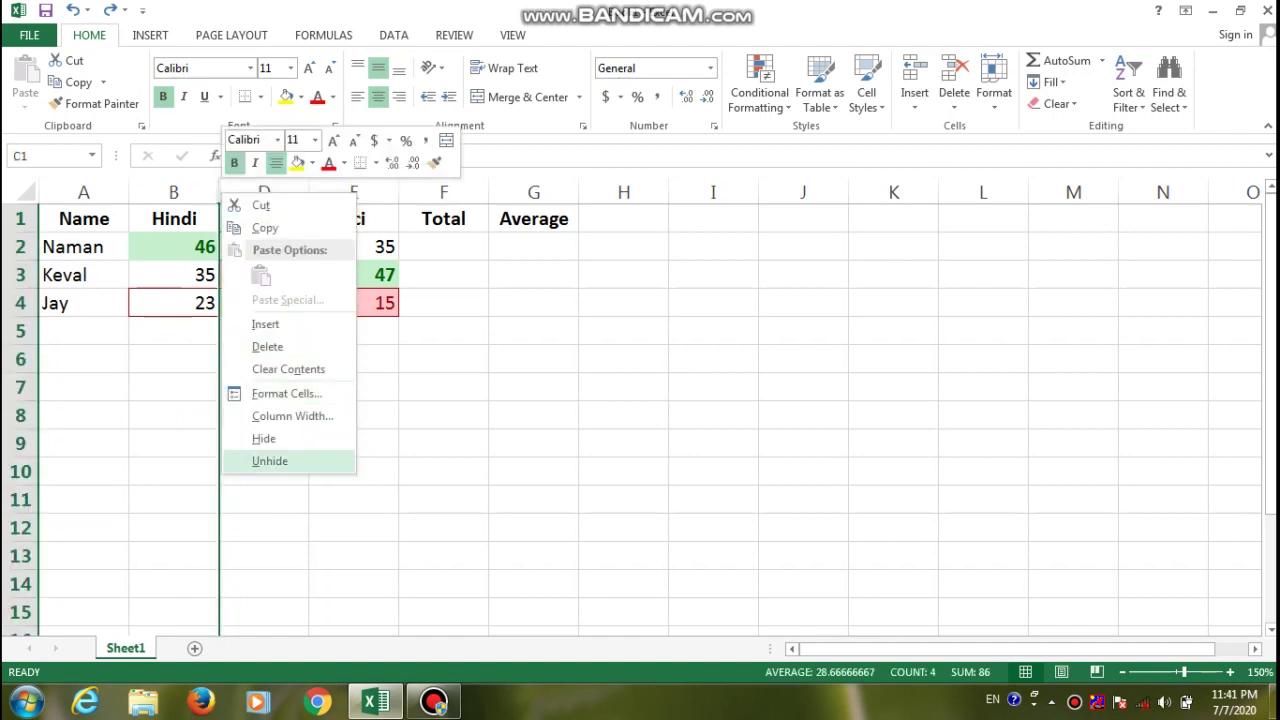
click(269, 461)
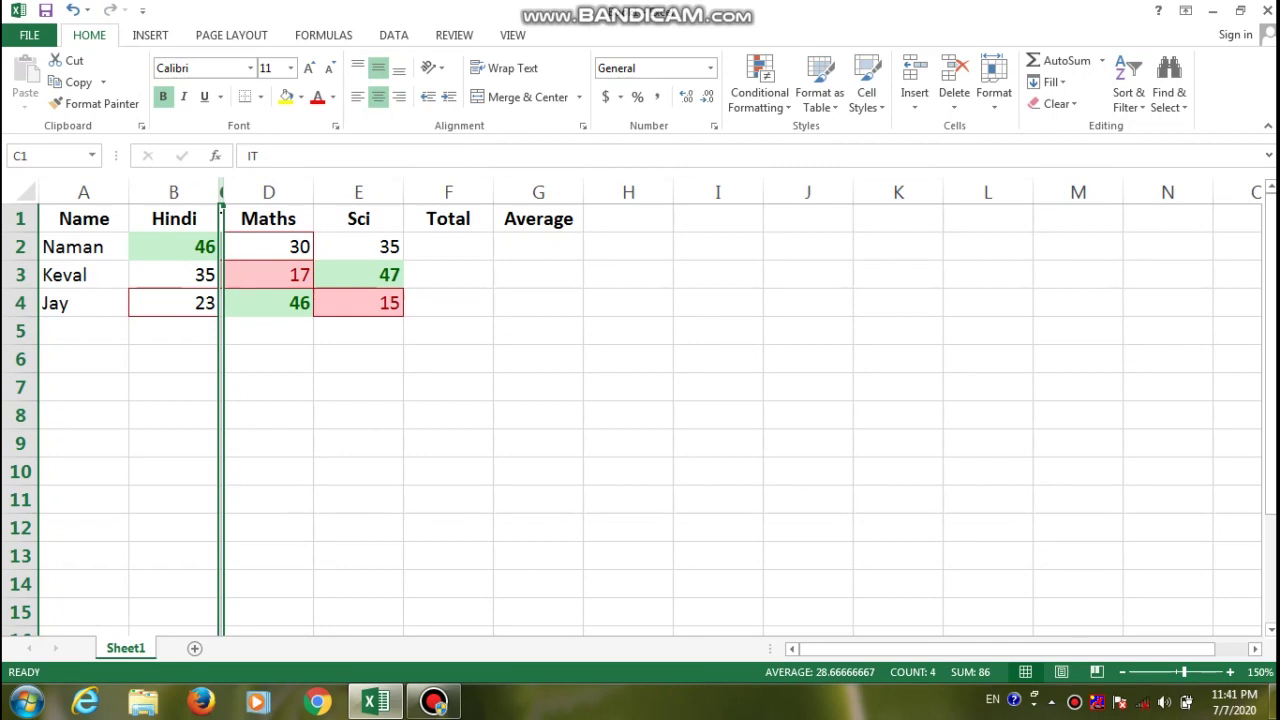
drag(223, 192, 300, 192)
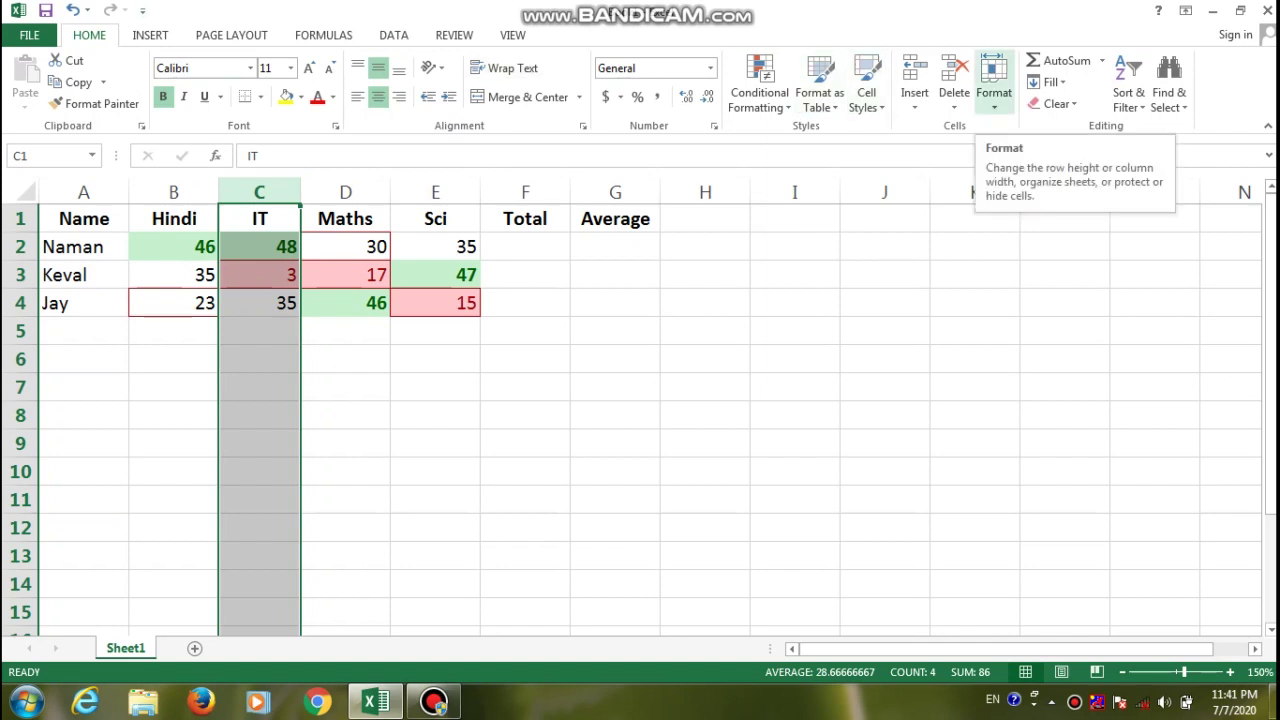
click(993, 85)
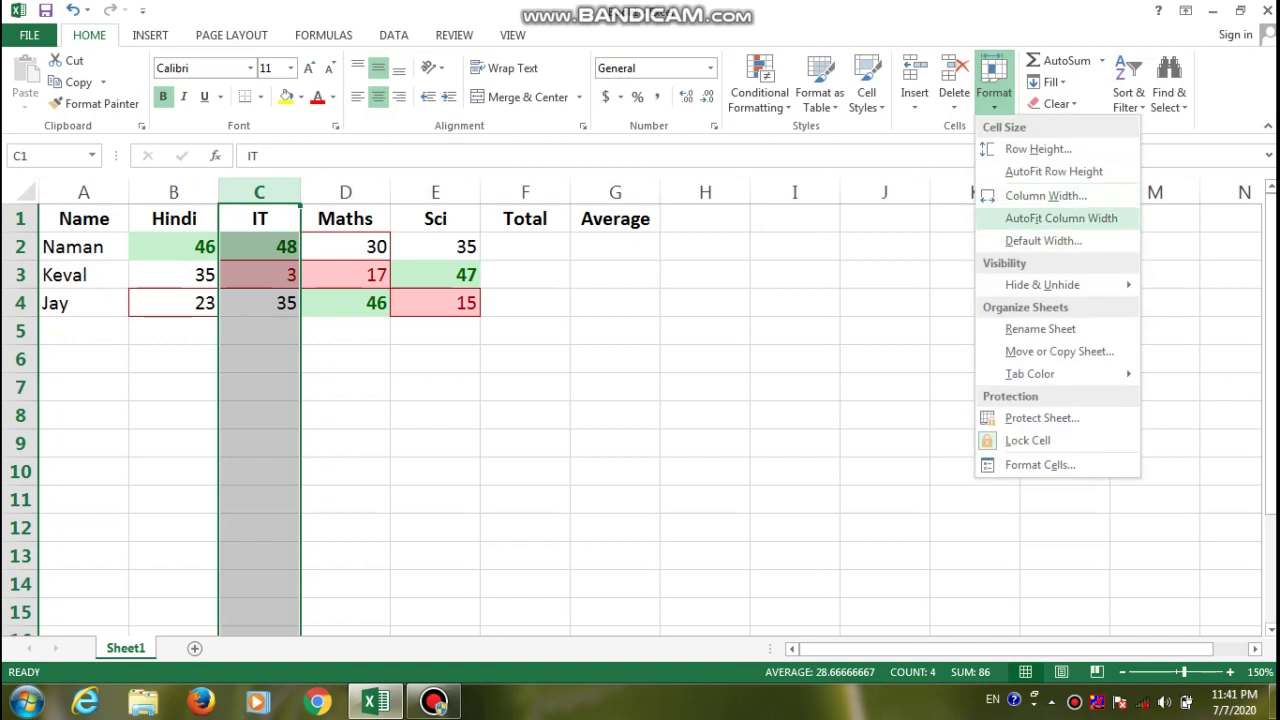
click(435, 192)
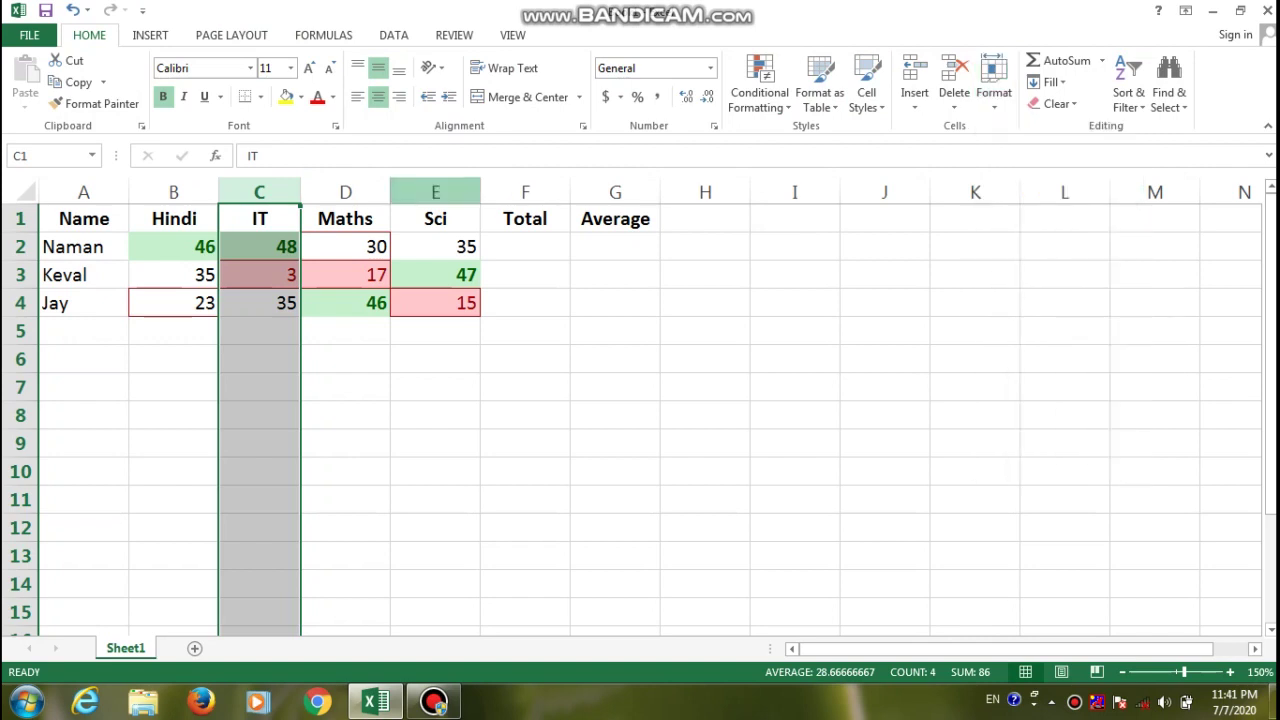
click(435, 192)
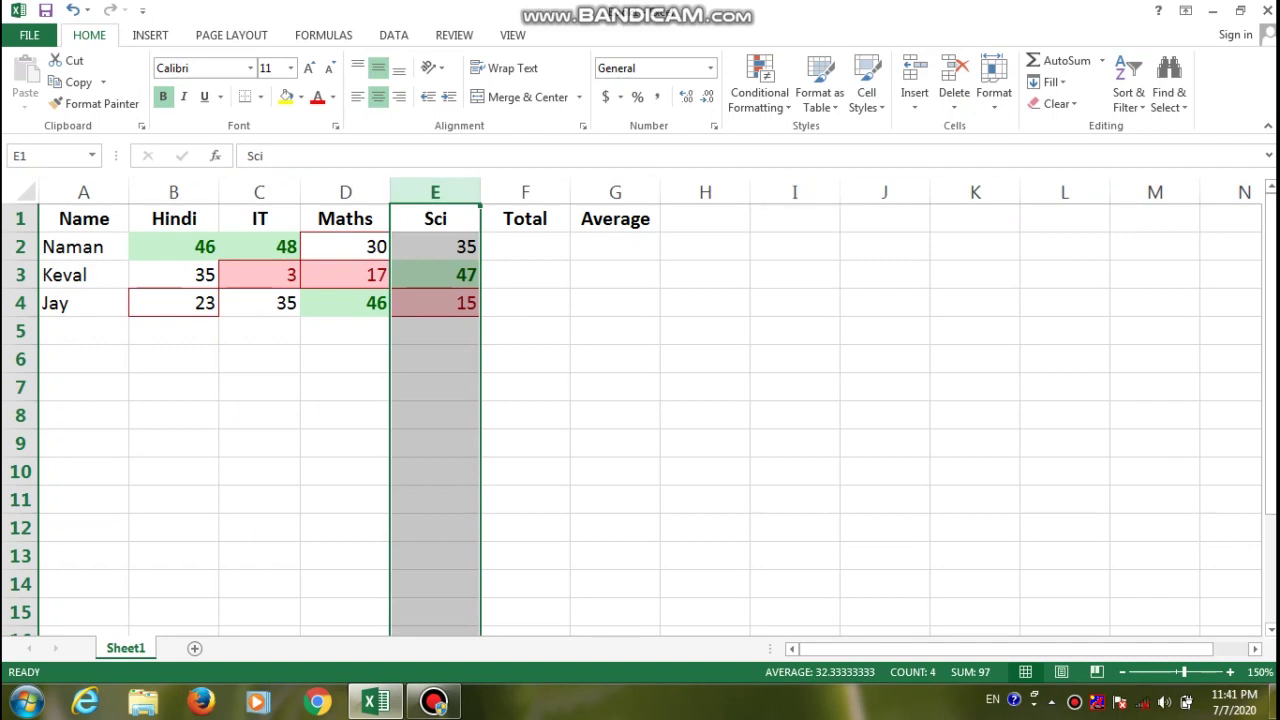
click(994, 90)
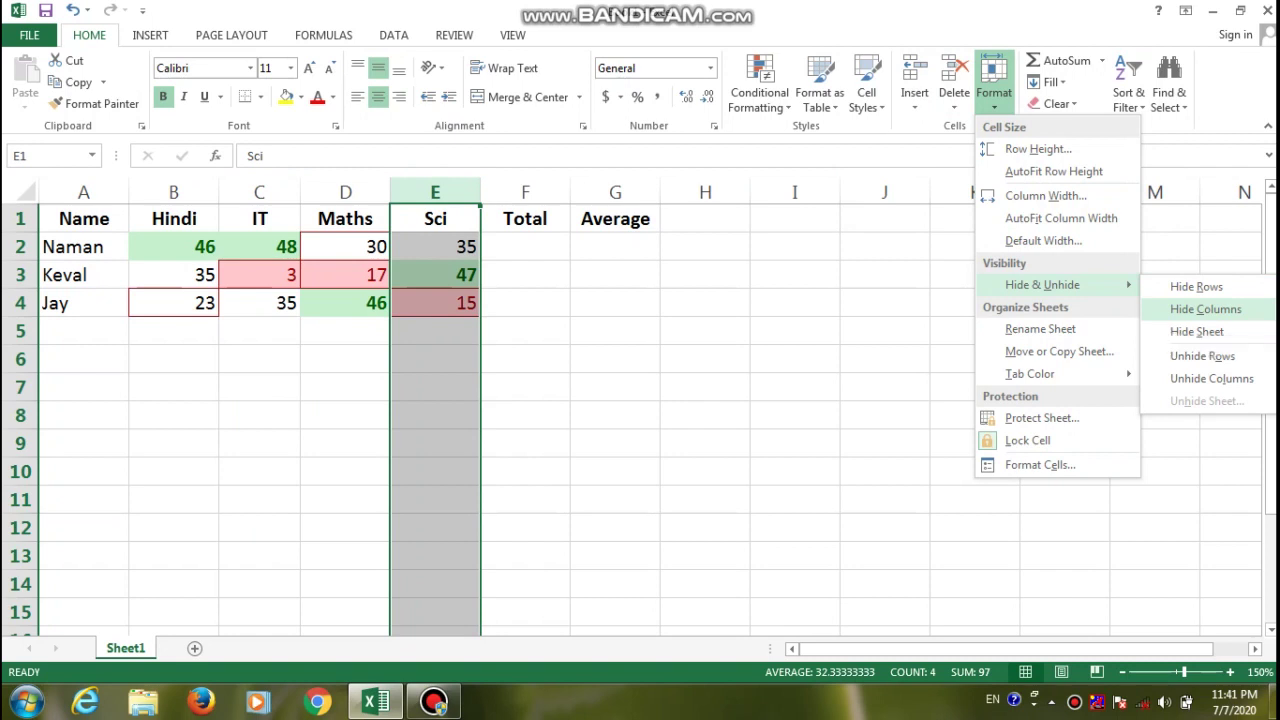
click(1205, 309)
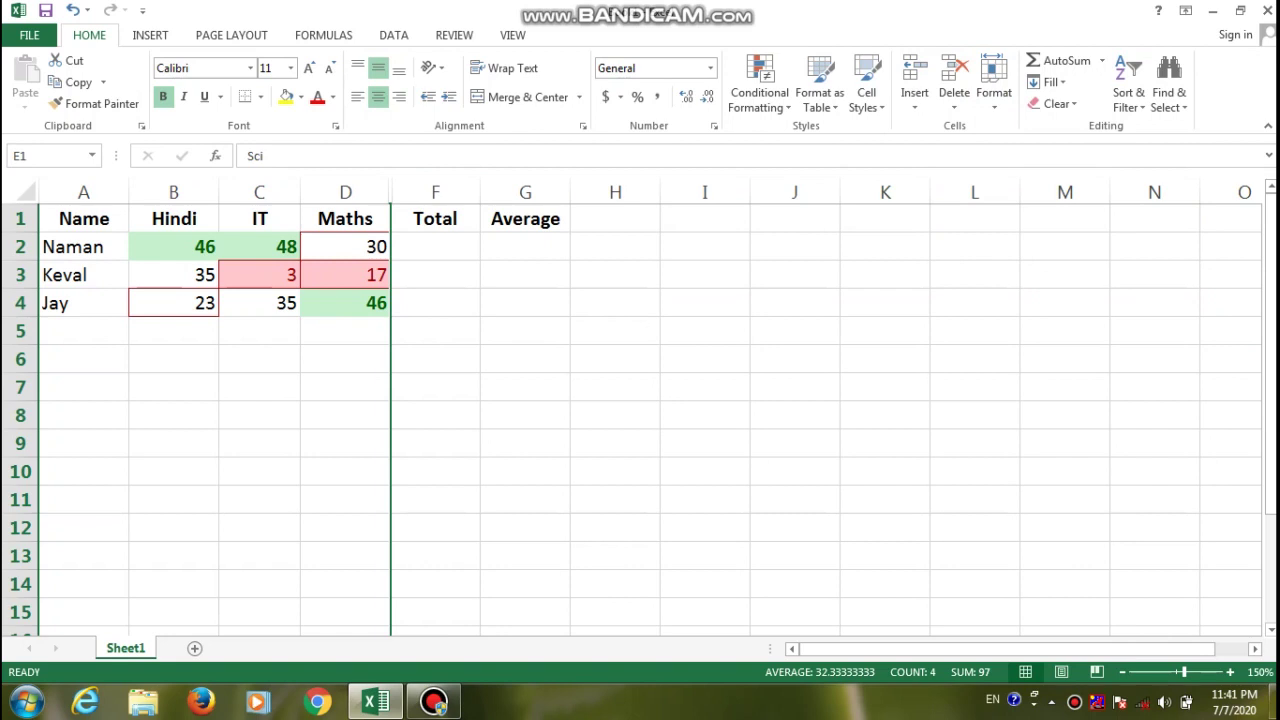
click(994, 85)
mouse_move(1042, 285)
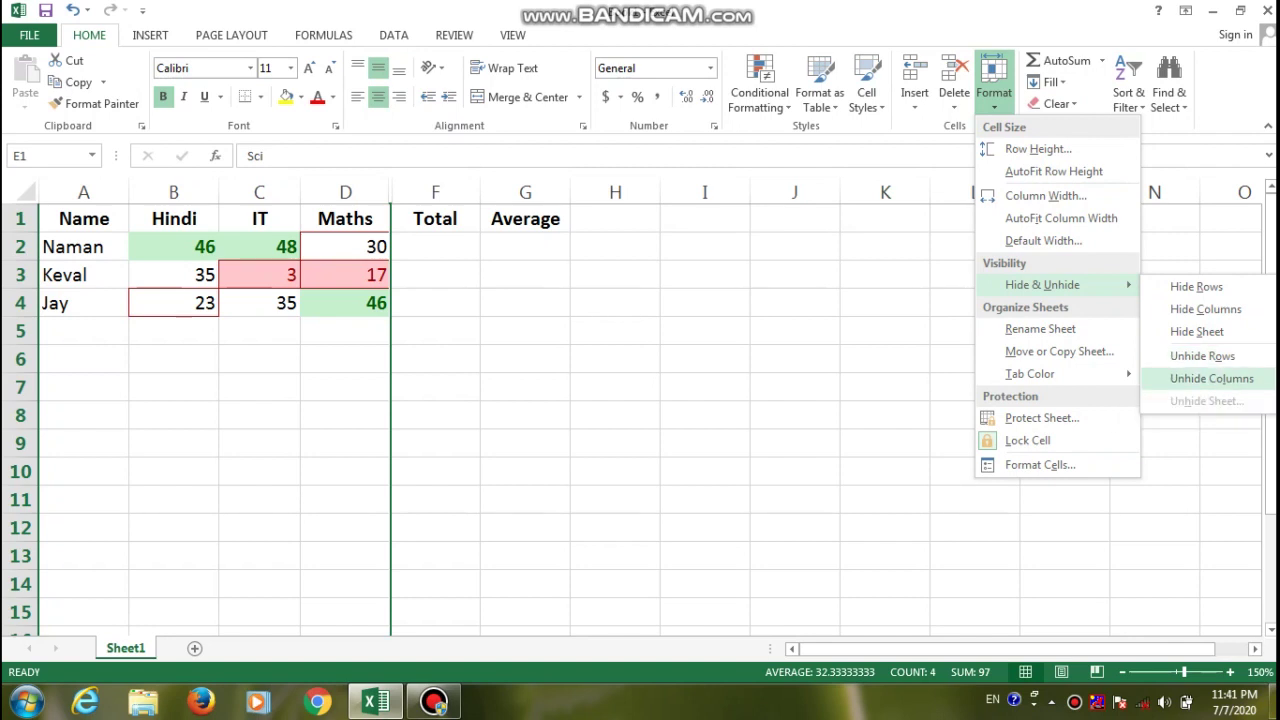
click(1211, 378)
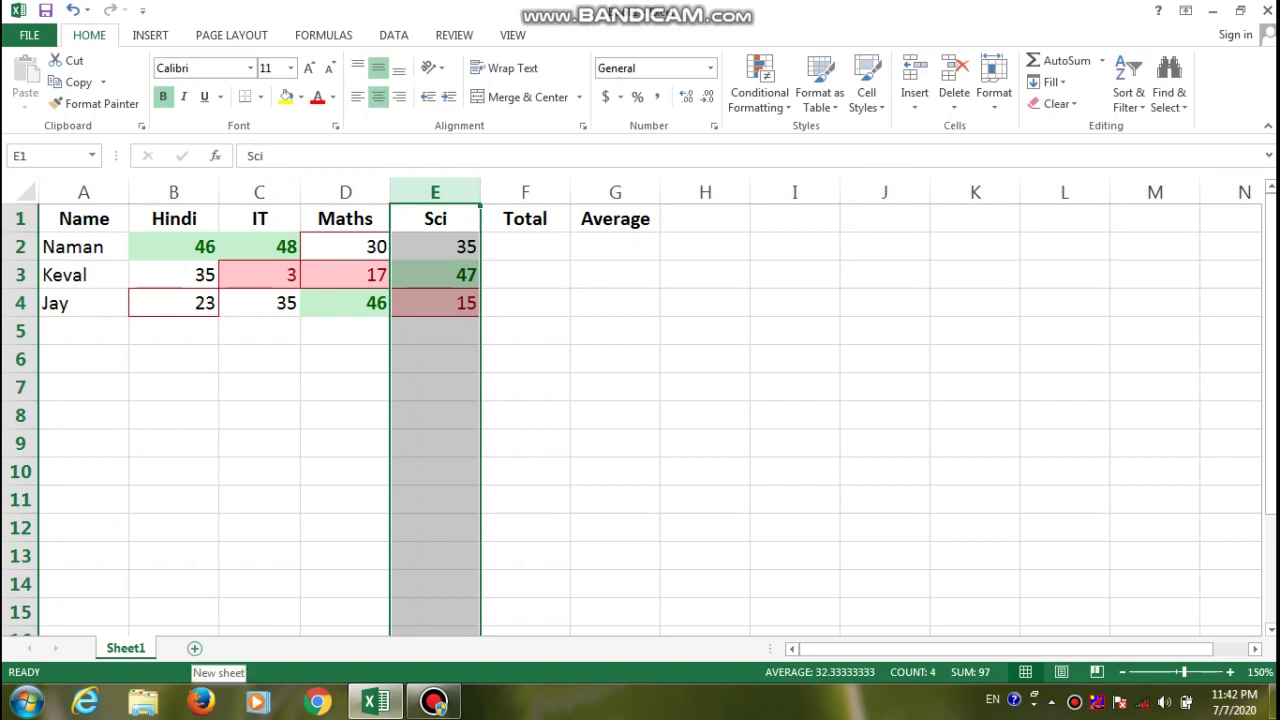
- Add two blank worksheets, Sheet2 and Sheet3, then return to Sheet1
click(195, 648)
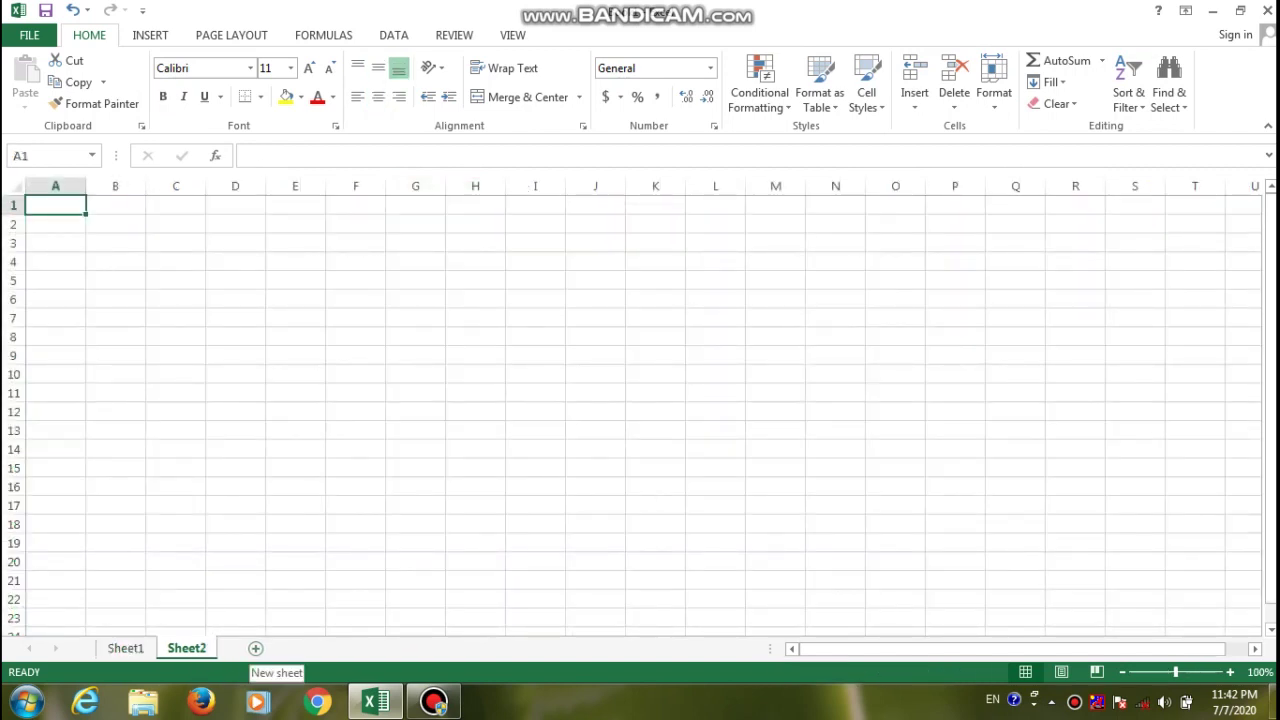
click(255, 648)
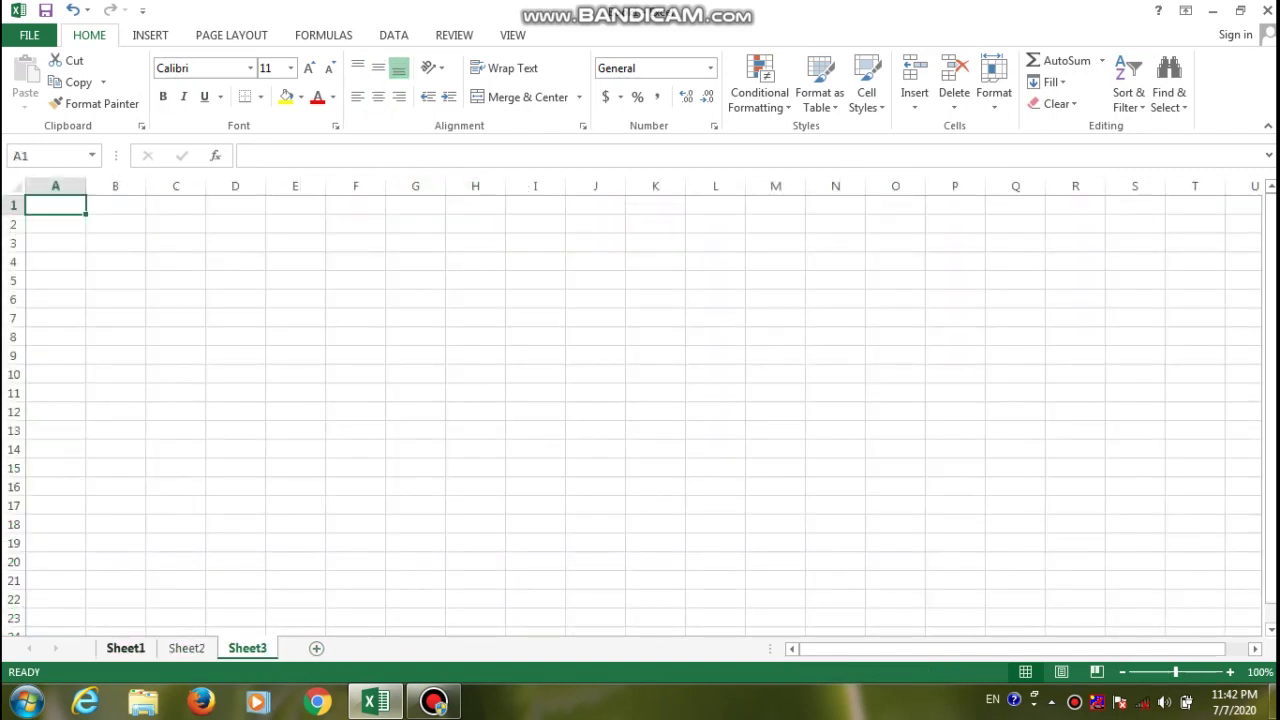
key(ctrl+Page_Up)
key(ctrl+Page_Up)
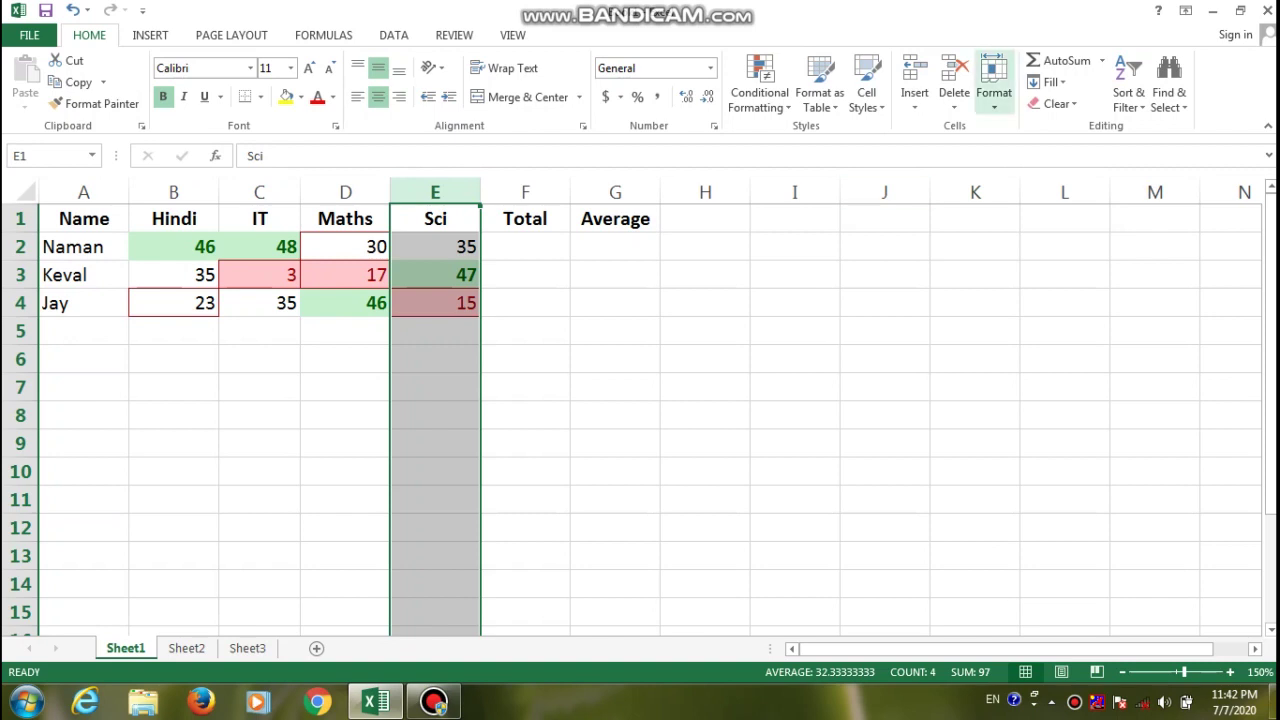
- Hide Sheet1 with Hide Sheet, then unhide it to bring the marks table back
click(994, 85)
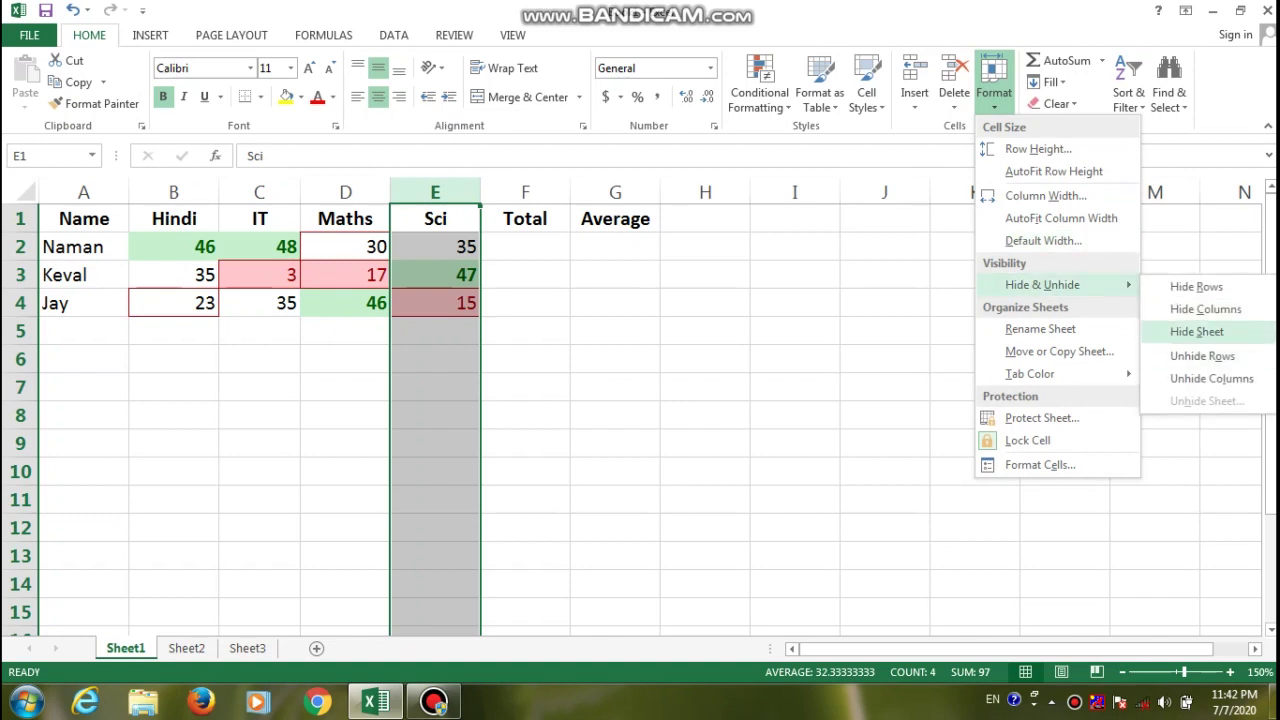
click(1197, 331)
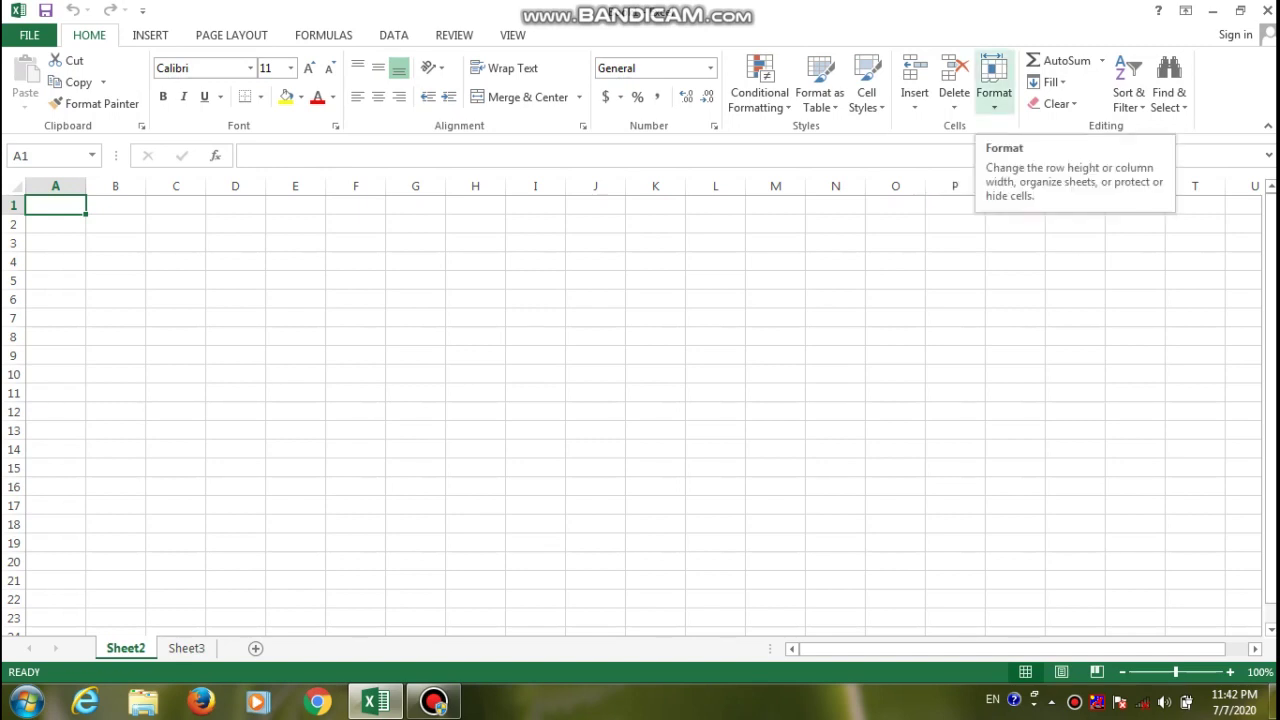
click(994, 85)
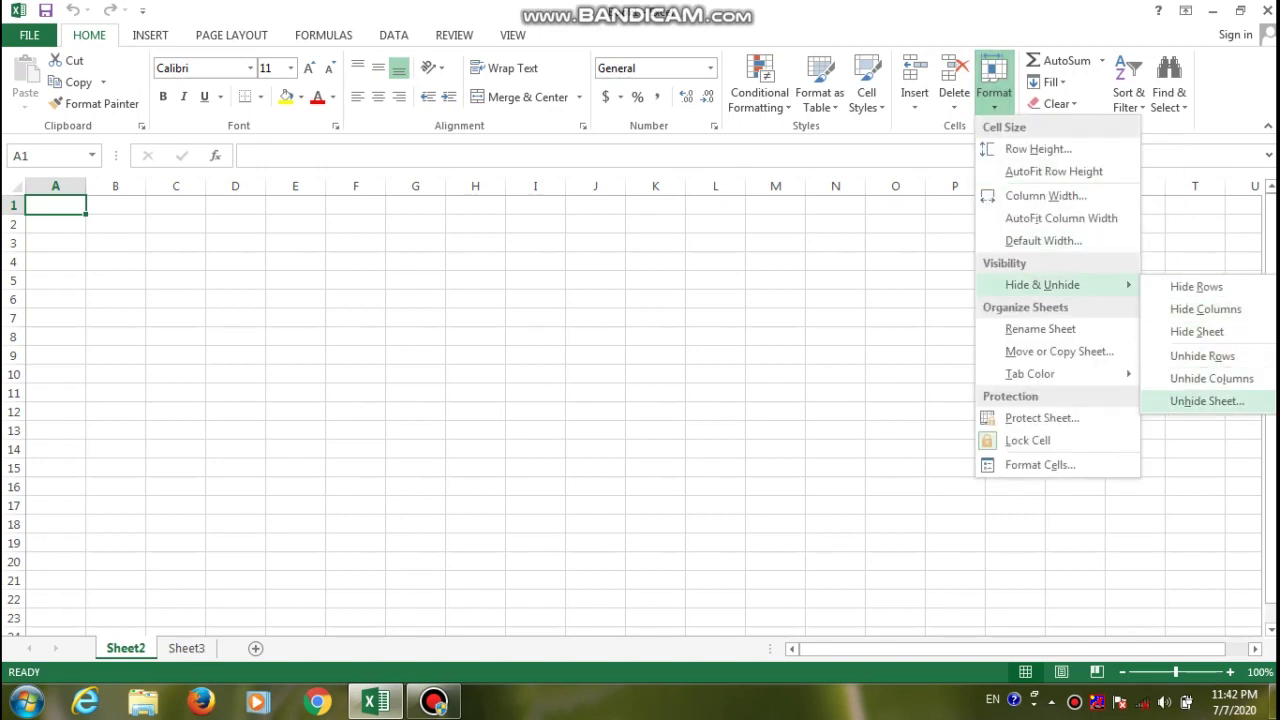
click(1207, 401)
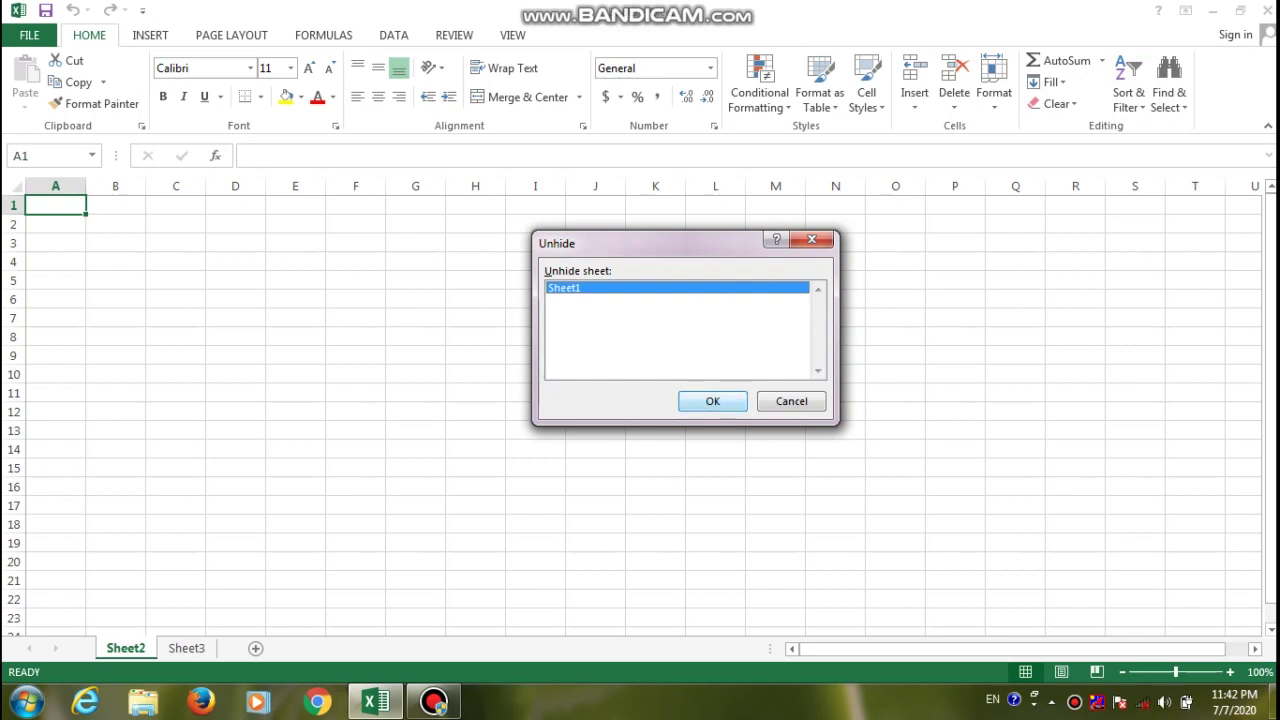
click(712, 401)
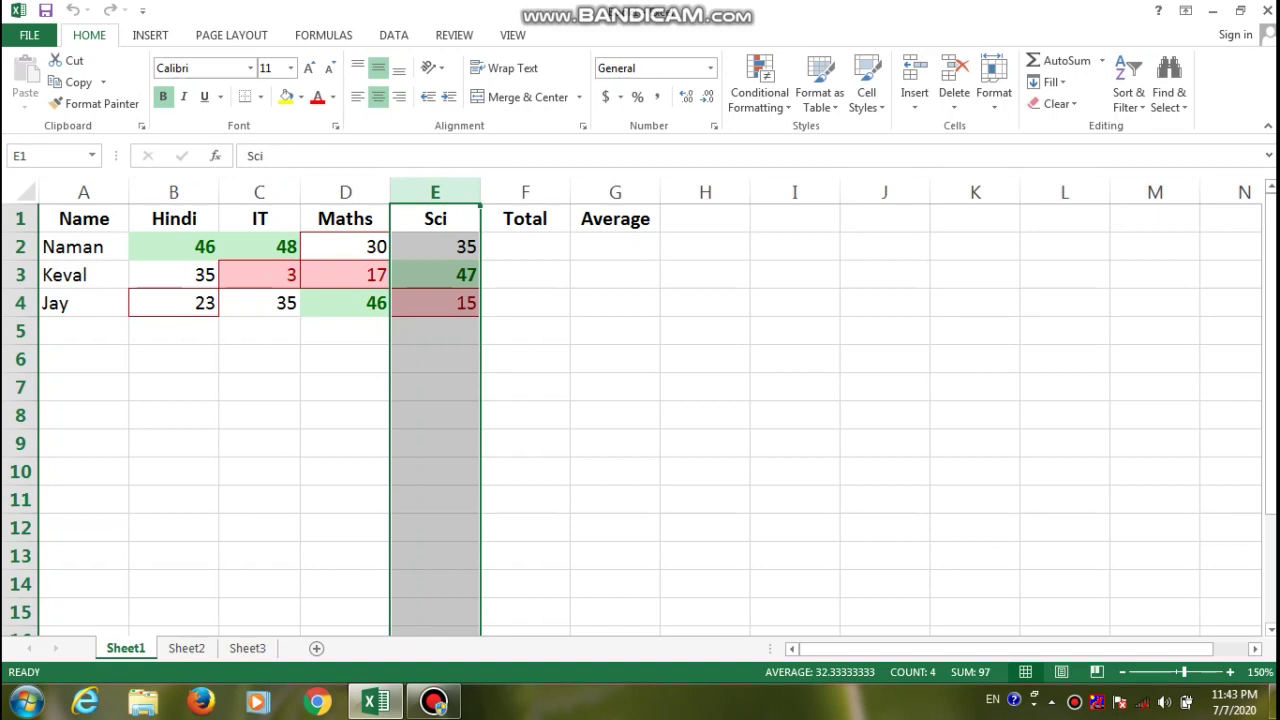
- Check the empty cells below the Sci heading, then select header row 1
click(435, 443)
key(Down)
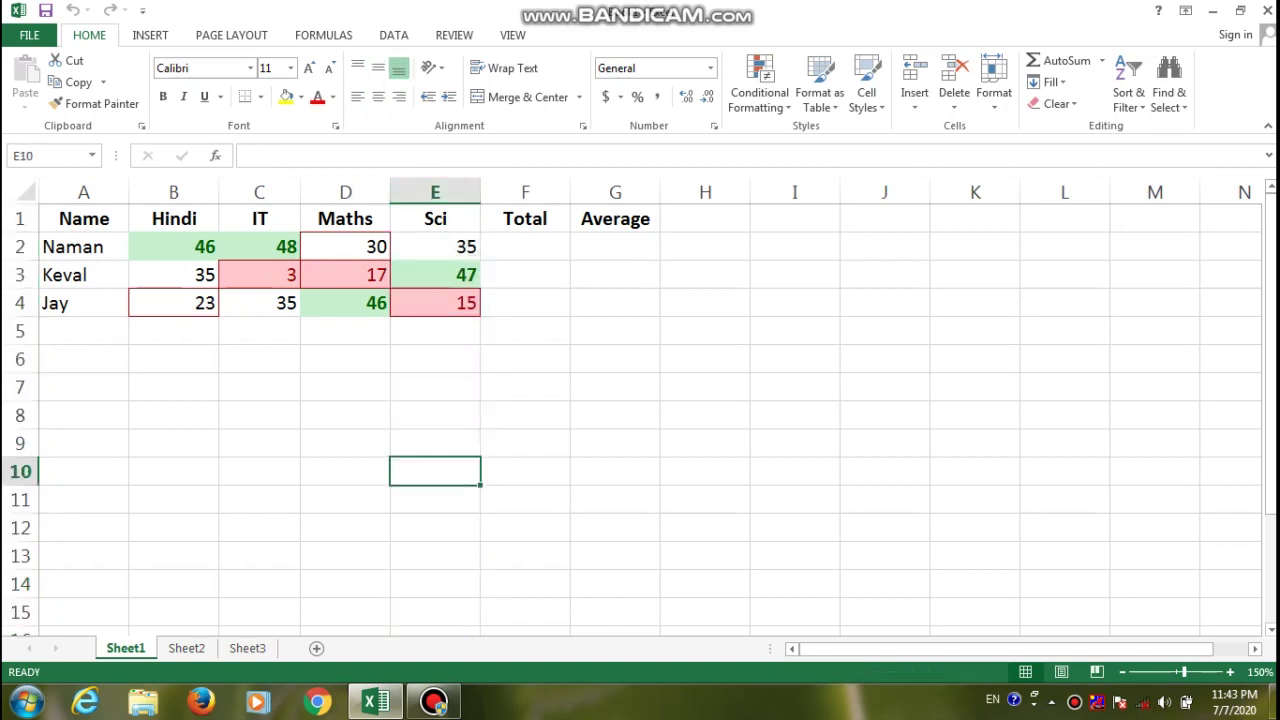
key(Down)
key(Down)
key(Down)
key(Down)
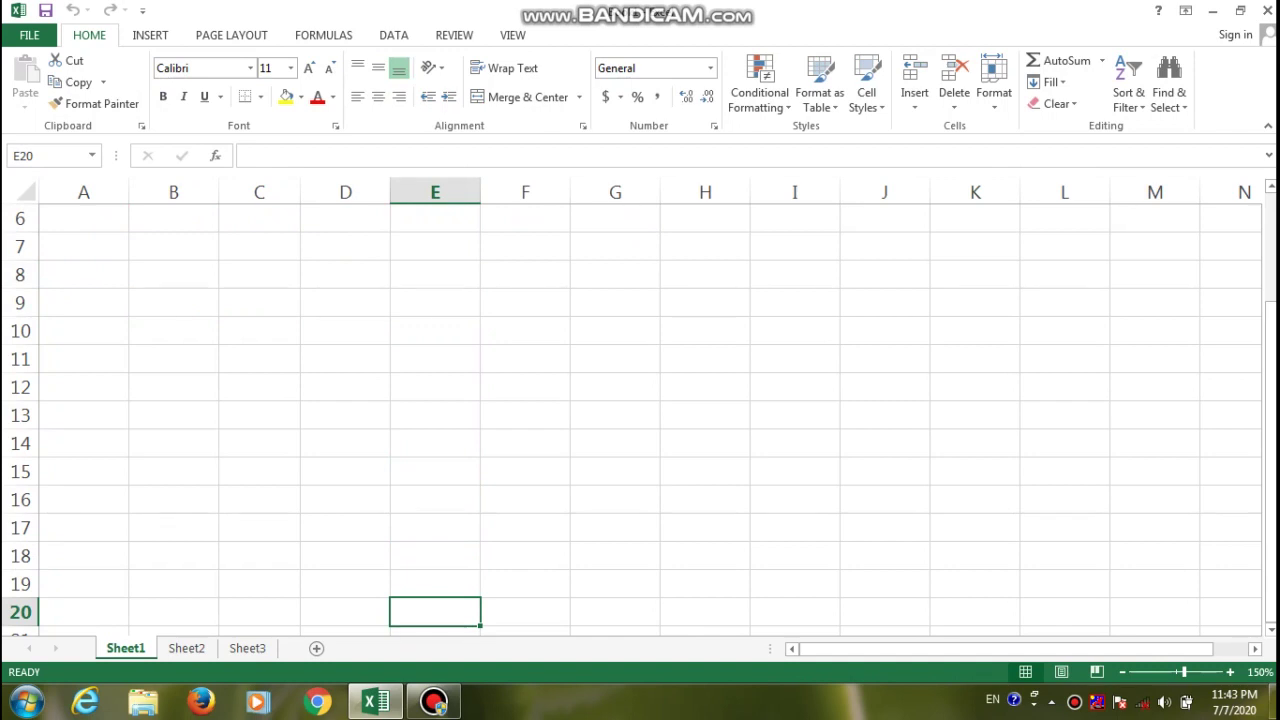
key(Up)
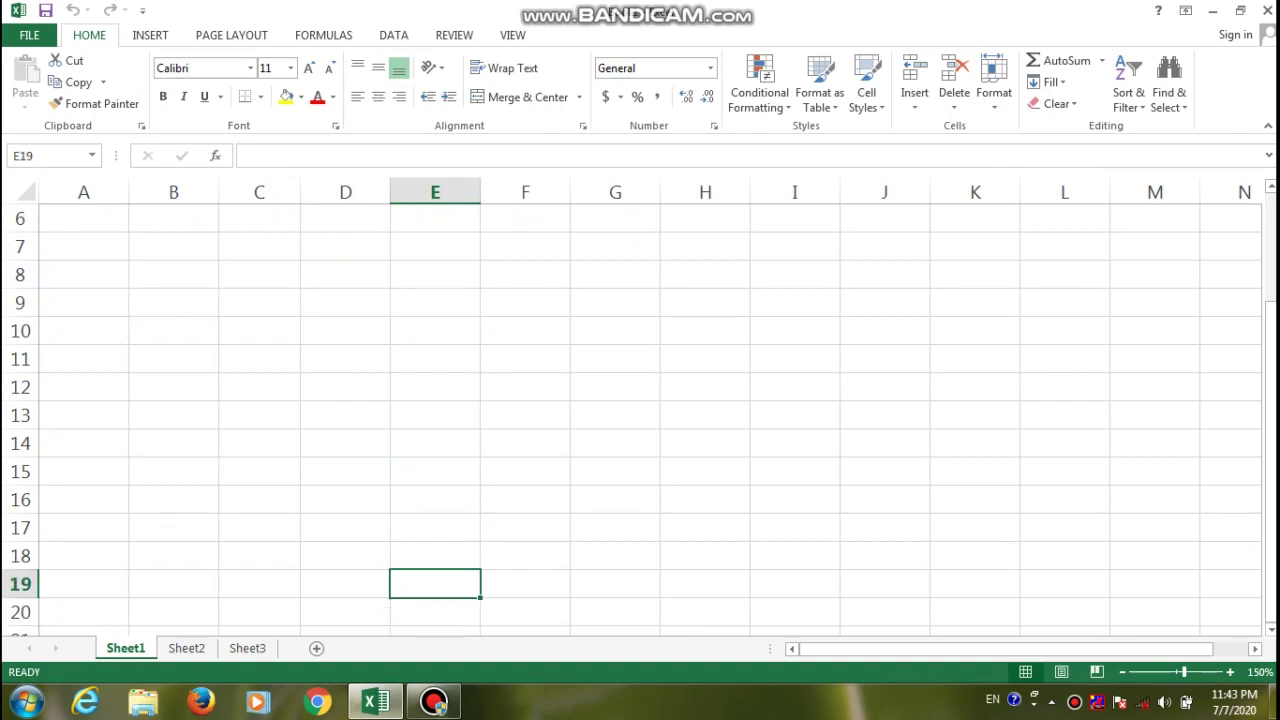
key(Up)
key(Up)
key(Up)
key(Up)
key(Up)
key(Up)
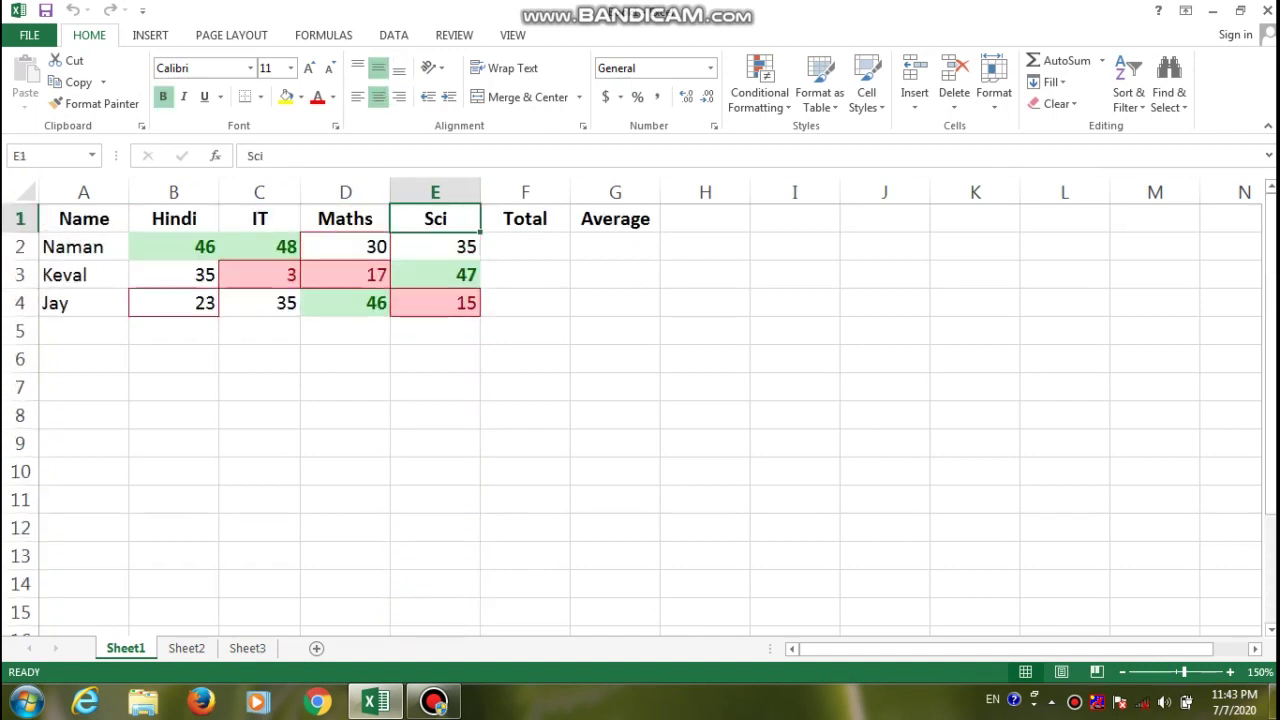
click(20, 218)
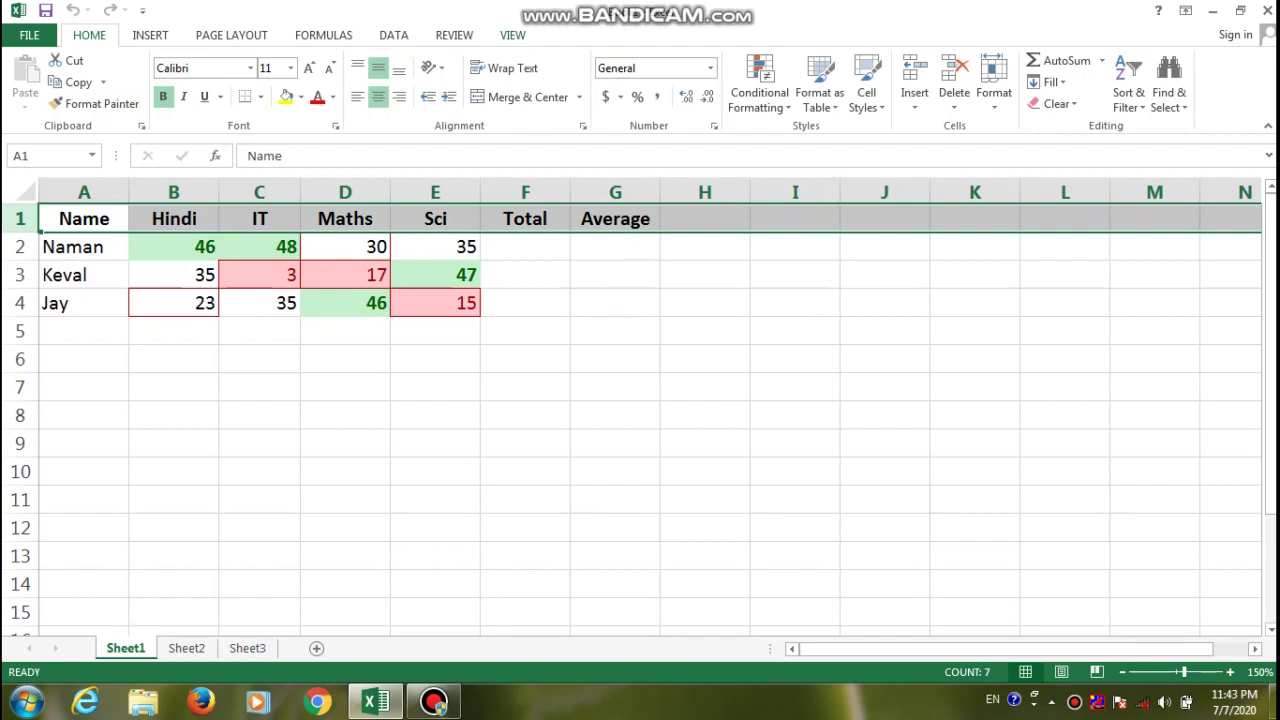
- Bring up the View tab's Freeze Panes options and pick cell H2 as the freeze point
key(alt+w)
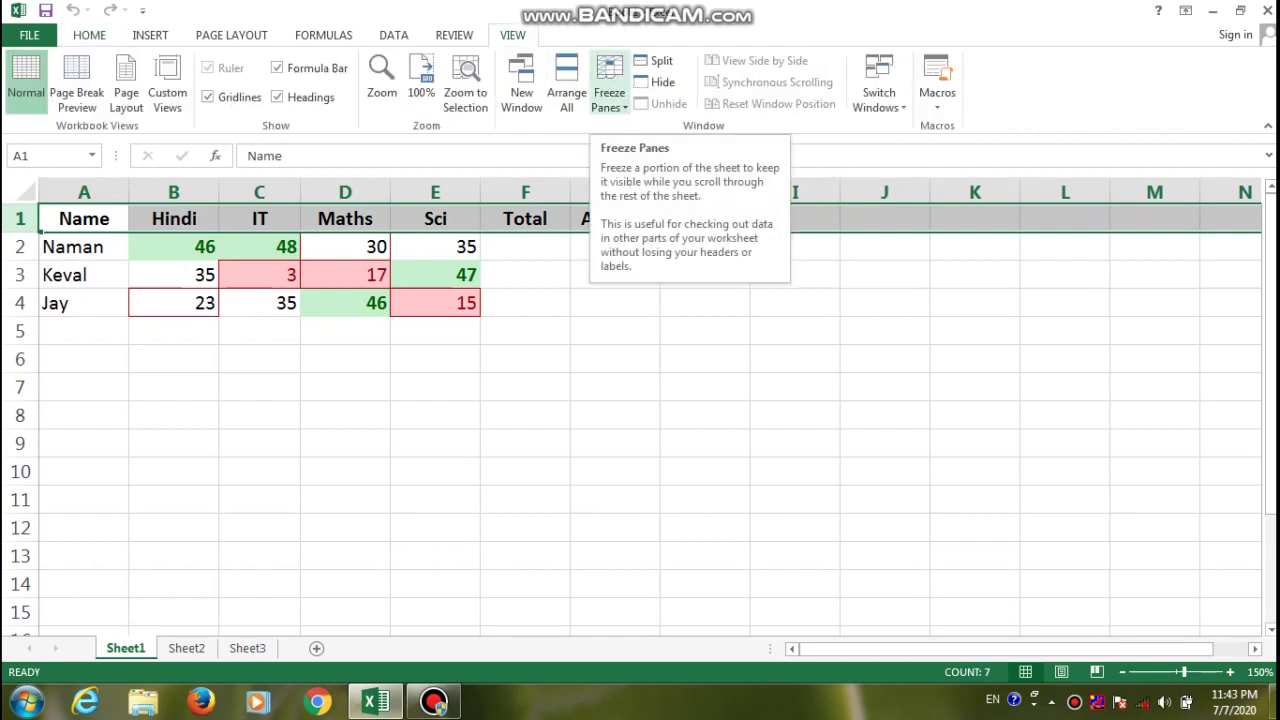
click(609, 85)
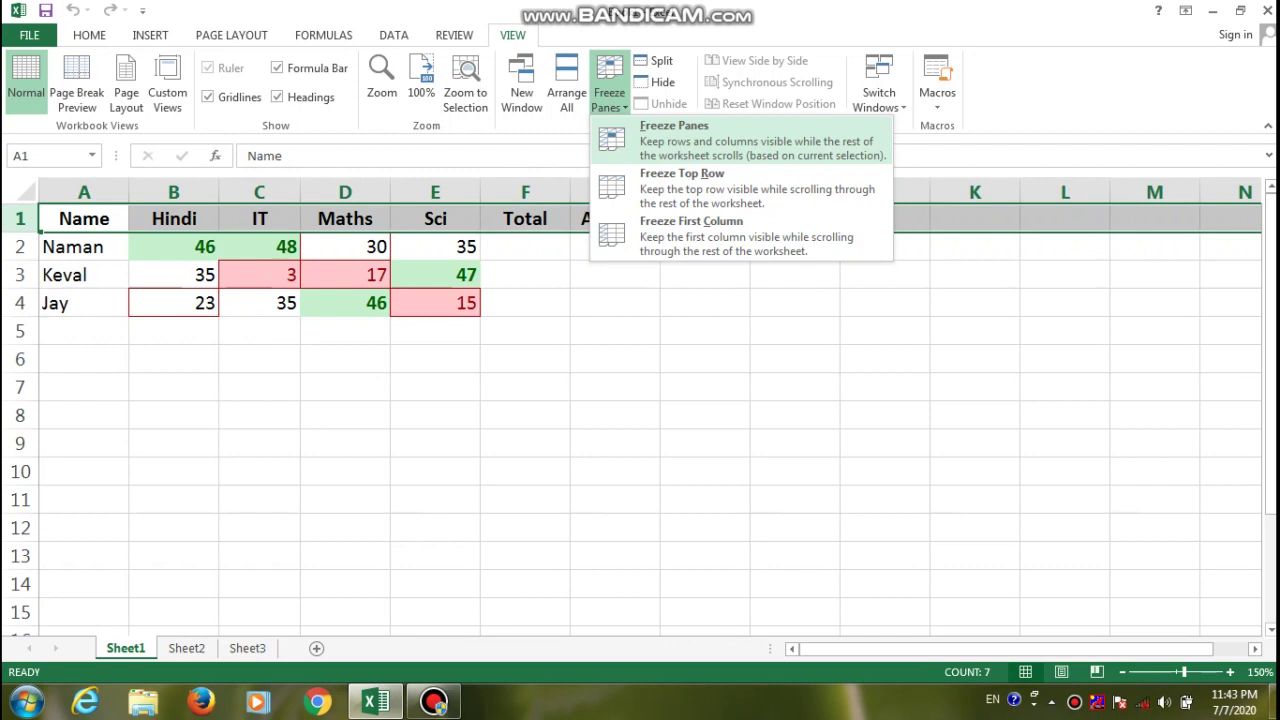
click(674, 126)
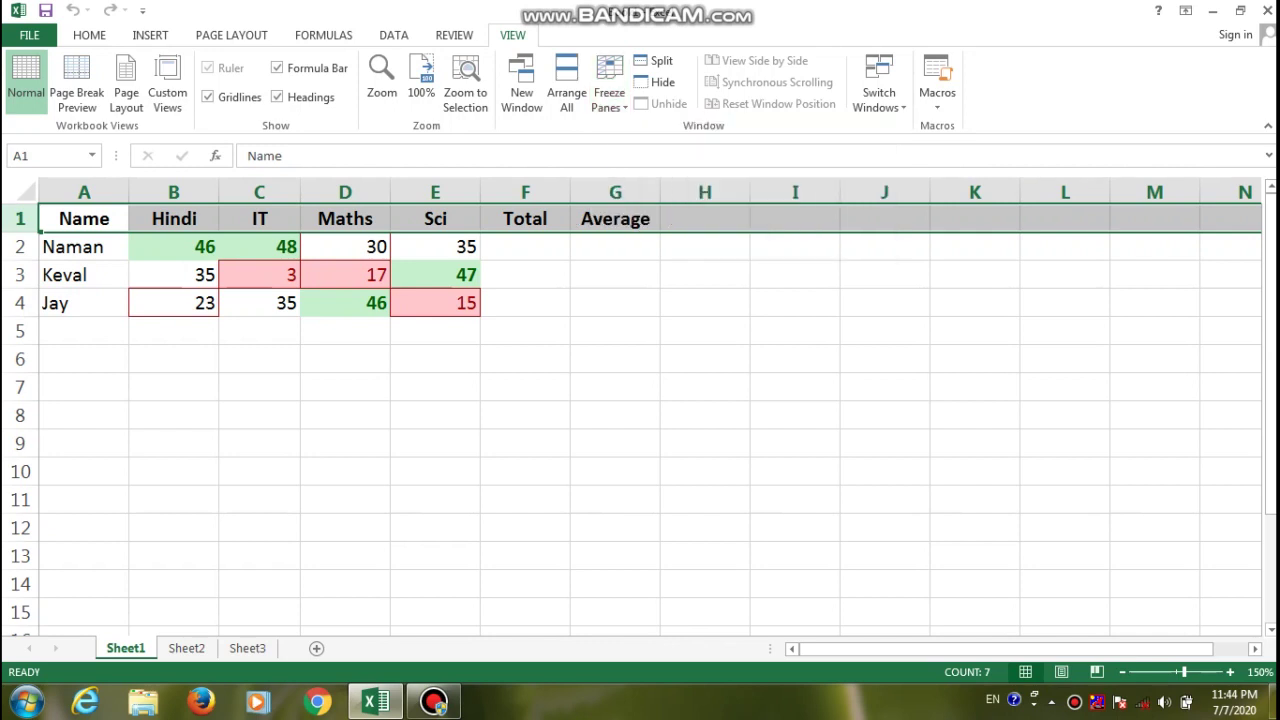
click(704, 246)
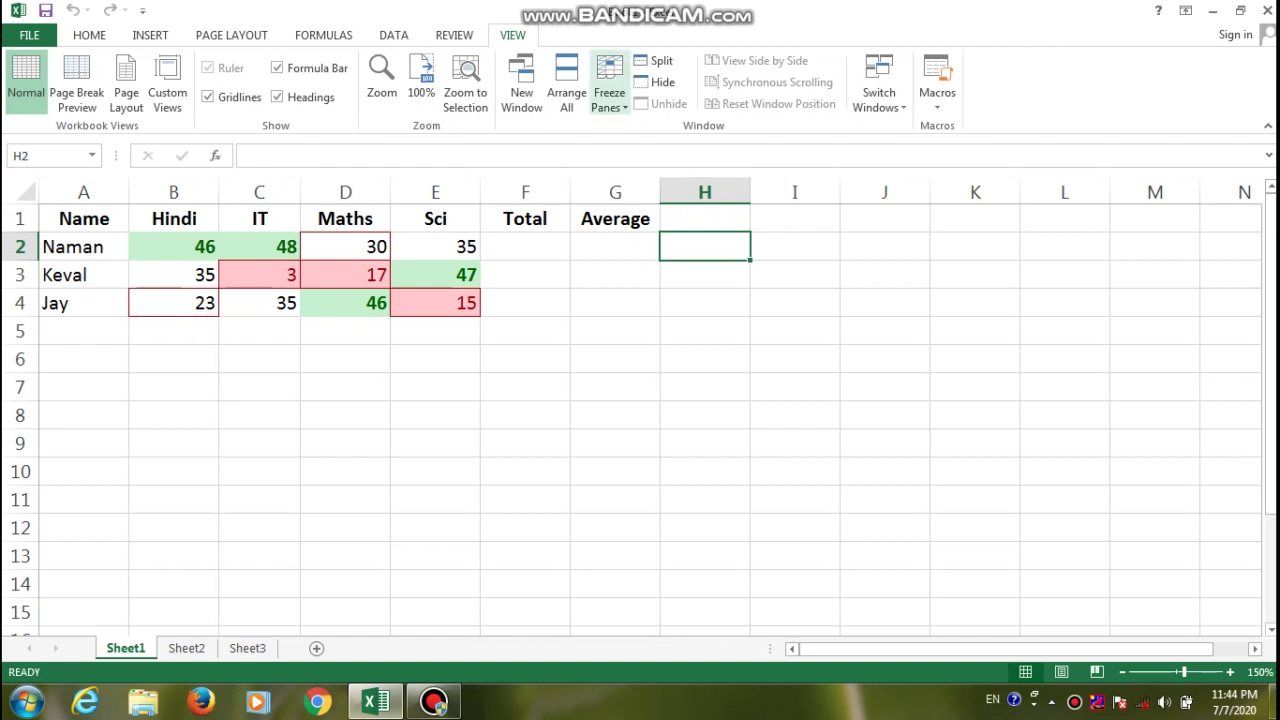
- Freeze panes at H2 and scroll down to check the header row stays fixed
click(609, 90)
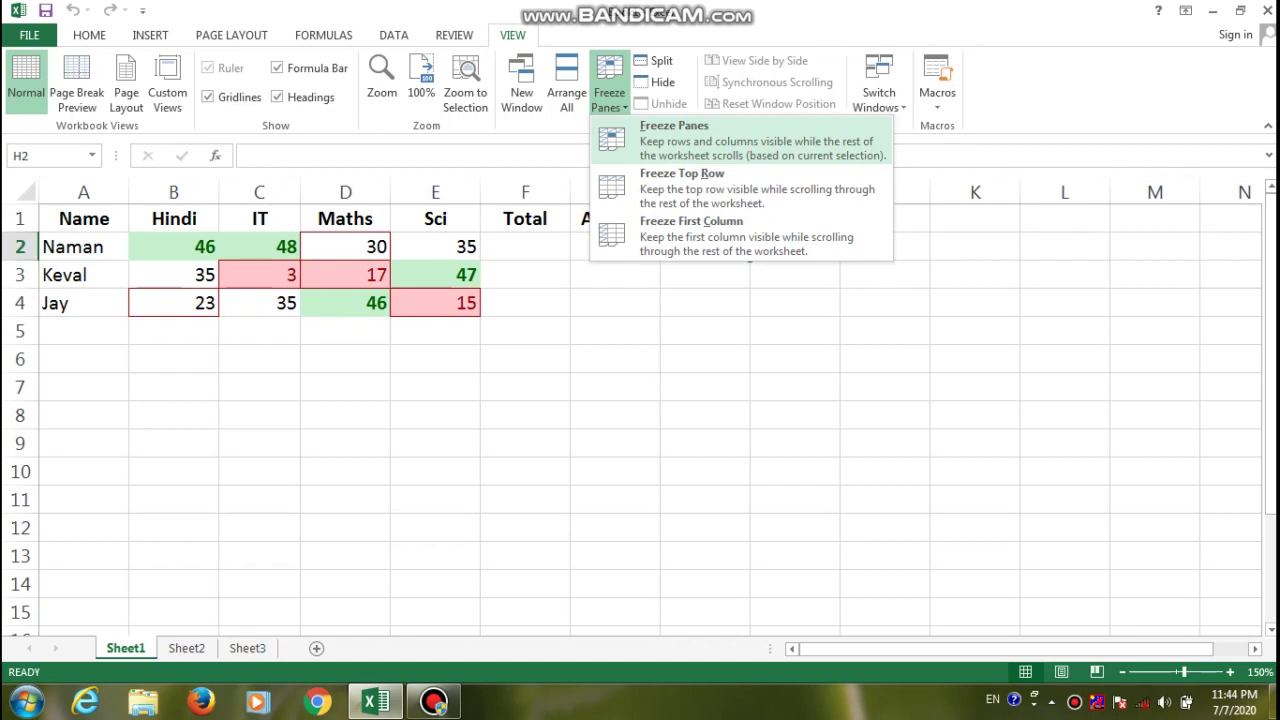
click(673, 140)
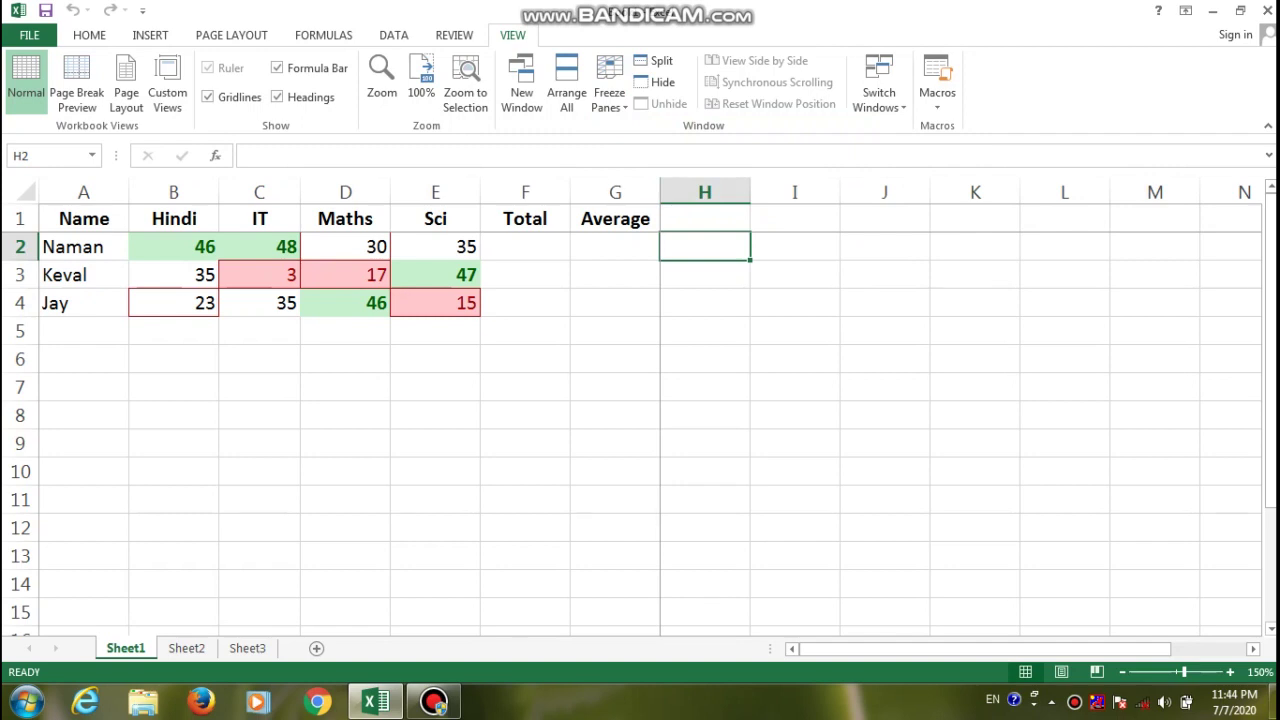
key(Down)
key(Down)
key(Down)
key(Down)
key(Down)
key(Down)
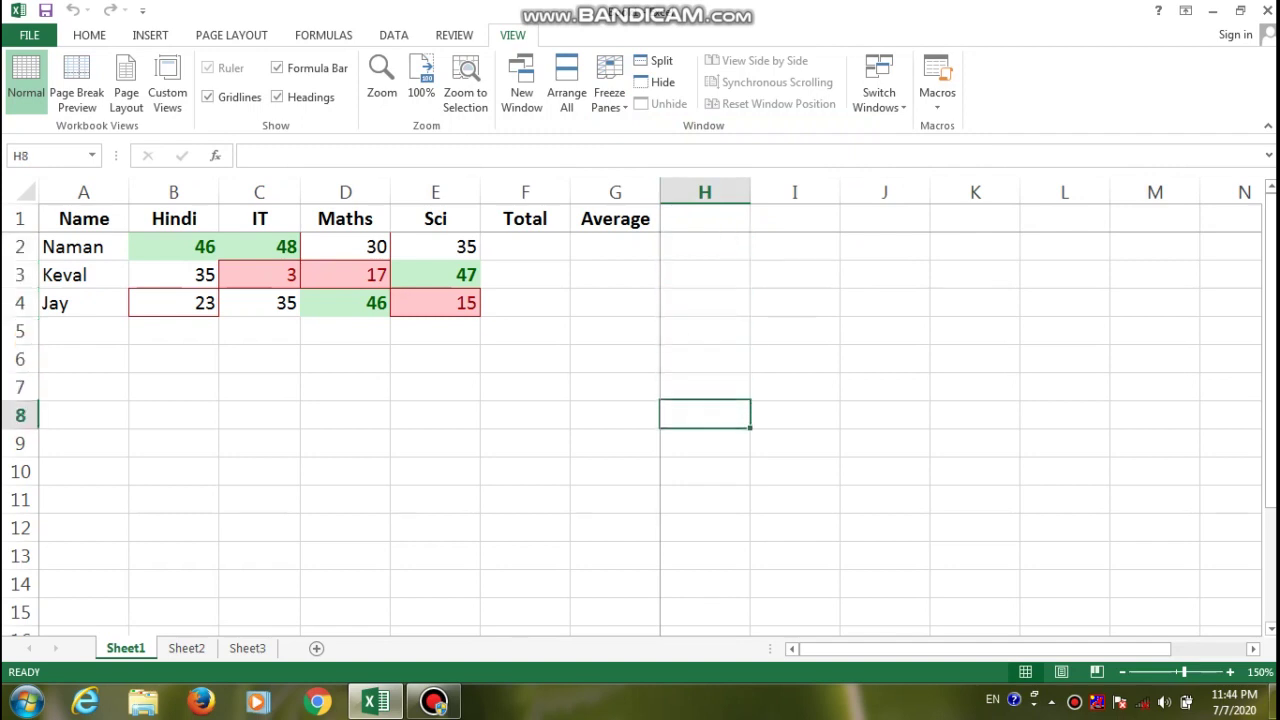
key(Down)
key(Down)
key(Down)
key(Down)
key(Down)
key(Down)
key(Down)
key(Down)
key(Down)
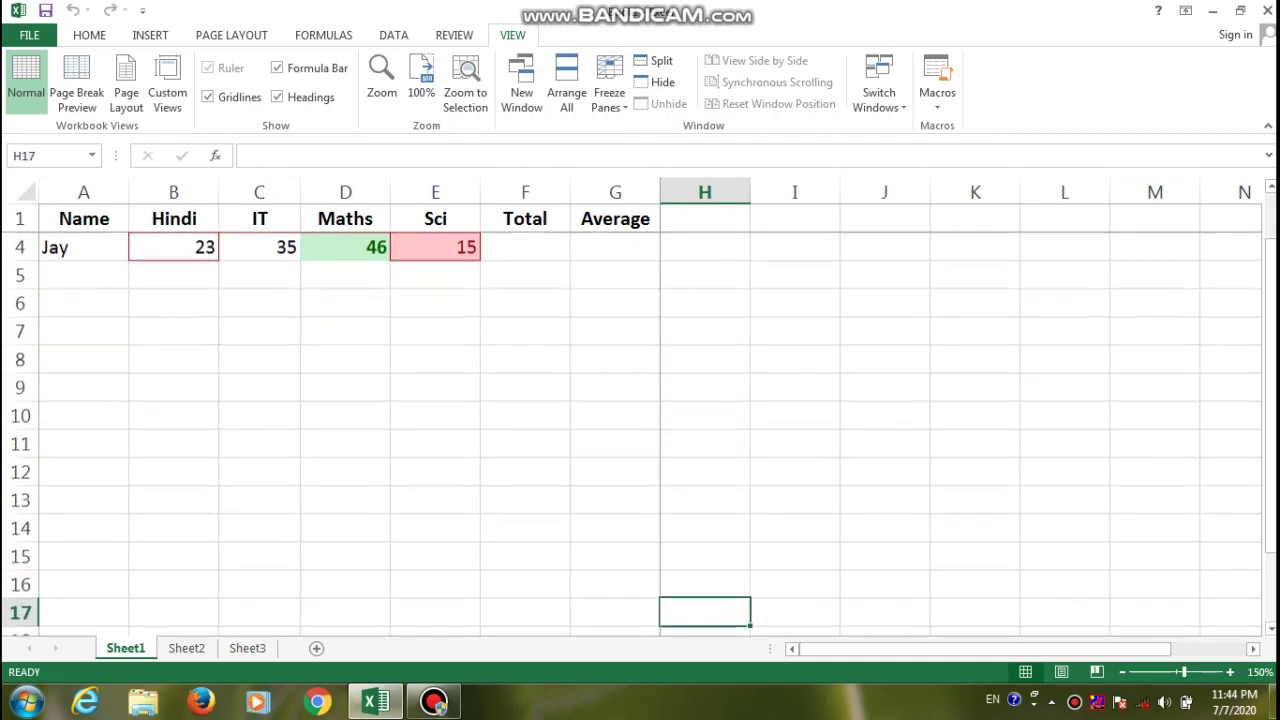
key(Down)
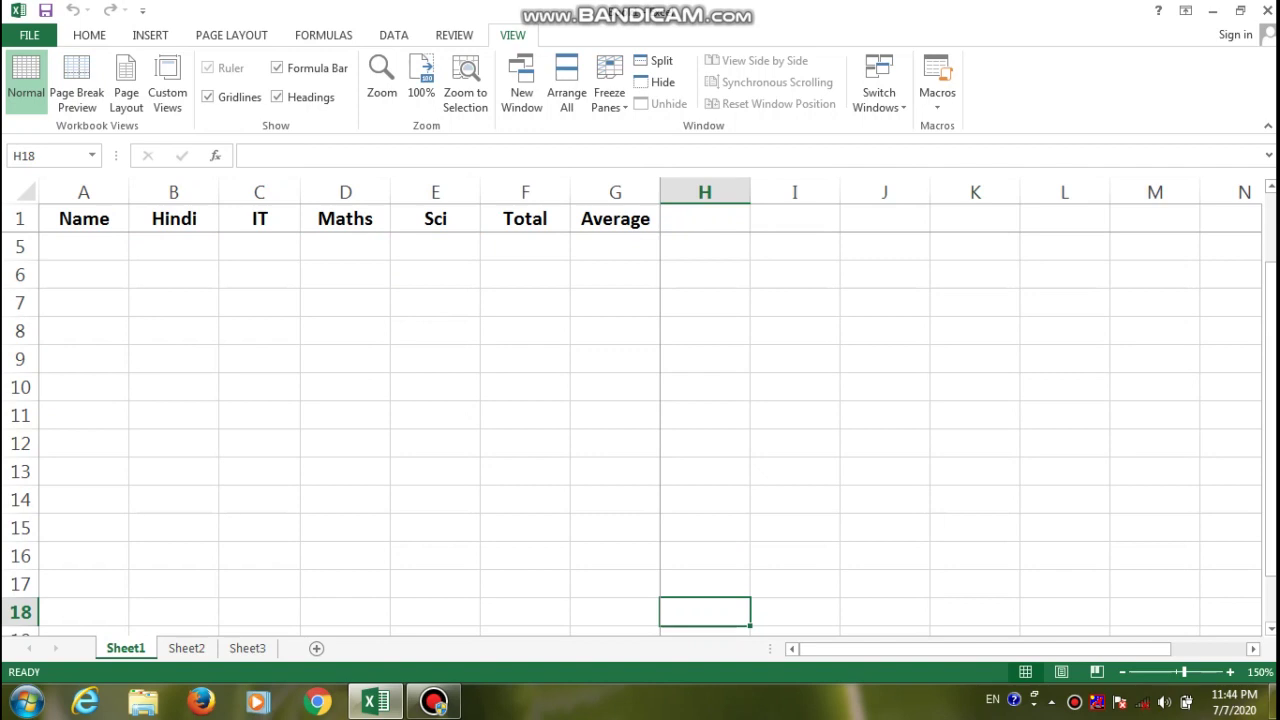
- Move right and back to confirm columns A–G stay fixed, then return to the top
key(Right)
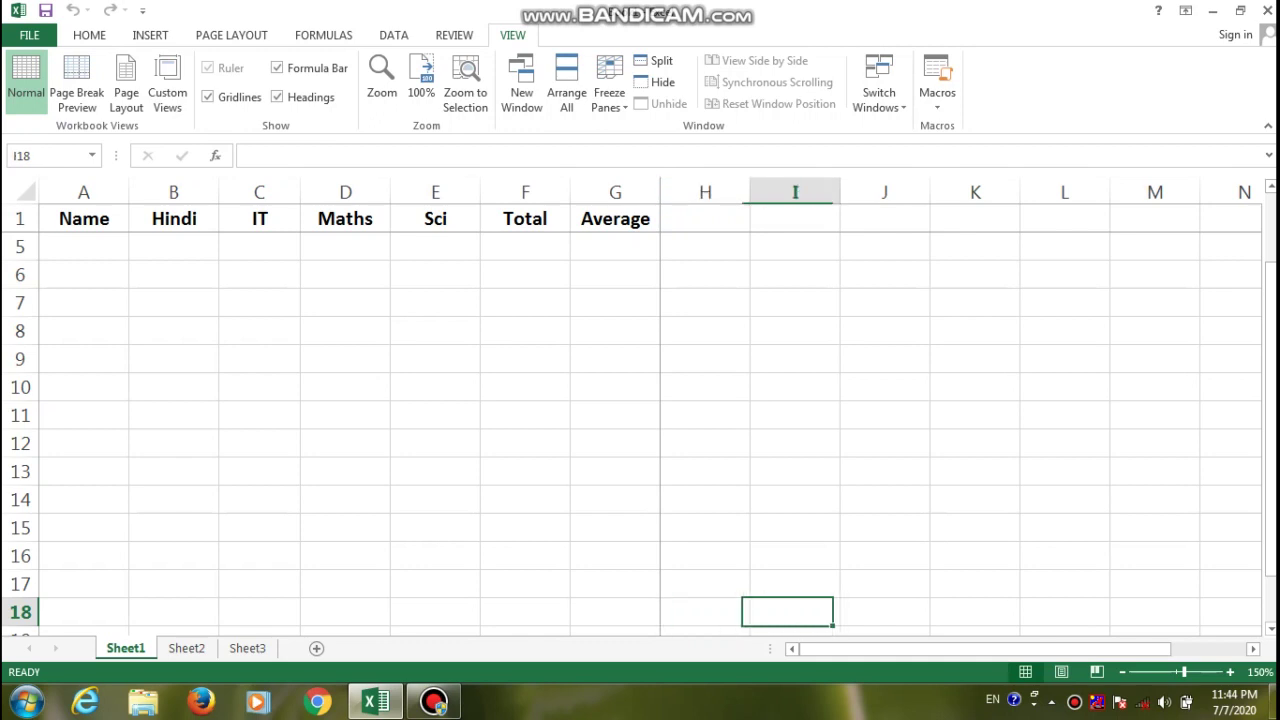
key(Right)
key(Right)
key(Right)
key(Right)
key(Right)
key(Right)
key(Right)
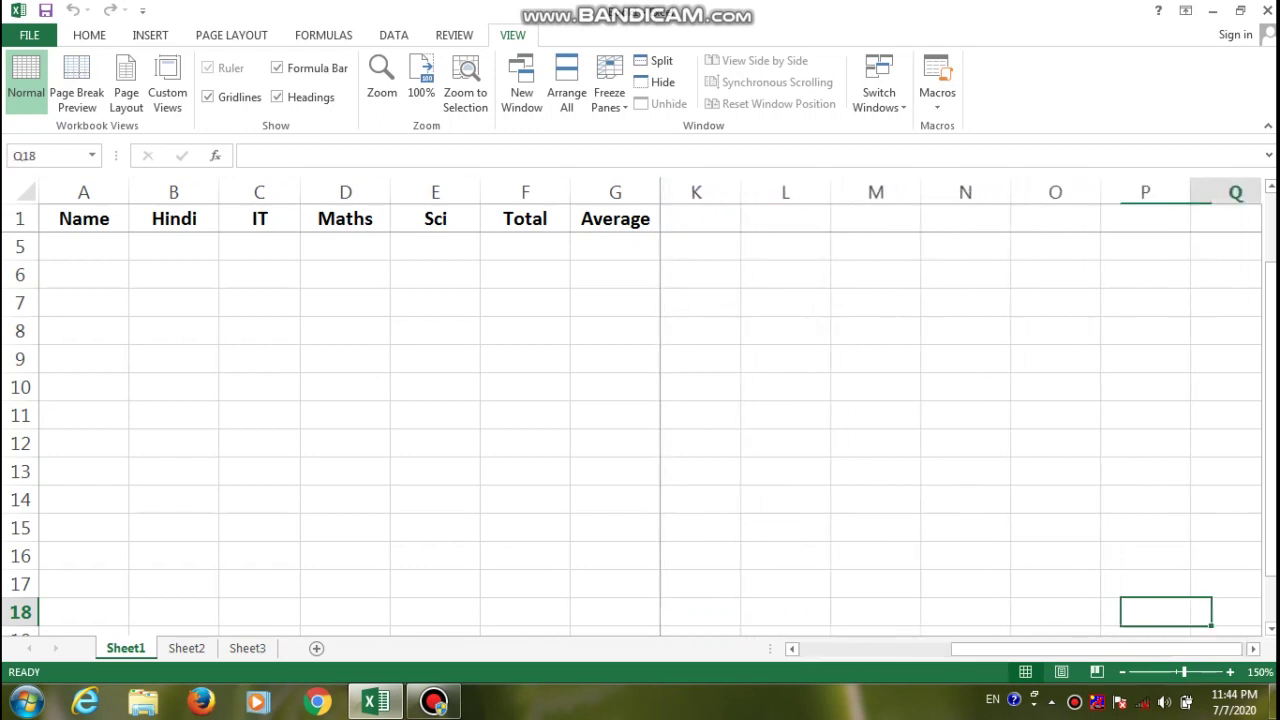
key(Right)
key(Right)
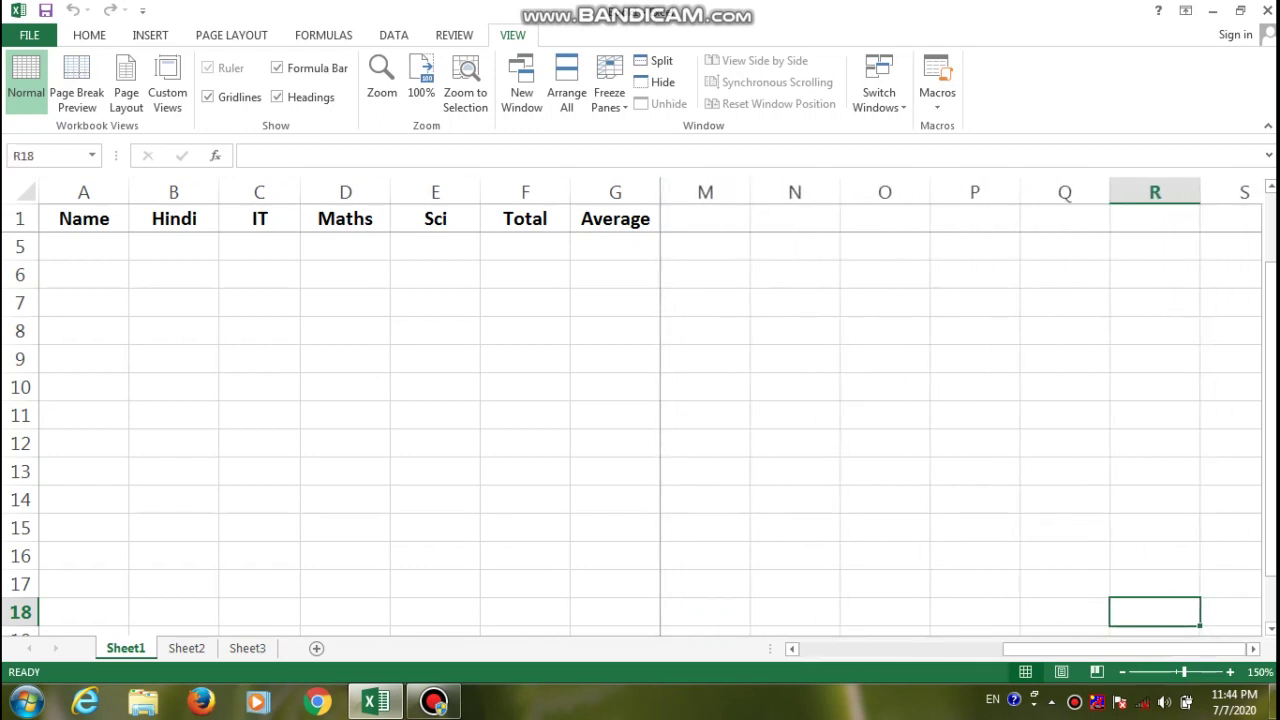
key(Left)
key(Left)
key(Left)
key(Left)
key(Left)
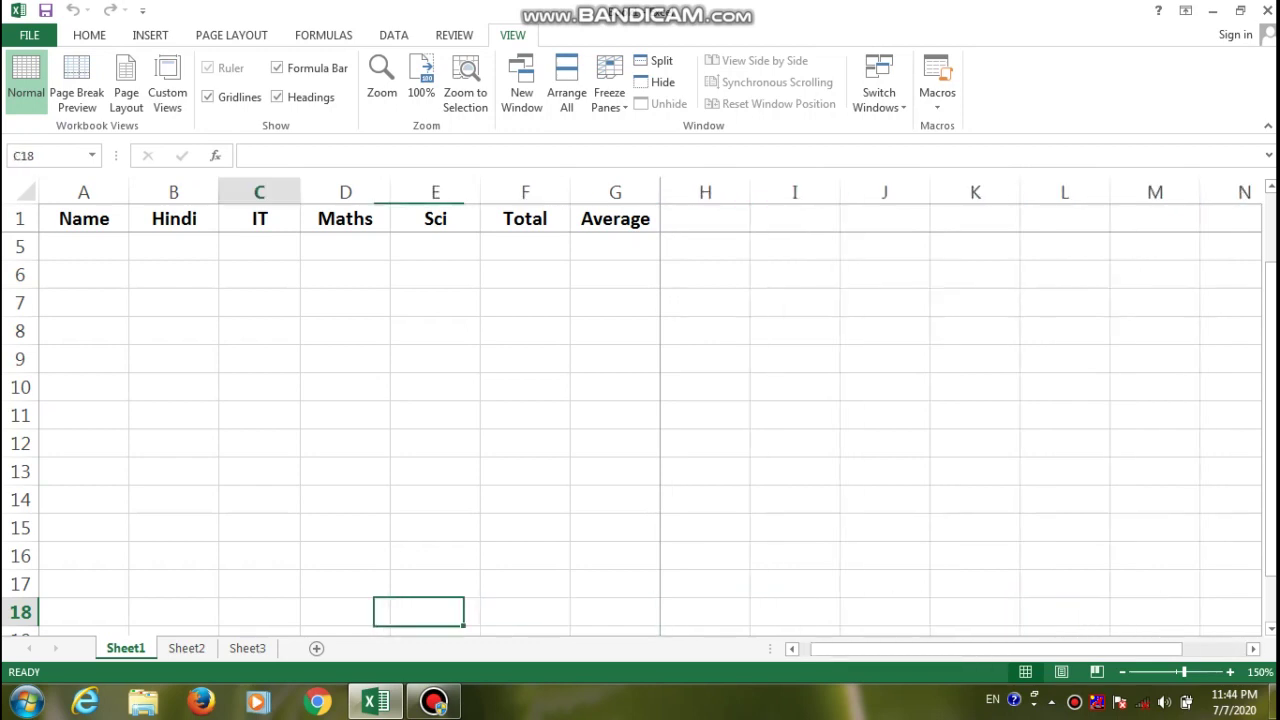
key(Left)
key(Left)
key(Up)
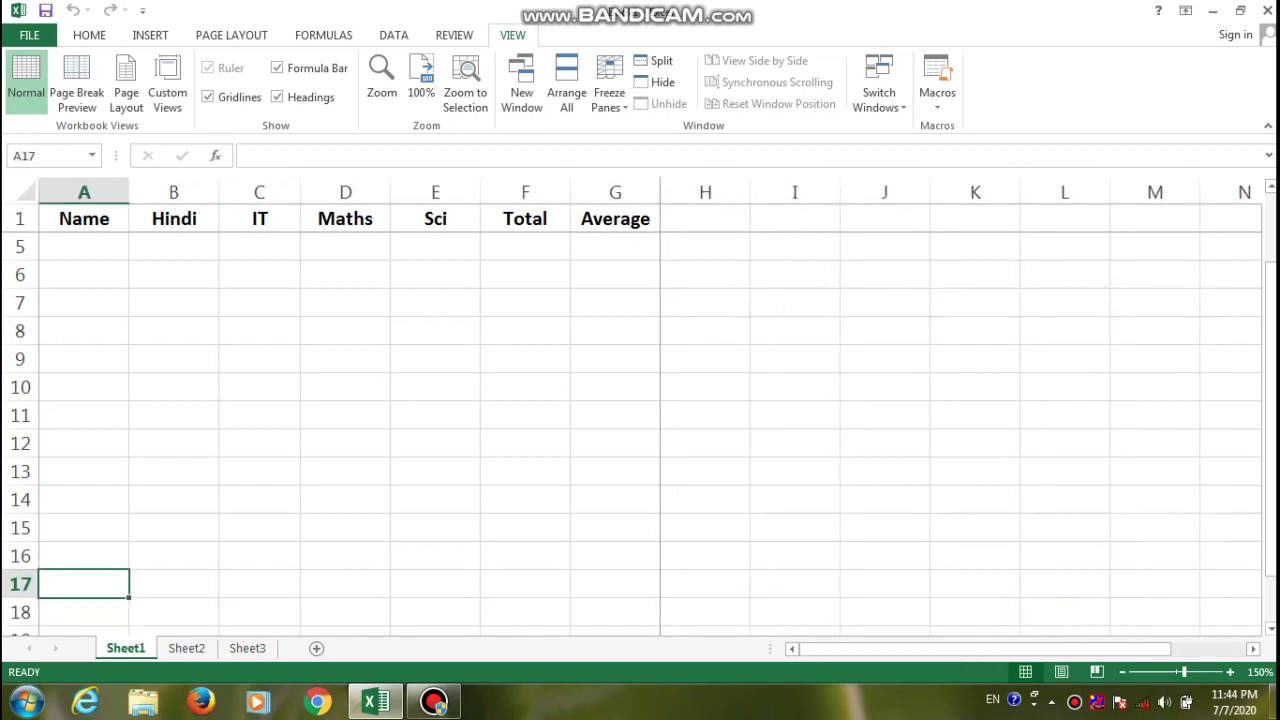
key(Up)
key(Up)
key(Up)
key(Up)
key(Up)
key(Up)
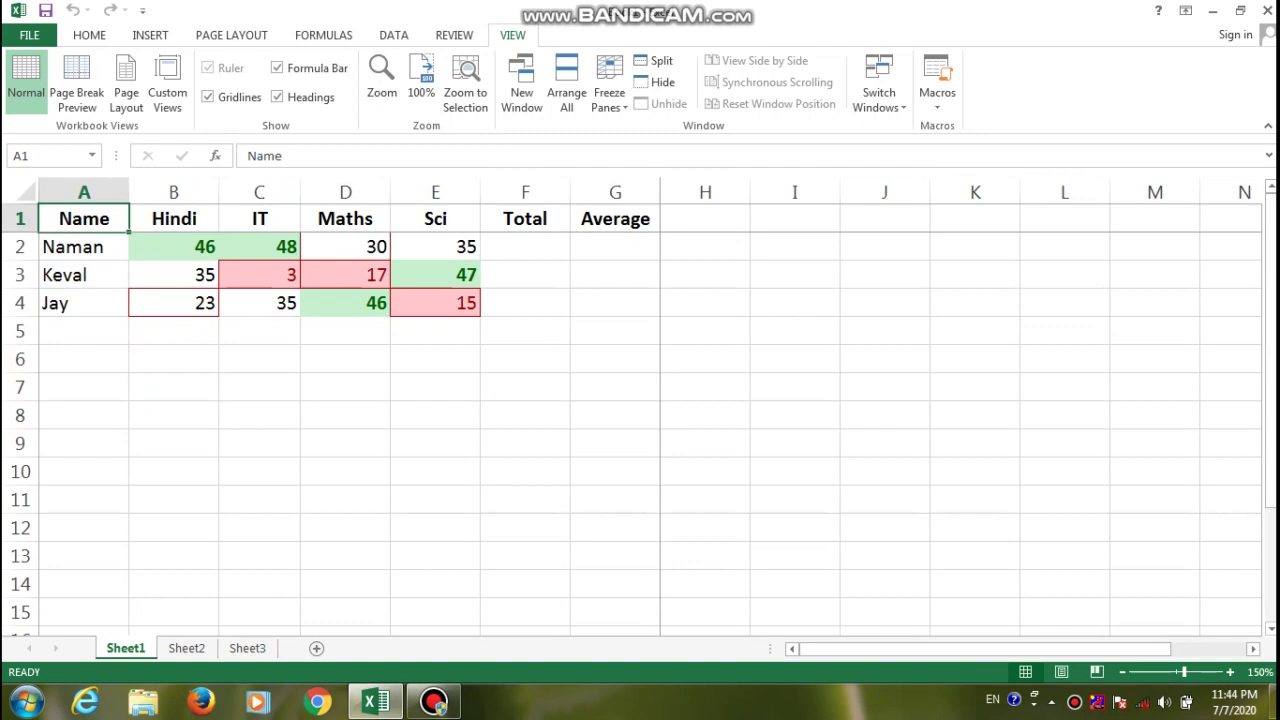
- Unfreeze all panes and arrow down and back up to confirm the sheet scrolls freely
click(609, 90)
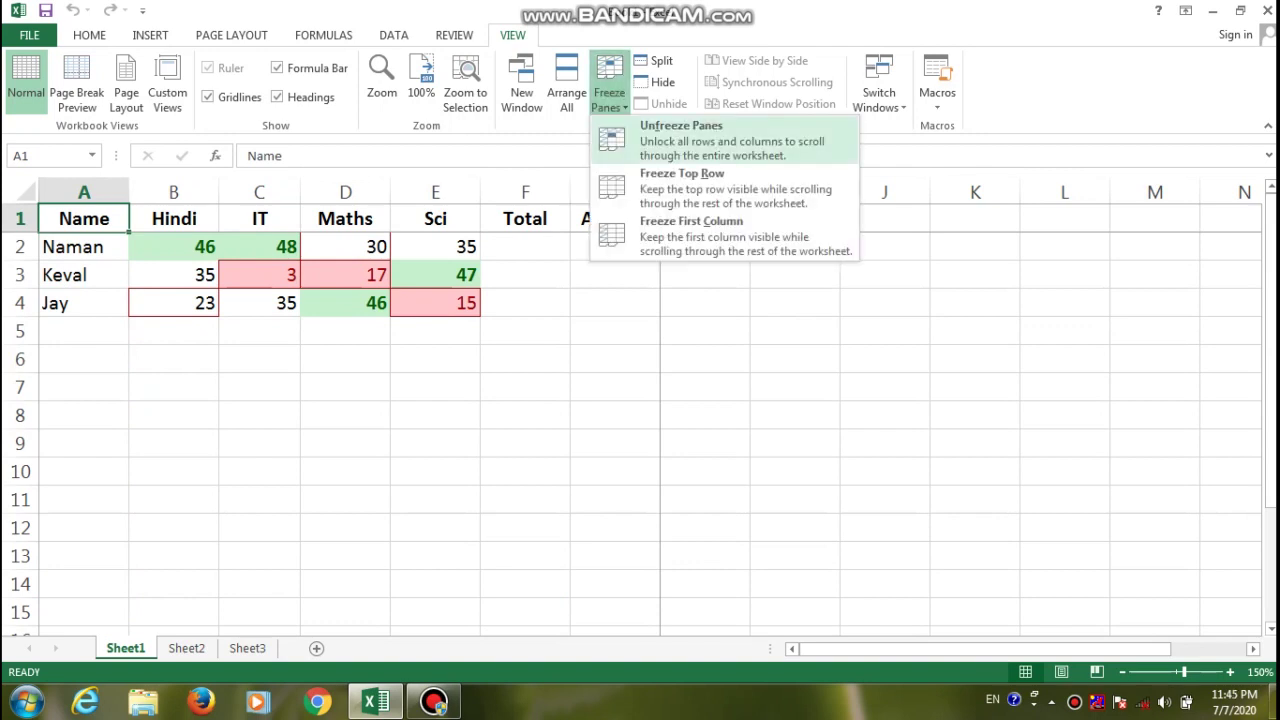
click(690, 140)
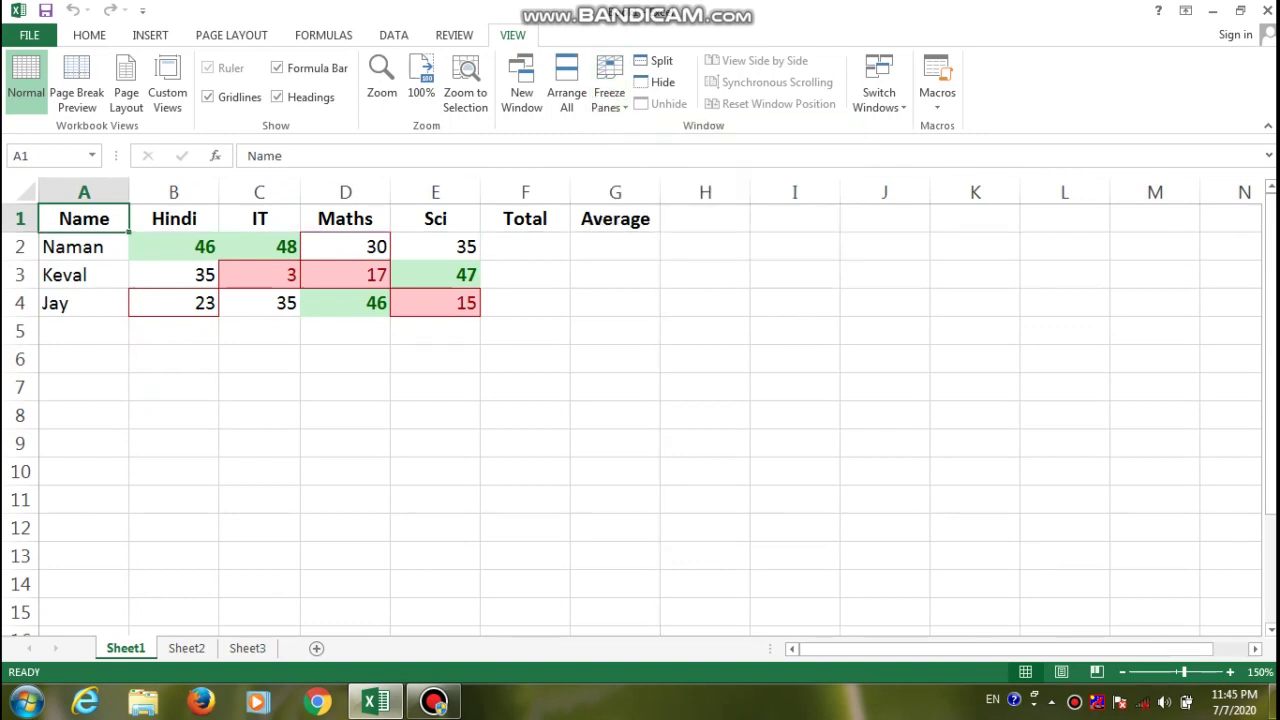
key(Down)
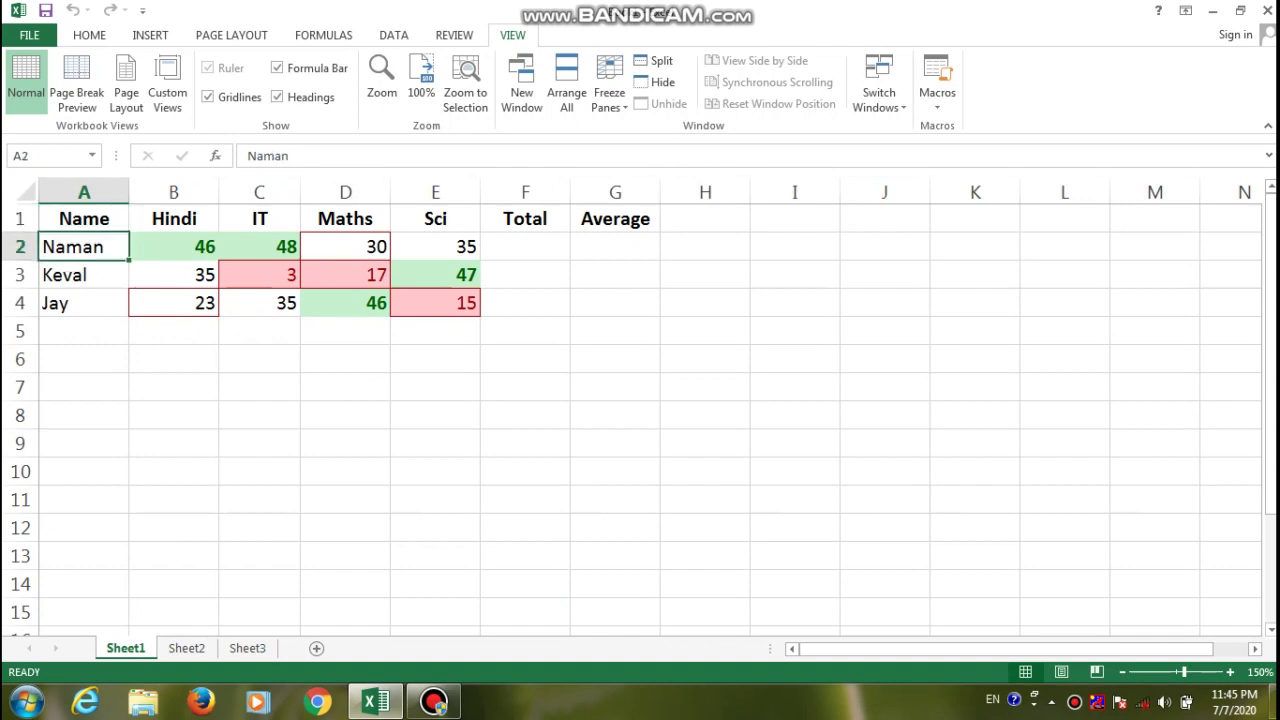
key(Down)
key(Down)
key(Down)
key(Down)
key(Down)
key(Down)
key(Up)
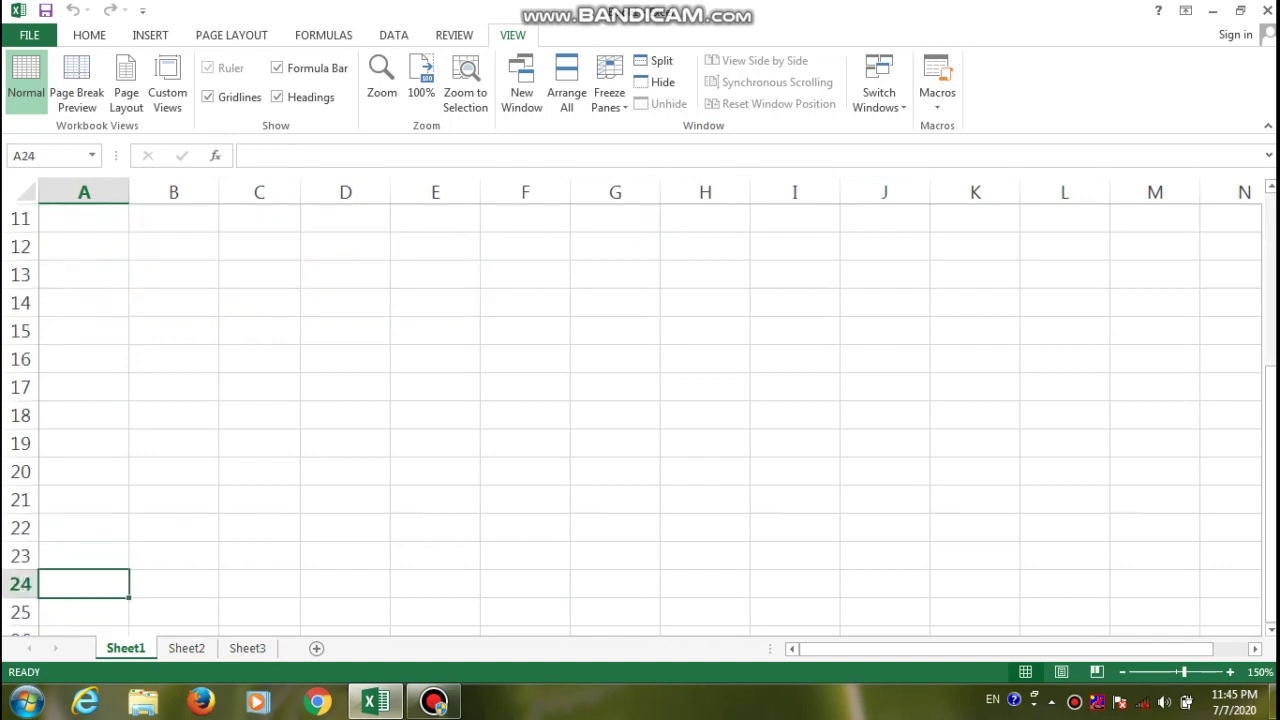
key(Up)
key(Up)
key(Up)
key(Up)
key(Up)
key(Up)
key(Up)
key(Up)
key(Up)
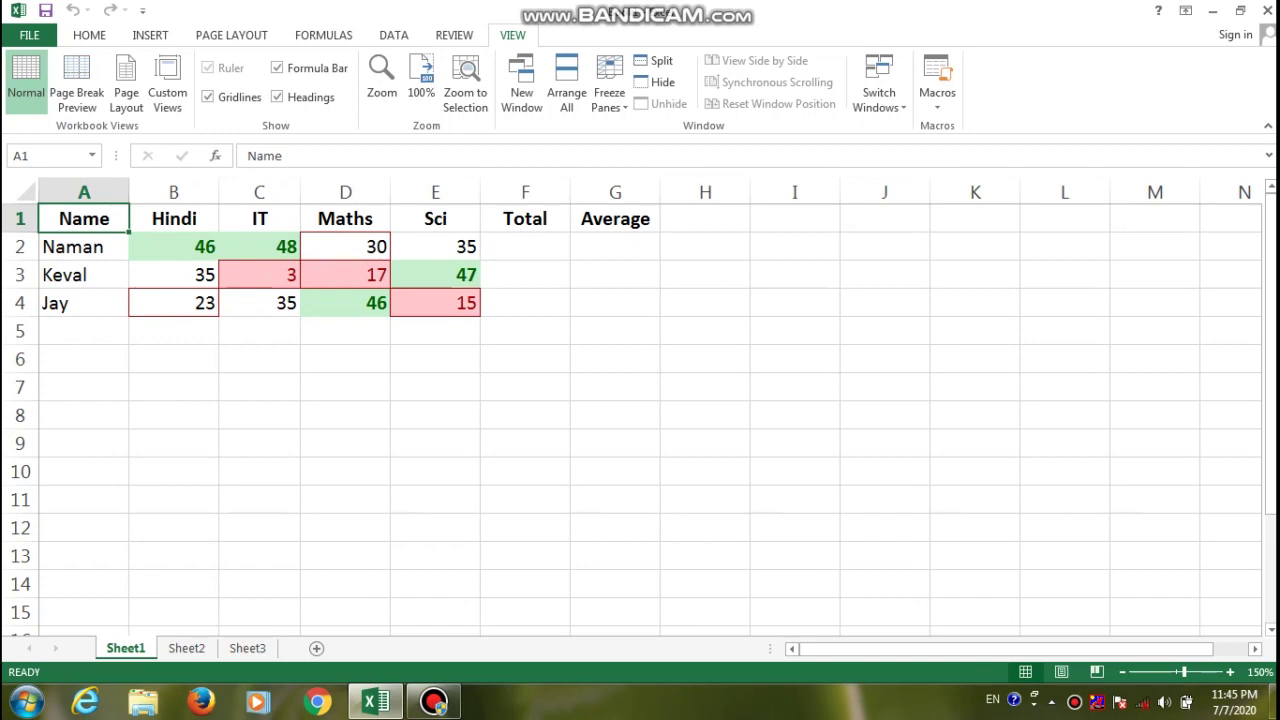
click(609, 88)
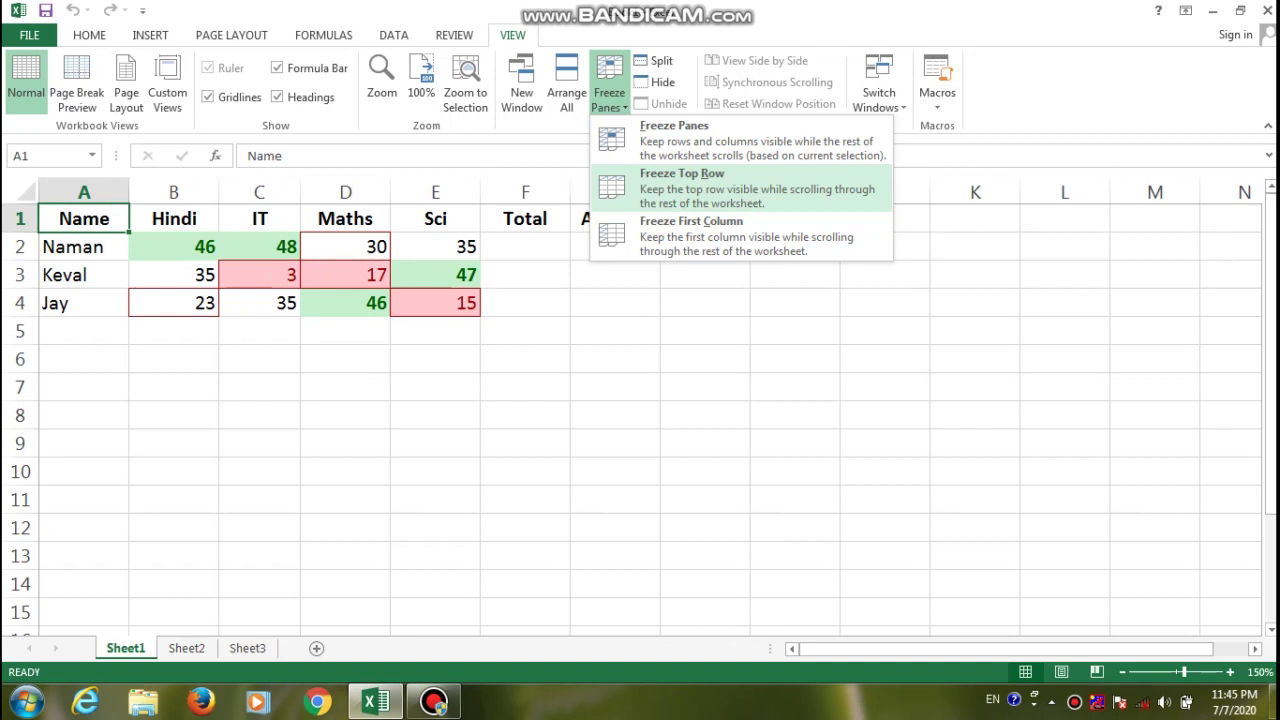
click(682, 180)
key(Down)
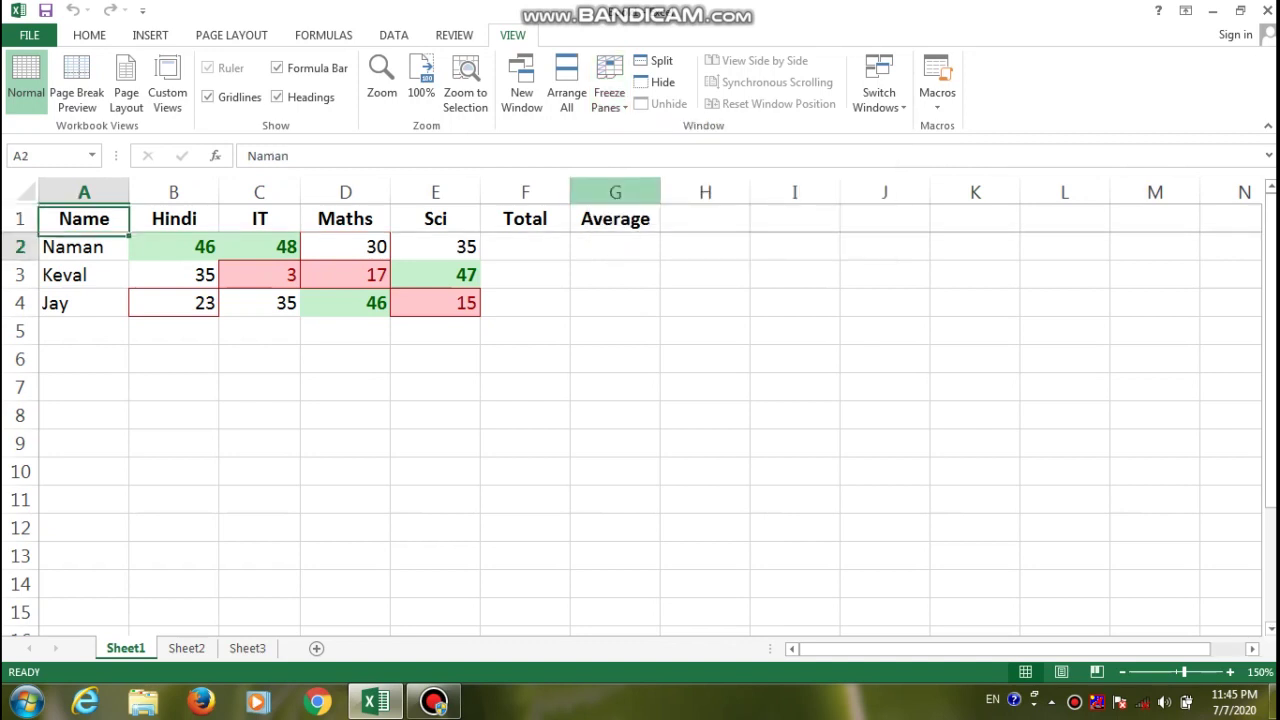
key(Down)
key(Down)
key(Down)
key(Down)
key(Down)
key(Down)
key(Down)
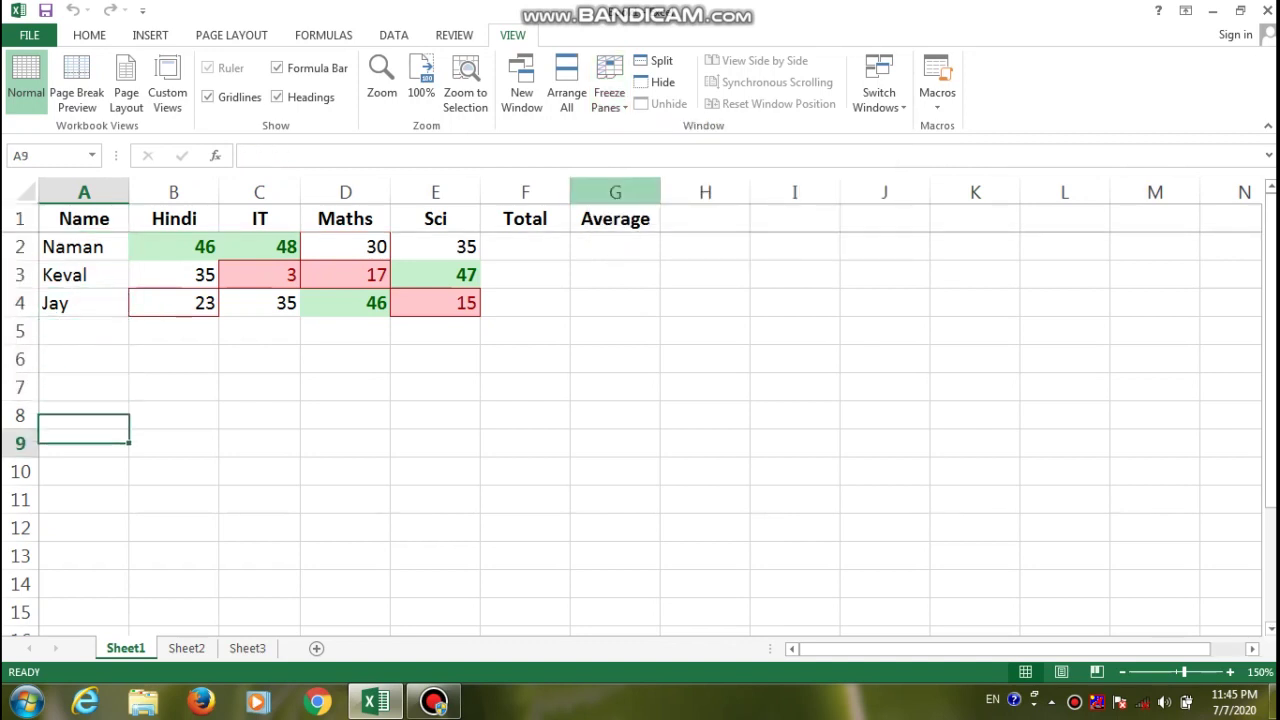
key(Down)
key(Down)
key(Down)
key(Down)
key(Down)
key(Down)
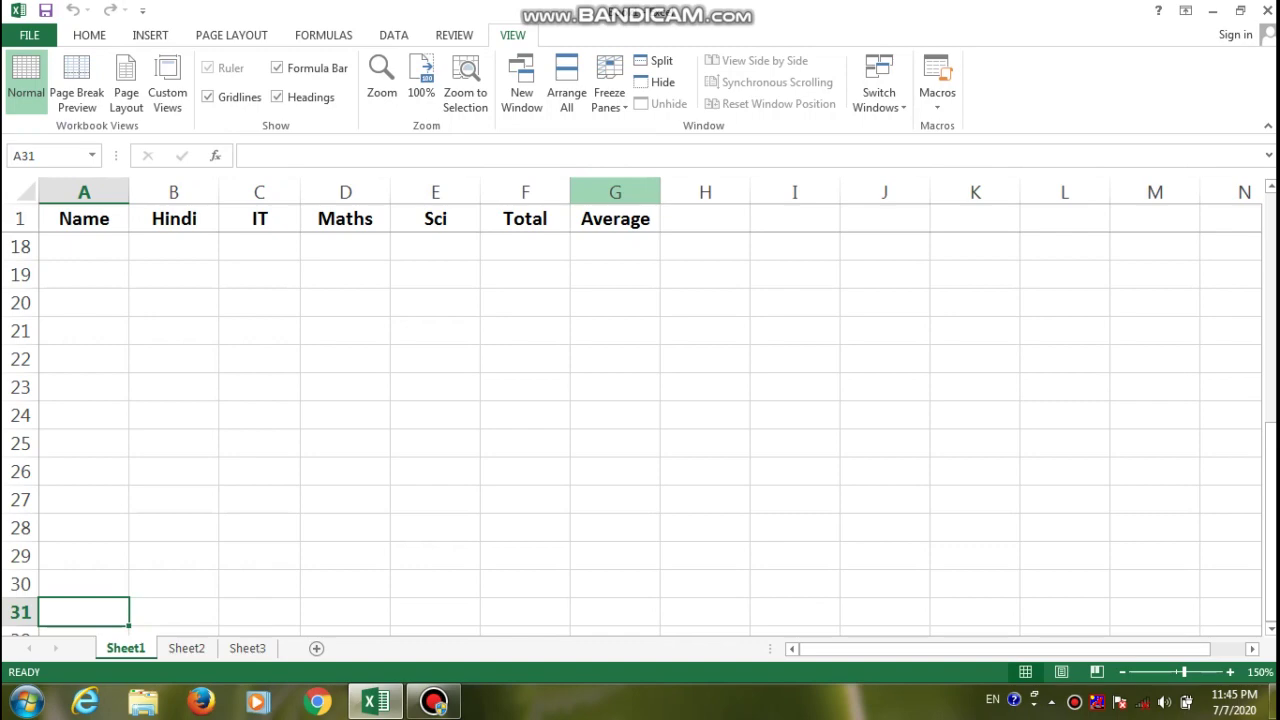
key(Right)
key(Right)
key(Right)
key(Right)
key(Right)
key(Right)
key(Right)
key(Right)
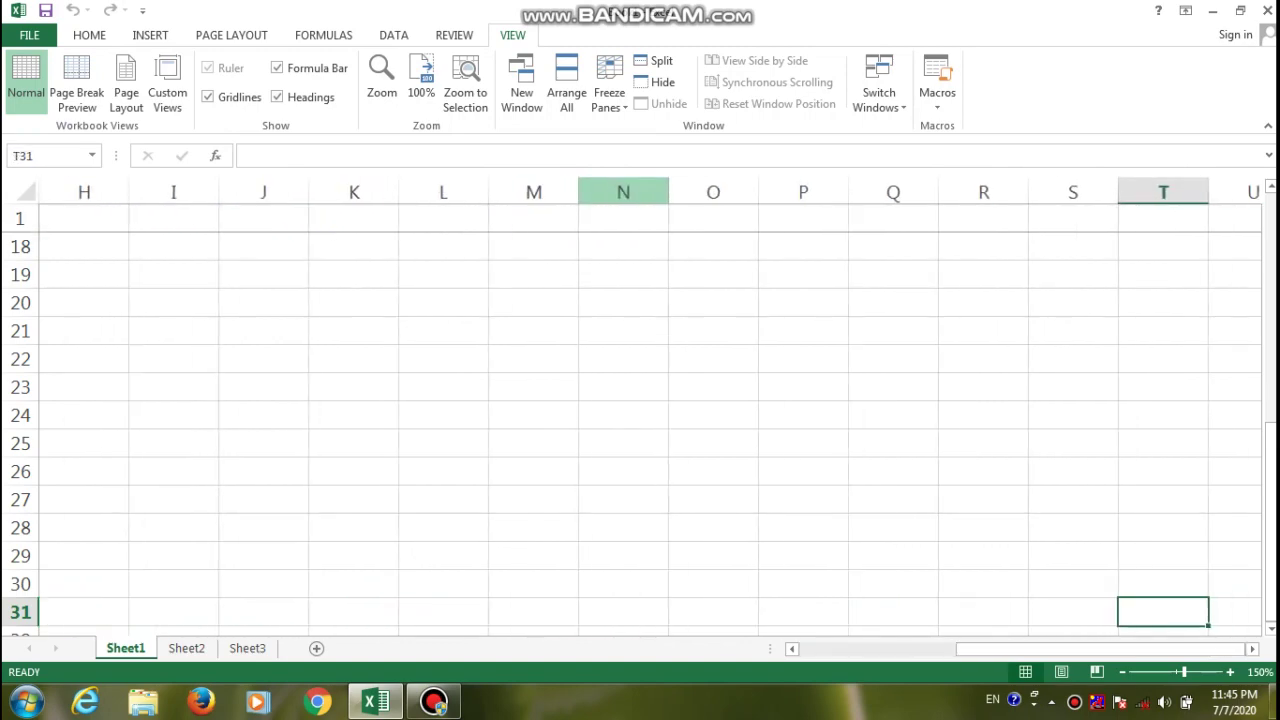
key(Right)
key(Right)
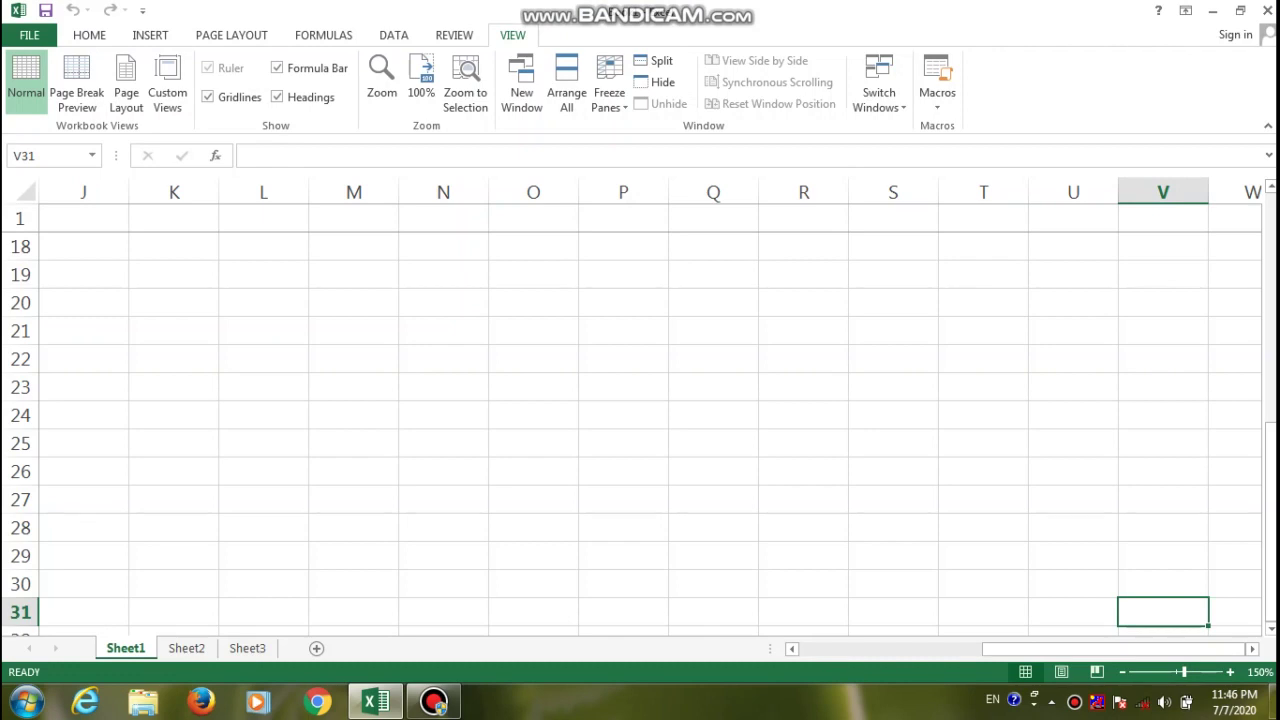
key(Up)
key(Up)
key(Up)
key(Up)
key(Up)
key(Up)
key(Up)
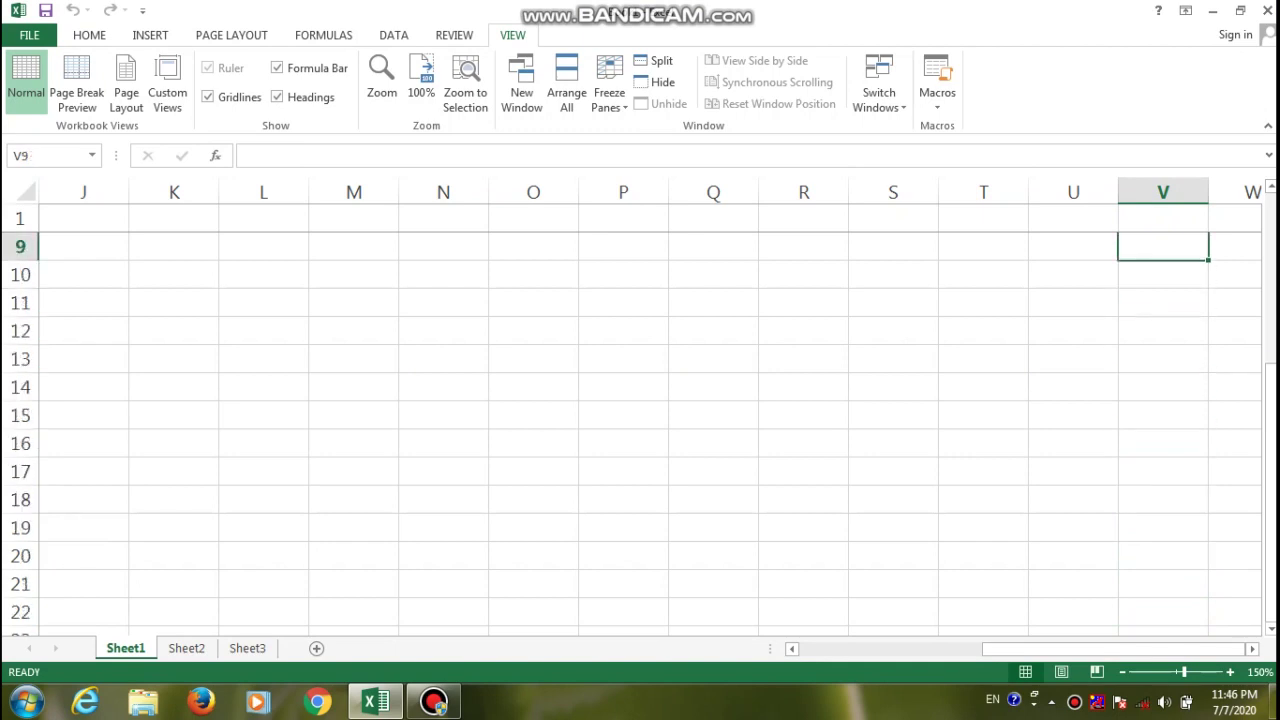
key(Up)
key(Up)
key(Up)
key(Left)
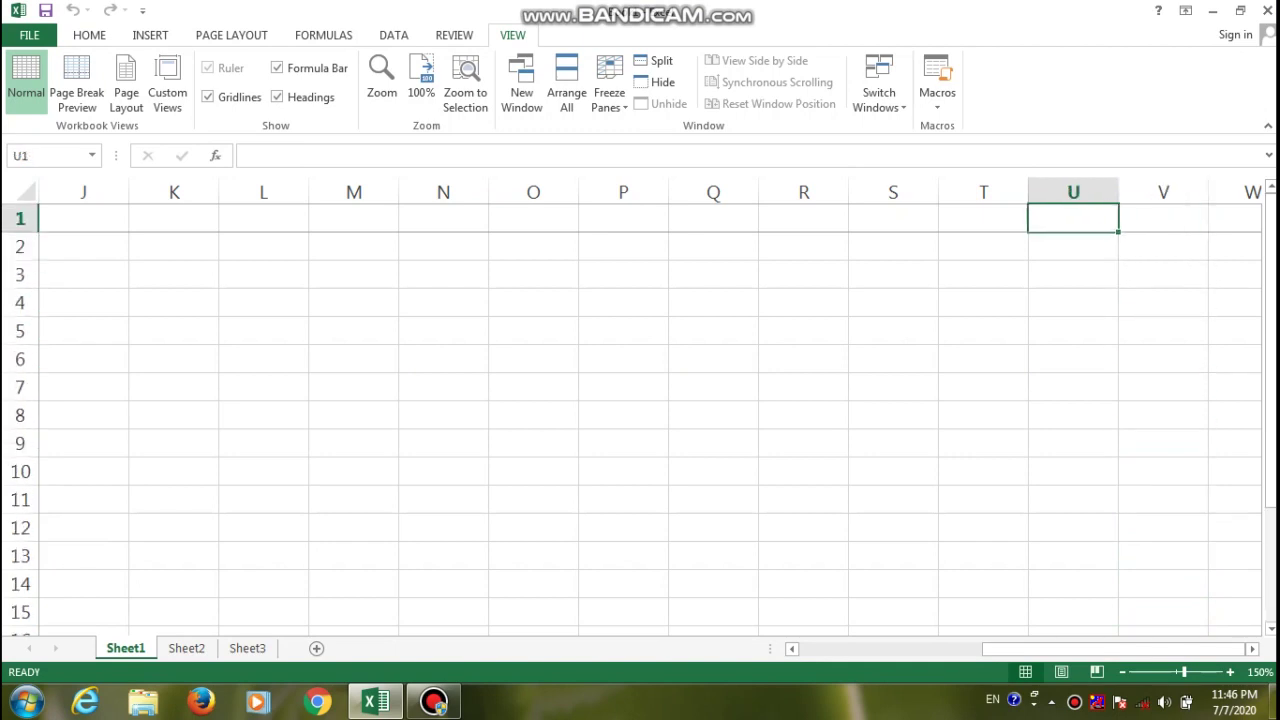
key(Left)
key(Left)
key(Left)
key(Left)
key(Left)
key(Left)
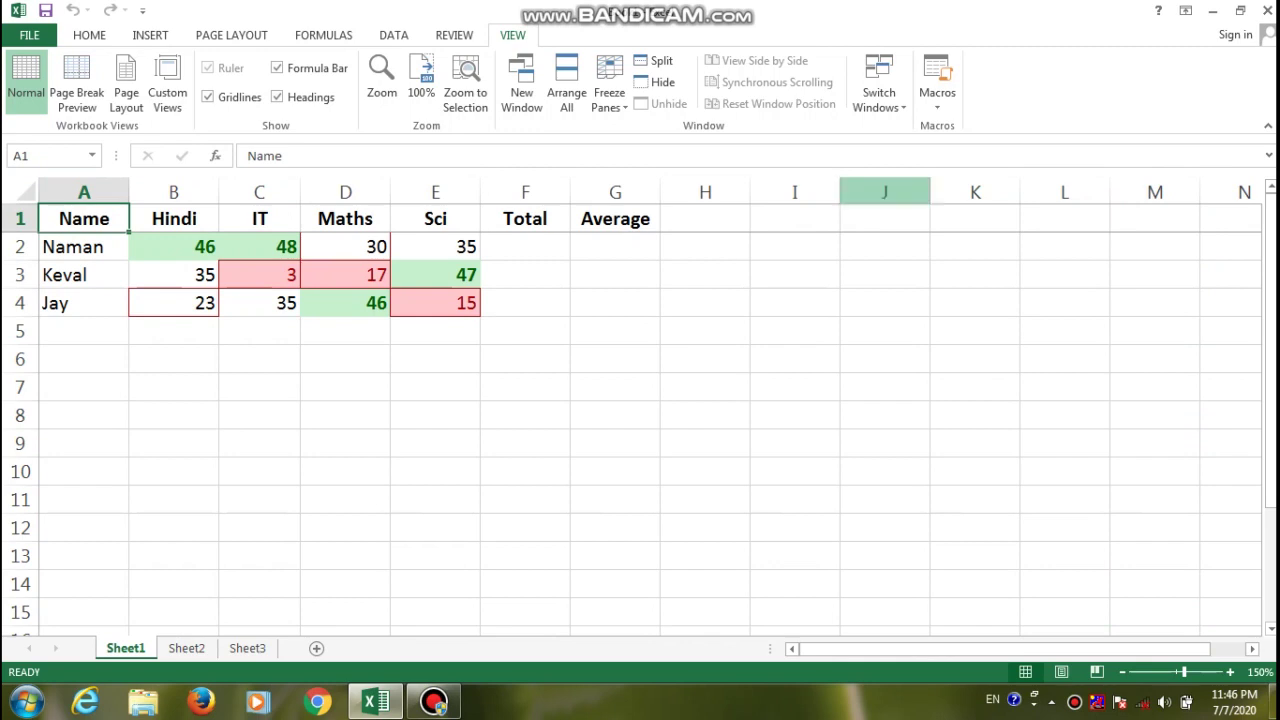
- Unfreeze the header row and arrow down and up to confirm it scrolls with the table
click(609, 85)
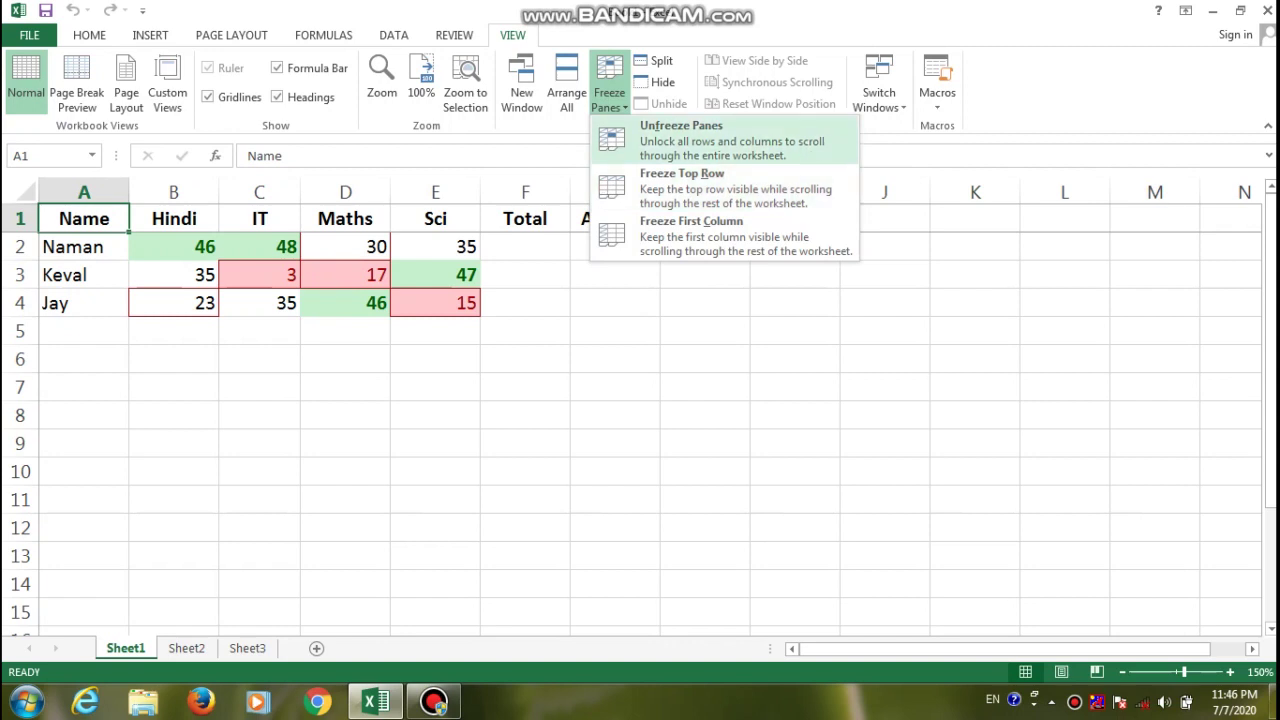
click(700, 140)
key(Down)
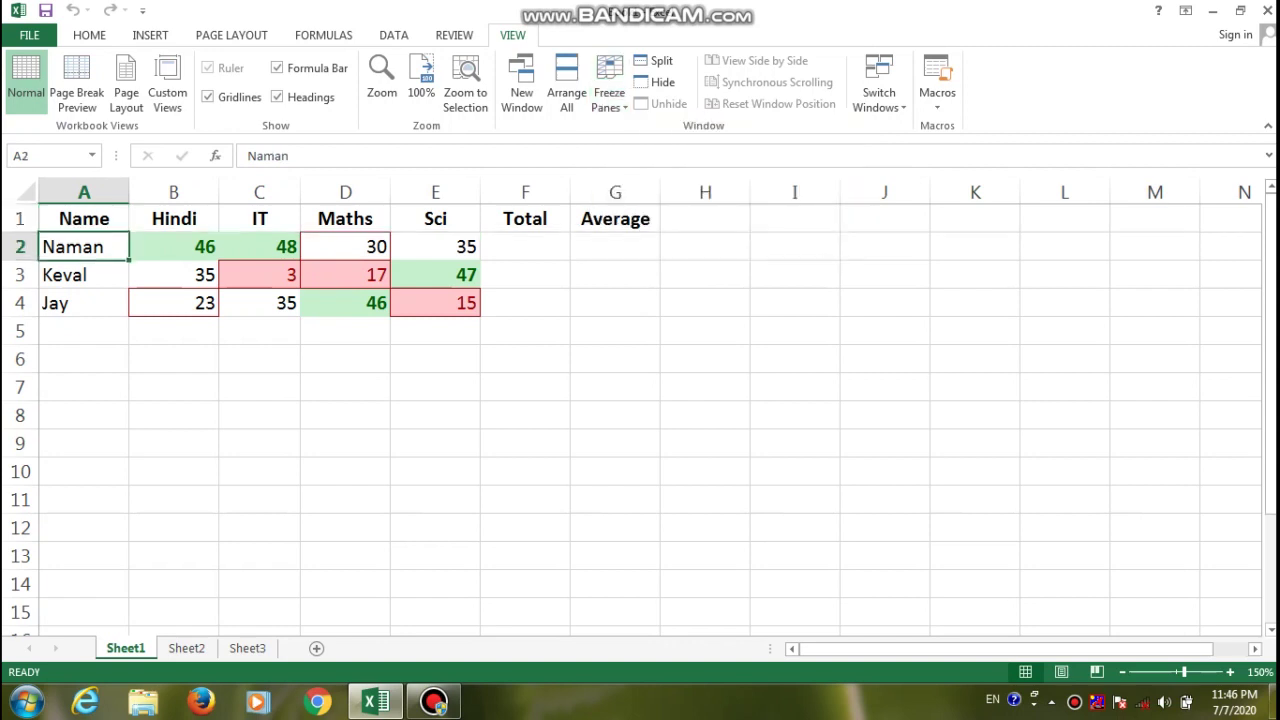
key(Down)
key(Down)
key(Down)
key(Down)
key(Down)
key(Down)
key(Up)
key(Up)
key(Up)
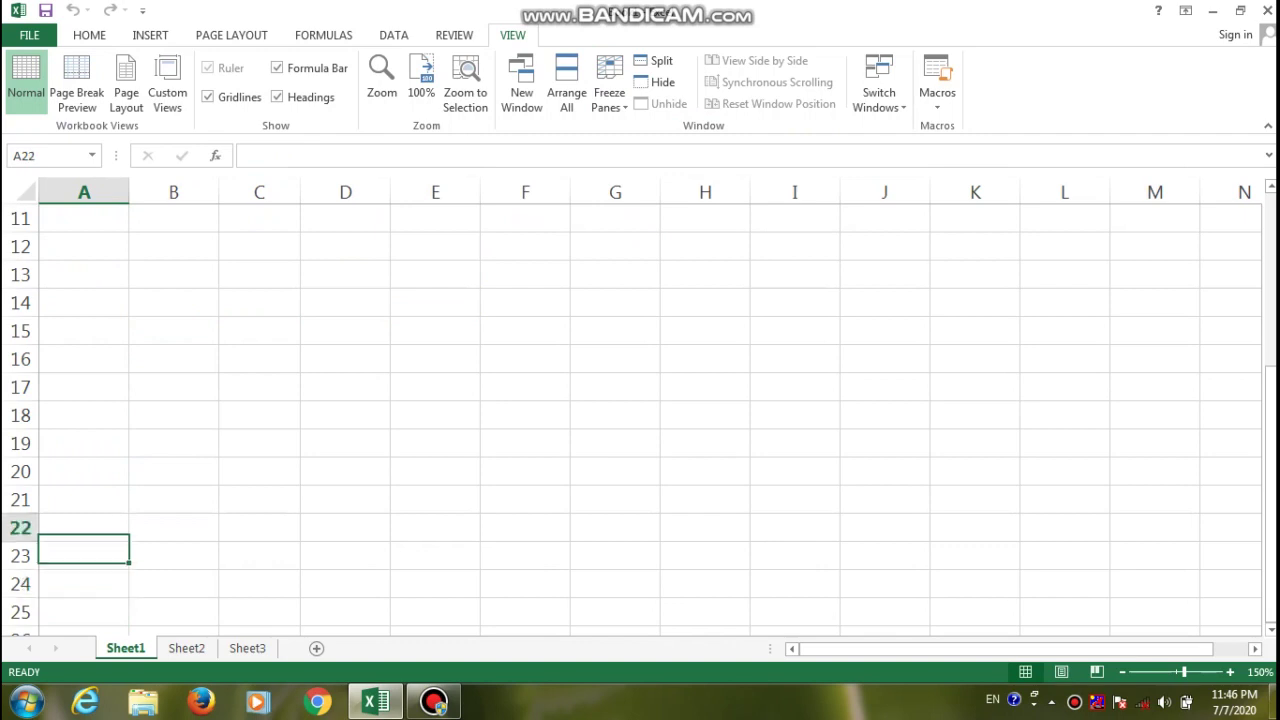
key(Up)
key(Up)
key(Up)
key(Up)
key(Up)
key(Up)
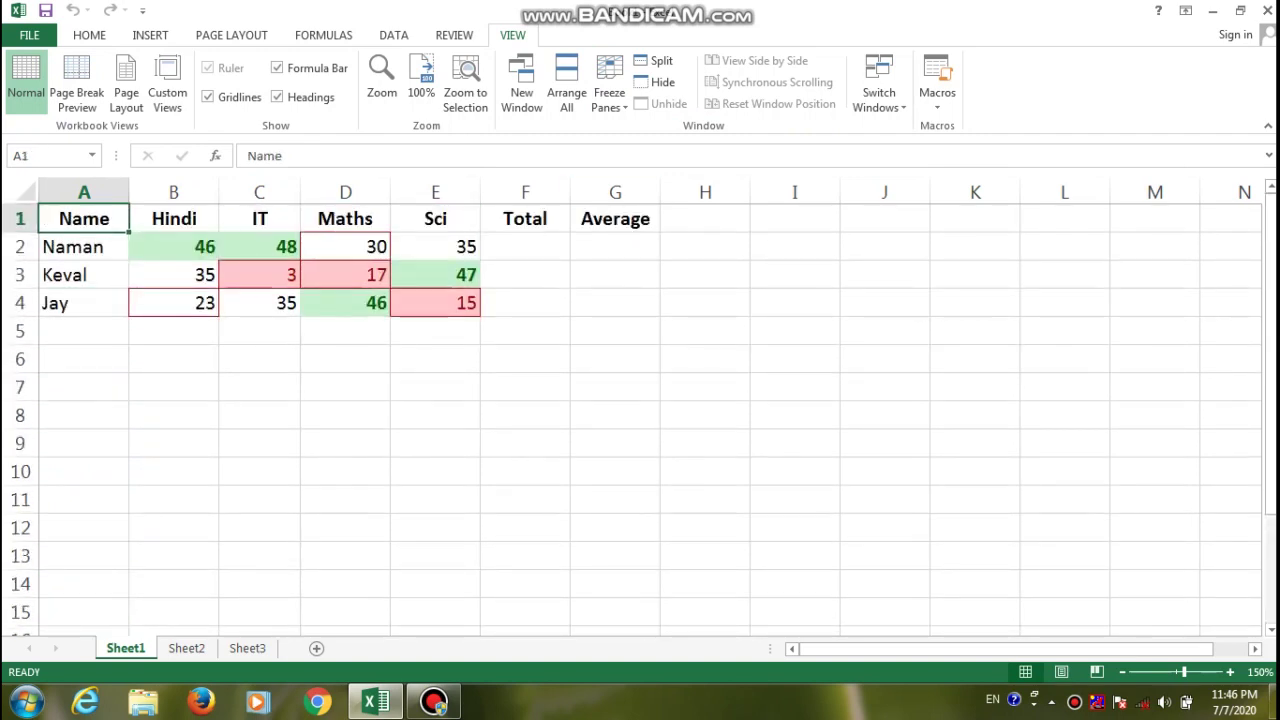
click(609, 92)
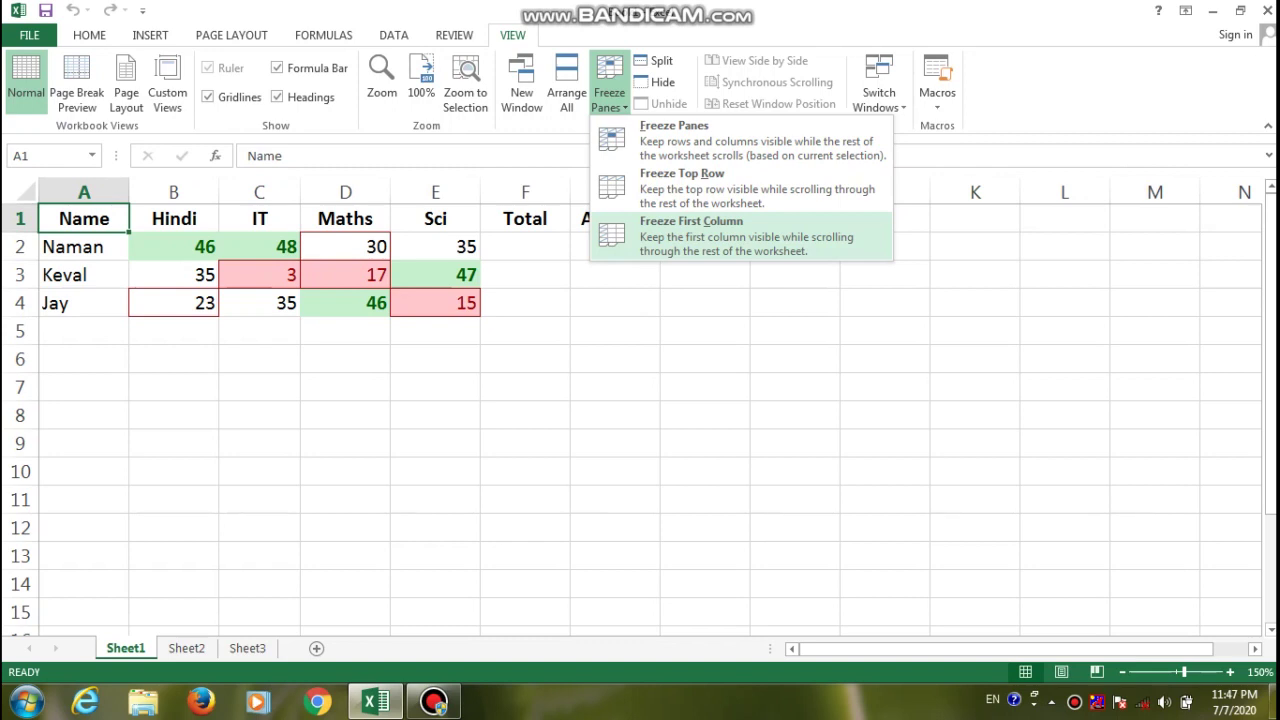
- Freeze the first column and arrow down and right to confirm the Name column stays visible
key(Return)
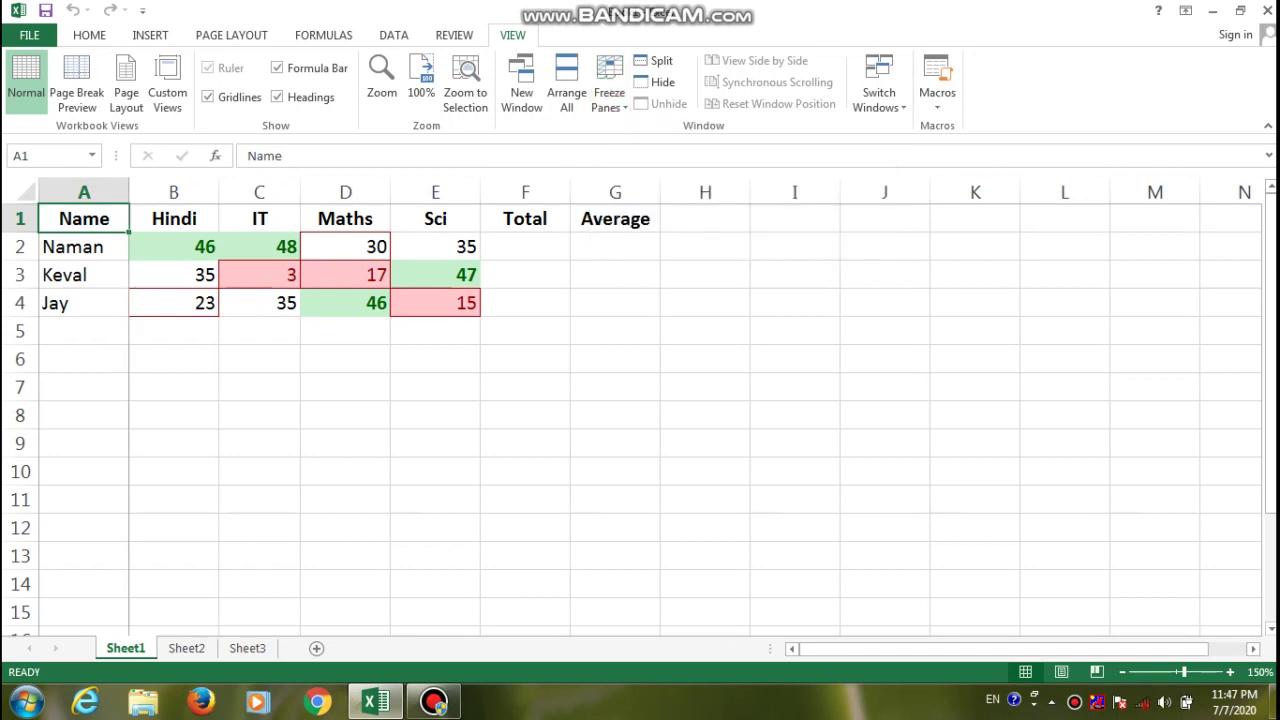
key(Down)
key(Down)
key(Down)
key(Down)
key(Down)
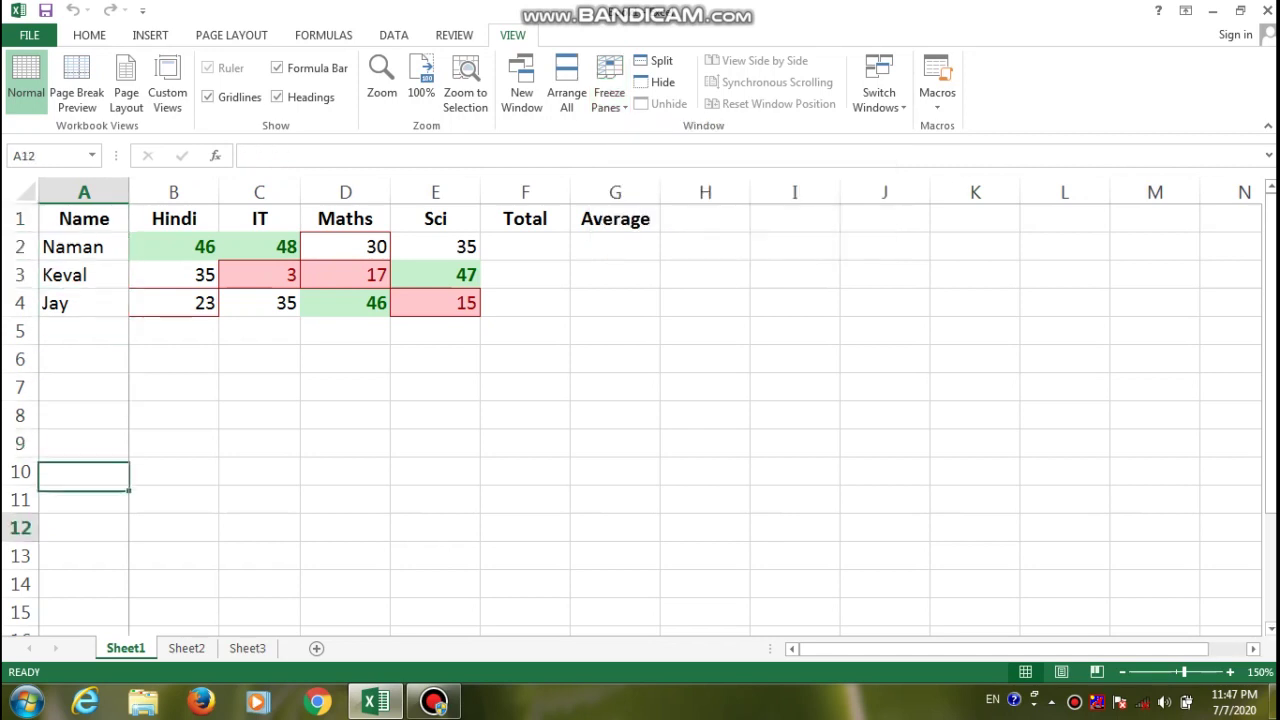
key(Down)
key(Down)
key(Down)
key(Up)
key(Up)
key(Up)
key(Up)
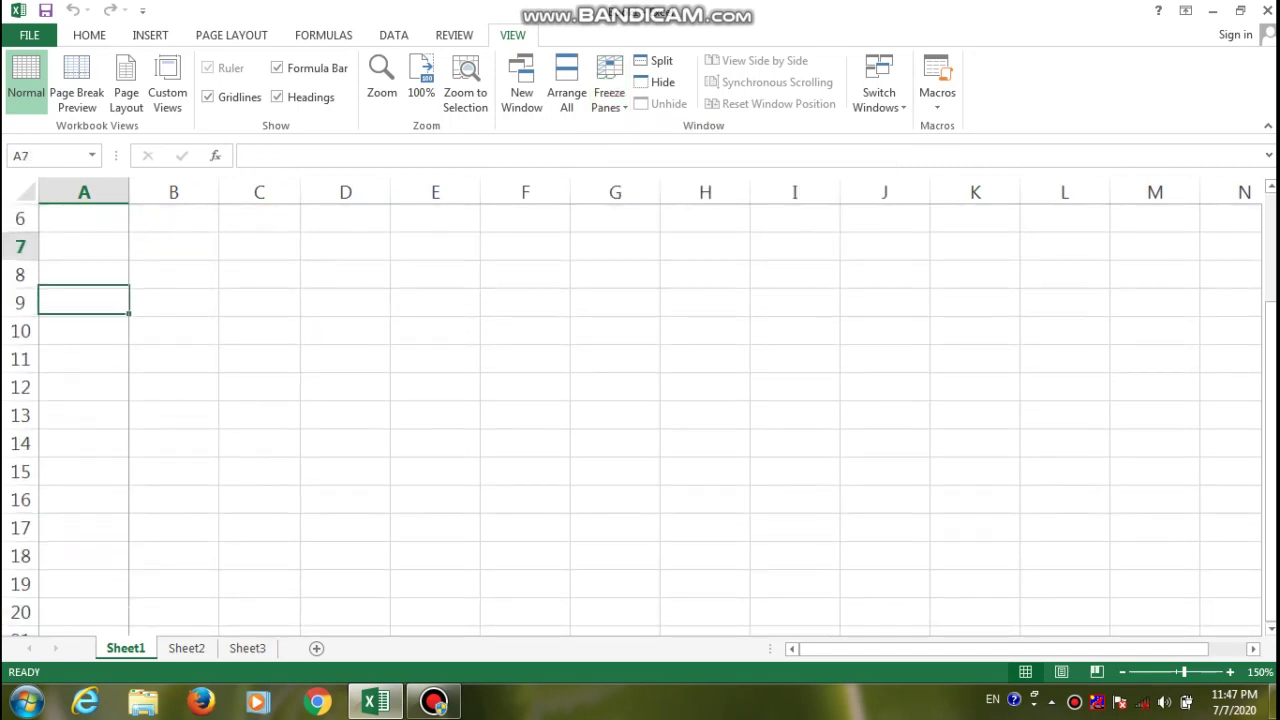
key(Up)
key(Up)
key(Up)
key(Right)
key(Right)
key(Right)
key(Right)
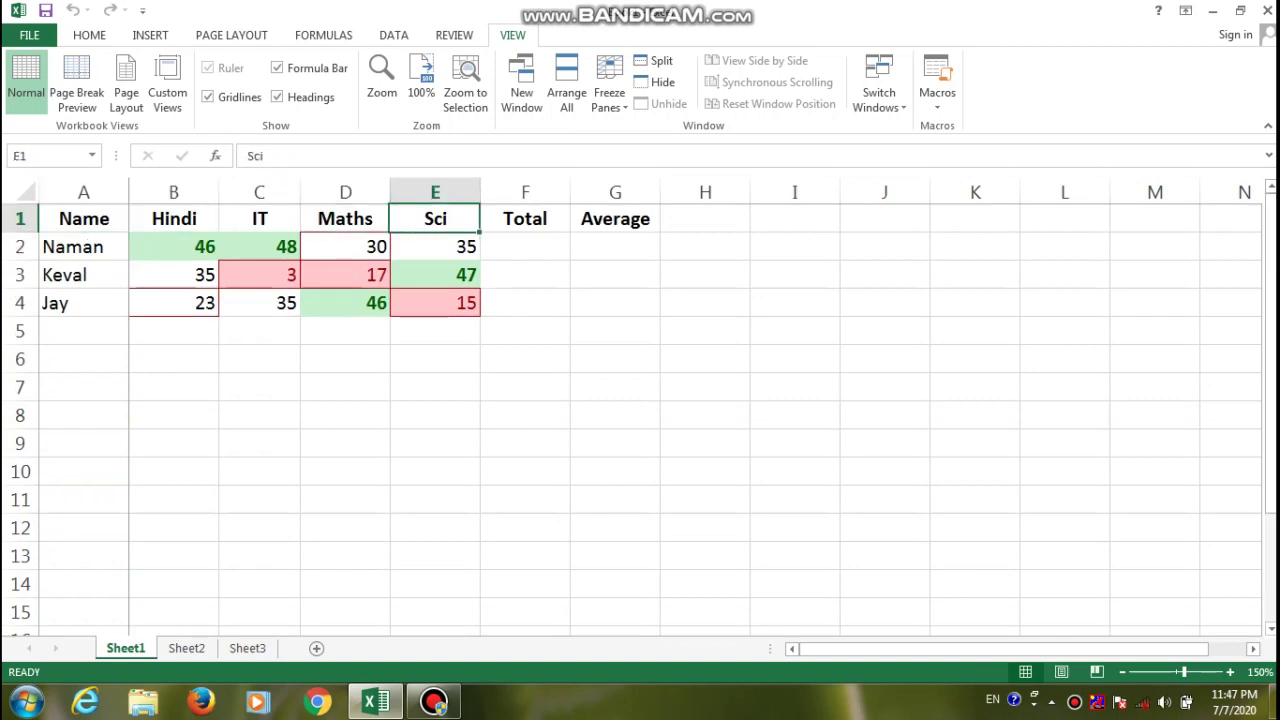
key(Right)
key(Right)
key(Right)
key(Right)
key(Right)
key(Right)
key(Right)
key(Right)
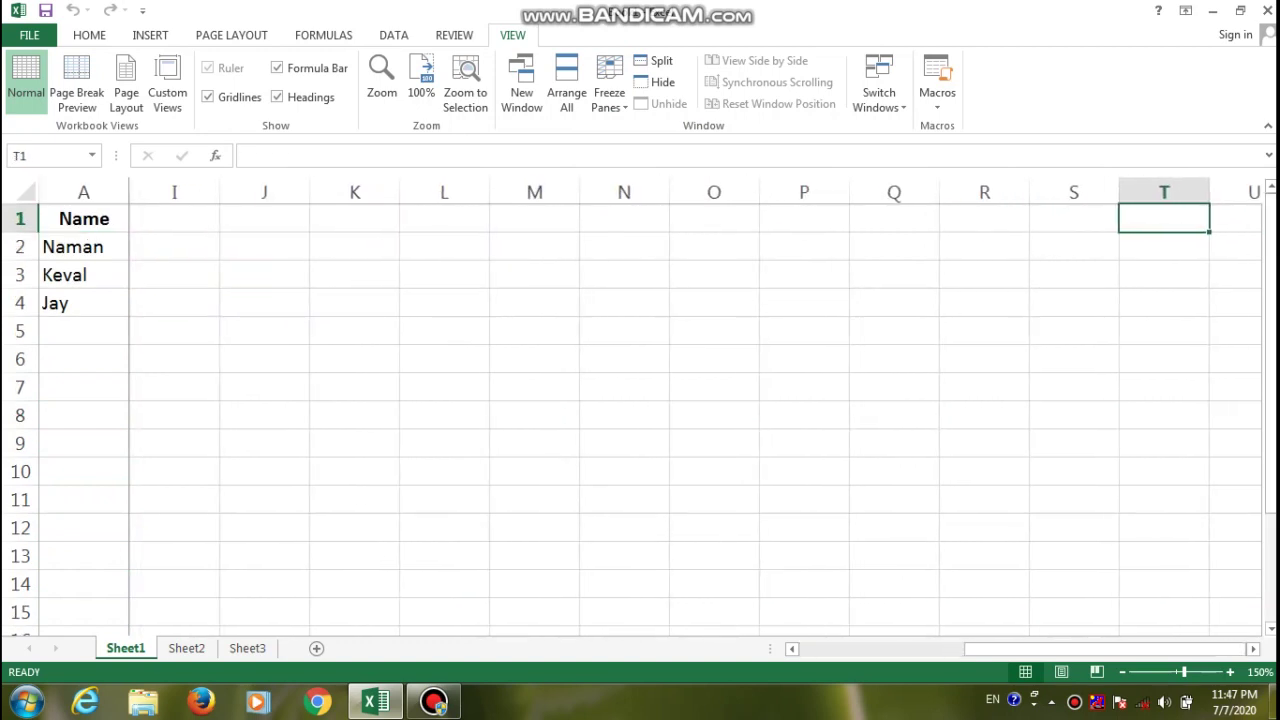
key(Right)
key(Right)
key(Right)
key(Right)
key(Right)
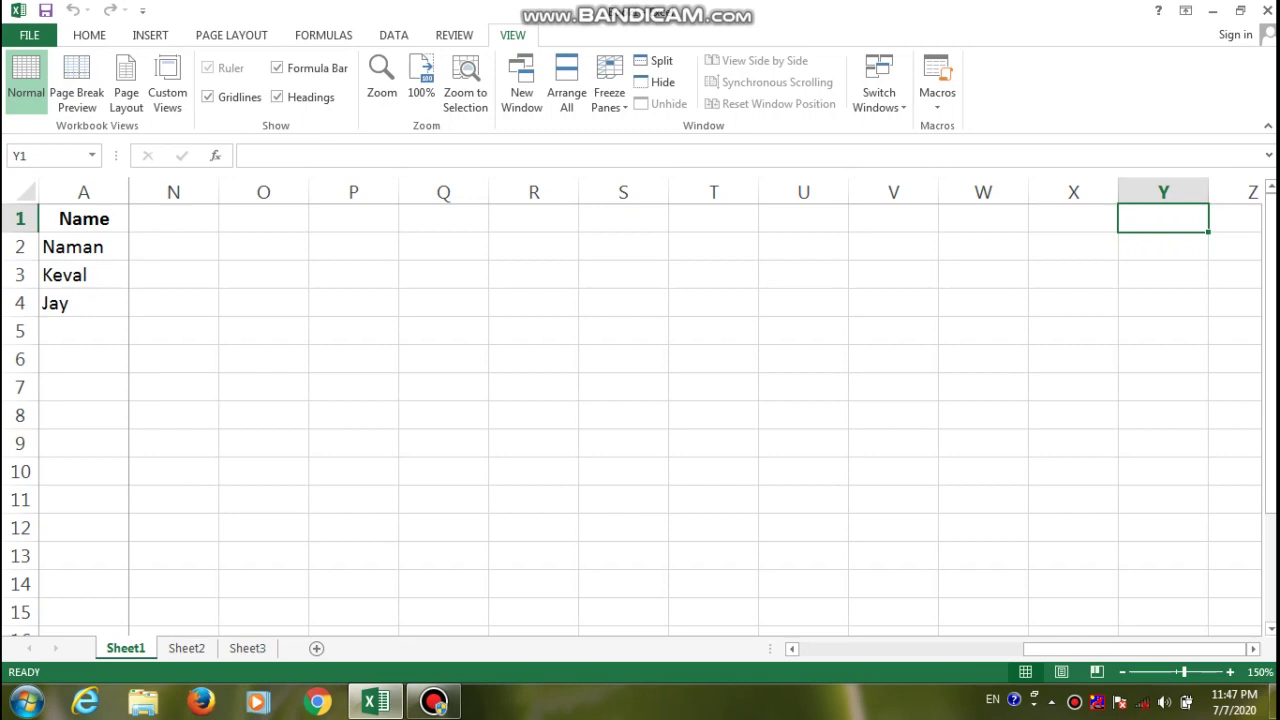
key(Left)
key(Left)
key(Left)
key(Left)
key(Left)
key(Left)
key(Left)
key(Left)
key(Left)
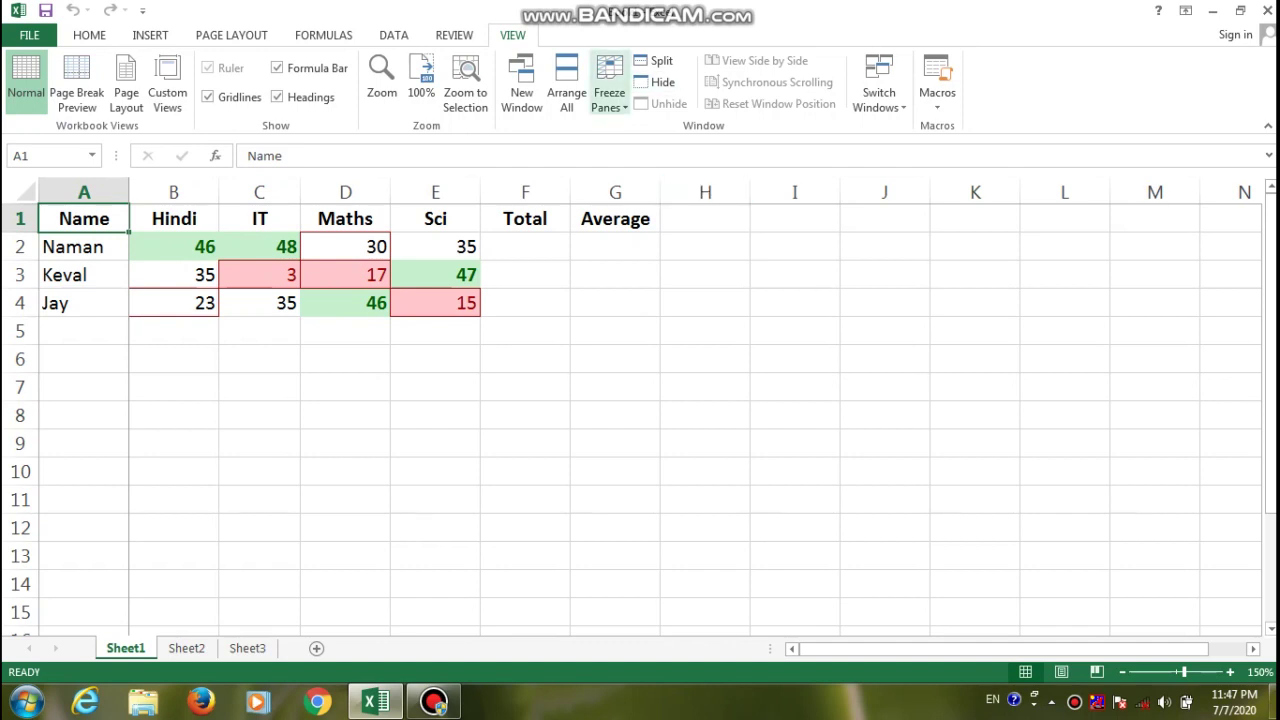
- Unfreeze the first column and copy the marks table A1:G4
click(609, 90)
click(680, 135)
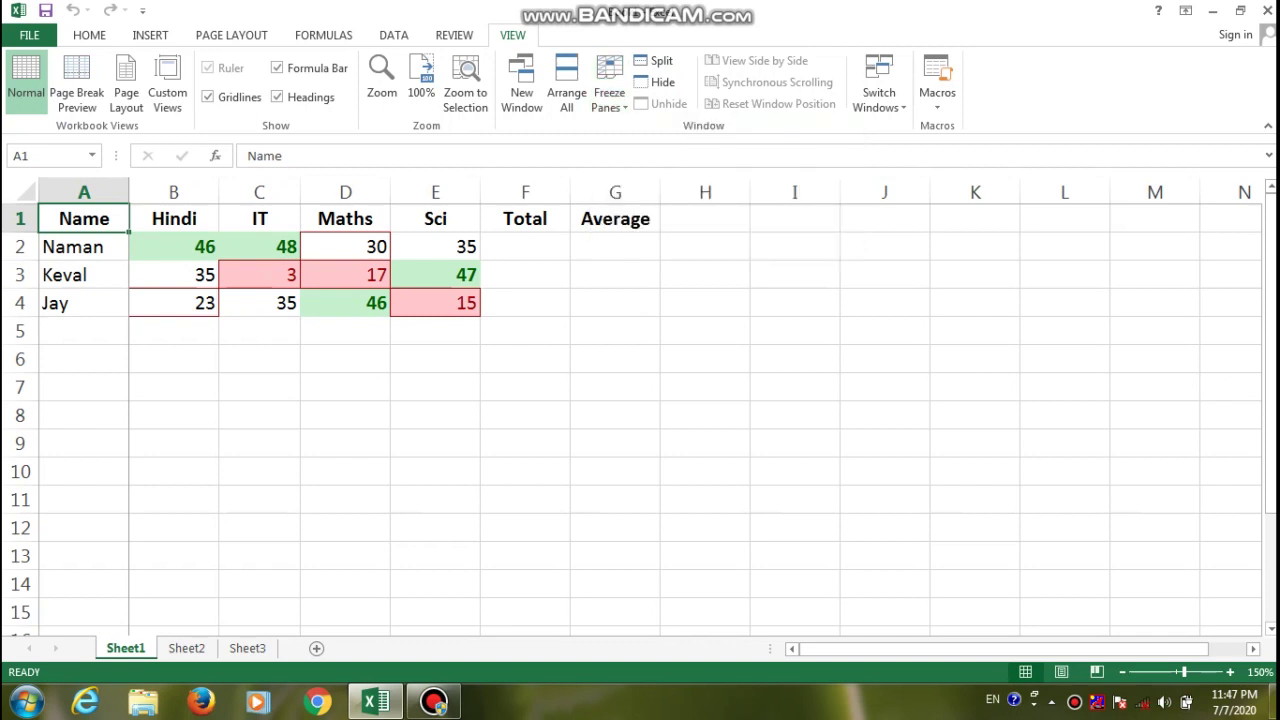
key(Down)
key(Down)
key(Up)
key(Up)
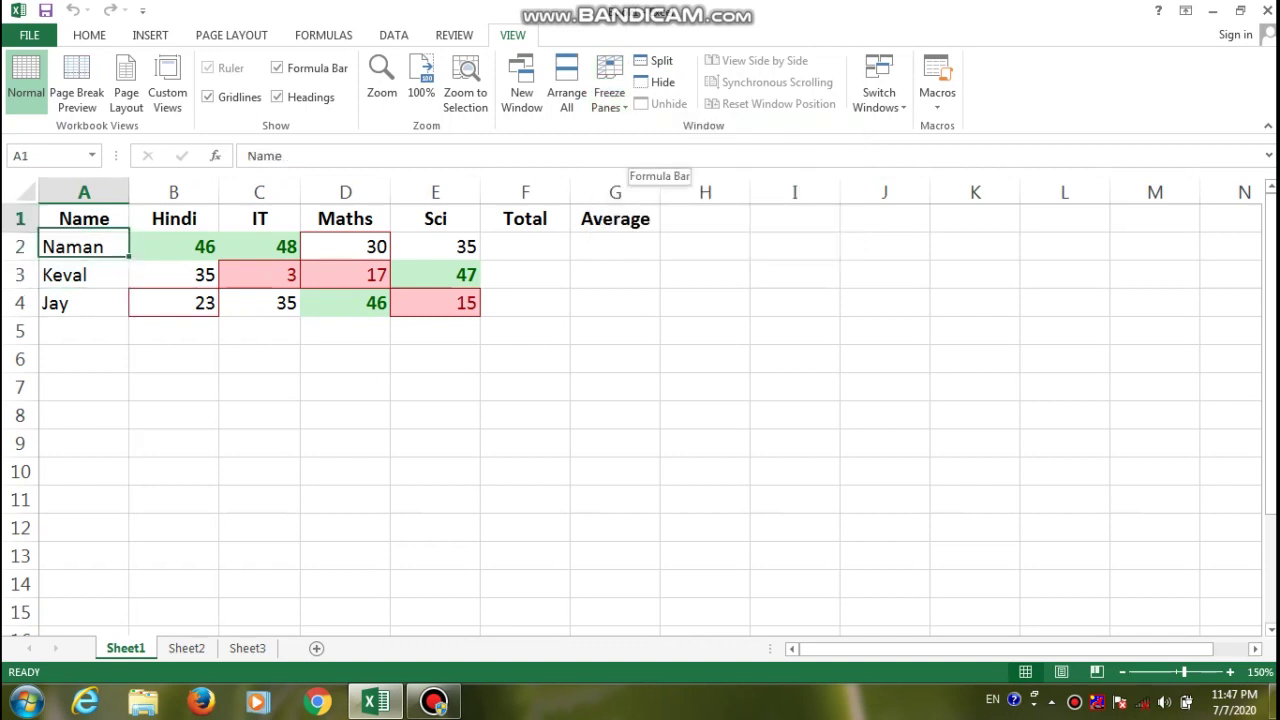
key(shift+Down)
key(shift+Down)
key(shift+Down)
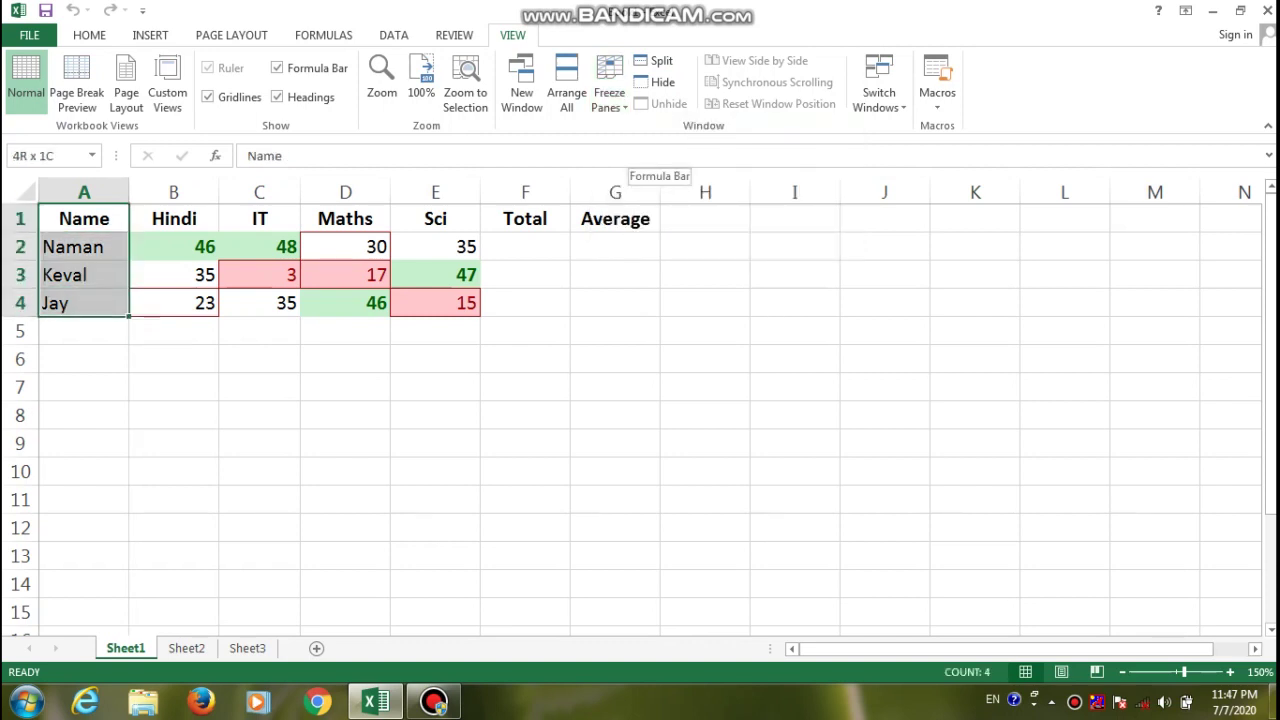
key(shift+Right)
key(shift+Right)
key(shift+Right)
key(shift+Right)
key(shift+Left)
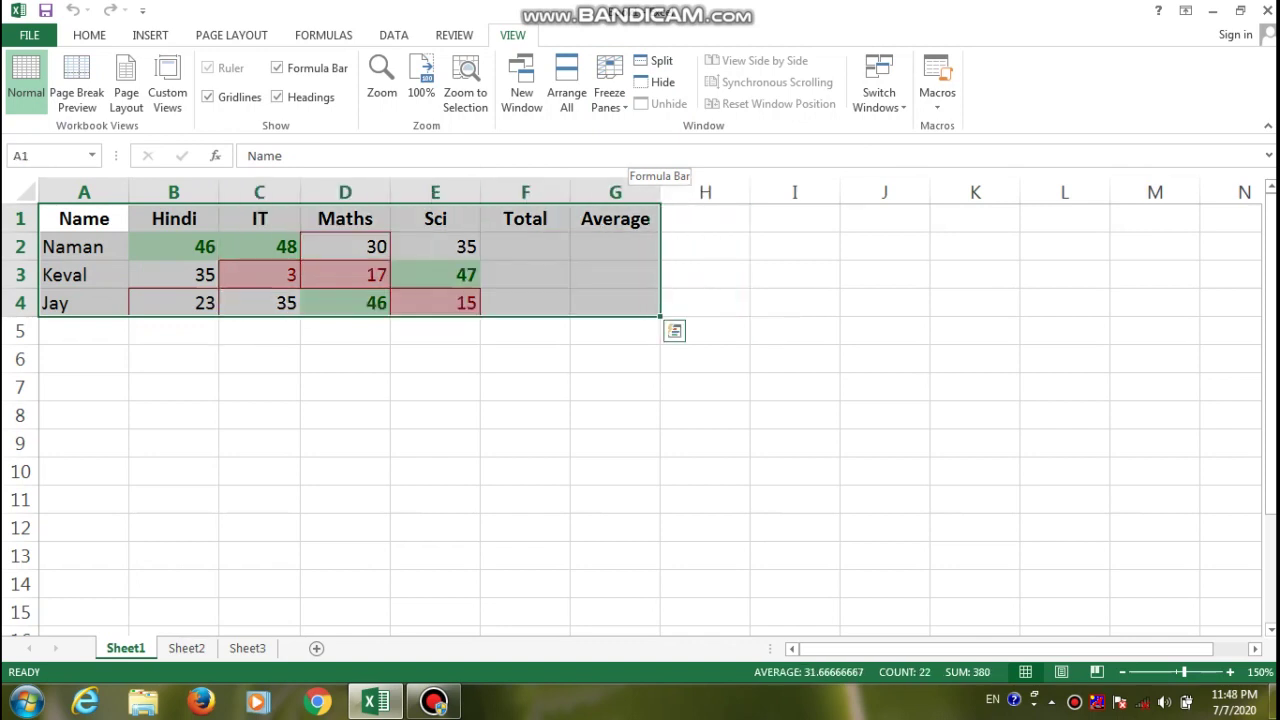
key(ctrl+c)
- Paste copies of the marks table at A5, A9 and A13
key(Down)
key(Down)
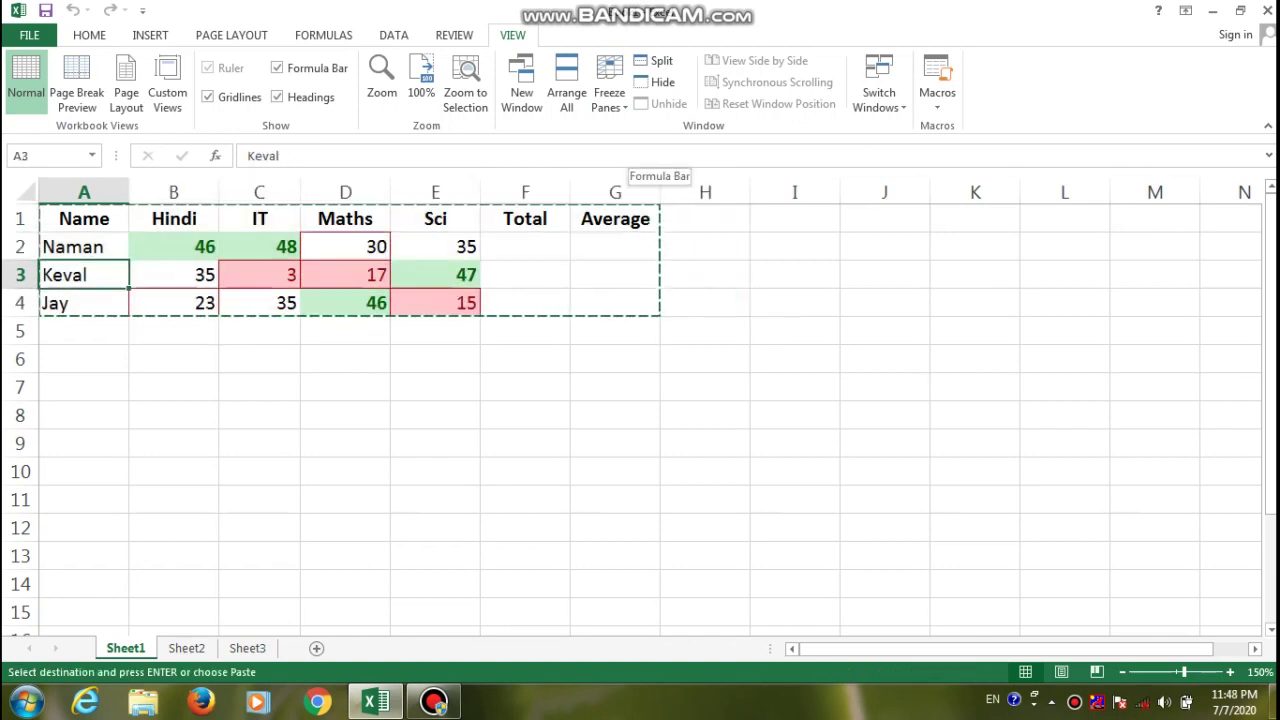
key(Down)
key(Down)
key(Down)
key(Up)
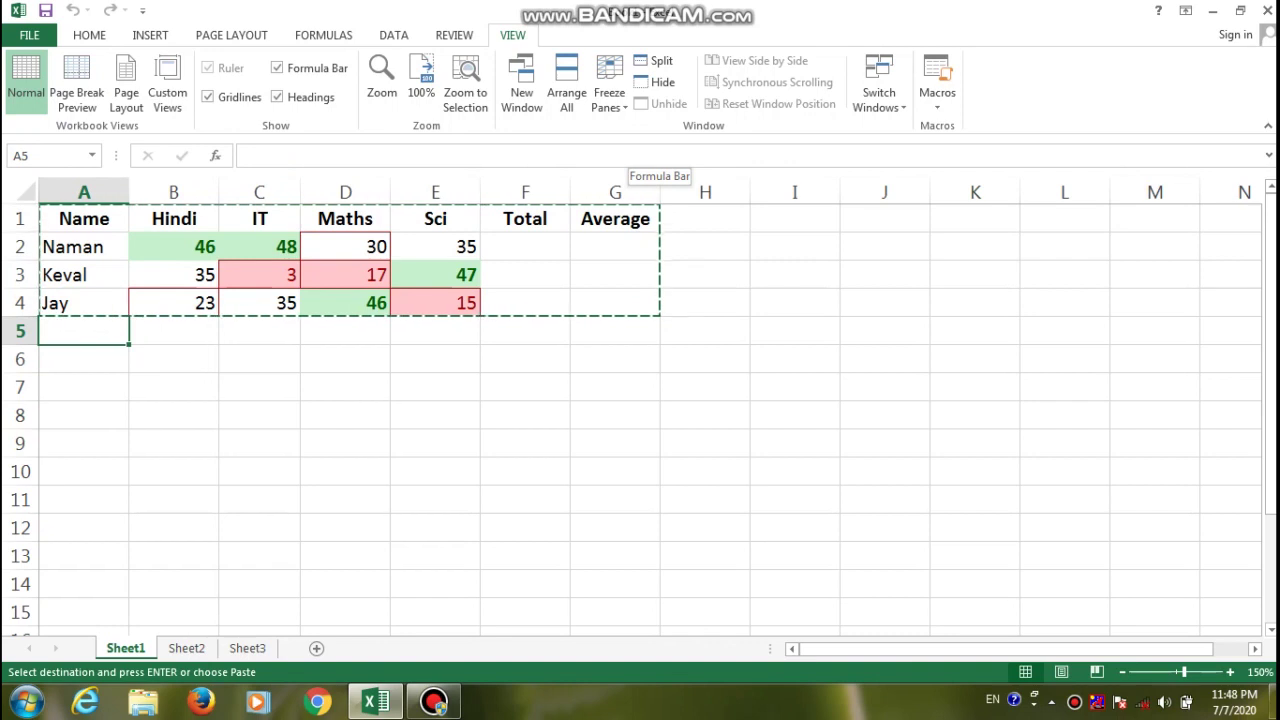
key(ctrl+v)
key(Down)
key(Down)
key(Down)
key(Down)
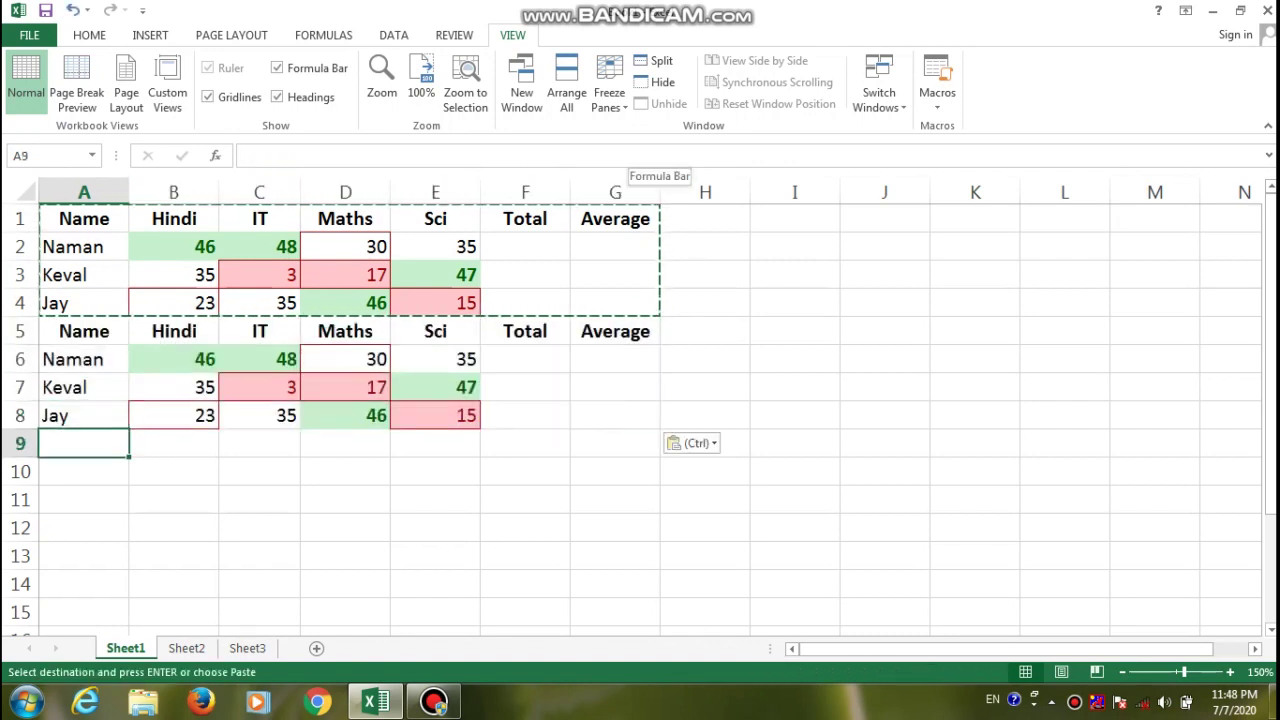
key(ctrl+v)
key(Down)
key(Down)
key(Down)
key(Down)
key(Down)
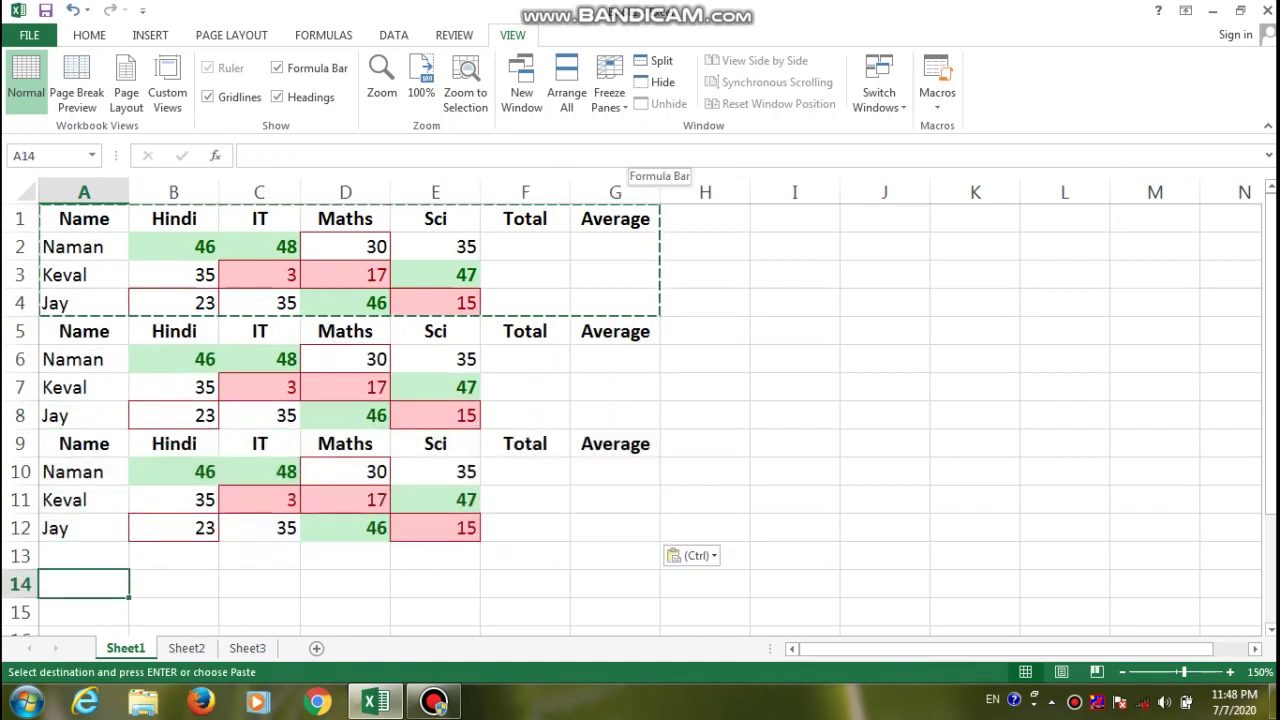
key(ctrl)
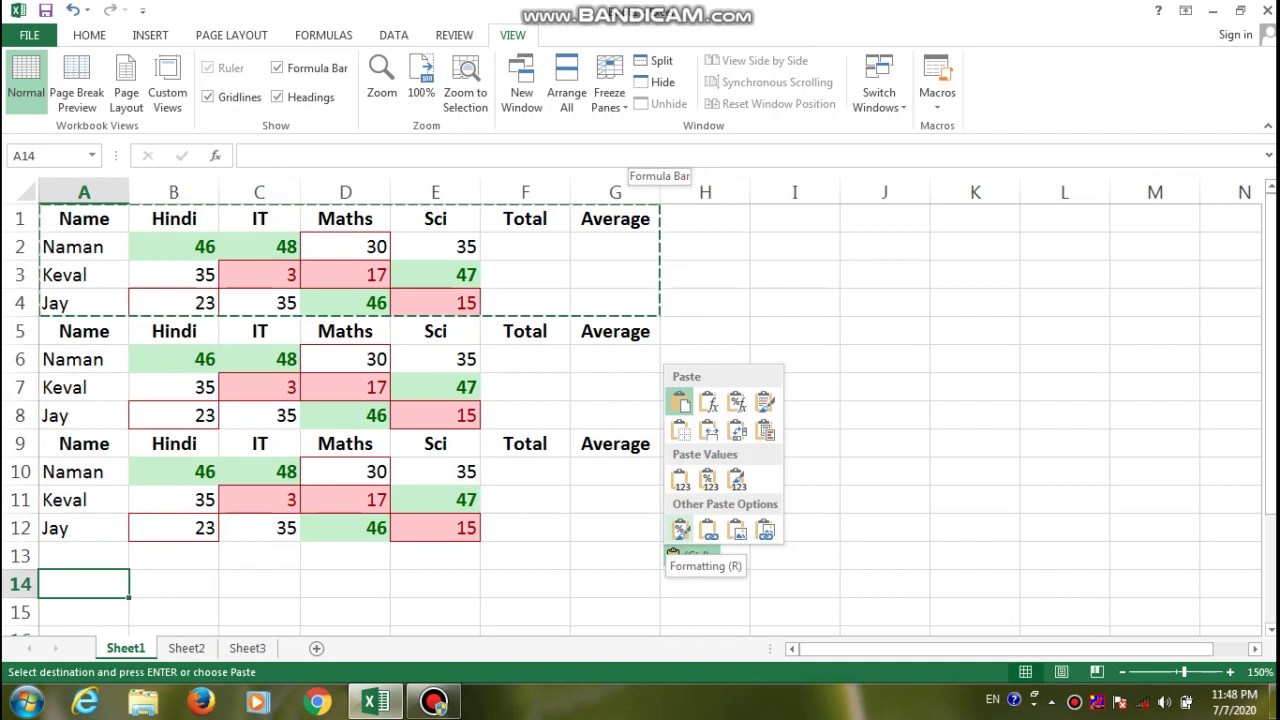
key(Escape)
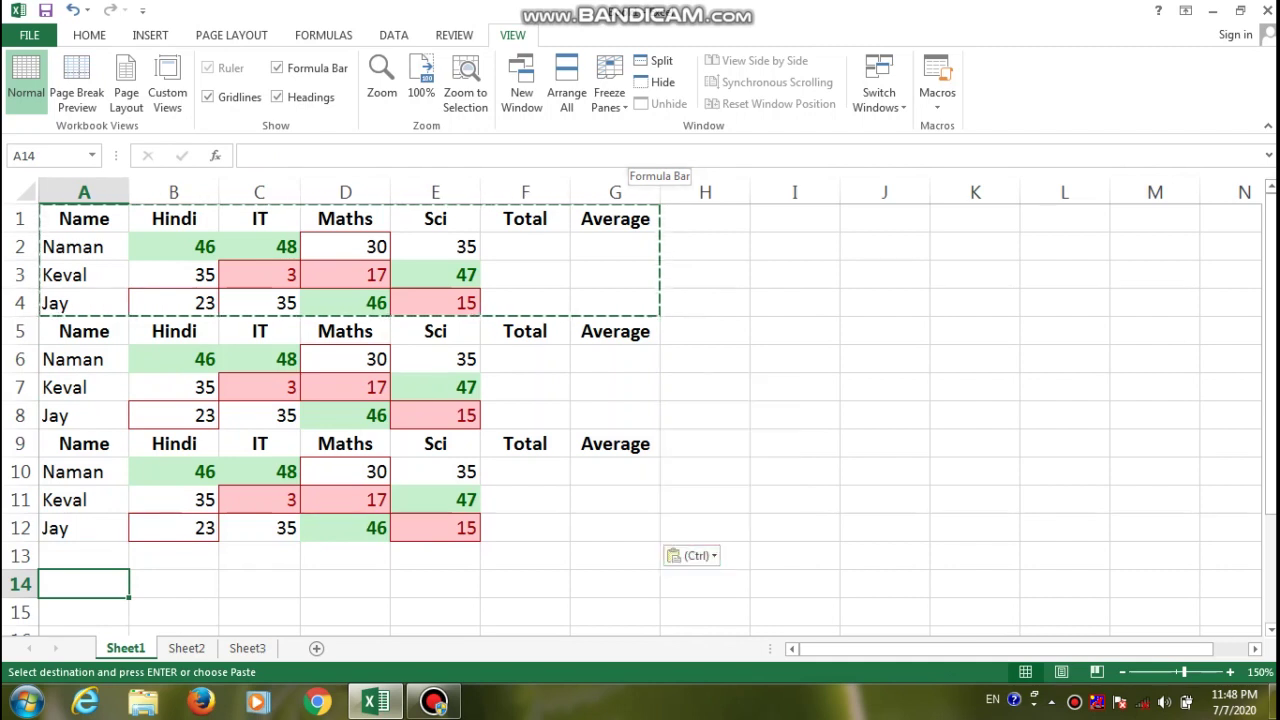
click(84, 556)
key(ctrl+v)
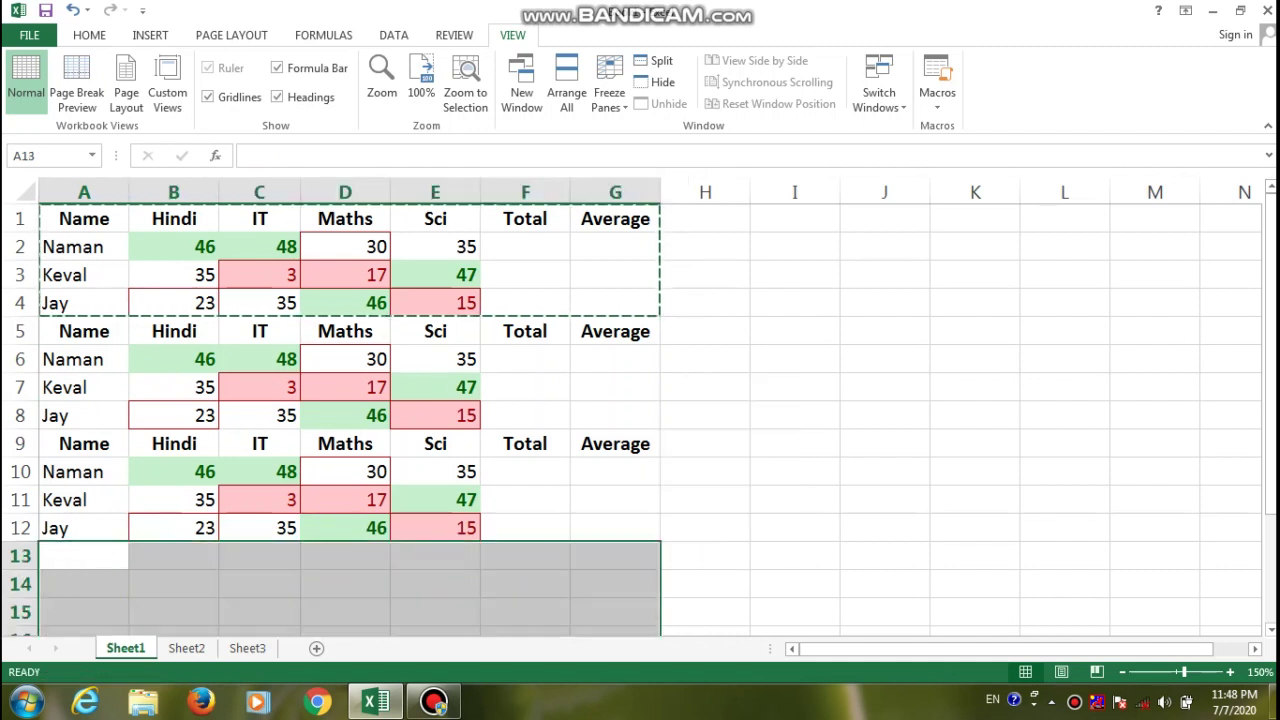
- Paste further copies at A17, A20 and A24, then select the whole block A1:G27
key(Down)
key(Down)
key(Down)
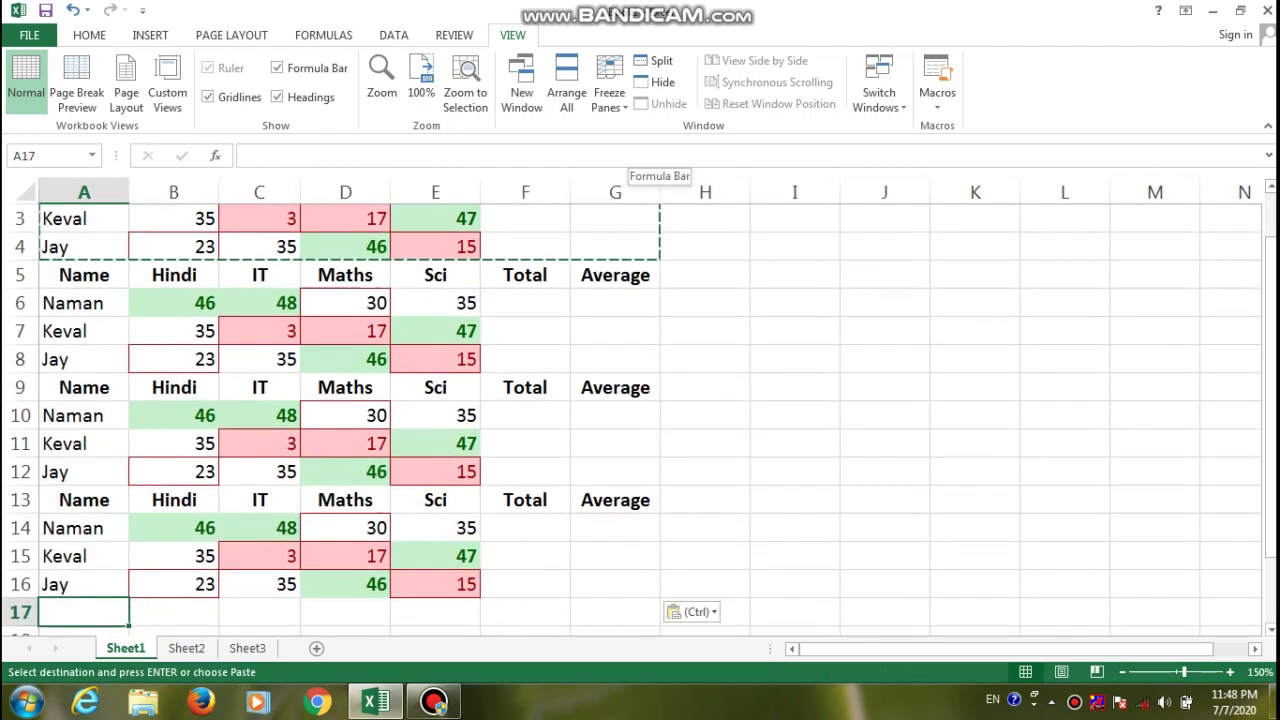
key(ctrl+v)
key(Down)
key(Down)
key(Down)
key(ctrl+v)
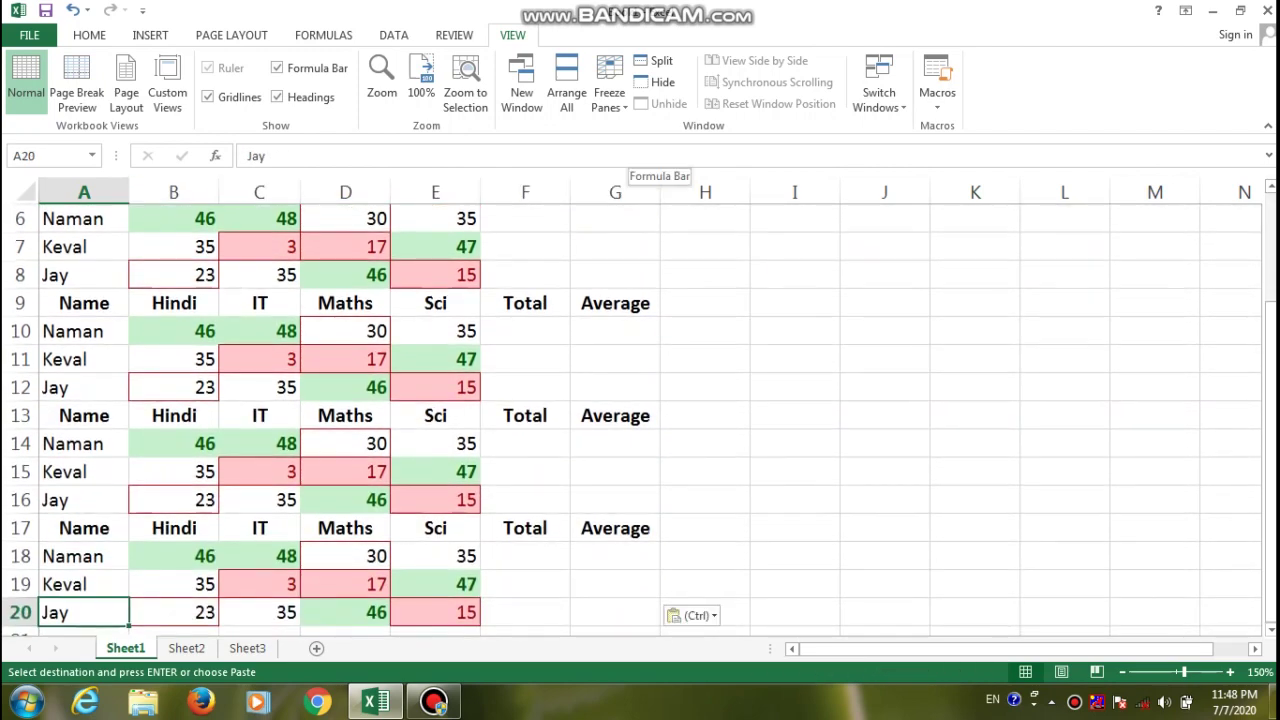
key(ctrl)
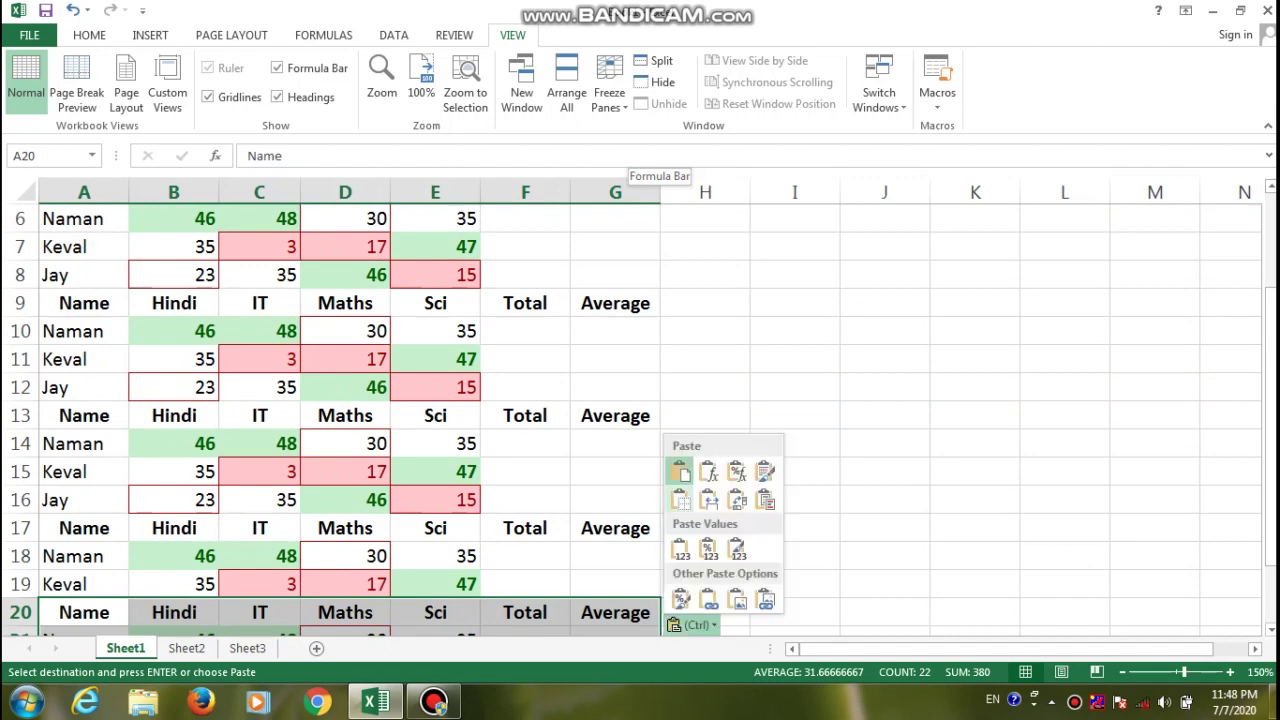
key(Escape)
key(Down)
key(Down)
key(Down)
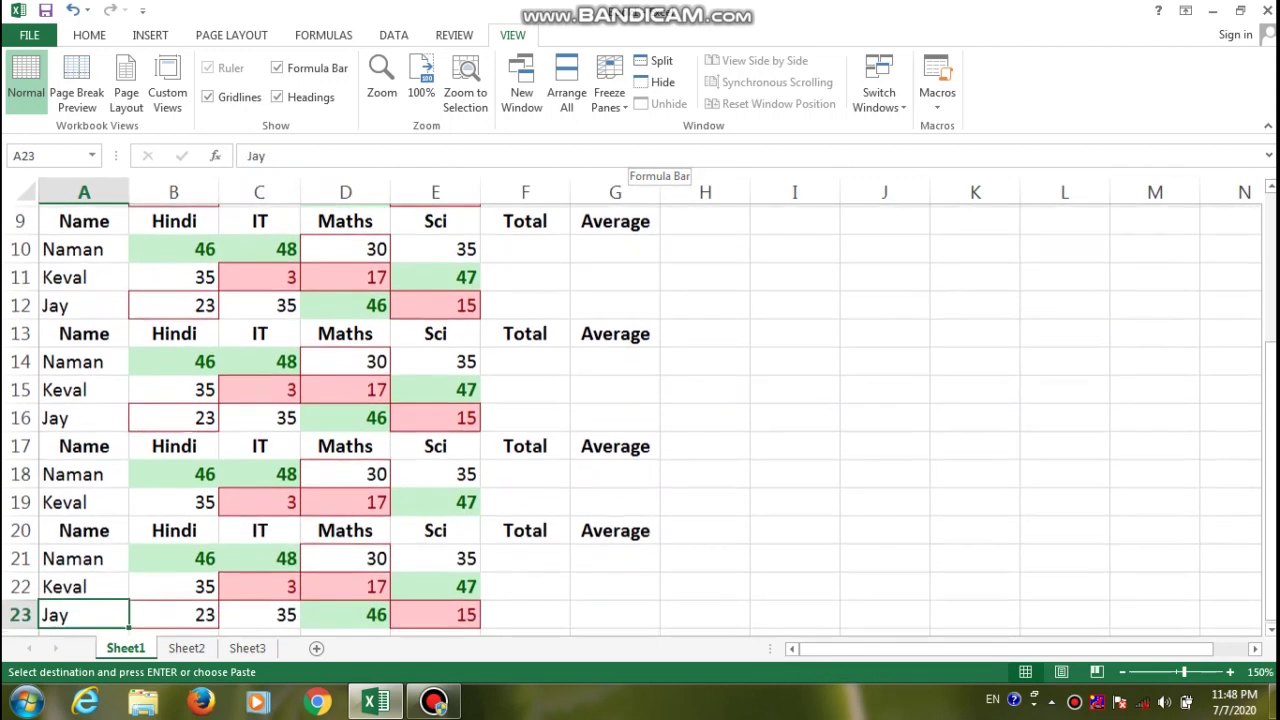
key(Down)
key(Down)
key(ctrl)
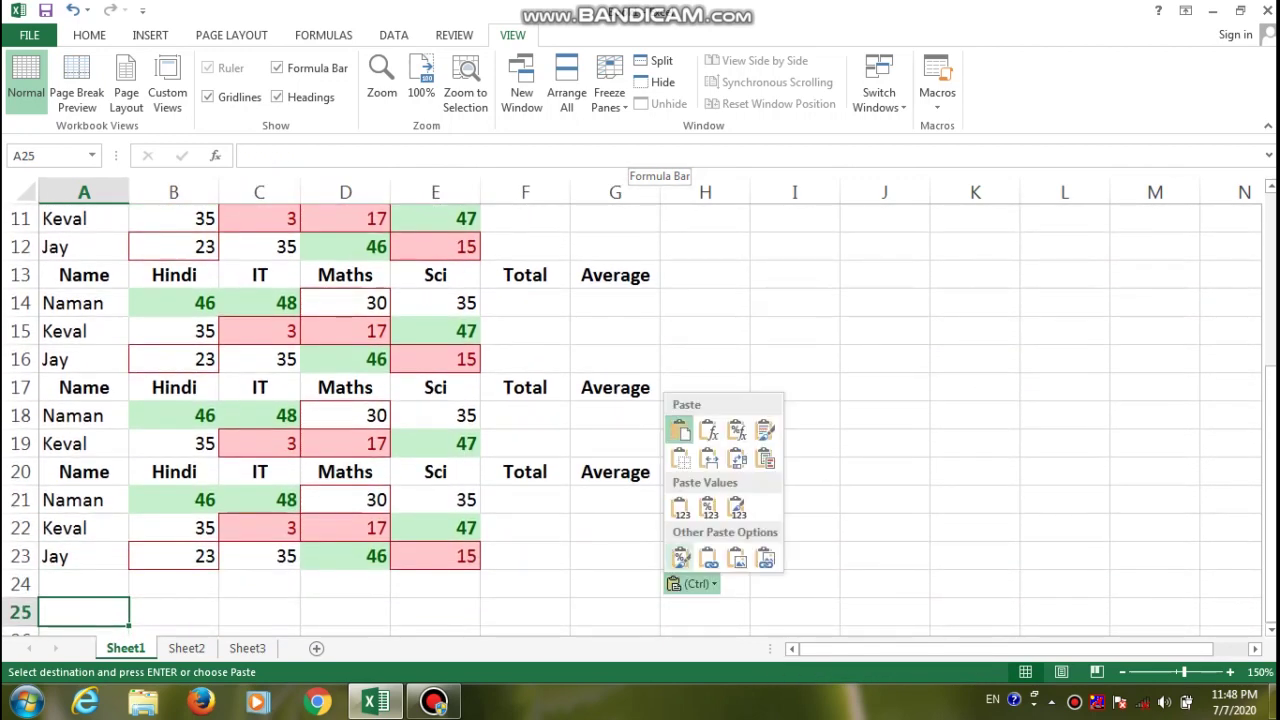
key(Escape)
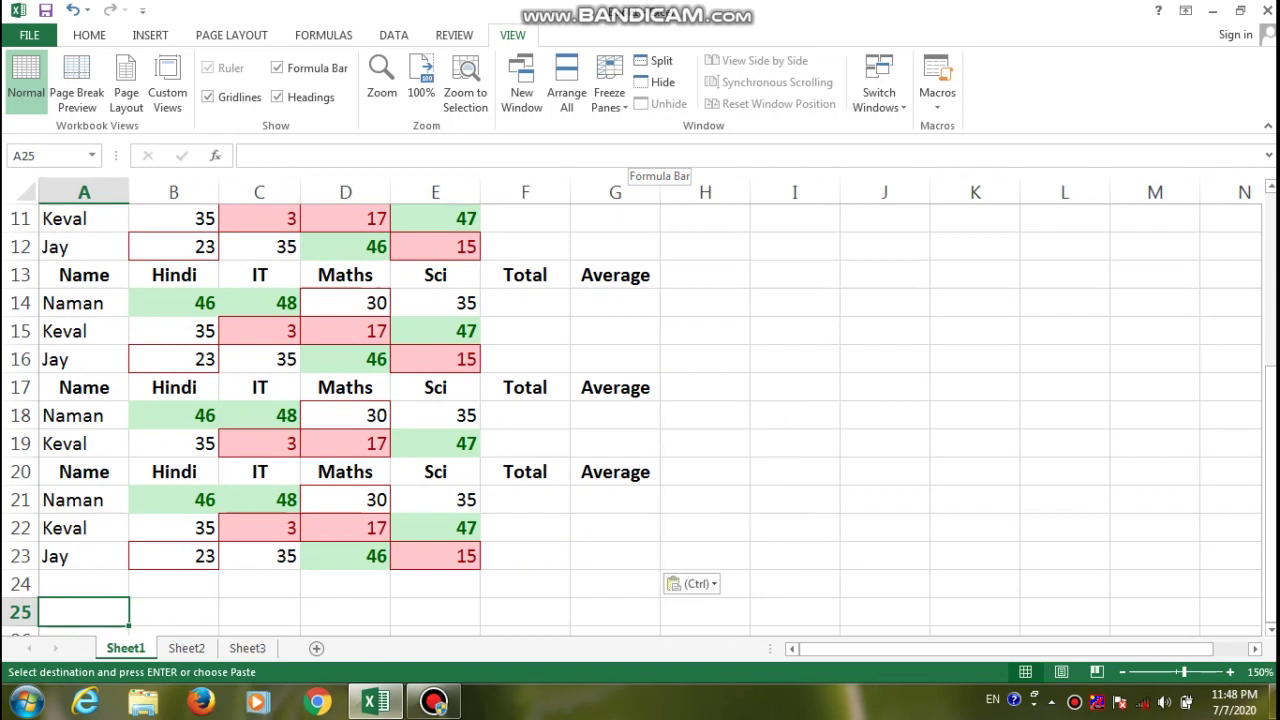
key(Up)
key(ctrl+v)
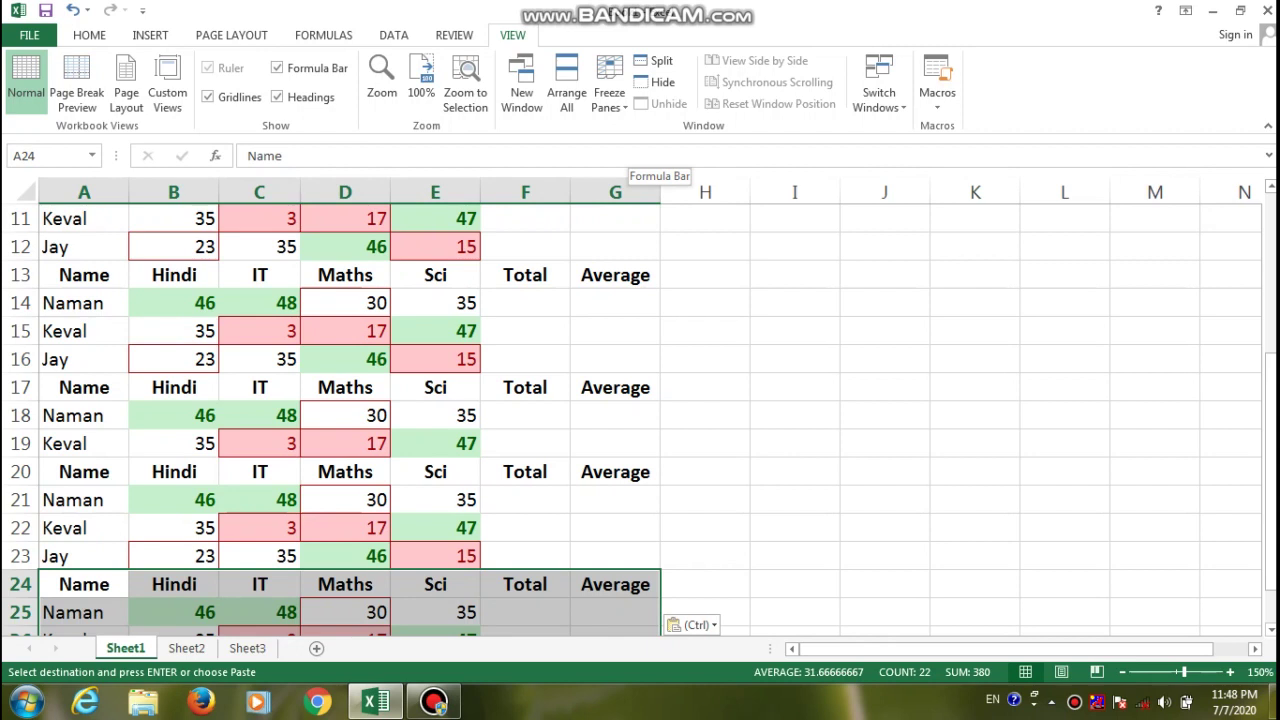
key(Up)
key(Up)
key(Up)
key(Up)
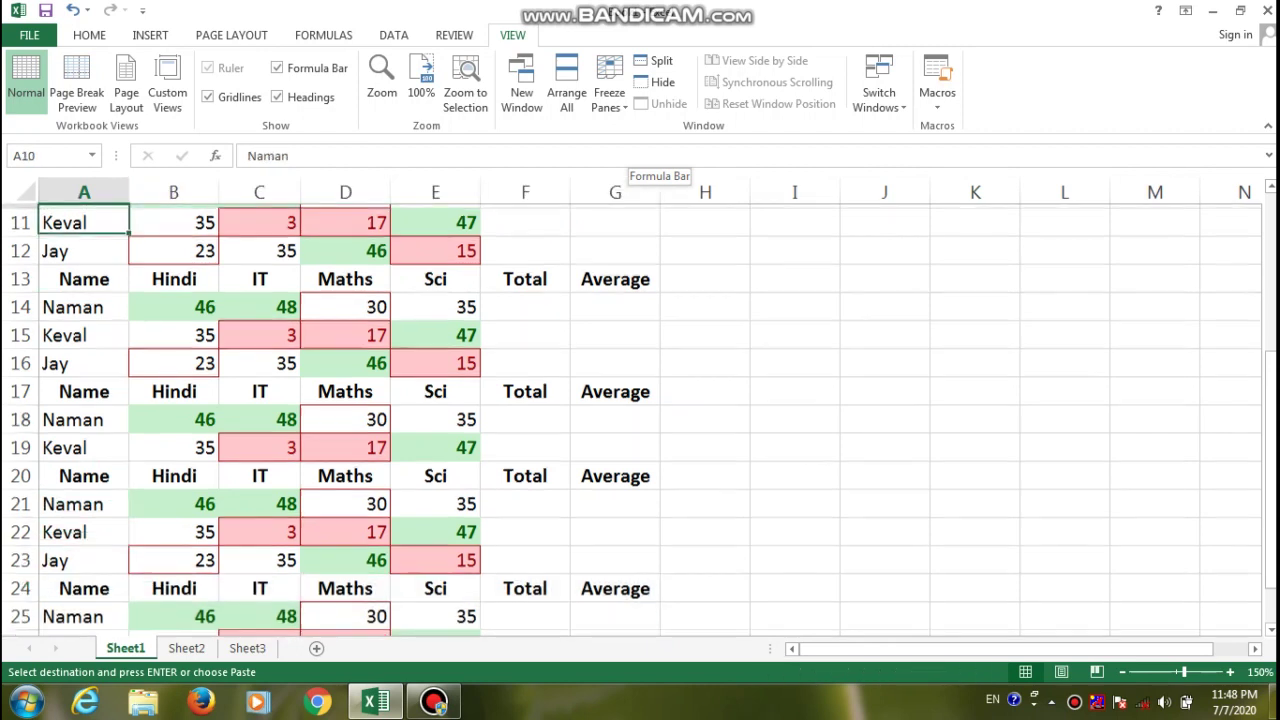
key(Up)
key(Up)
key(Up)
key(Escape)
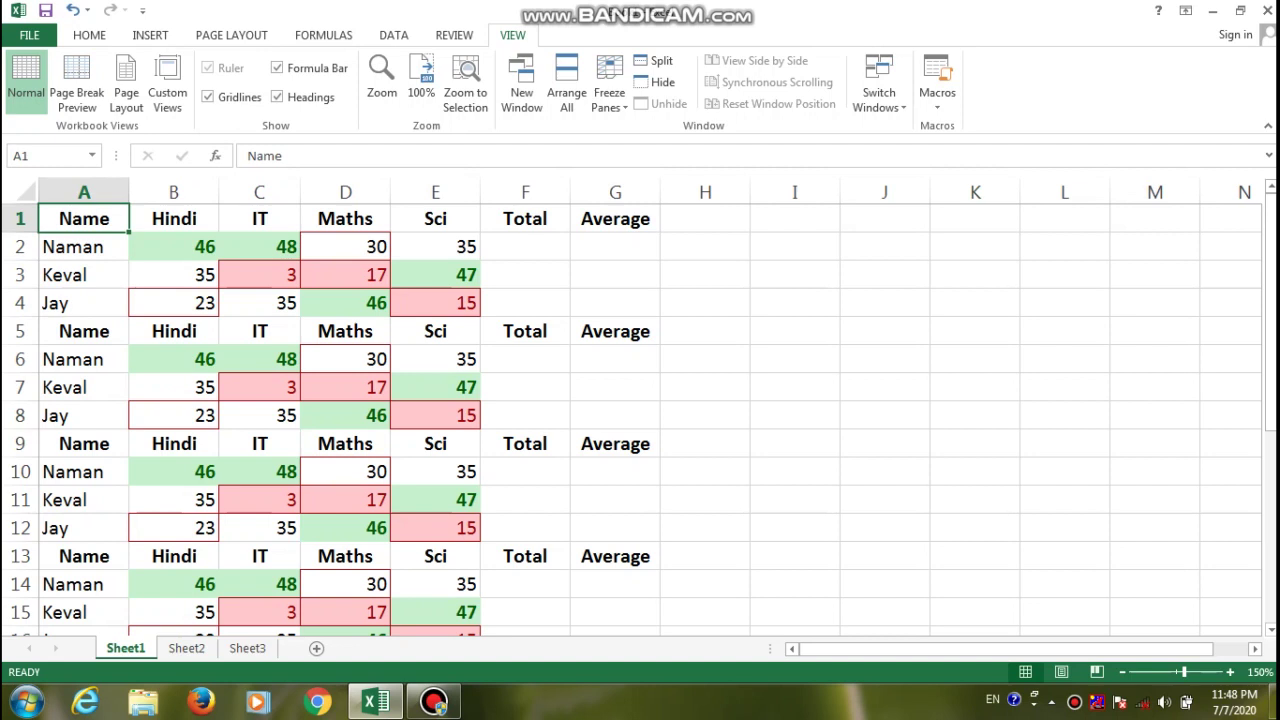
mouse_move(84, 218)
mouse_down()
mouse_move(615, 218)
mouse_move(615, 415)
mouse_move(640, 630)
mouse_move(660, 632)
mouse_move(660, 541)
mouse_up()
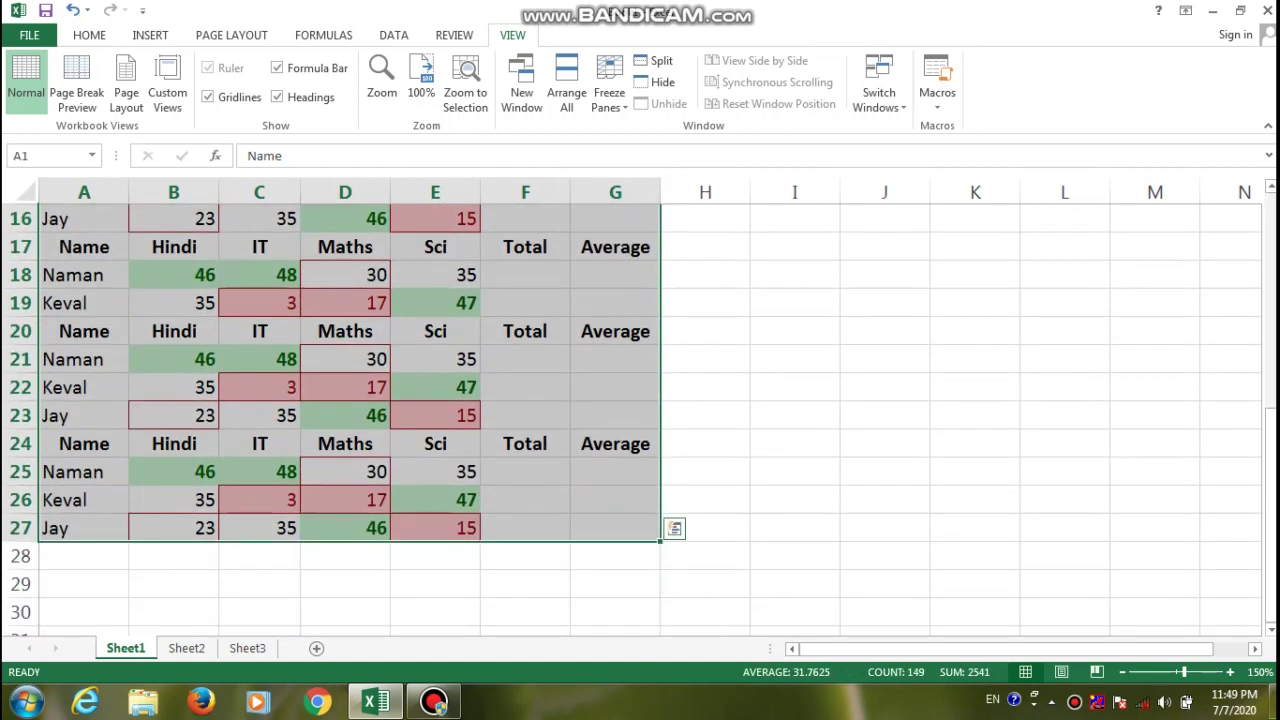
click(29, 35)
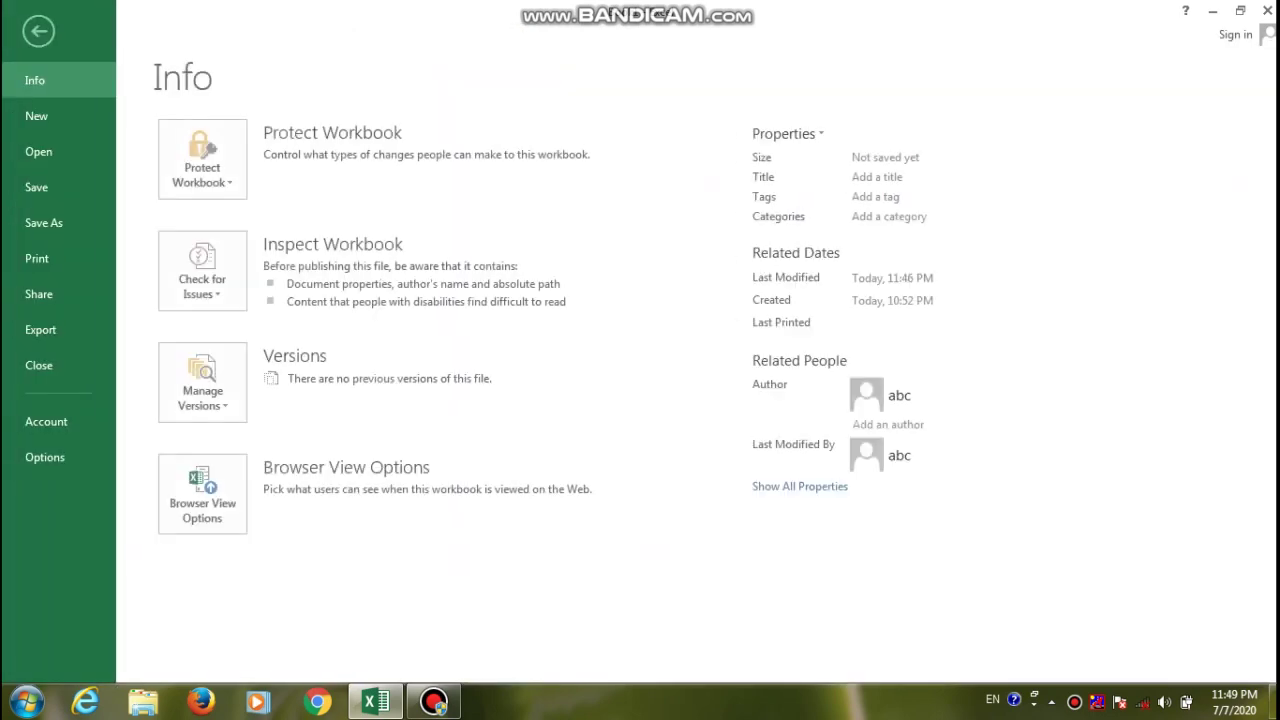
click(38, 258)
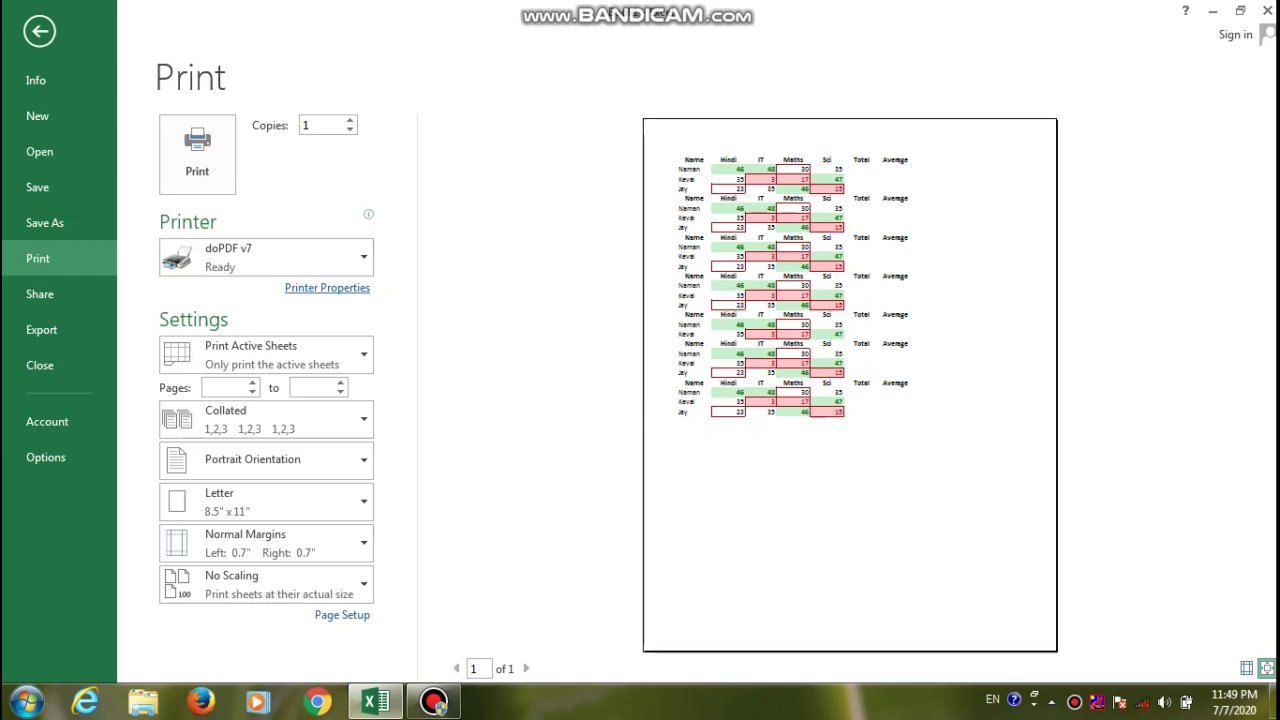
key(Escape)
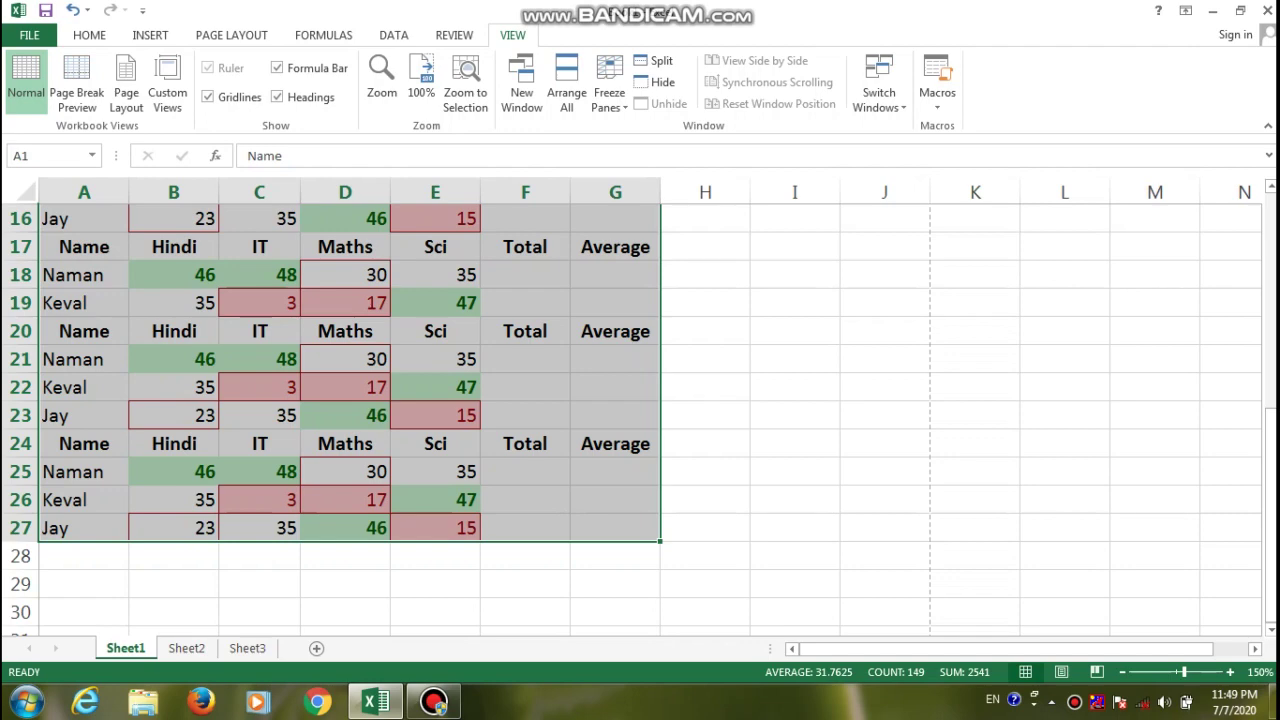
- Copy the stacked tables A1:G27 and paste them starting at H1
key(ctrl+c)
key(ctrl+Home)
key(Right)
key(Right)
key(Right)
key(Right)
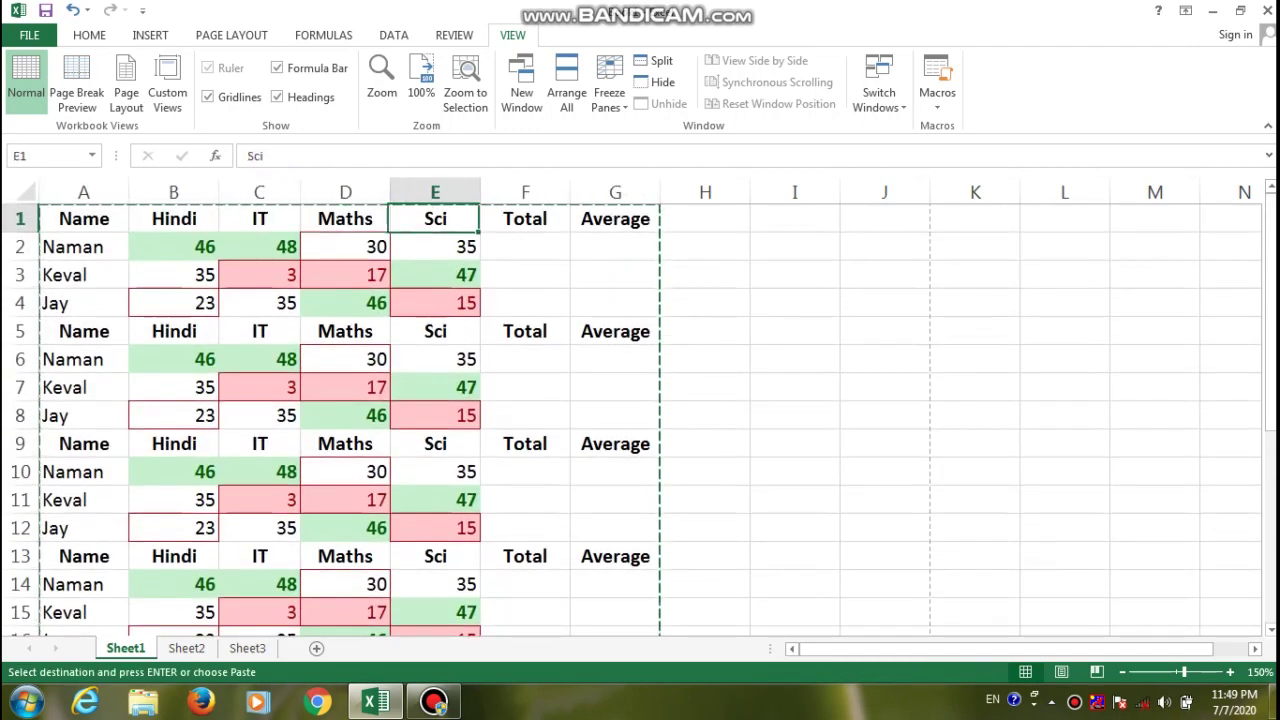
key(Right)
key(Right)
key(Right)
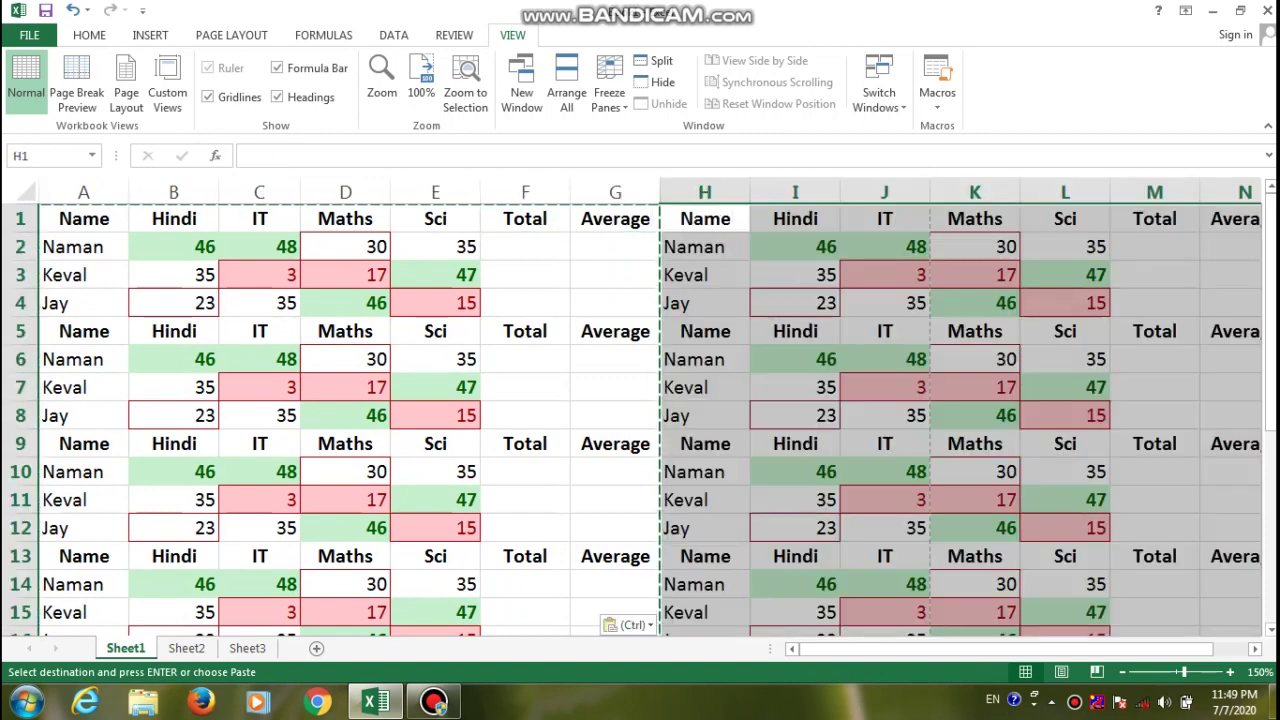
key(ctrl+v)
- Paste the copied tables again starting at A28
key(Down)
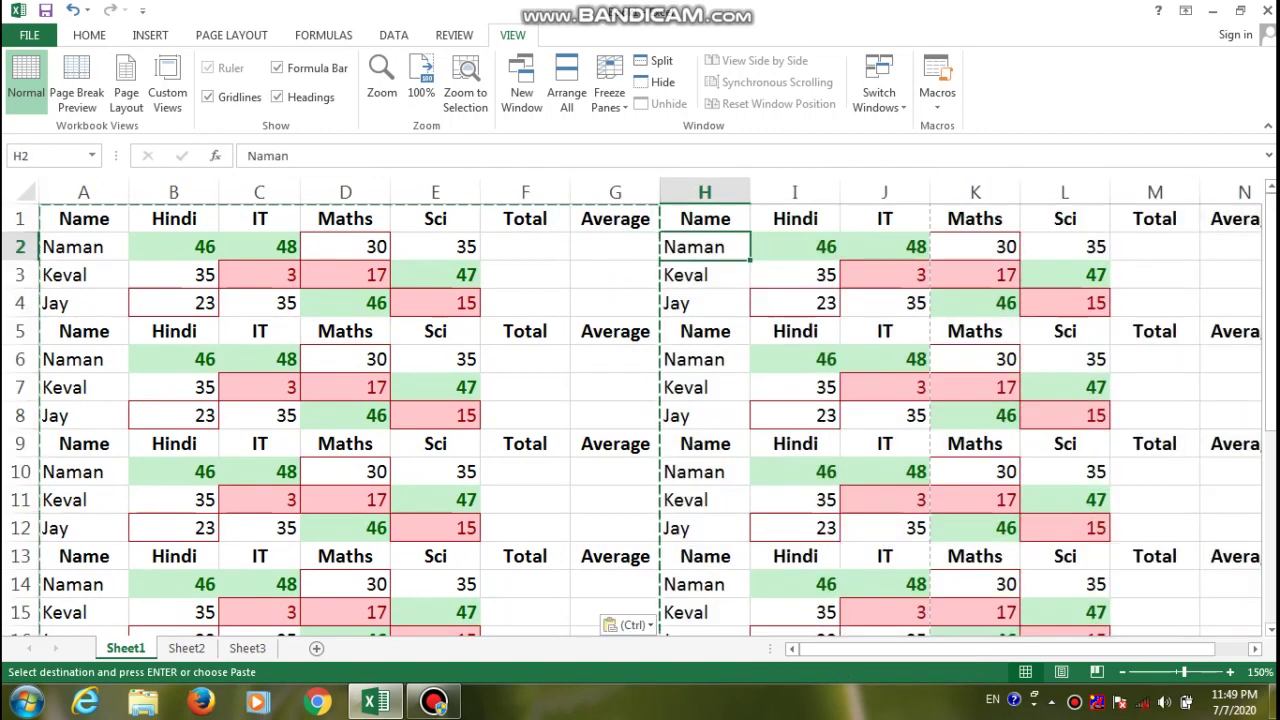
key(Down)
key(Down)
key(Down)
key(Down)
key(Down)
key(Down)
key(Left)
key(Left)
key(Left)
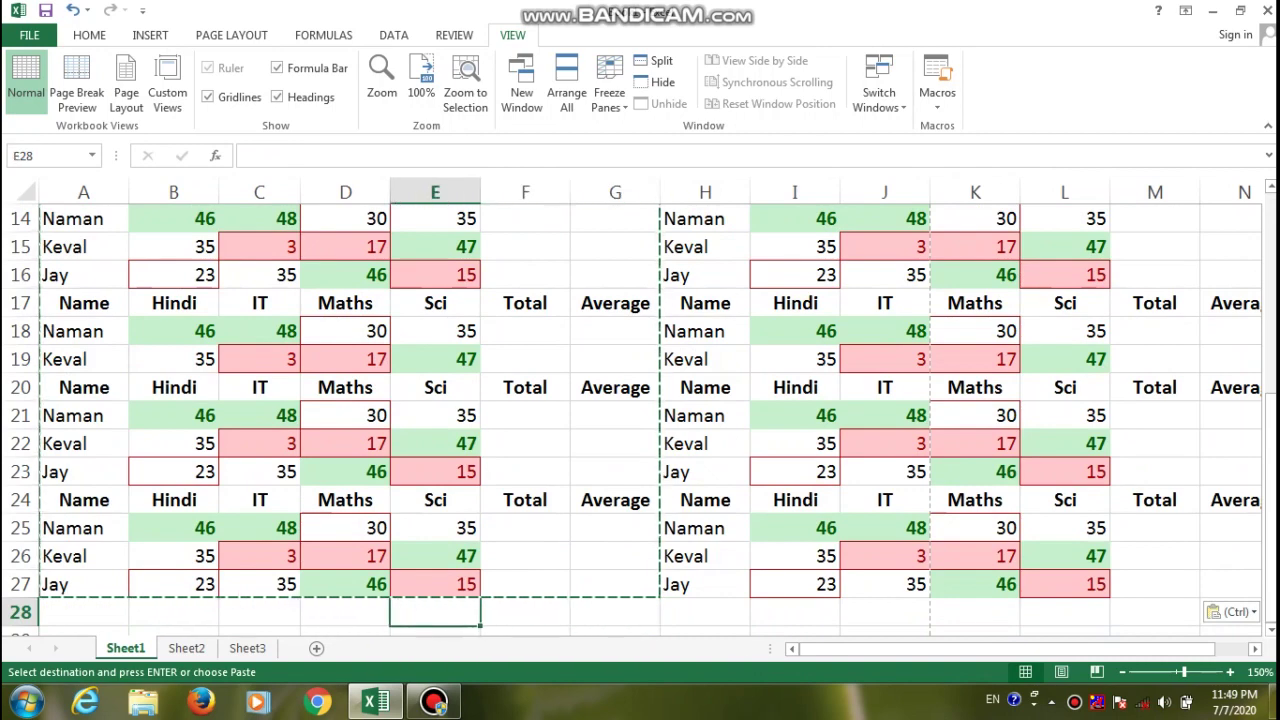
key(Left)
key(Left)
key(Left)
key(Left)
key(ctrl+v)
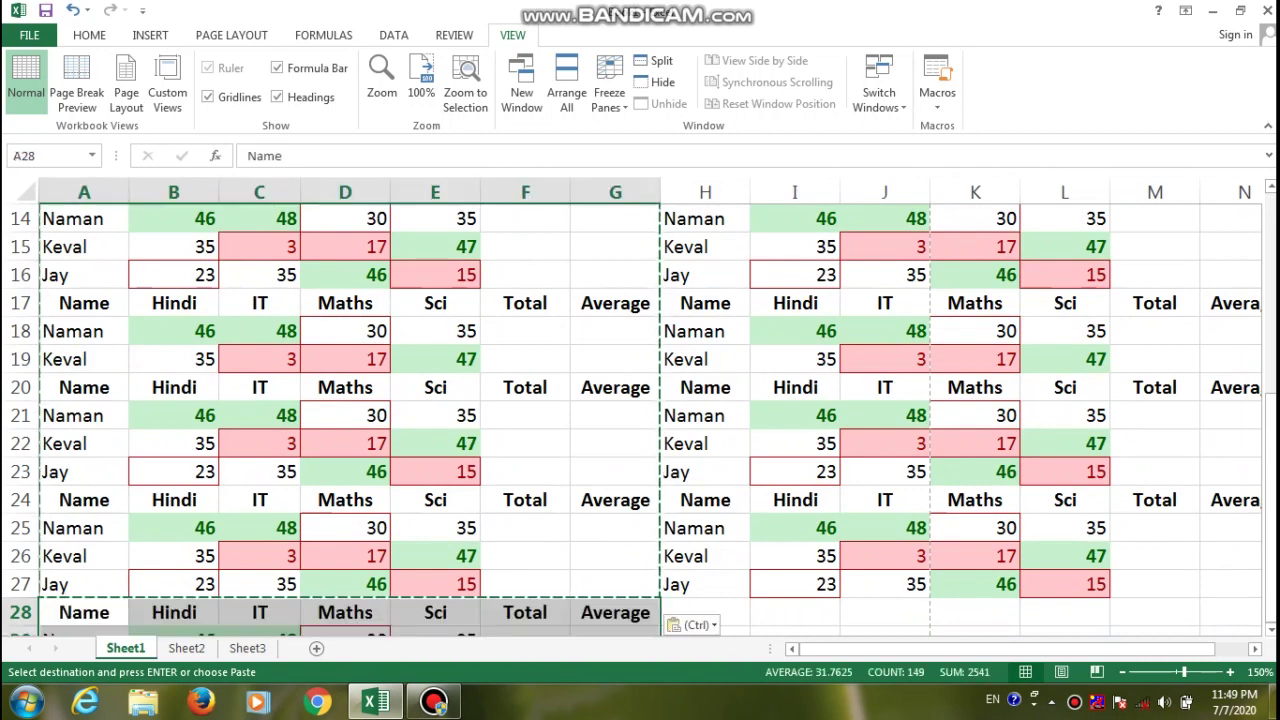
- Paste another copy at H28, cancel the copy marquee and return to A1
key(Down)
key(Down)
key(Down)
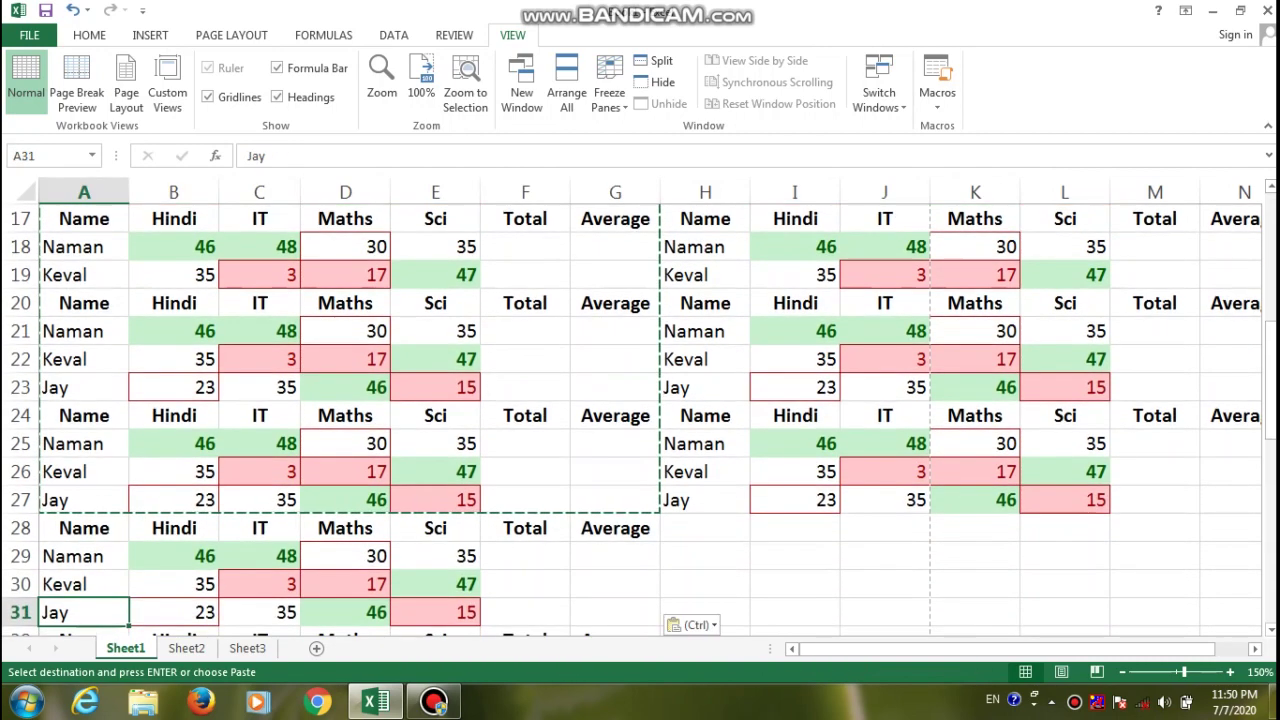
key(Right)
key(Right)
key(Right)
key(Up)
key(Up)
key(Up)
key(Right)
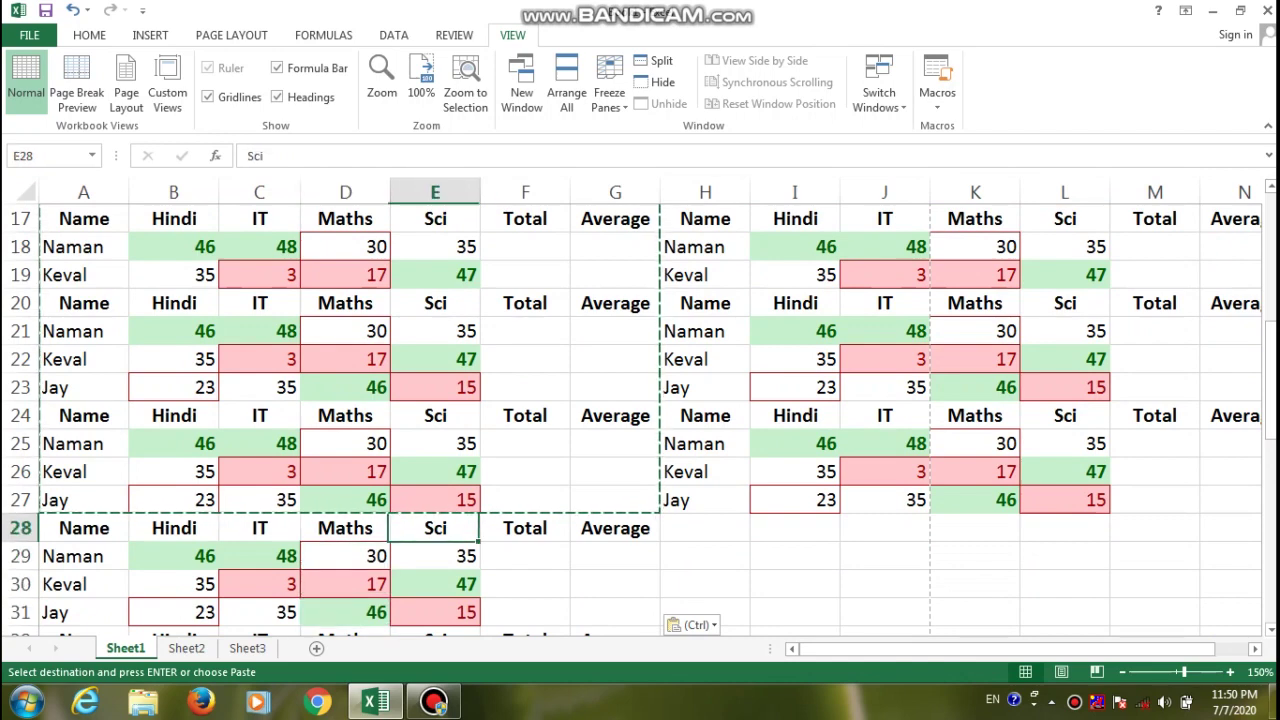
key(Right)
key(Right)
key(Right)
key(ctrl+v)
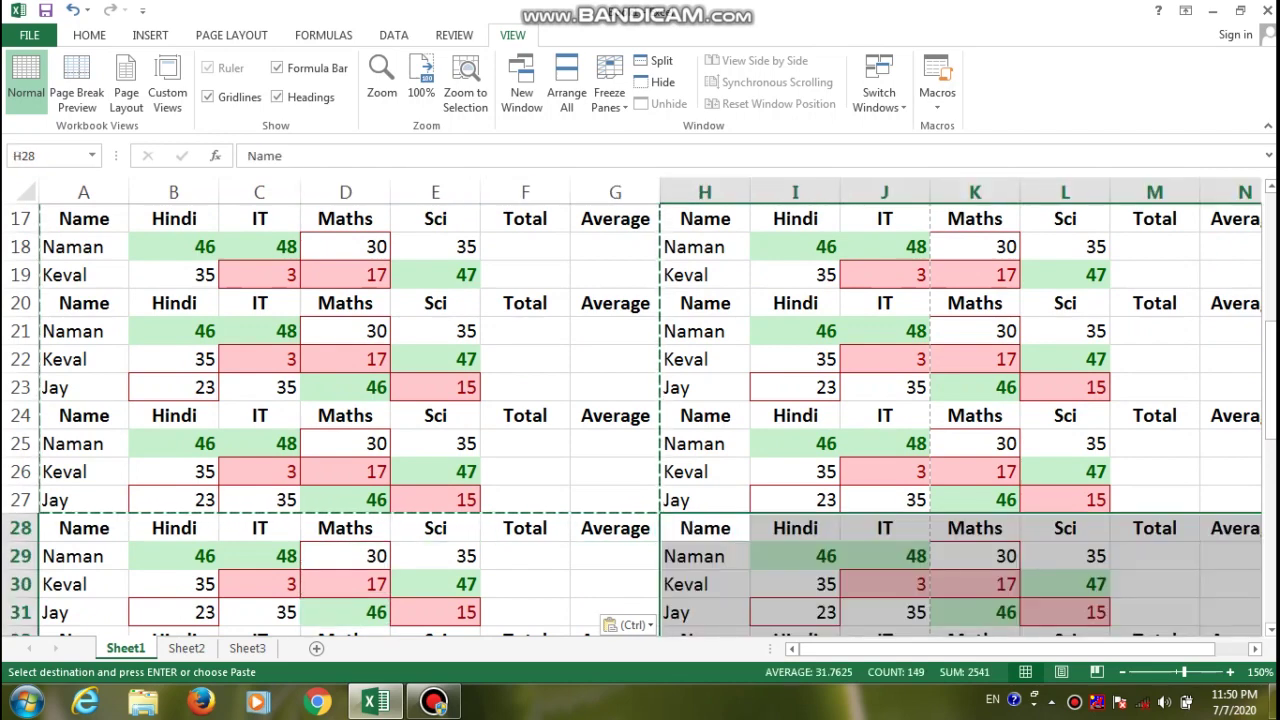
key(Escape)
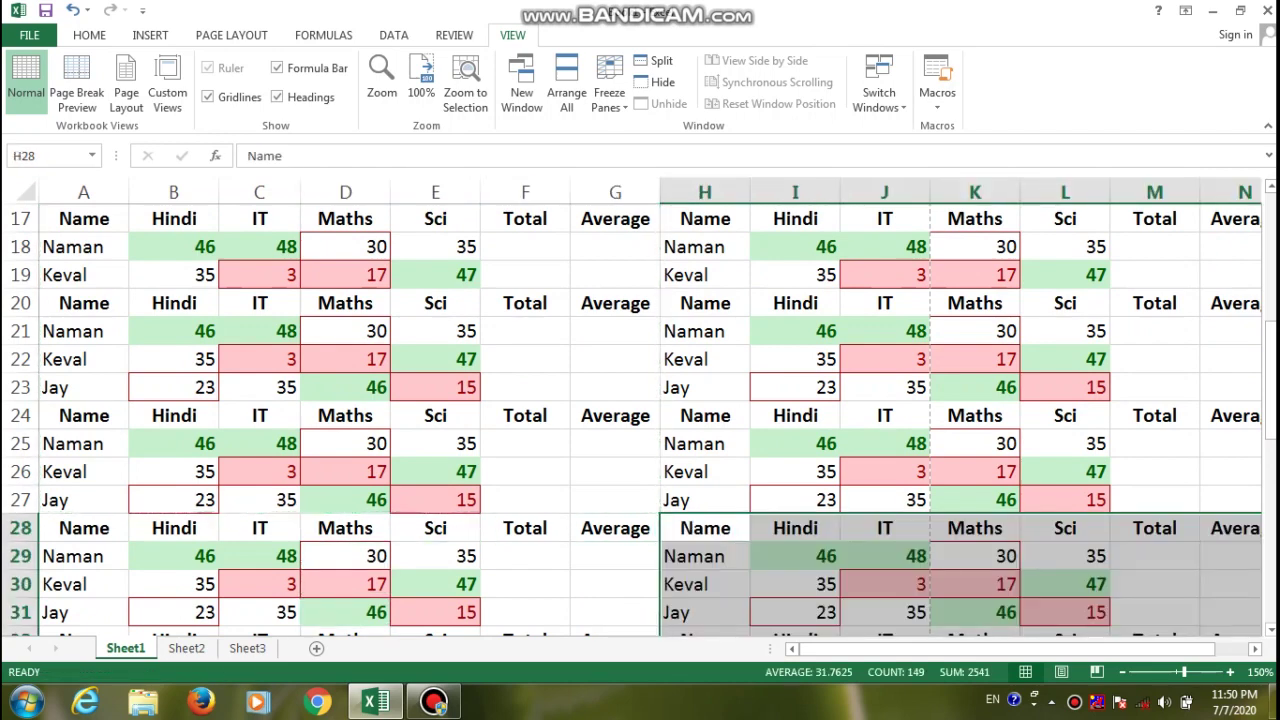
key(Up)
key(Up)
key(Up)
key(Up)
key(Up)
key(Up)
key(Up)
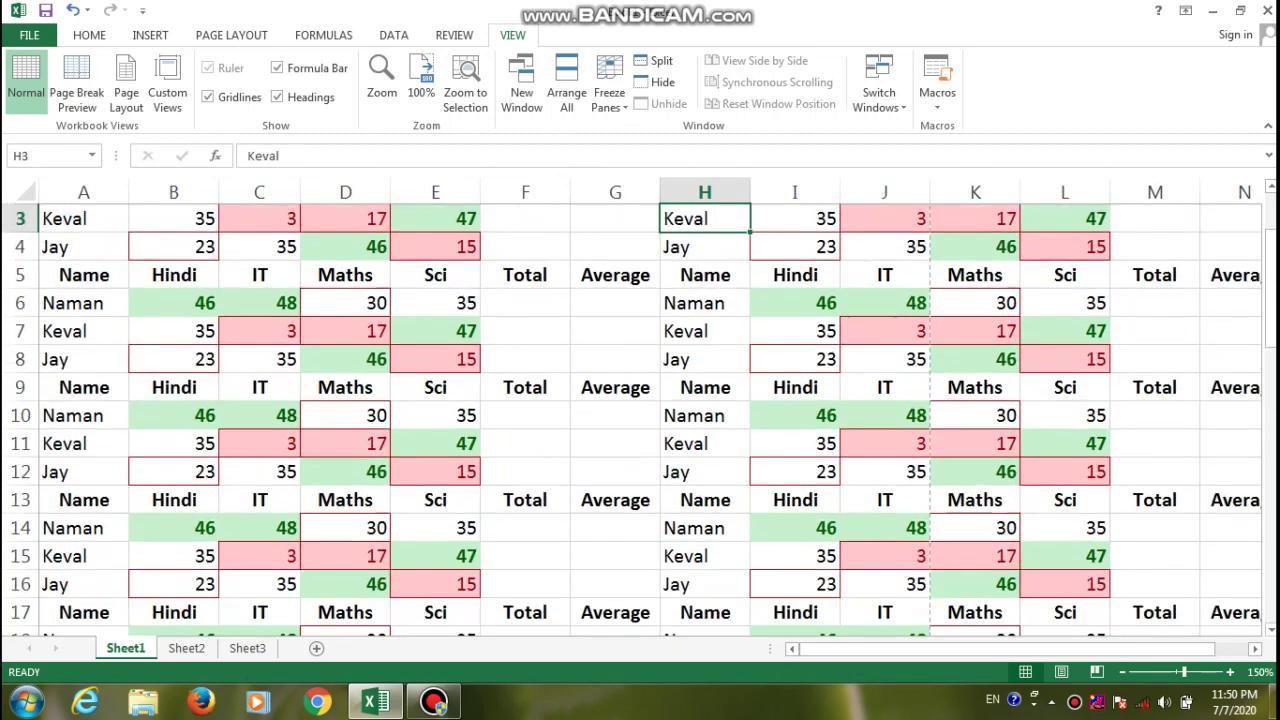
key(Up)
key(Up)
key(Left)
key(Left)
key(Left)
key(Left)
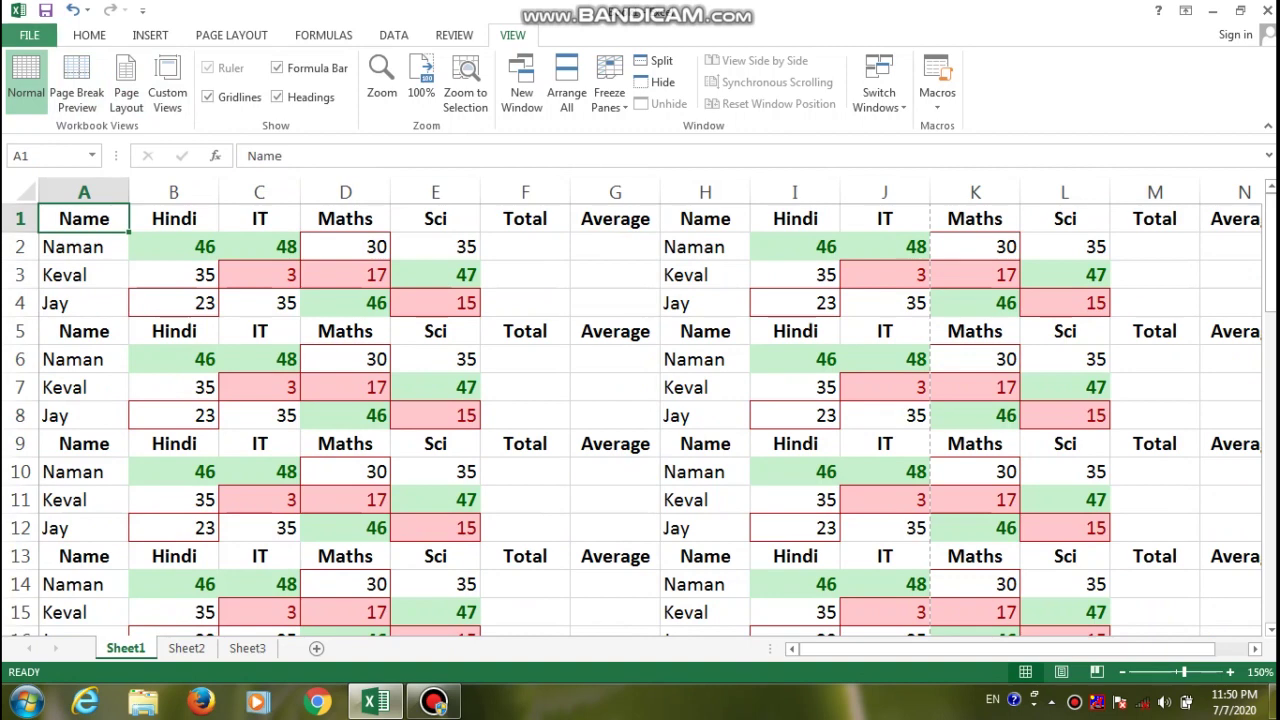
click(29, 35)
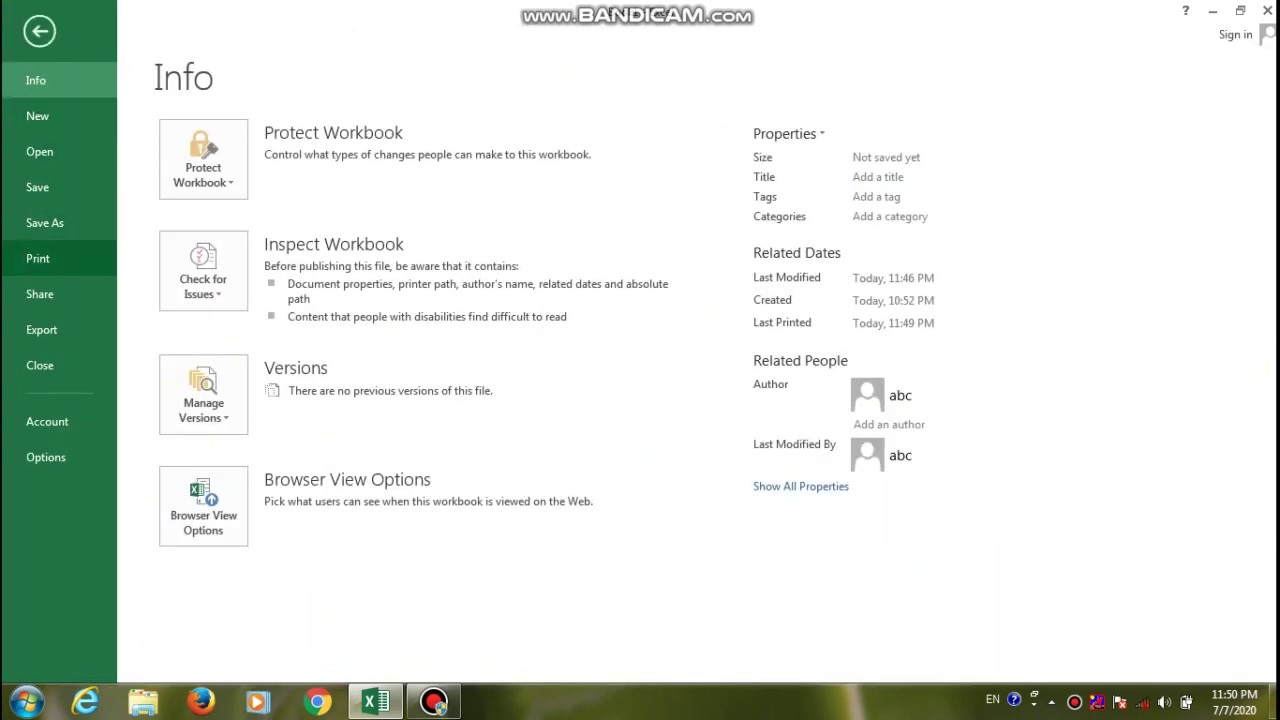
click(40, 258)
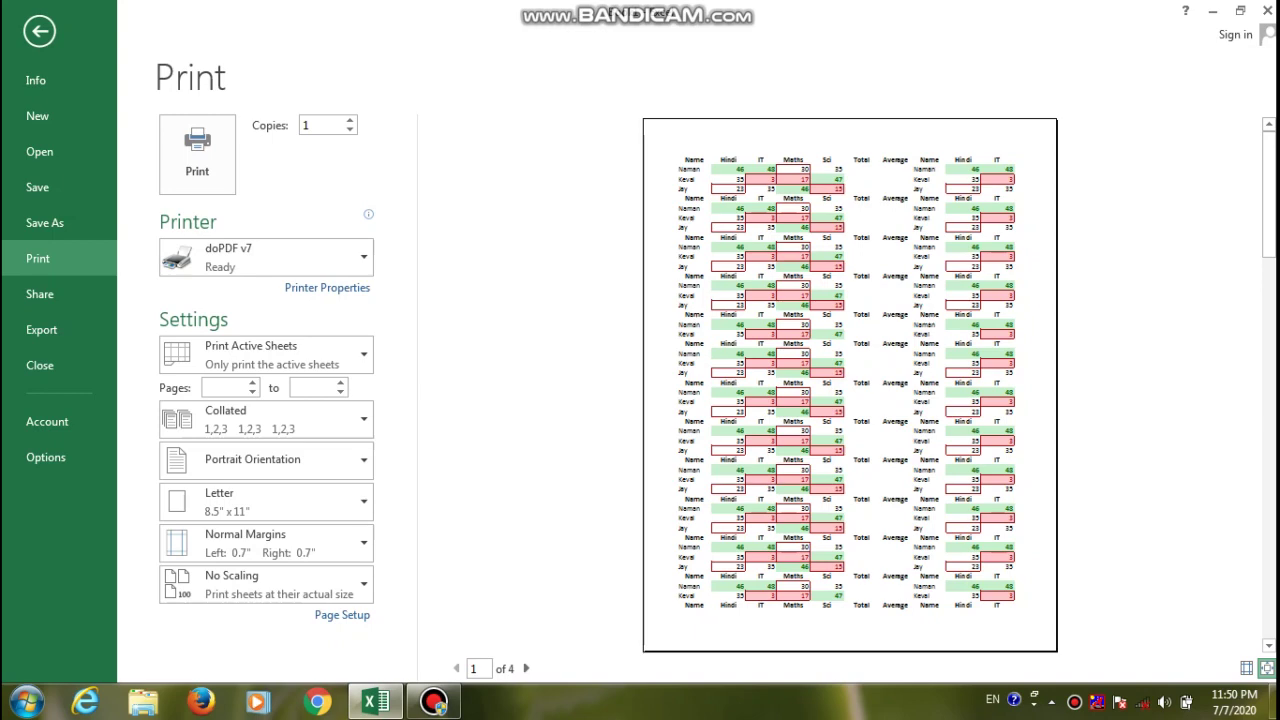
key(Escape)
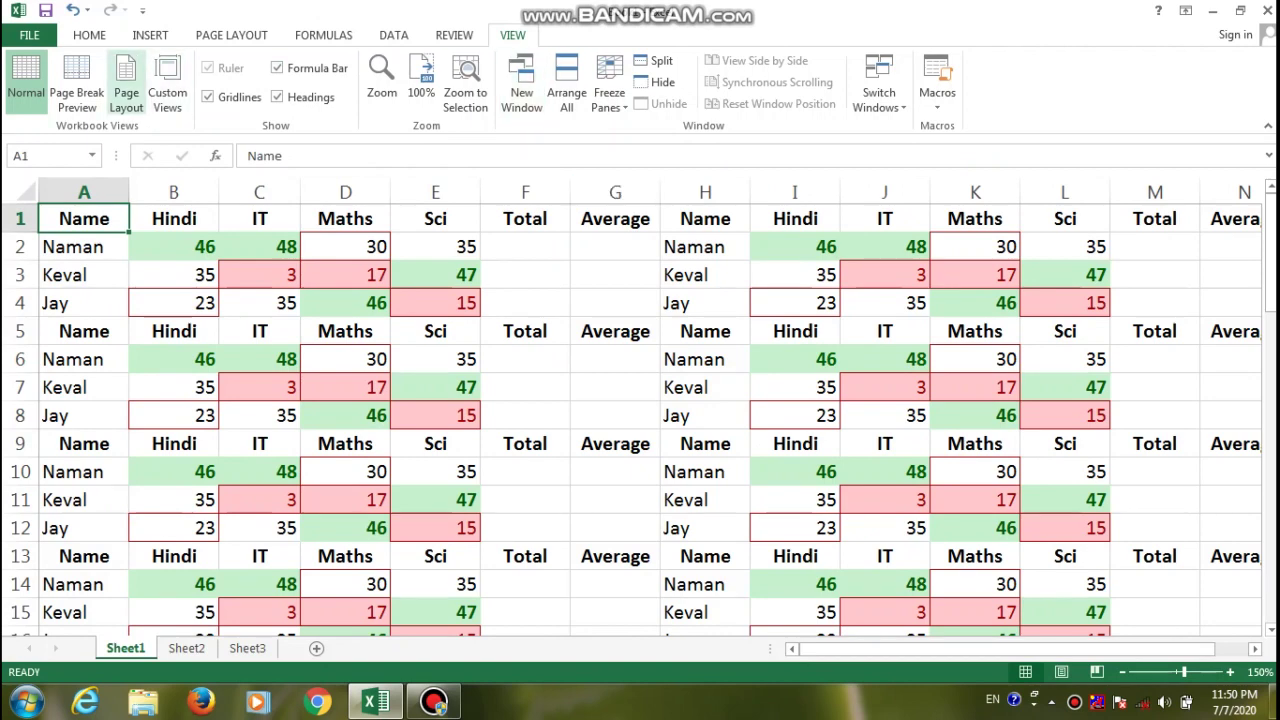
- Switch the marks sheet to Page Break Preview to see where print pages split
click(89, 35)
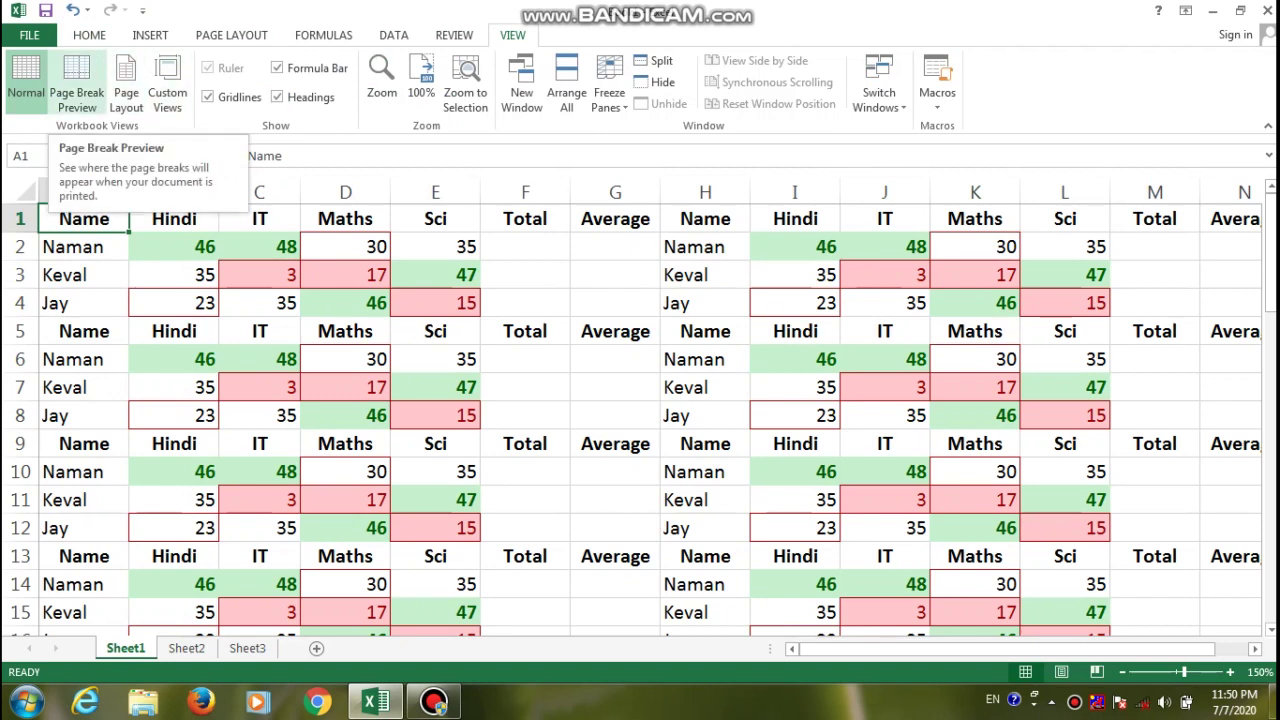
click(77, 82)
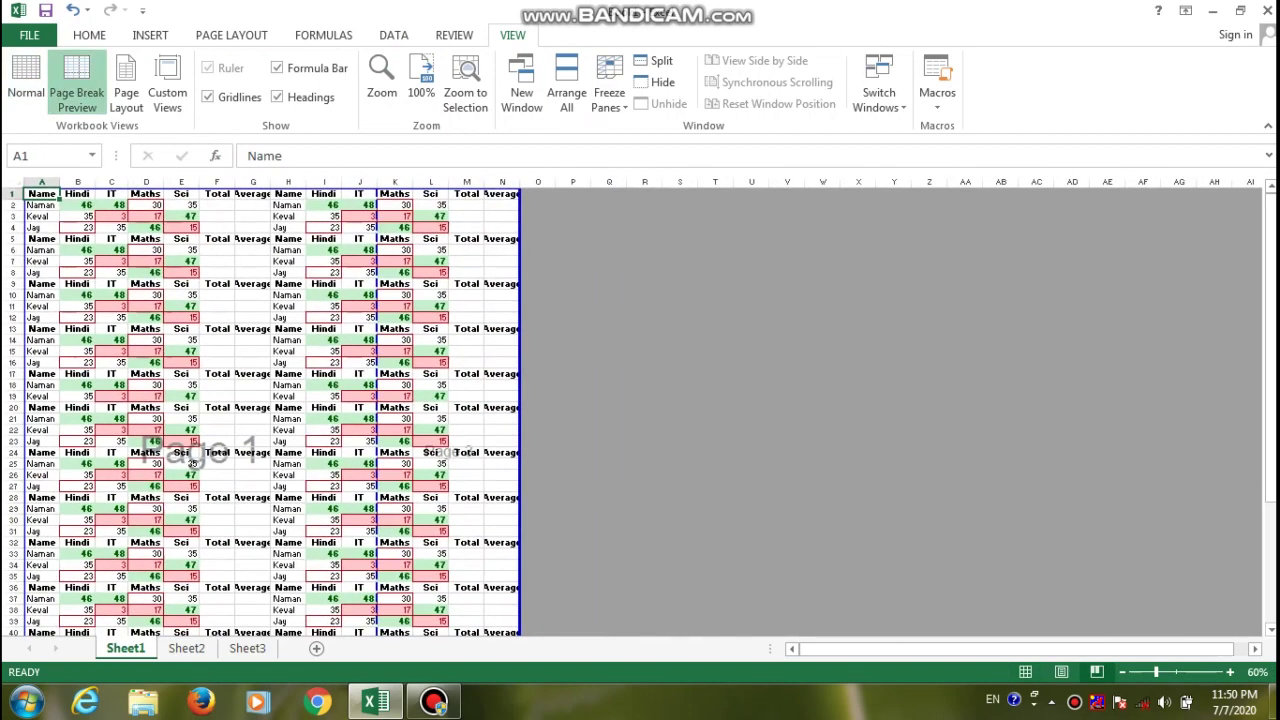
drag(1270, 315, 1270, 370)
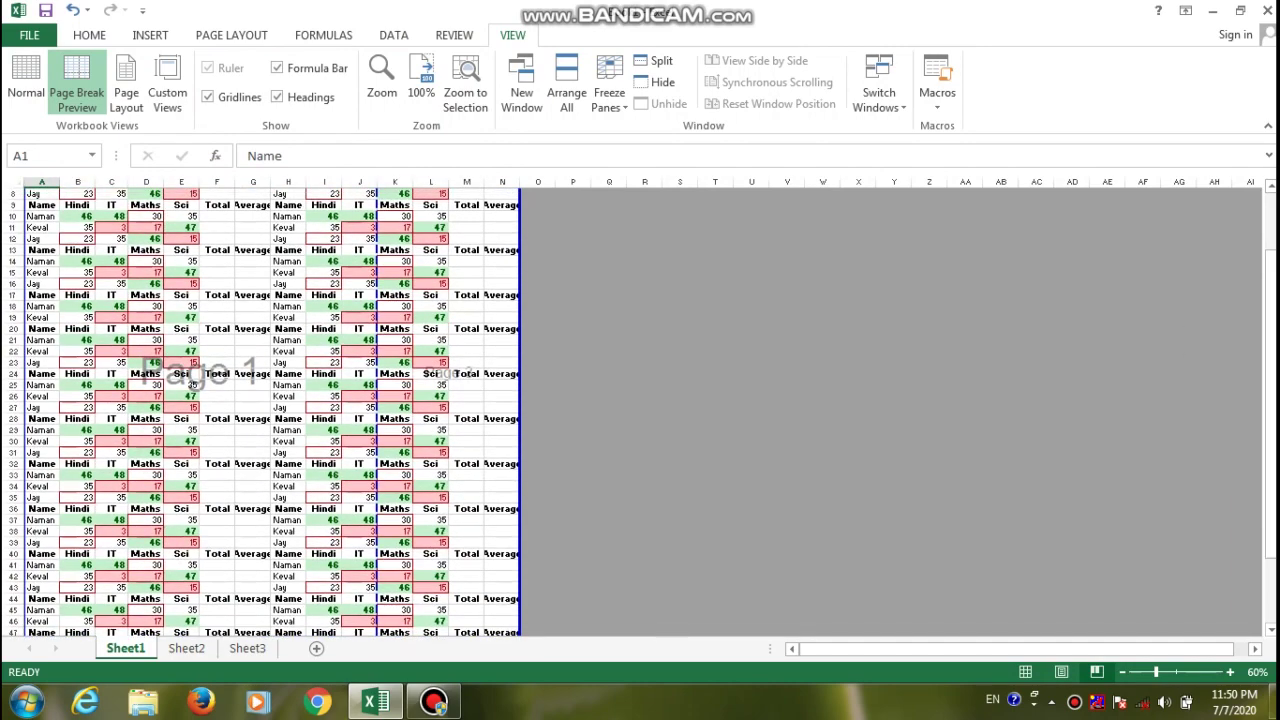
scroll(400, 400, up, 1)
scroll(400, 400, up, 1)
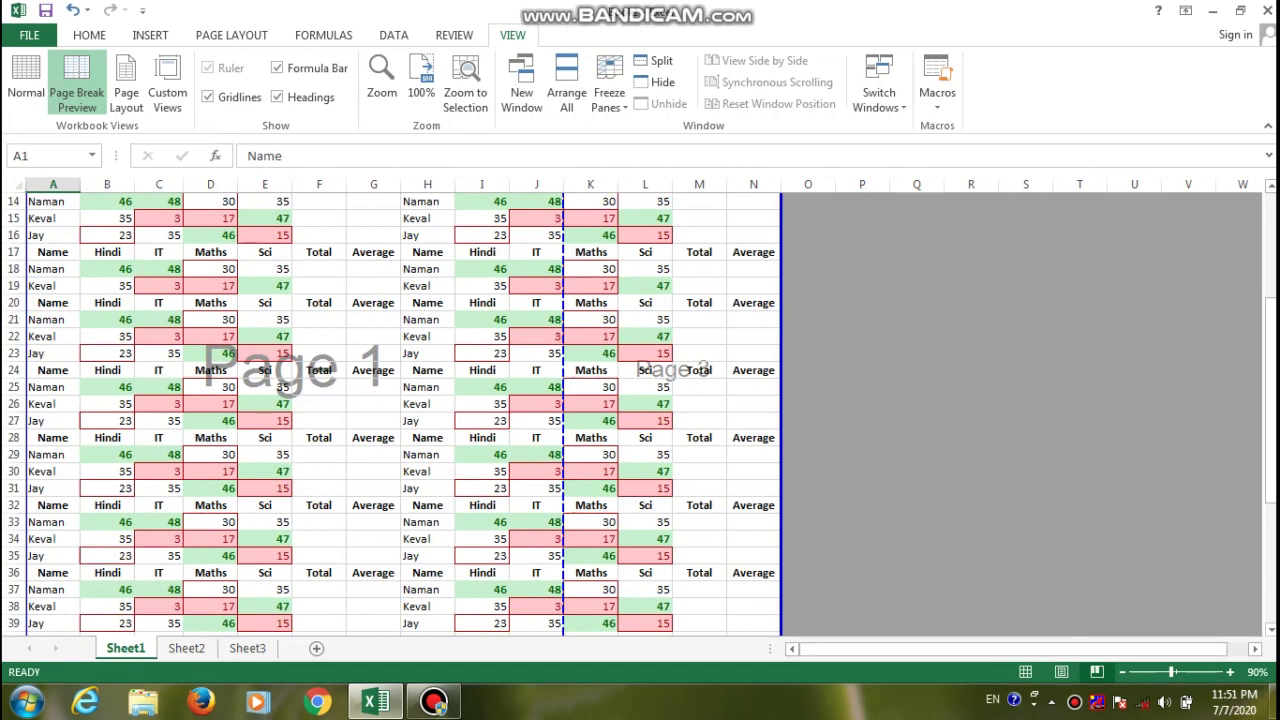
key(Down)
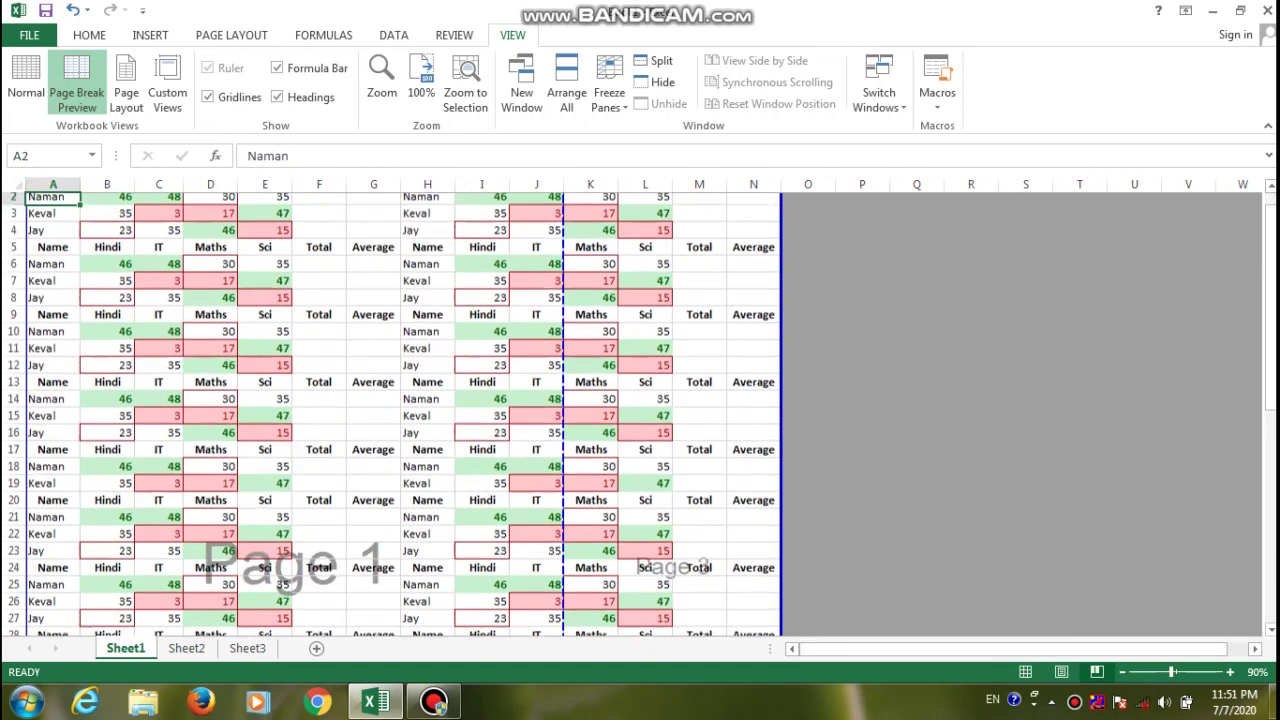
key(Down)
key(Down)
key(Down)
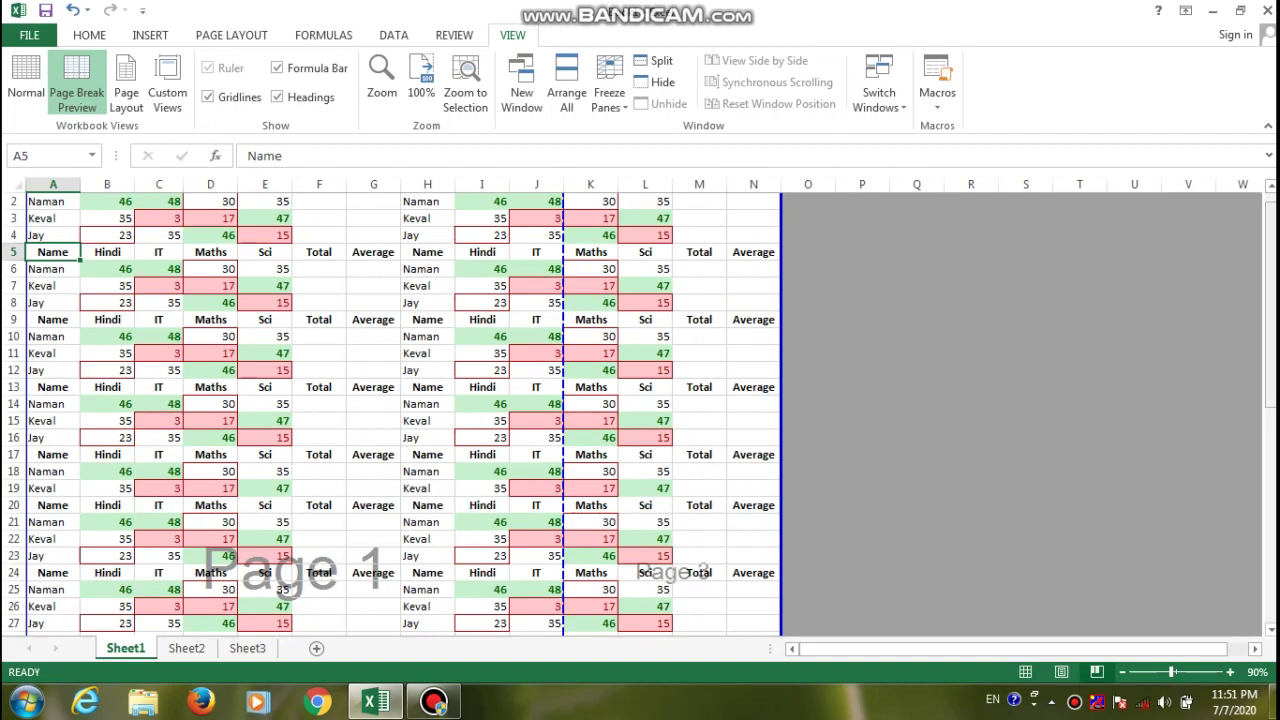
drag(1268, 300, 1268, 354)
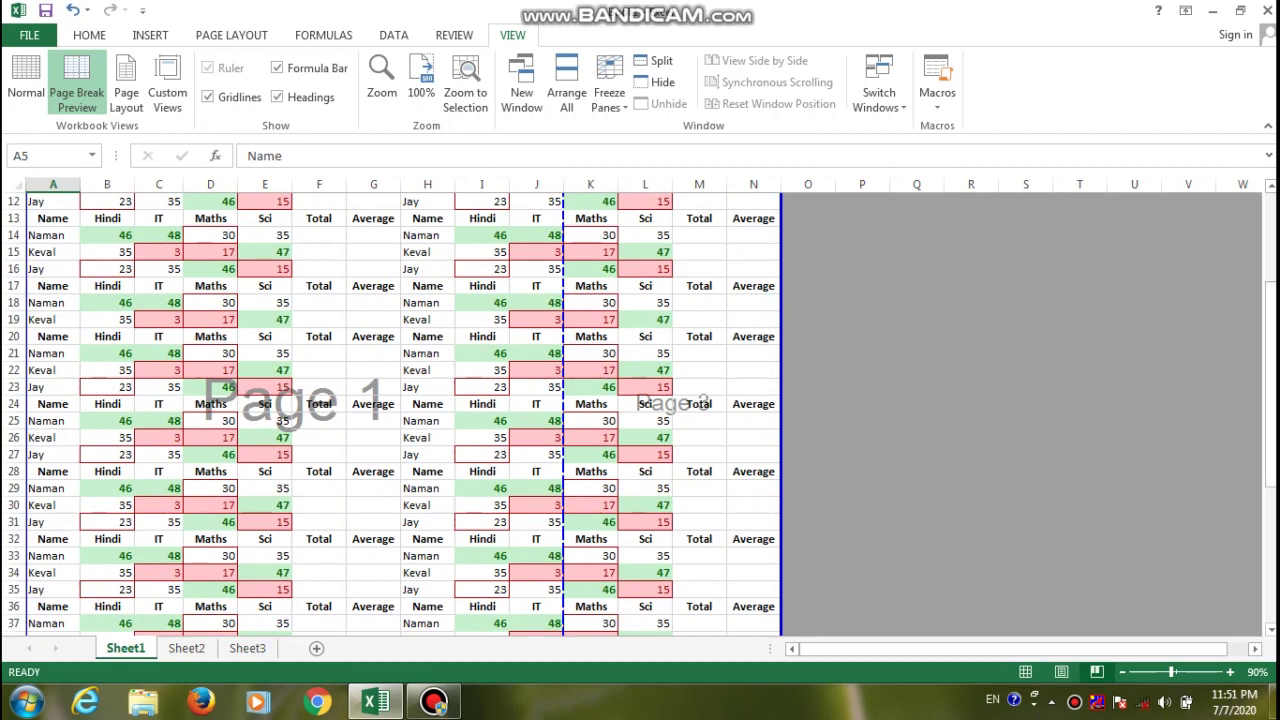
scroll(640, 415, down, 2)
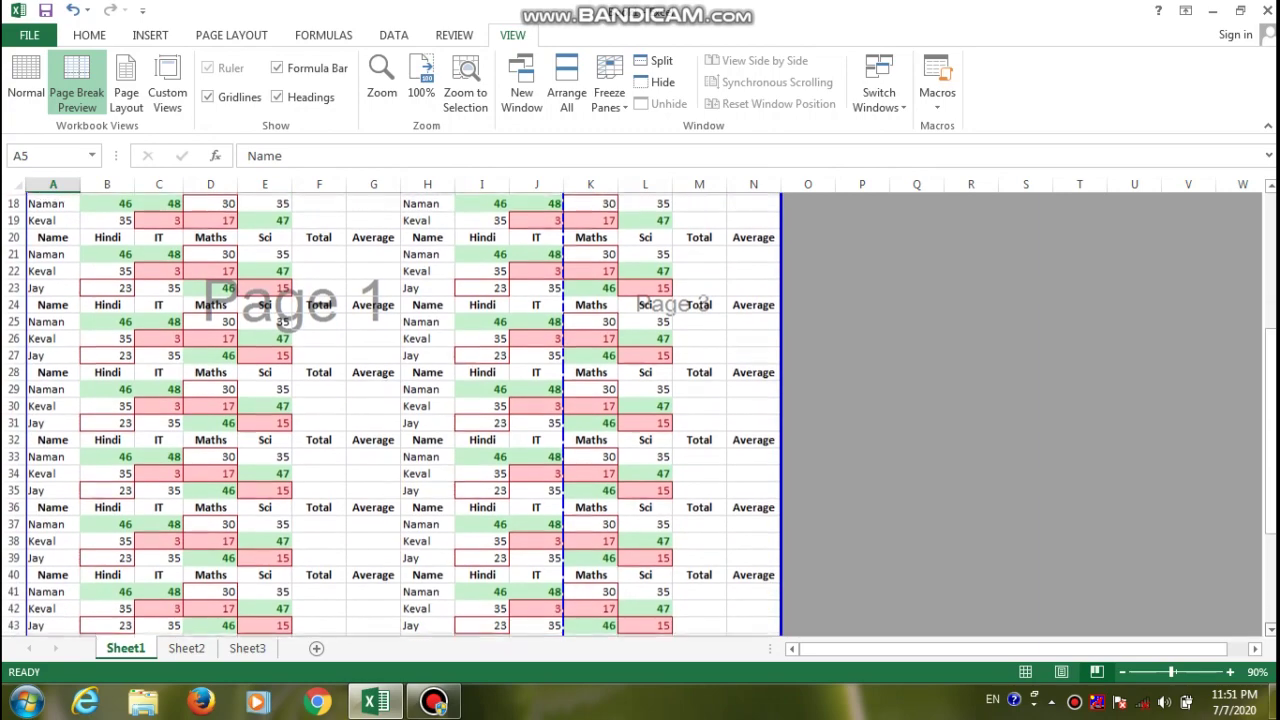
scroll(394, 415, down, 1)
scroll(394, 415, down, 1)
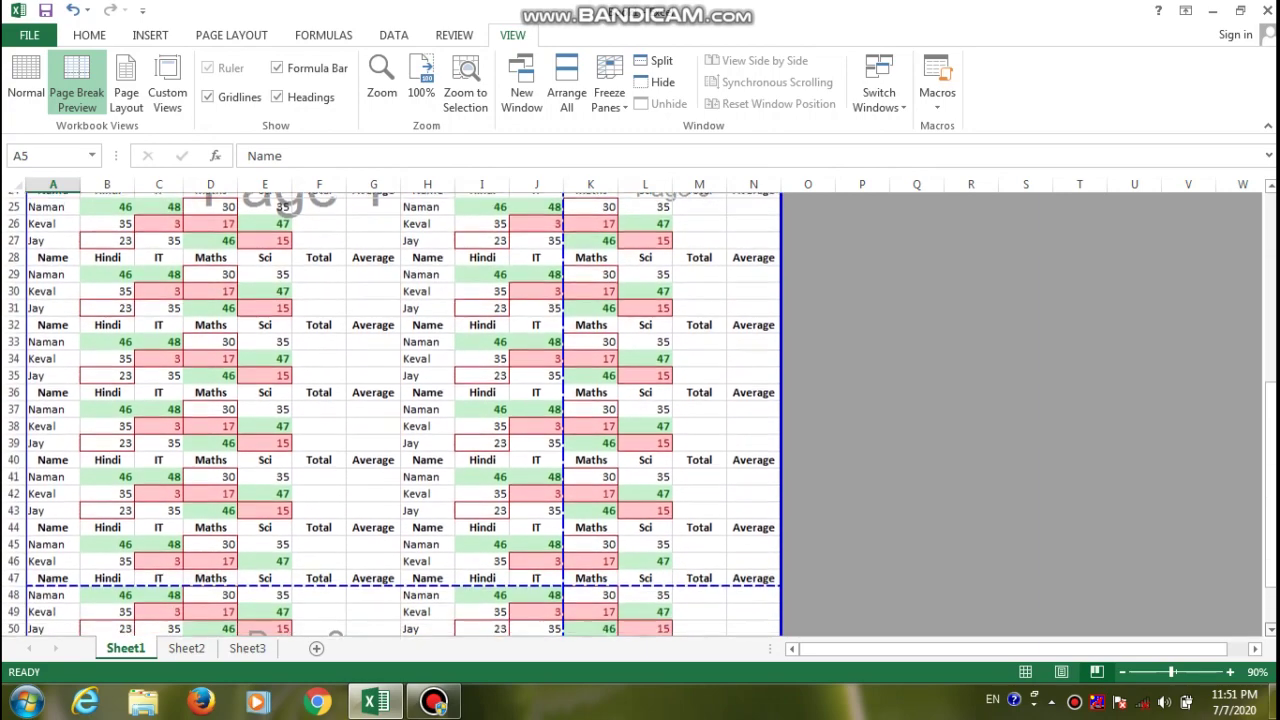
scroll(394, 415, down, 1)
scroll(394, 415, down, 1)
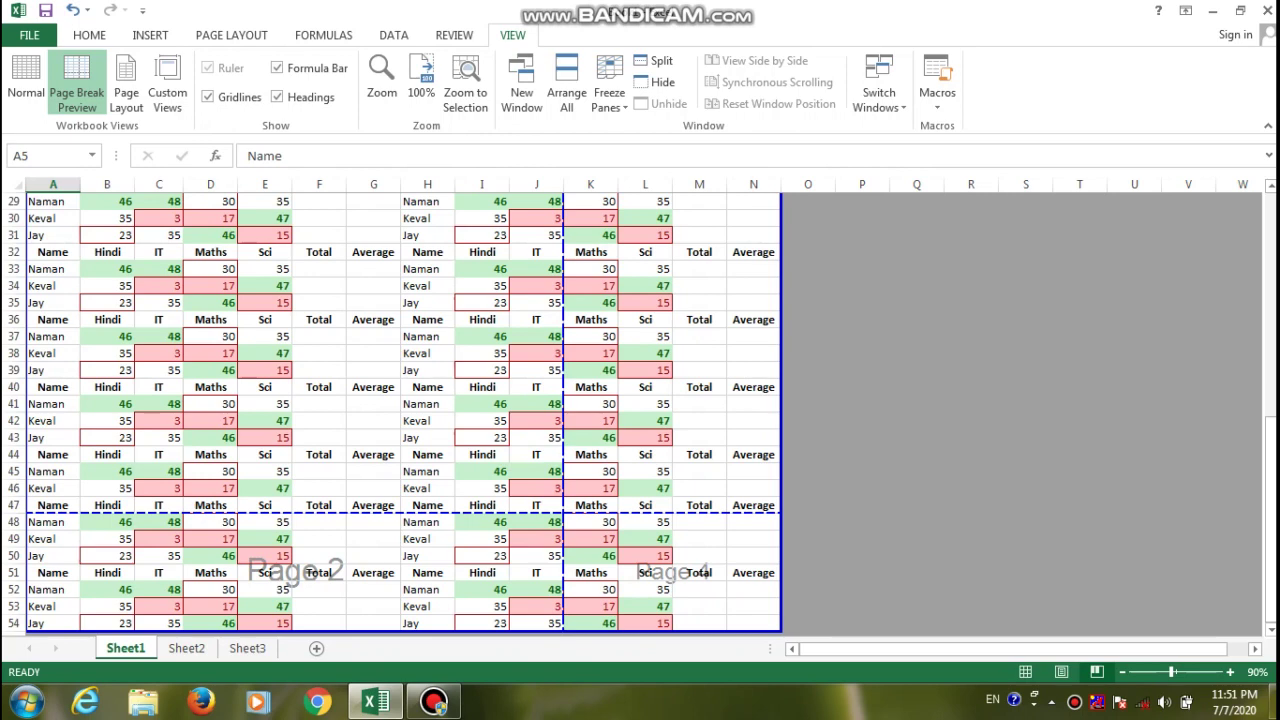
- Drag the vertical page break to the G/H border and remove the break below row 47
drag(563, 420, 400, 420)
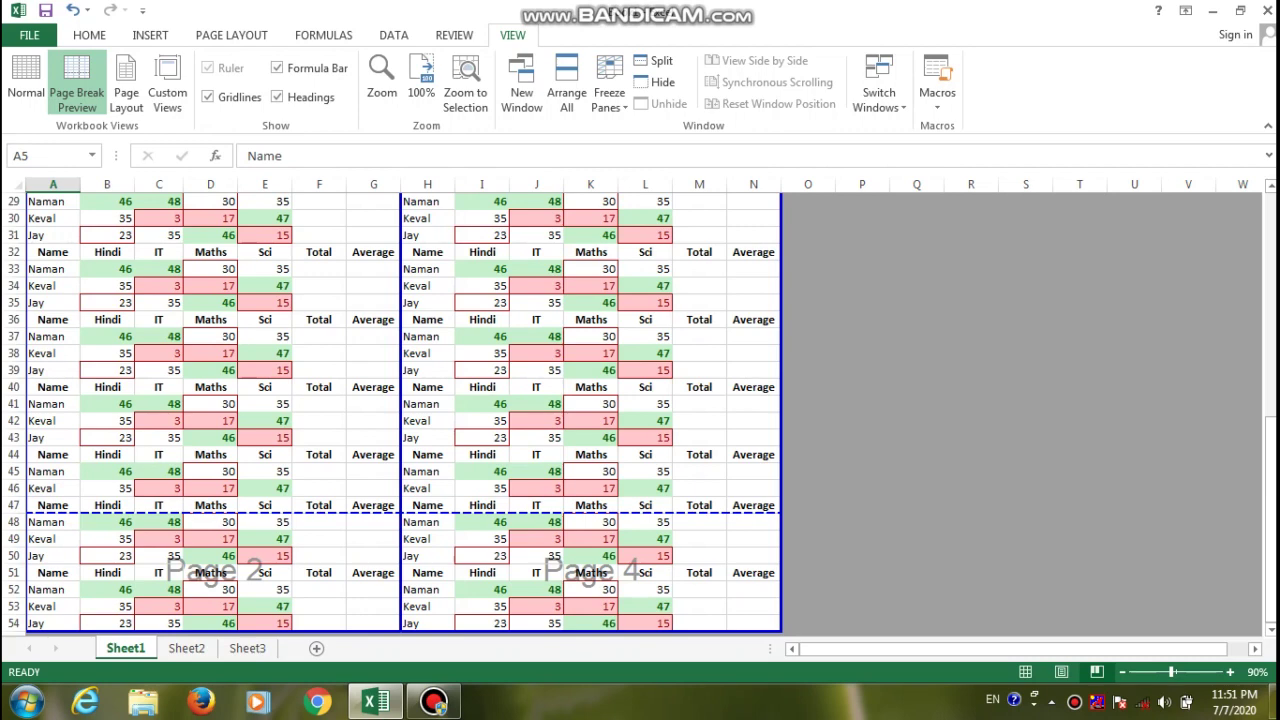
drag(400, 513, 400, 630)
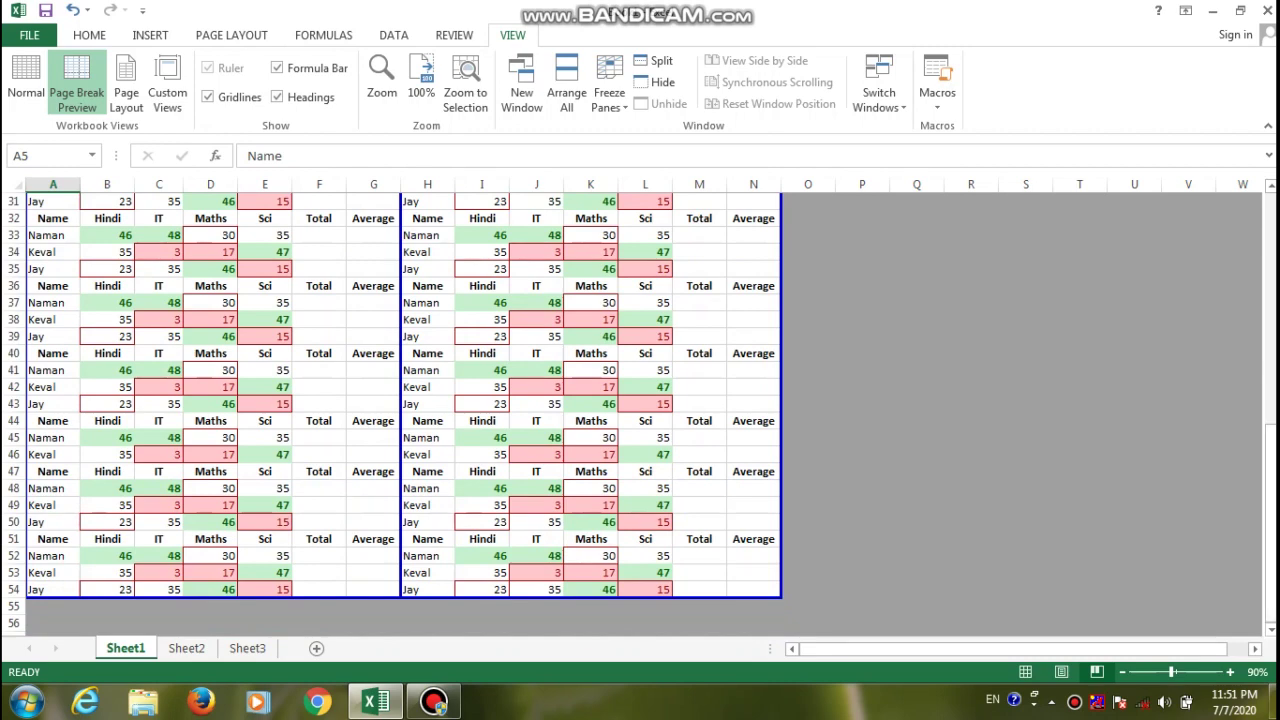
drag(1270, 440, 1270, 436)
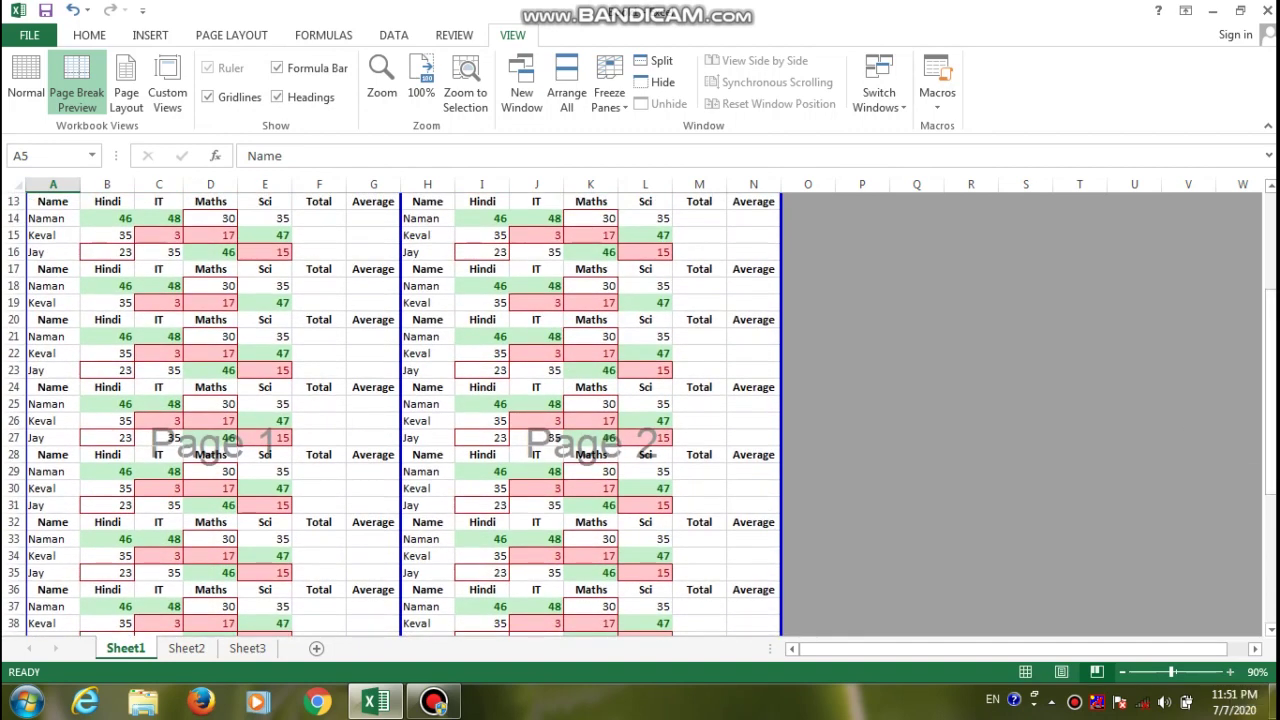
- Move the vertical page break to between columns I and J
scroll(635, 406, down, 1)
ctrl+scroll(635, 406, up, 2)
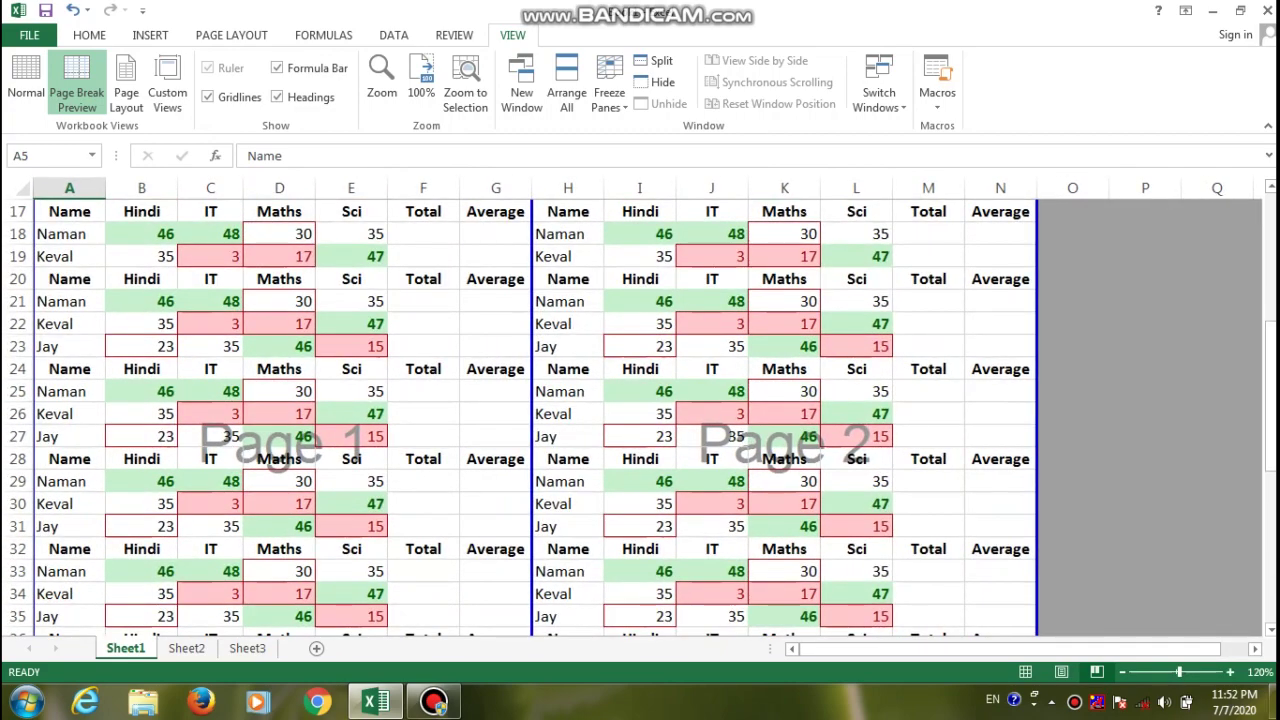
drag(532, 400, 676, 400)
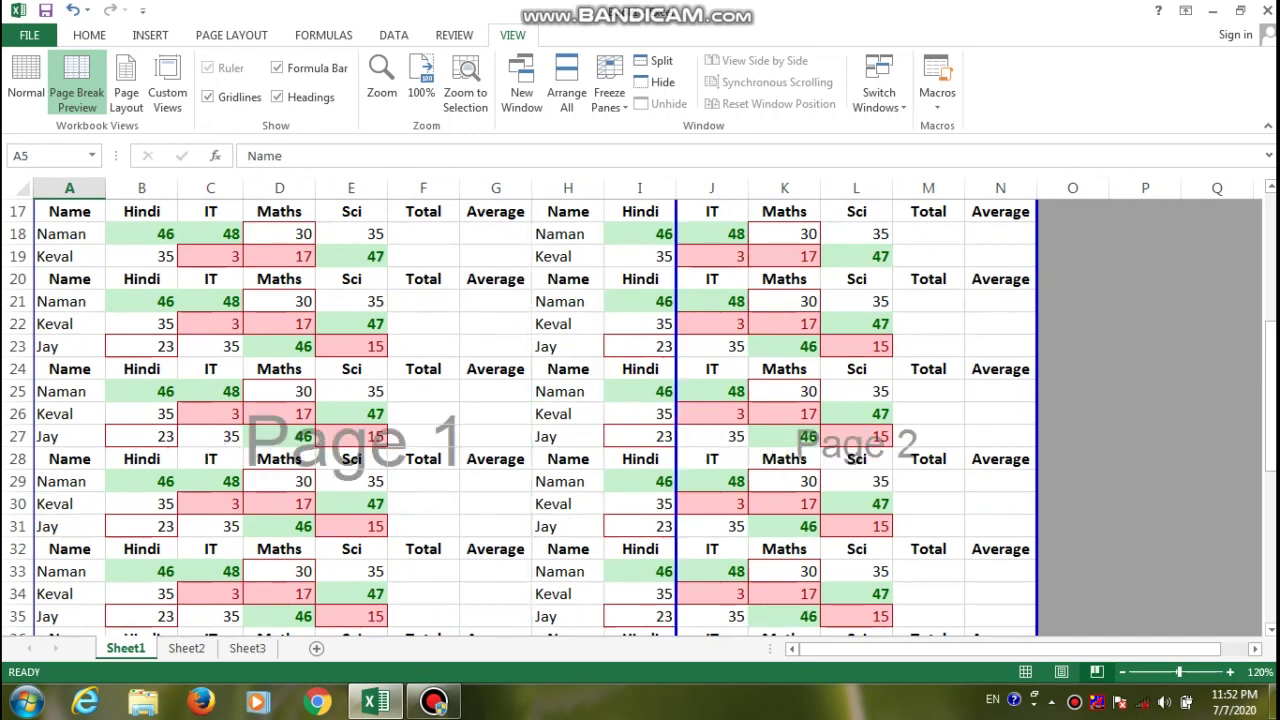
- Drag the bottom print-area border up so the print area ends at row 48
scroll(640, 417, up, 4)
key(Down)
key(Down)
key(Down)
key(Down)
key(Down)
key(Down)
key(Down)
key(Down)
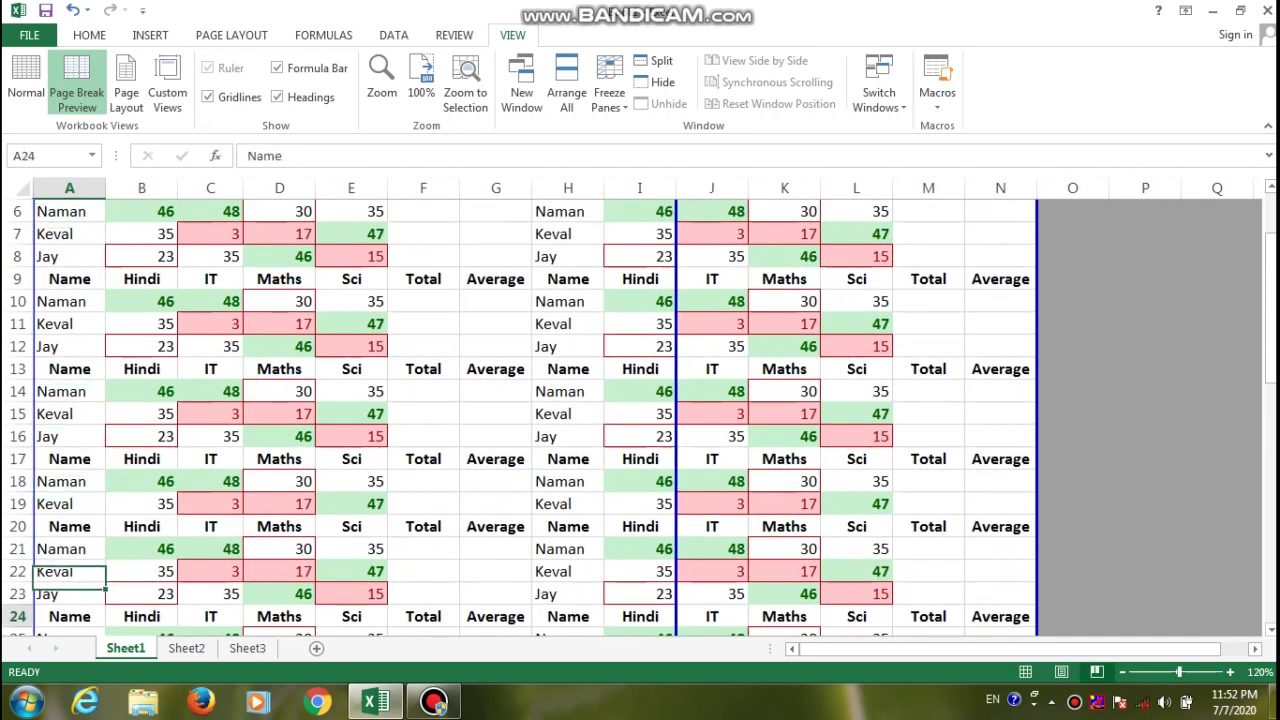
key(Down)
key(Down)
key(Down)
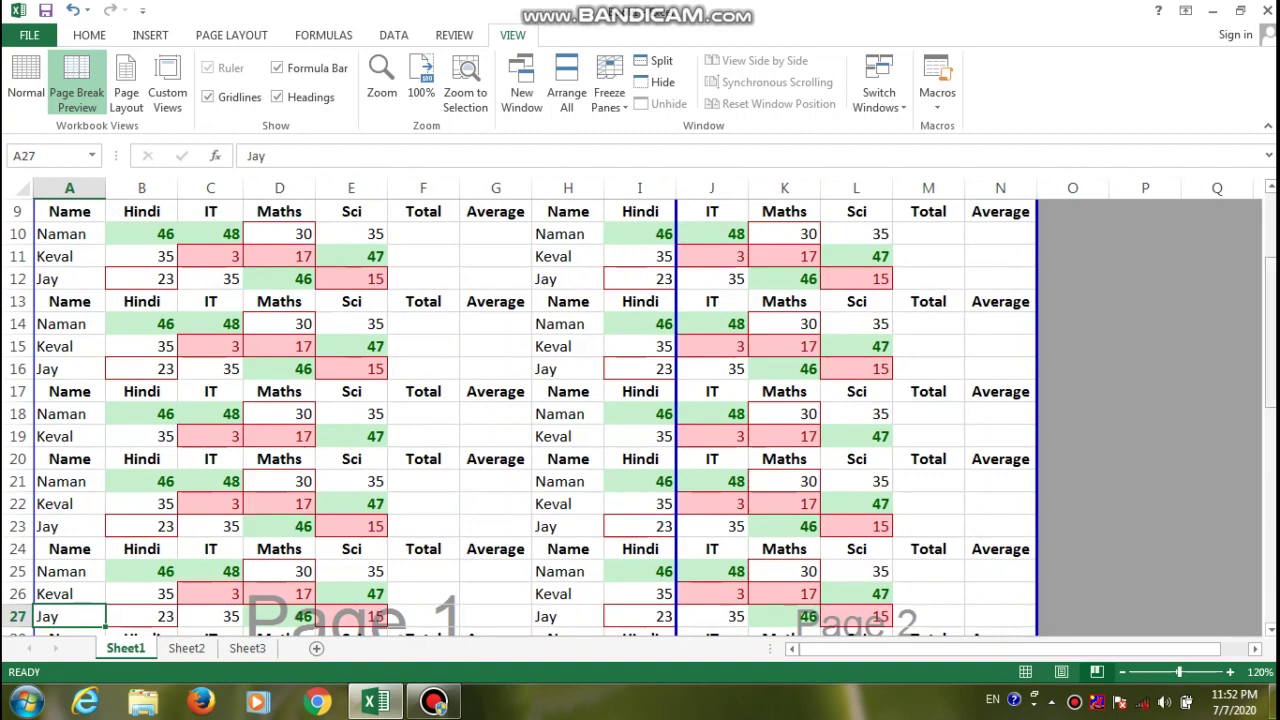
drag(1270, 378, 1270, 488)
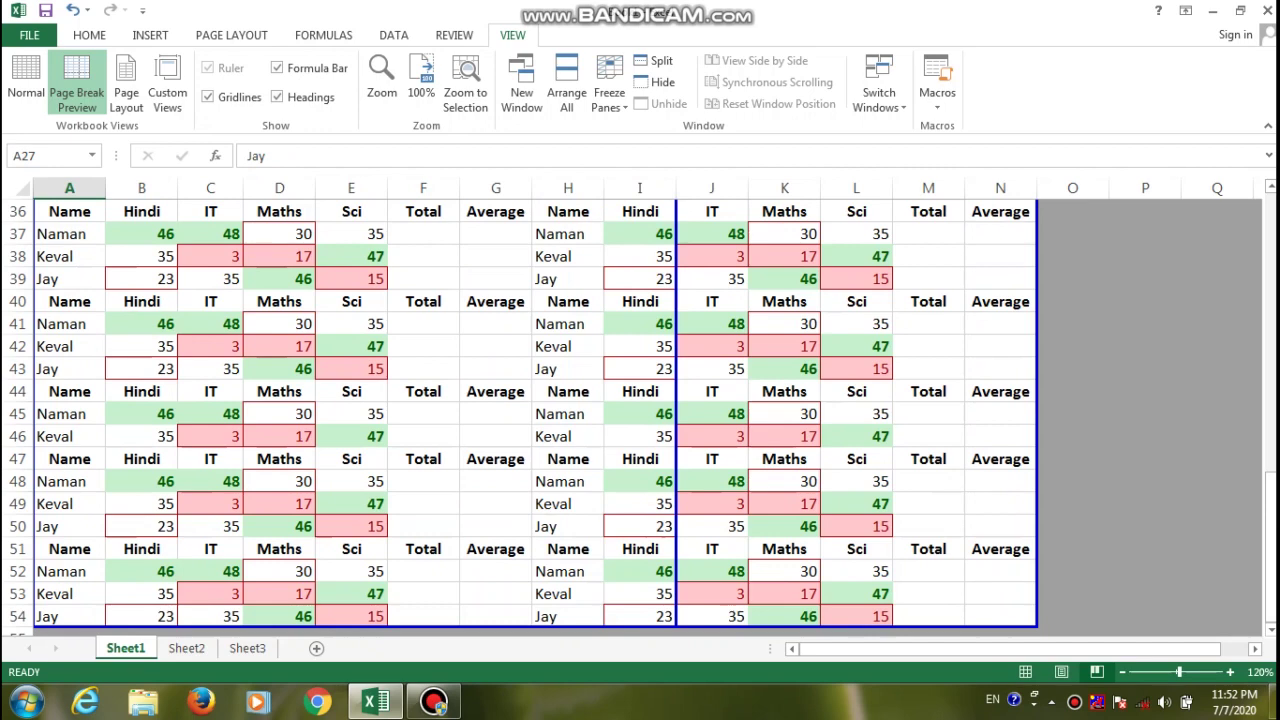
drag(540, 627, 540, 492)
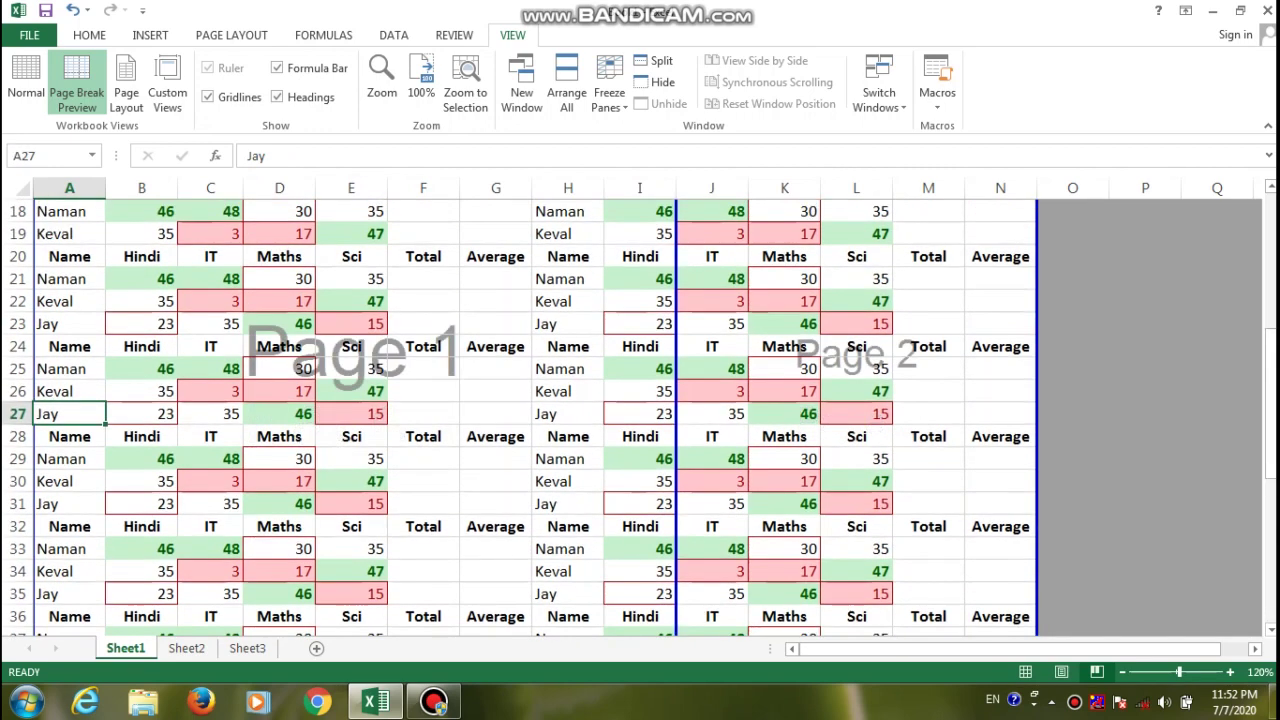
drag(1270, 394, 1270, 420)
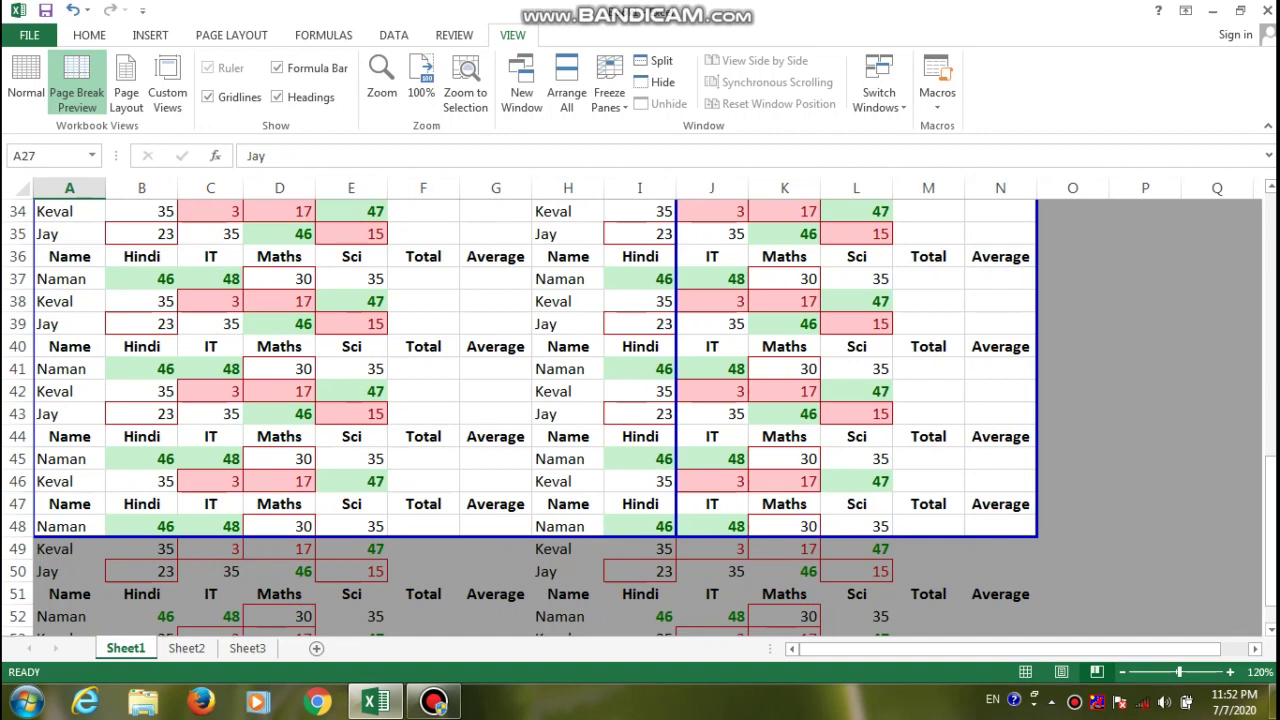
- Reset all page breaks to automatic from Page Layout > Breaks
key(alt+p)
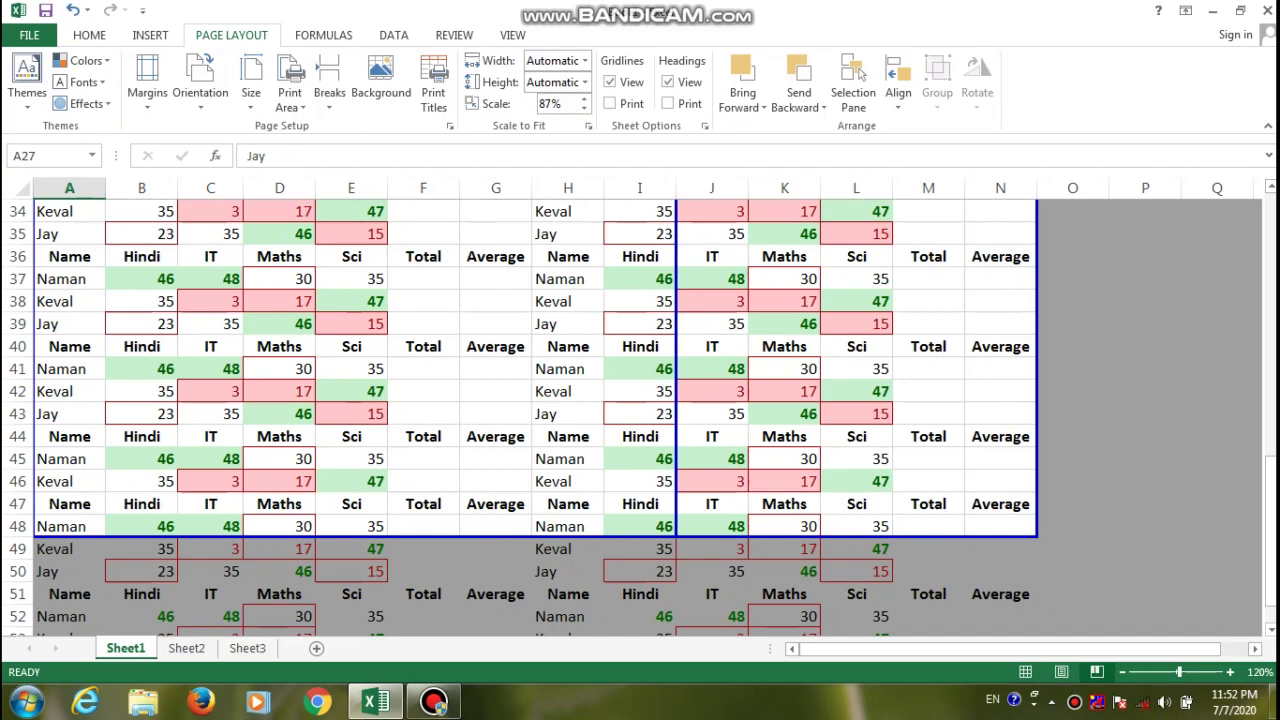
click(329, 95)
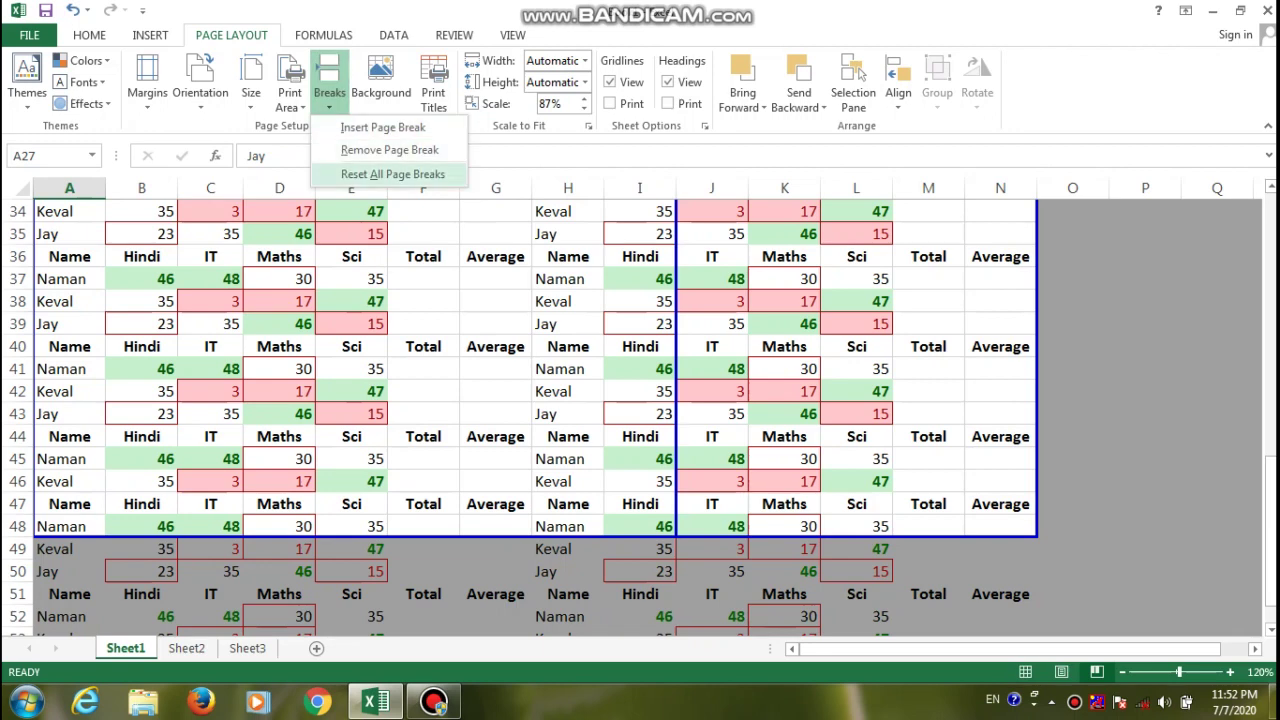
click(392, 174)
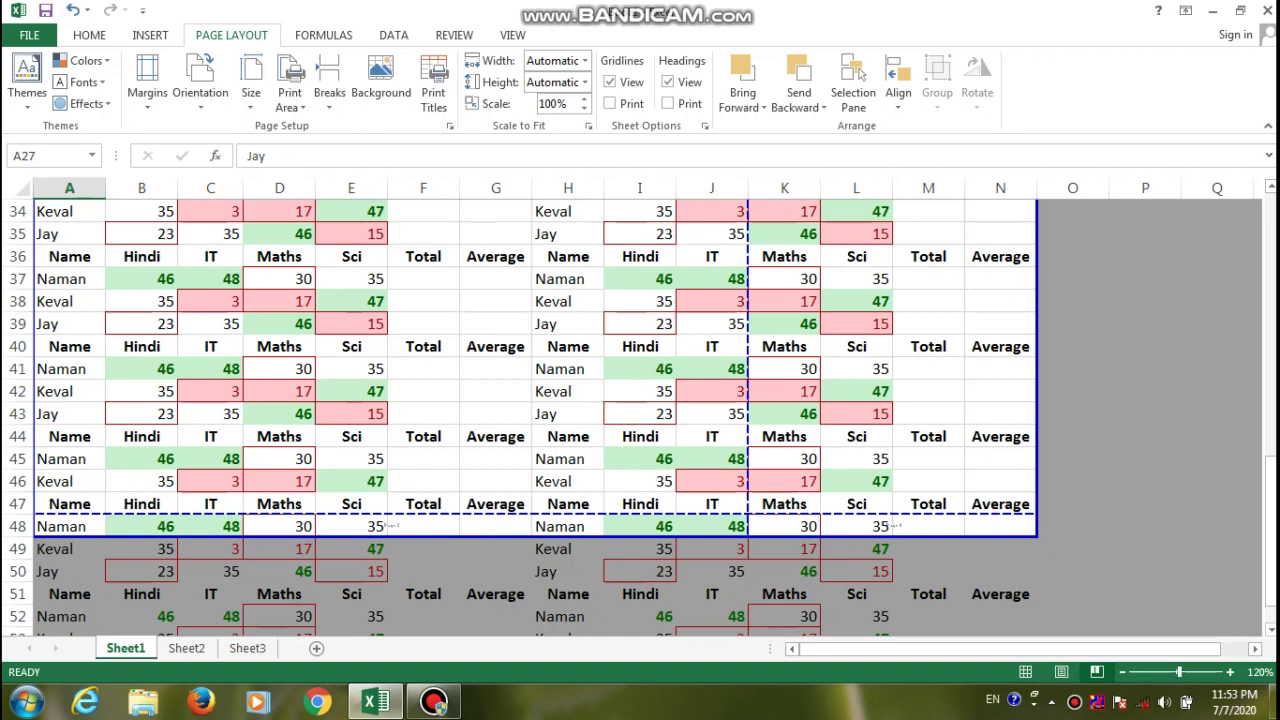
- Drag the print-area border back down so it reaches row 54
drag(536, 537, 536, 609)
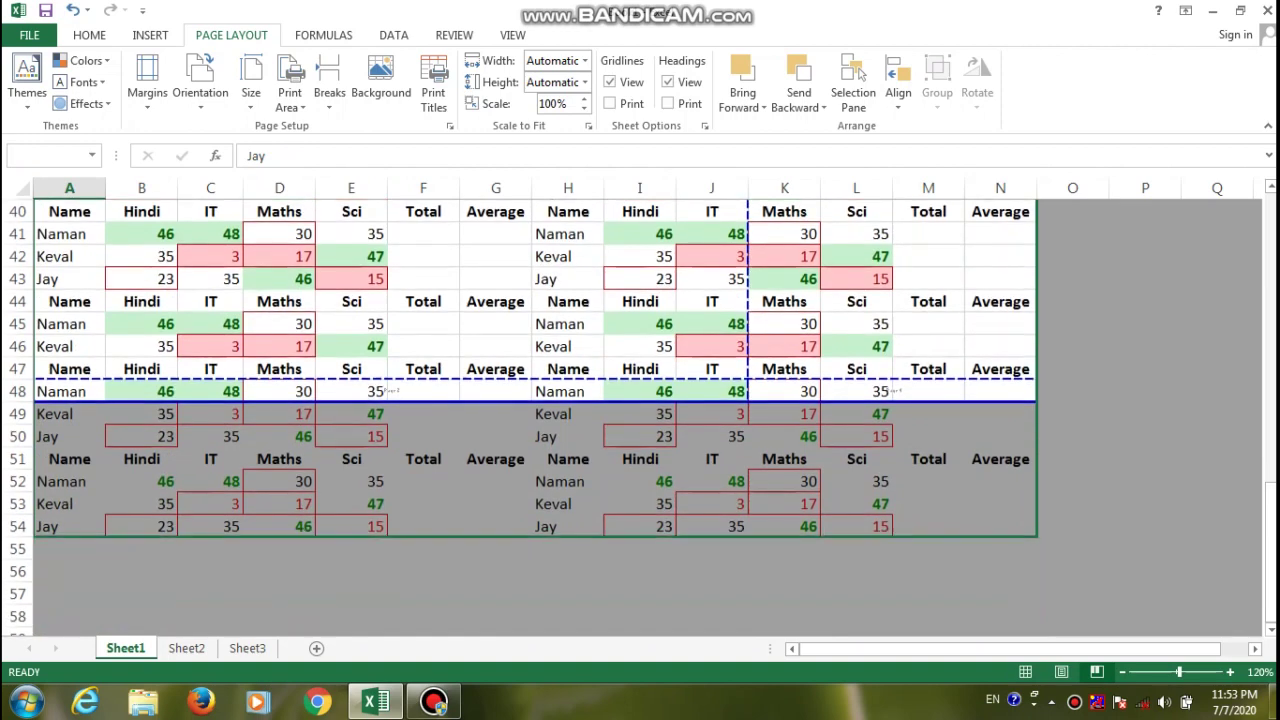
drag(536, 424, 536, 413)
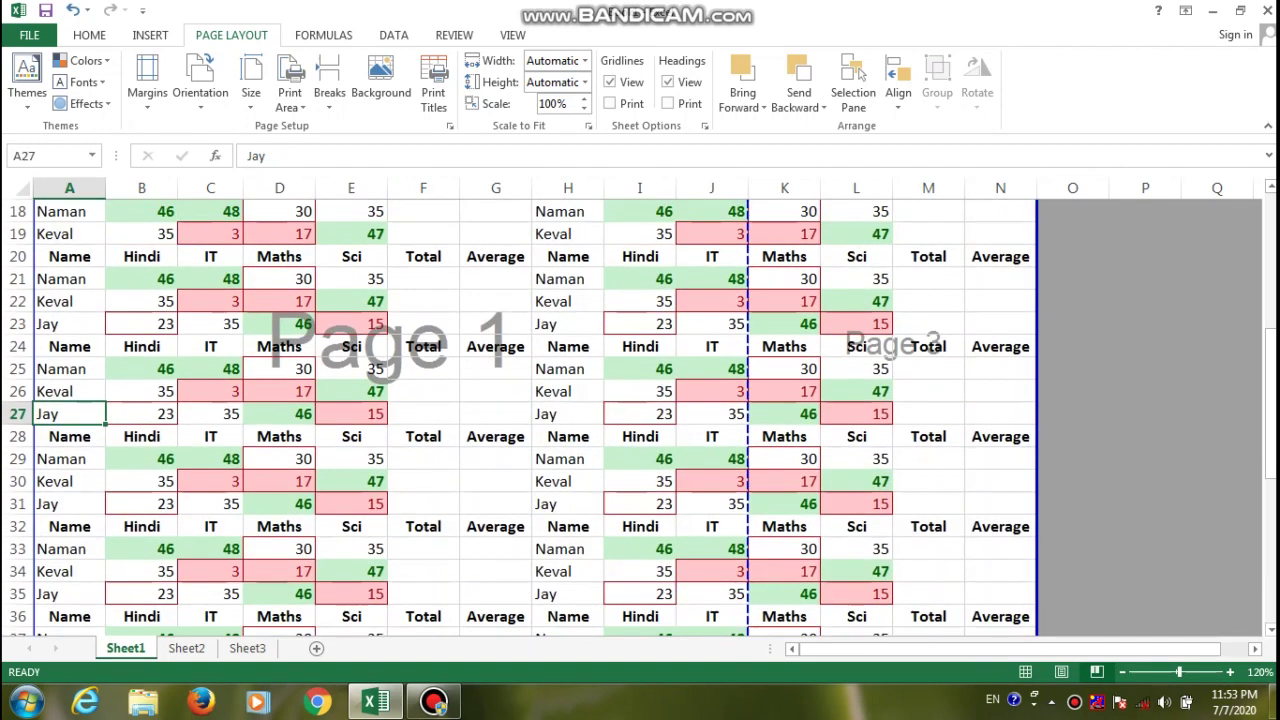
drag(1270, 350, 1270, 480)
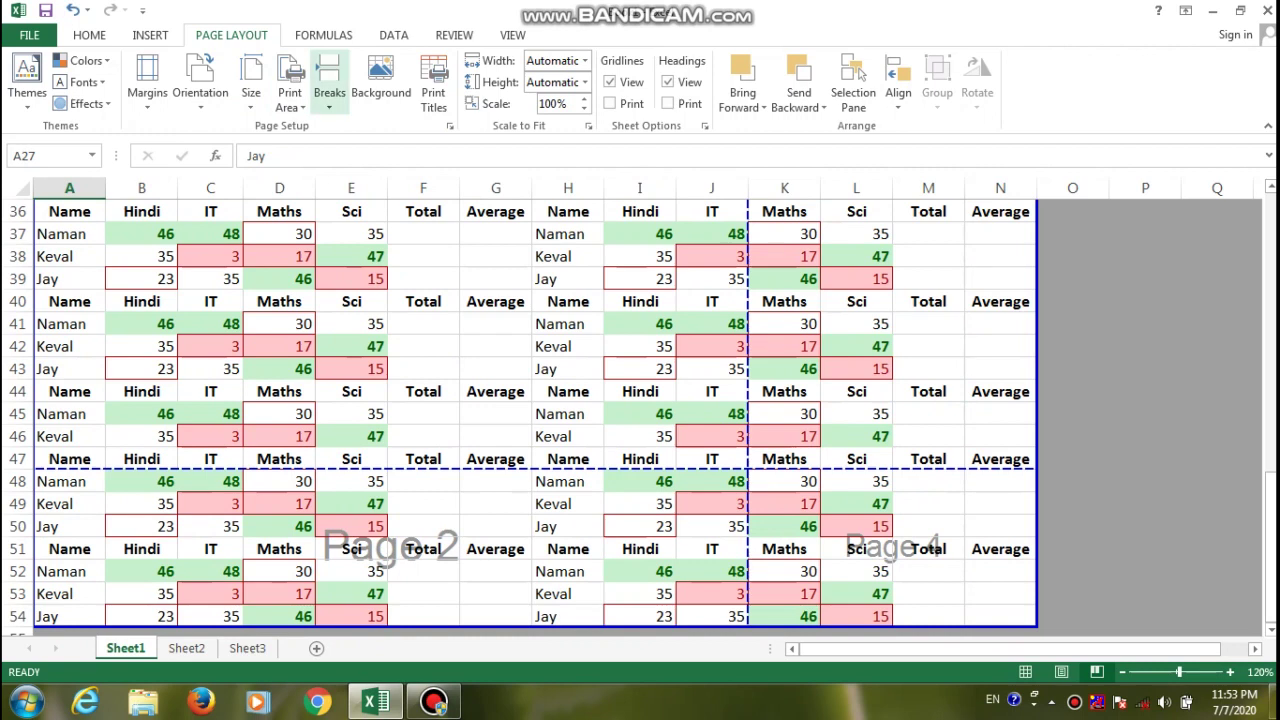
click(329, 95)
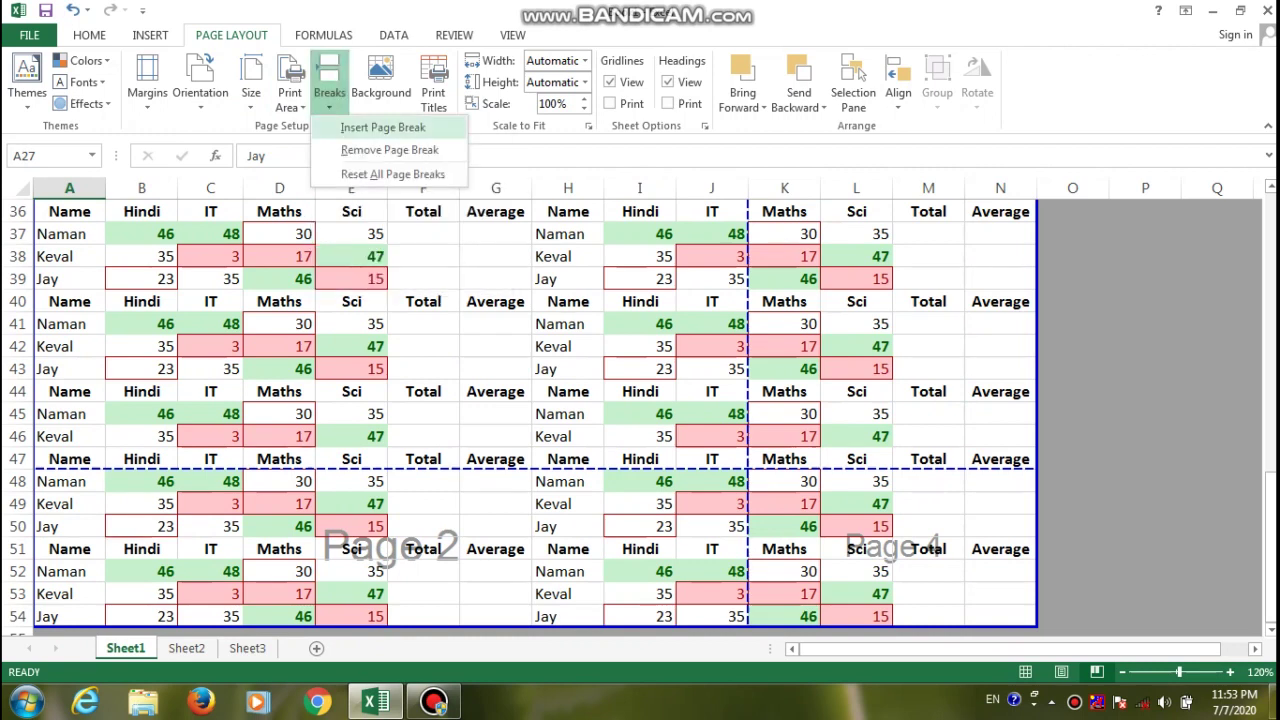
click(383, 127)
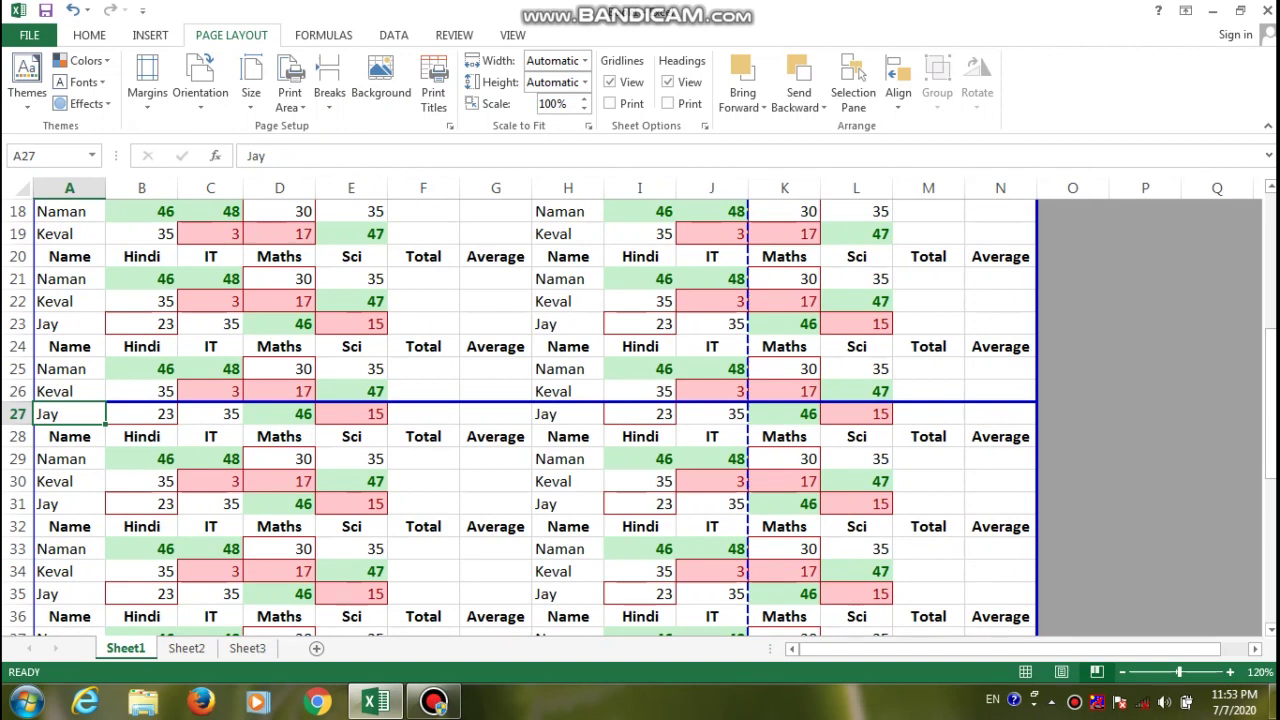
drag(748, 420, 965, 420)
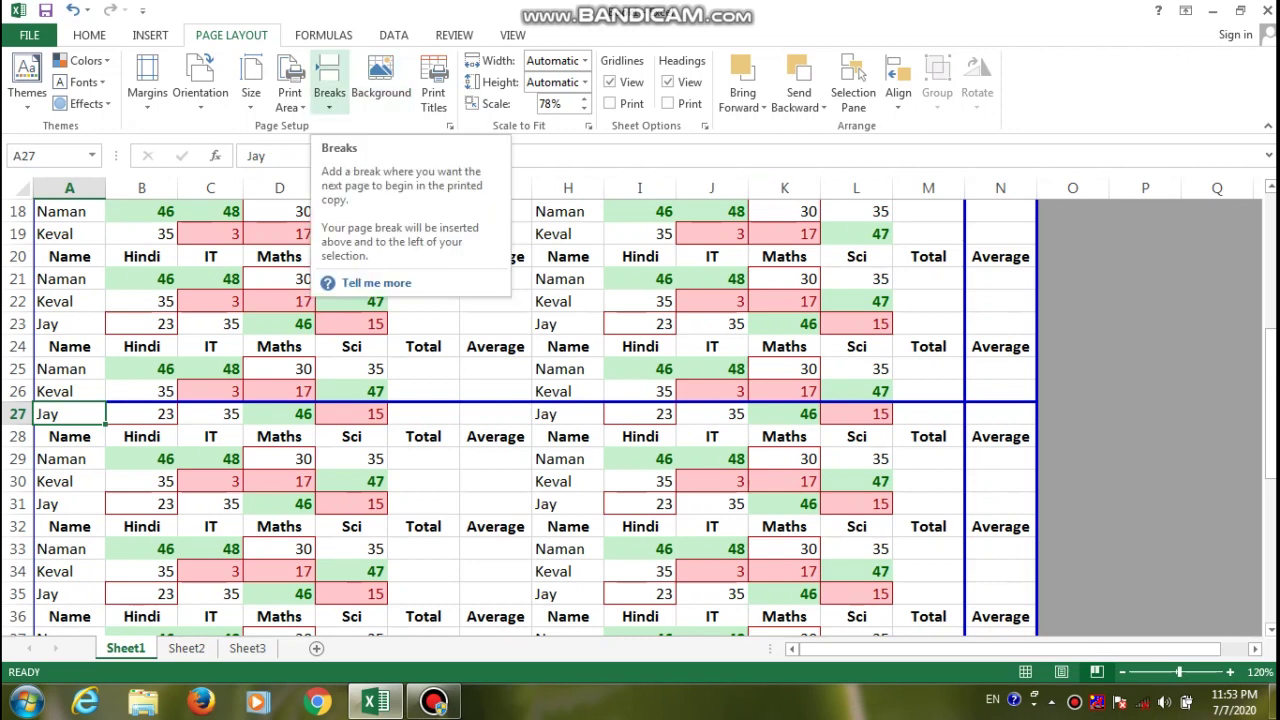
click(329, 80)
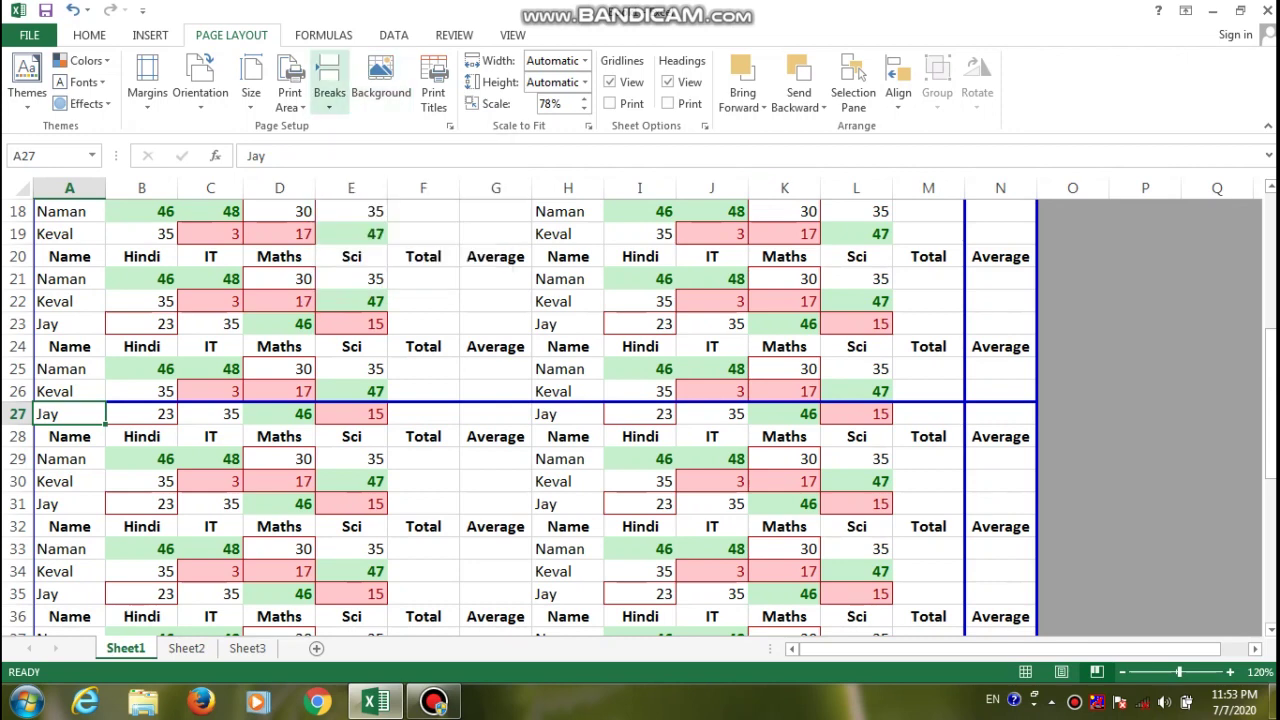
click(394, 171)
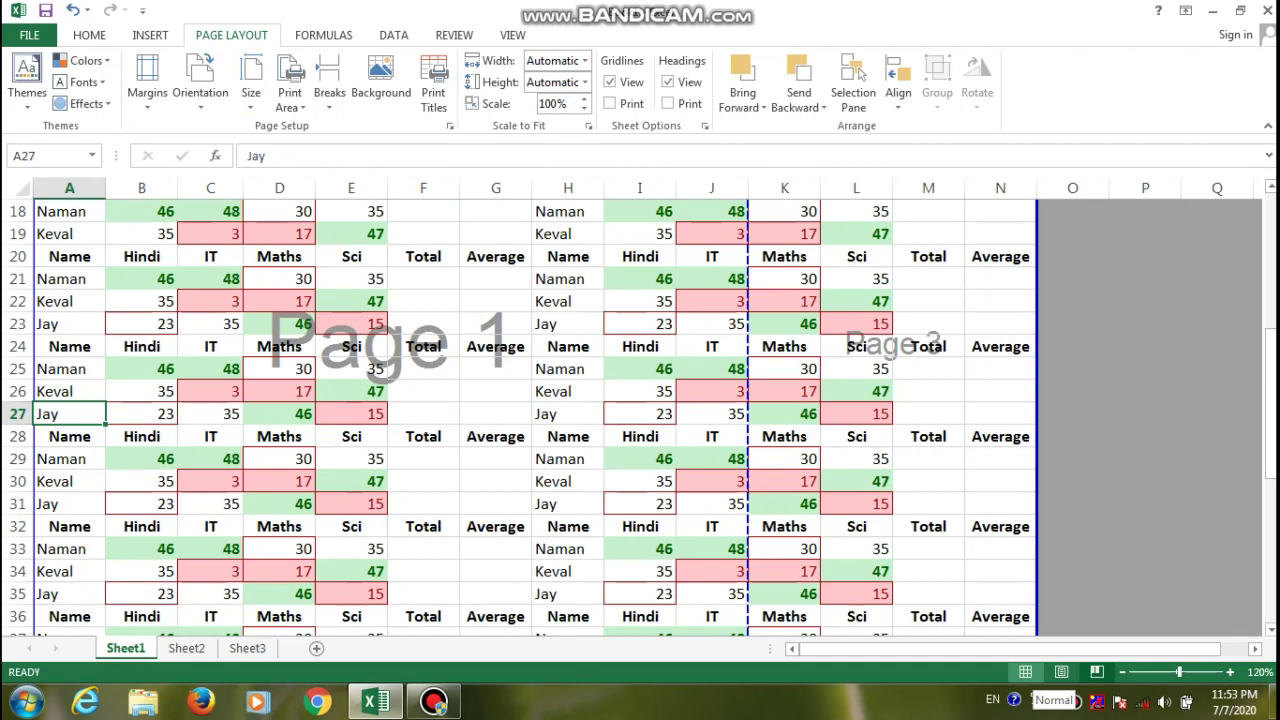
- Switch from Normal view to Page Break Preview to show the Page 1 and Page 2 boundaries
click(1025, 672)
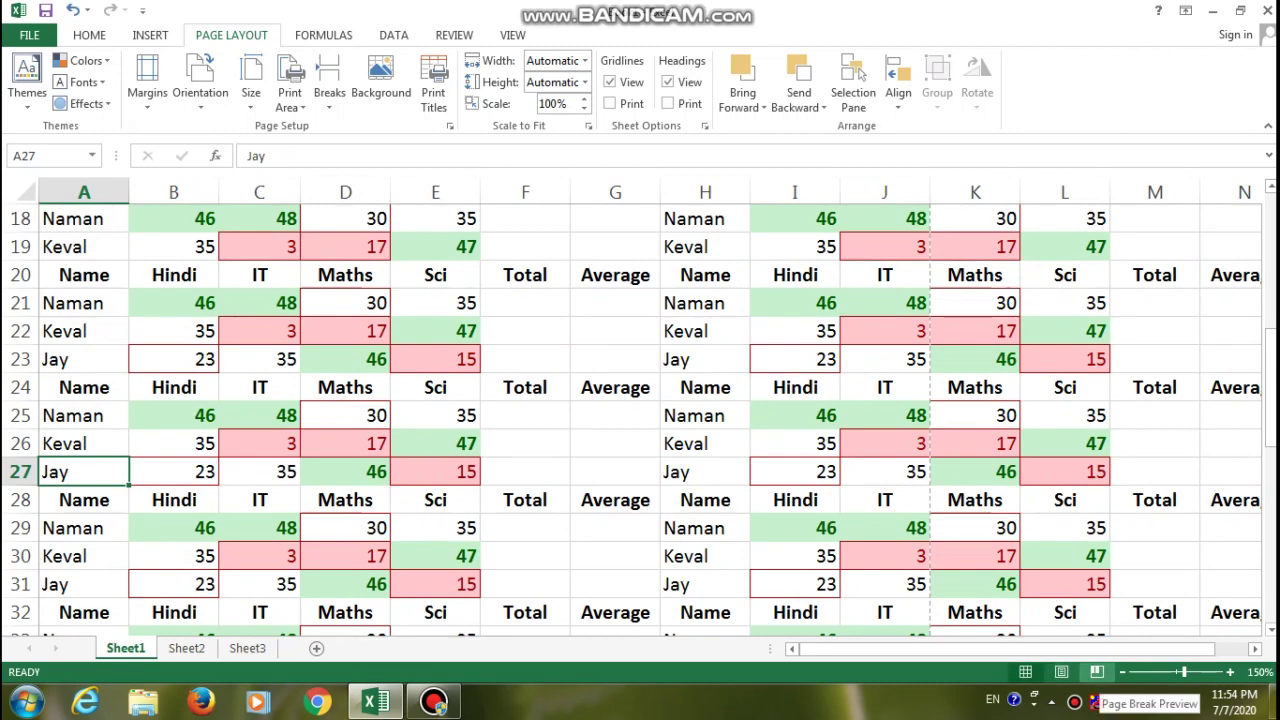
click(1097, 672)
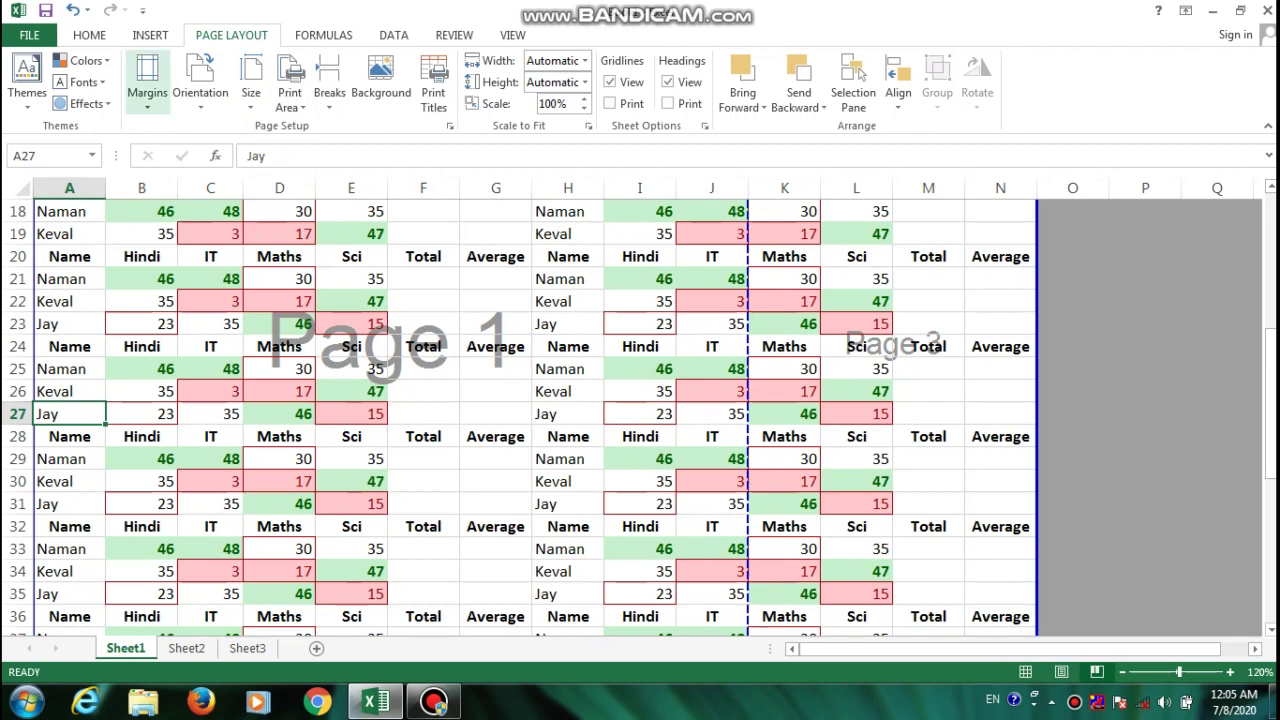
- Apply Narrow page margins and return the sheet to Normal view
click(147, 80)
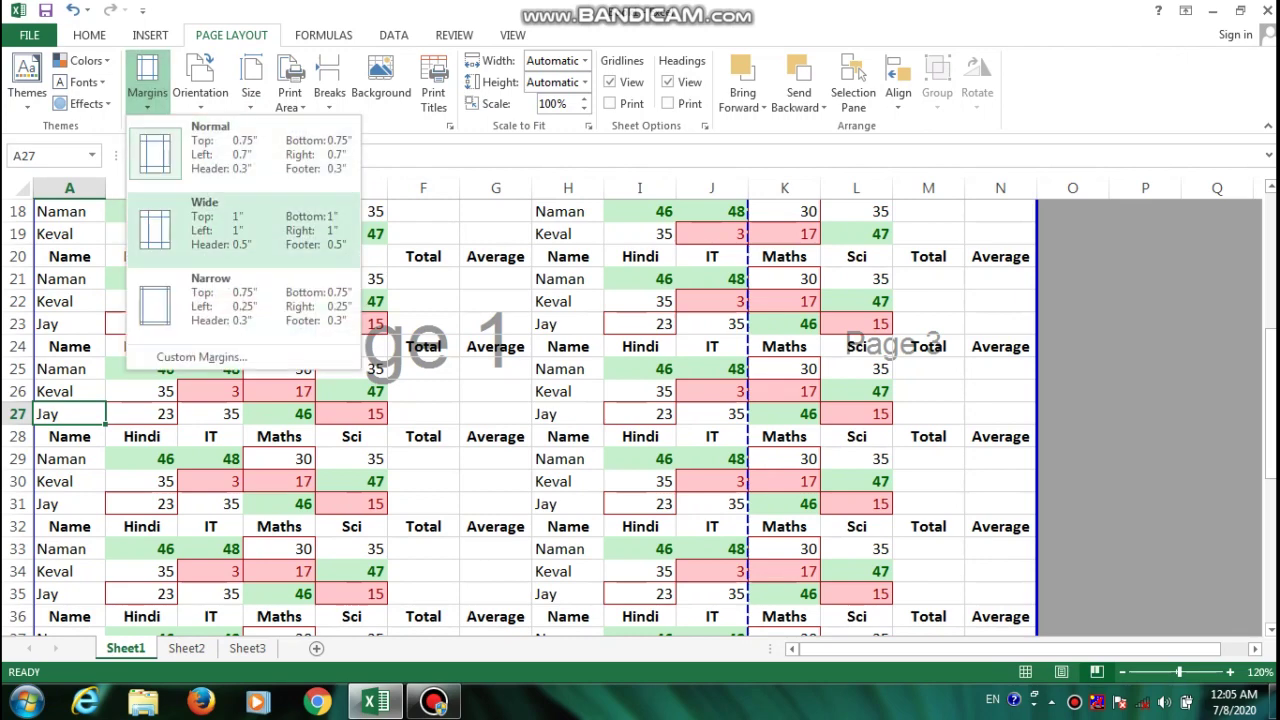
click(220, 298)
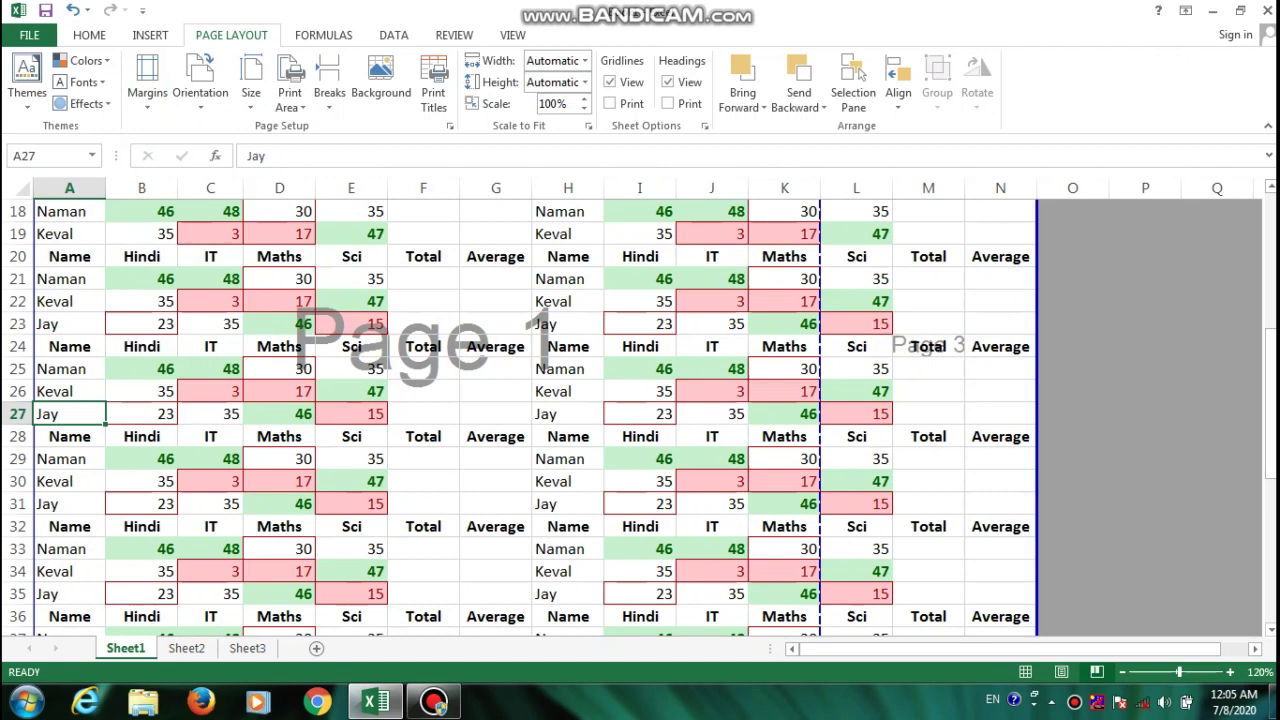
click(1025, 672)
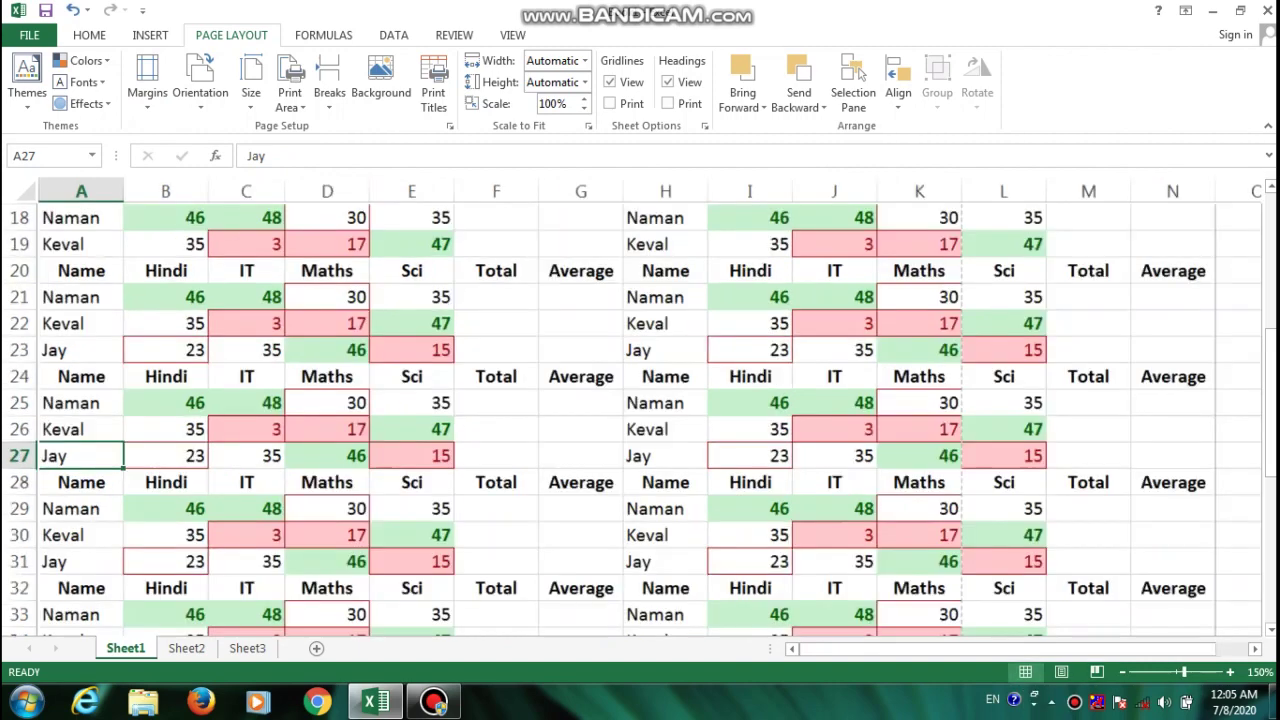
scroll(640, 400, up, 2)
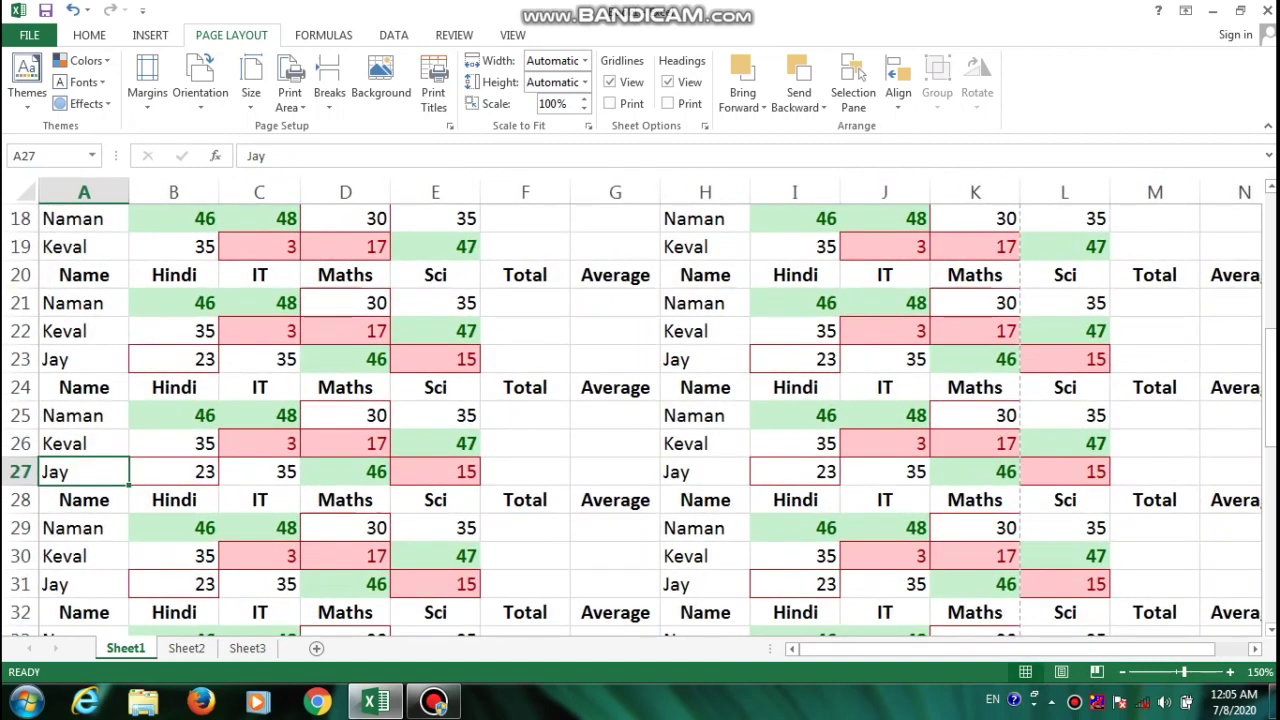
- Reapply margin presets, ending with Wide margins, and select the entire sheet
click(147, 88)
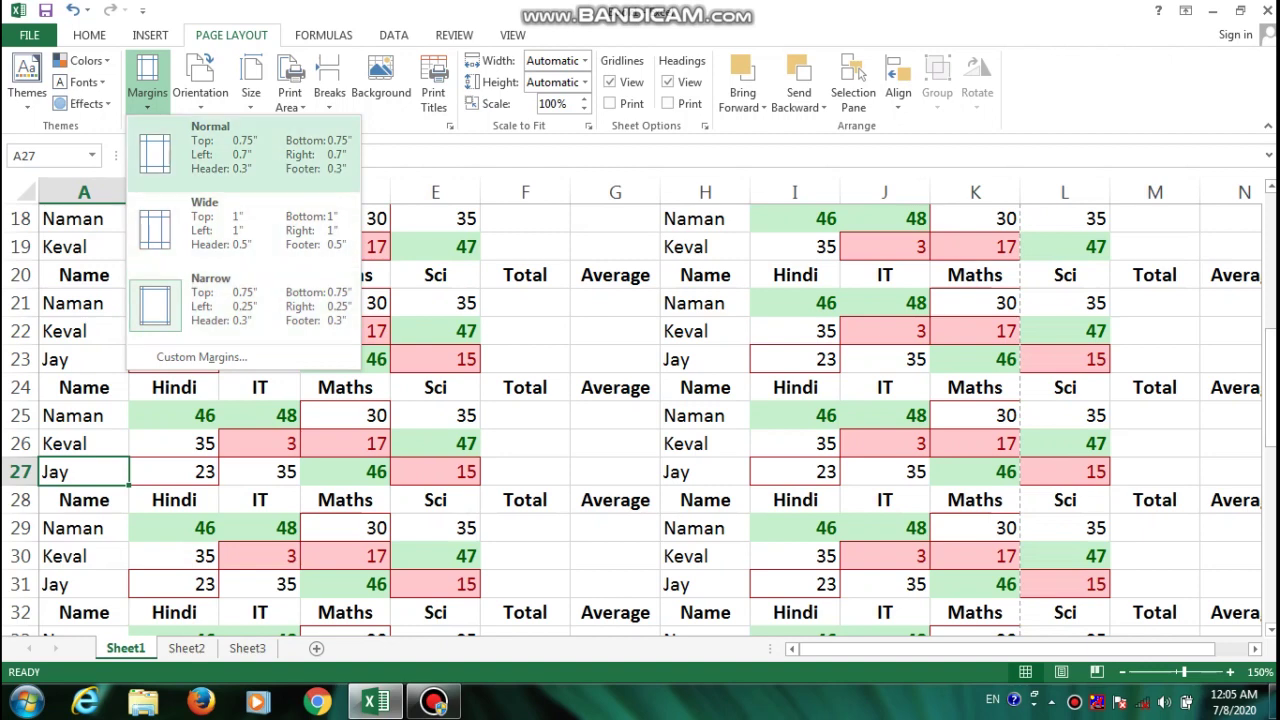
click(245, 148)
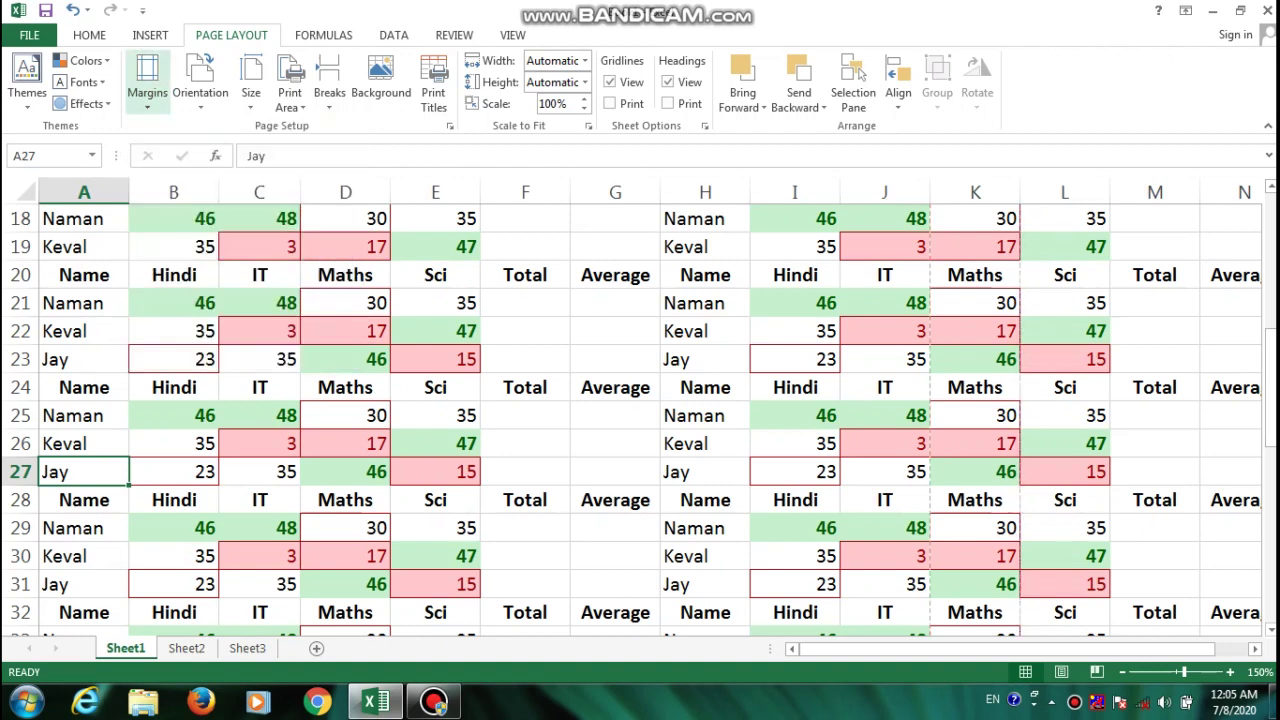
click(147, 80)
click(245, 228)
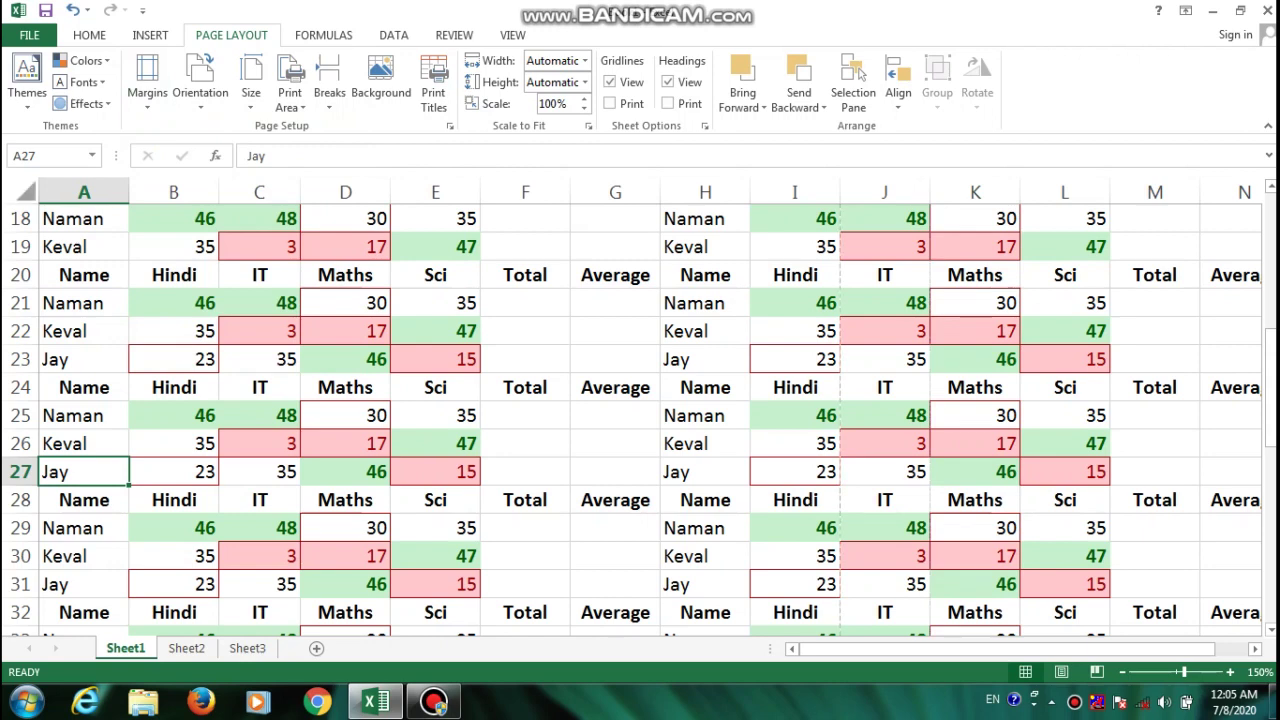
click(26, 191)
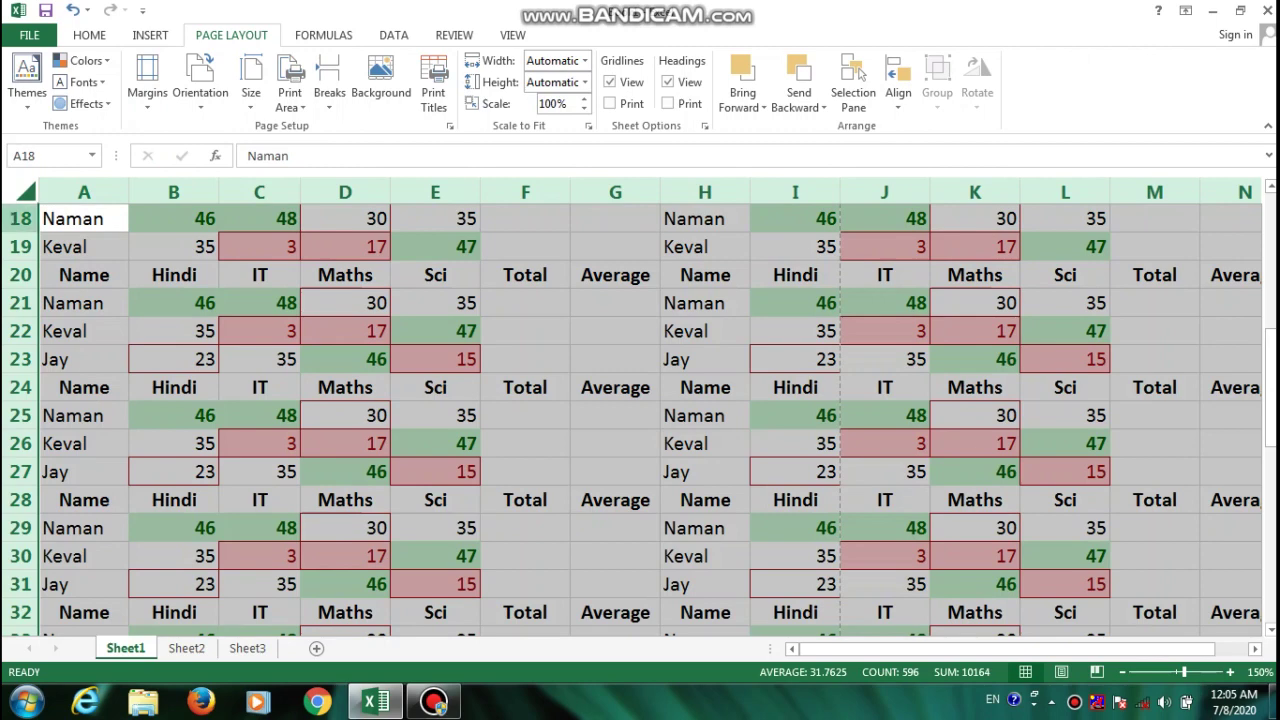
- Select the whole sheet and apply Narrow page margins
click(84, 191)
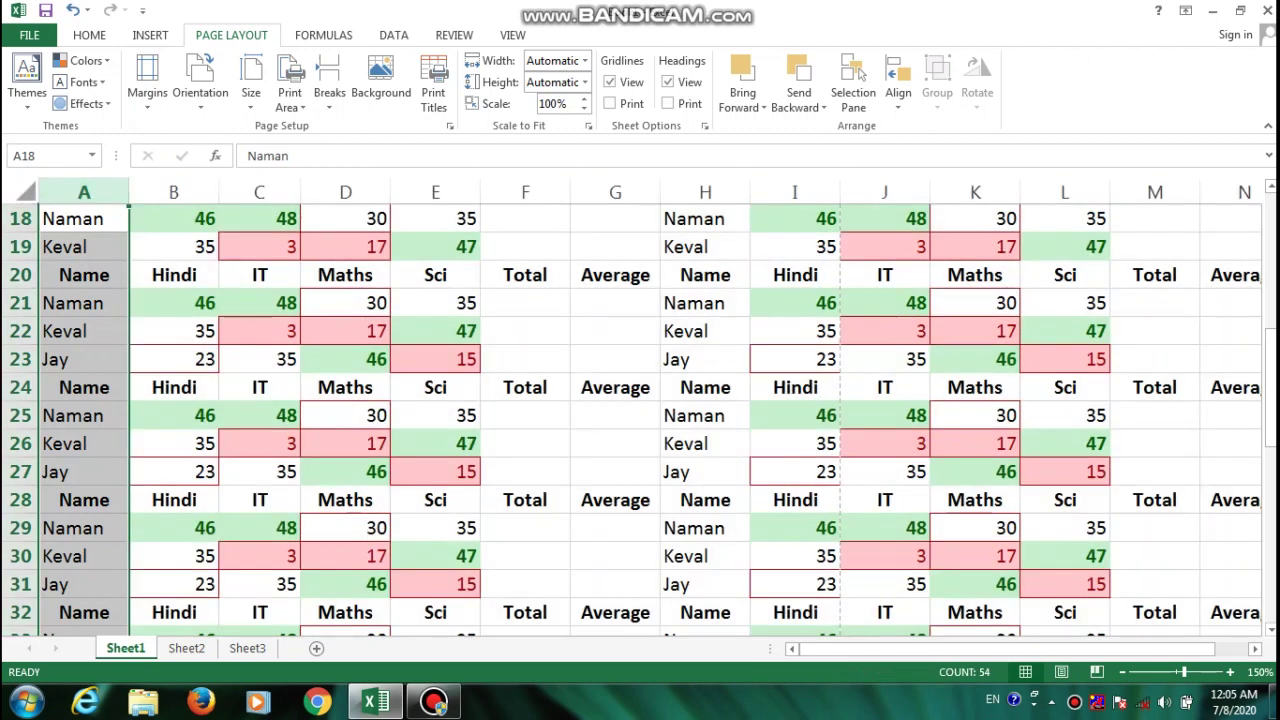
click(26, 191)
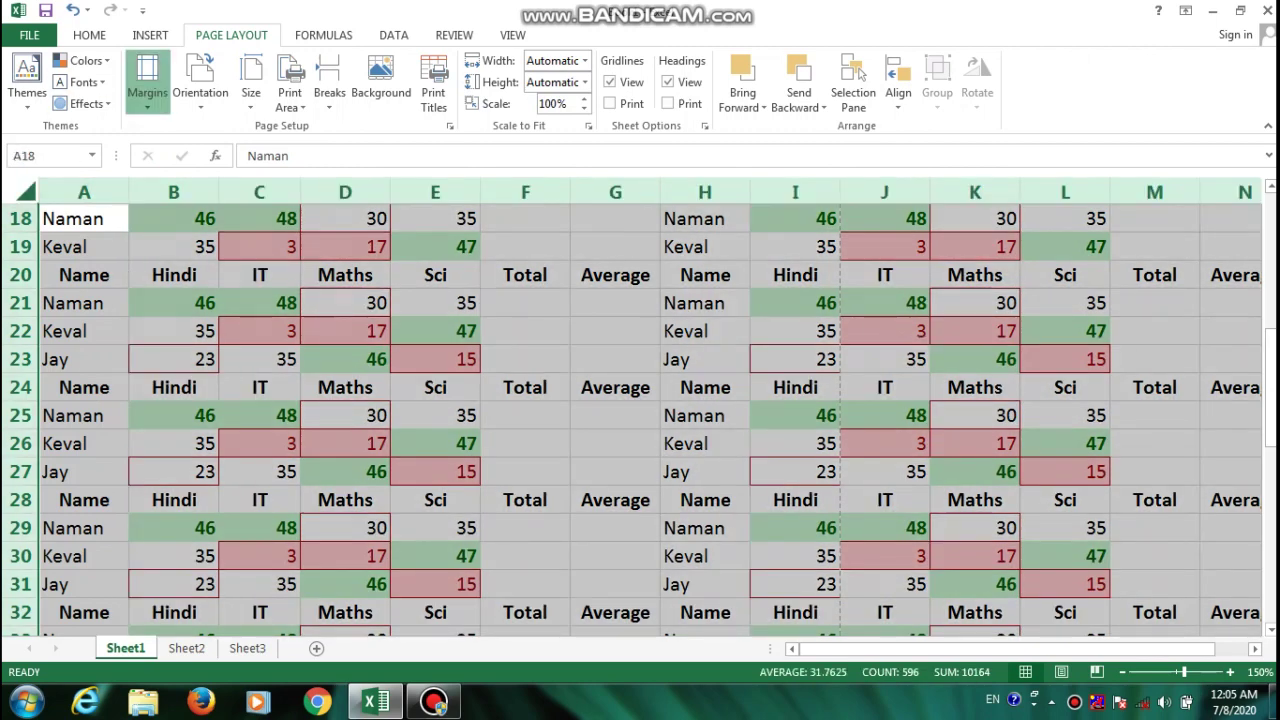
click(147, 92)
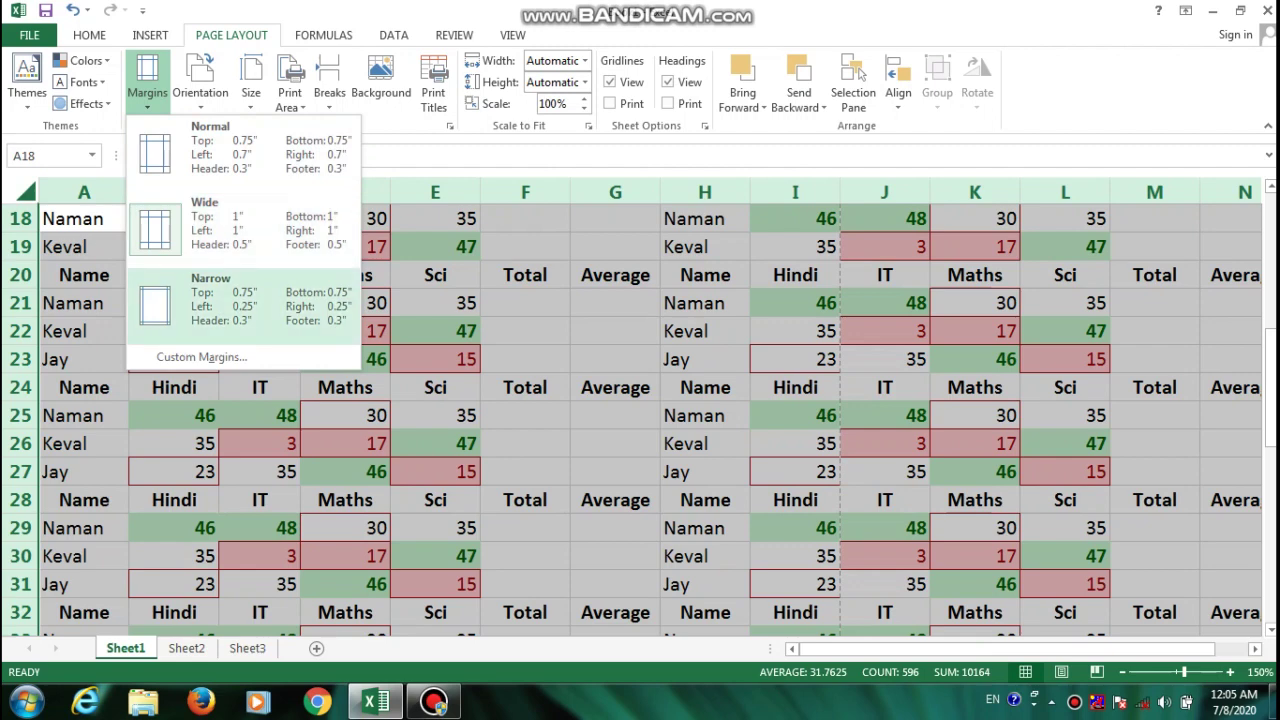
click(210, 300)
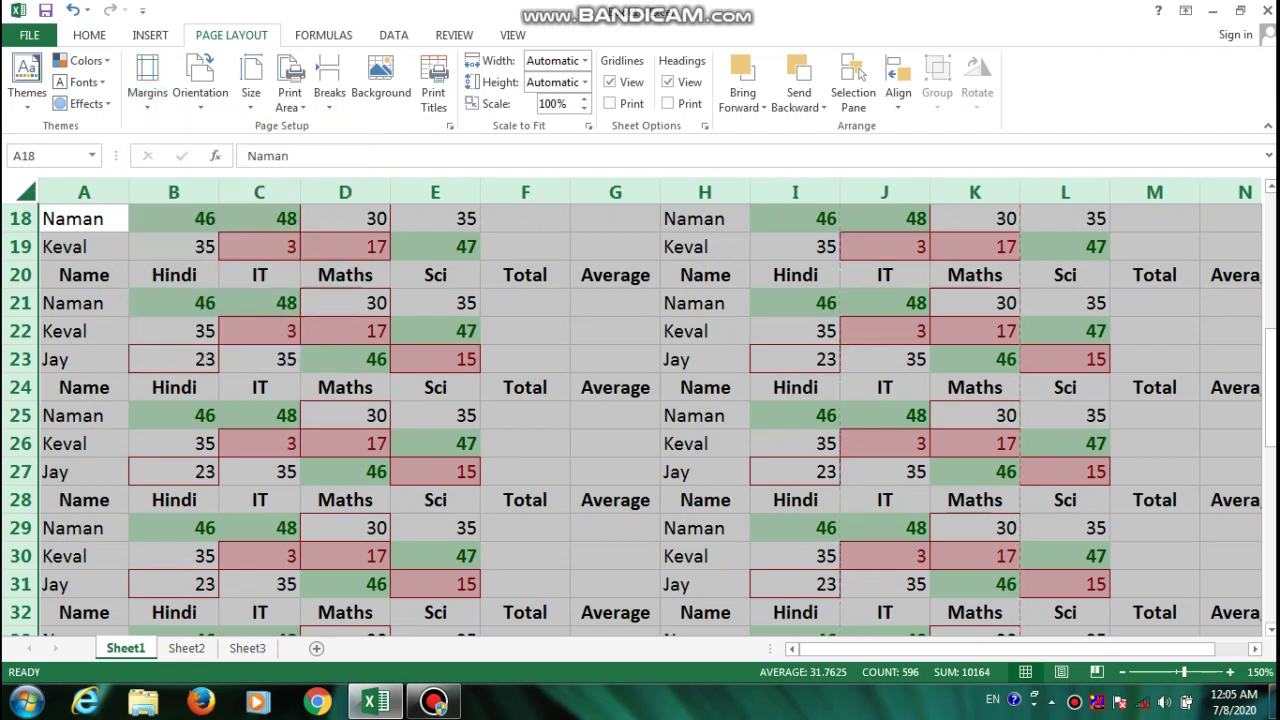
- Set the page orientation to Landscape and go to the workbook's Info page
click(200, 82)
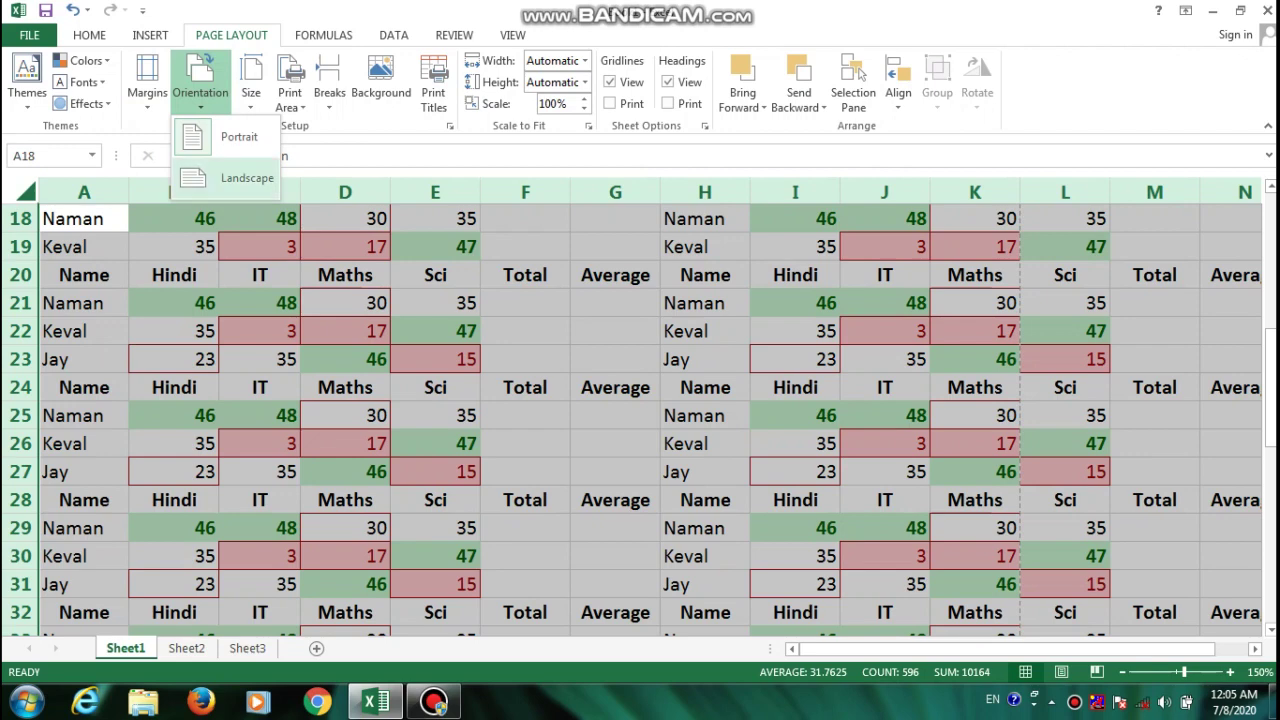
click(240, 178)
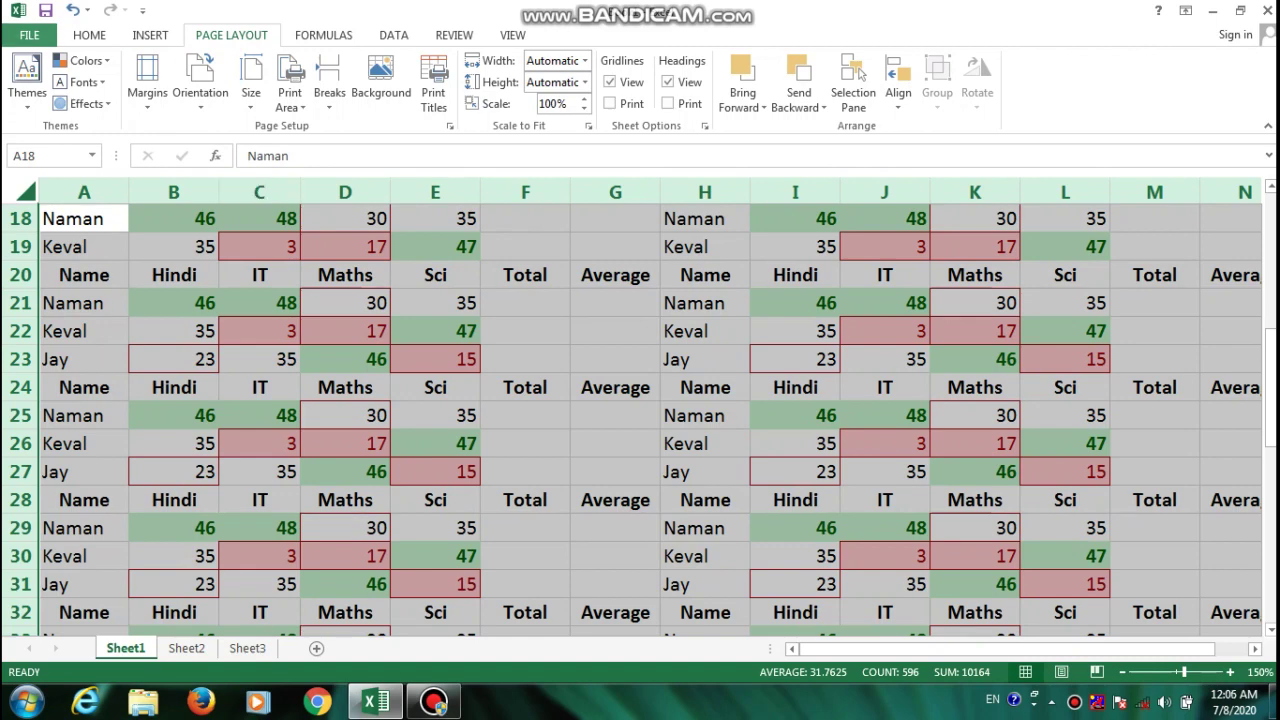
click(29, 35)
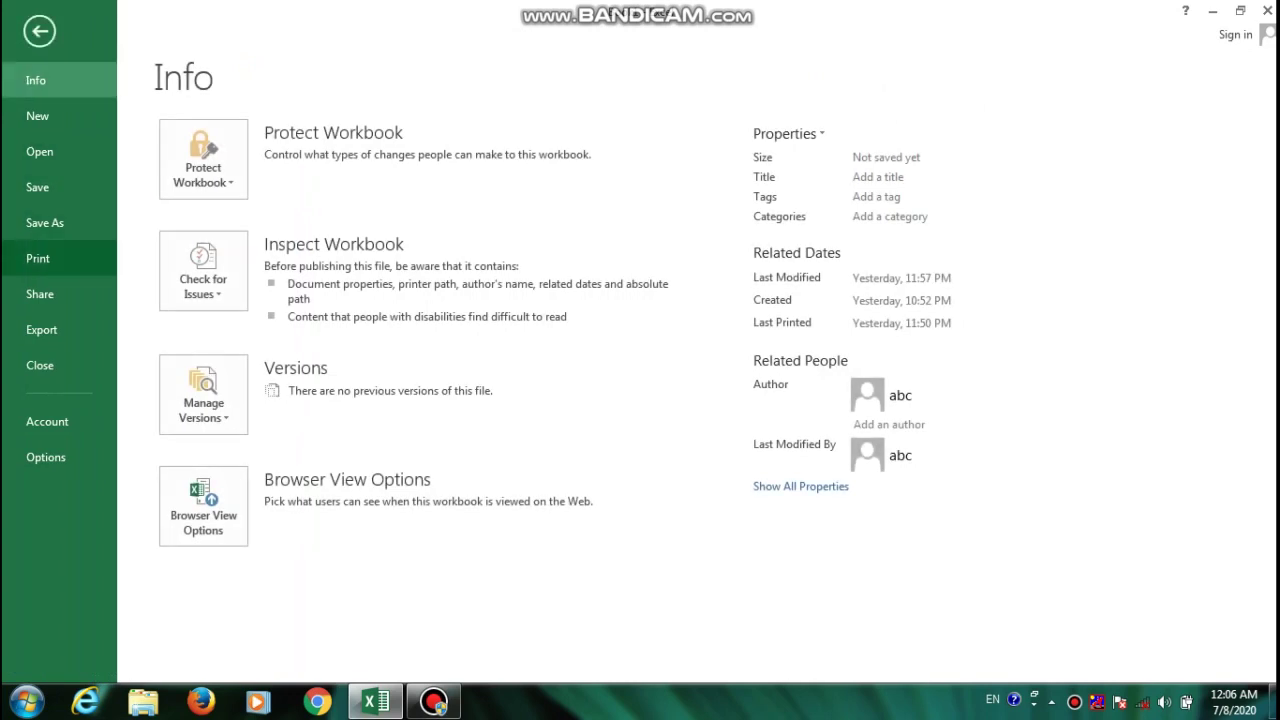
- Open the print preview and switch orientation to Portrait, then back to Landscape
click(40, 258)
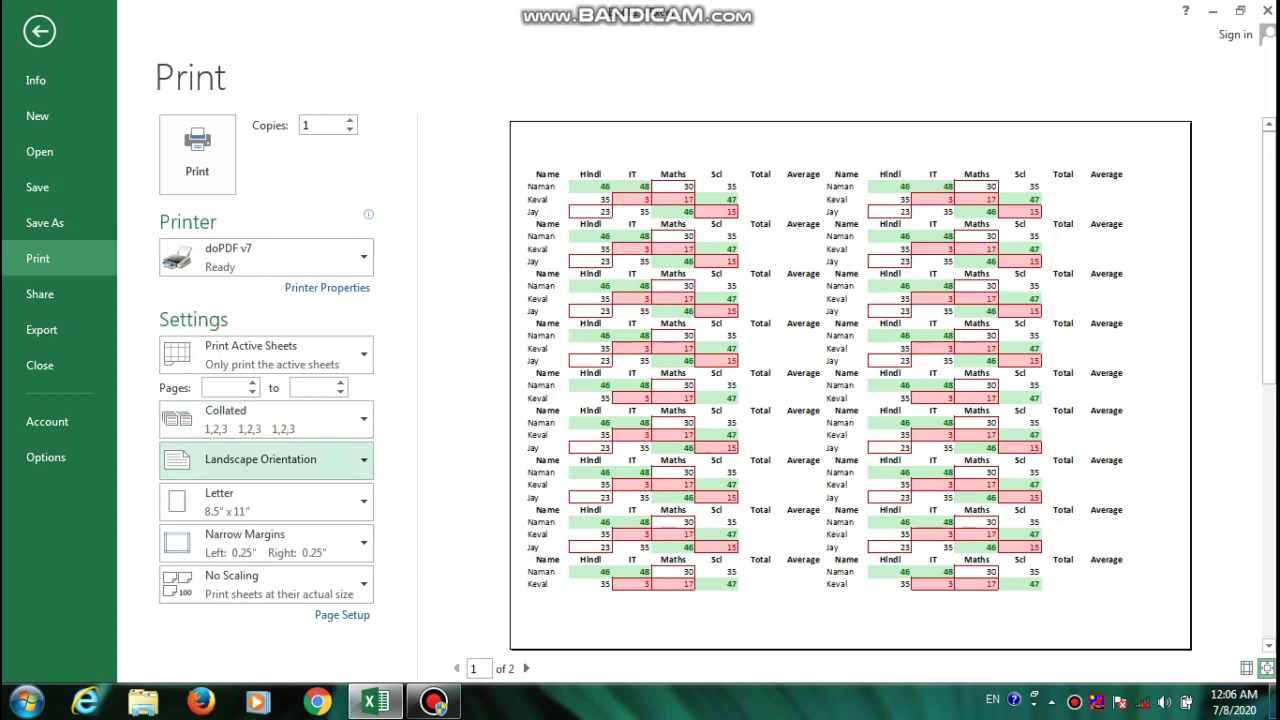
click(260, 459)
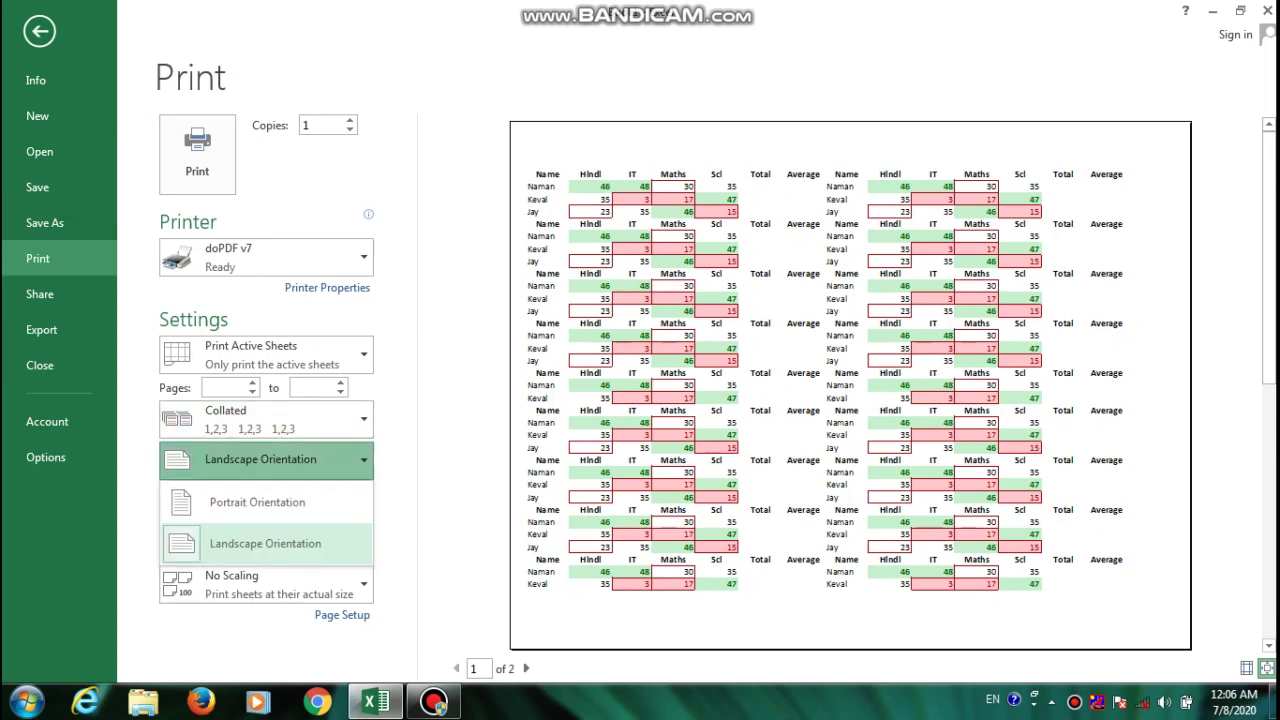
click(257, 502)
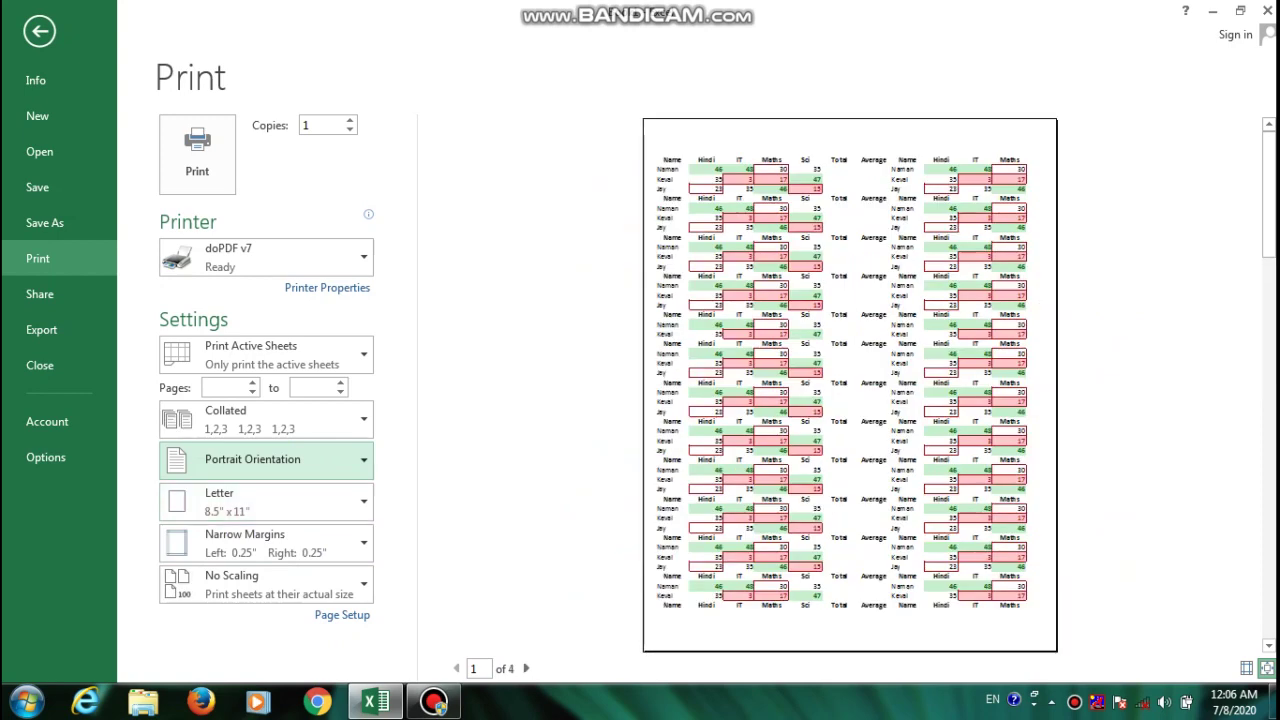
click(260, 459)
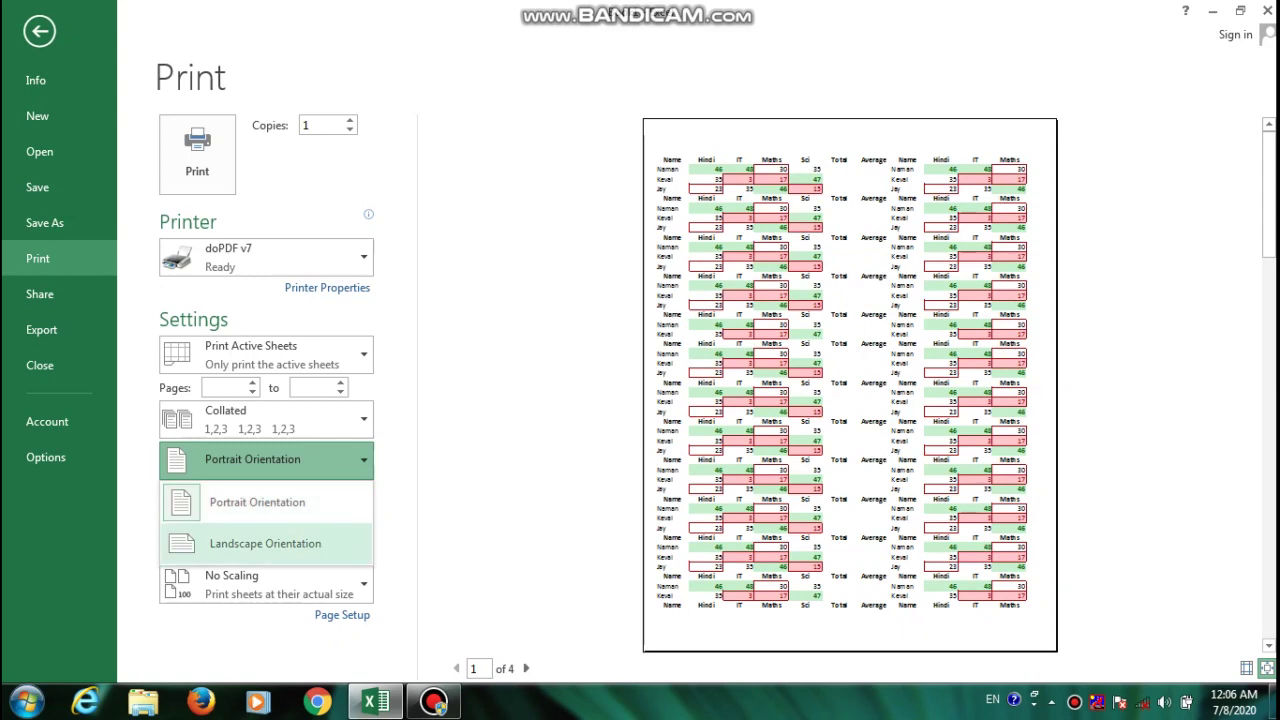
click(265, 543)
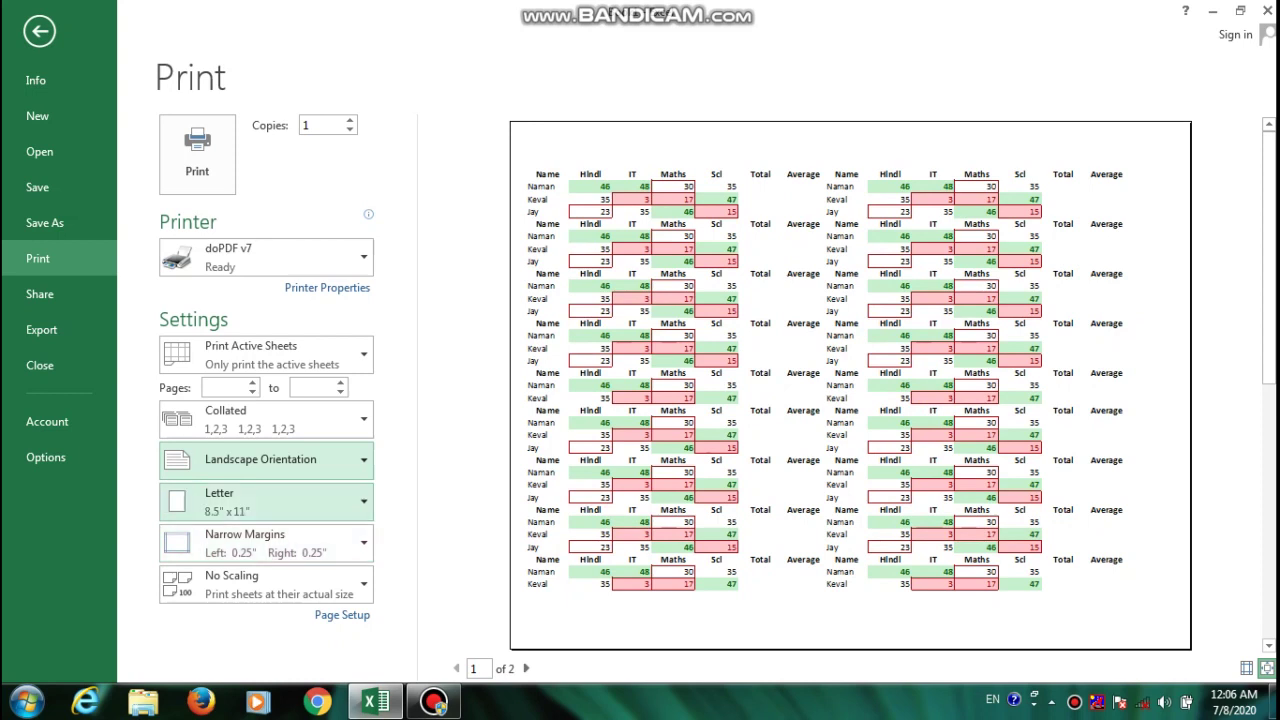
- Set the paper size to A4, after trying Letter Small and Legal, with Portrait orientation
click(265, 501)
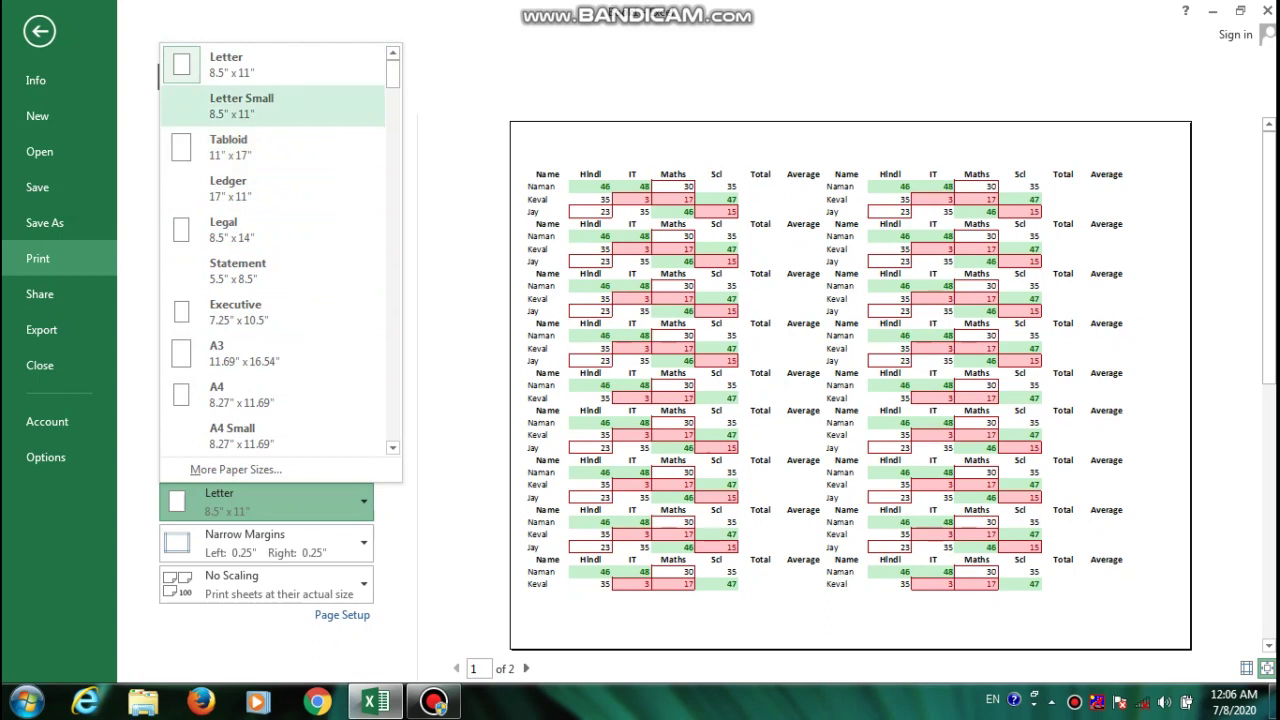
click(241, 104)
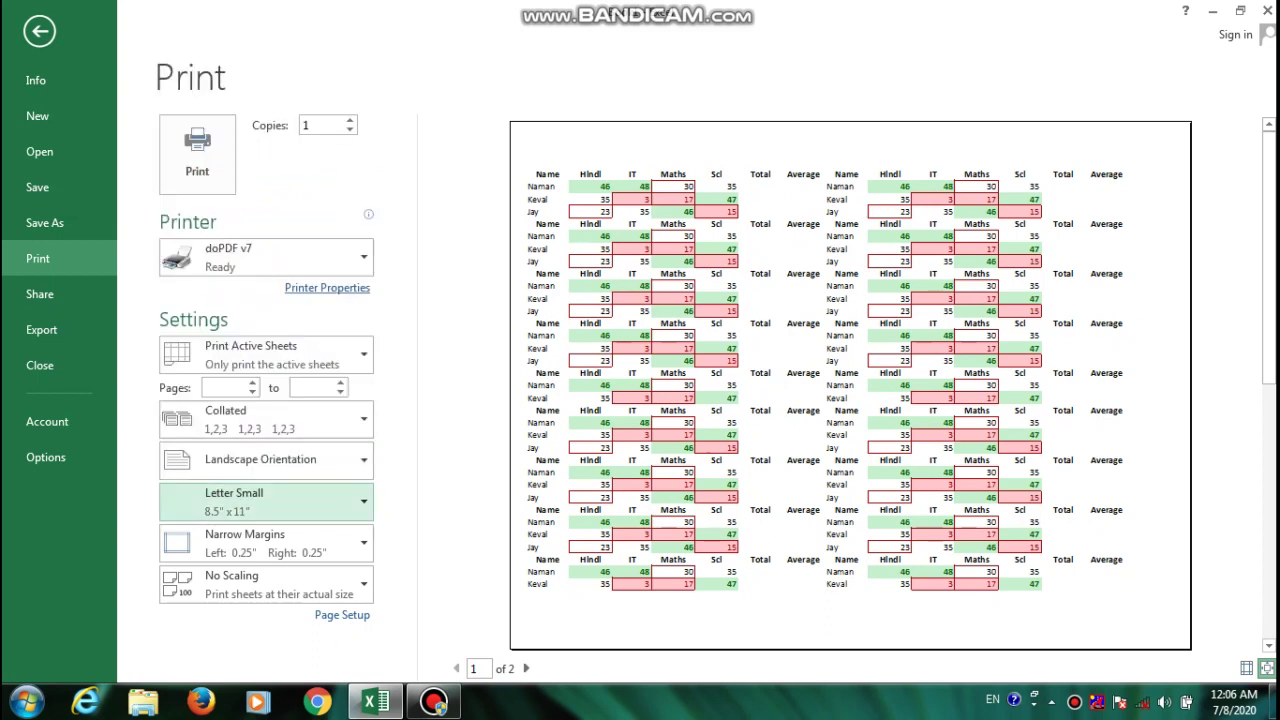
click(265, 501)
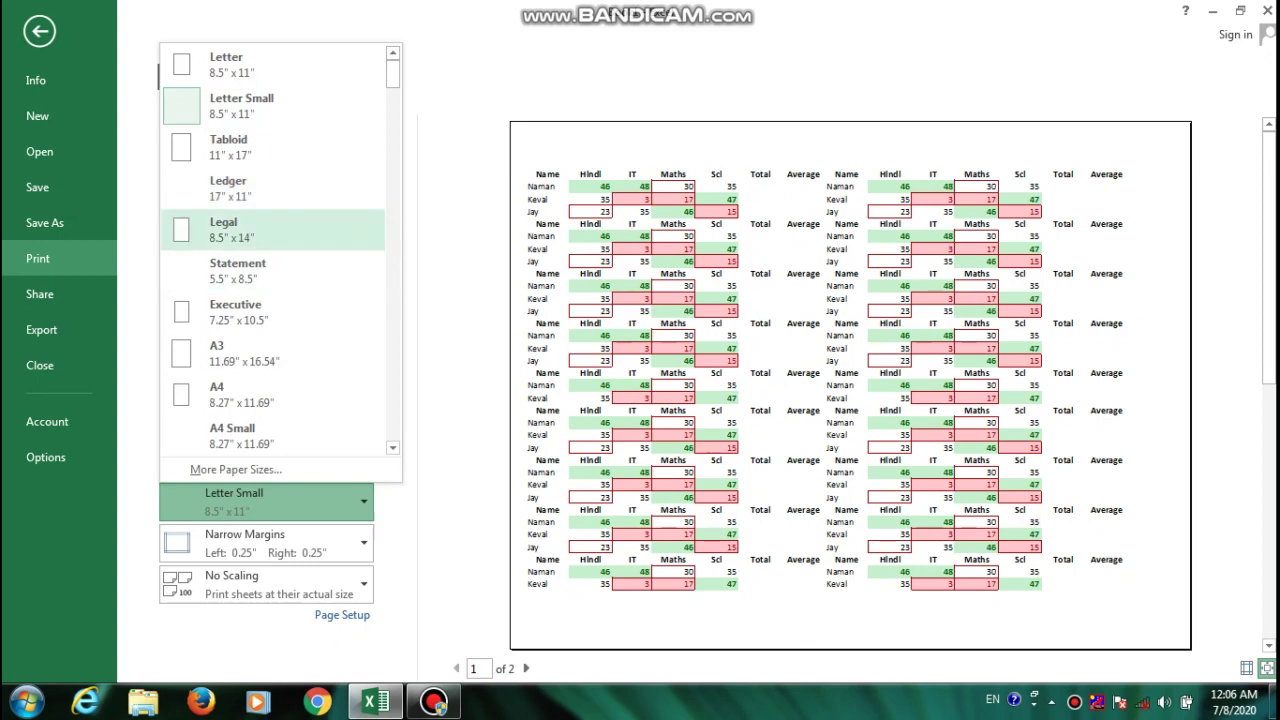
click(223, 229)
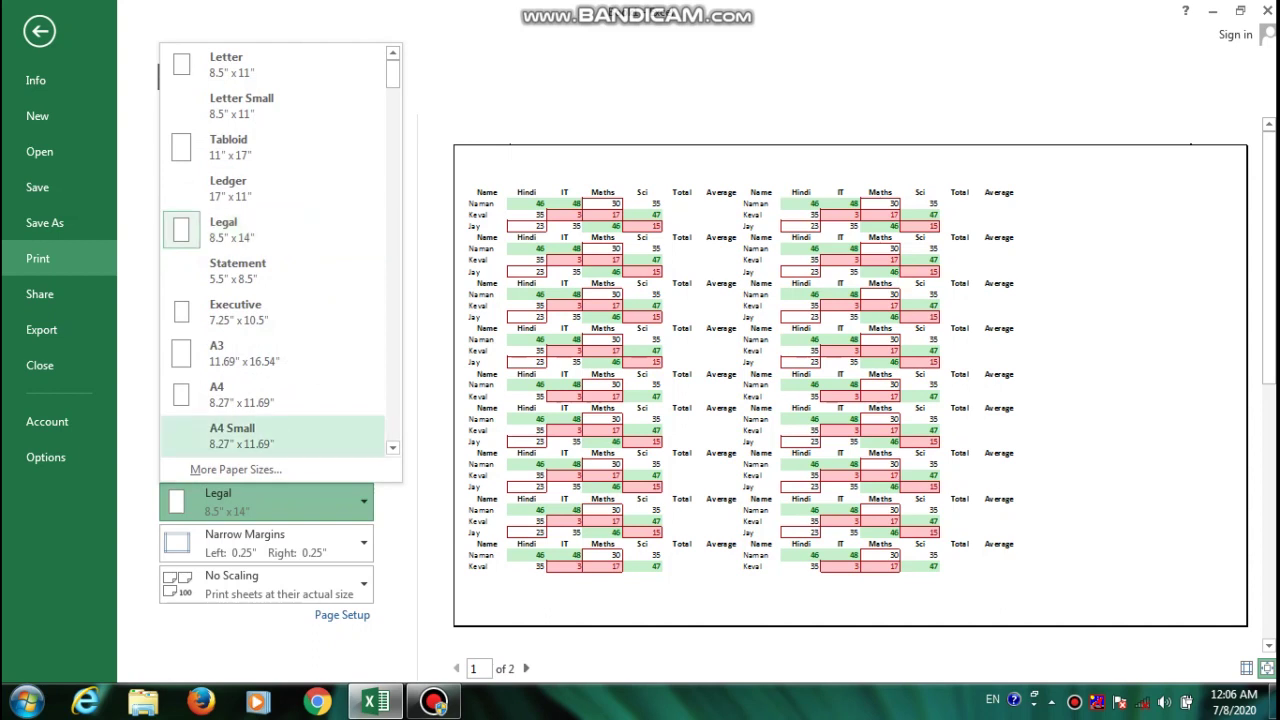
click(240, 394)
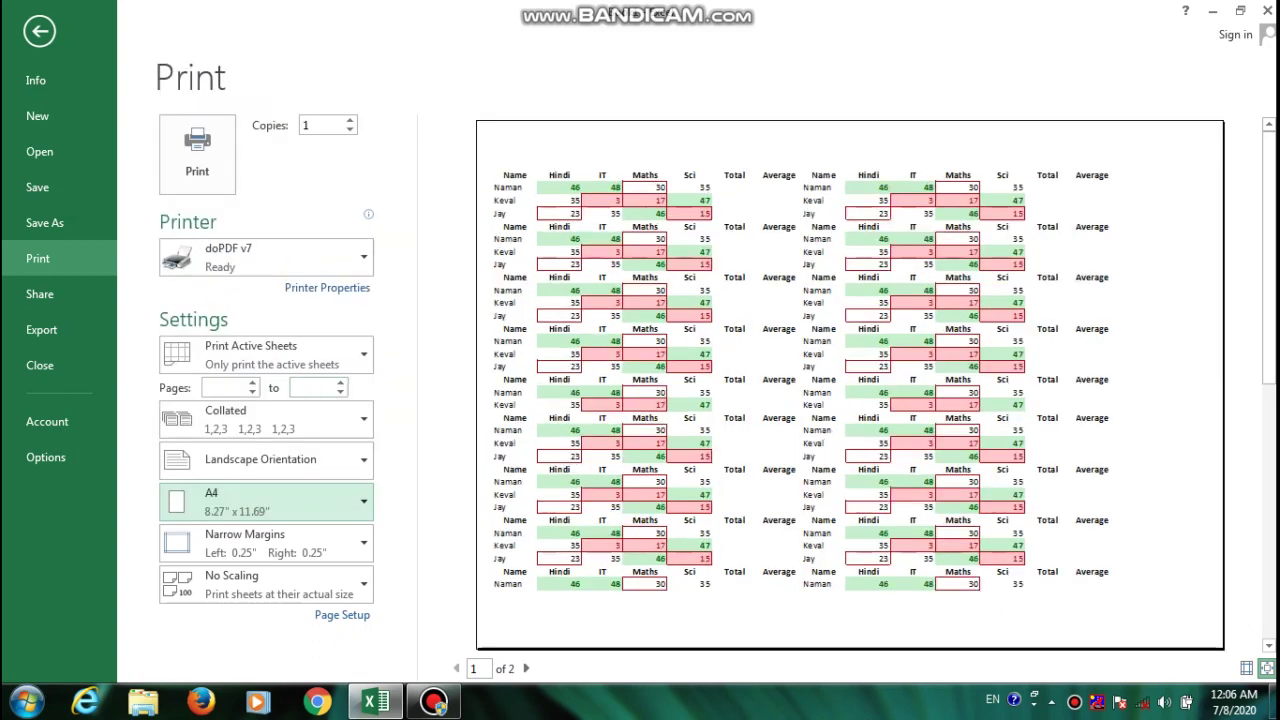
click(260, 459)
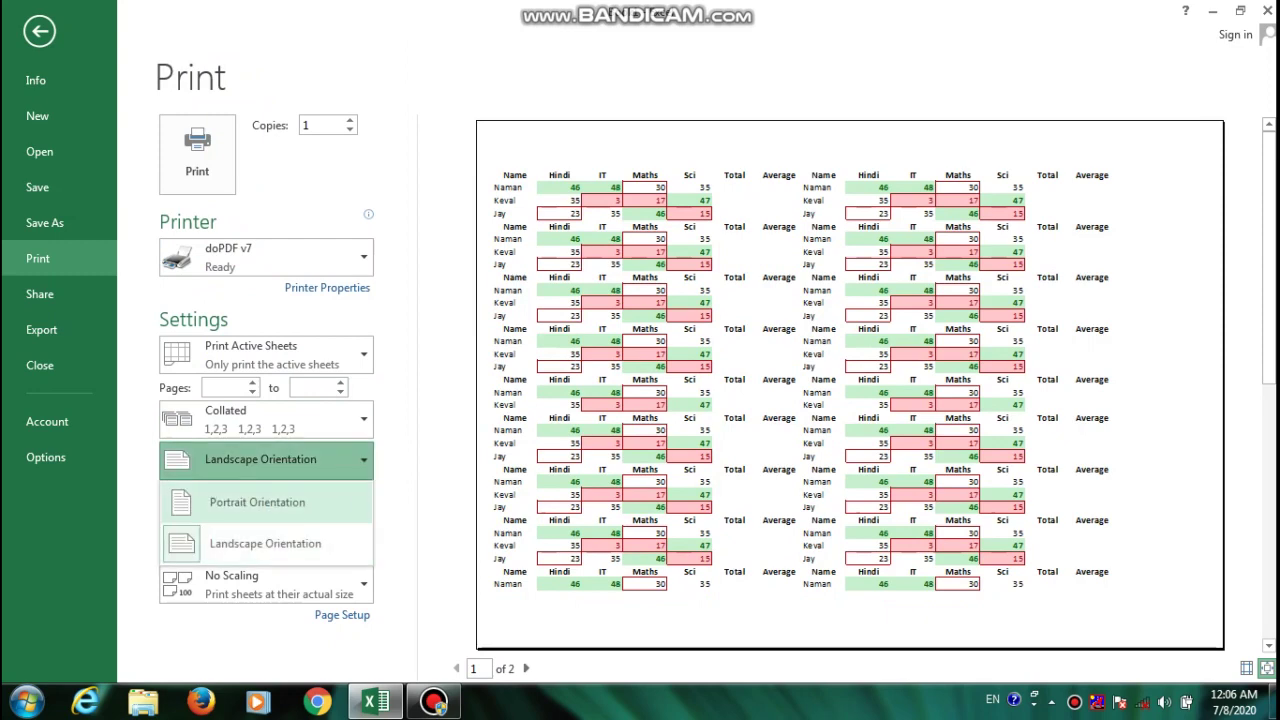
click(257, 502)
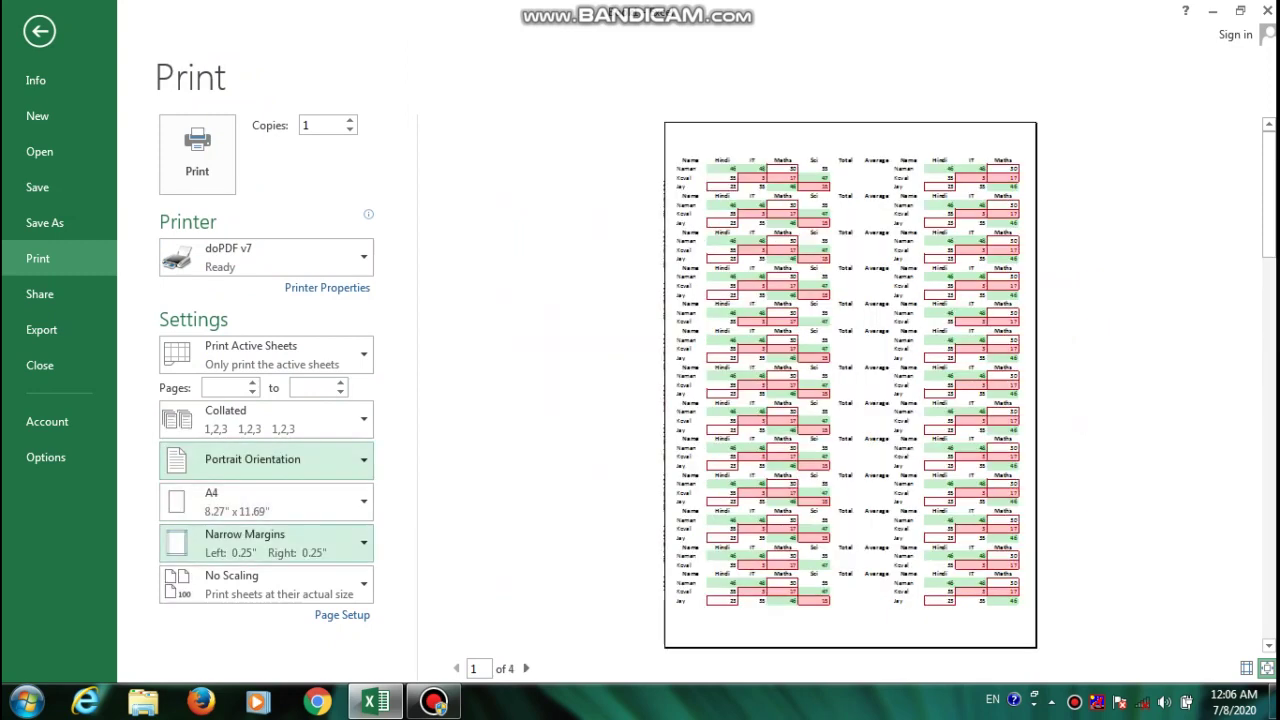
- Try Wide margins, then settle on Normal margins (0.7" left and right)
click(265, 543)
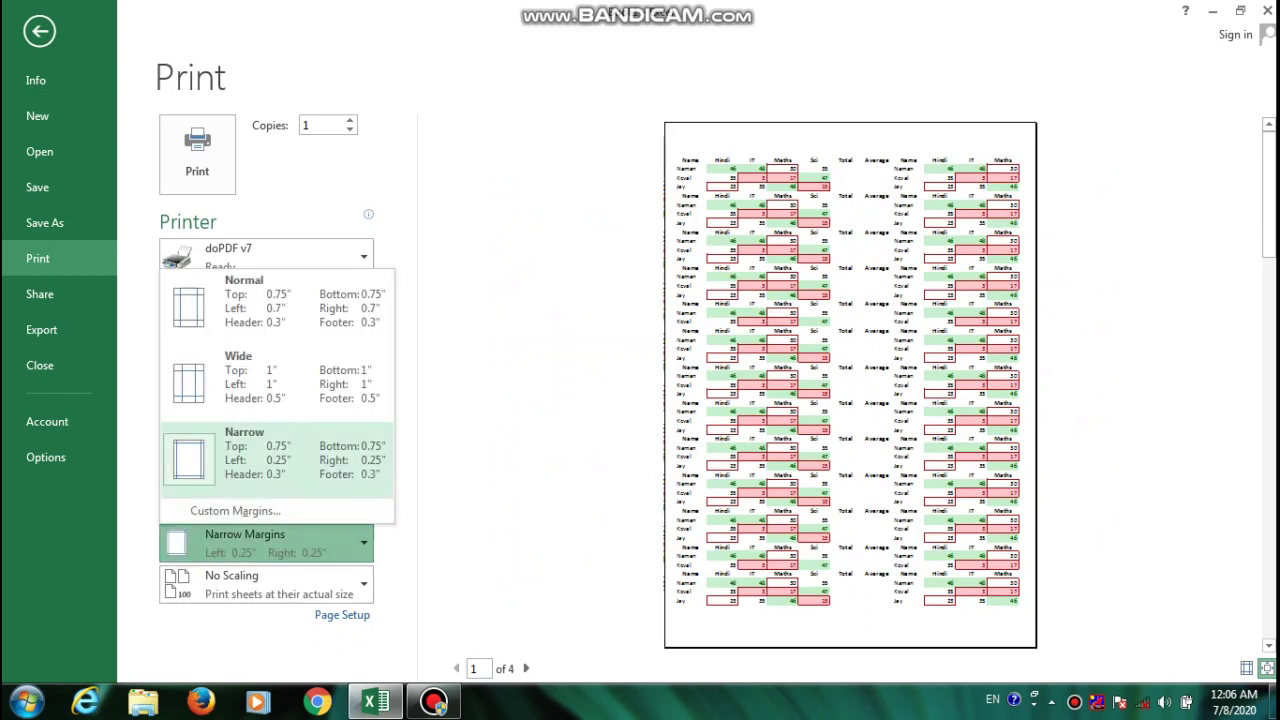
click(277, 380)
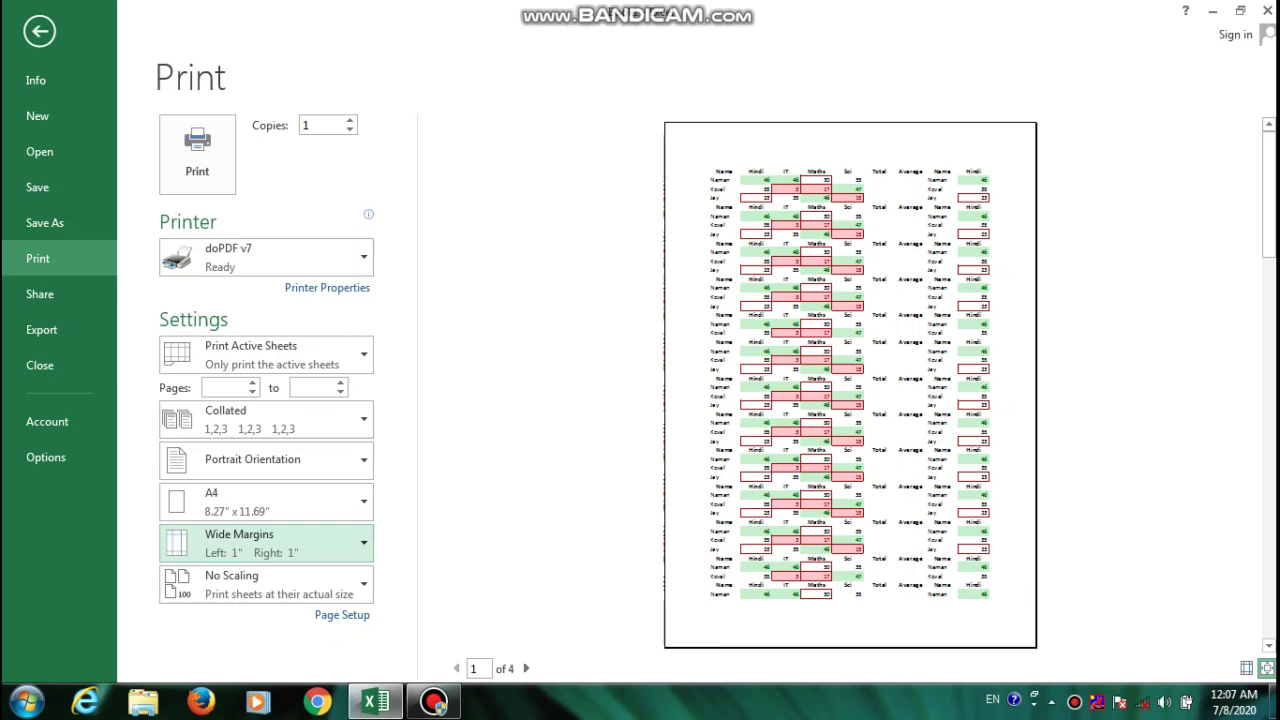
click(265, 543)
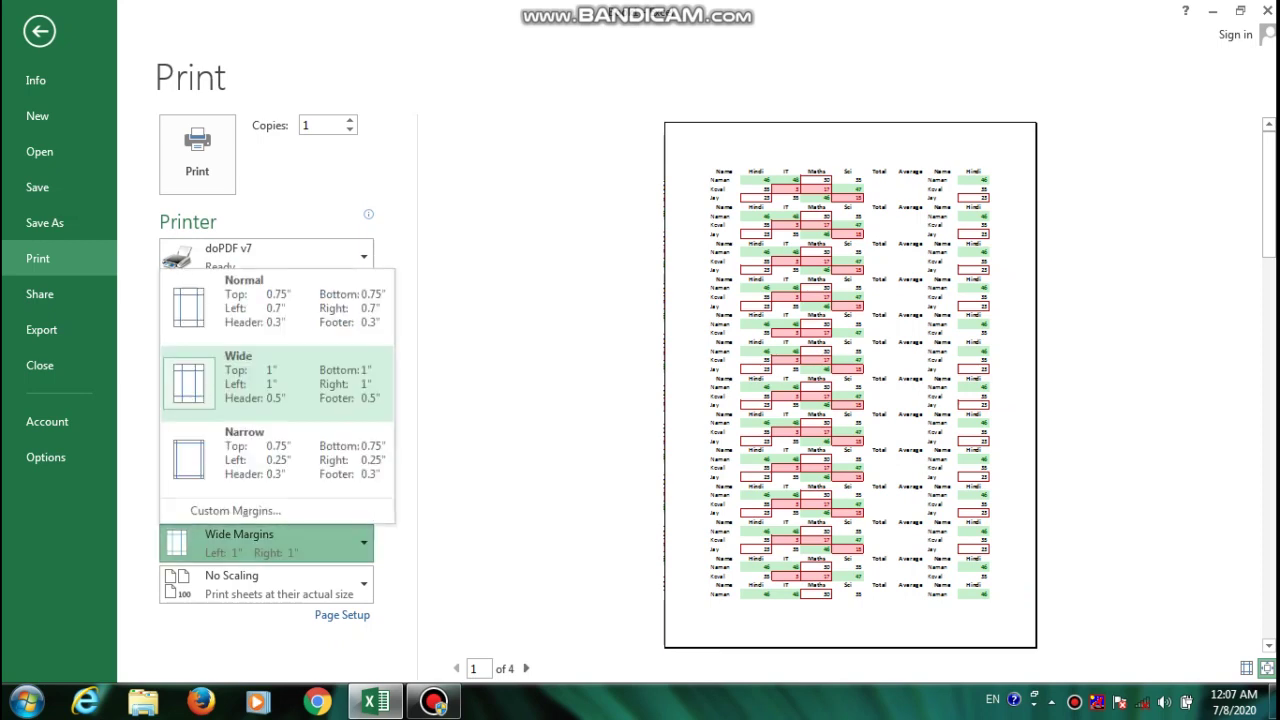
click(270, 305)
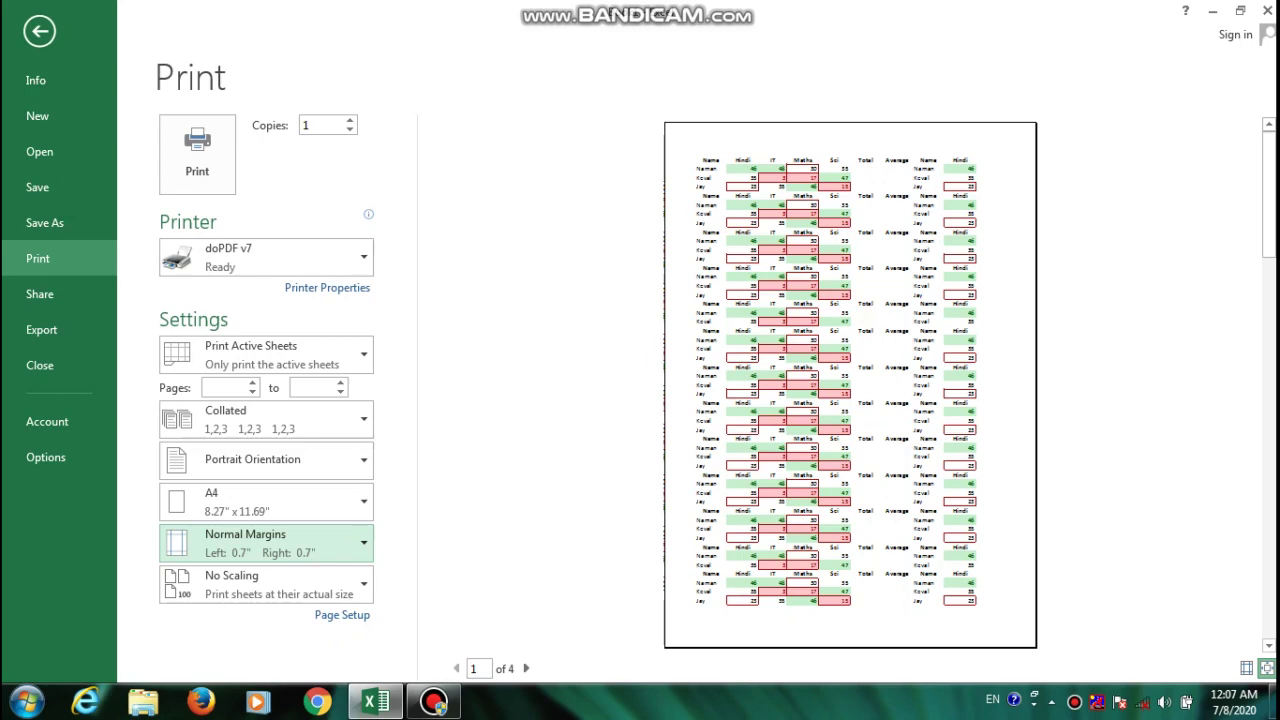
- Leave the print preview and try adding a sheet background, cancelling the pictures dialog
key(Escape)
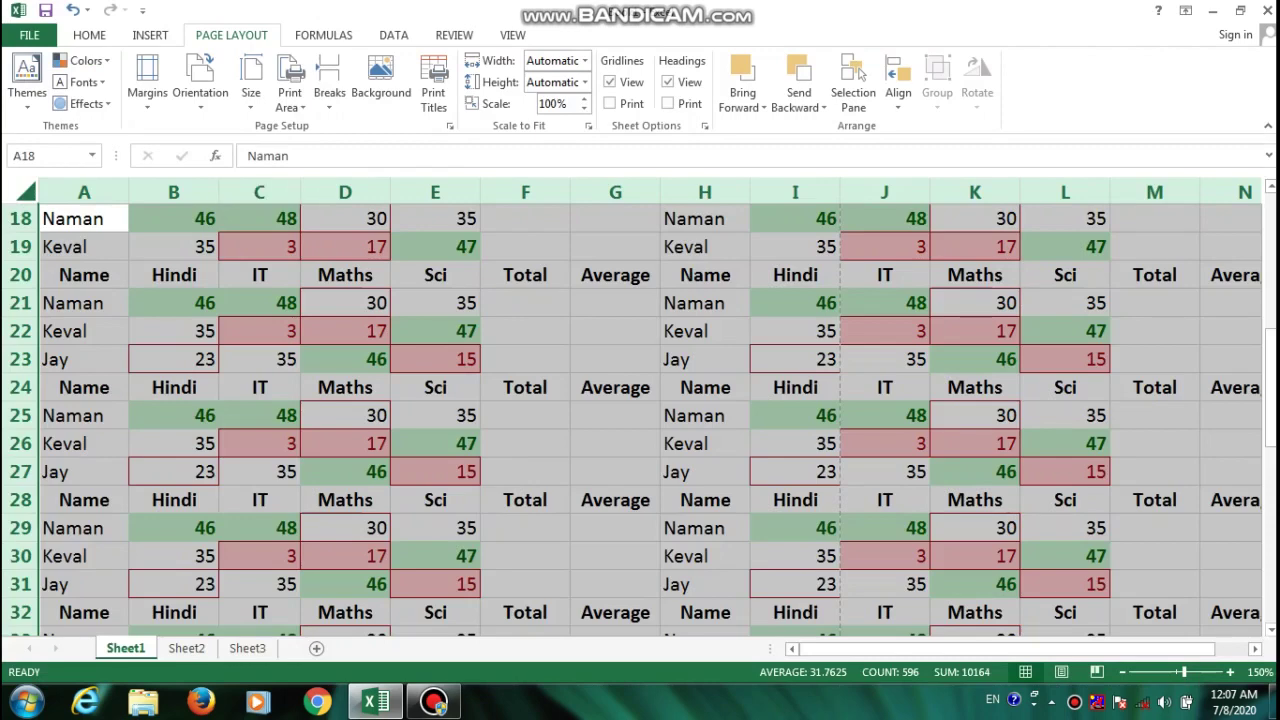
click(289, 98)
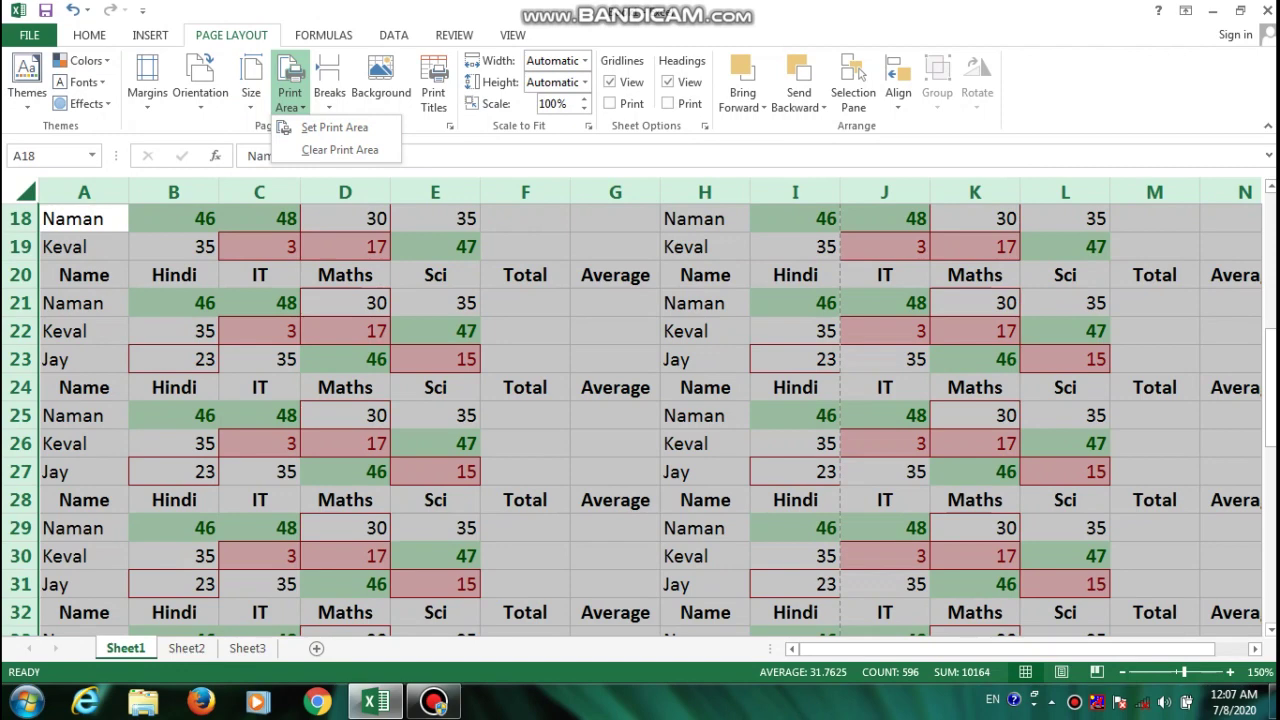
click(380, 80)
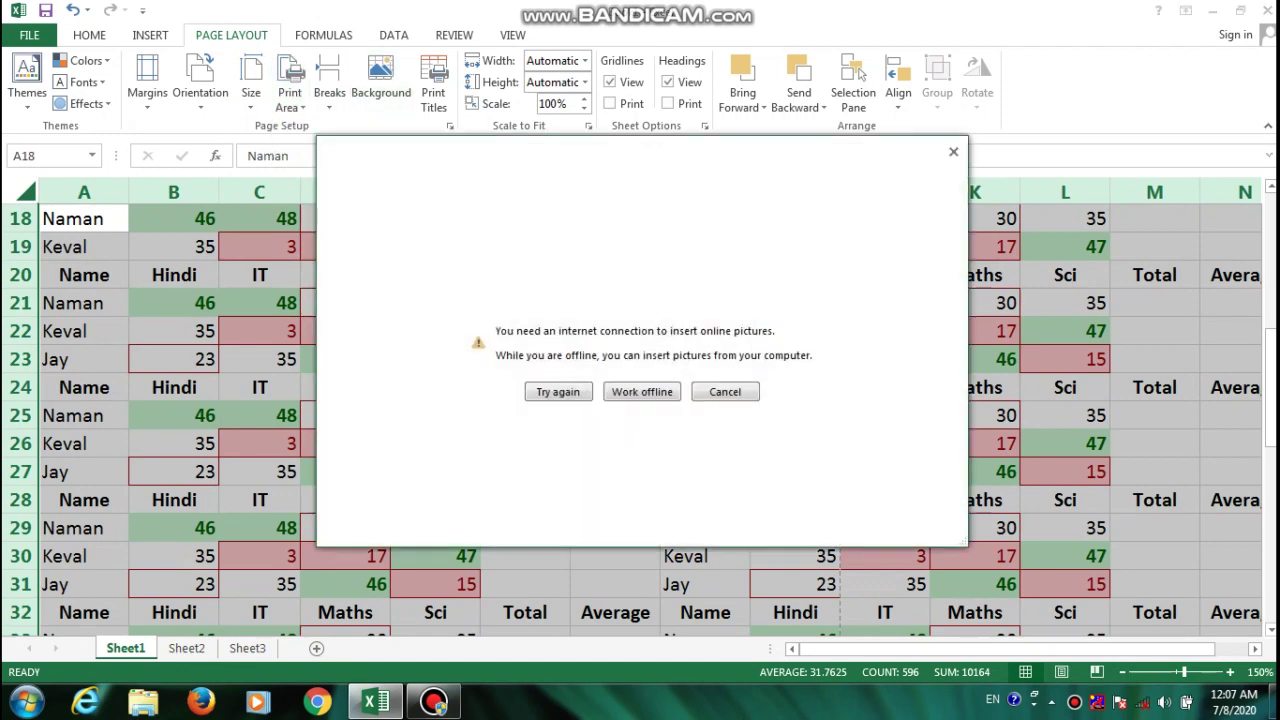
key(Escape)
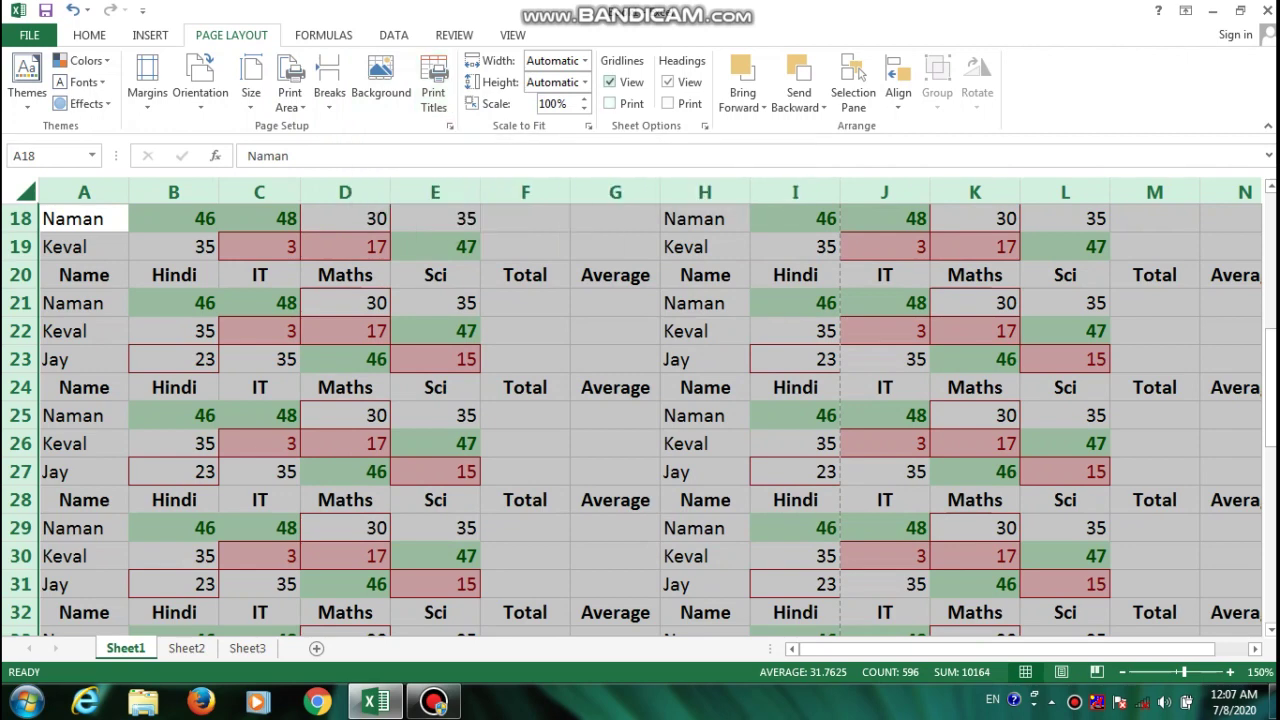
- Clear the whole-sheet selection and move back up to the top of the table
click(615, 275)
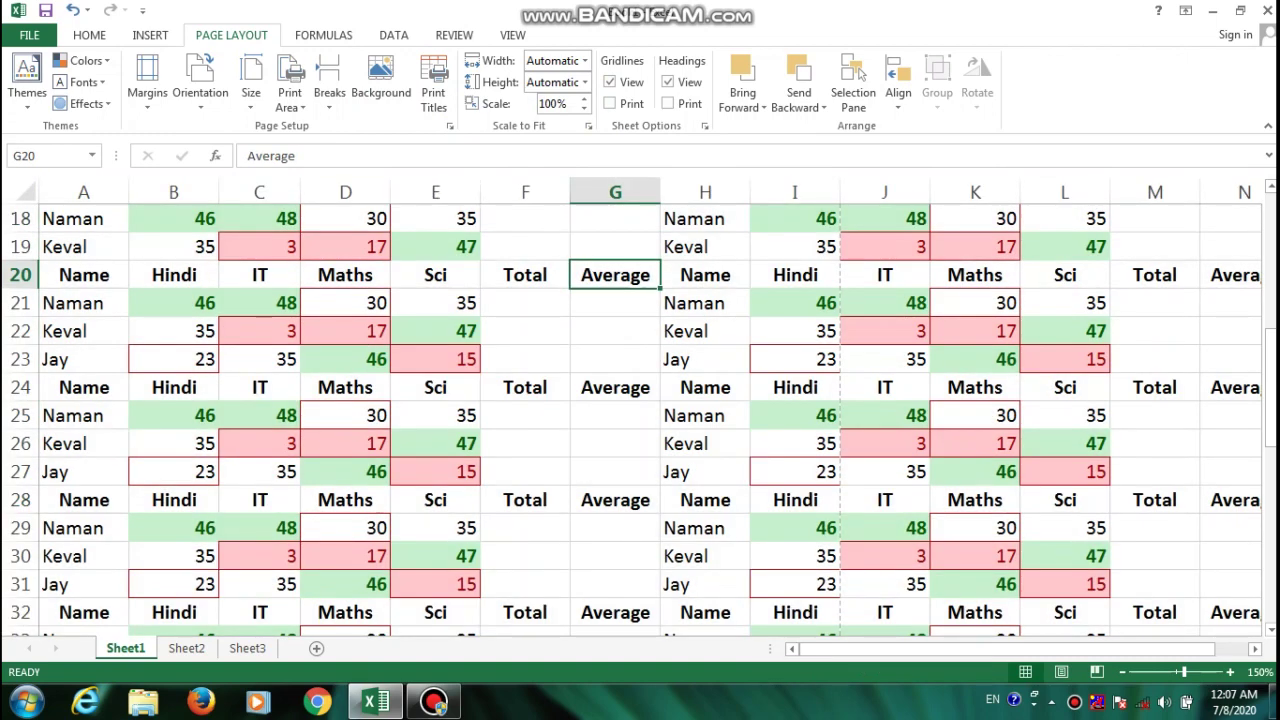
key(Up)
key(Up)
key(Up)
key(Up)
key(Up)
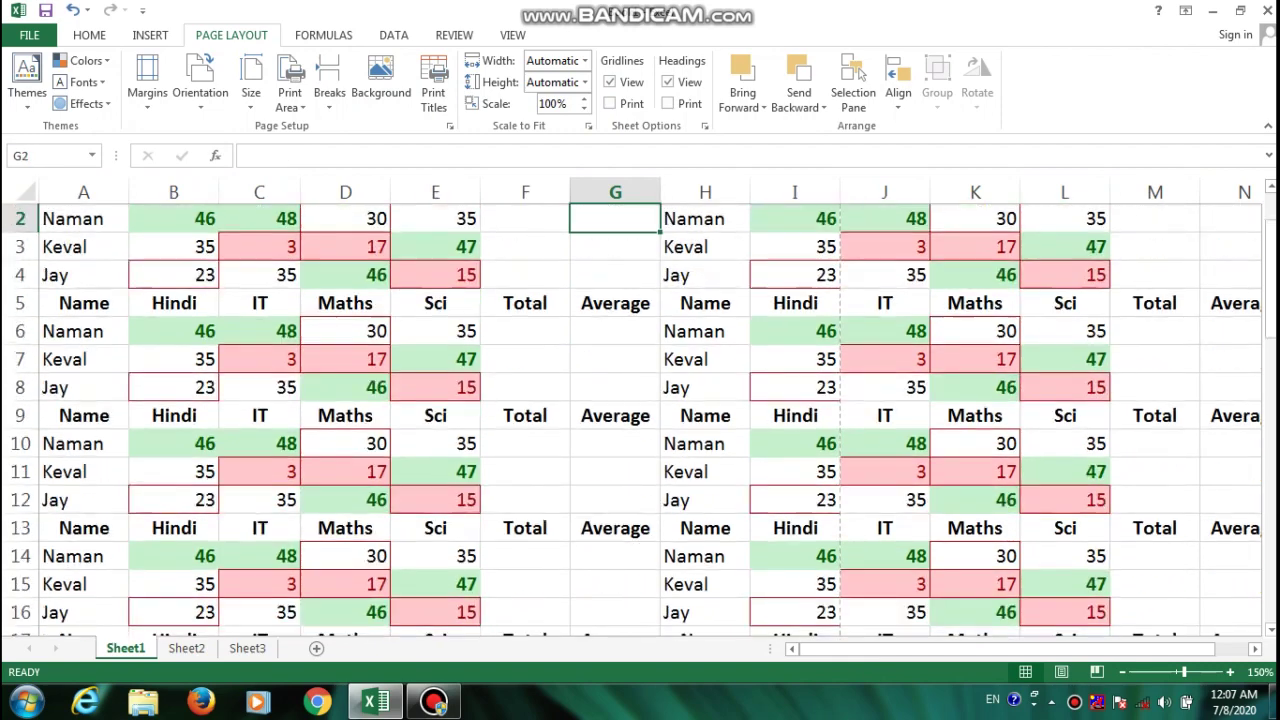
key(Up)
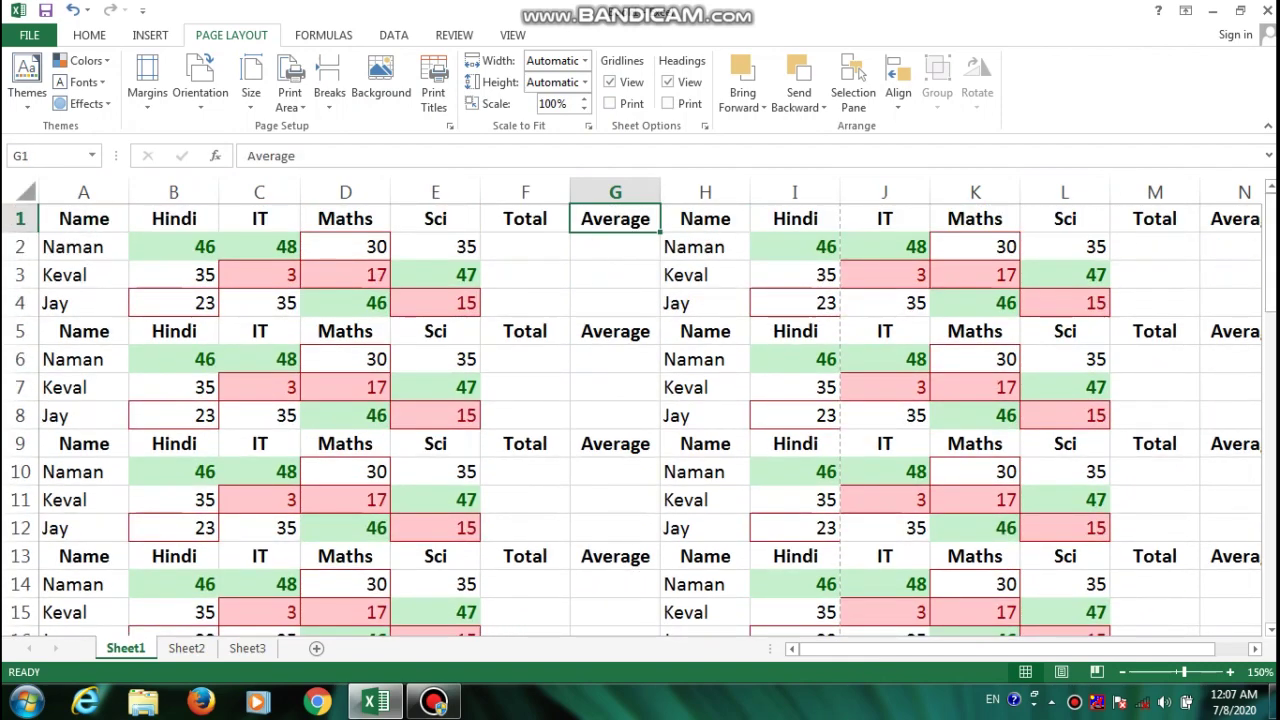
- Apply All Borders to every cell of the worksheet
click(22, 188)
click(89, 35)
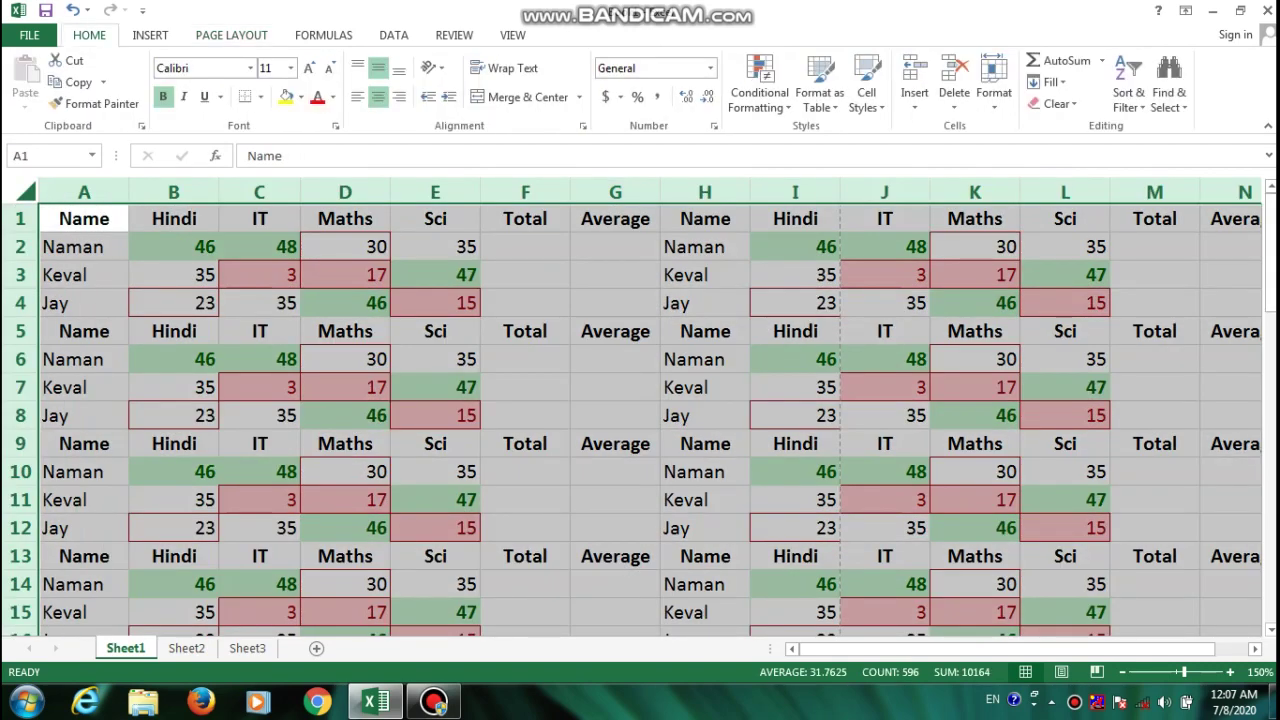
click(260, 96)
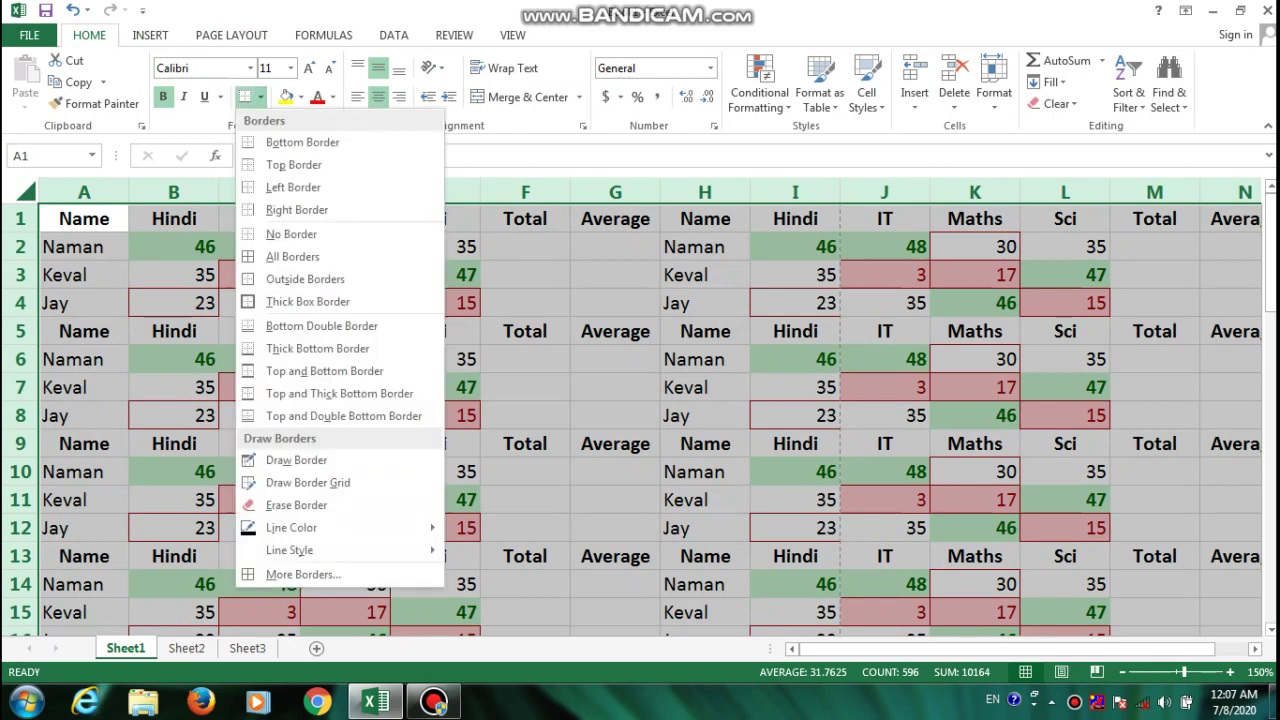
click(292, 256)
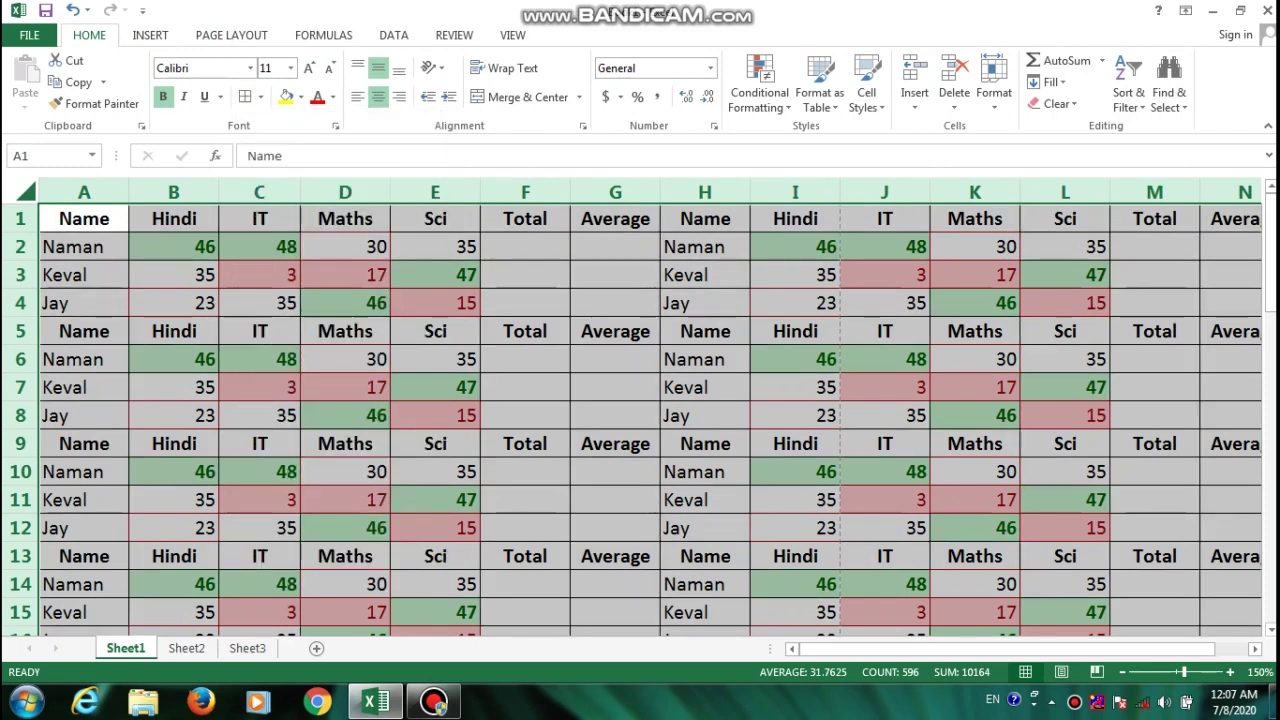
click(525, 302)
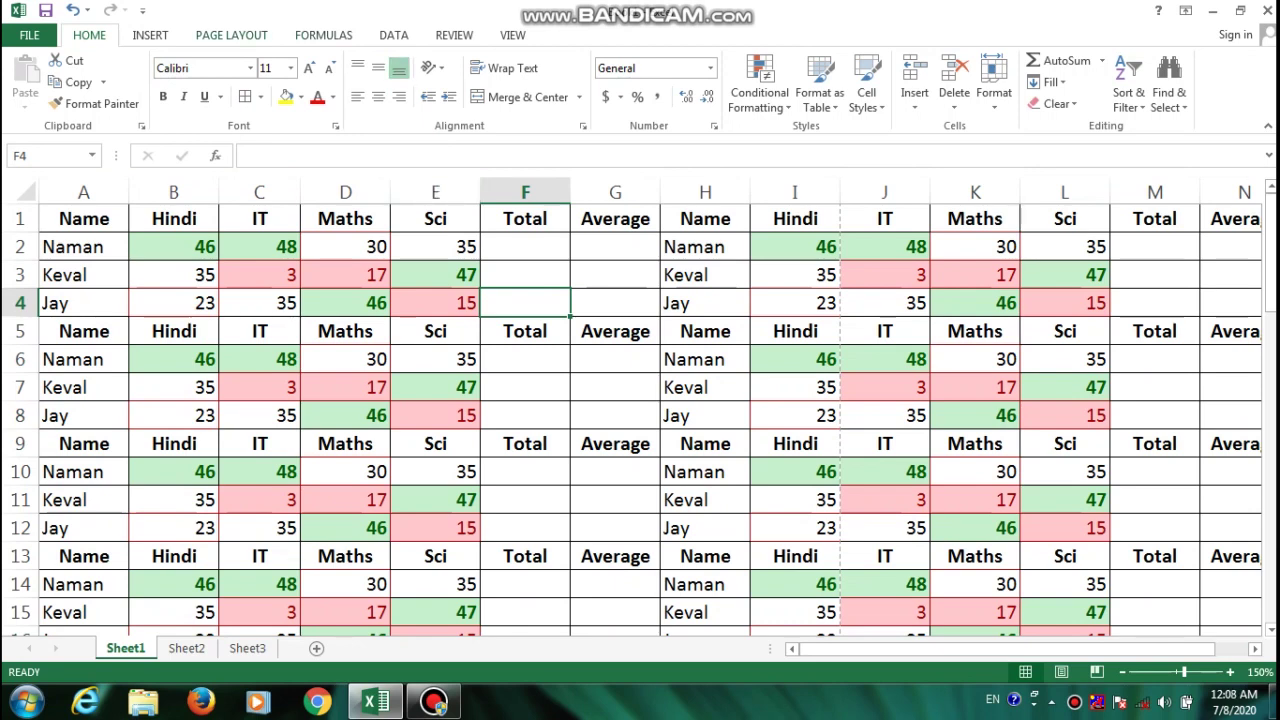
- Hide on-screen gridlines with Gridlines View unchecked, then open the File backstage
click(231, 35)
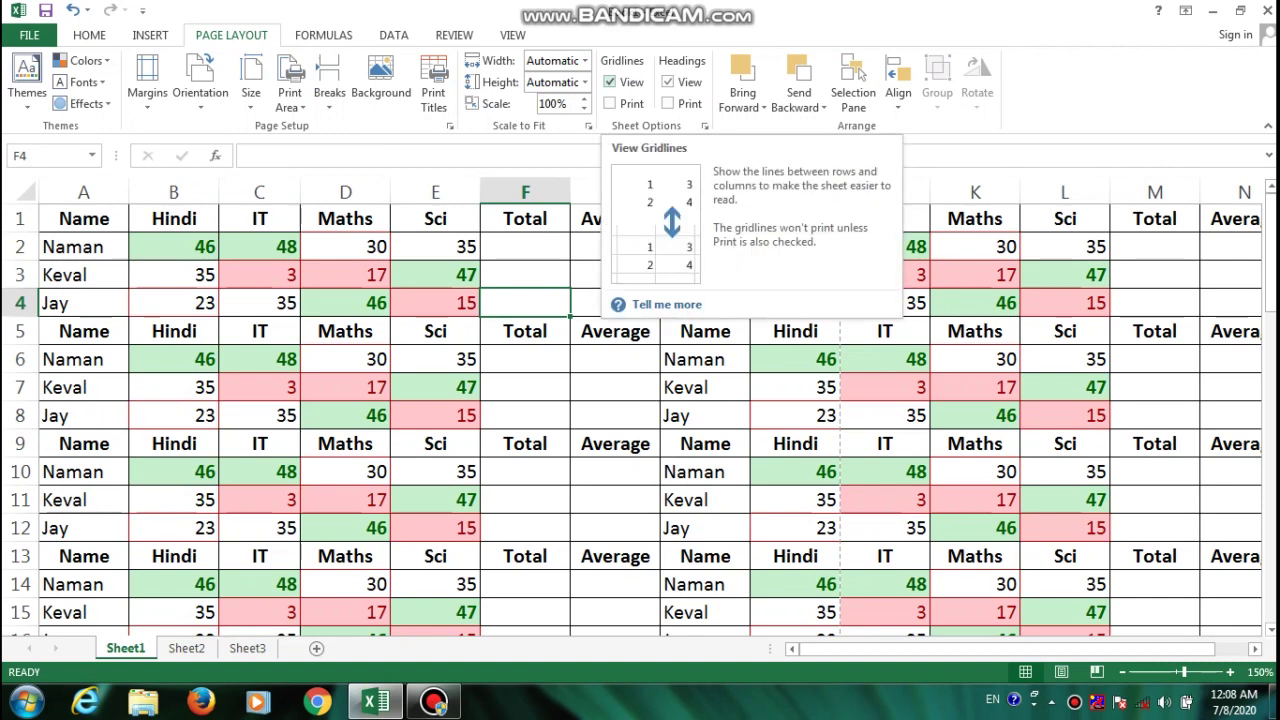
click(609, 82)
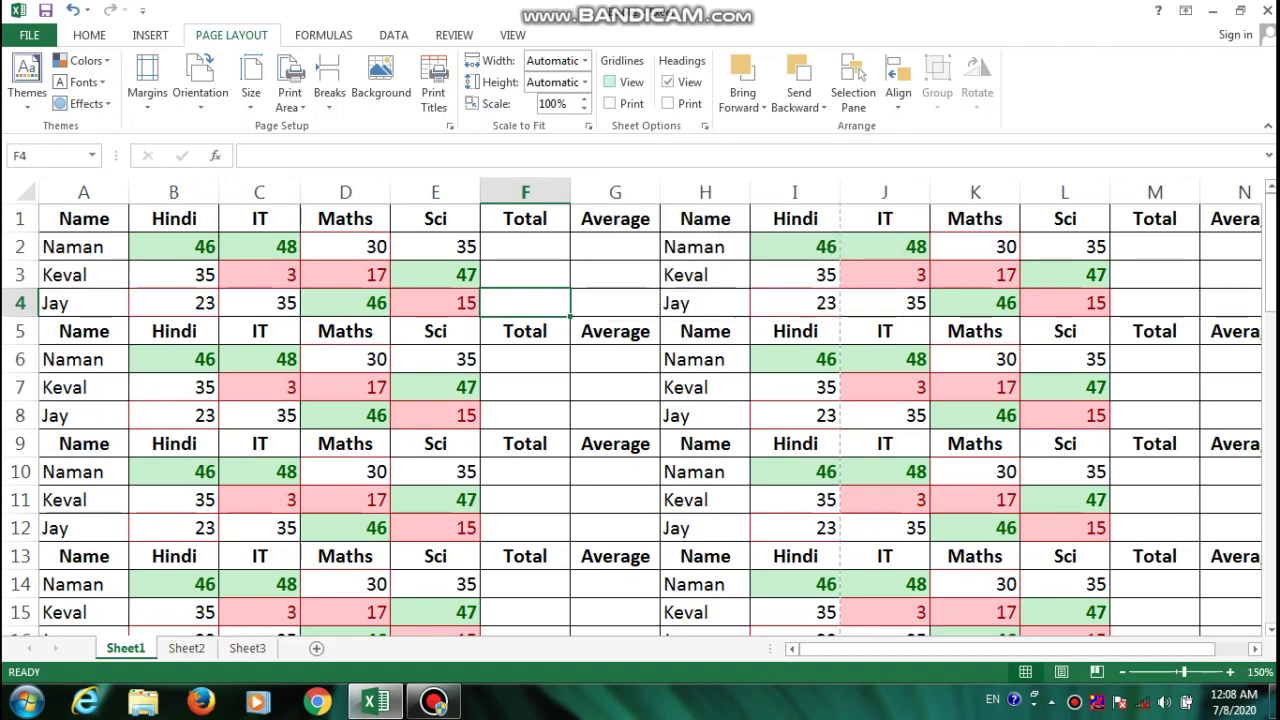
click(525, 246)
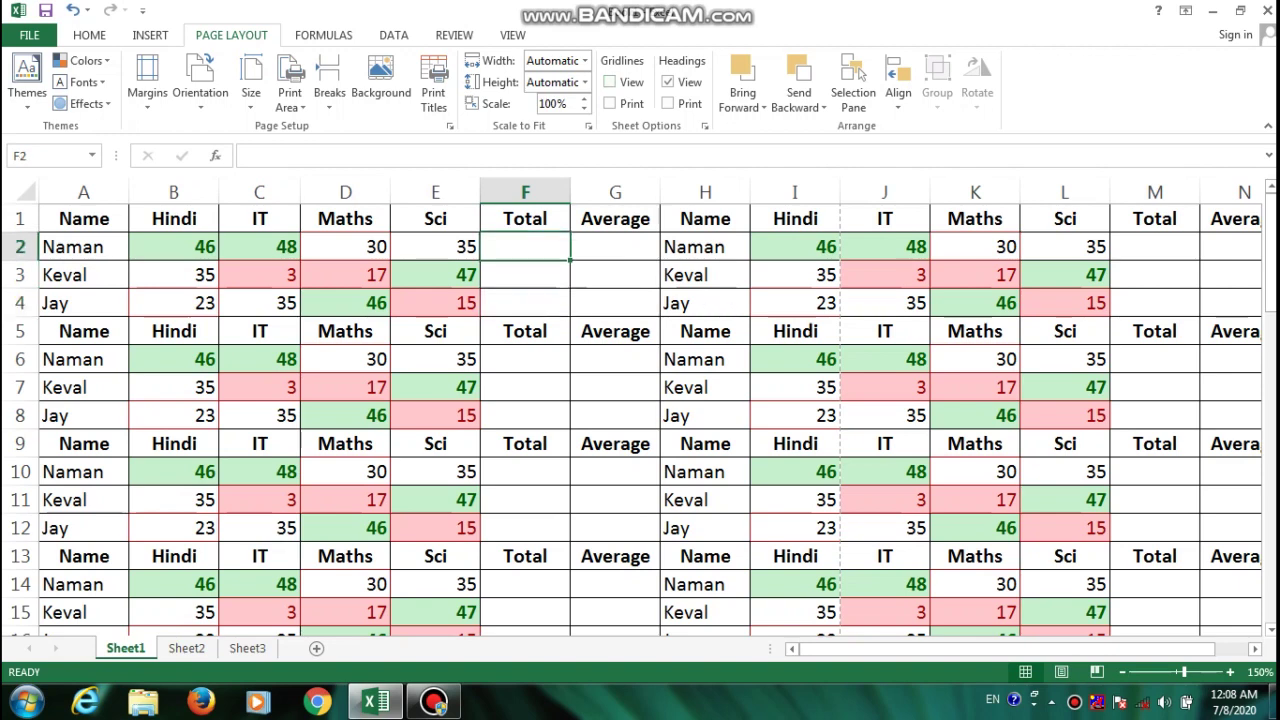
click(27, 191)
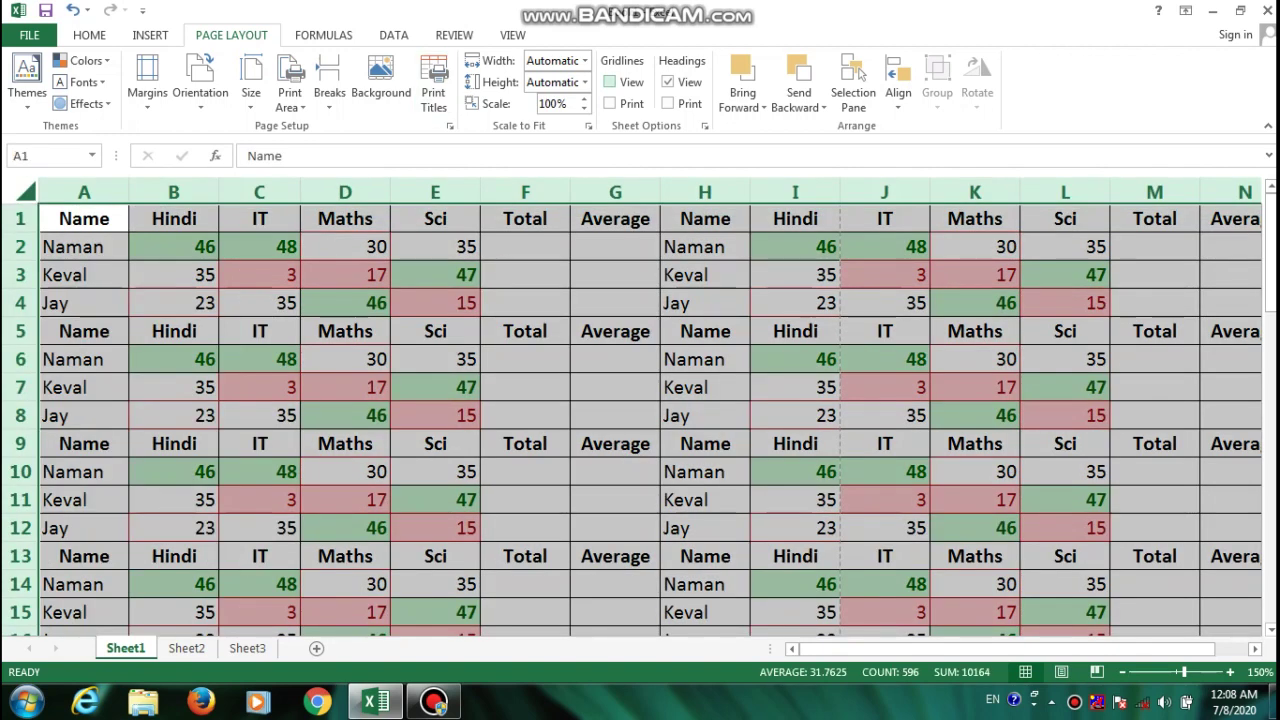
click(609, 82)
click(609, 82)
click(29, 35)
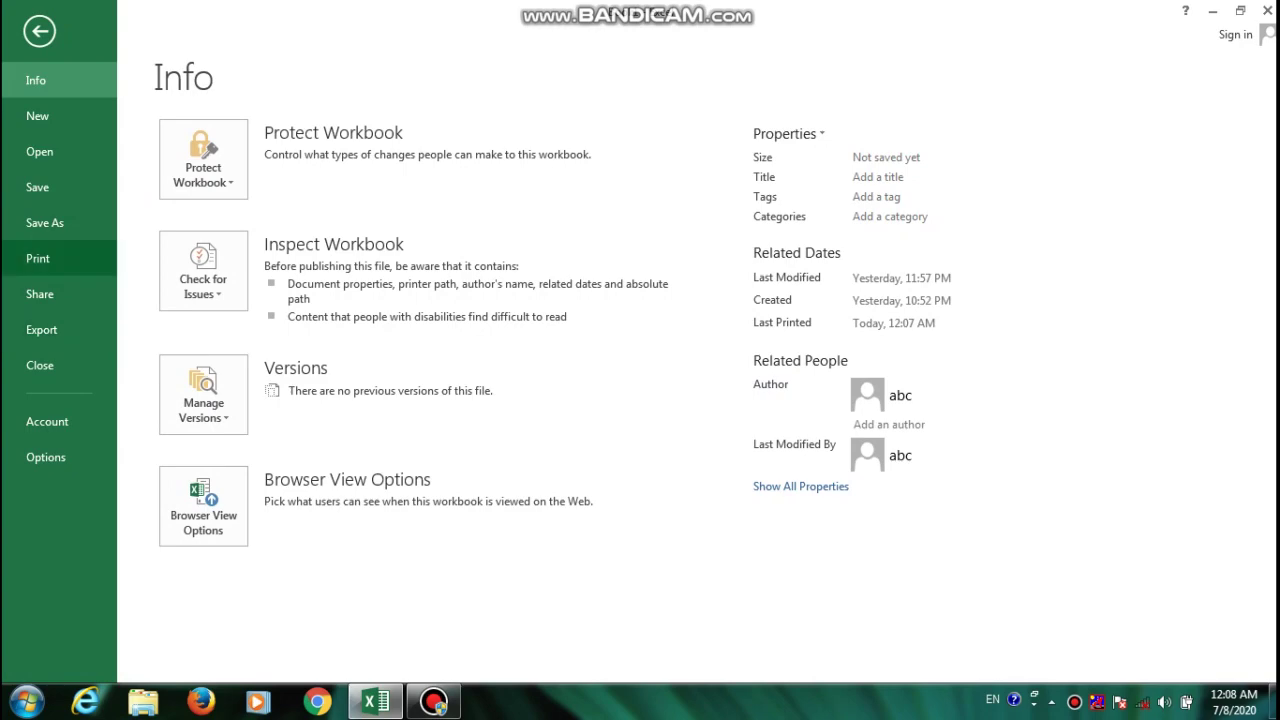
- Check the print preview, toggle Headings View off and on, and enable Headings Print
click(37, 258)
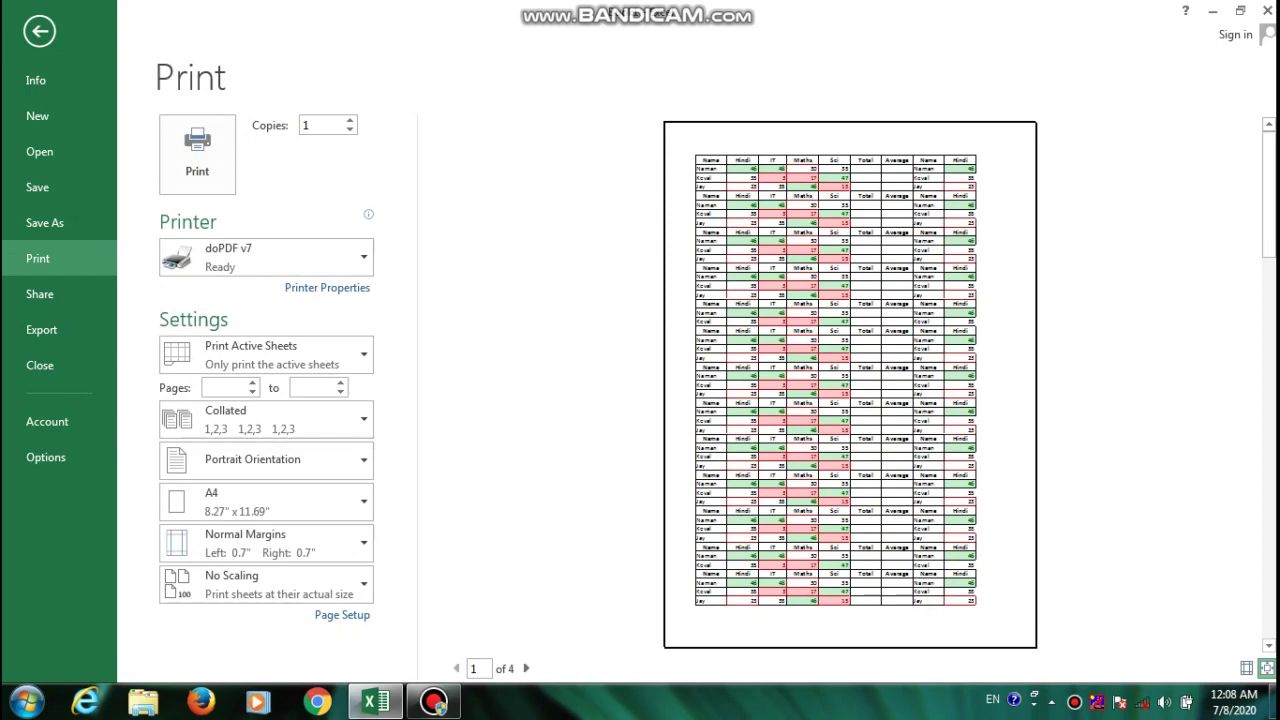
key(Escape)
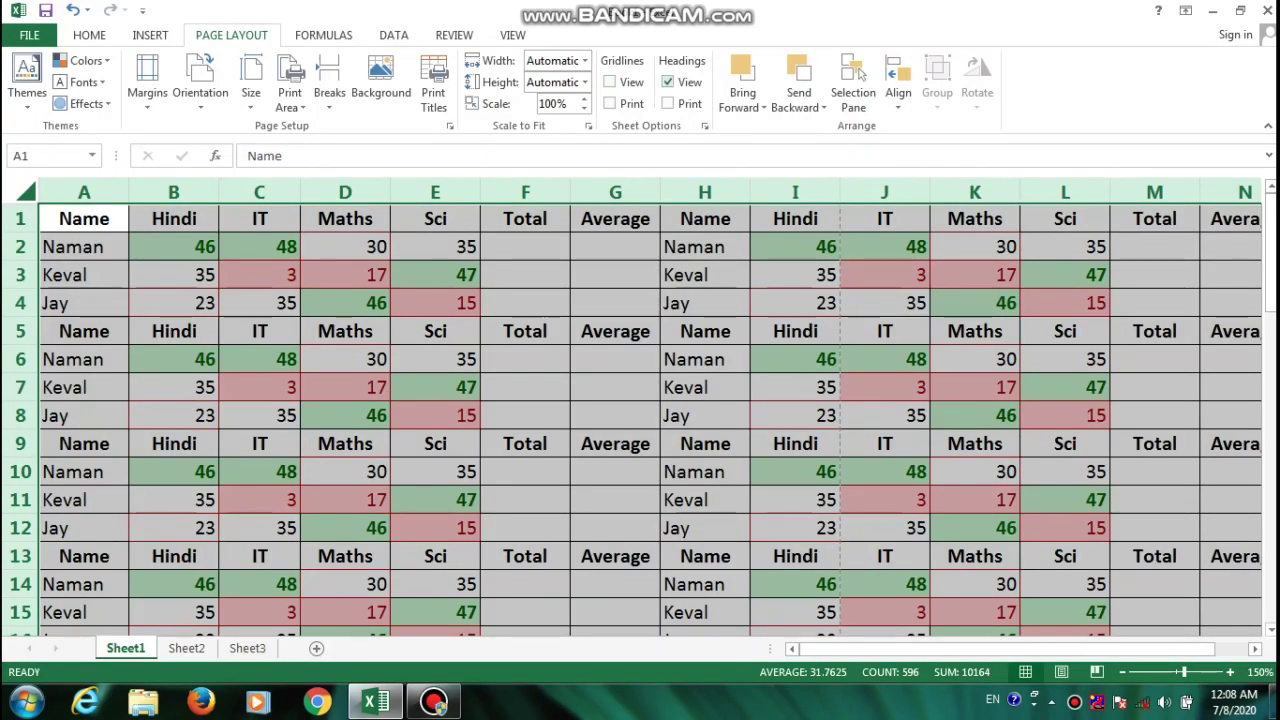
click(668, 82)
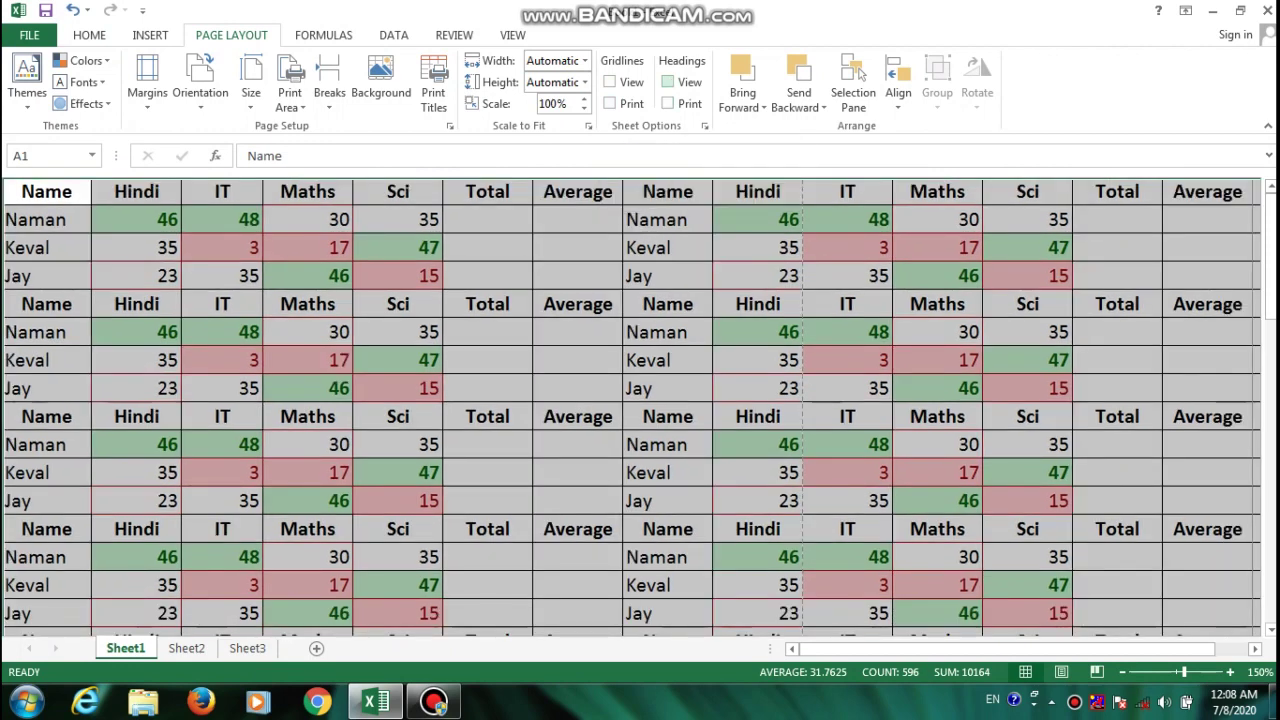
click(668, 82)
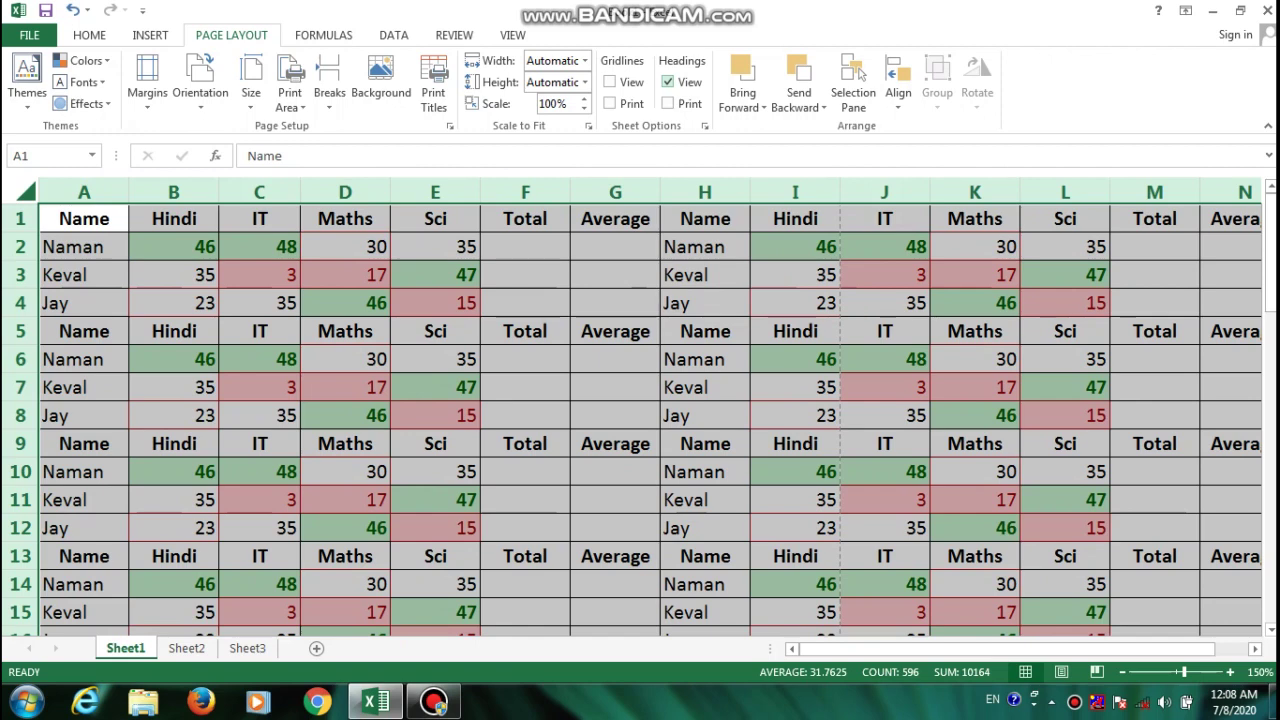
click(668, 103)
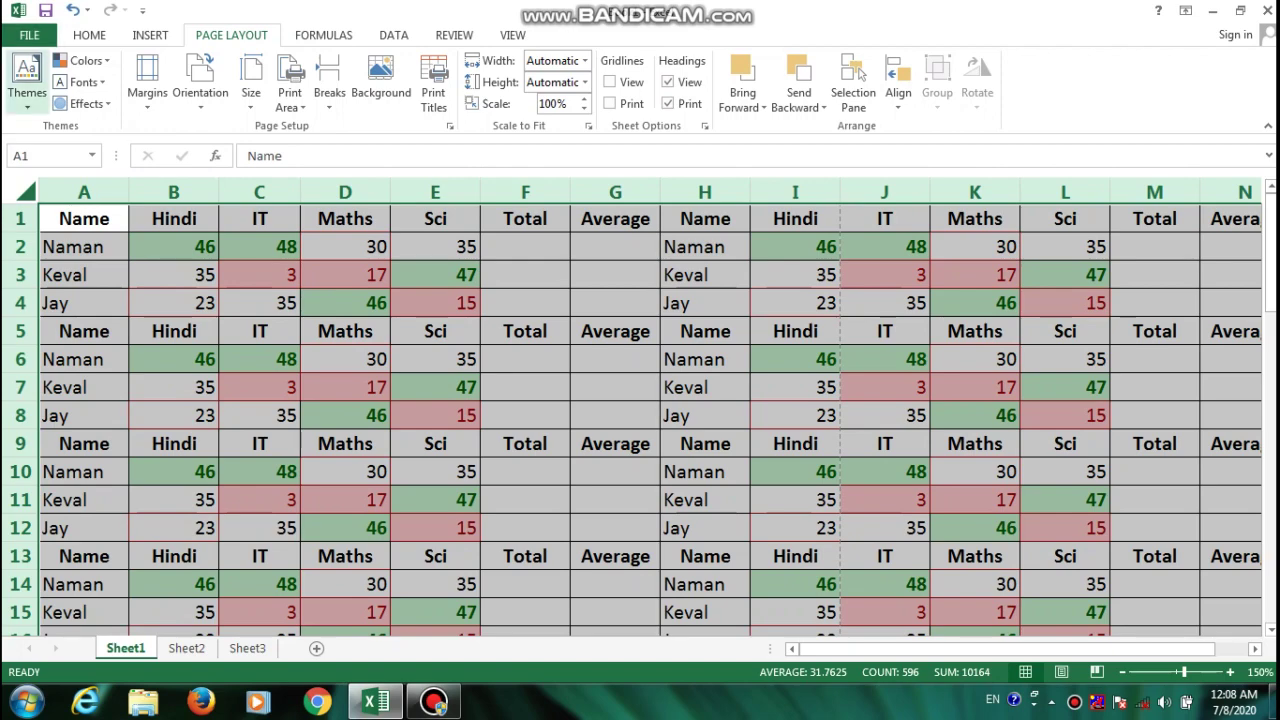
click(29, 35)
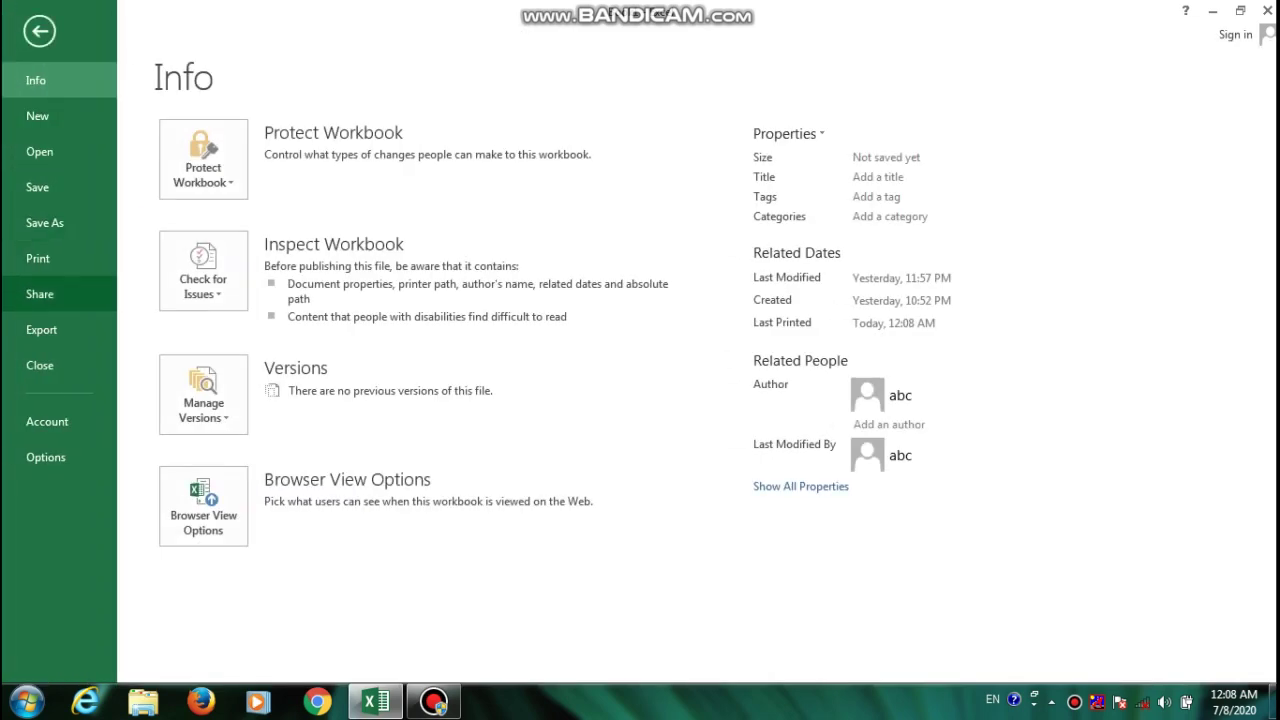
click(38, 258)
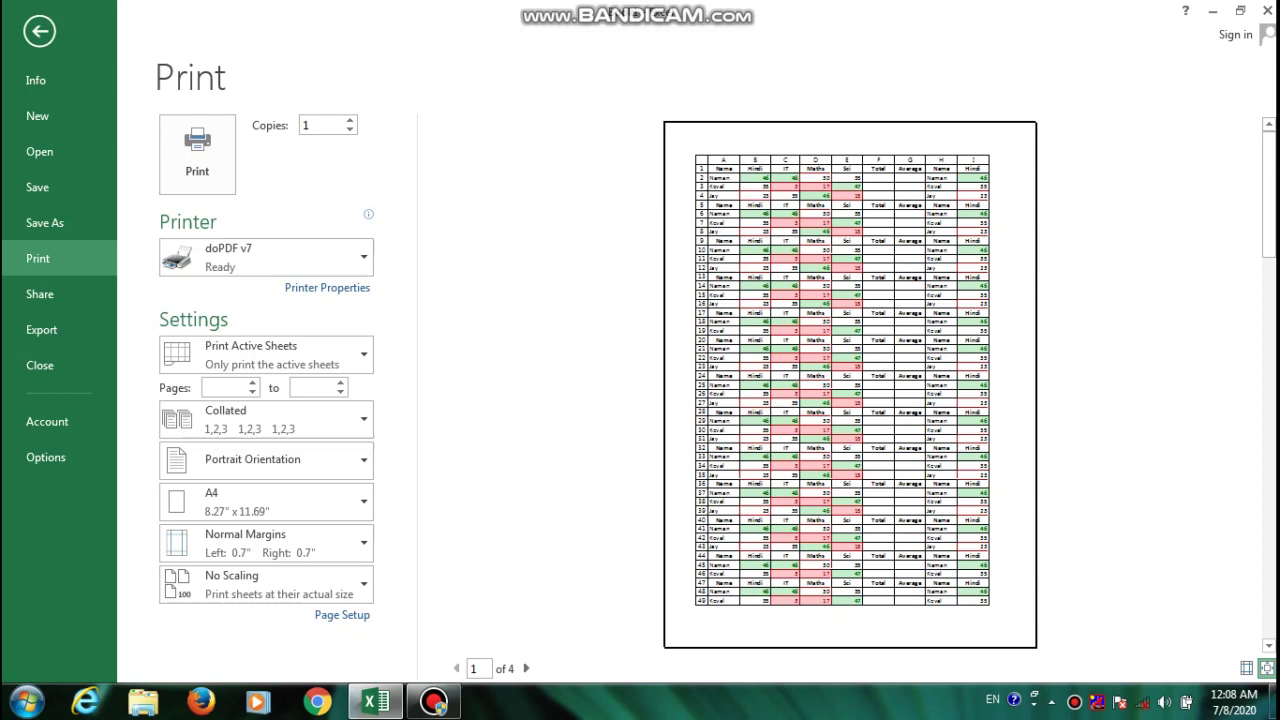
key(Escape)
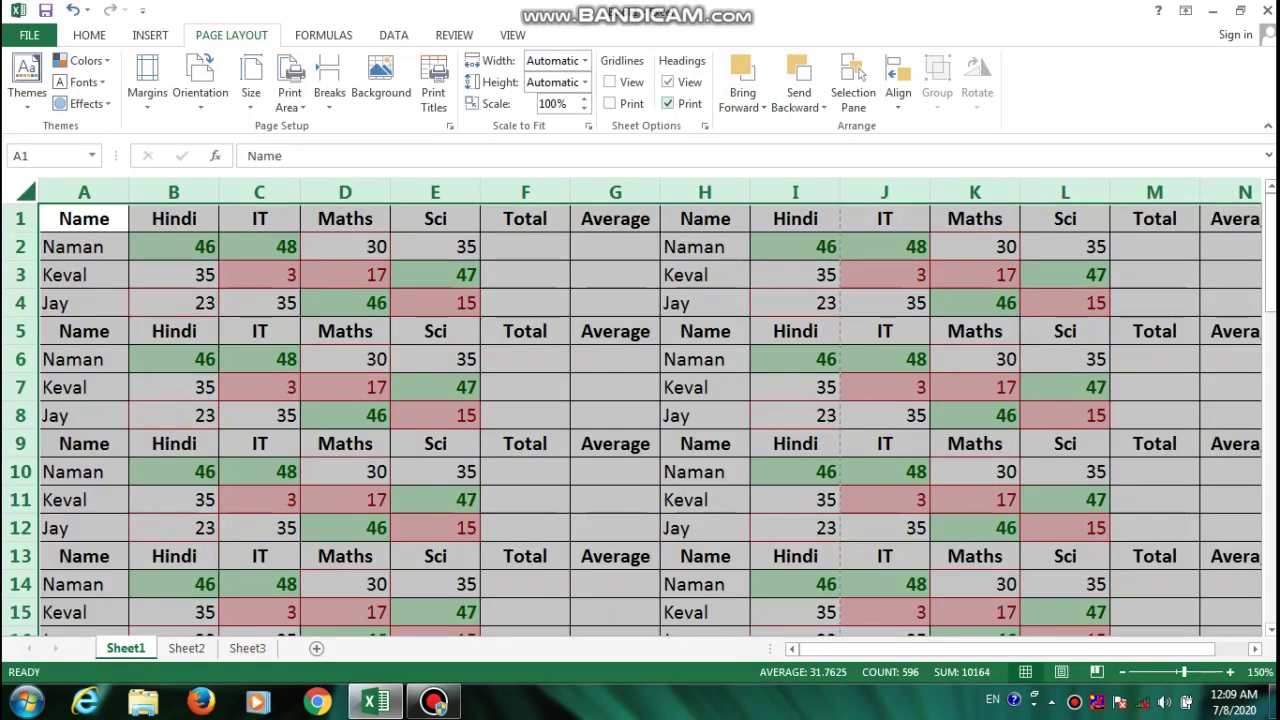
click(609, 82)
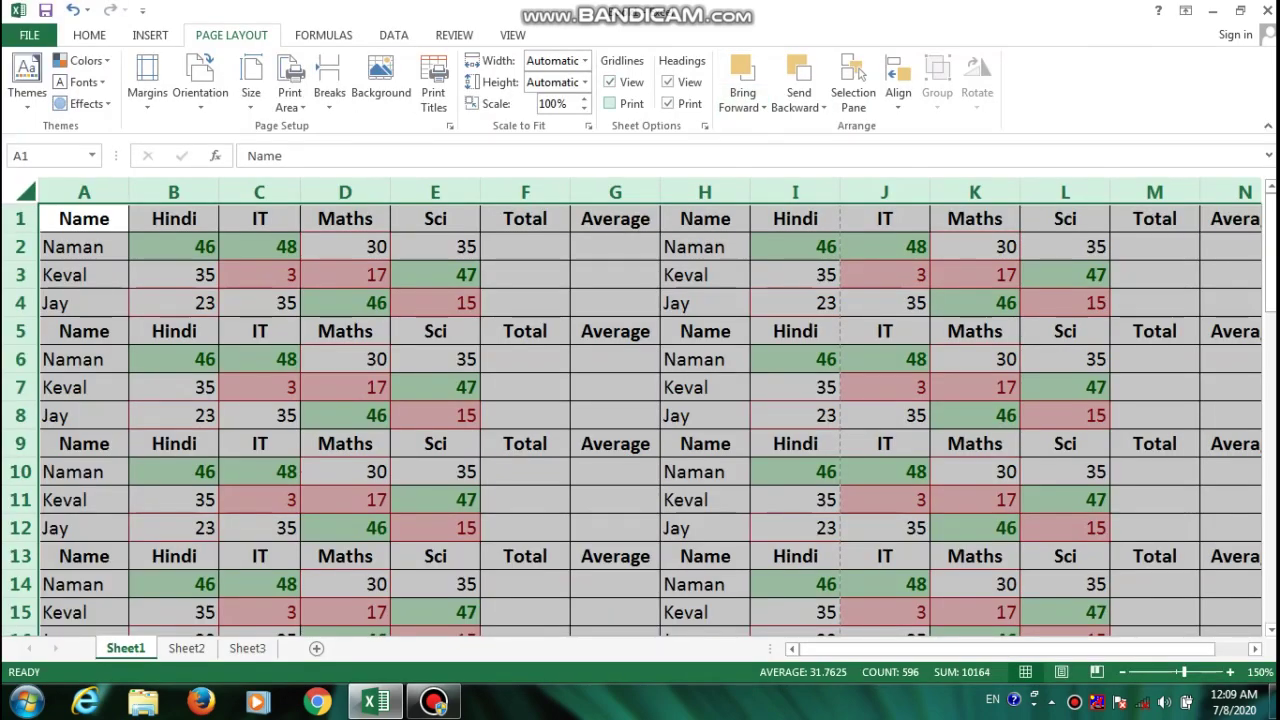
click(610, 103)
click(29, 35)
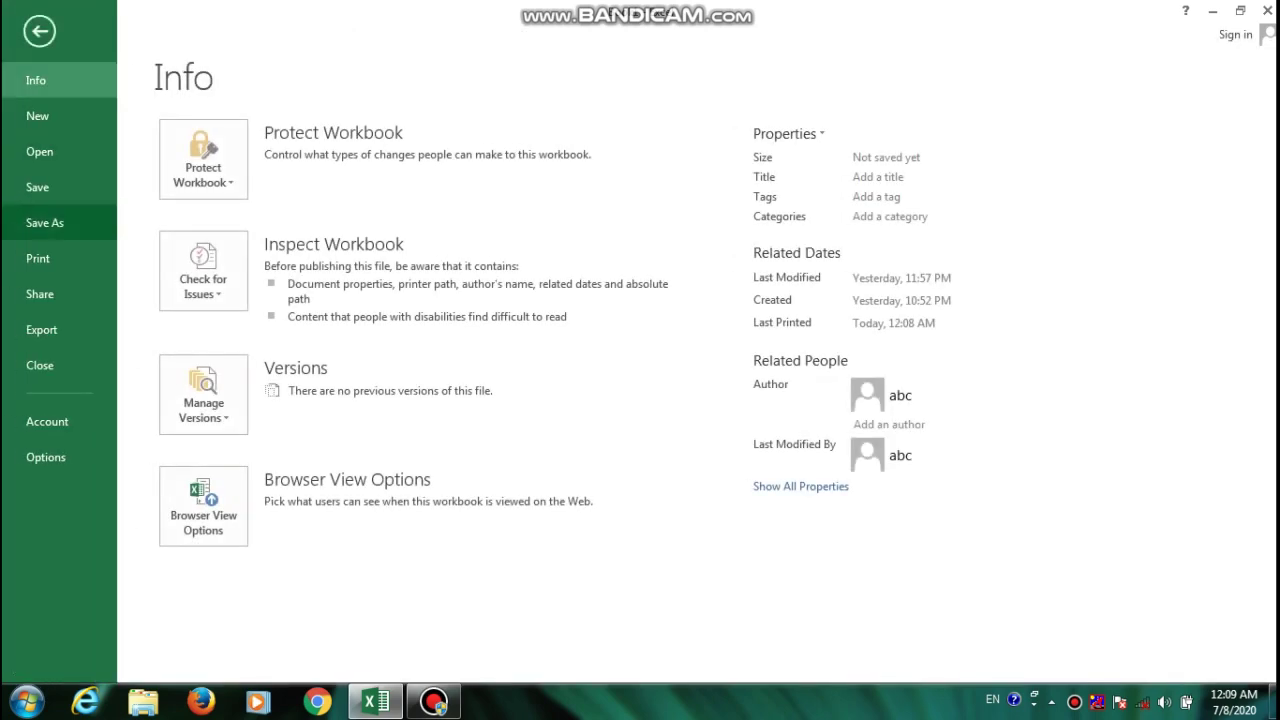
click(38, 258)
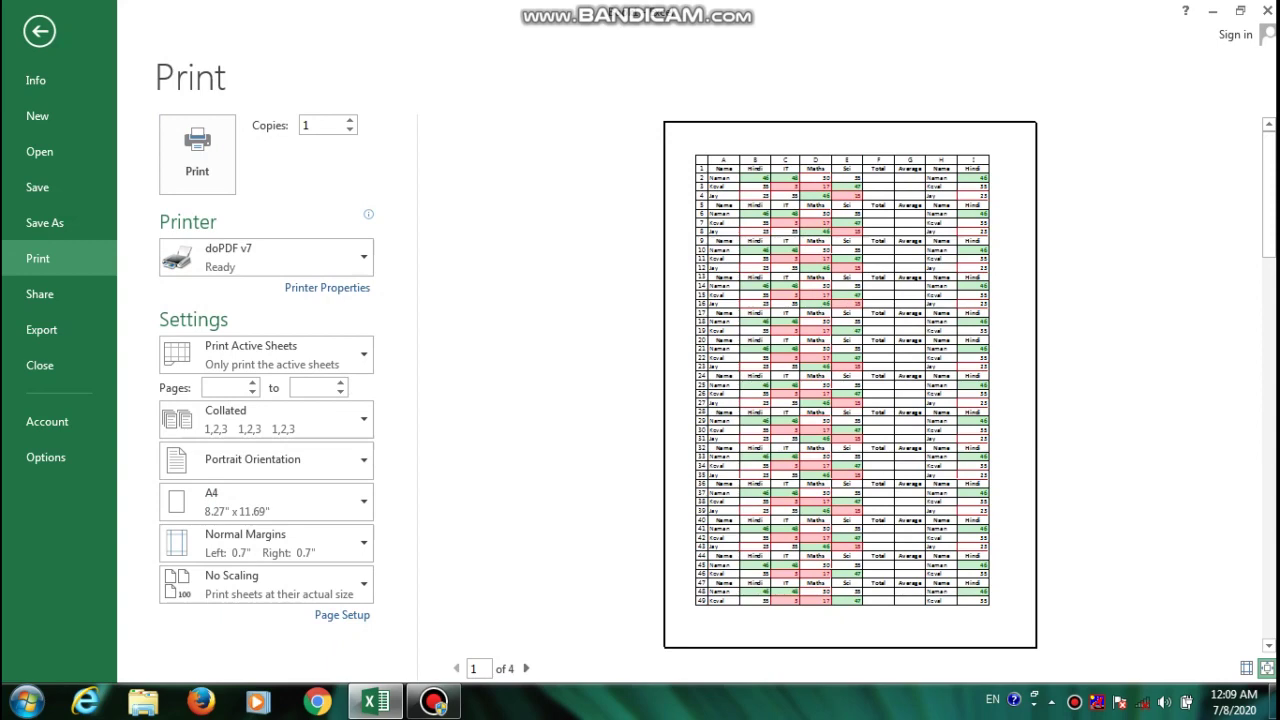
key(Escape)
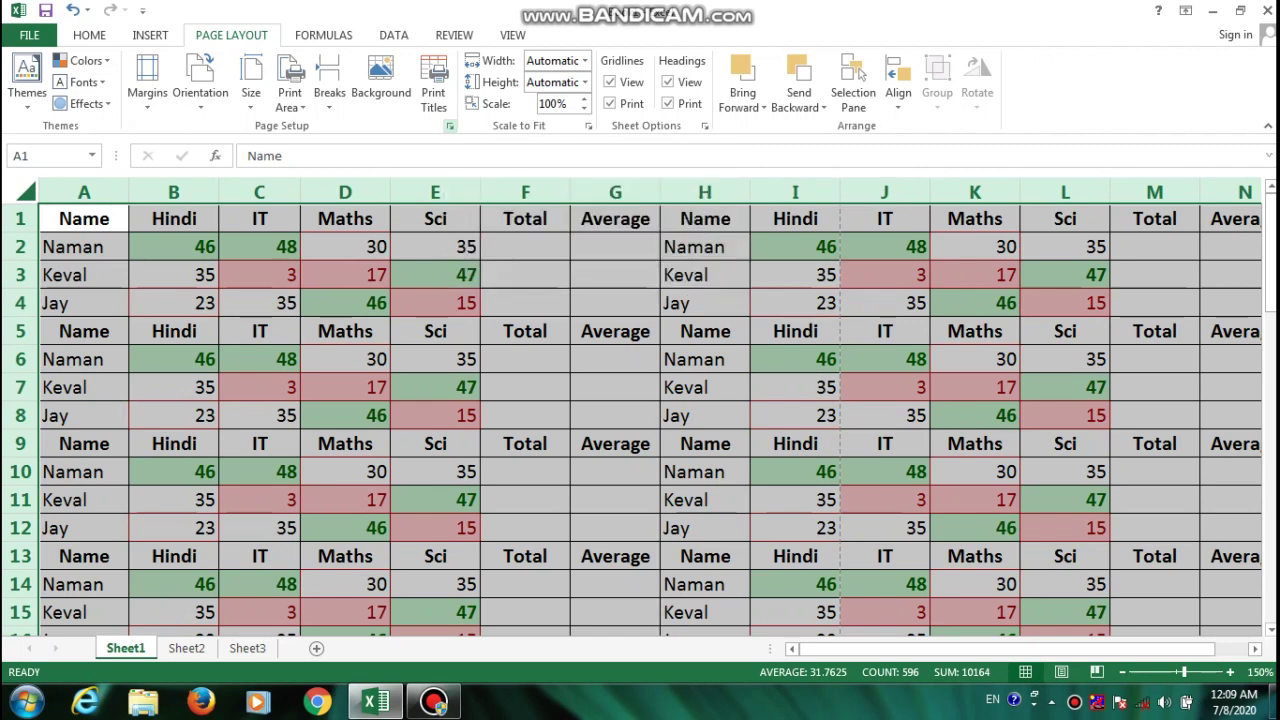
click(450, 126)
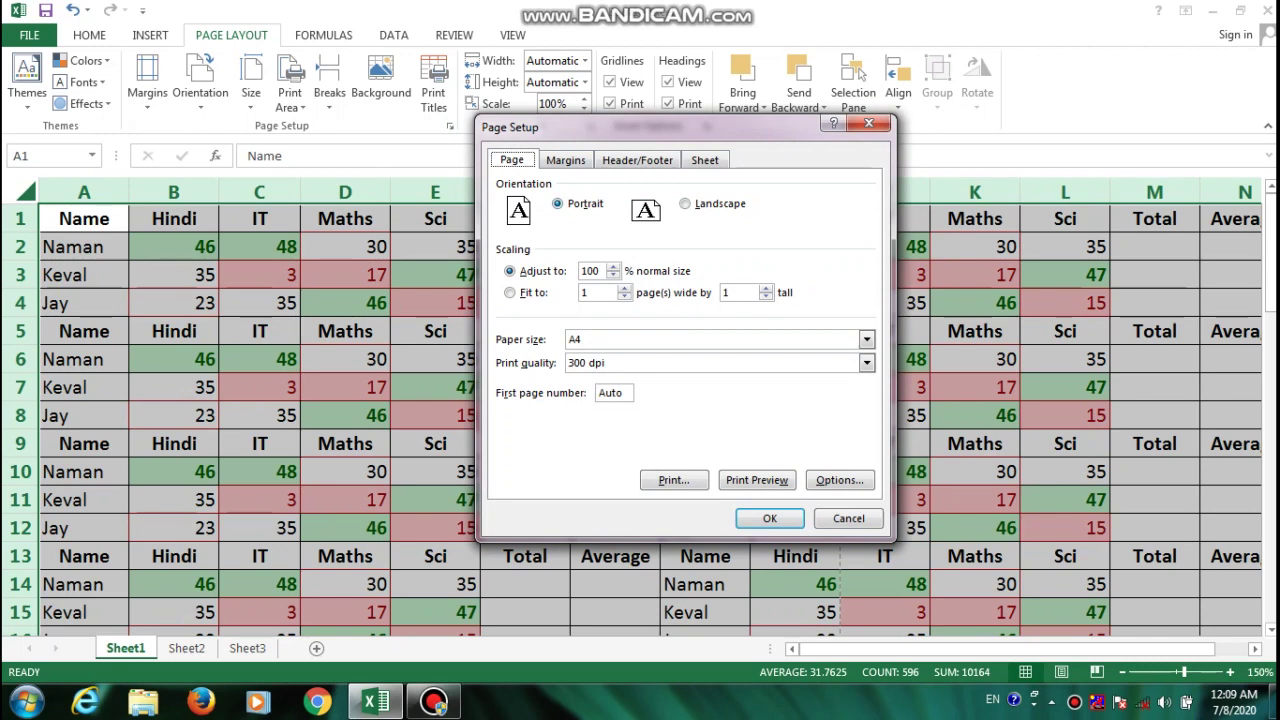
click(866, 339)
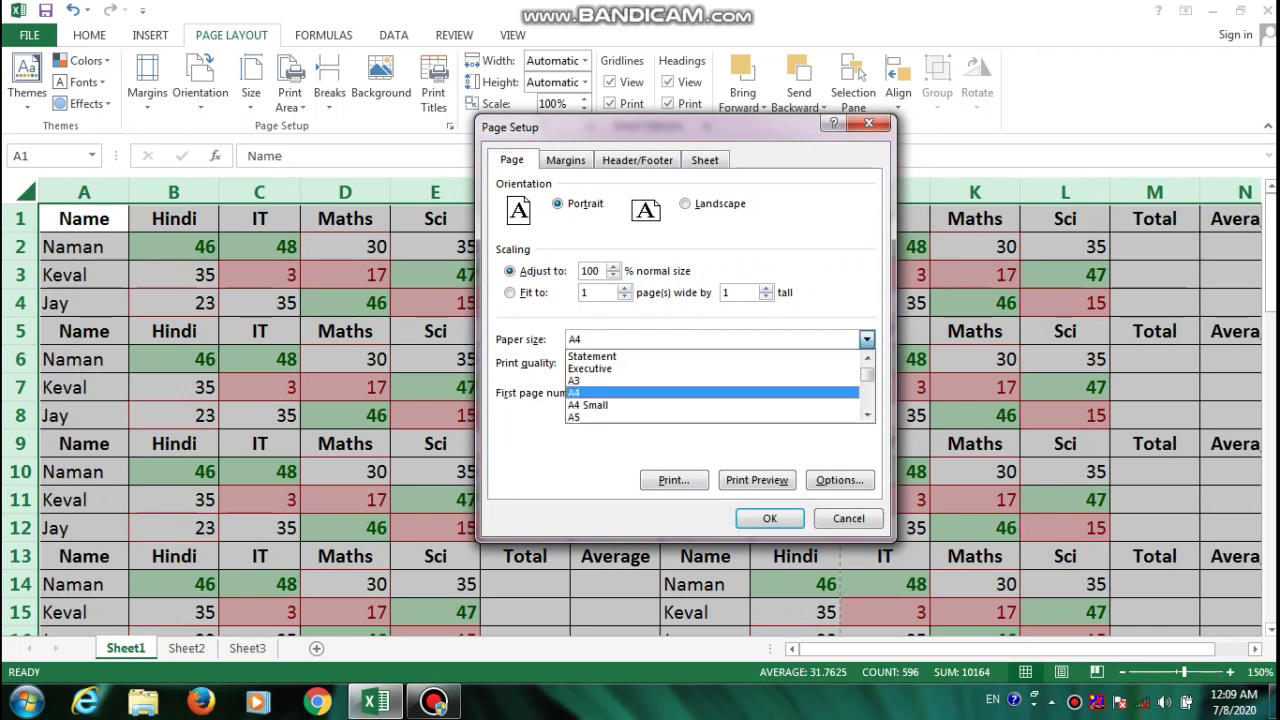
key(Return)
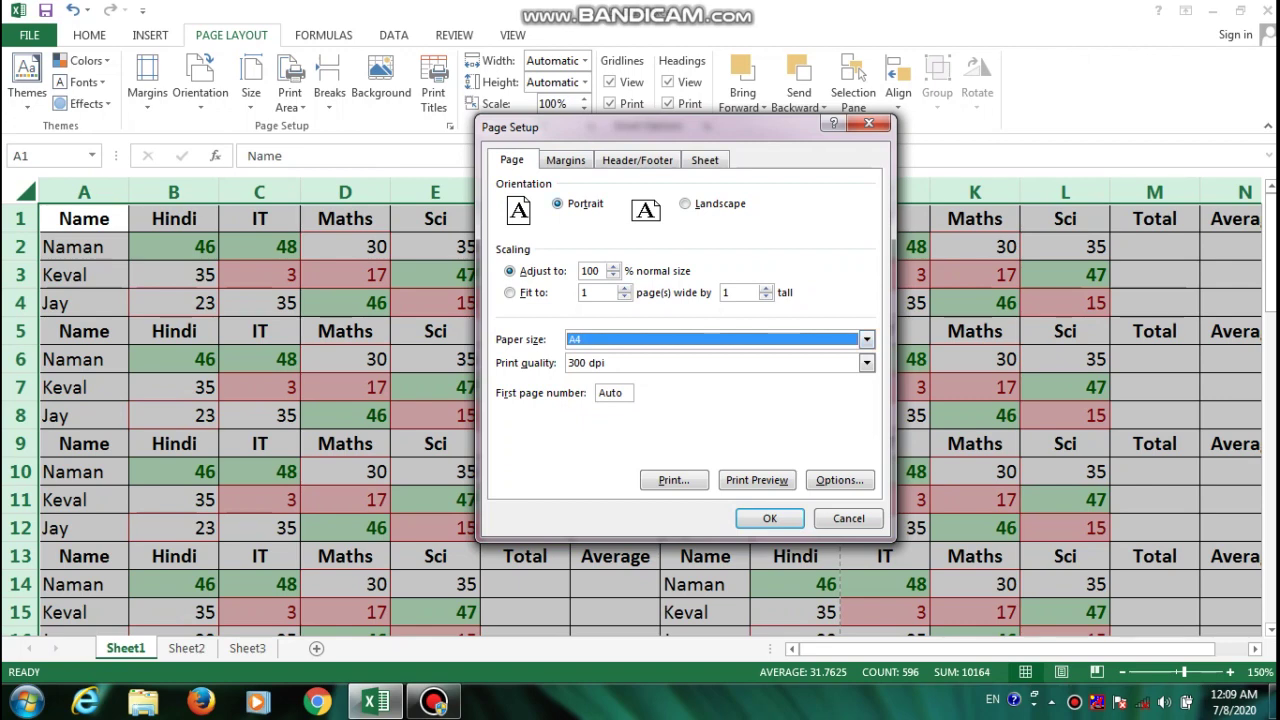
click(757, 480)
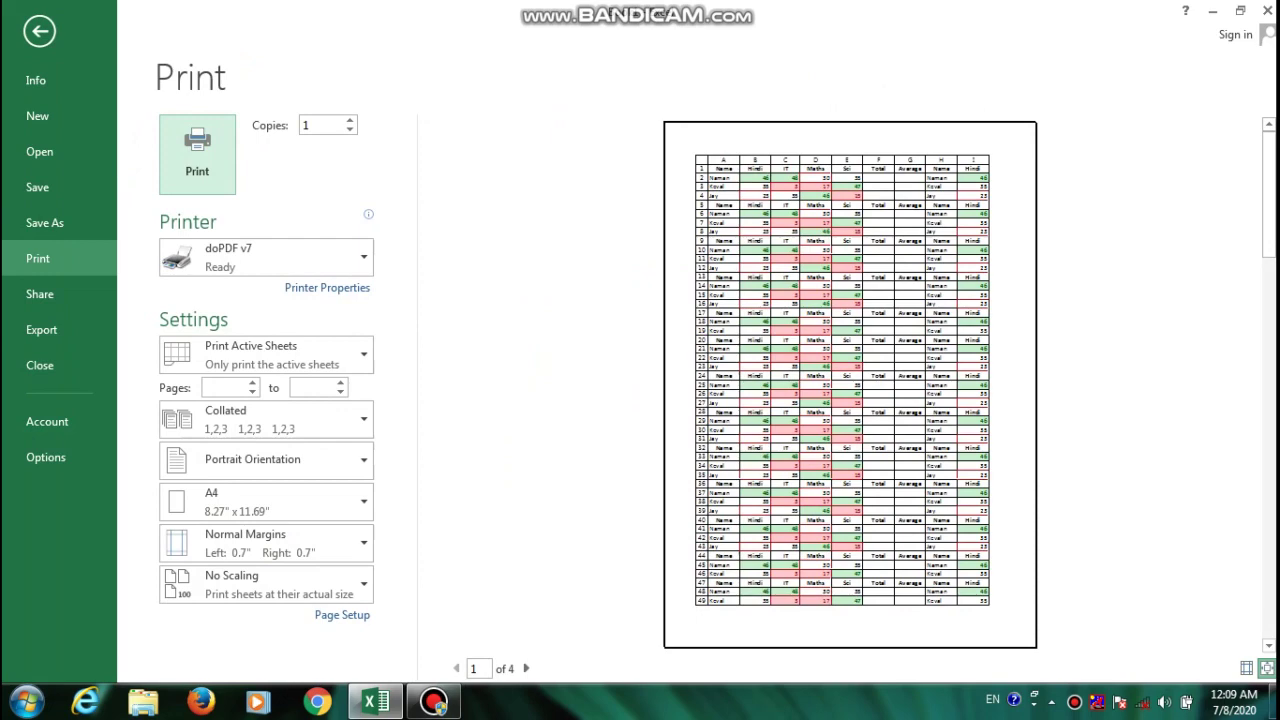
key(Escape)
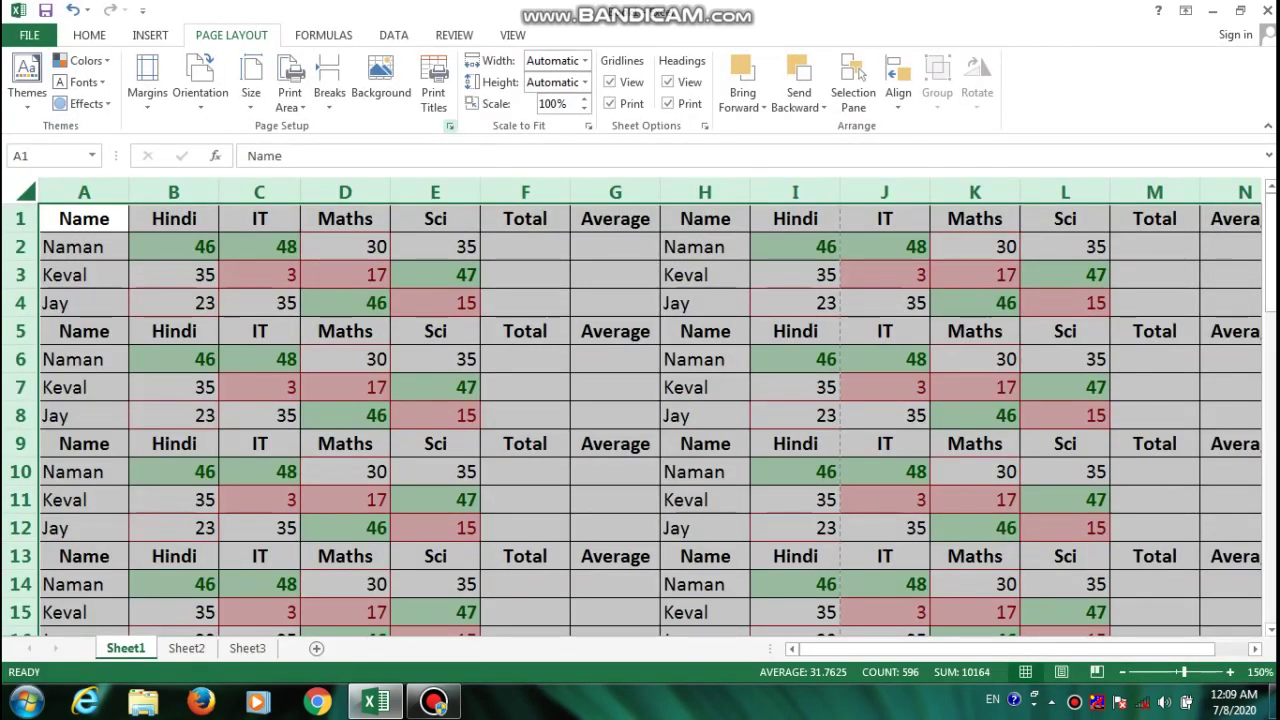
- In Page Setup's margins, set the top margin to 2.25
click(449, 126)
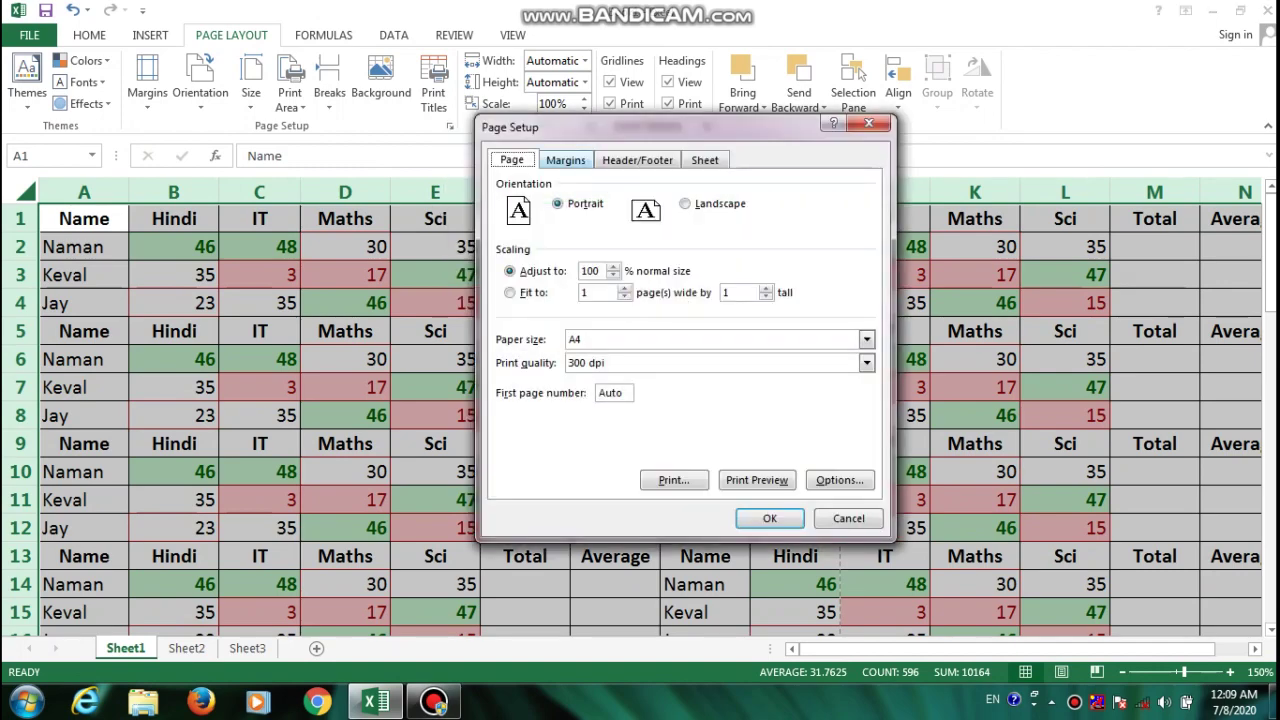
click(565, 160)
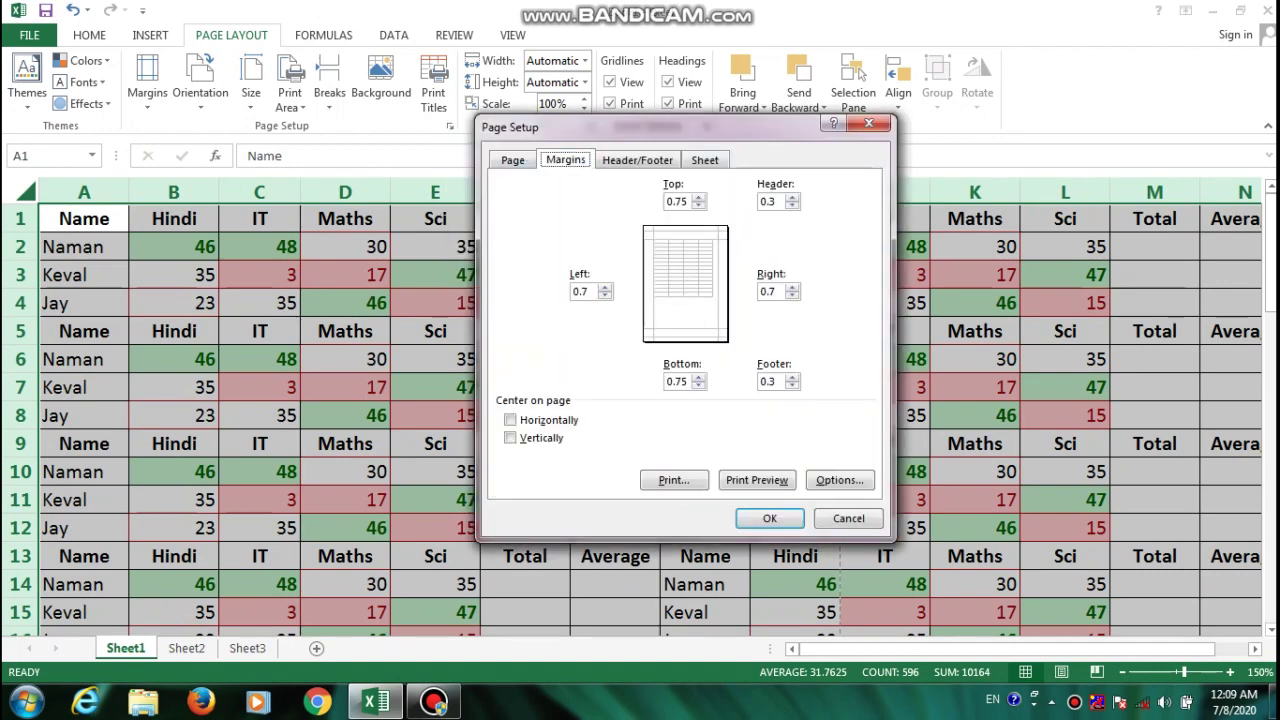
click(698, 197)
click(698, 197)
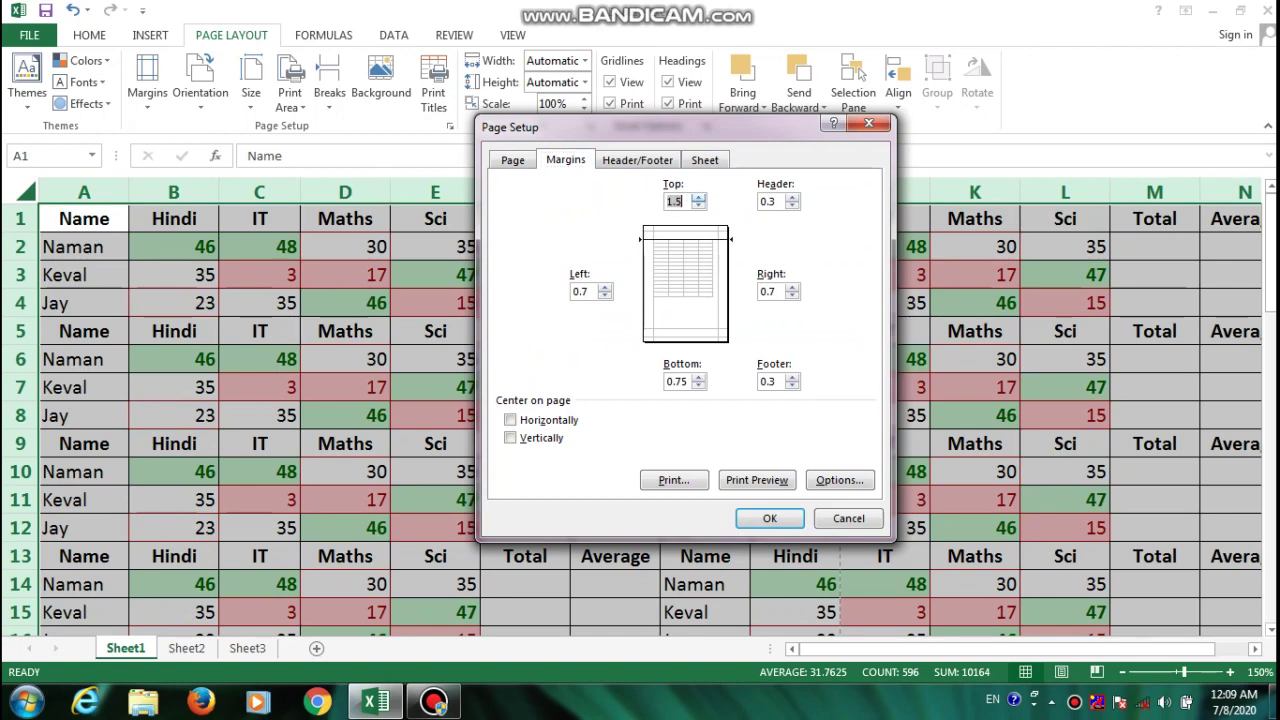
click(698, 197)
click(698, 197)
text(3)
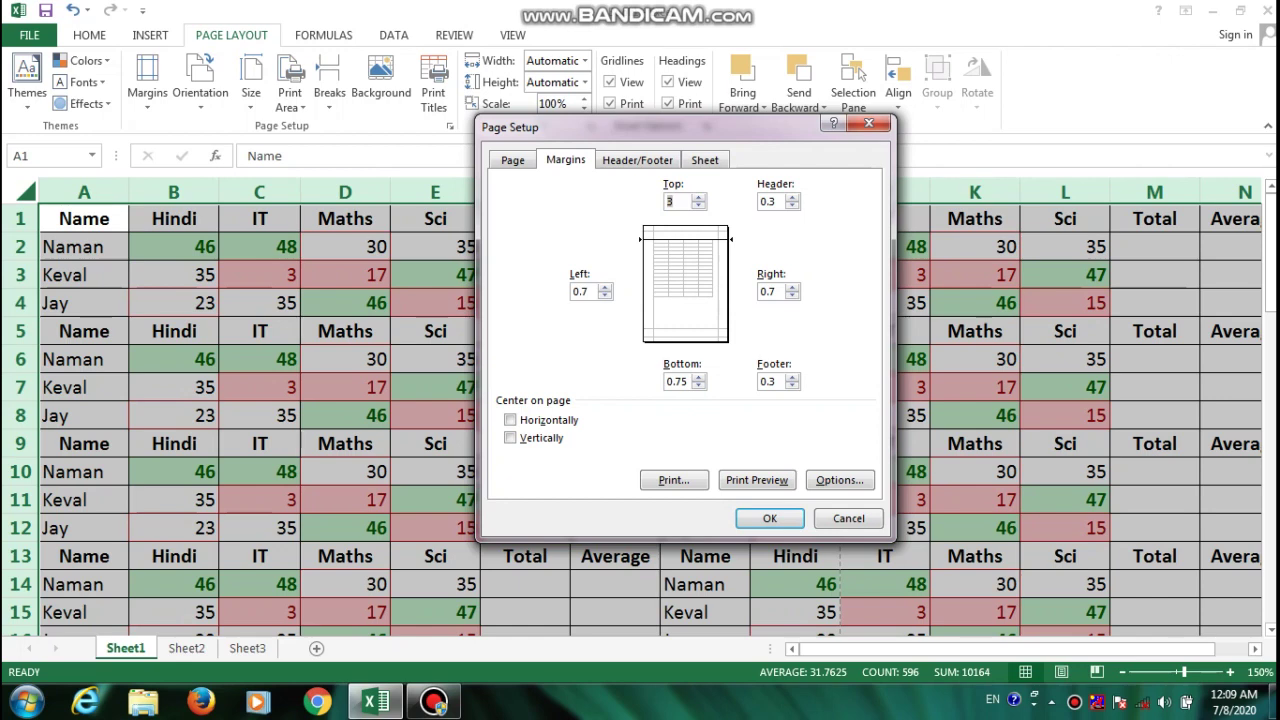
click(698, 205)
click(698, 205)
click(698, 205)
- Set left and right margins to 4, header and footer to 5, centre horizontally, then preview
click(604, 295)
click(604, 295)
click(604, 295)
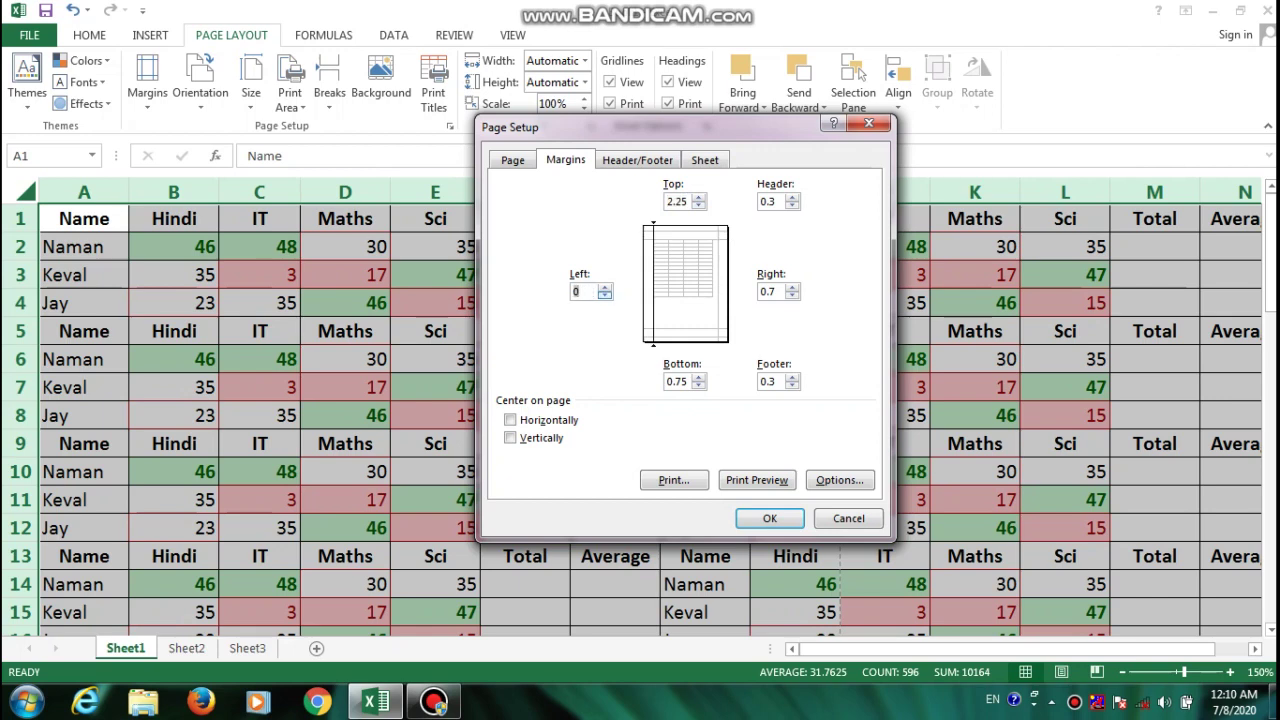
key(BackSpace)
text(4)
key(Tab)
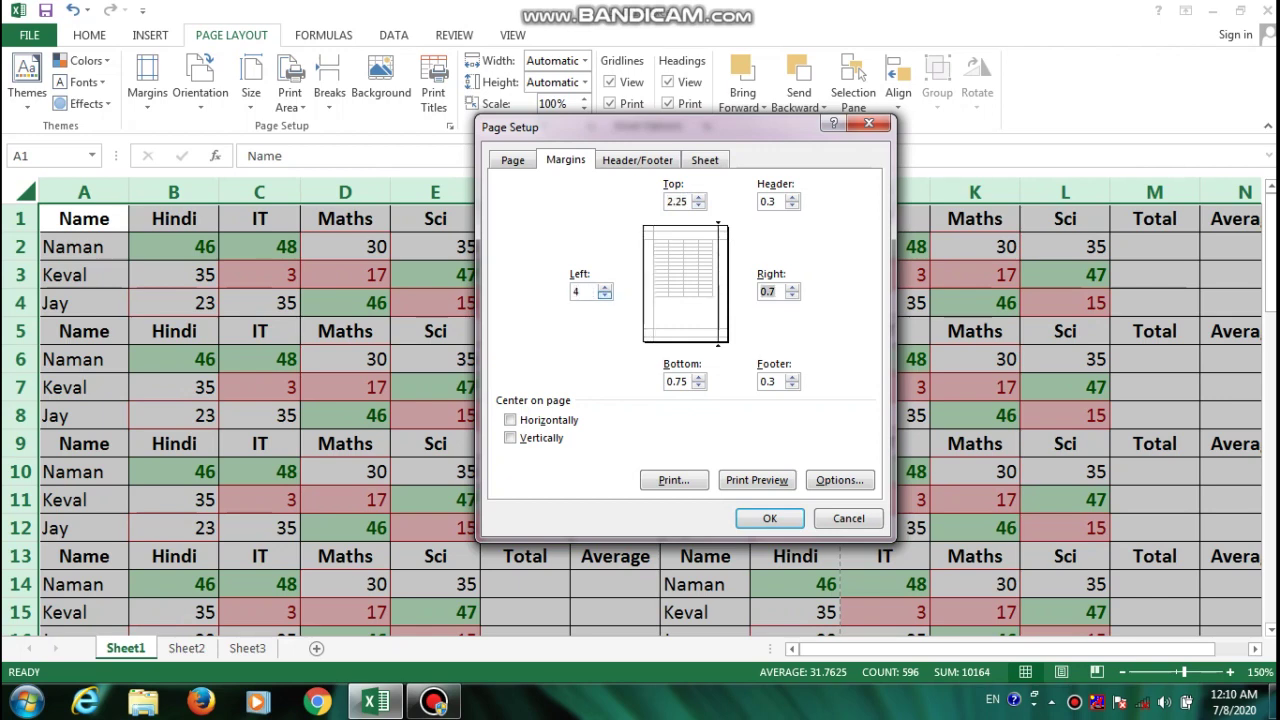
text(4)
key(Tab)
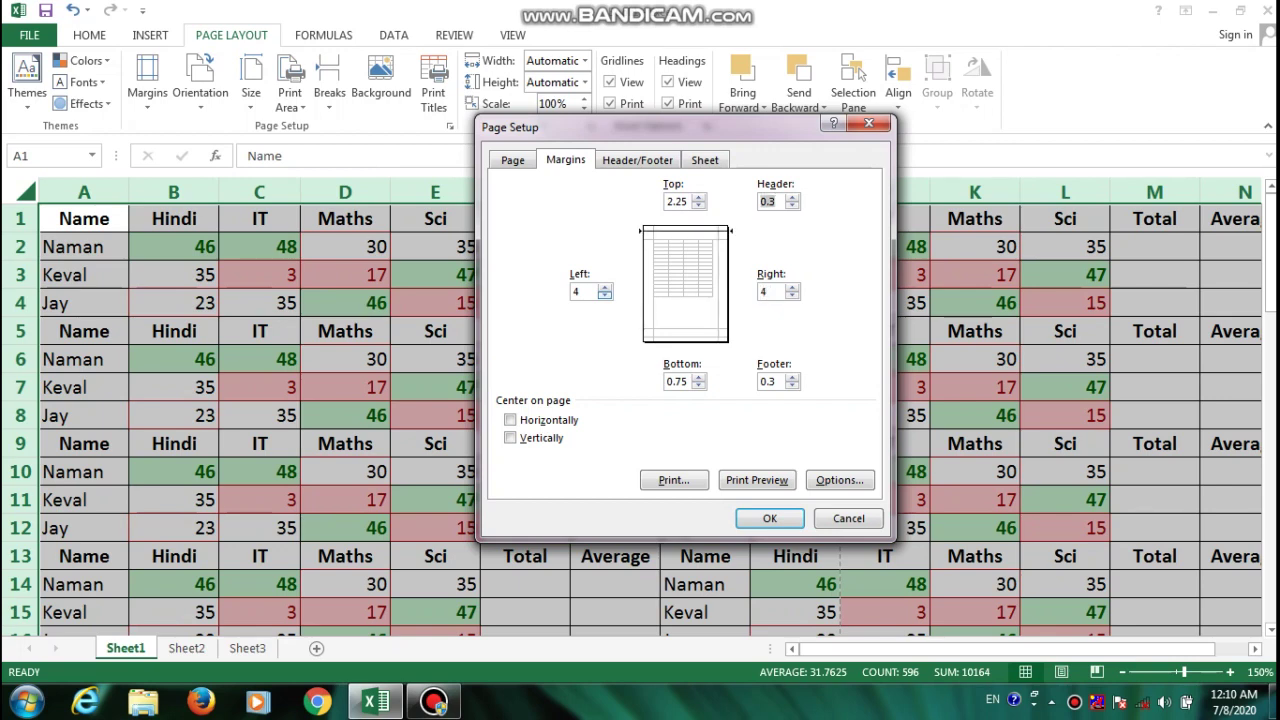
text(5)
key(Tab)
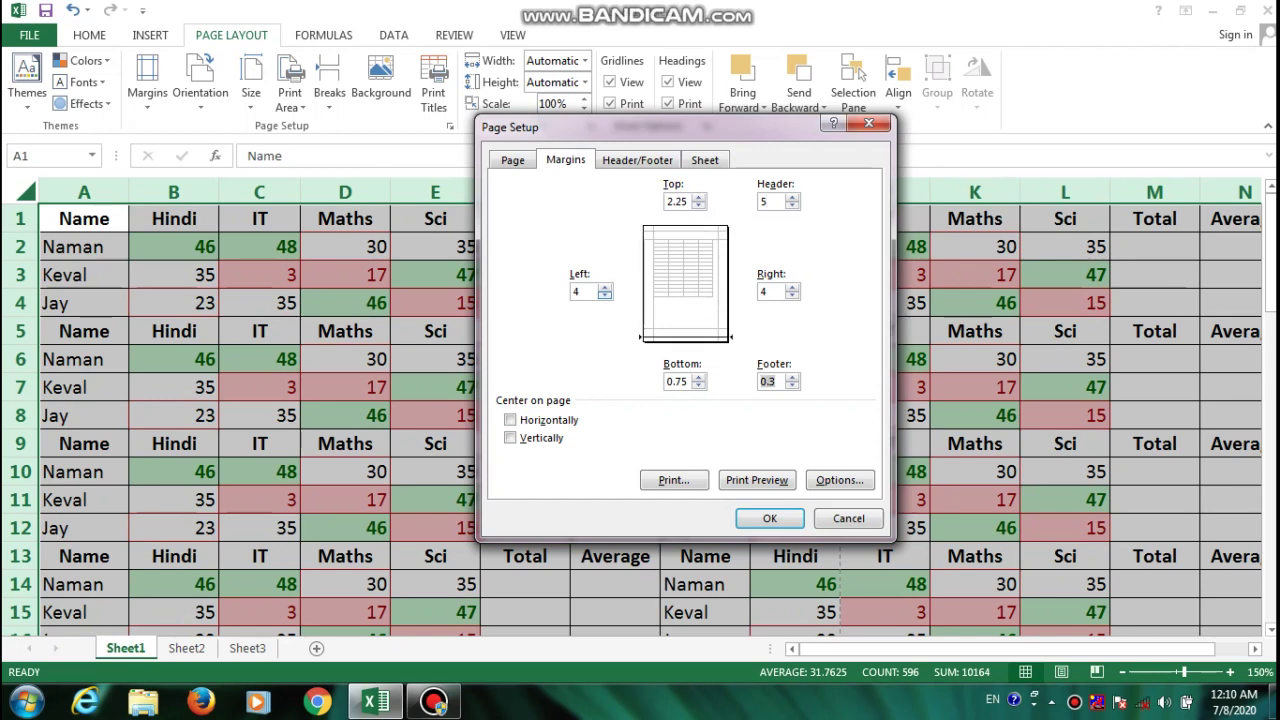
text(5)
key(Tab)
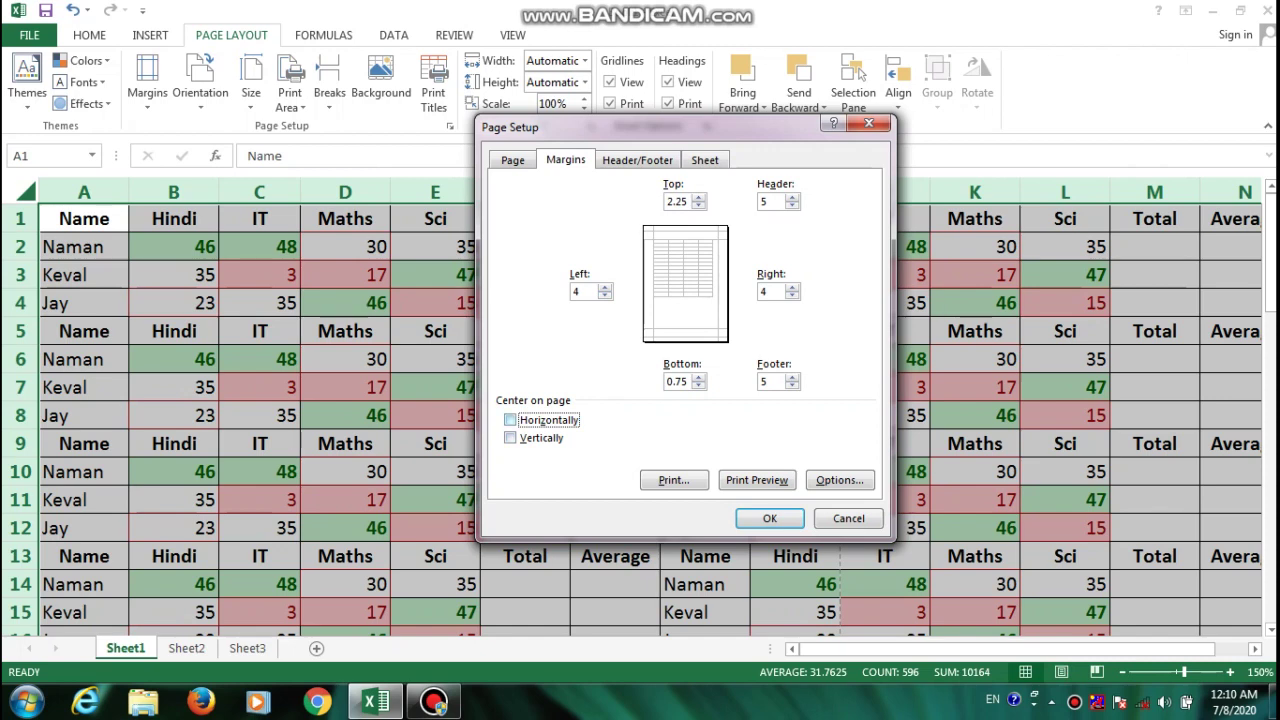
key(space)
click(757, 480)
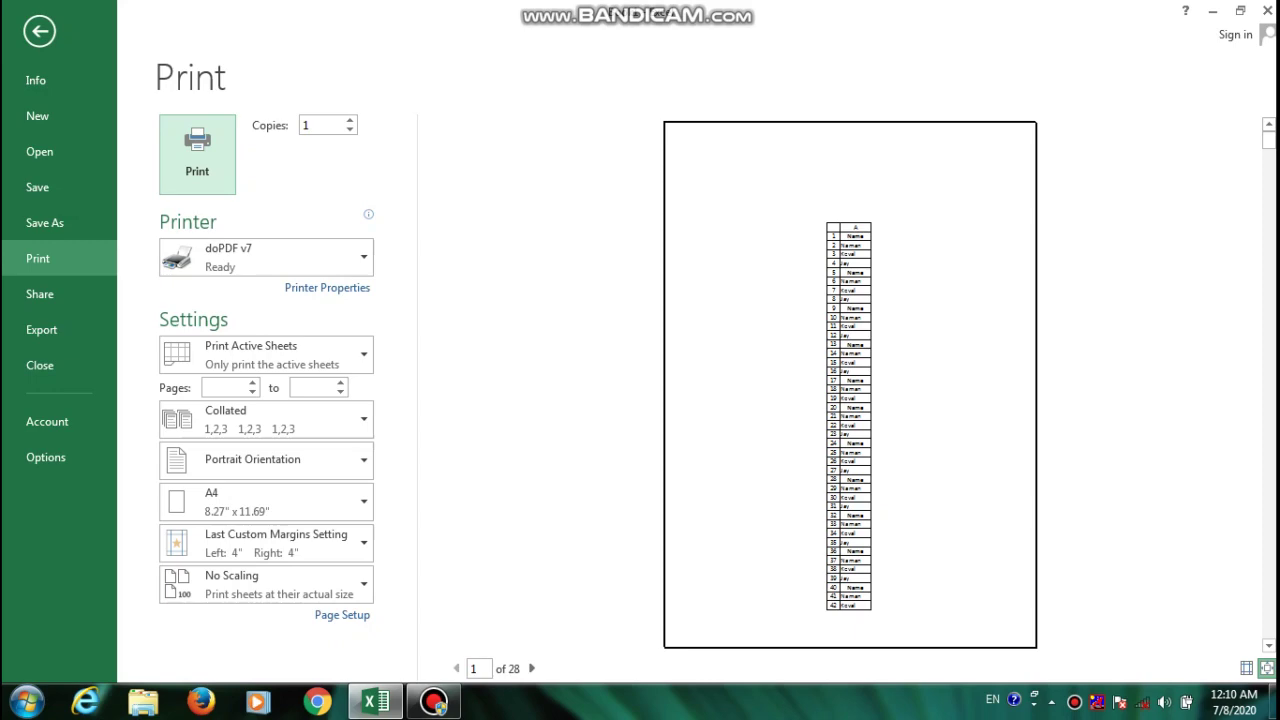
key(Escape)
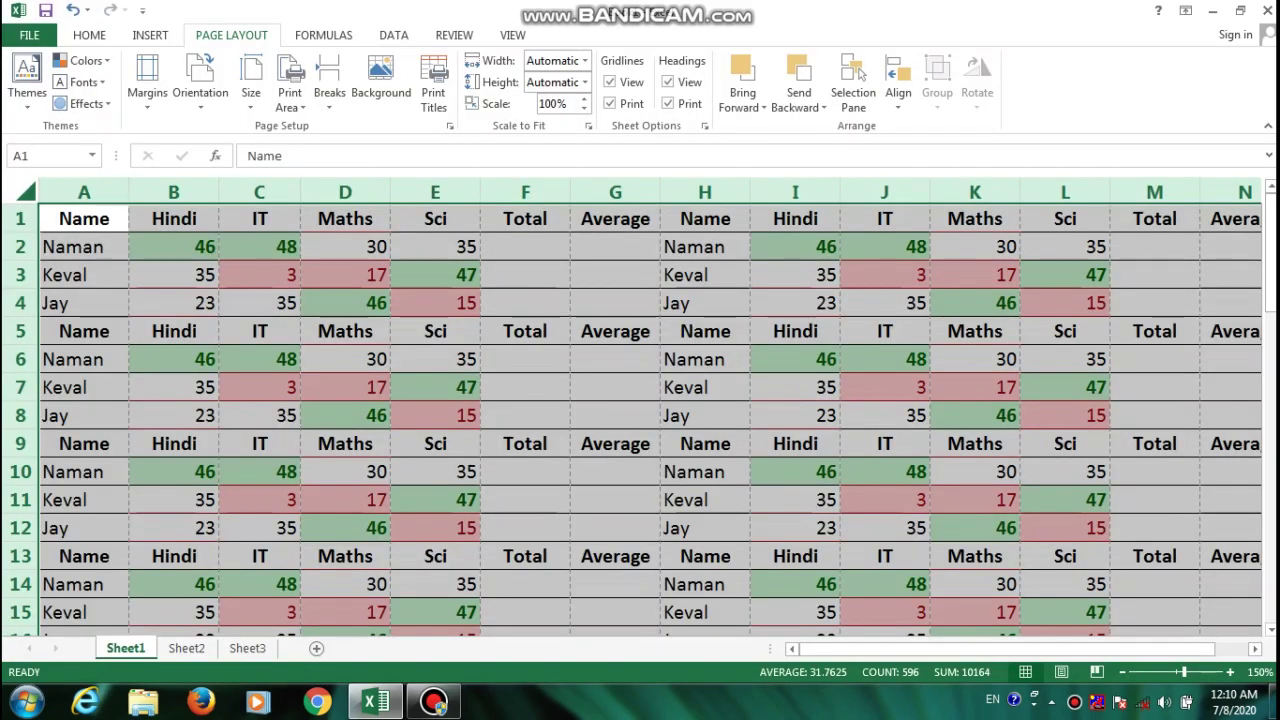
- Create a custom header with 'Information Technology' on the left and 1 in the centre, then preview
click(450, 126)
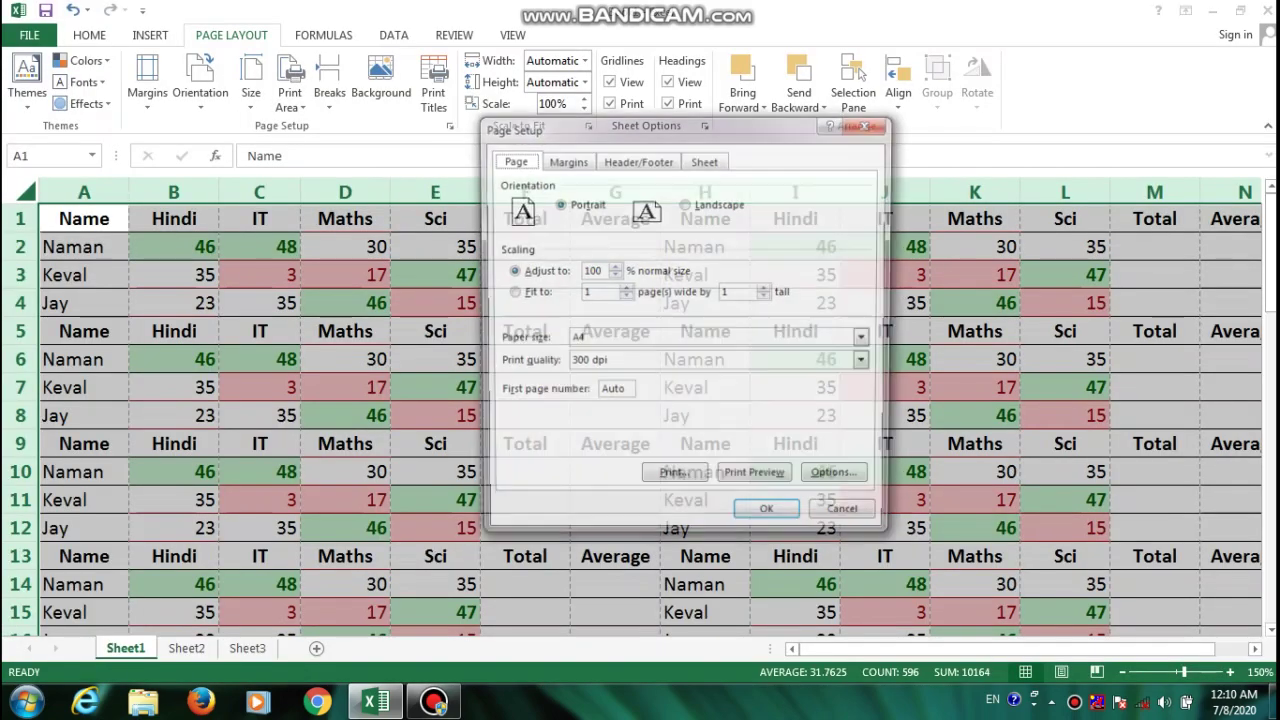
click(565, 160)
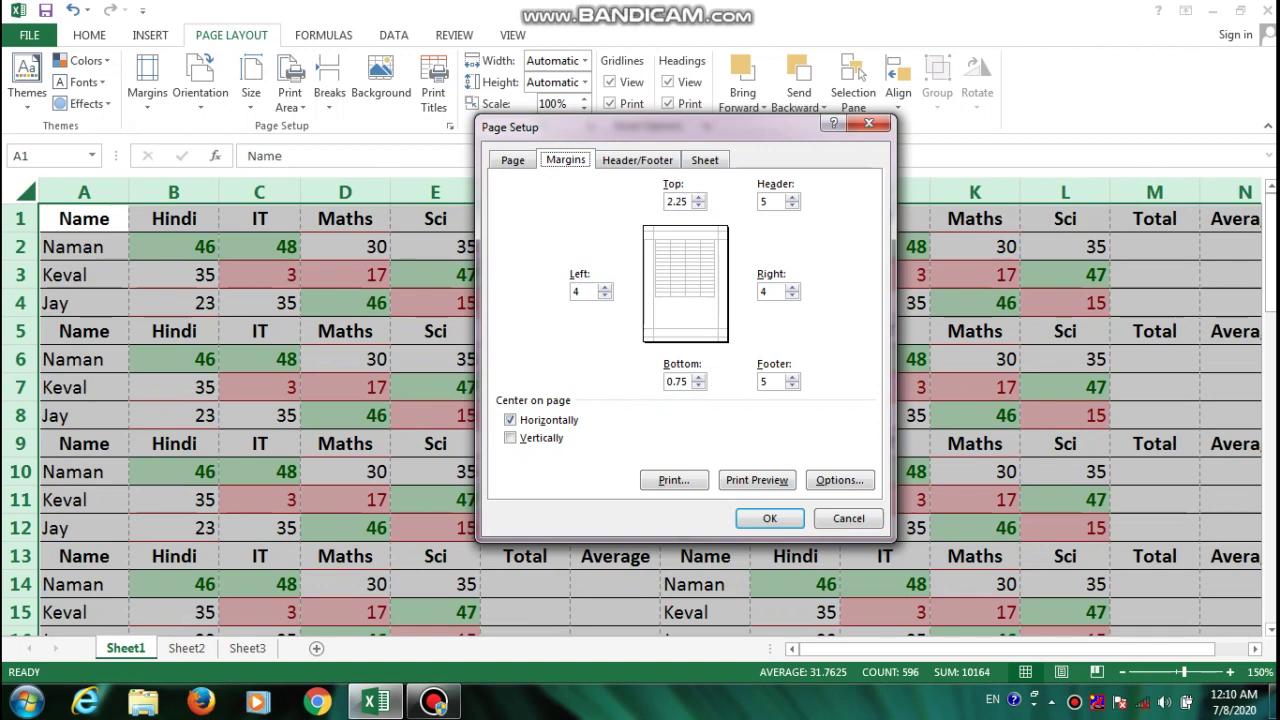
click(637, 160)
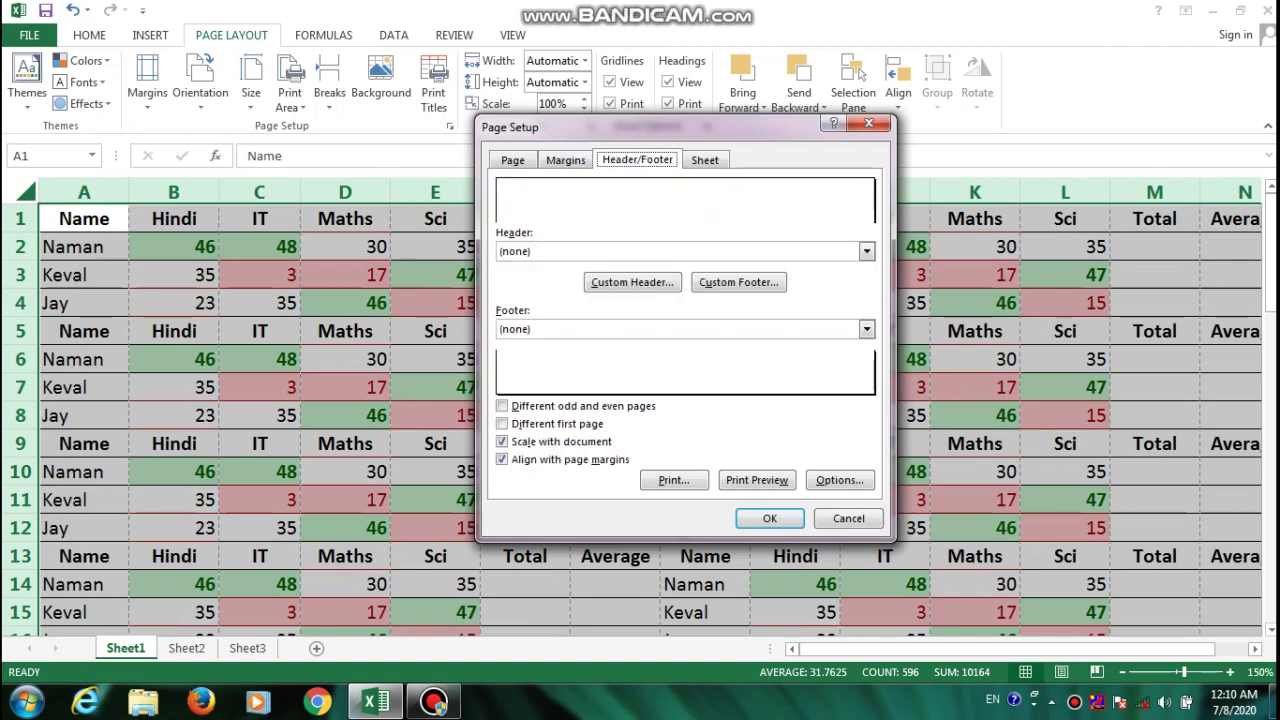
click(631, 282)
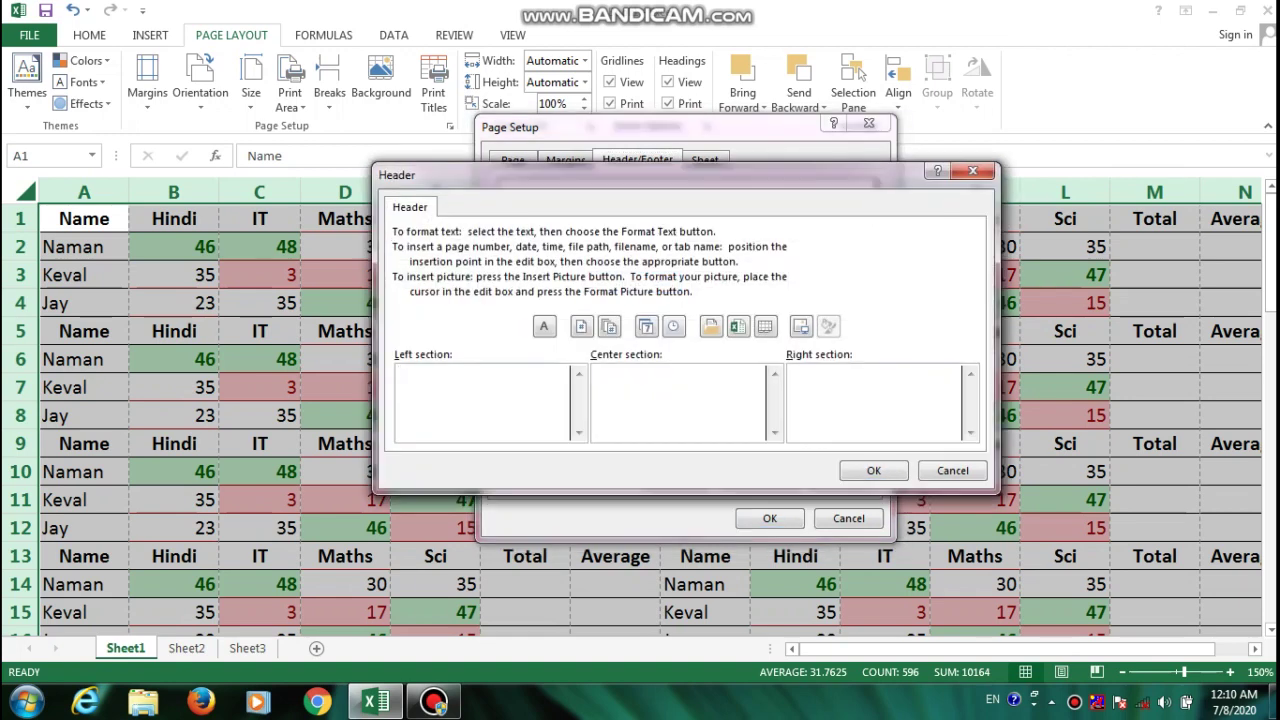
text(Info)
text(rmation )
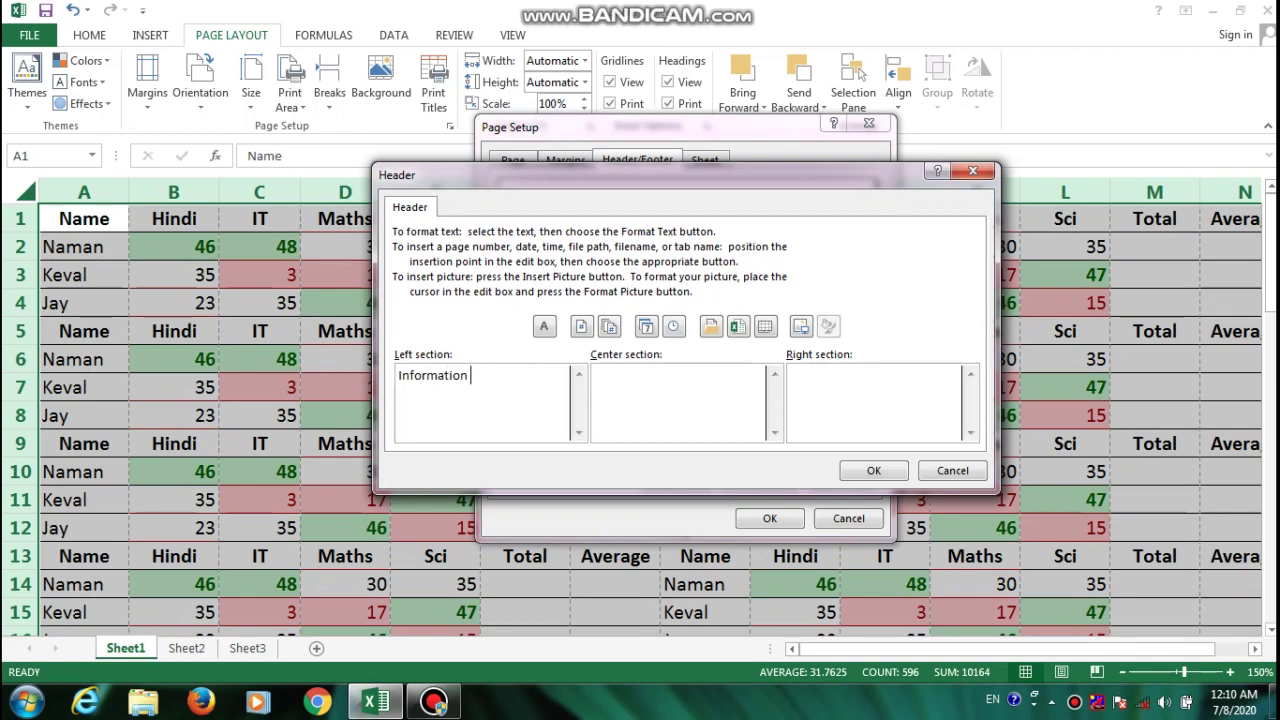
text(Tech)
text(nology)
text(1)
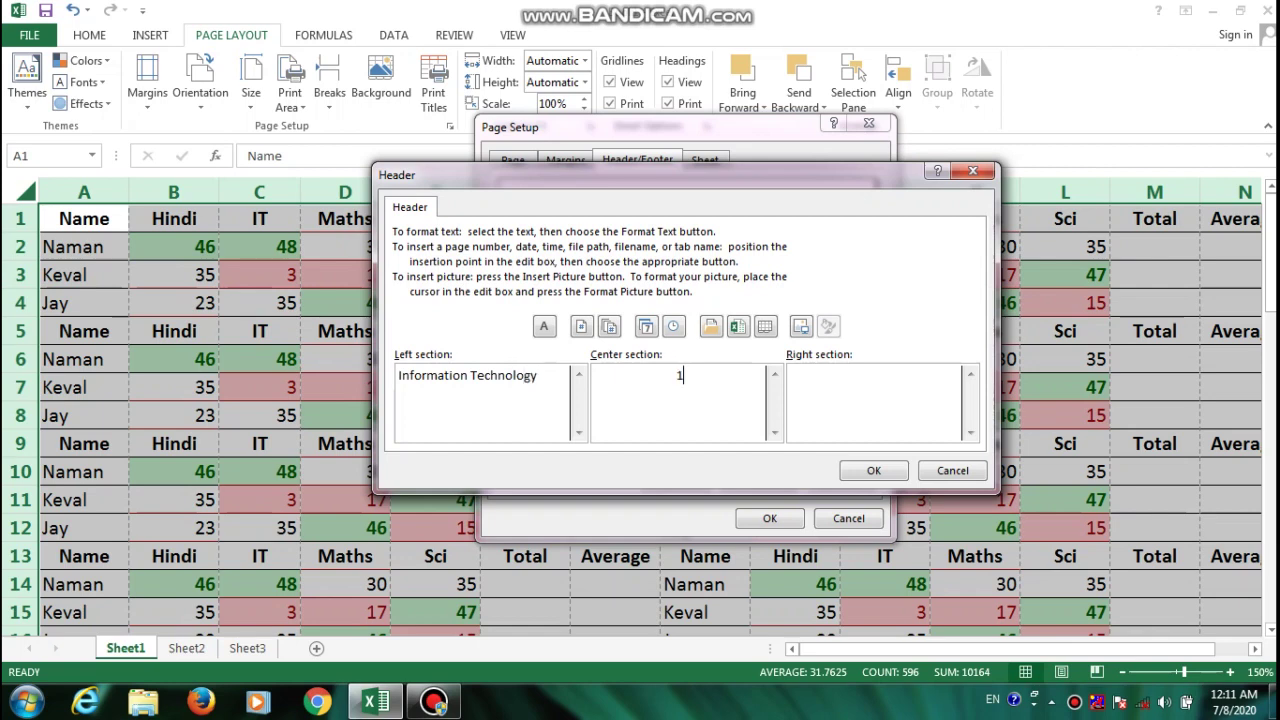
key(Tab)
key(Return)
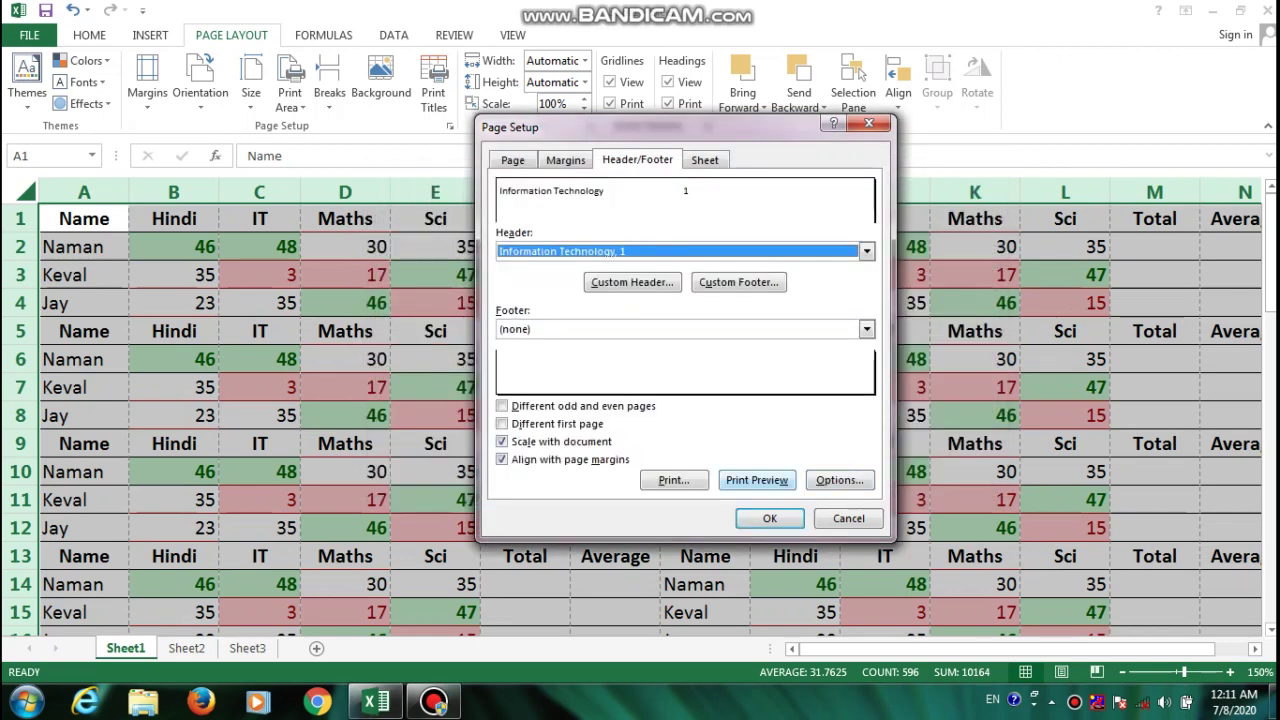
click(757, 480)
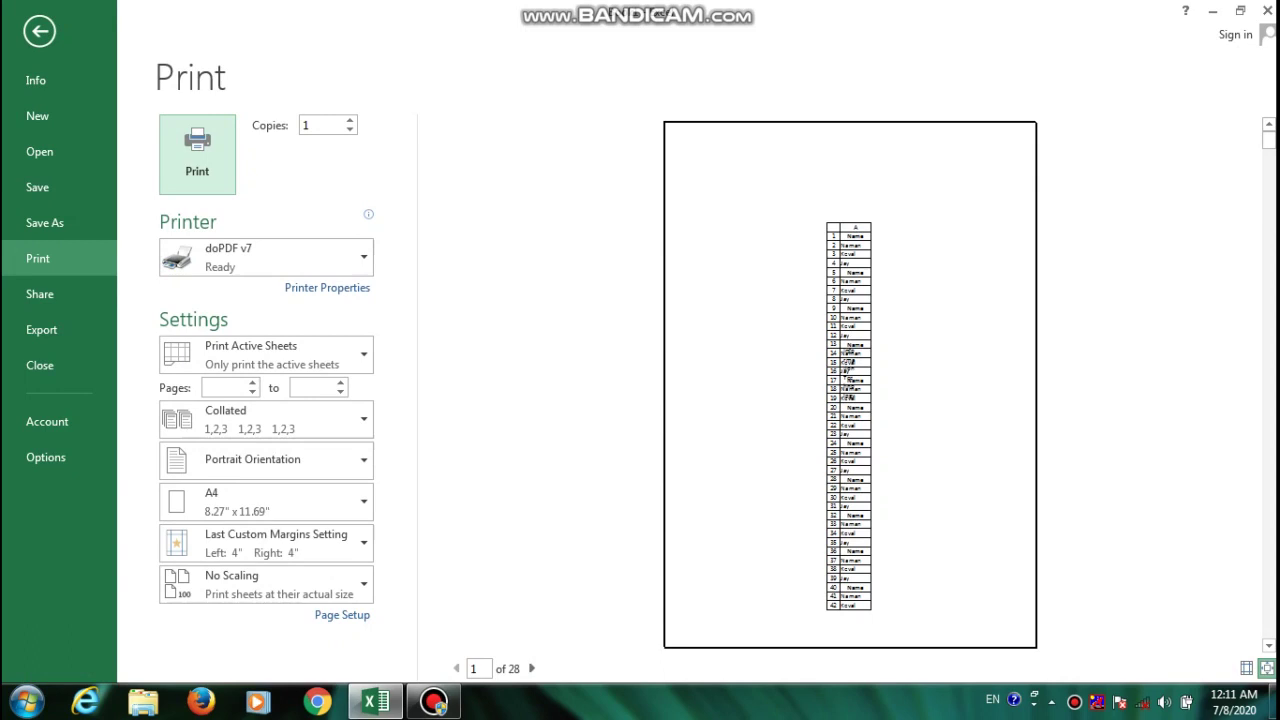
- Try Narrow margins, then apply Normal margins and return to the sheet
click(265, 543)
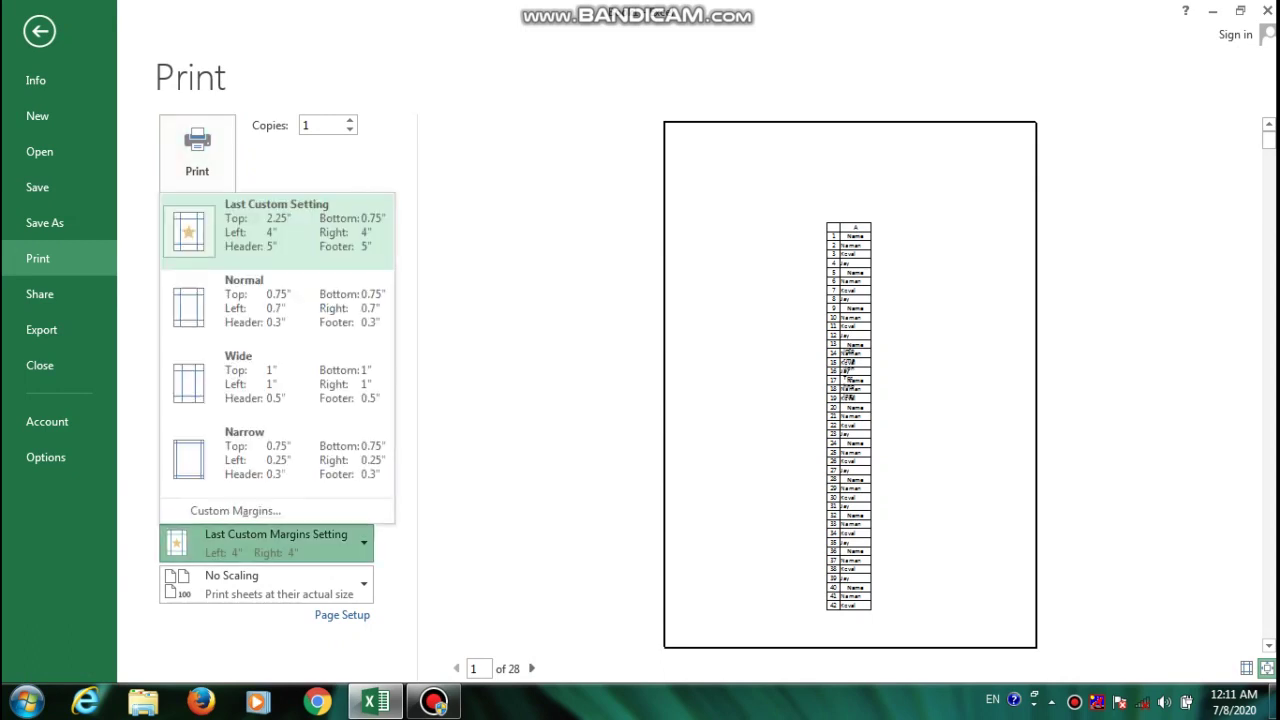
click(270, 455)
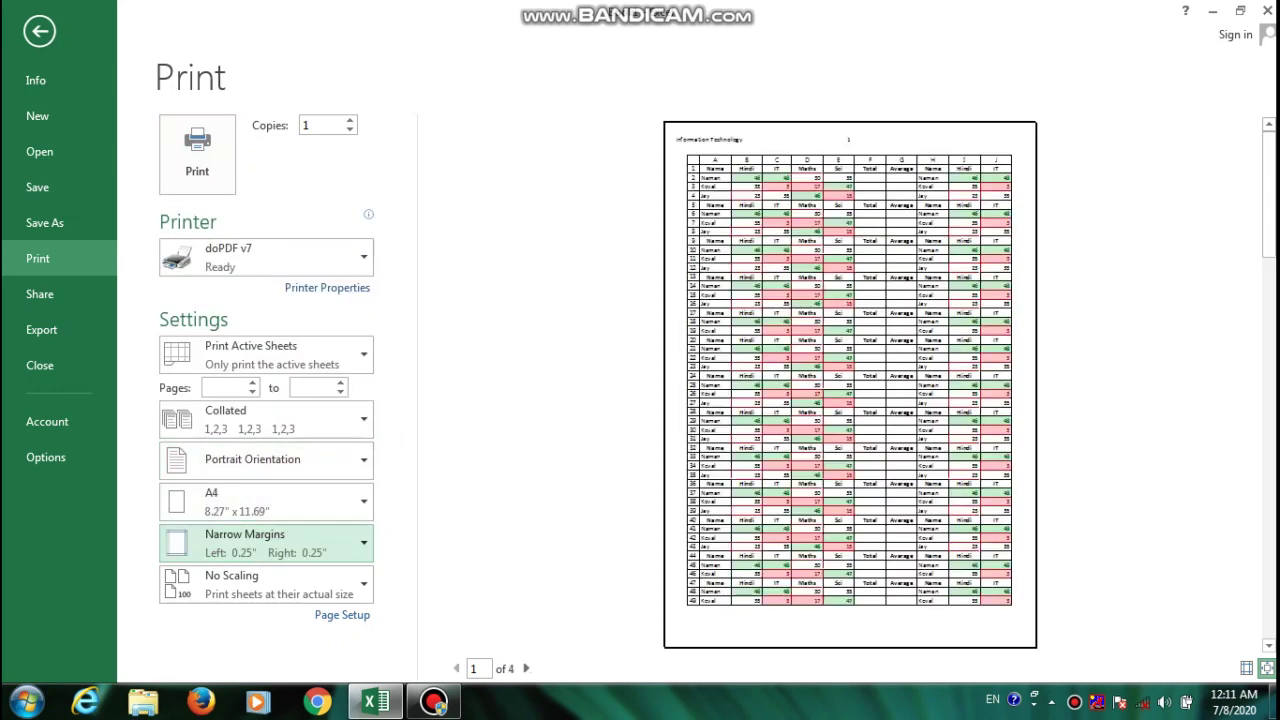
click(260, 543)
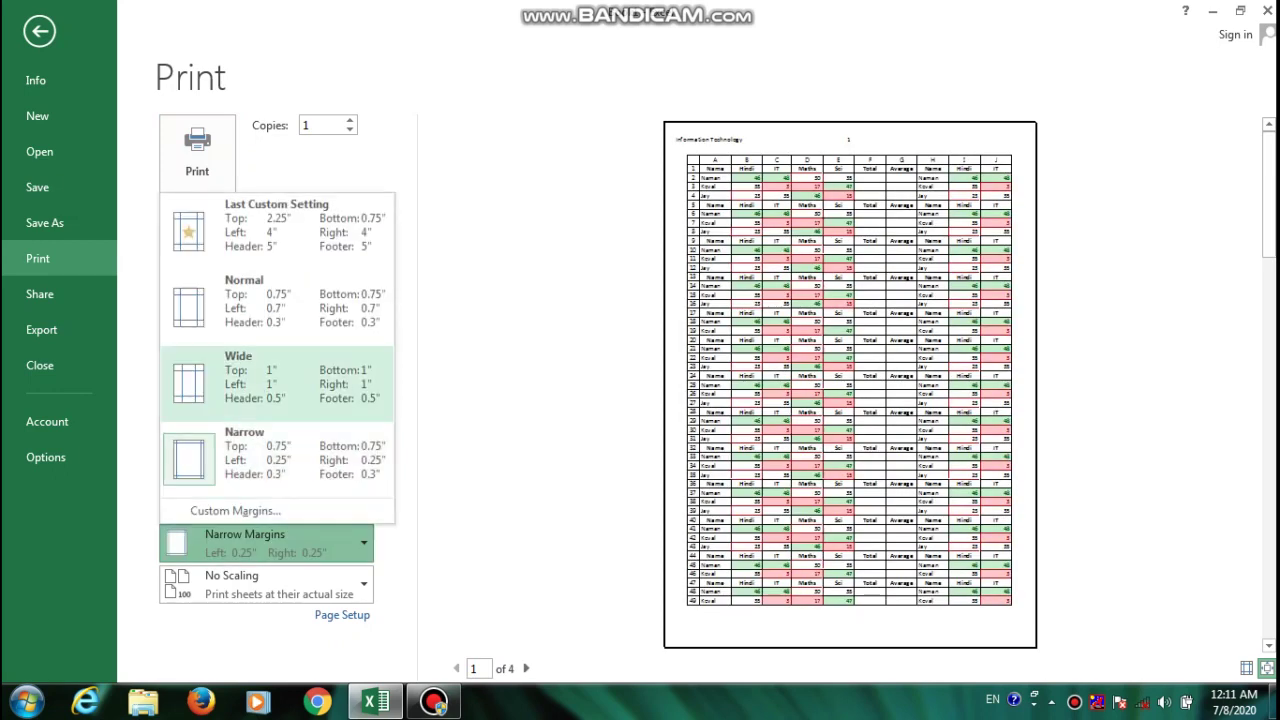
click(255, 300)
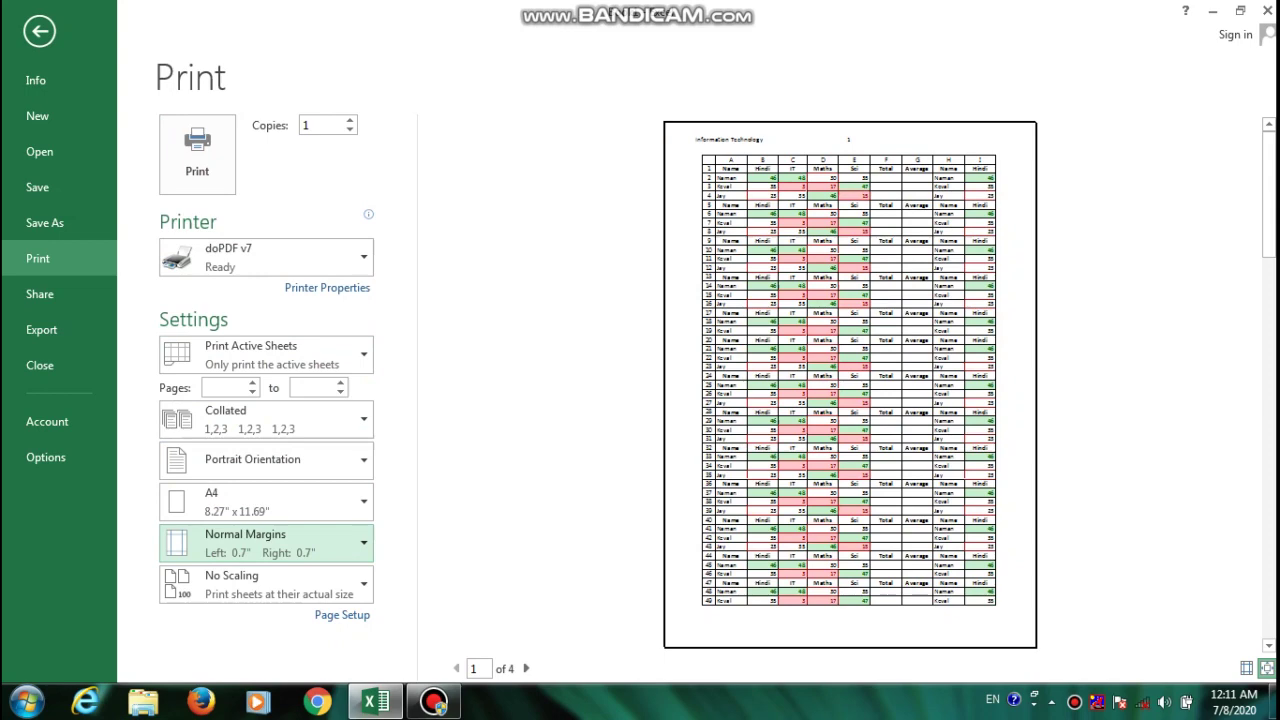
key(Escape)
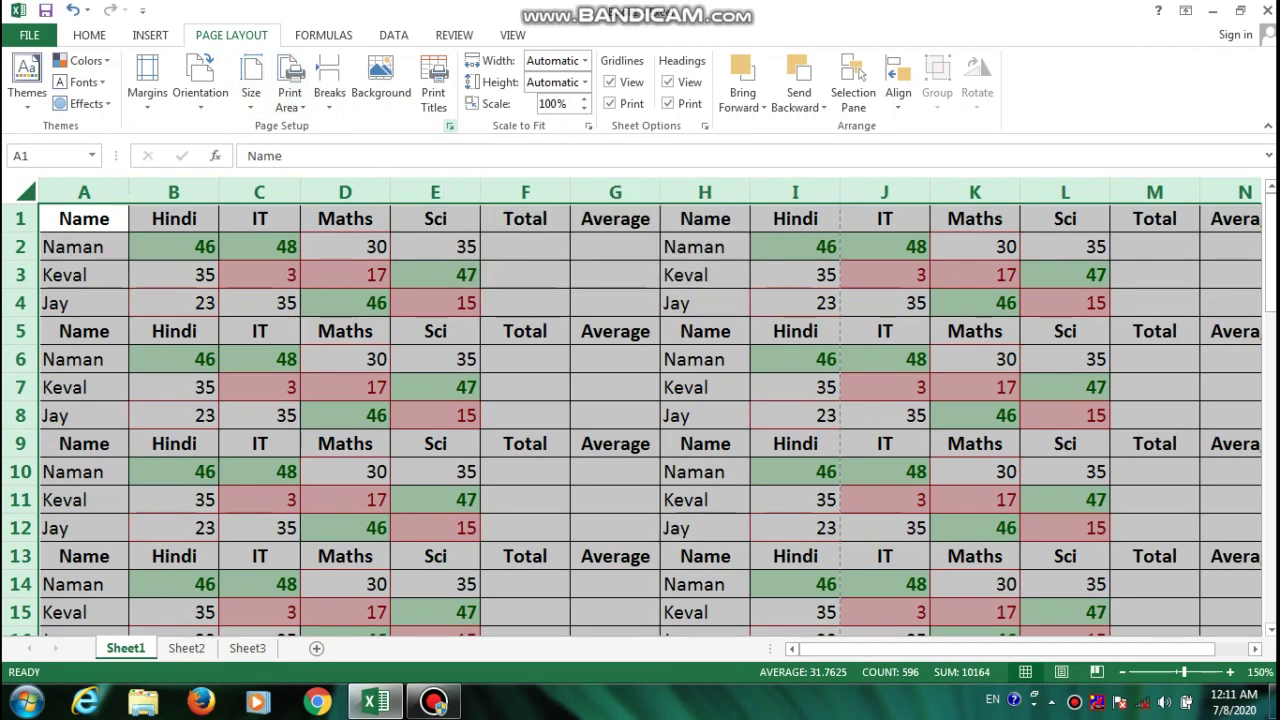
- Add a custom footer reading 'xyz' in the left and right sections and preview it
click(449, 126)
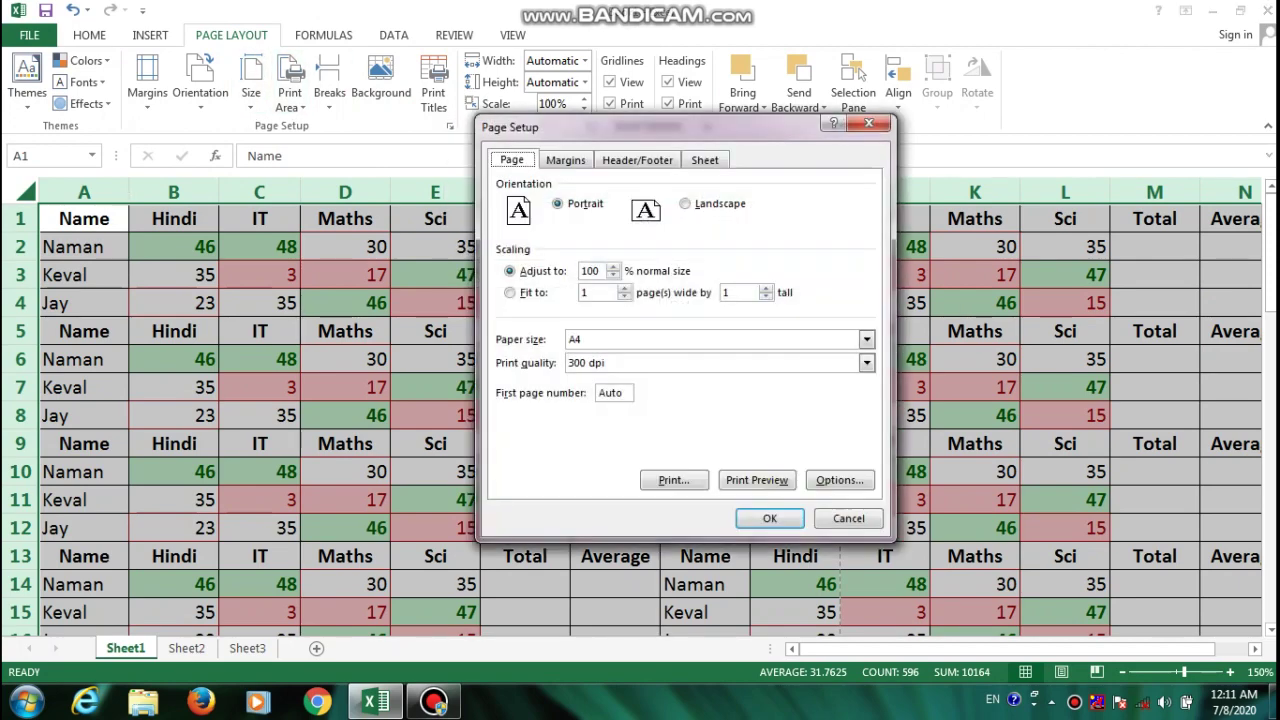
click(637, 160)
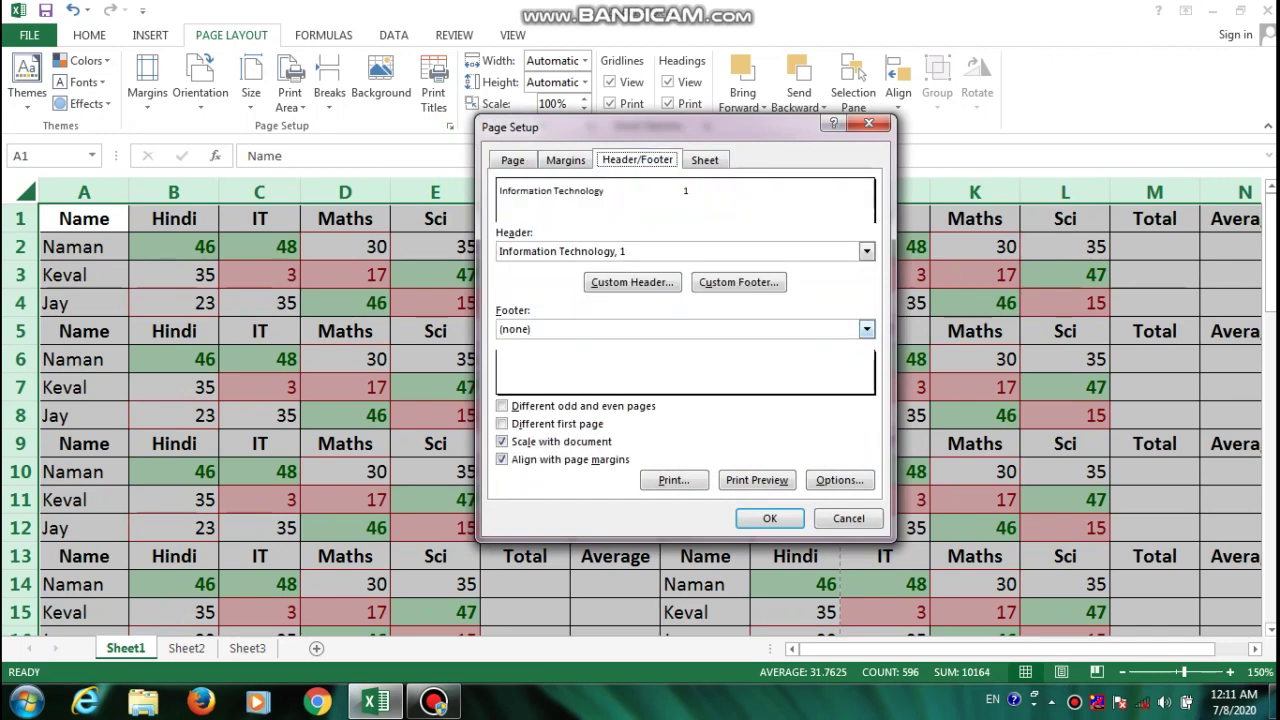
click(738, 282)
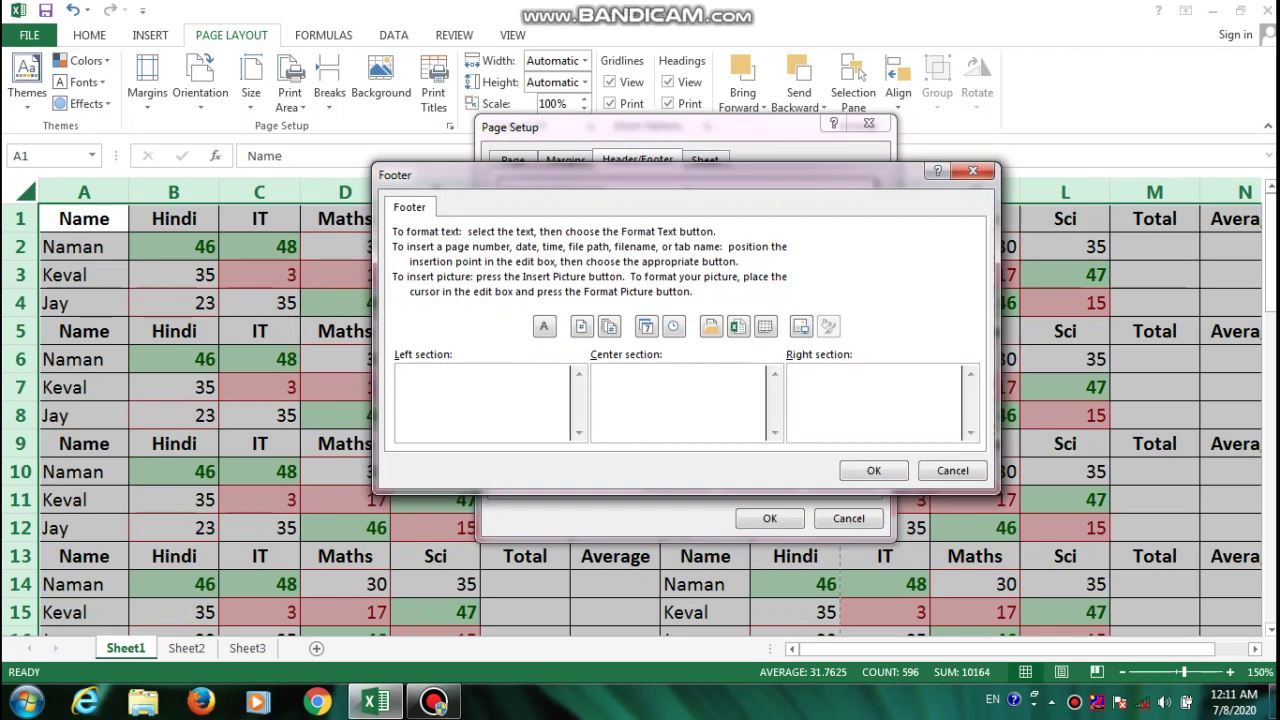
text(xy)
text(z)
key(Tab)
key(Tab)
text(xyz)
key(Return)
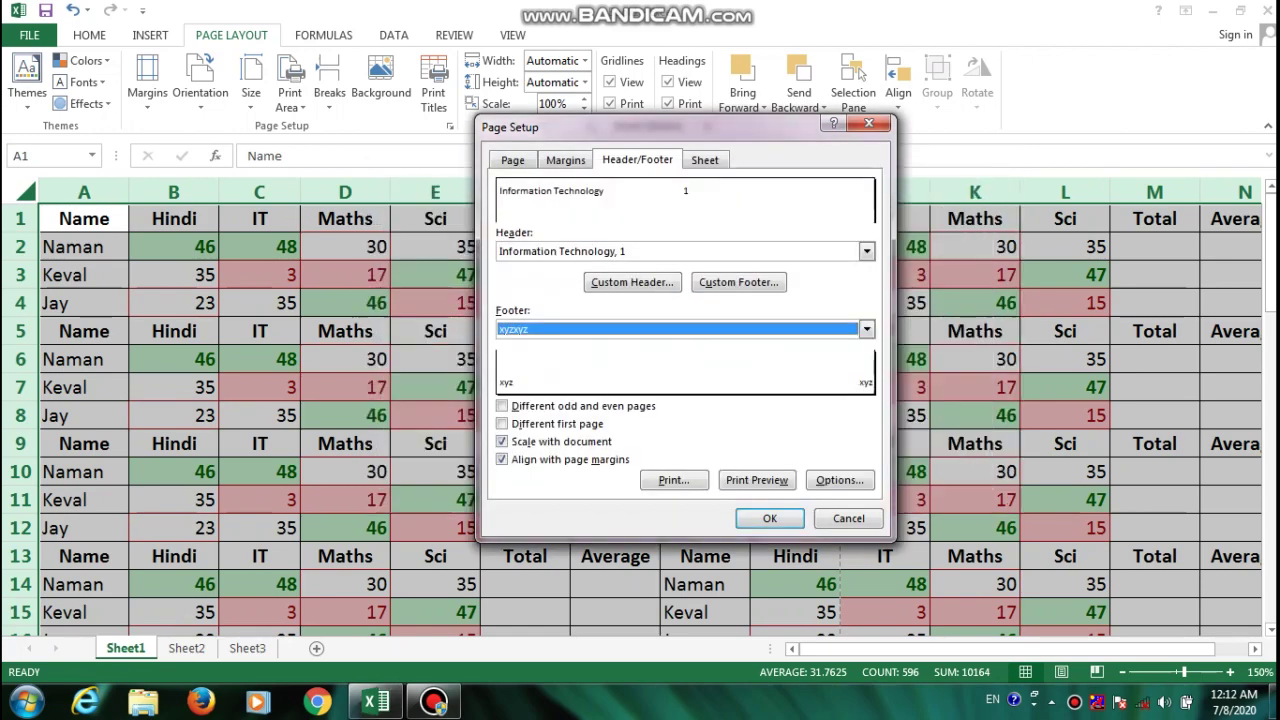
click(757, 480)
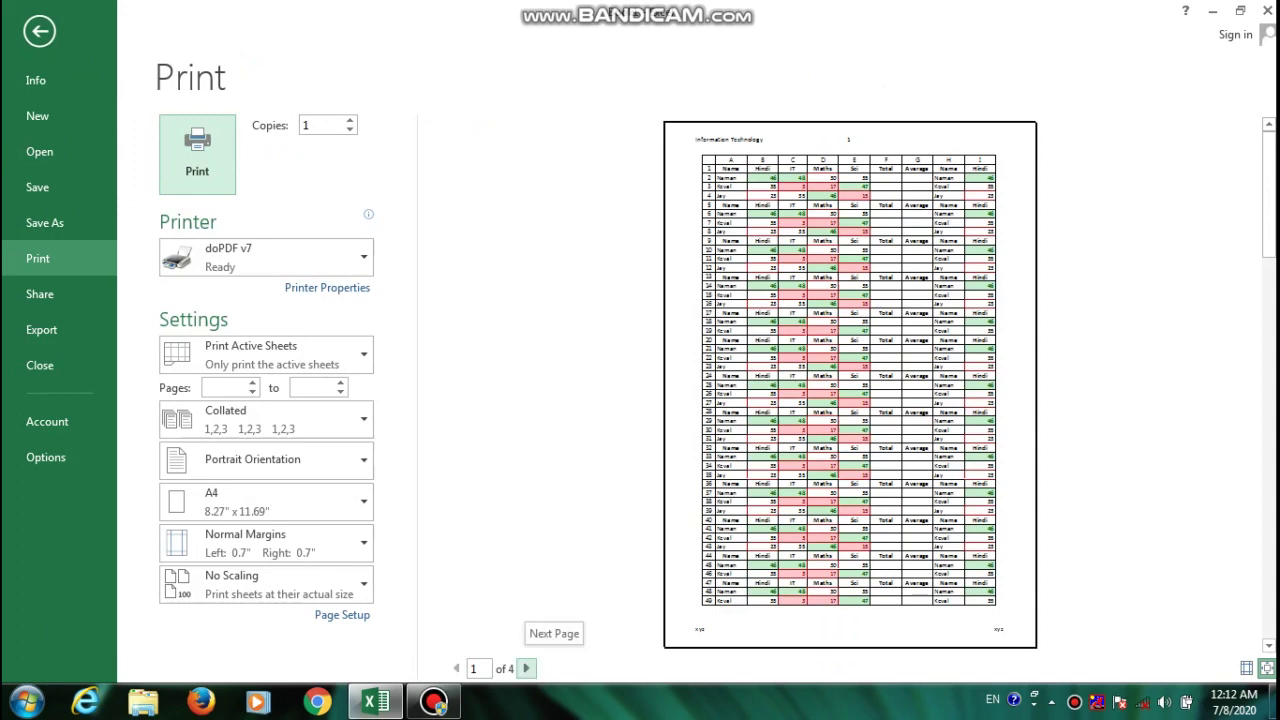
- Page through preview pages 2 to 4, then close the preview
click(526, 668)
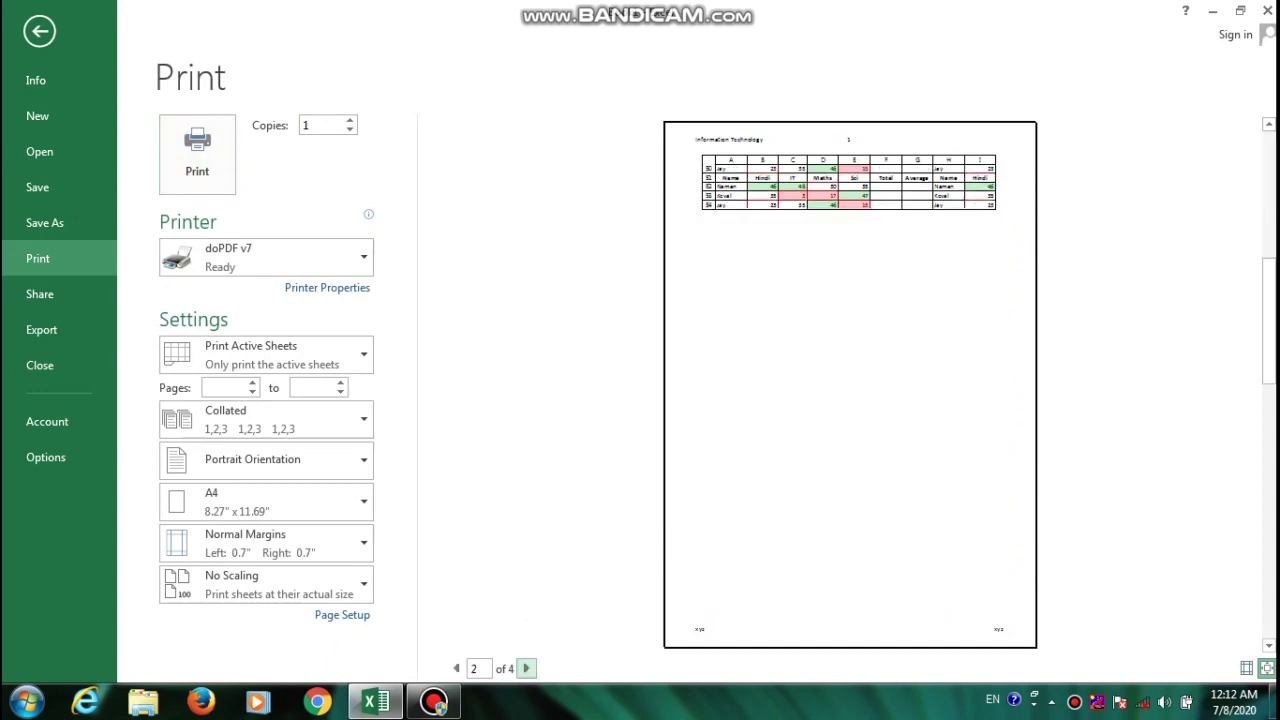
click(526, 668)
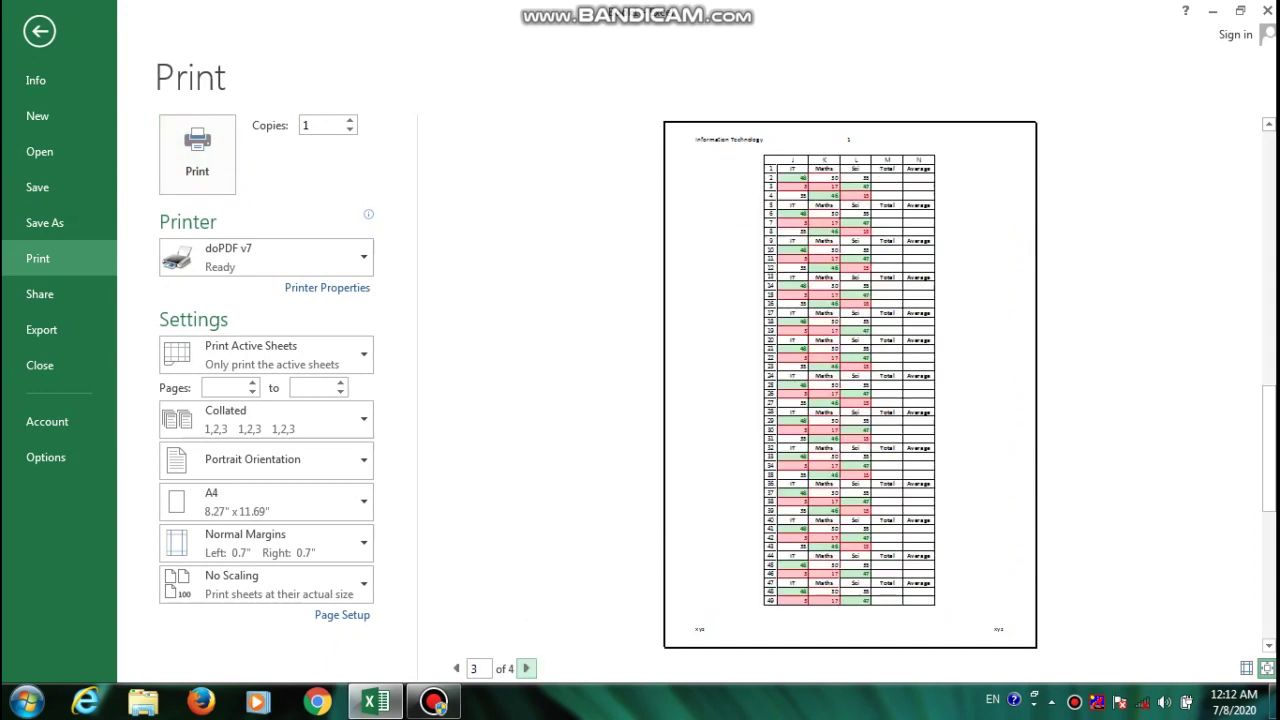
click(526, 668)
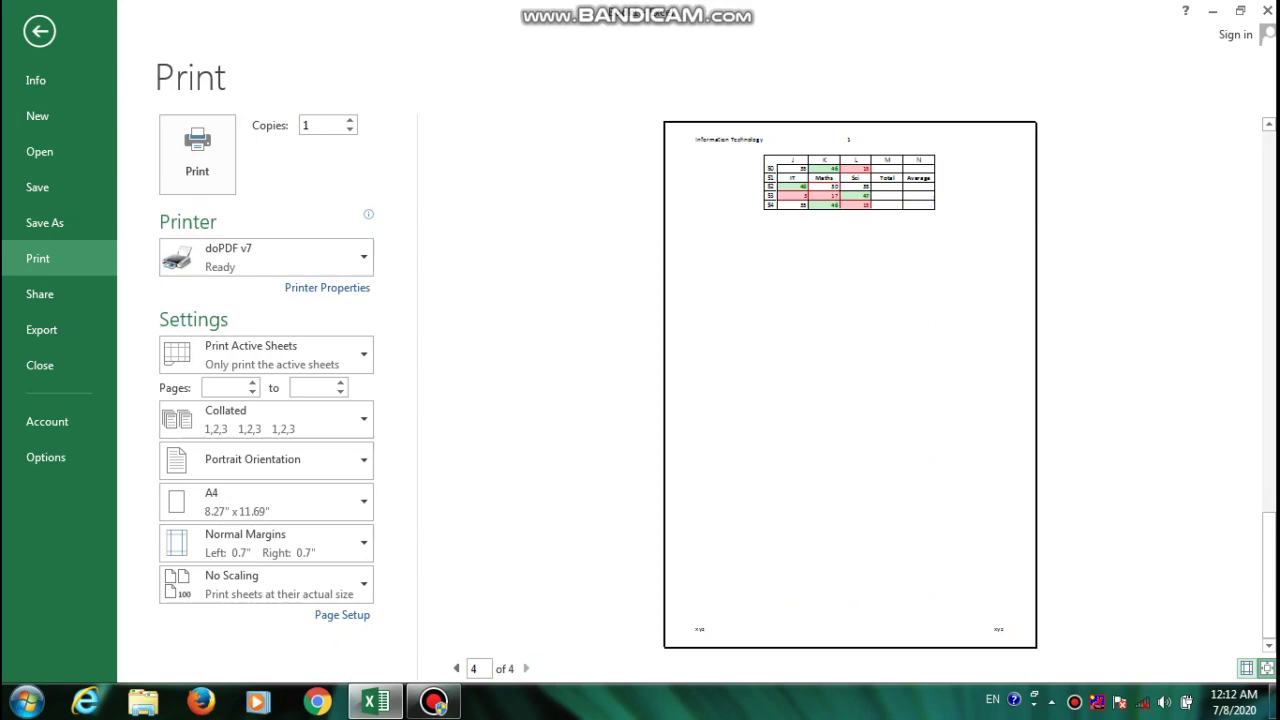
key(Escape)
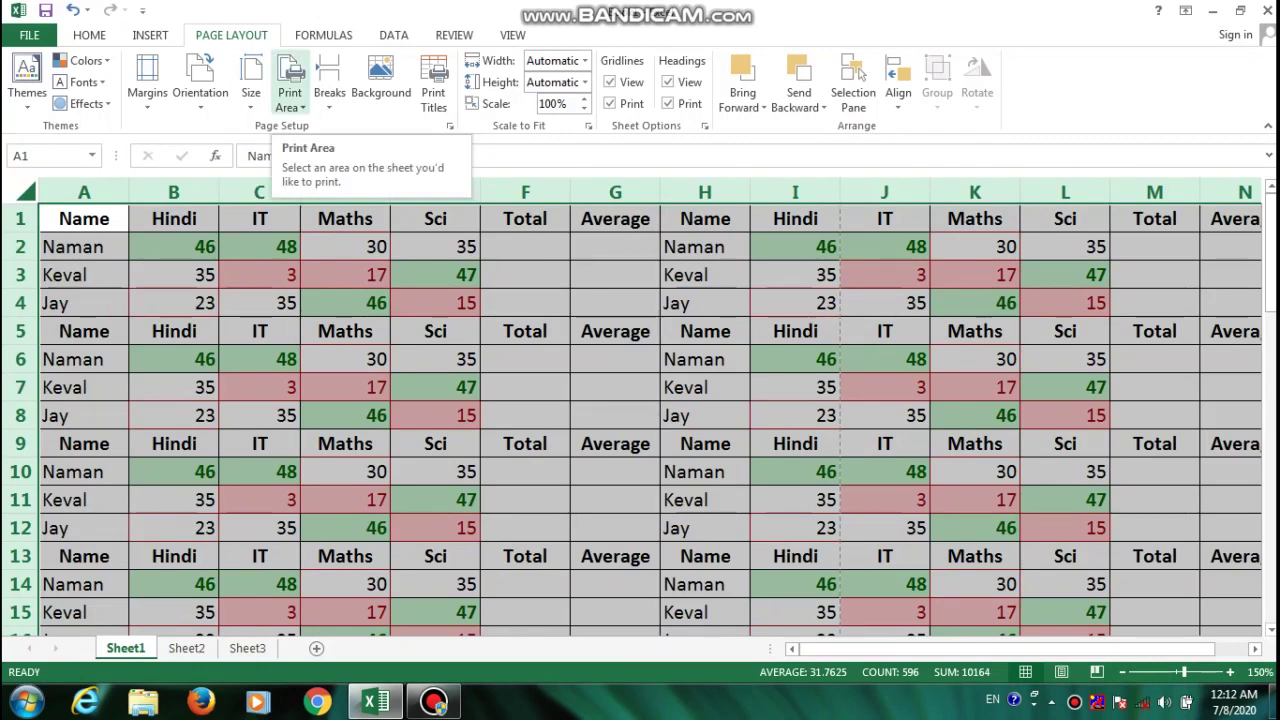
- Set the selected marks range as the print area and bring up the Page Setup dialog
click(290, 92)
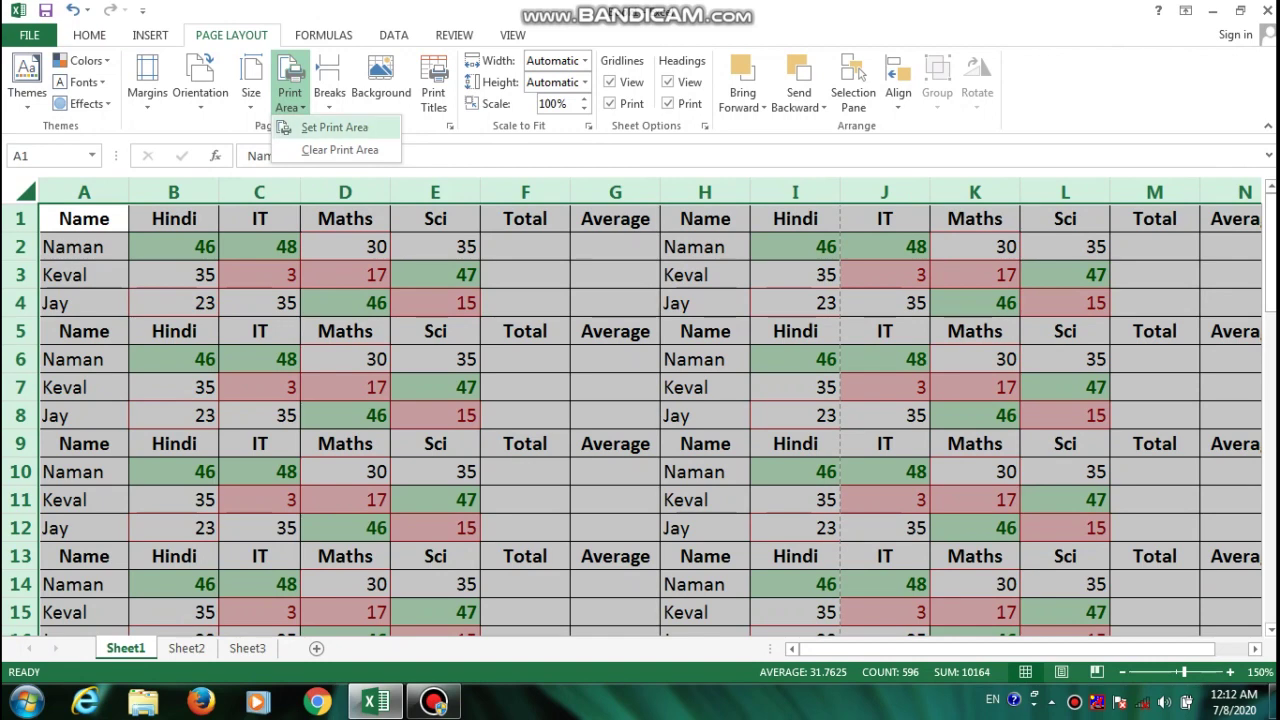
click(334, 127)
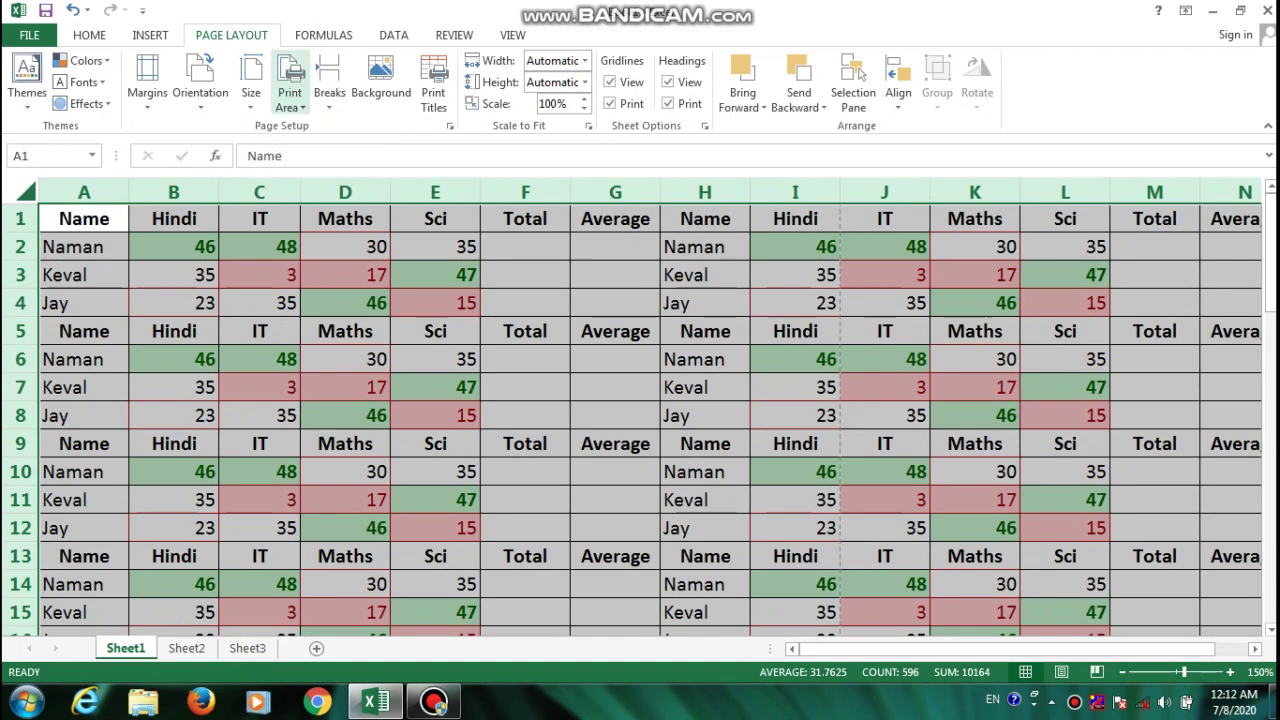
click(290, 92)
click(334, 127)
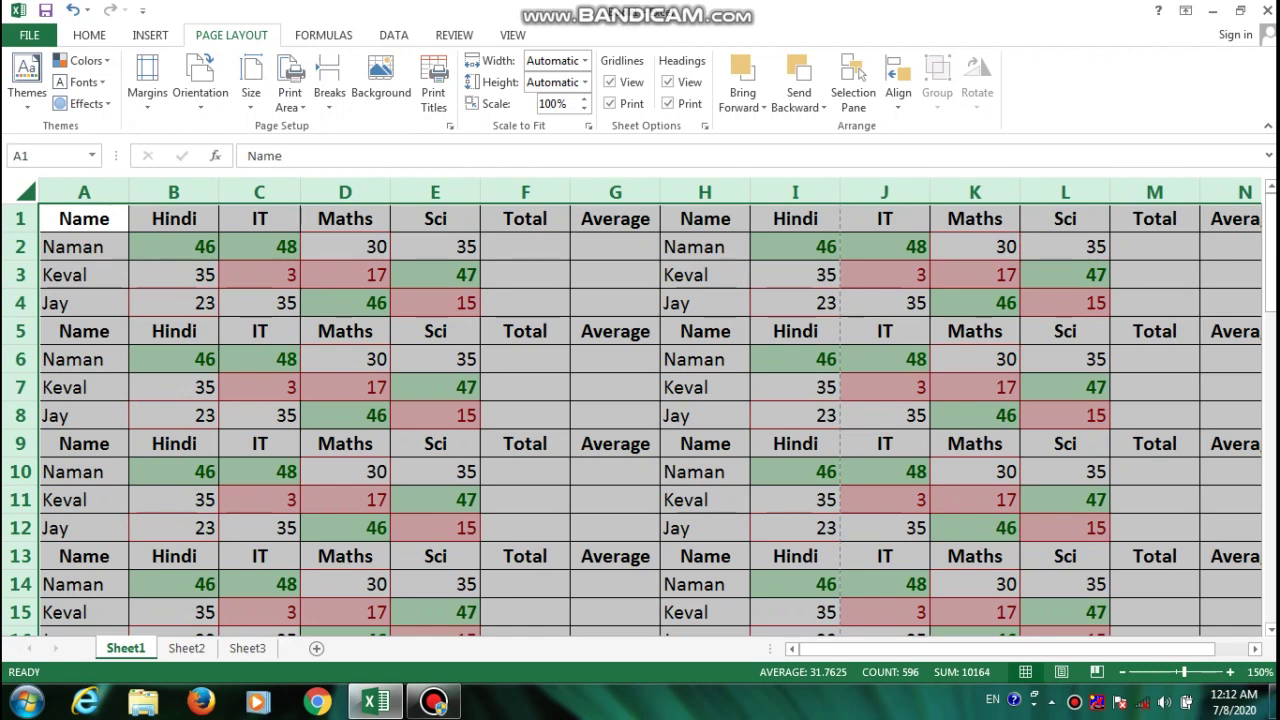
right_click(318, 127)
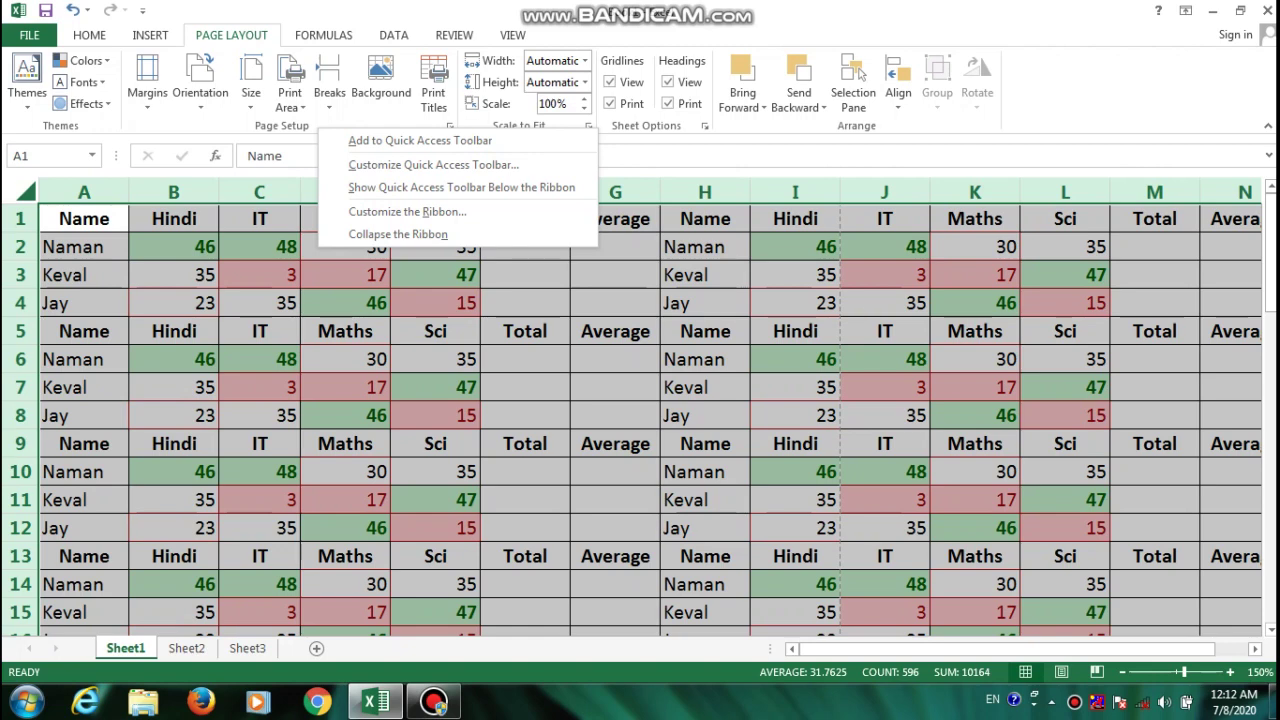
click(449, 127)
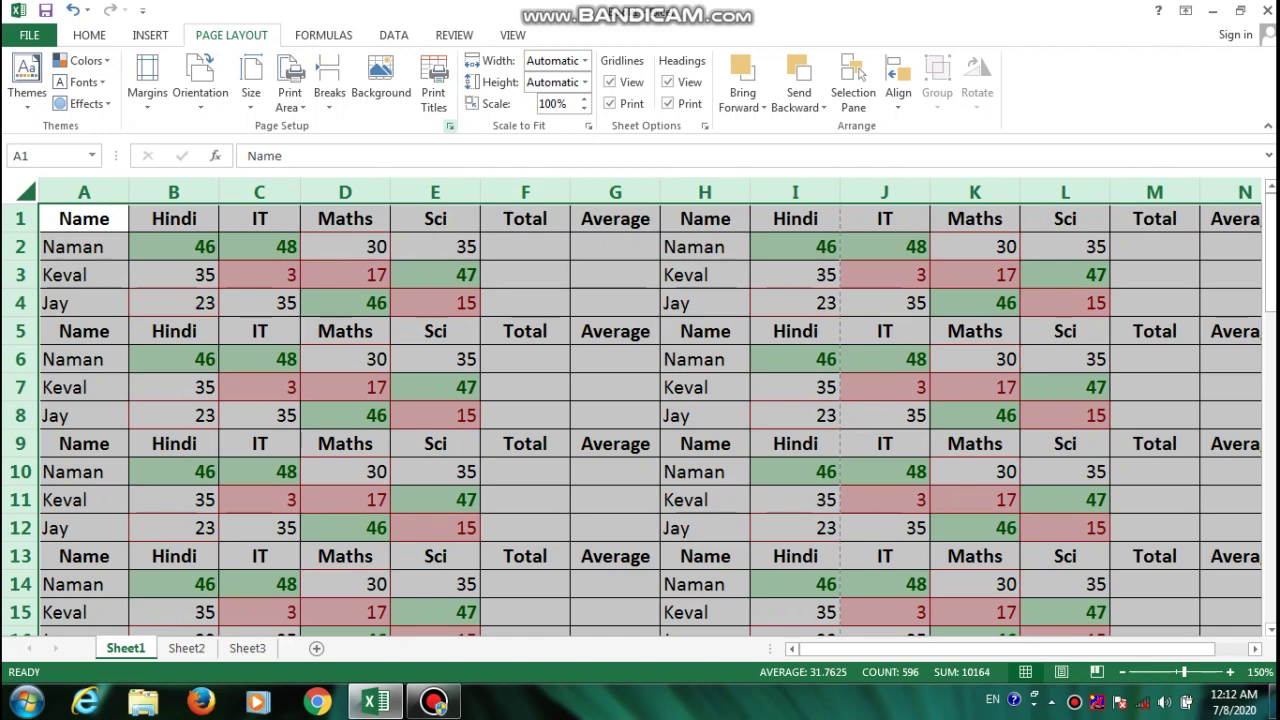
click(449, 127)
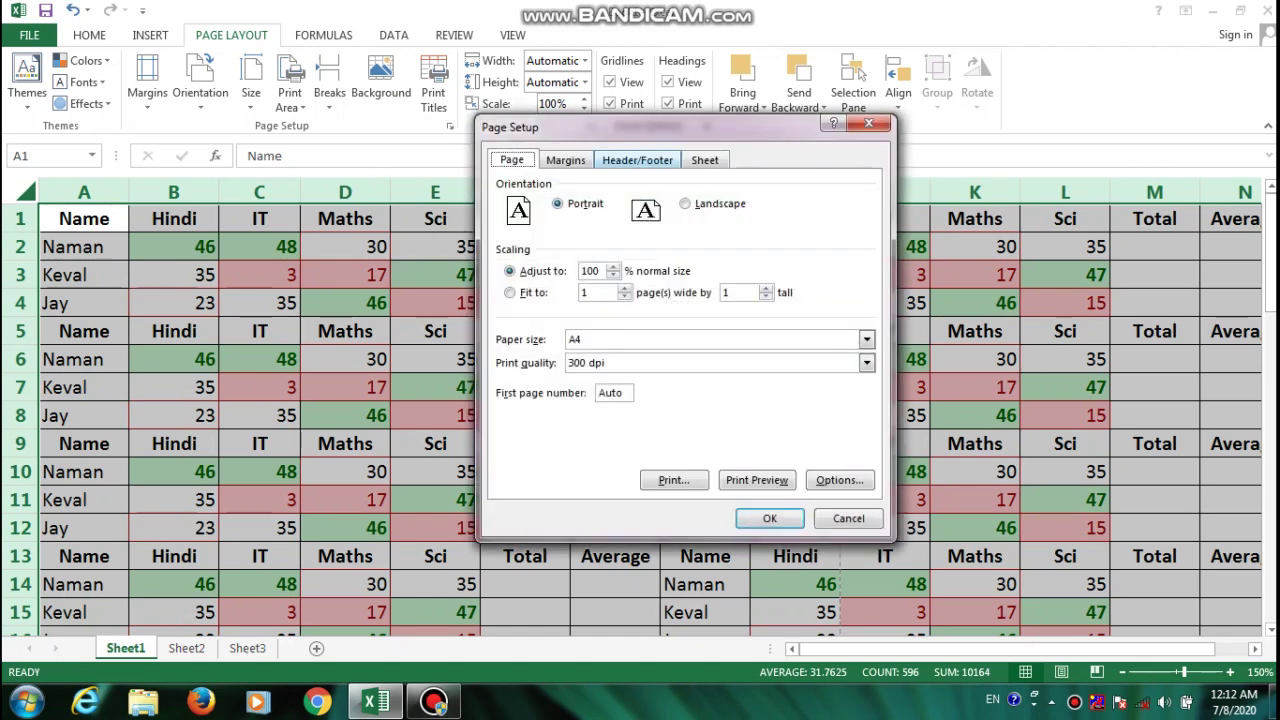
- Untick Gridlines on Page Setup's Sheet tab so they don't print
click(705, 160)
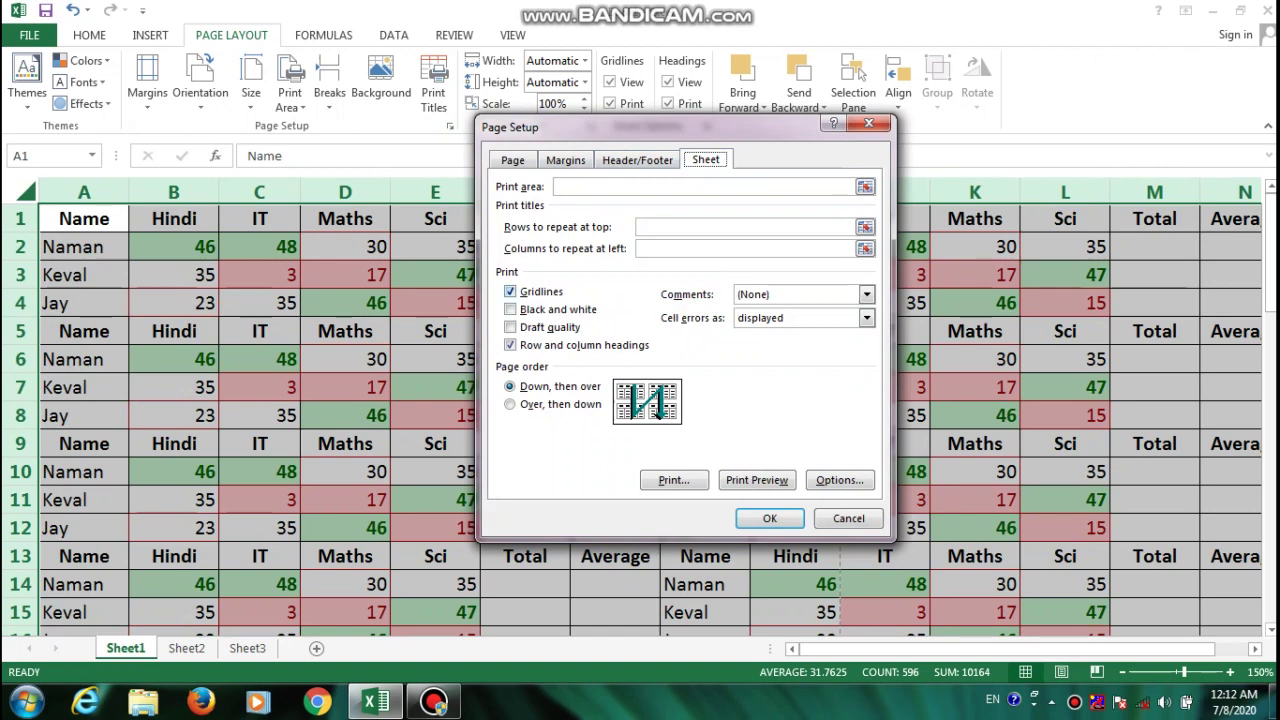
key(alt+g)
- Preview the gridline-free pages, then return to the worksheet
click(757, 480)
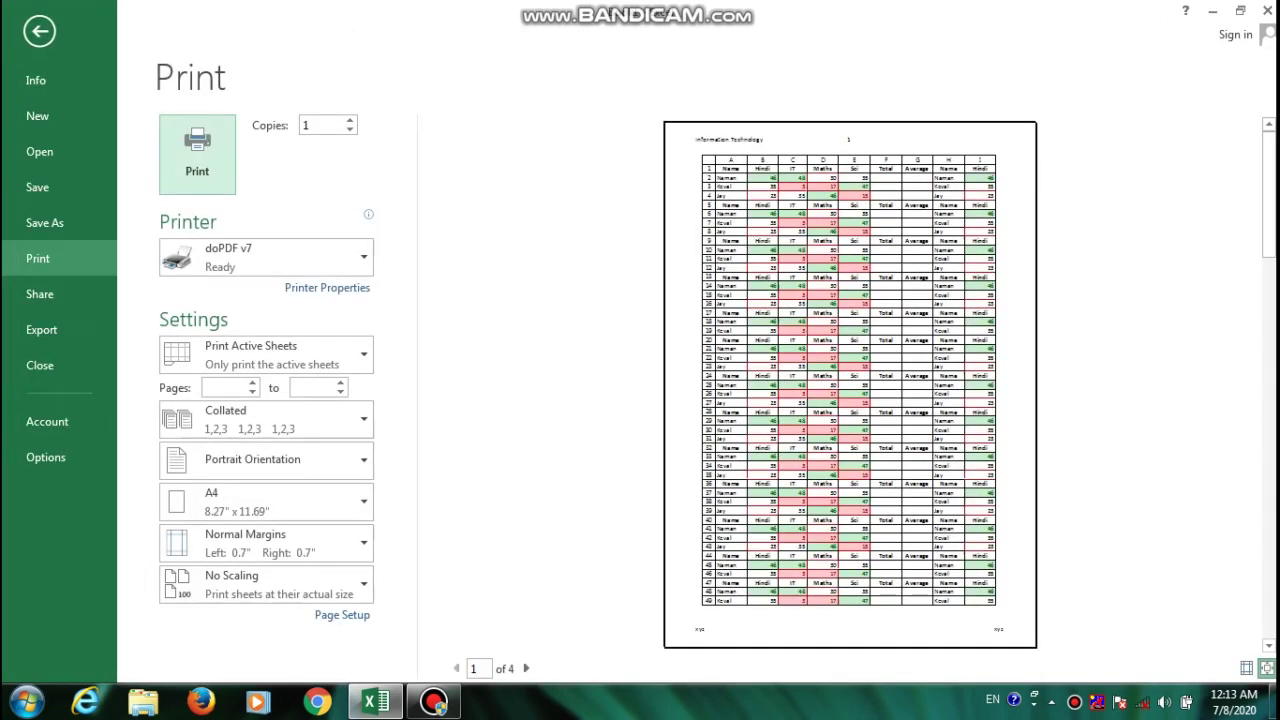
key(Escape)
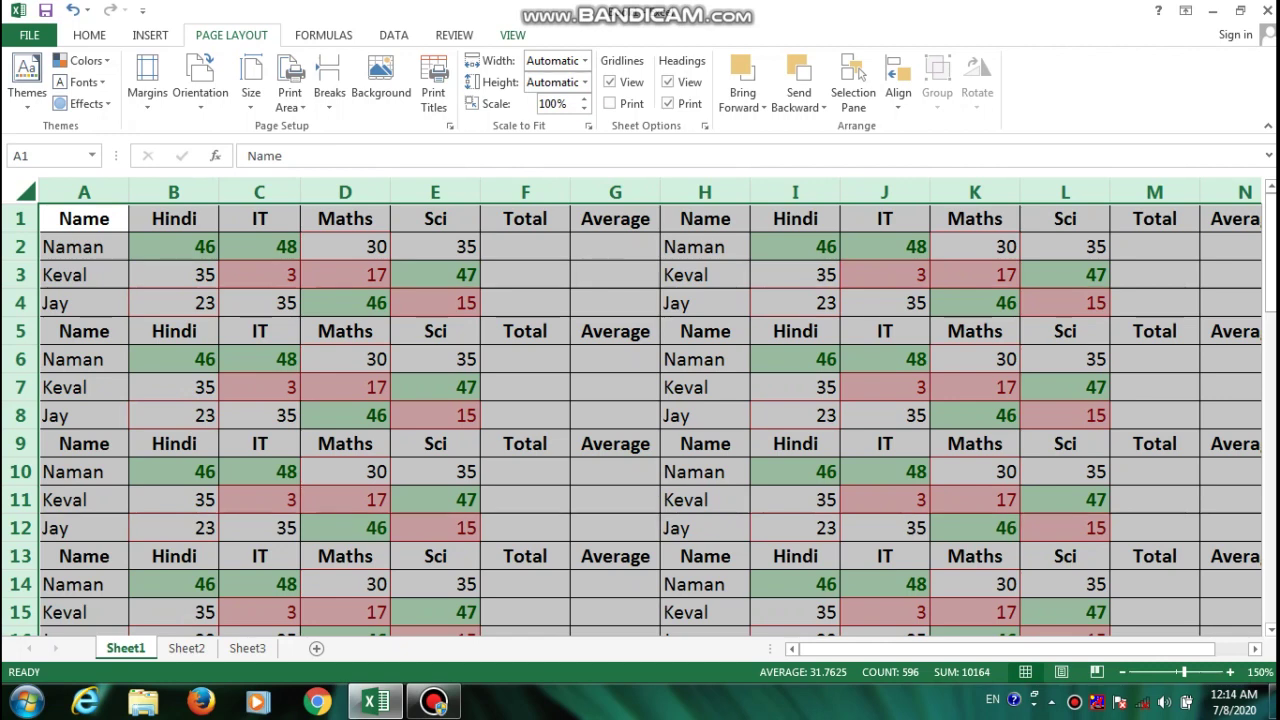
- Bring up the VIEW ribbon tab with Alt+W
key(alt+w)
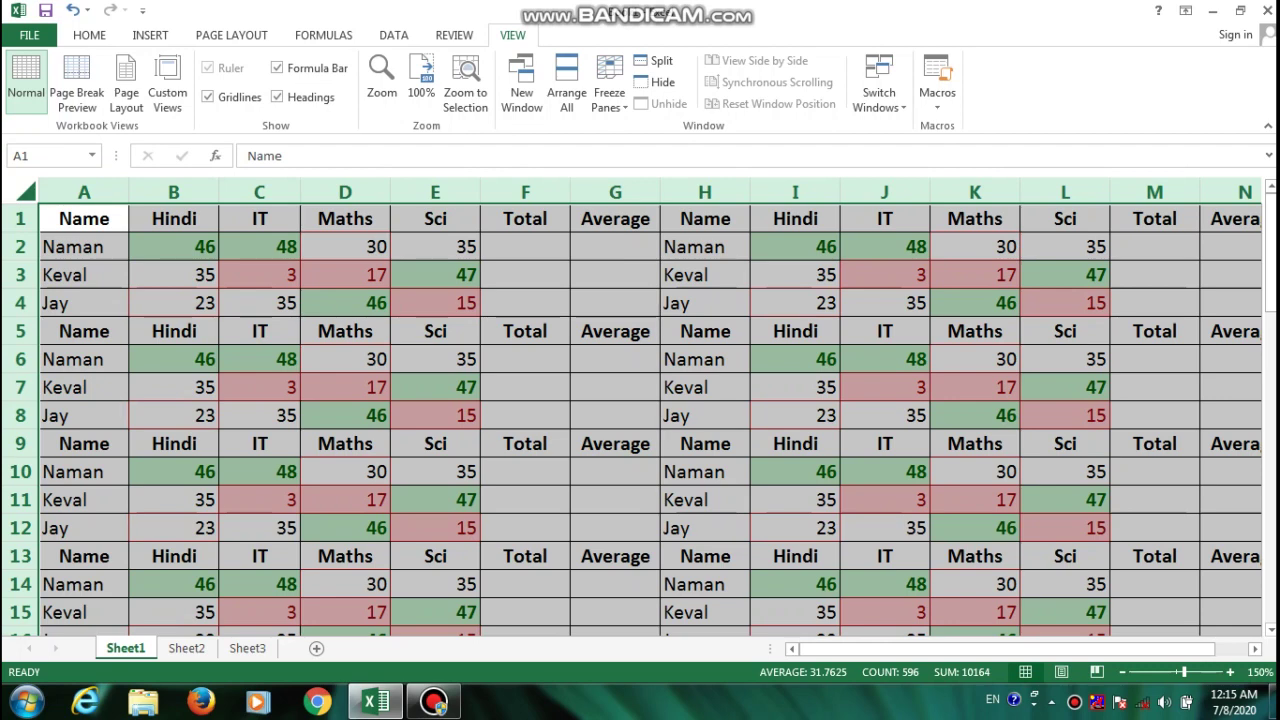
- Switch to Page Layout view and scroll through pages to check the header and 'xyz' footer
click(126, 92)
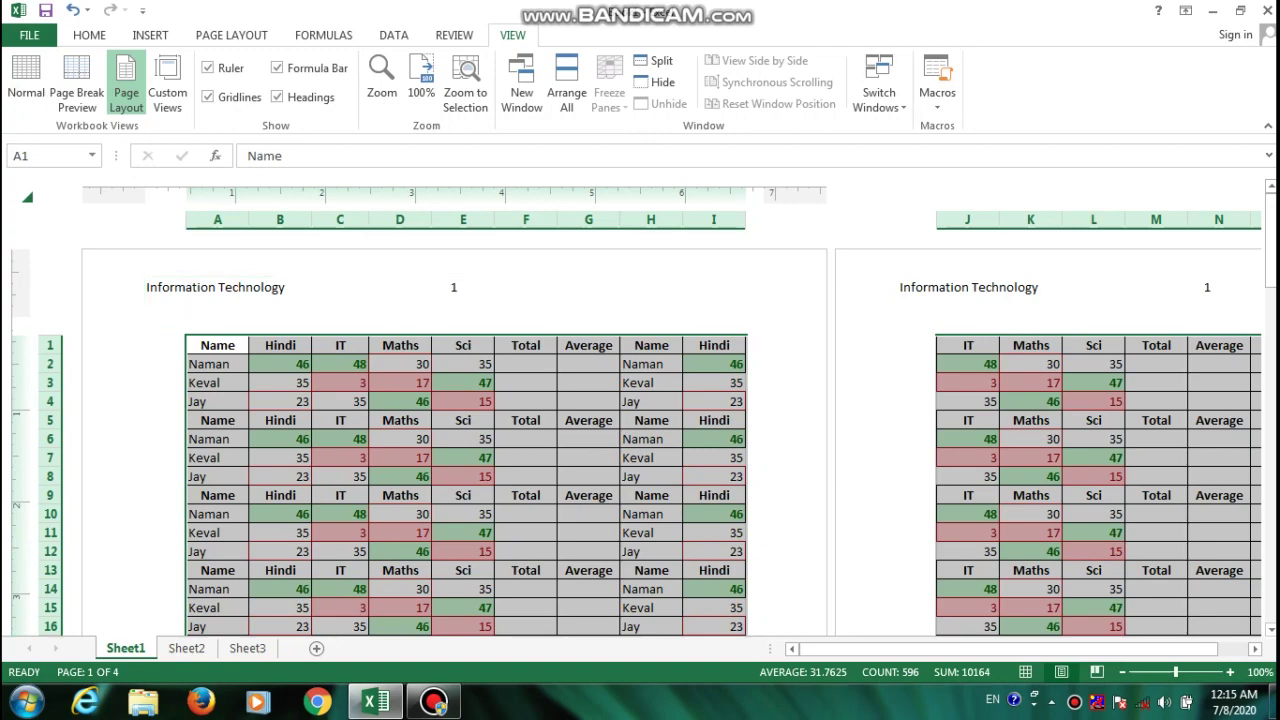
drag(1270, 235, 1270, 245)
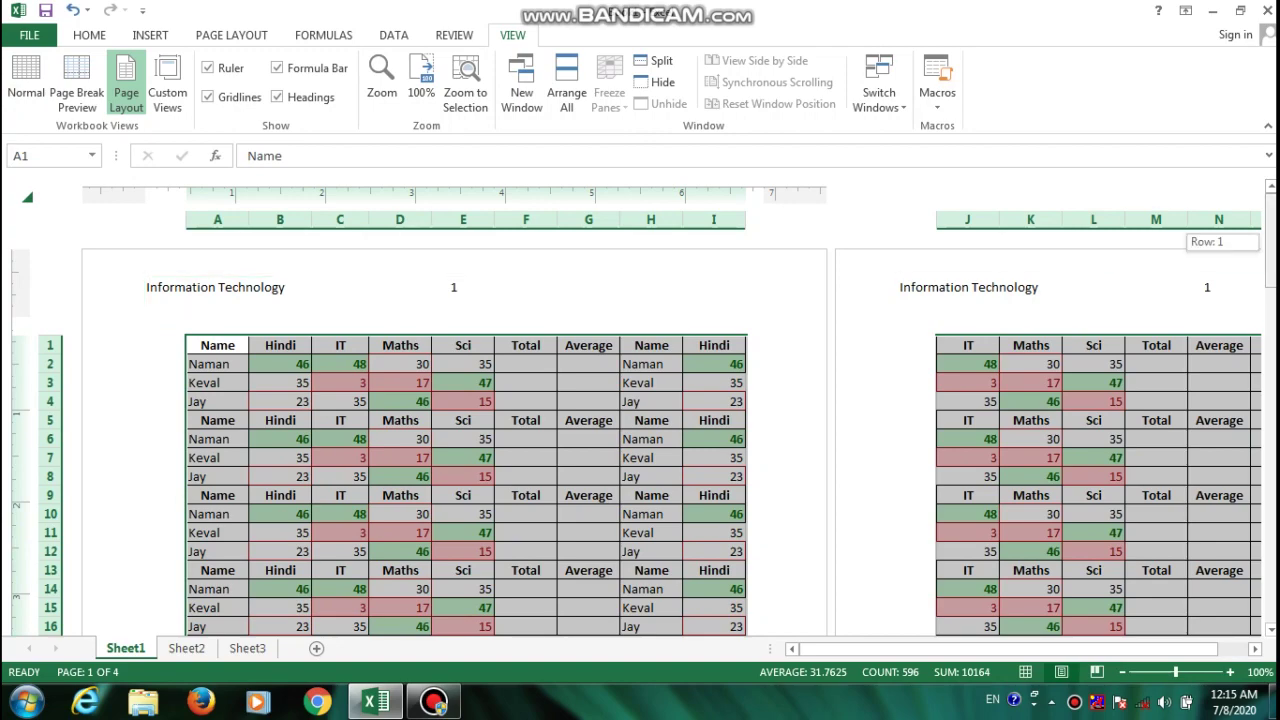
scroll(640, 430, down, 3)
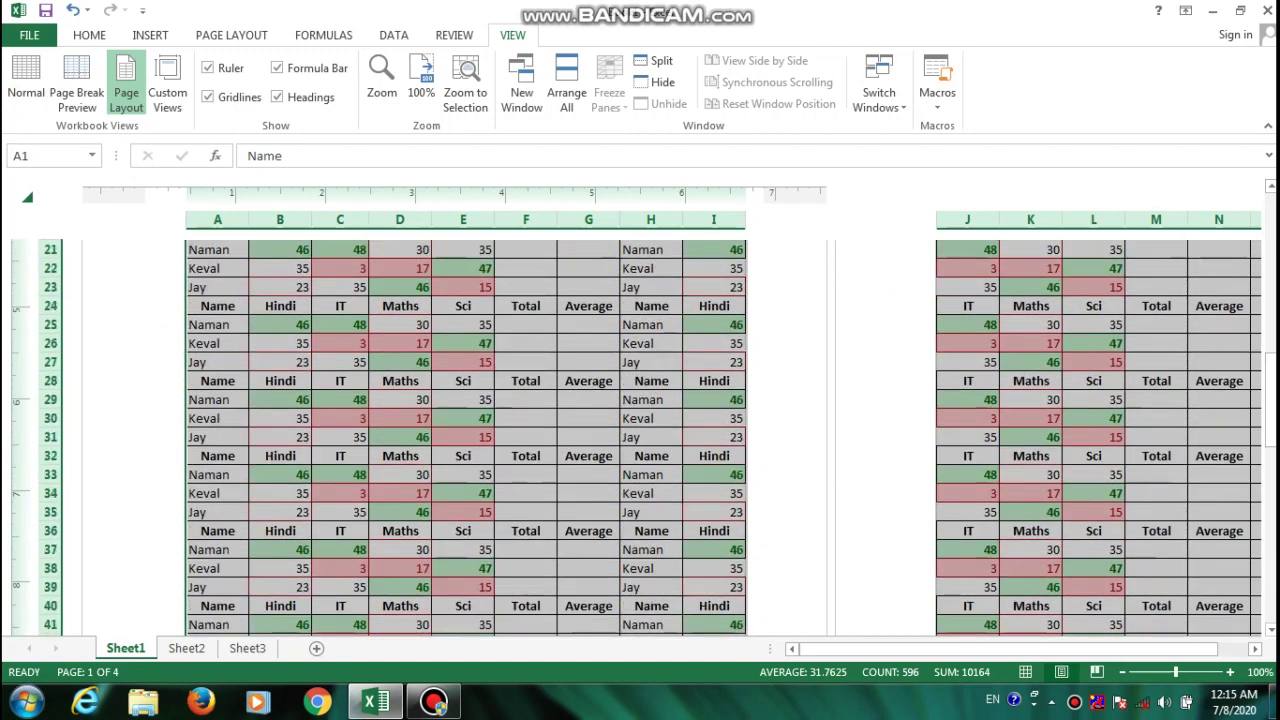
drag(1270, 418, 1270, 430)
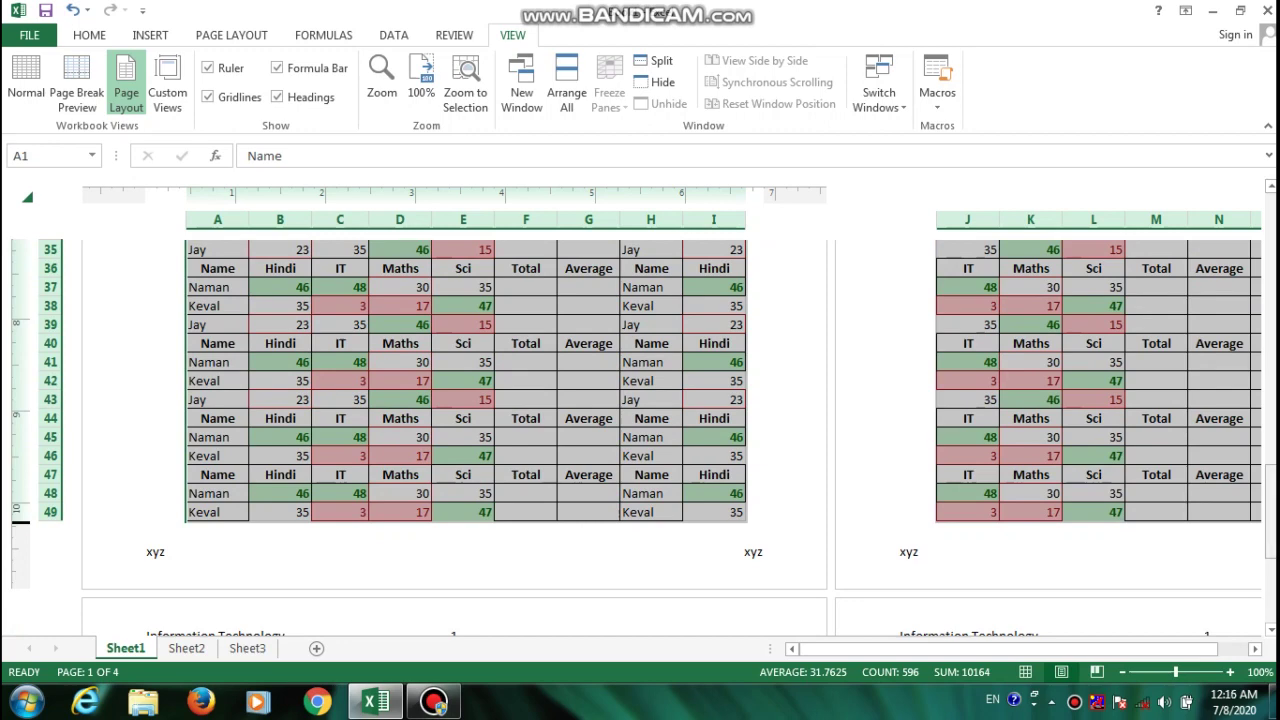
drag(1270, 515, 1270, 533)
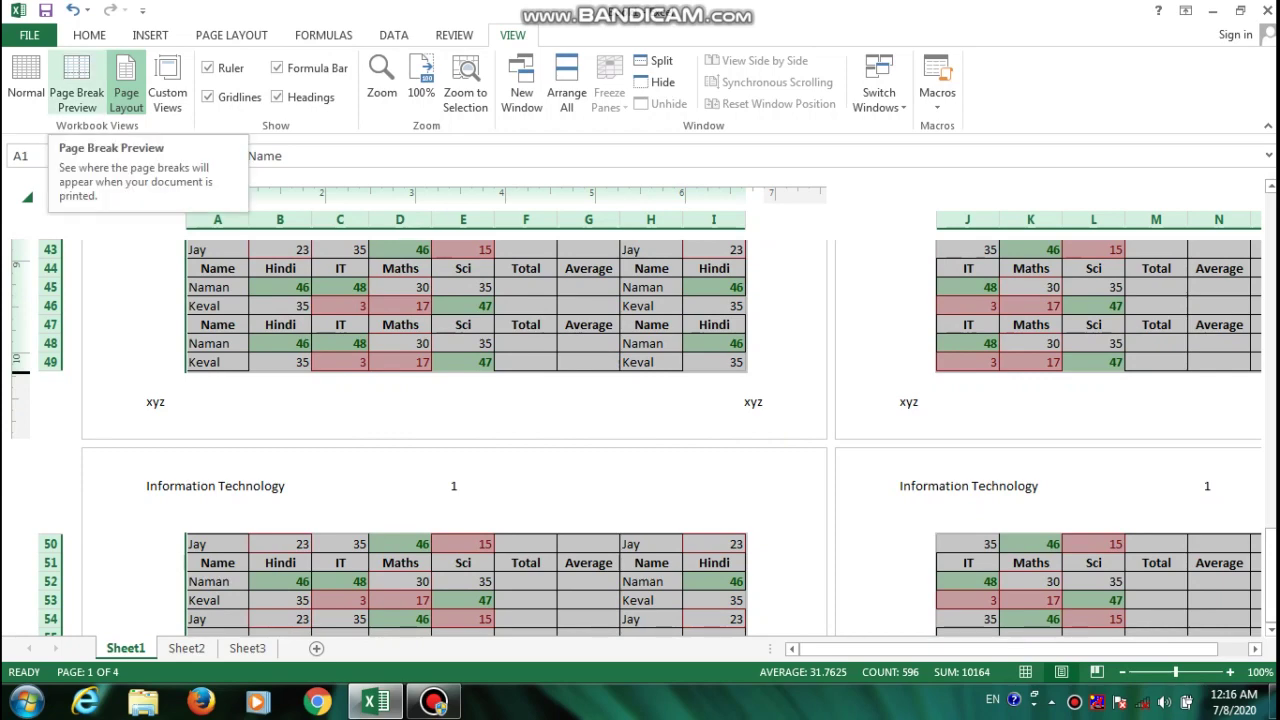
- Switch the marks sheet to Page Break Preview and open the empty Custom Views list
click(77, 85)
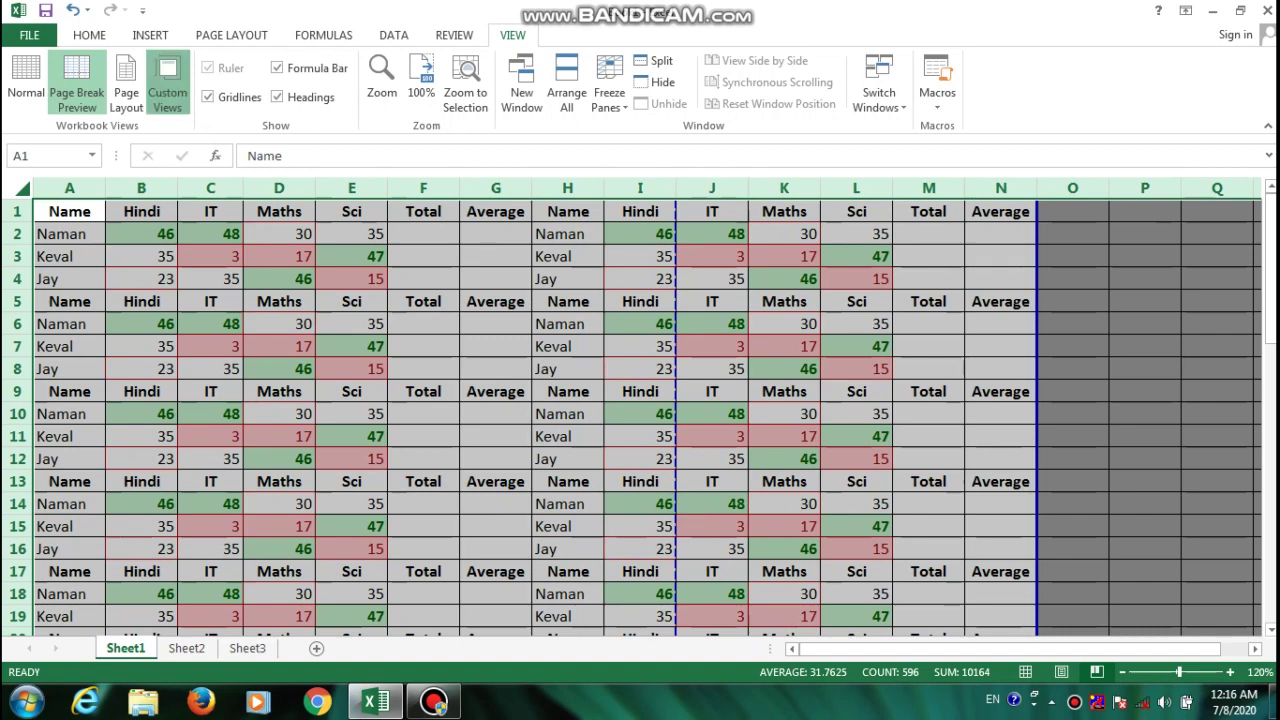
click(167, 85)
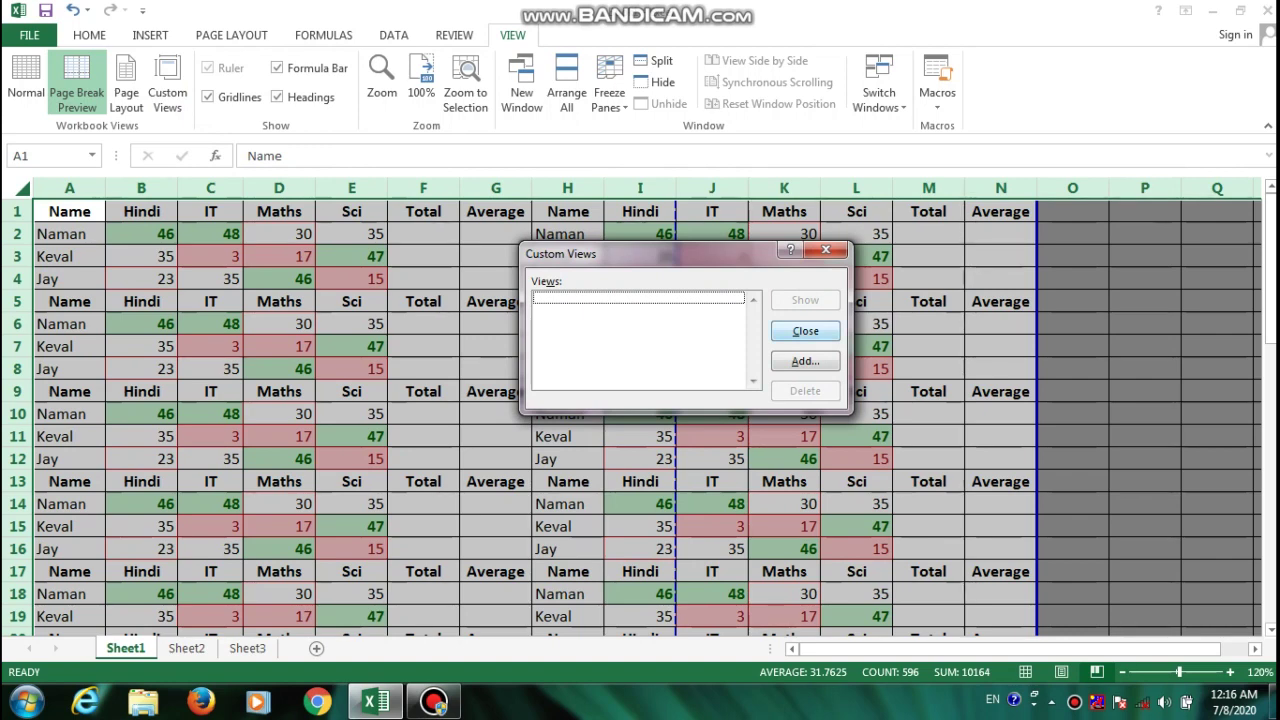
- Add a custom view named 'a' after clearing the invalid-name warning, then recheck the views list
click(805, 361)
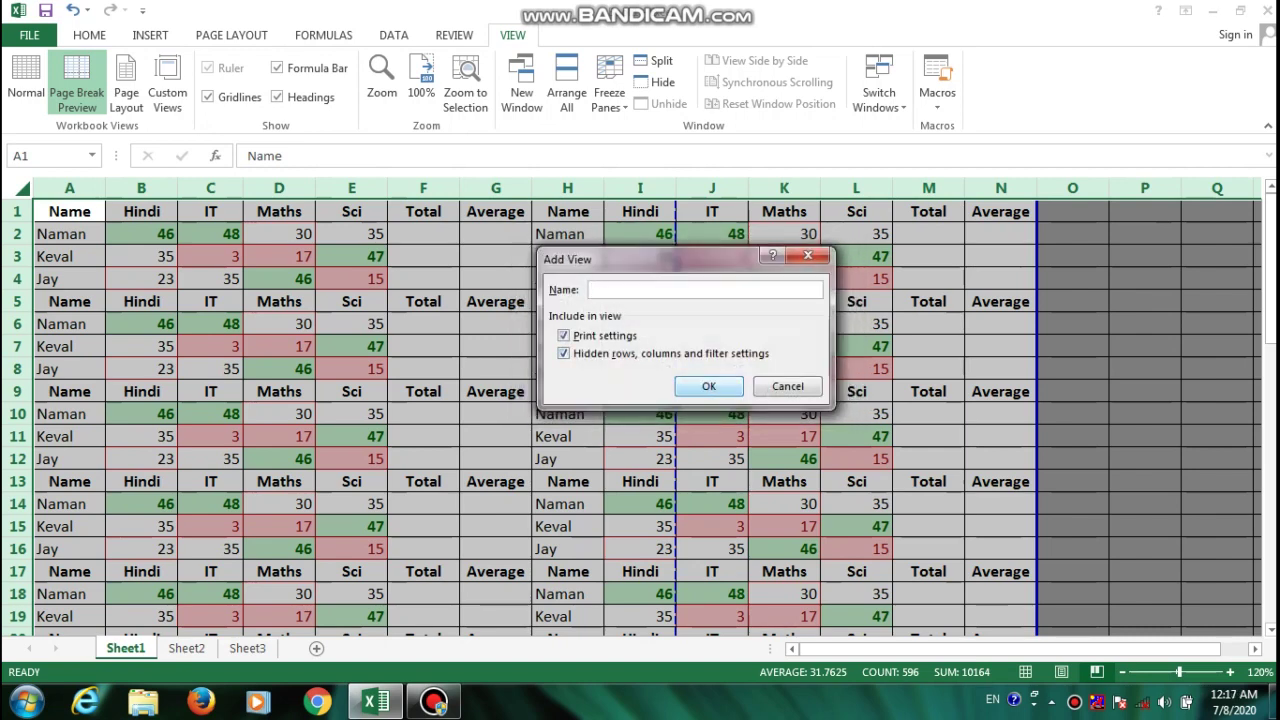
key(Return)
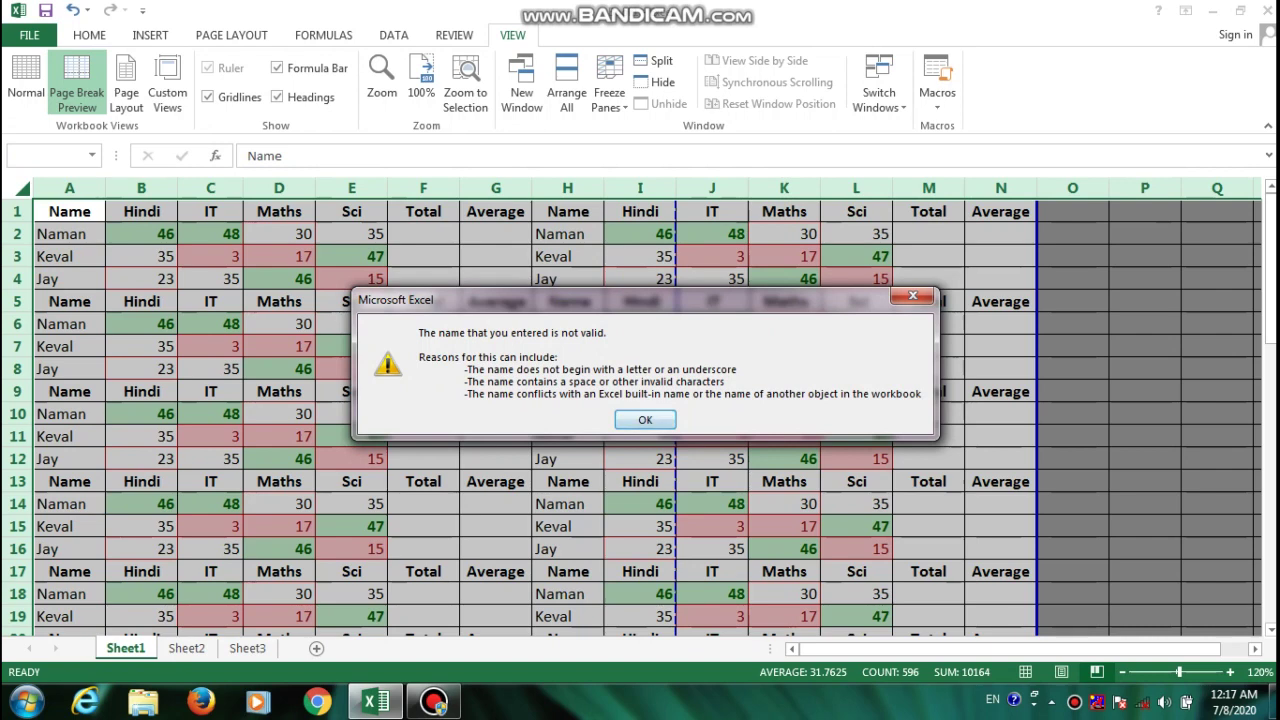
key(Return)
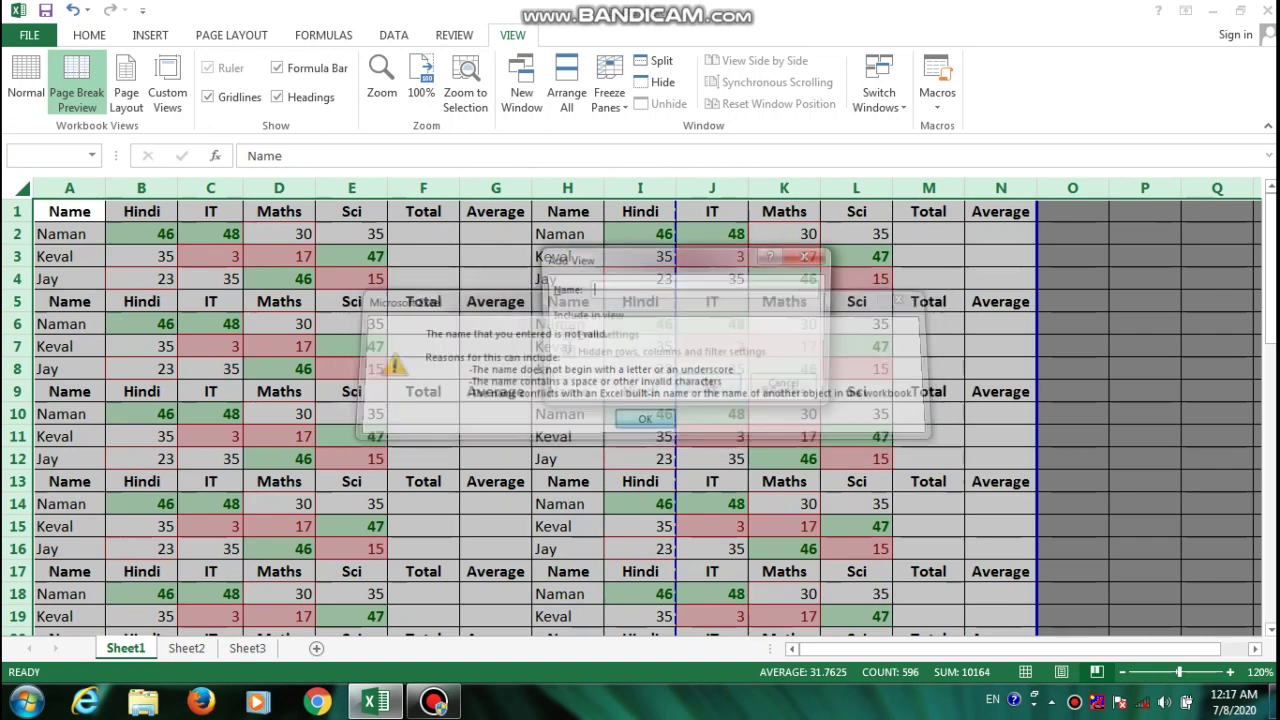
text(a)
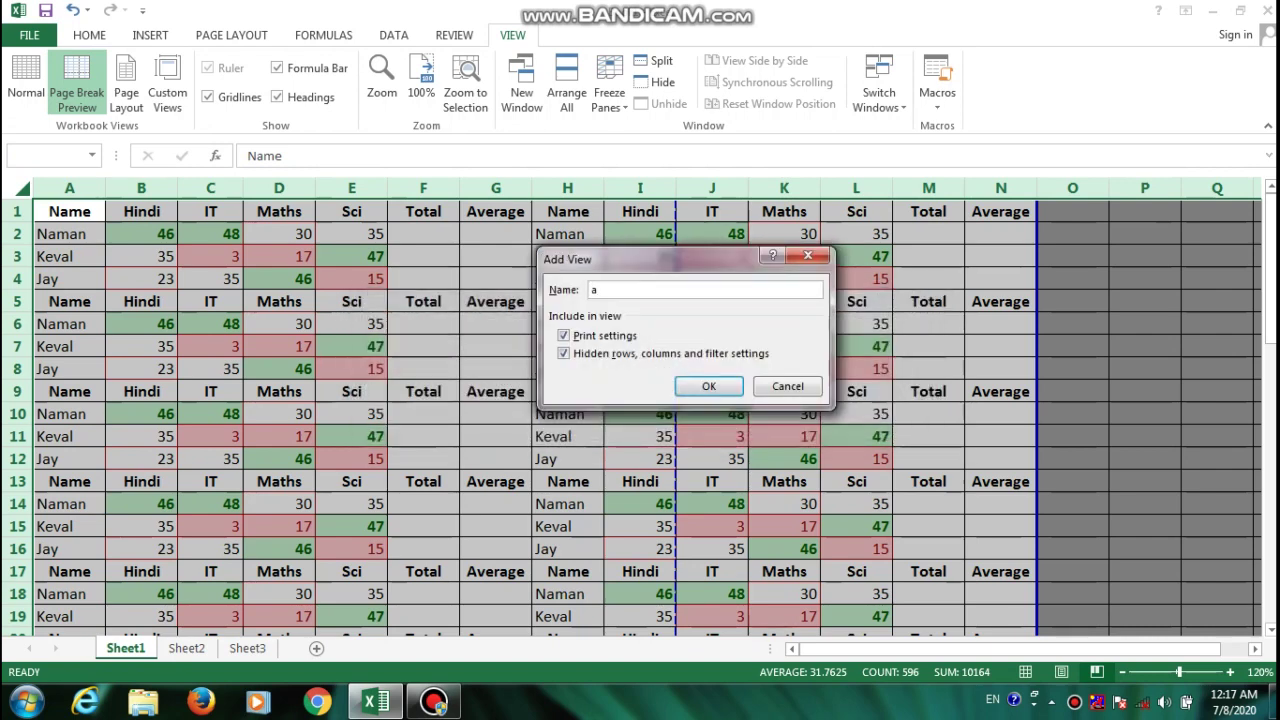
key(Return)
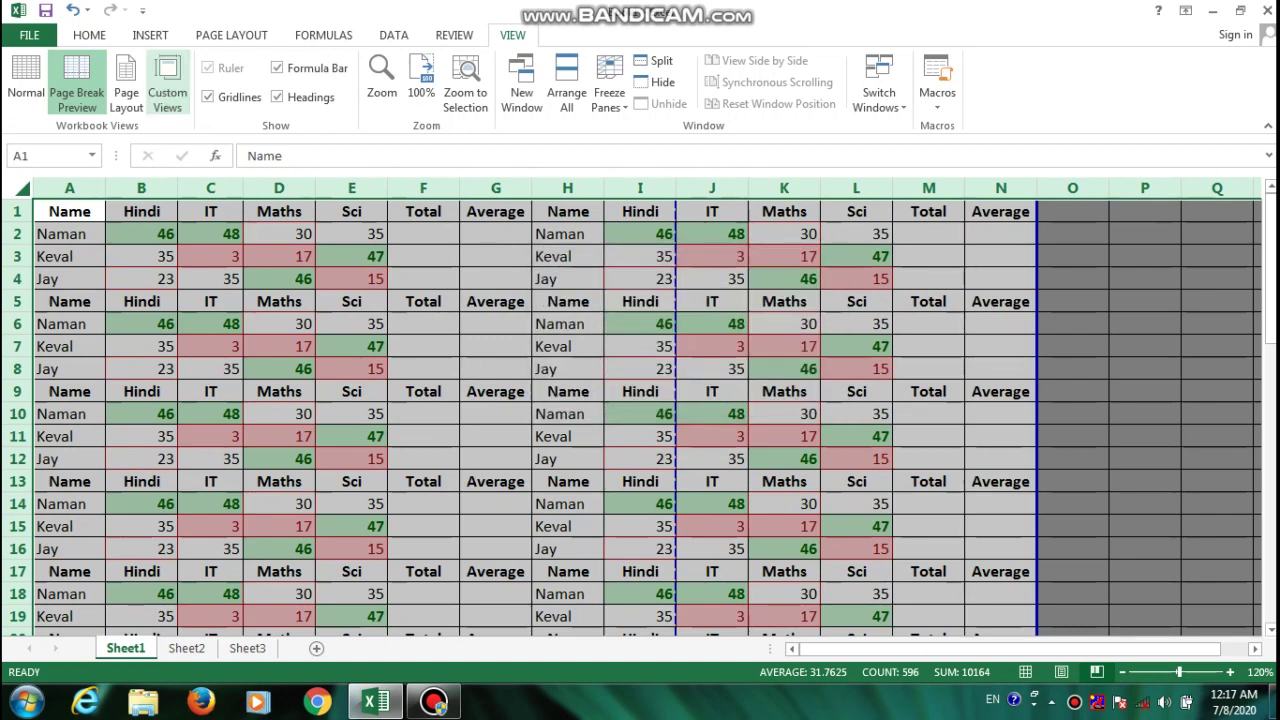
click(167, 85)
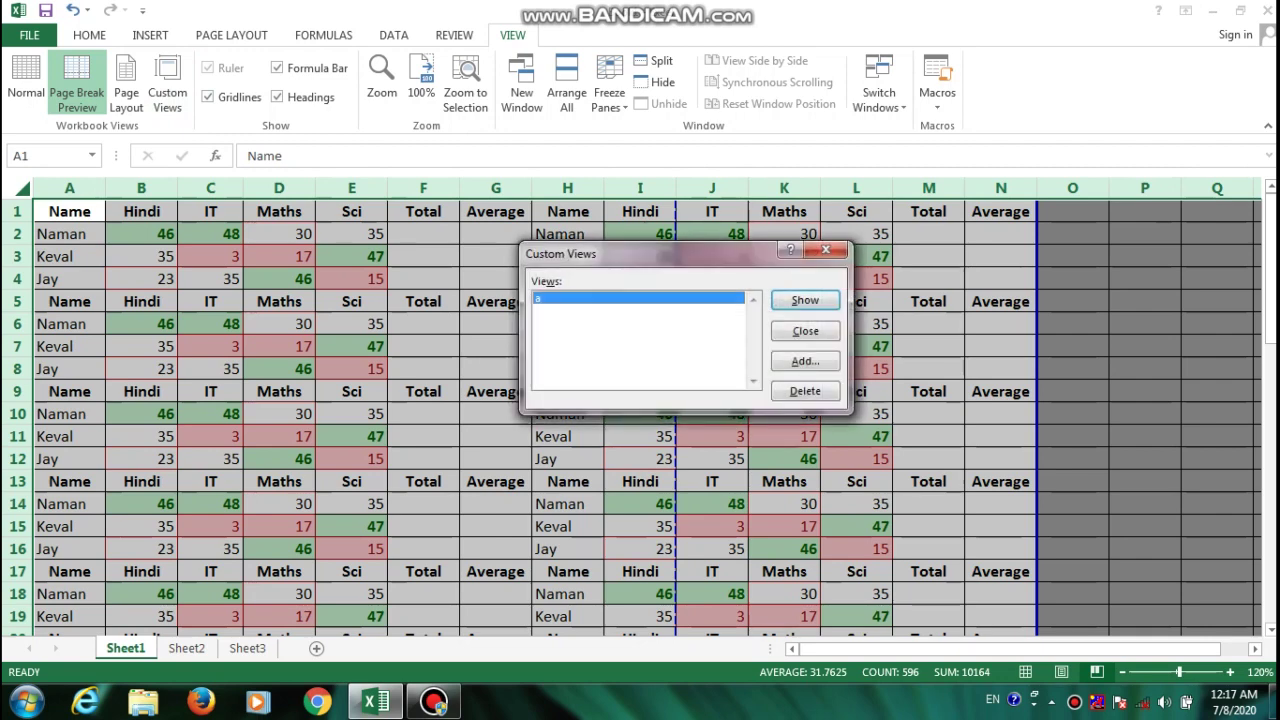
key(Return)
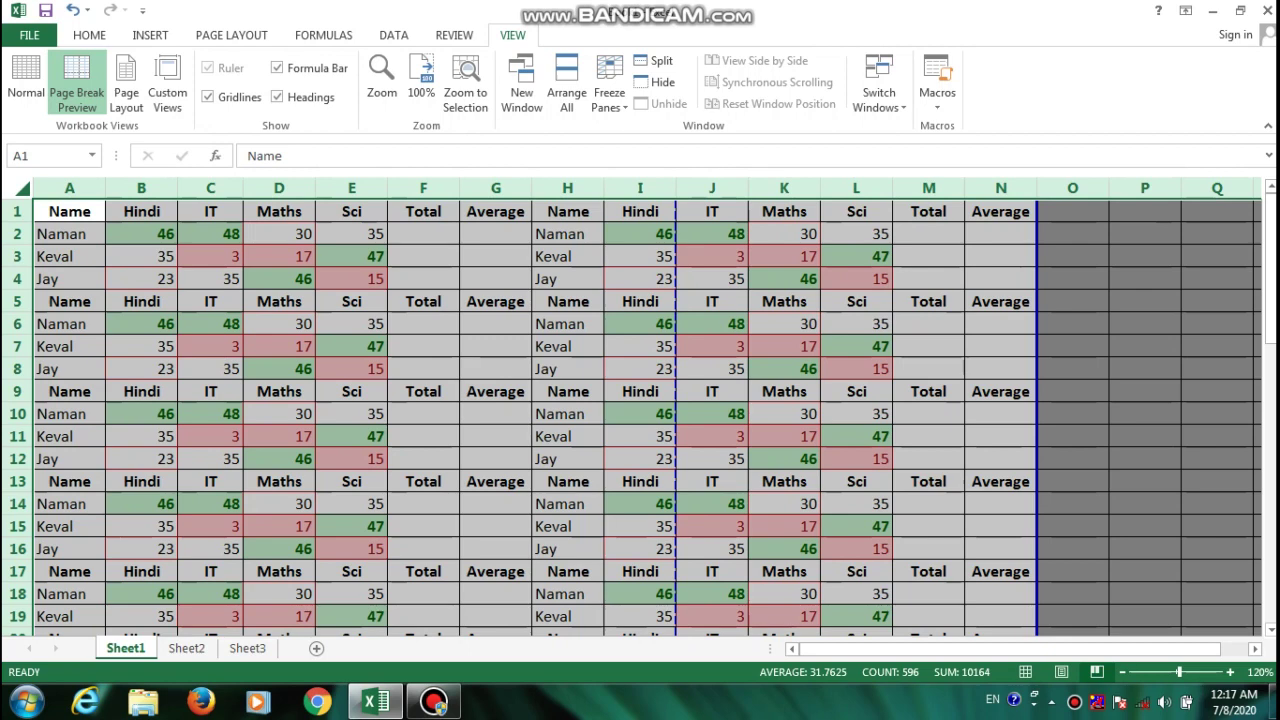
- Select cell I4 and open a second window of the marks workbook
click(640, 278)
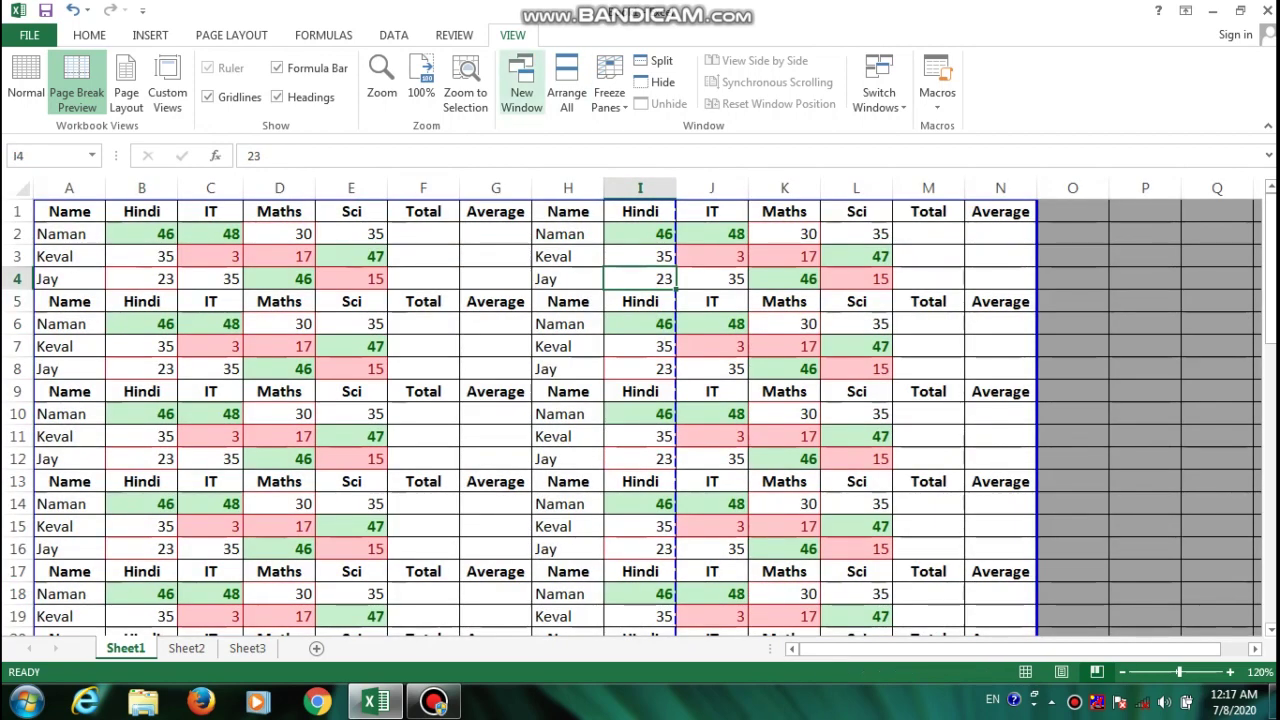
click(521, 85)
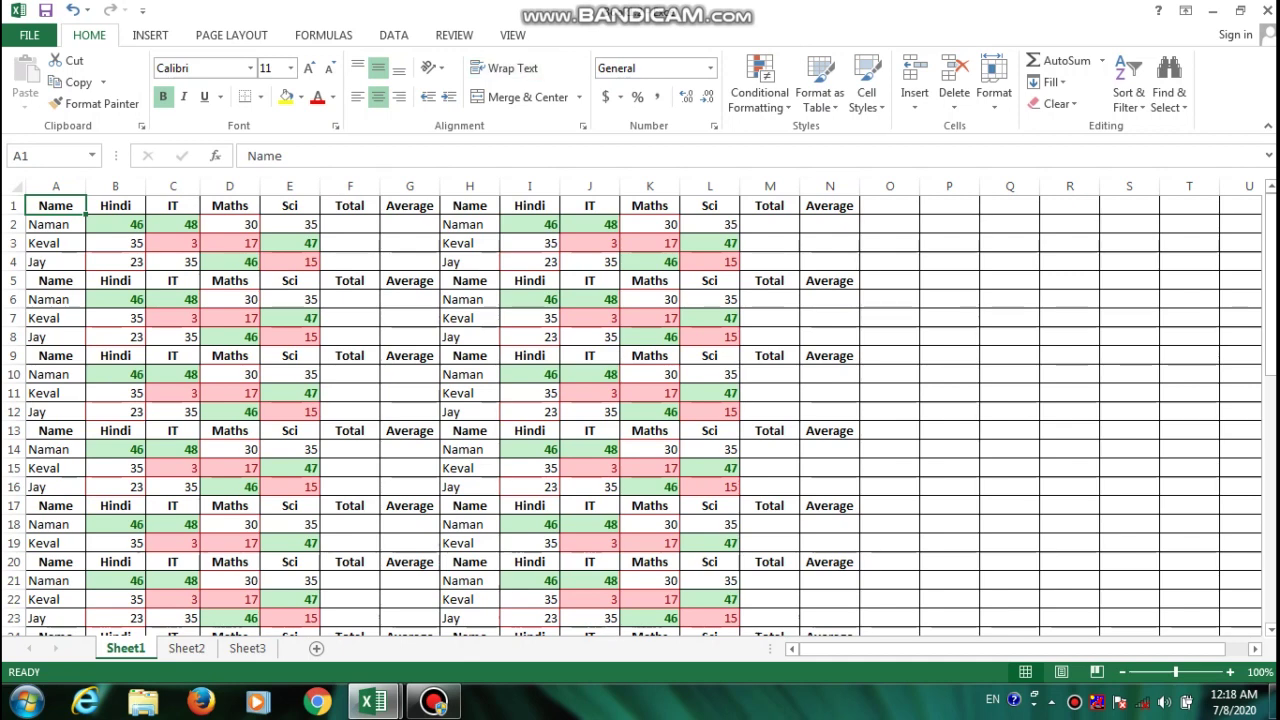
- Arrange only this workbook's windows horizontally, one above the other
click(512, 35)
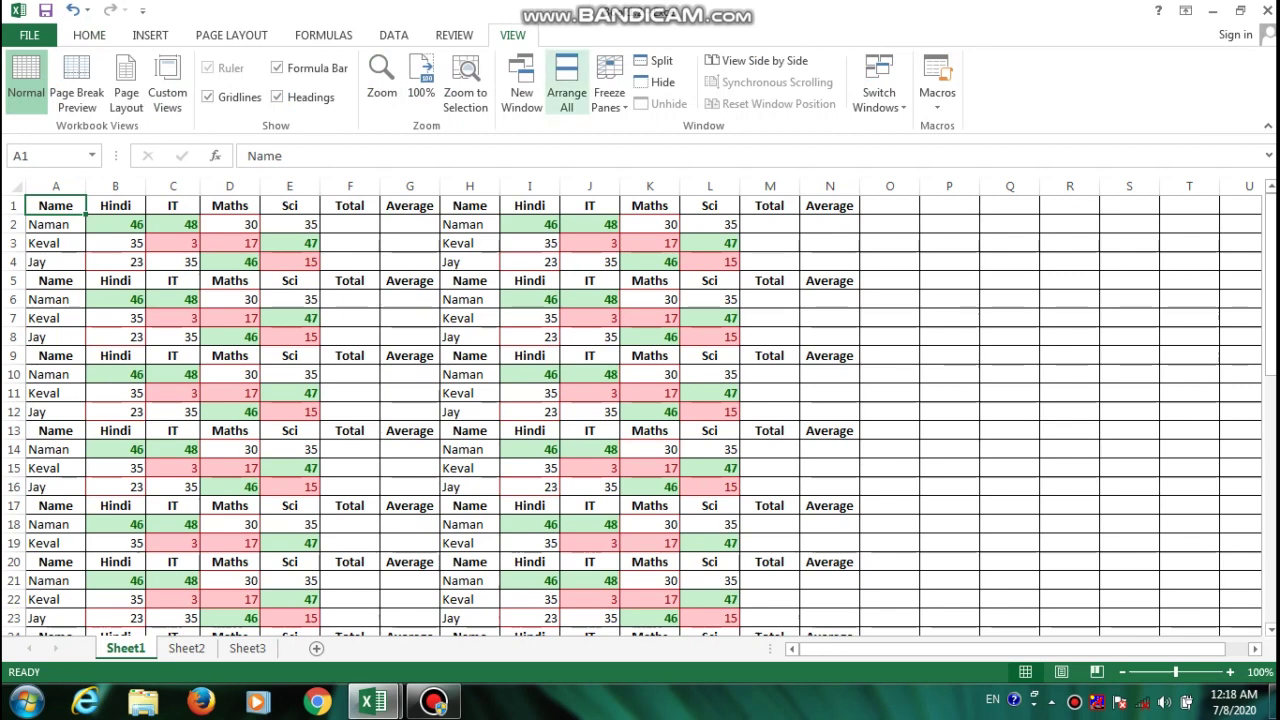
click(566, 85)
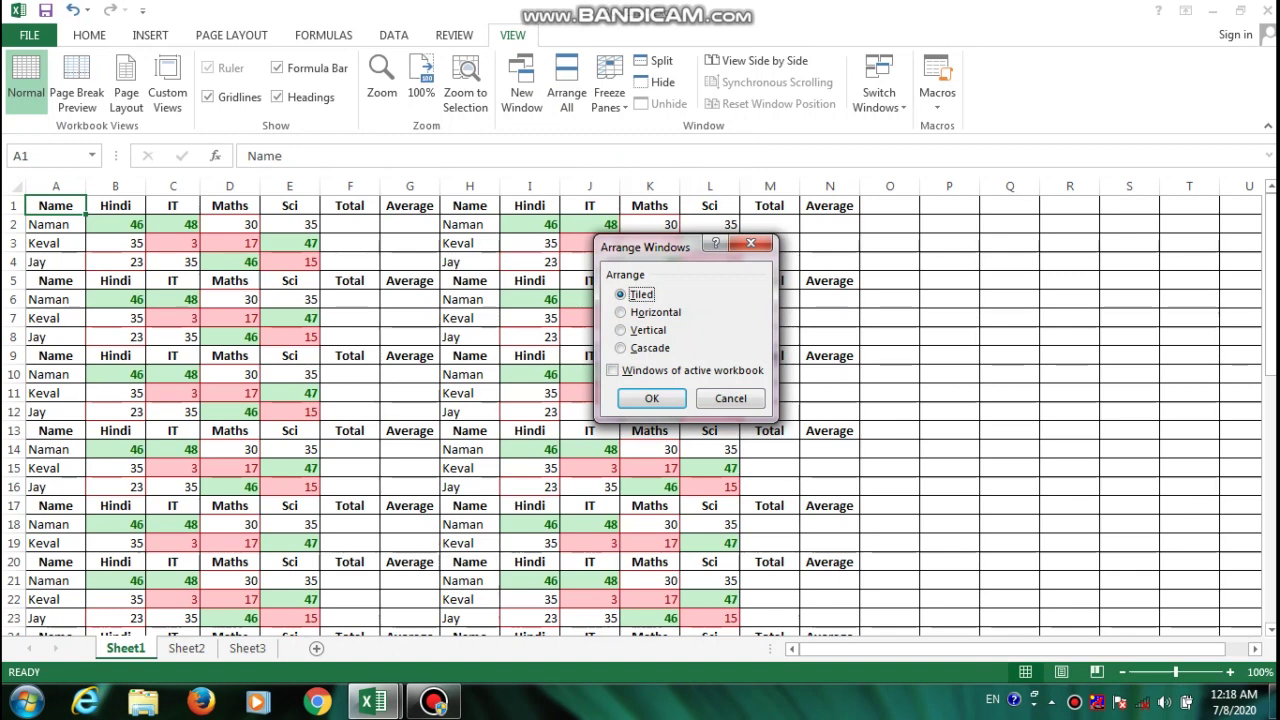
click(621, 312)
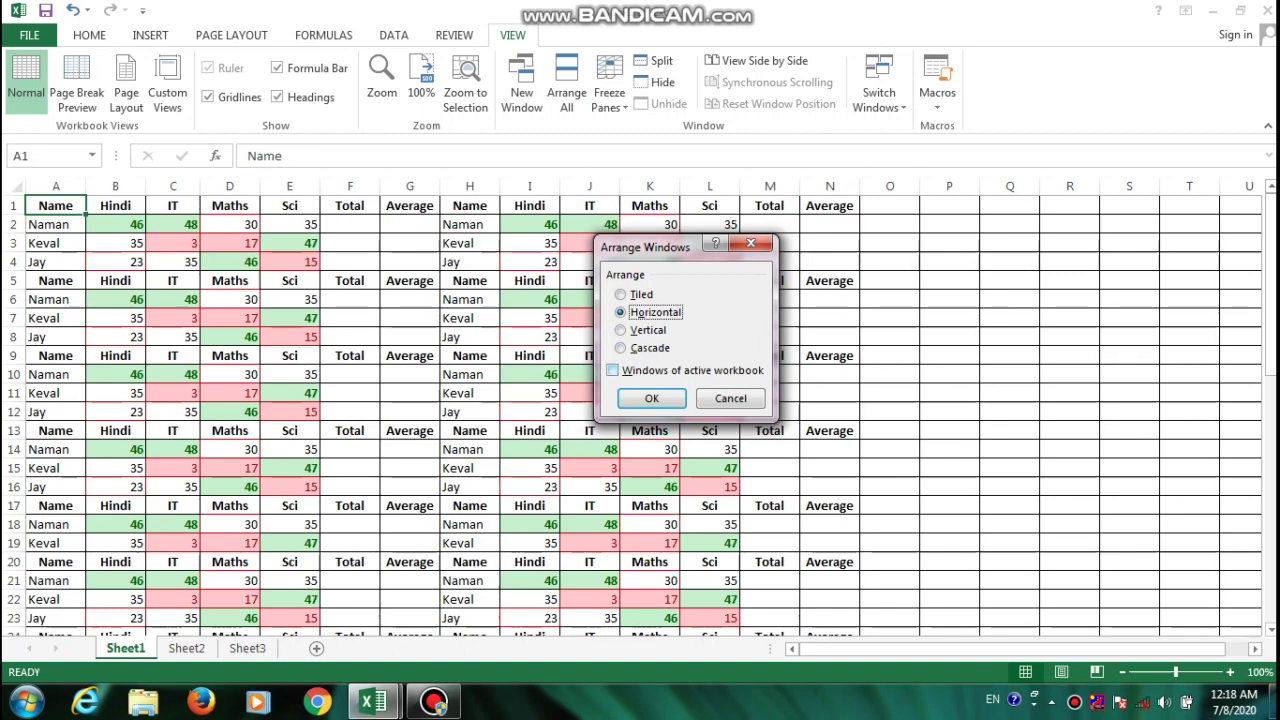
click(612, 370)
click(651, 398)
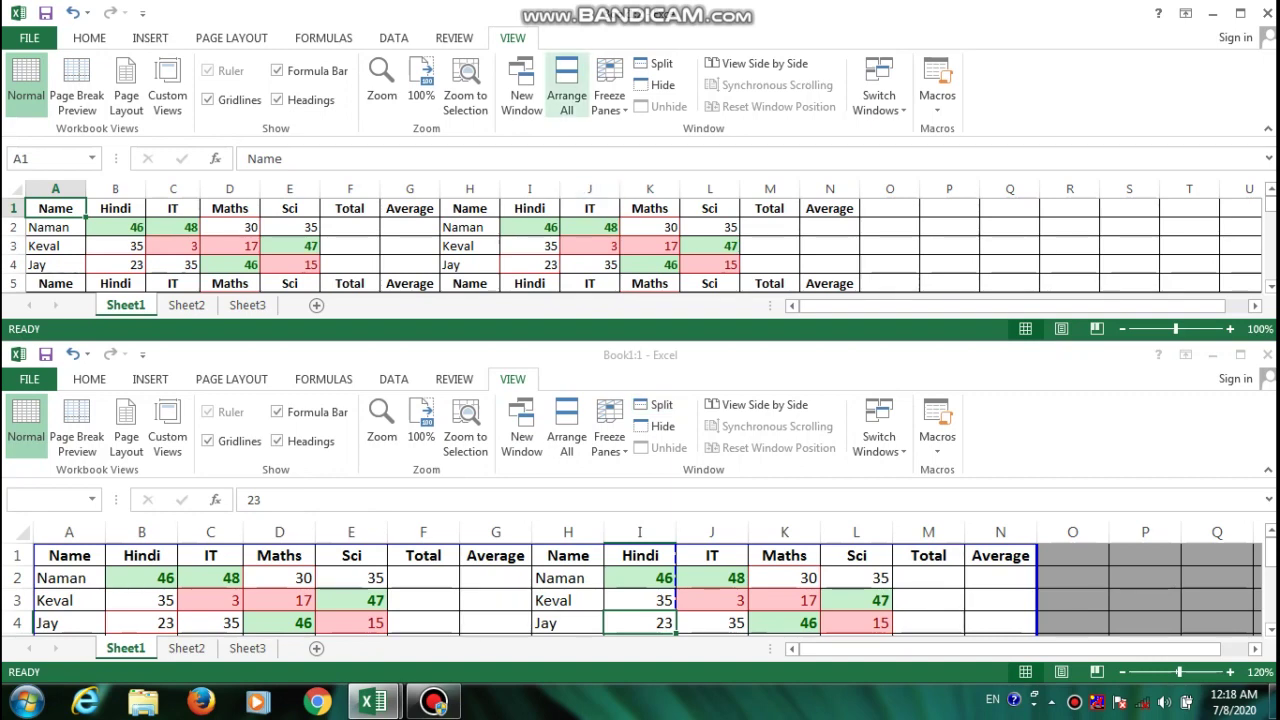
- Arrange the two workbook windows vertically, side by side
click(566, 90)
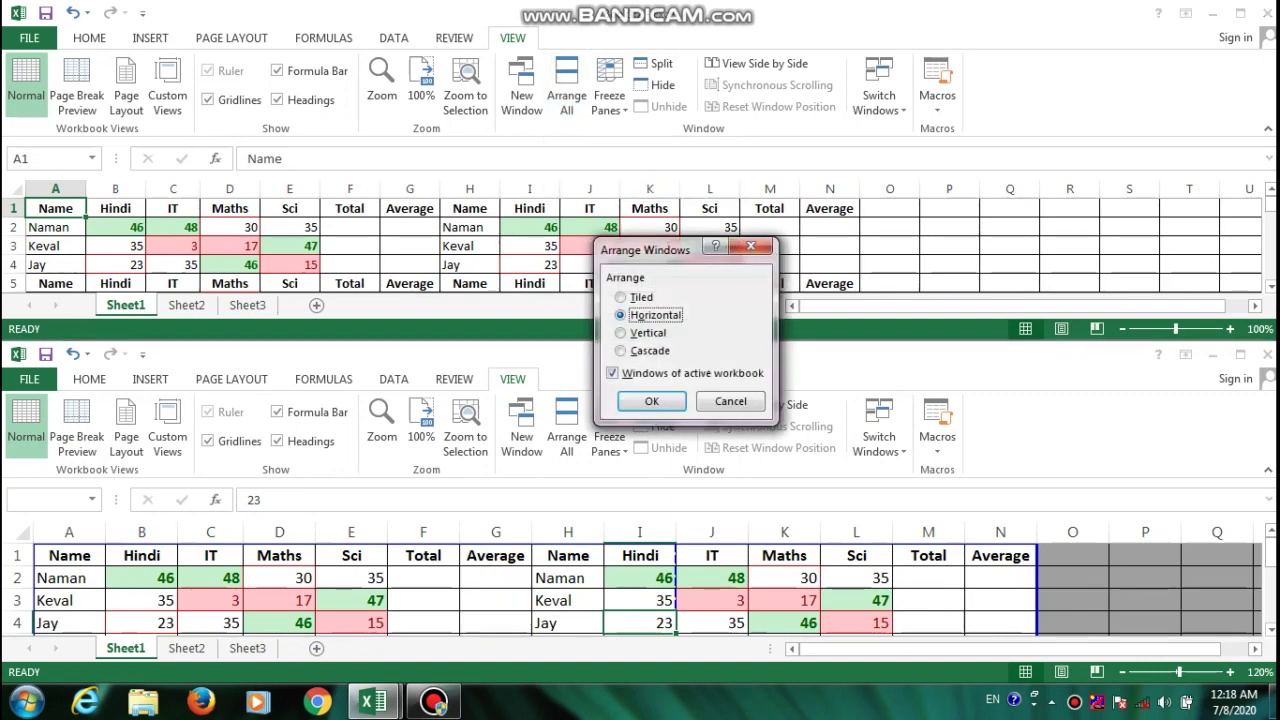
key(Down)
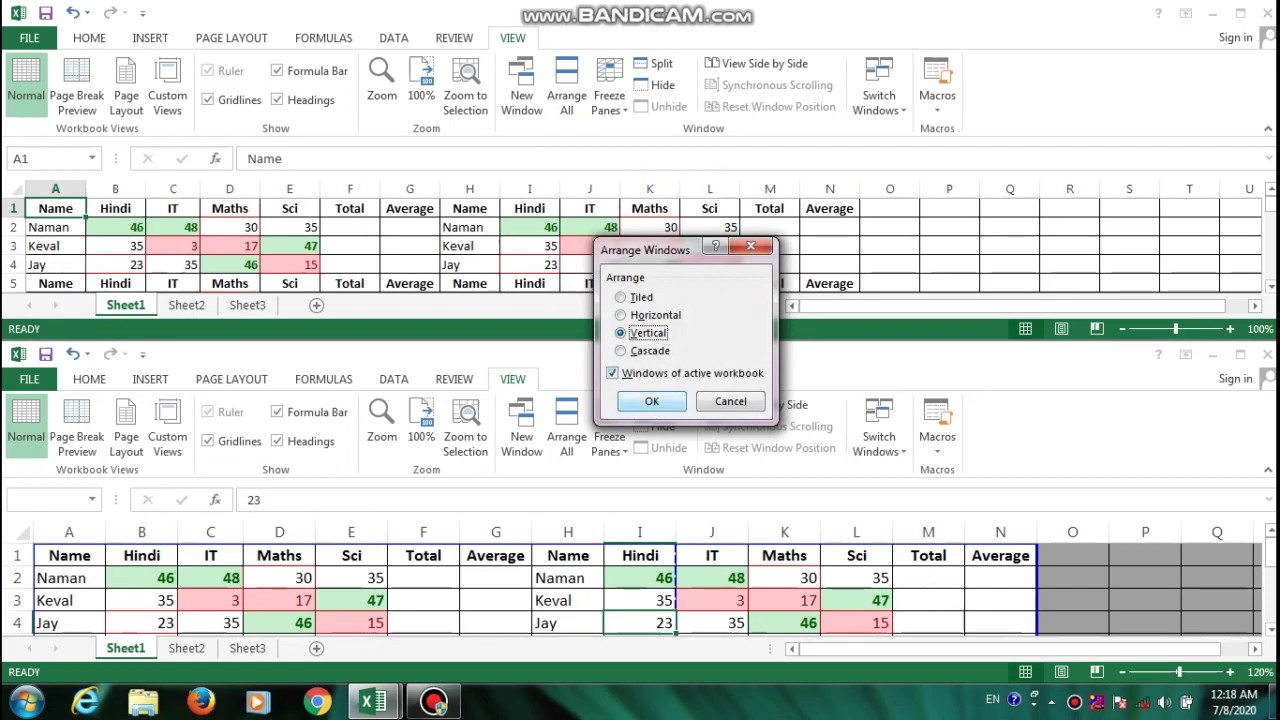
key(Return)
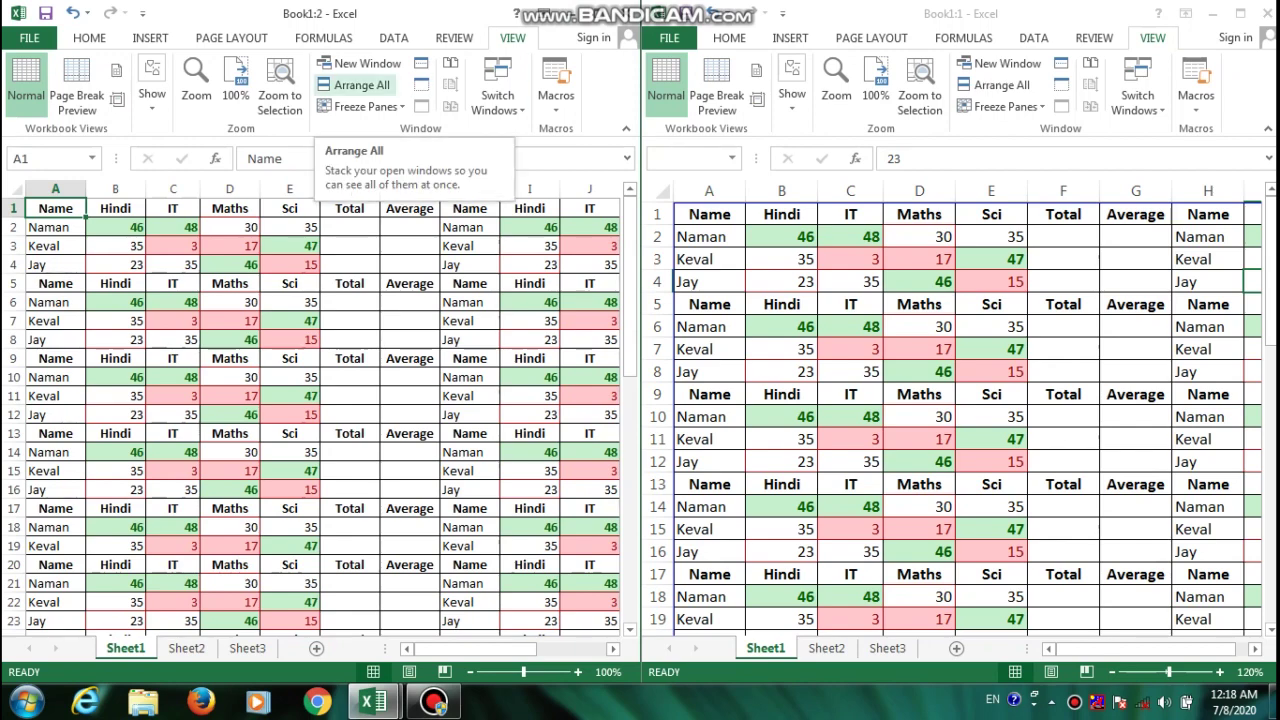
- Switch the two workbook windows to the Cascade arrangement
click(355, 85)
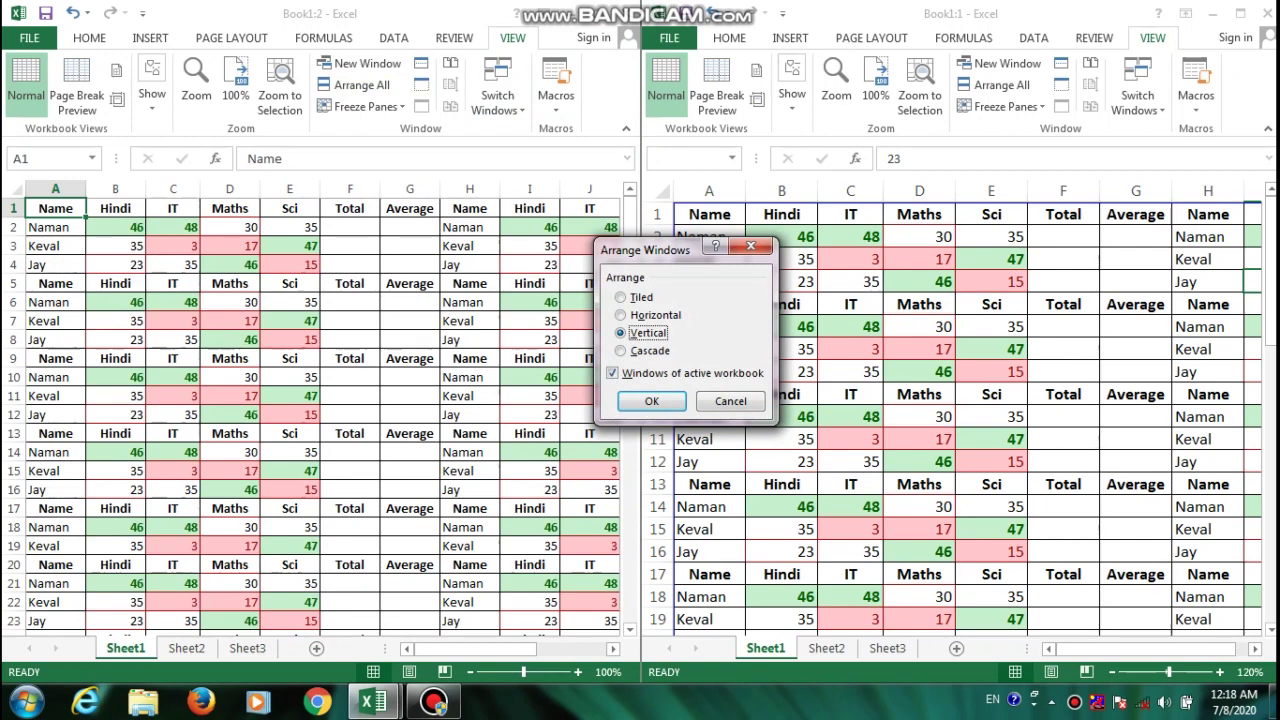
key(Down)
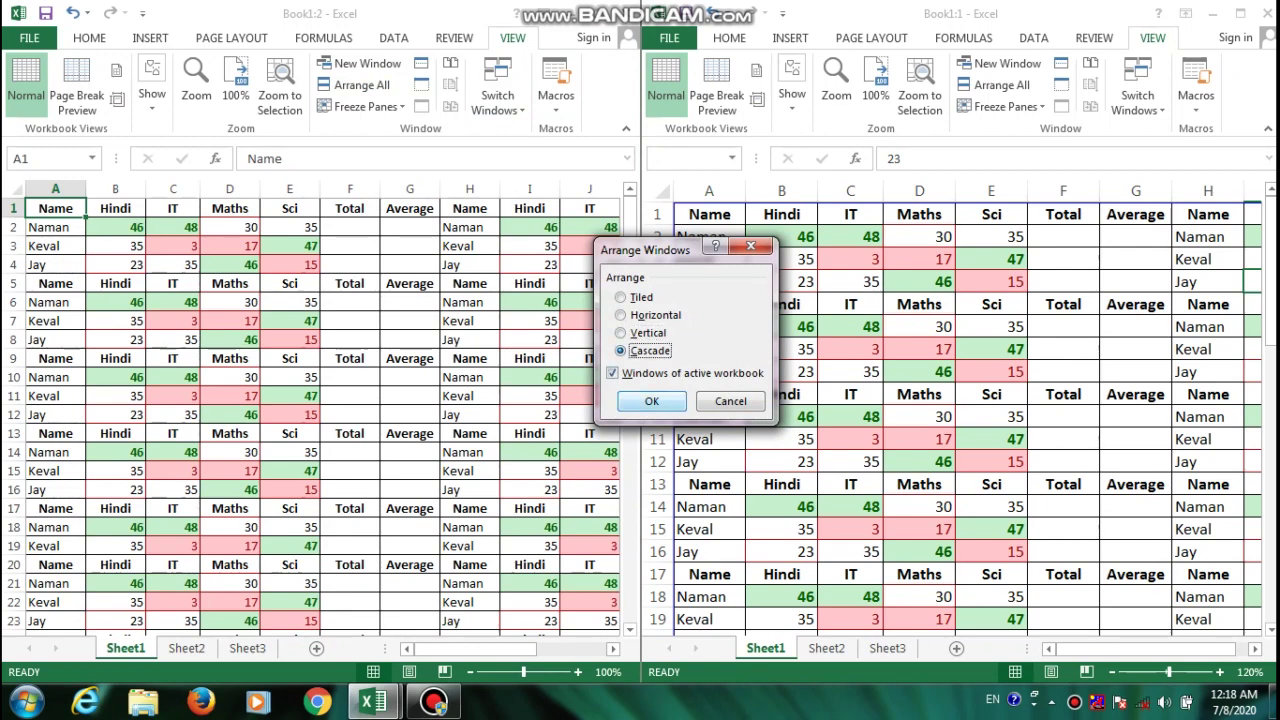
key(Return)
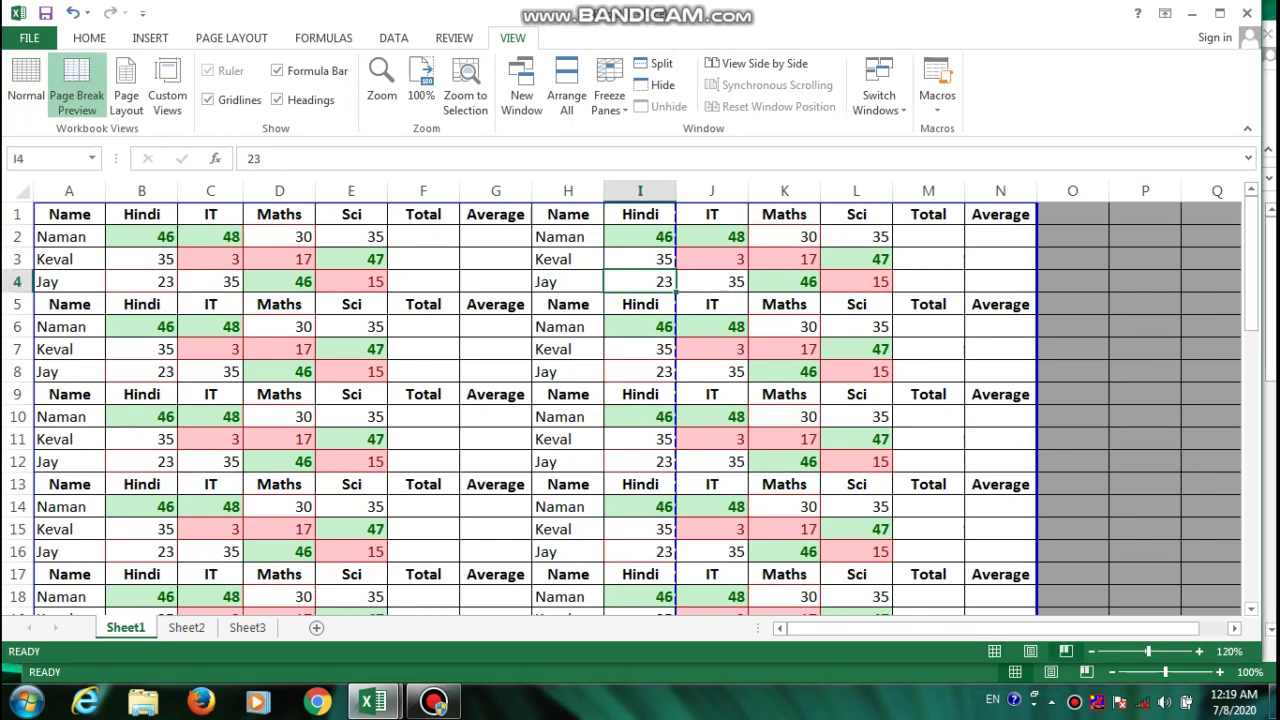
- Tile the two workbook windows and switch the other window to Normal view
click(566, 90)
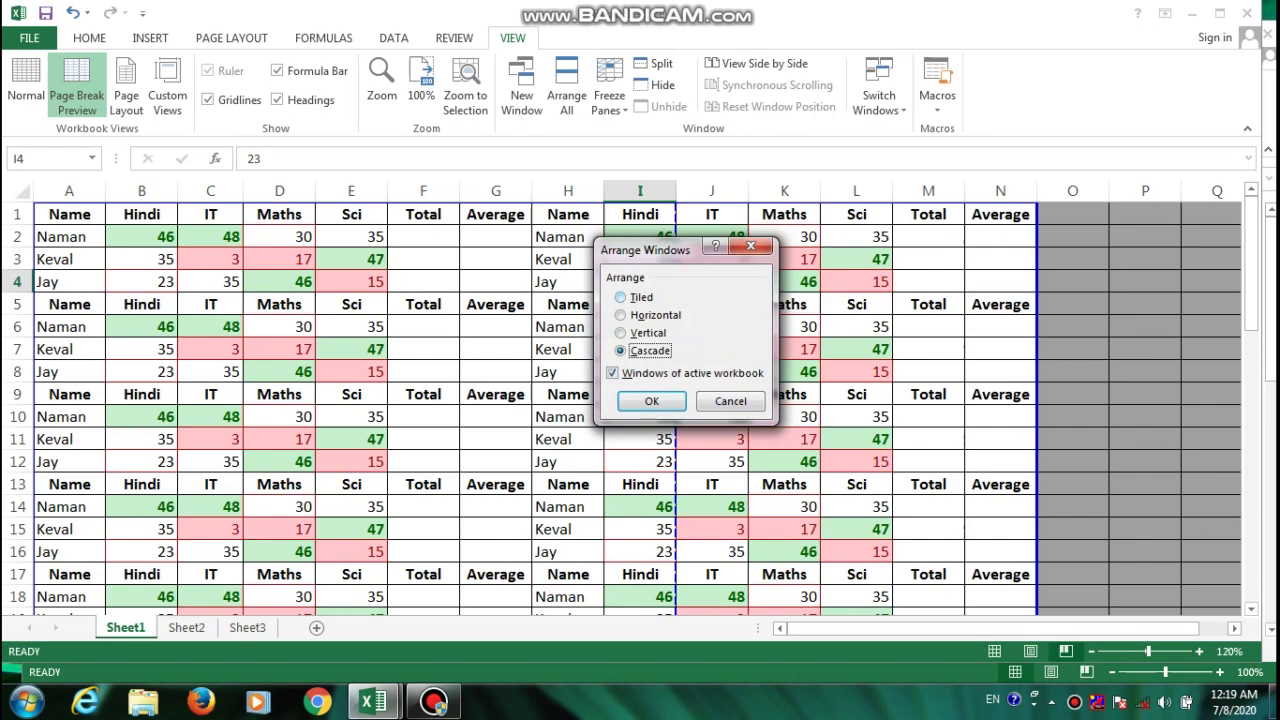
key(alt+t)
key(Return)
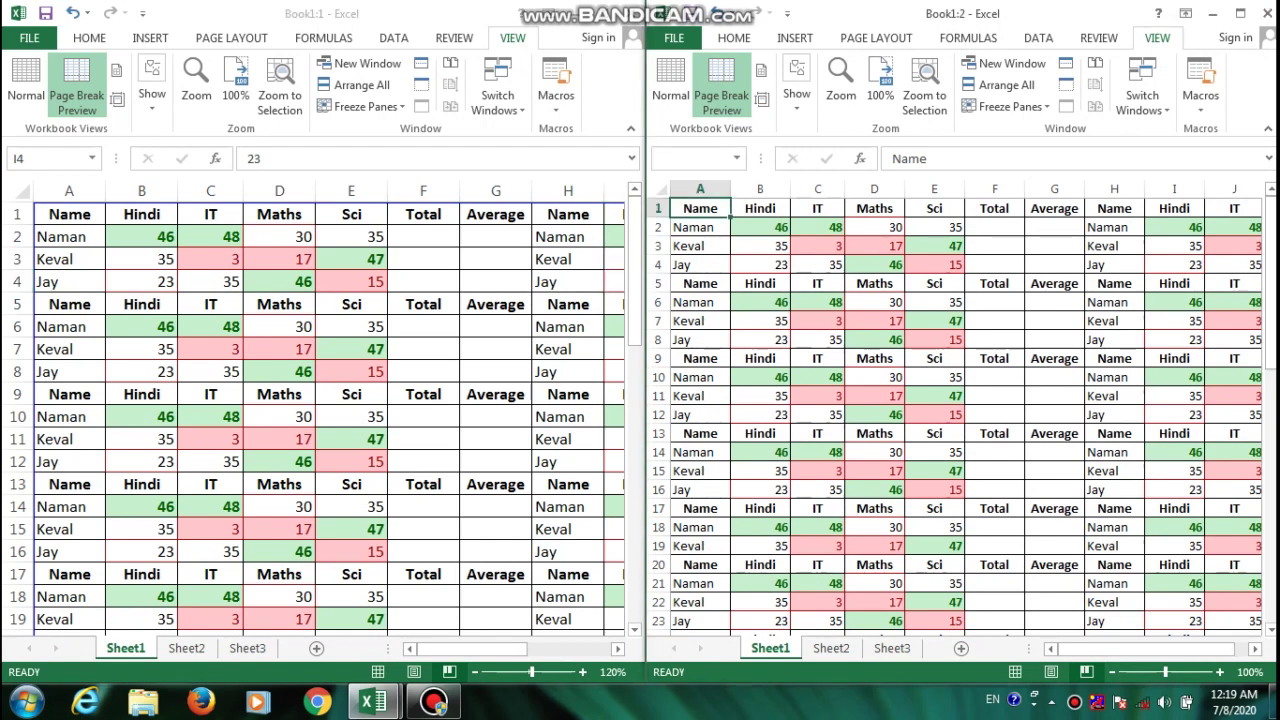
key(alt+w)
key(l)
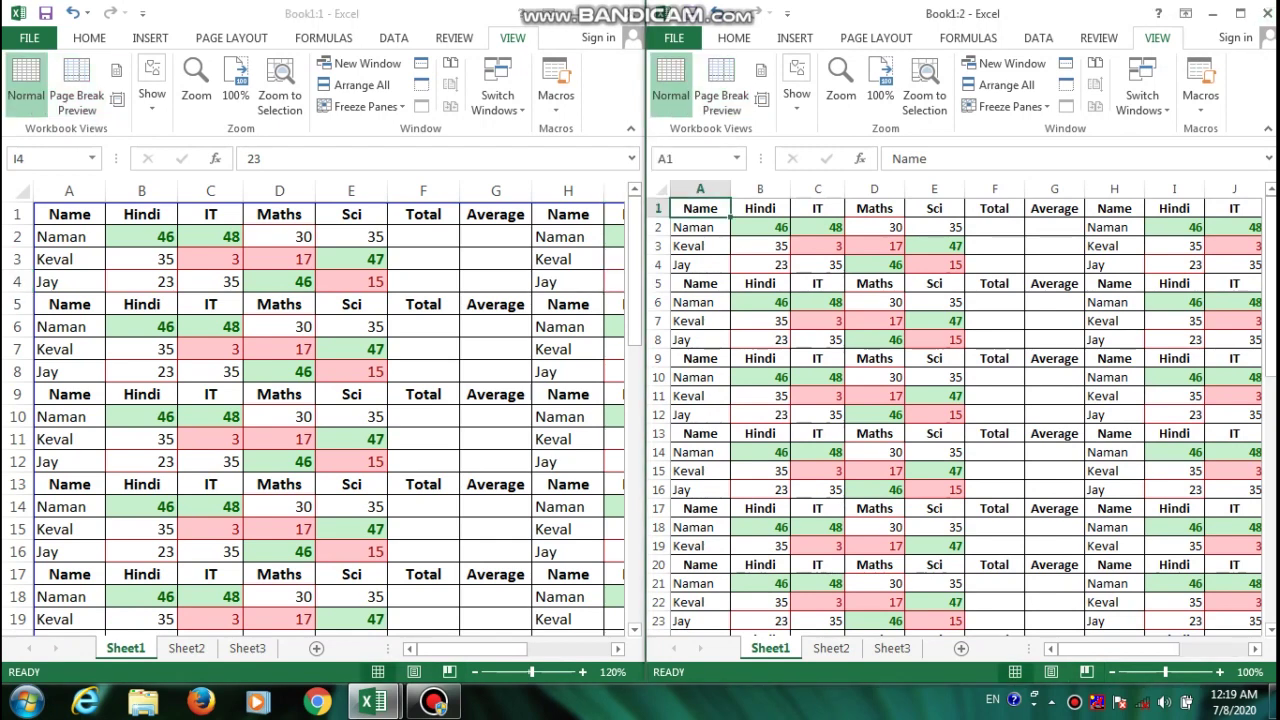
- Enter Sci marks 45 in E3 and 28 in E4
click(934, 245)
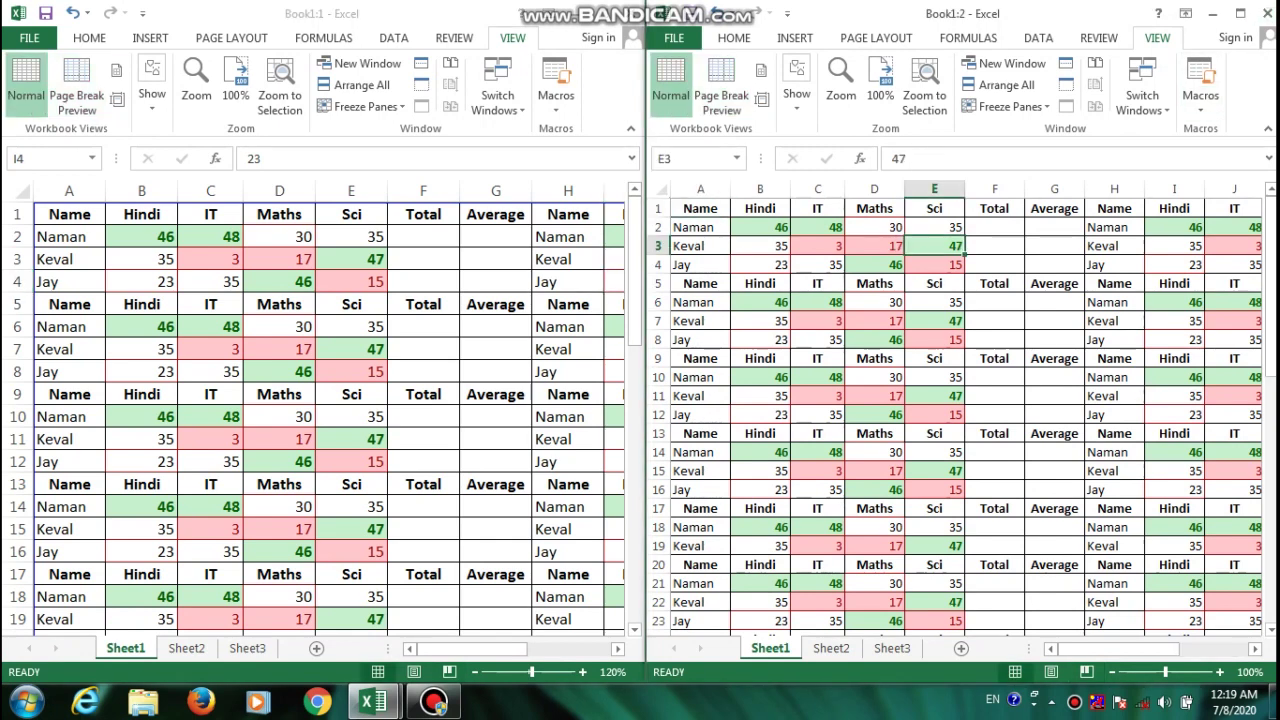
text(45)
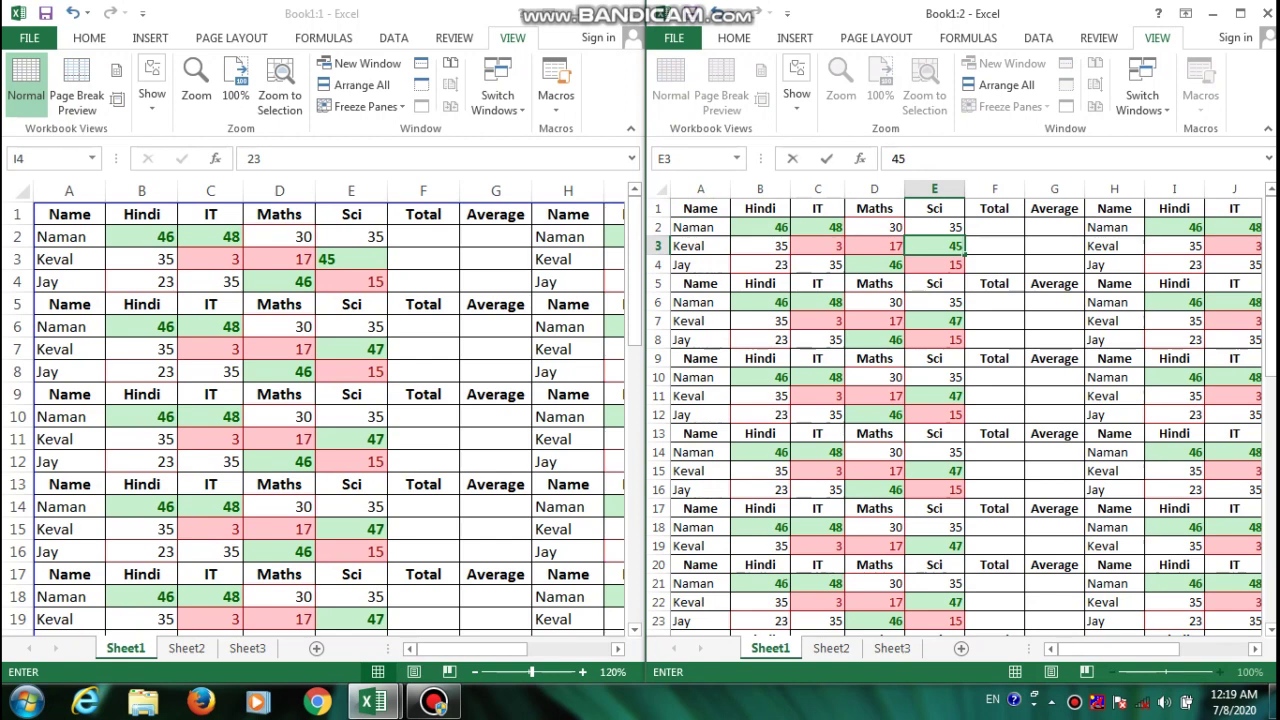
key(Return)
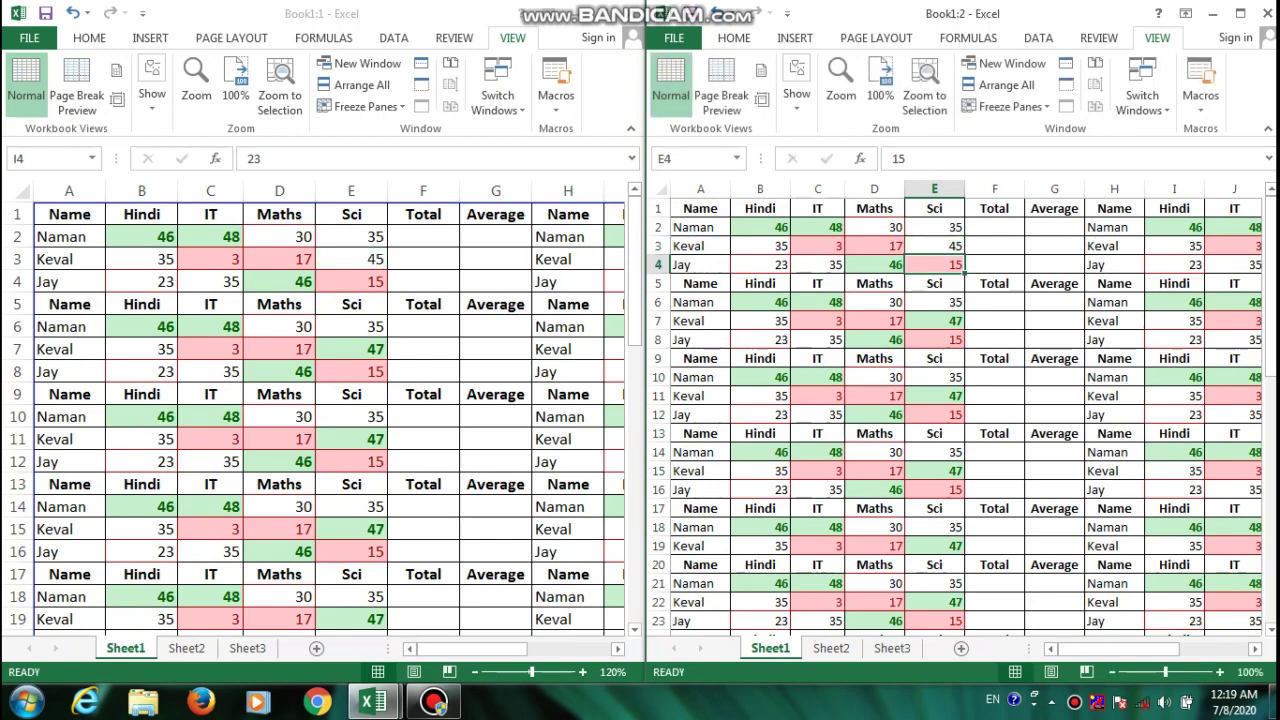
text(28)
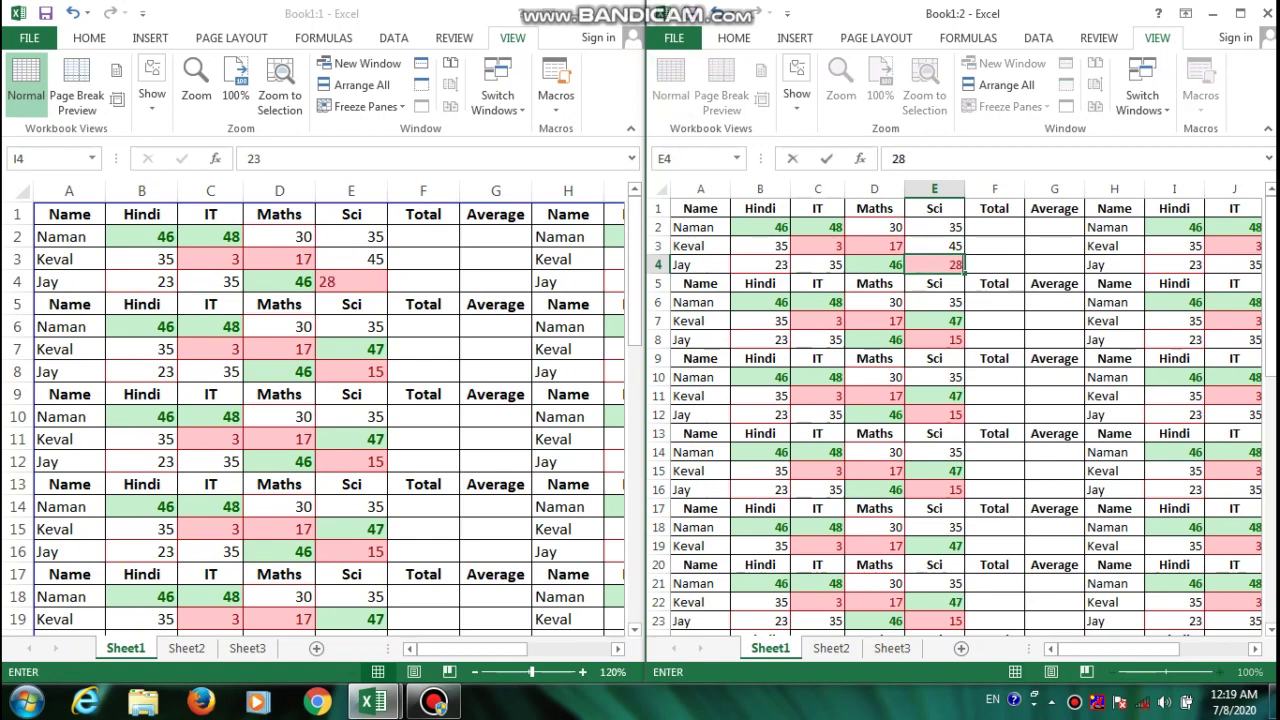
key(Return)
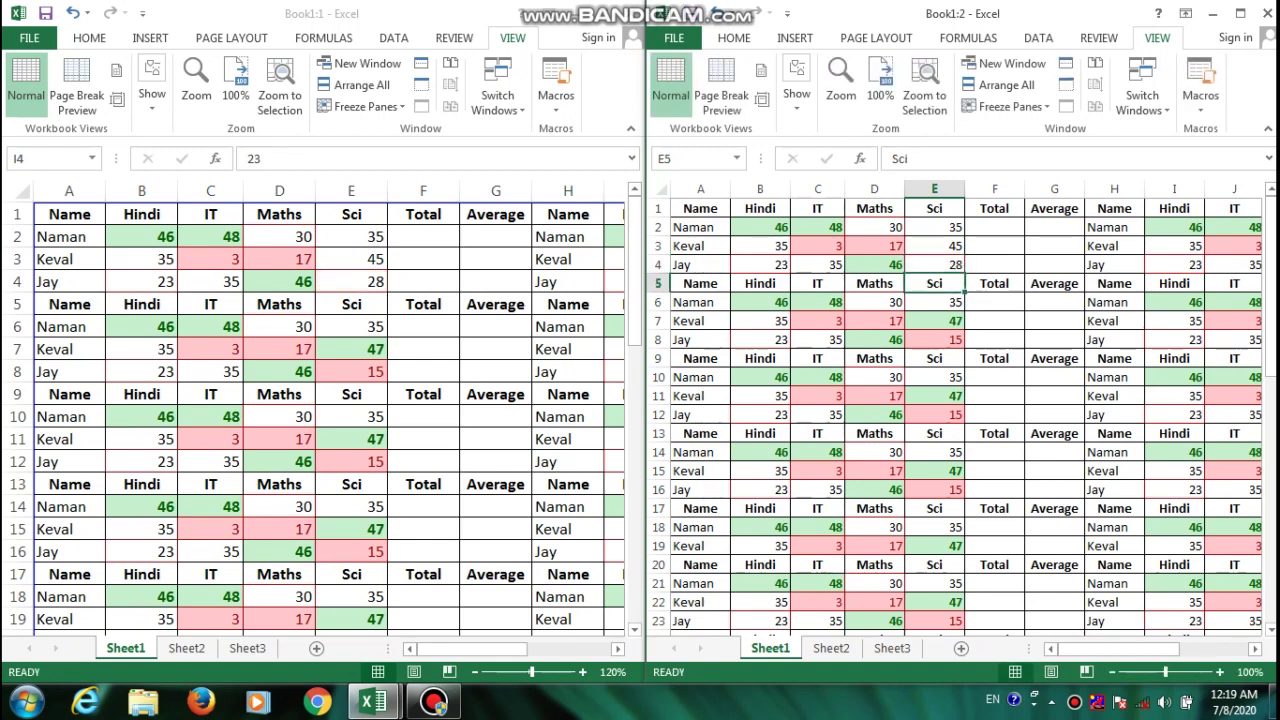